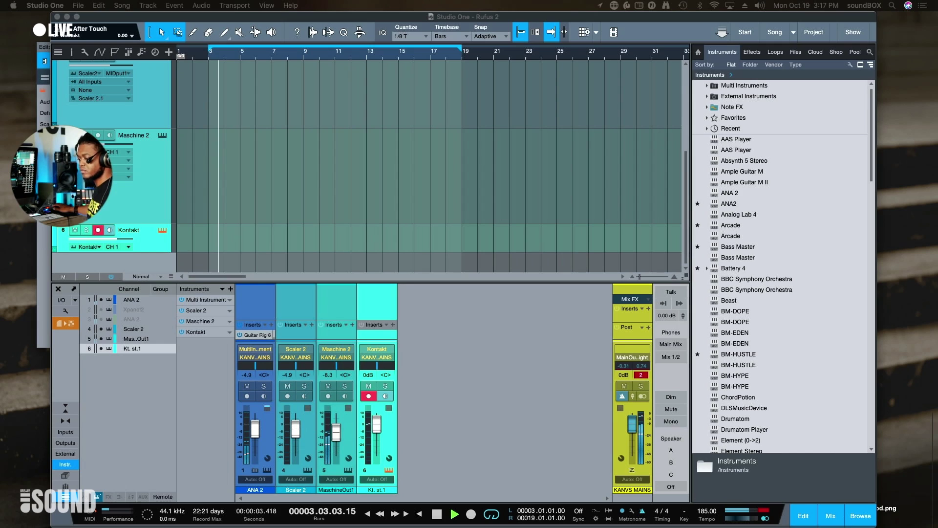
# Stop playback, close the note editor and shrink the track heights so all four tracks fit in the arrangement
pyautogui.press('space')
pyautogui.press('F2')
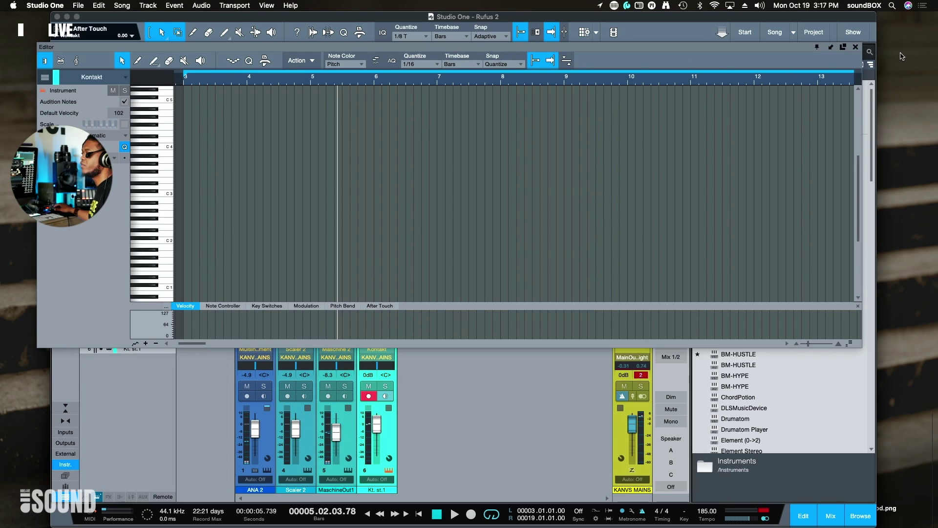
pyautogui.click(856, 48)
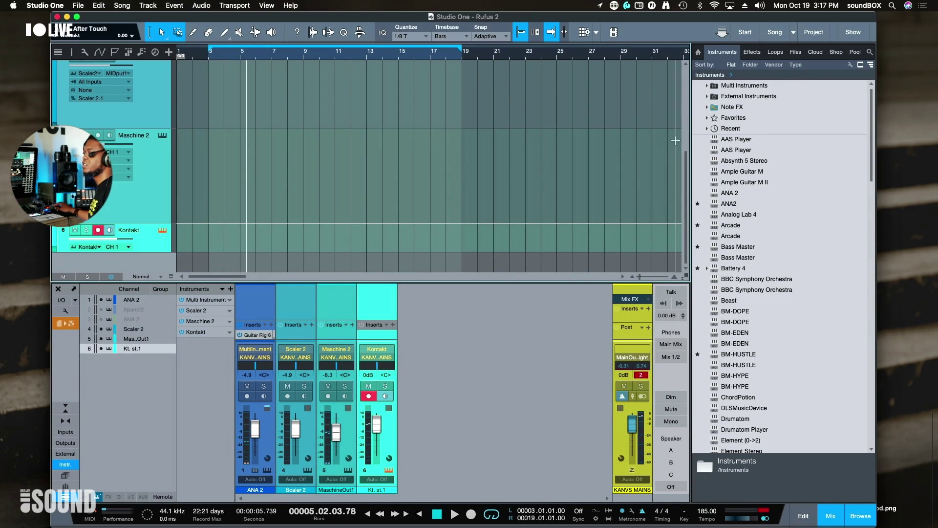
pyautogui.click(419, 155)
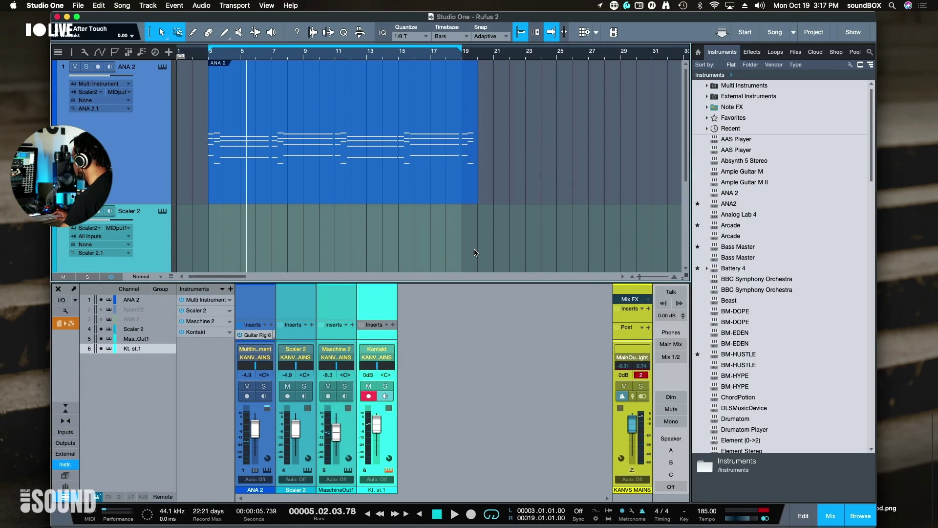
pyautogui.hotkey('shift', 'w')
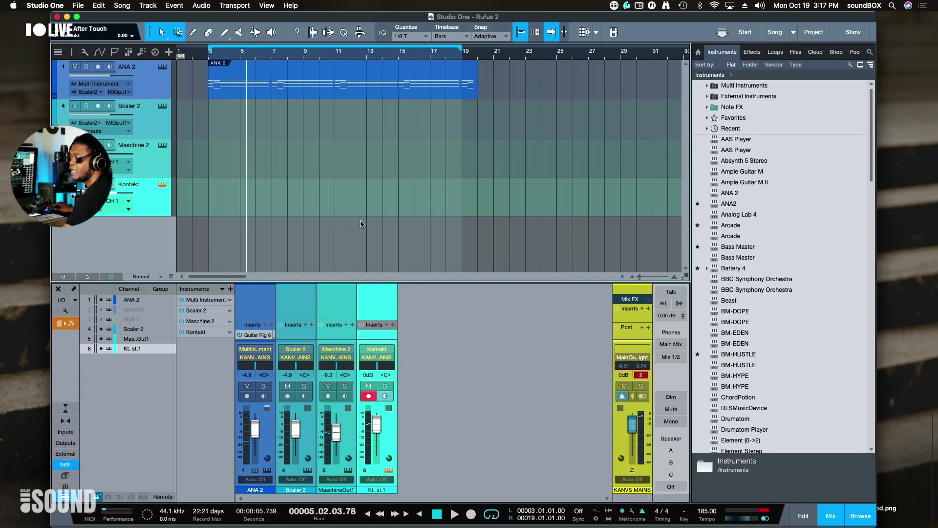
pyautogui.moveTo(378, 280); pyautogui.dragTo(378, 288)
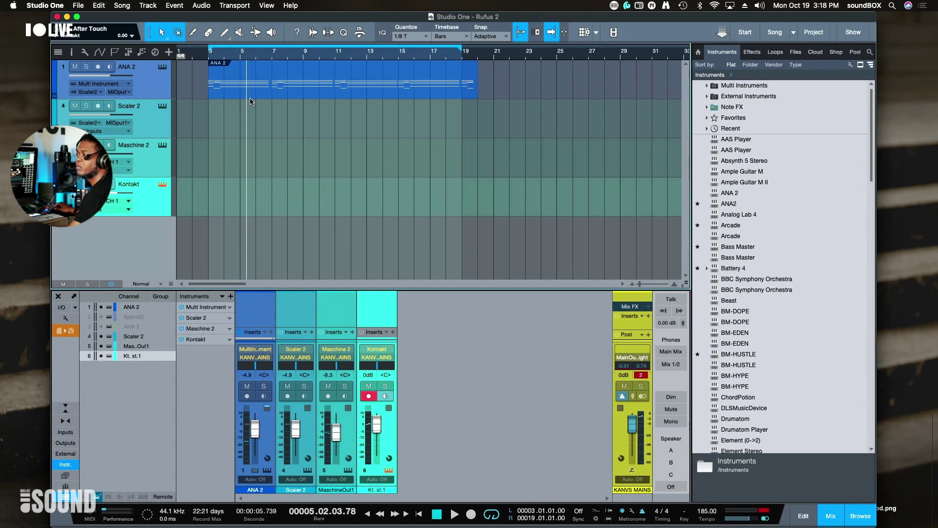
# Open the ANA 2 track's multi instrument and its Xpand!2 plug-in, and arrange both windows side by side
pyautogui.click(163, 67)
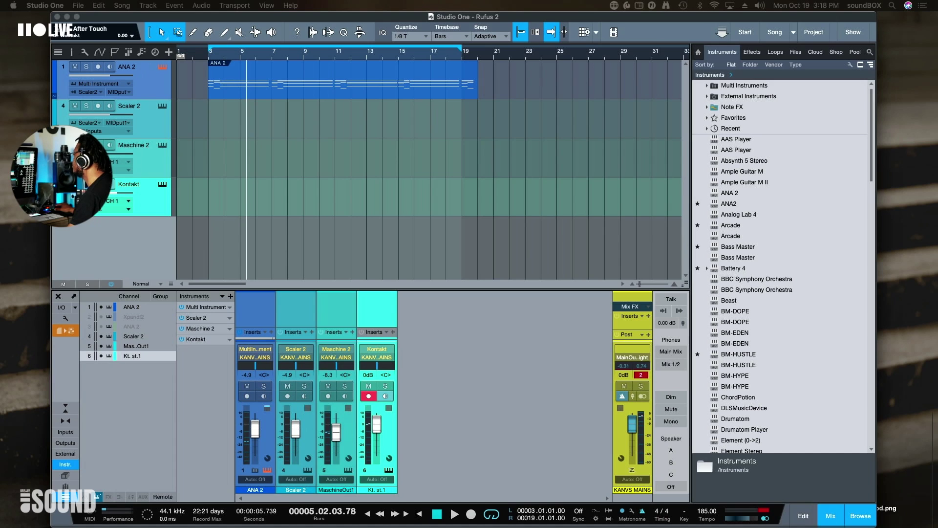
pyautogui.moveTo(719, 95); pyautogui.dragTo(491, 106)
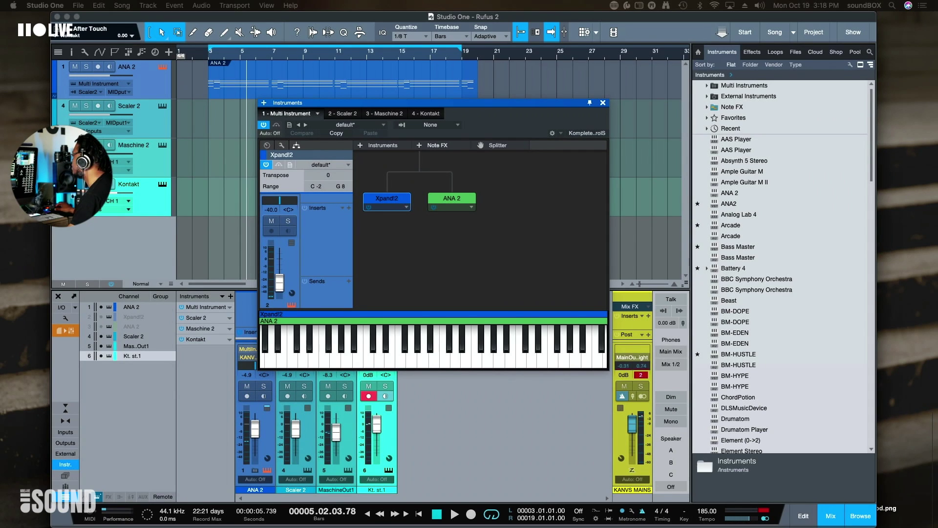
pyautogui.doubleClick(387, 197)
pyautogui.moveTo(919, 169); pyautogui.dragTo(411, 102)
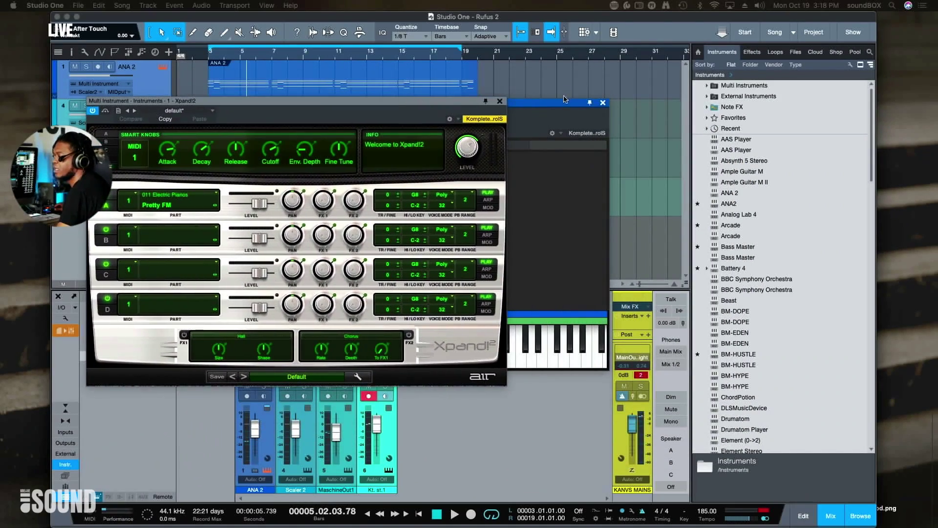
pyautogui.moveTo(559, 104); pyautogui.dragTo(776, 95)
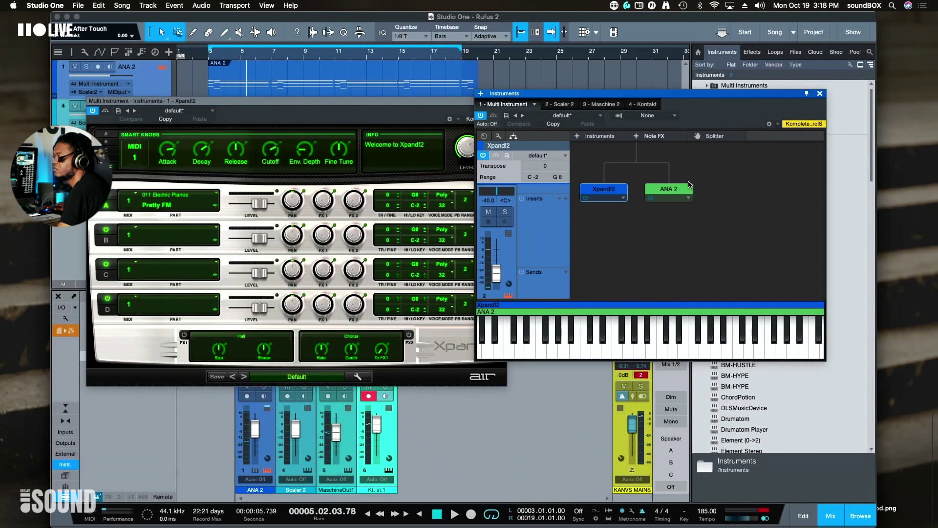
# Deactivate ANA 2 inside the multi instrument, solo the ANA 2 track and play it to hear Xpand!2 alone
pyautogui.click(652, 199)
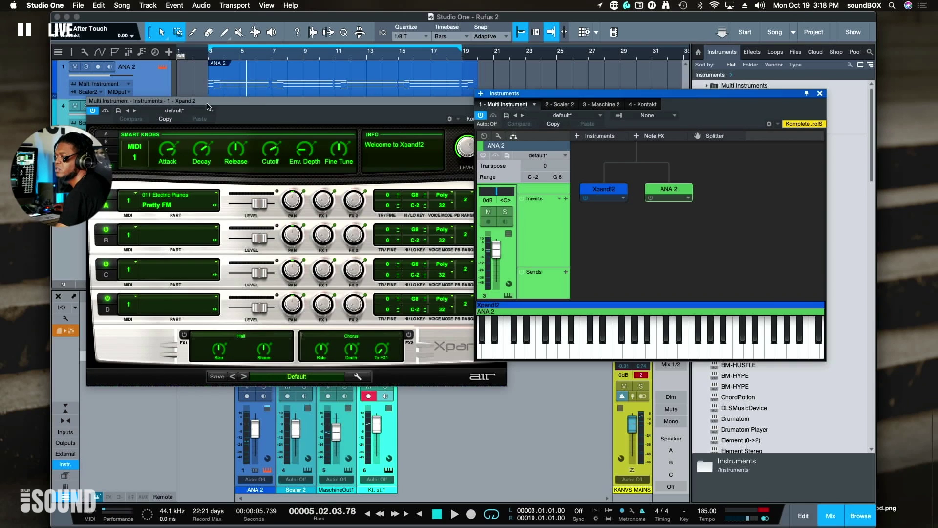
pyautogui.click(125, 89)
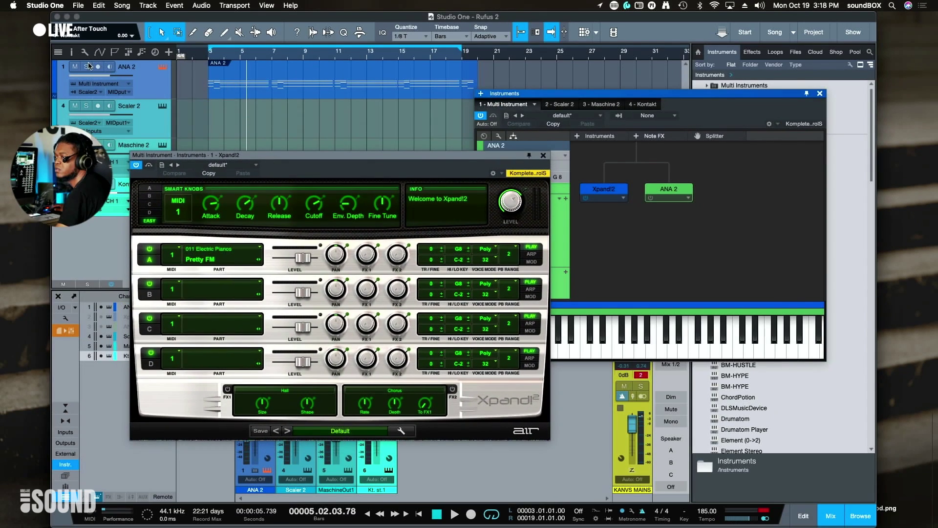
pyautogui.click(85, 67)
pyautogui.click(207, 59)
pyautogui.press('space')
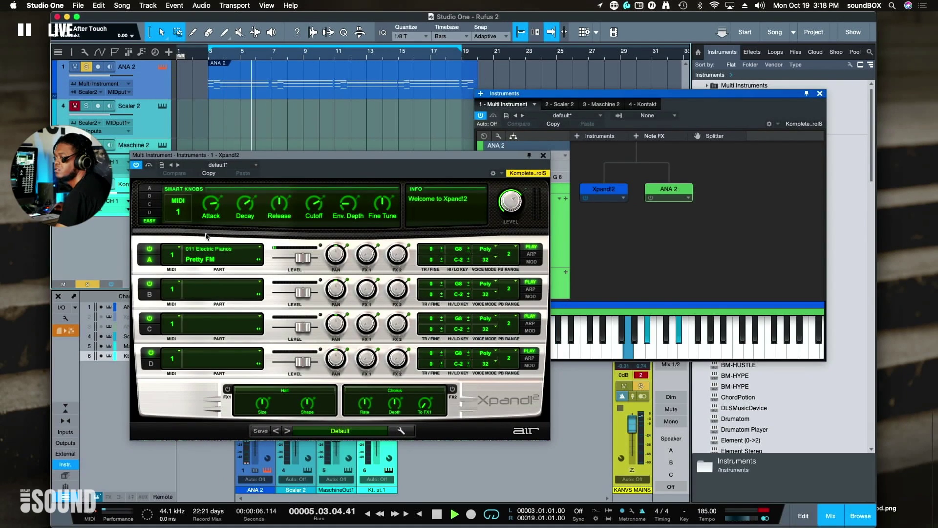
# Raise the Xpand!2 layer's volume in the multi instrument to +0.2 dB
pyautogui.click(611, 190)
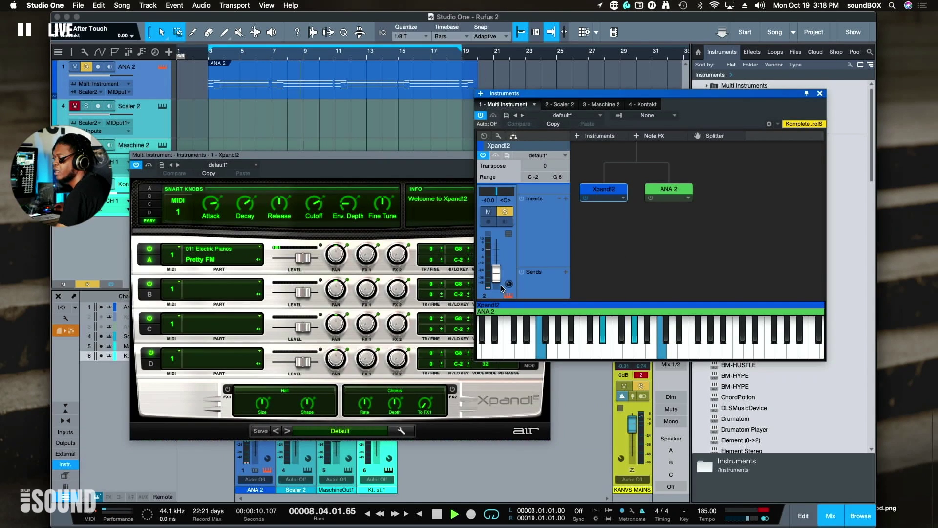
pyautogui.moveTo(497, 251); pyautogui.dragTo(496, 254)
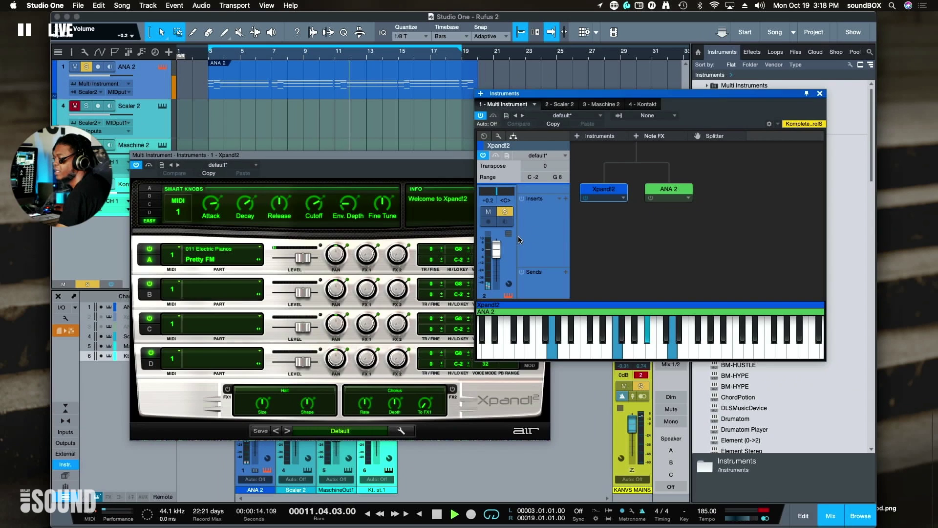
pyautogui.click(426, 164)
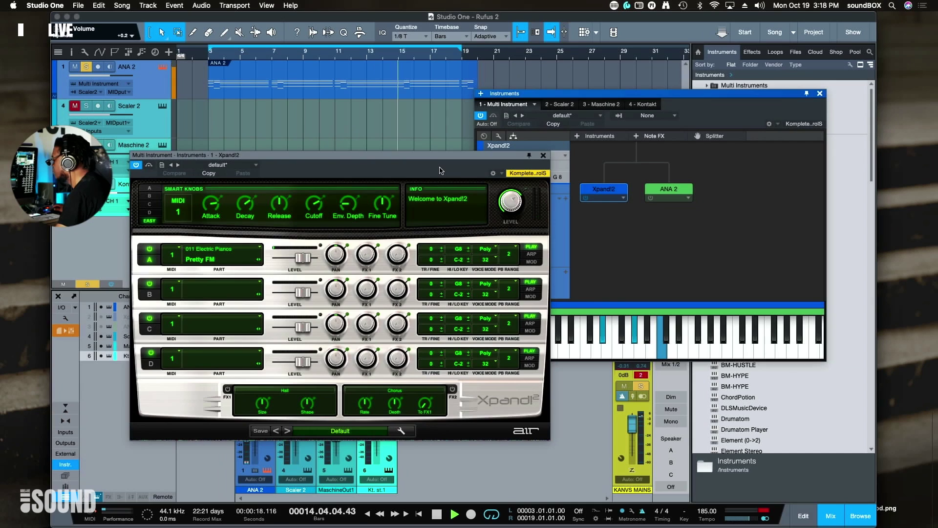
# Deactivate the Xpand!2 layer and reactivate ANA 2 to hear ANA 2 on its own
pyautogui.click(587, 204)
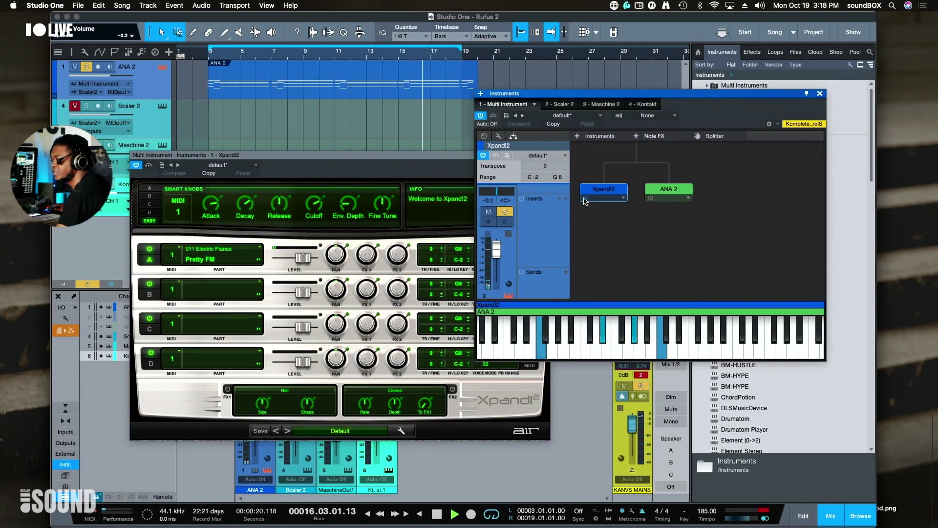
pyautogui.click(586, 199)
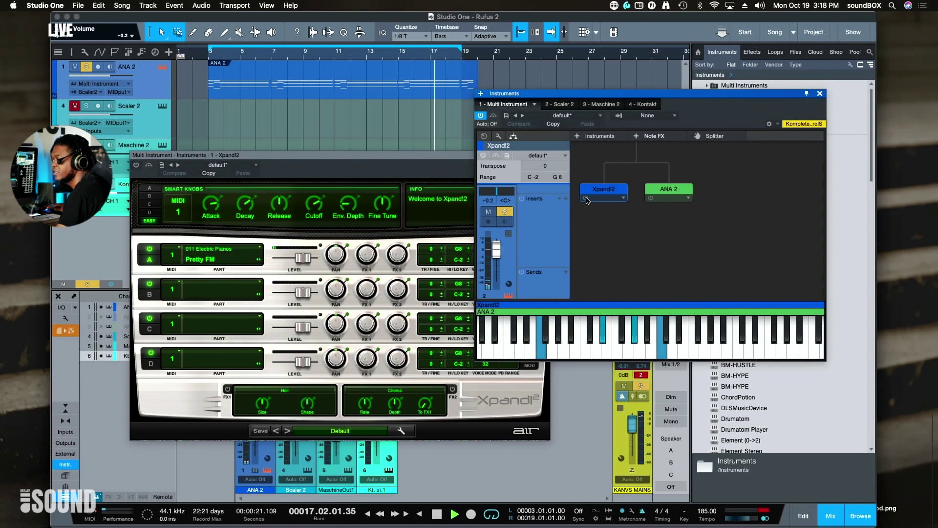
pyautogui.click(651, 198)
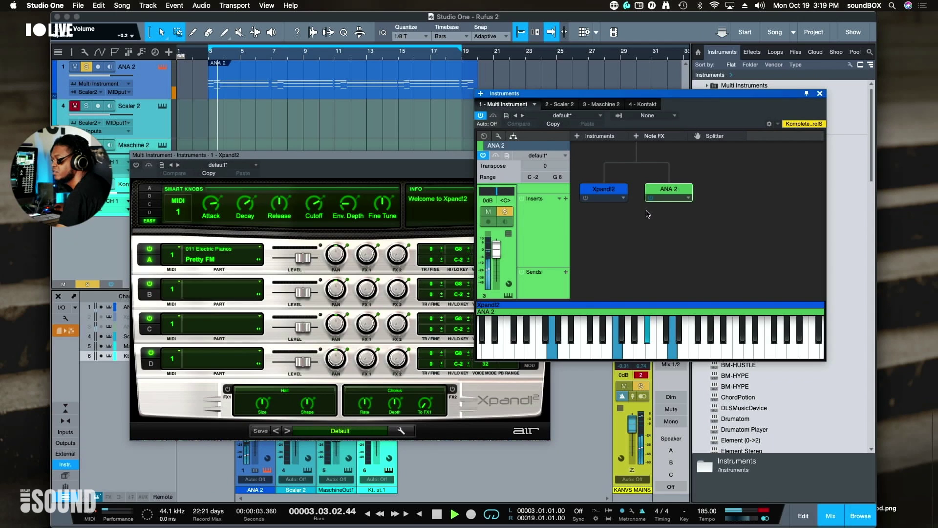
# Reactivate the Xpand!2 layer so both instruments play together, and set its volume to -0.8 dB
pyautogui.click(605, 191)
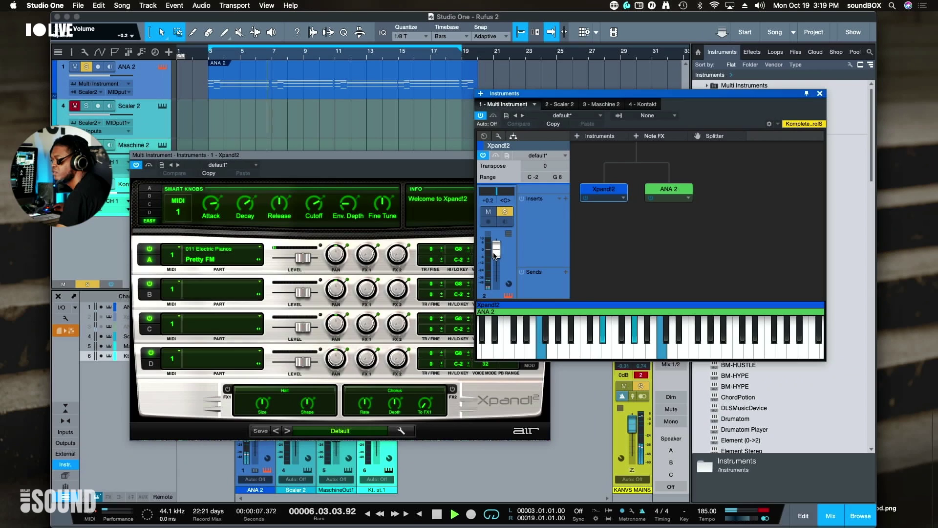
pyautogui.click(404, 164)
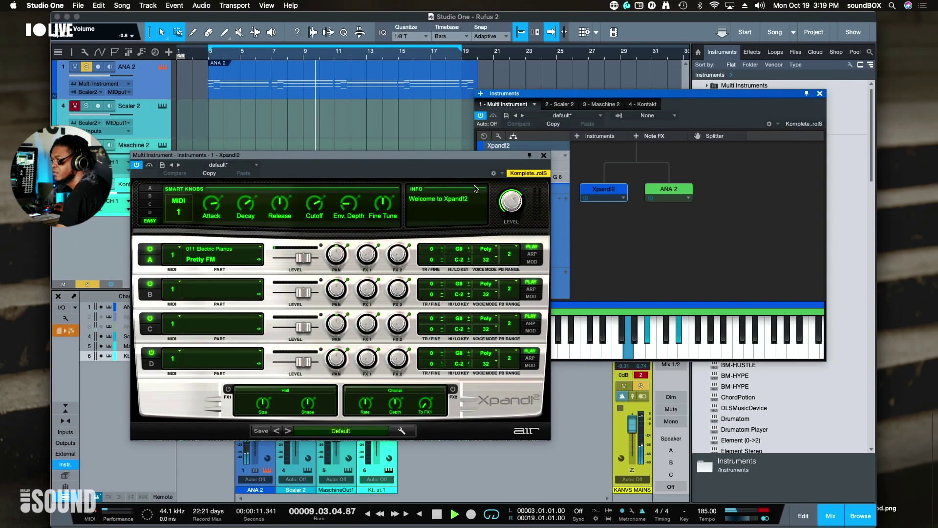
pyautogui.click(653, 231)
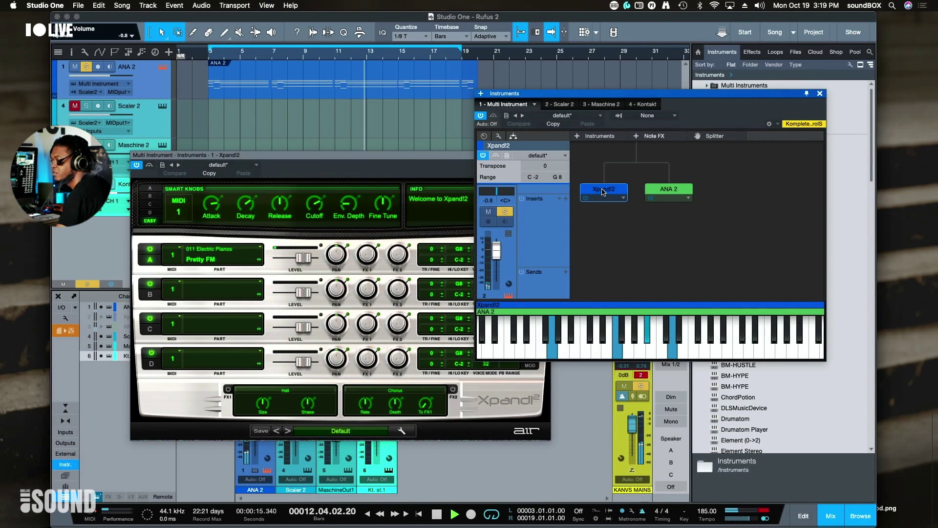
pyautogui.moveTo(396, 159); pyautogui.dragTo(371, 149)
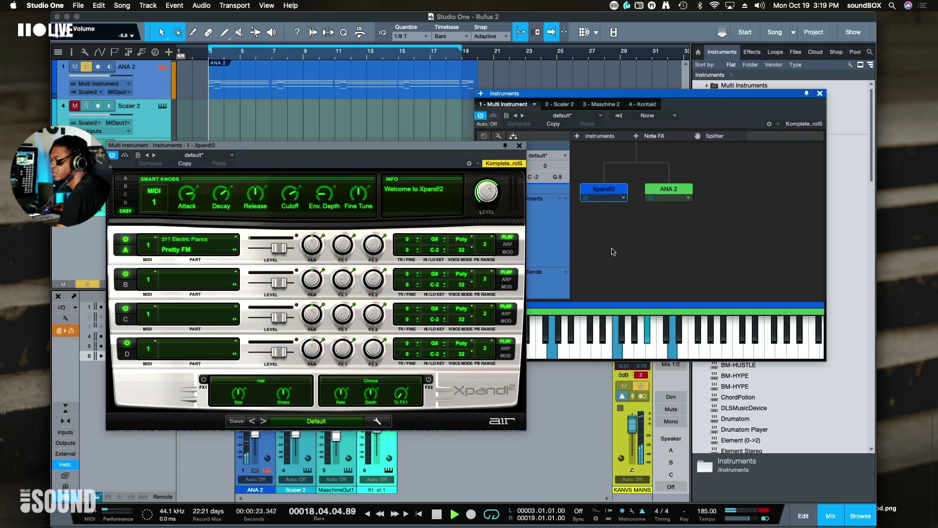
# Open the ANA 2 synth from the multi instrument, examine its House Grand preset settings, and close the synth window
pyautogui.click(604, 190)
pyautogui.click(665, 186)
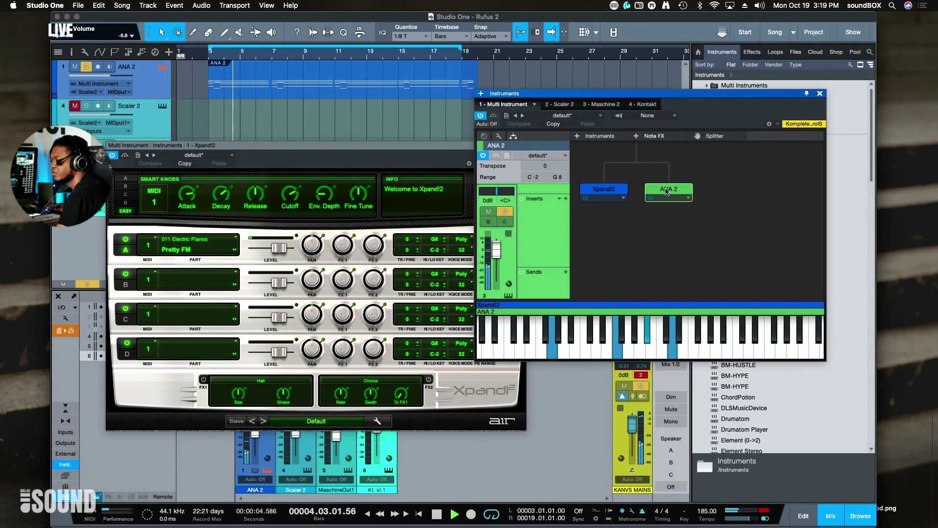
pyautogui.click(660, 194)
pyautogui.click(662, 192)
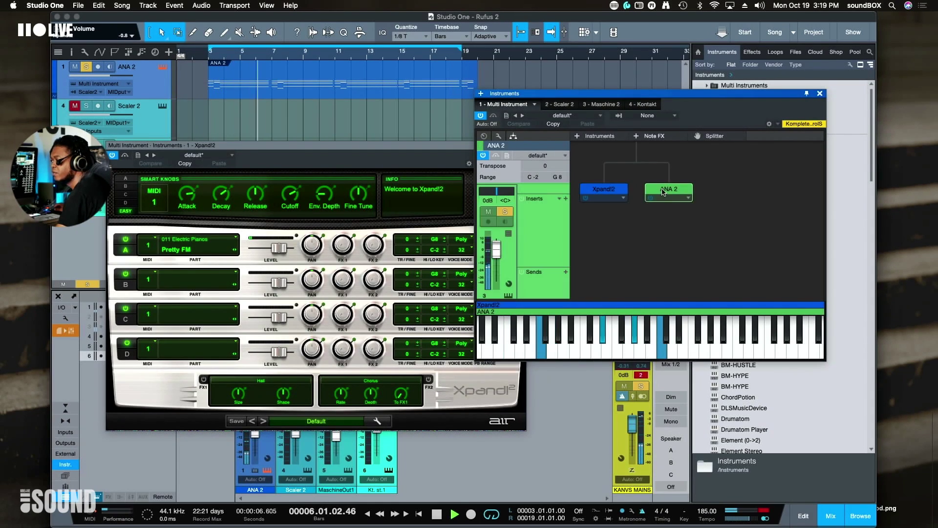
pyautogui.doubleClick(663, 192)
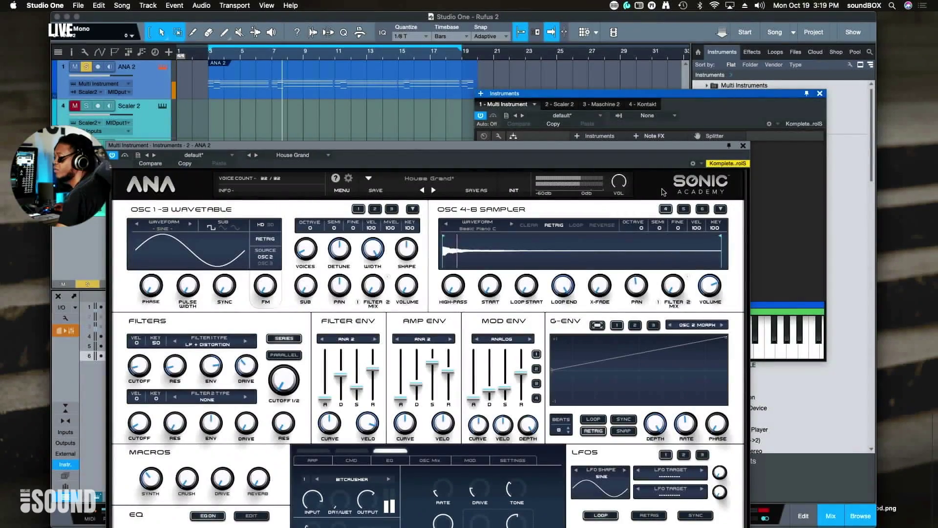
pyautogui.moveTo(490, 149); pyautogui.dragTo(495, 60)
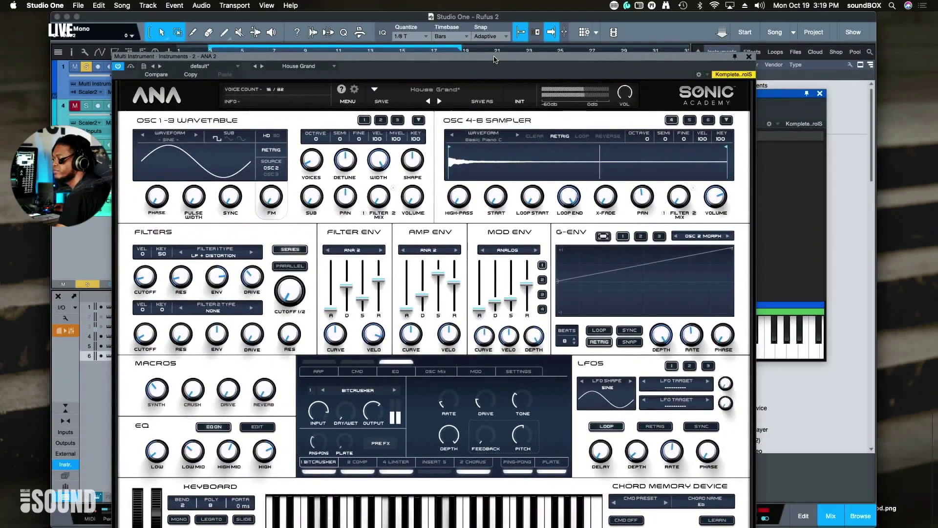
pyautogui.moveTo(495, 59); pyautogui.dragTo(536, 35)
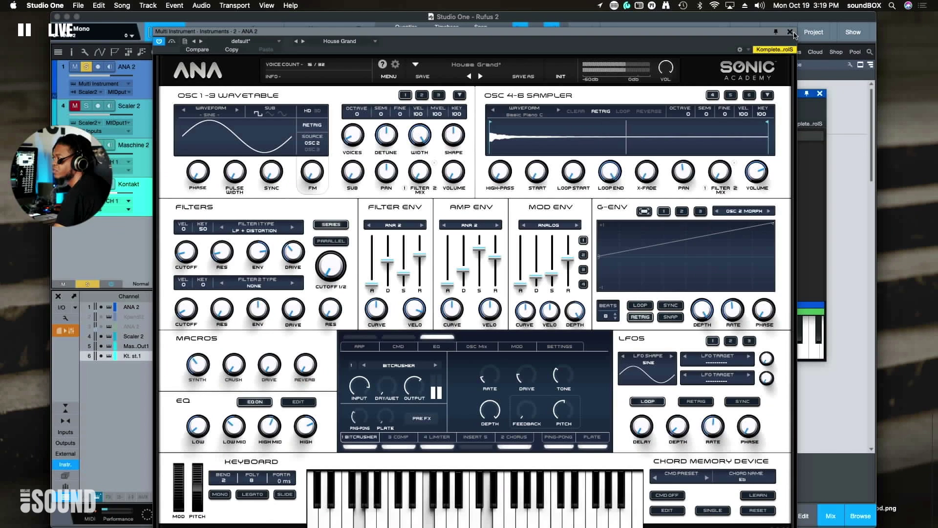
pyautogui.click(790, 32)
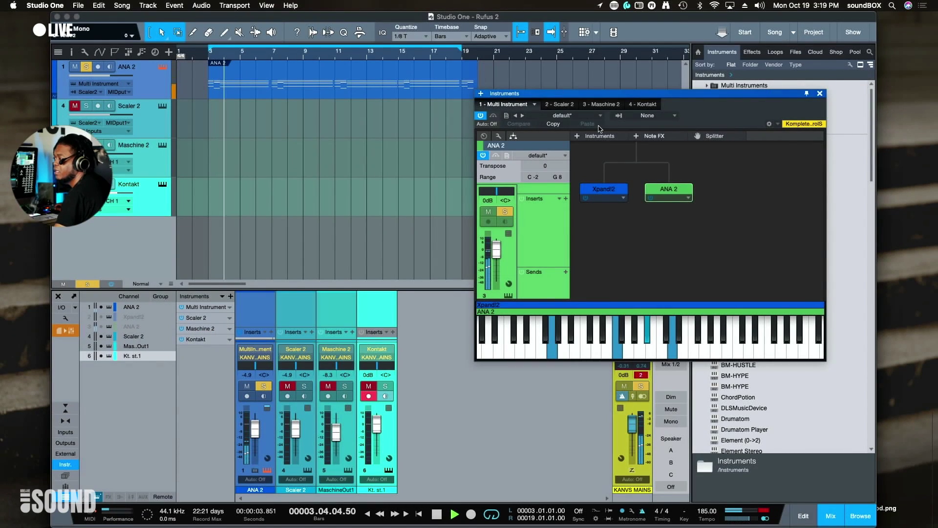
# Enlarge the mixer to show the ANA 2 channel's full insert list and open its Guitar Rig 6 effect
pyautogui.moveTo(595, 94); pyautogui.dragTo(565, 73)
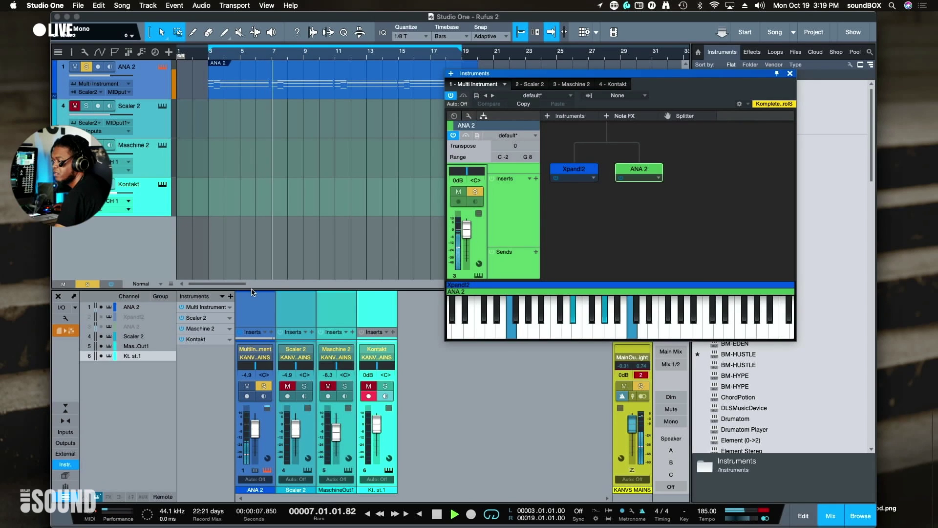
pyautogui.moveTo(257, 290); pyautogui.dragTo(258, 167)
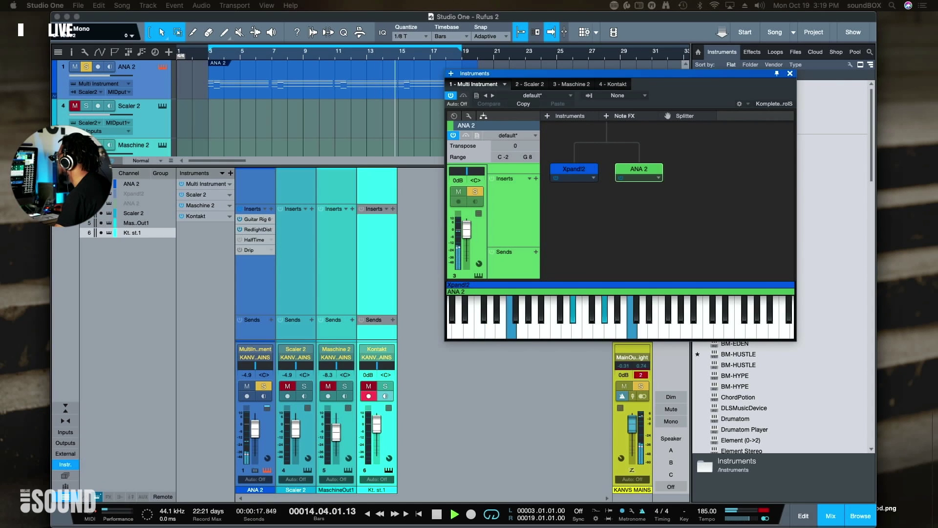
pyautogui.moveTo(937, 113); pyautogui.dragTo(454, 39)
# Compare the sound with Guitar Rig 6 bypassed and active, leave it active and close its window
pyautogui.click(151, 61)
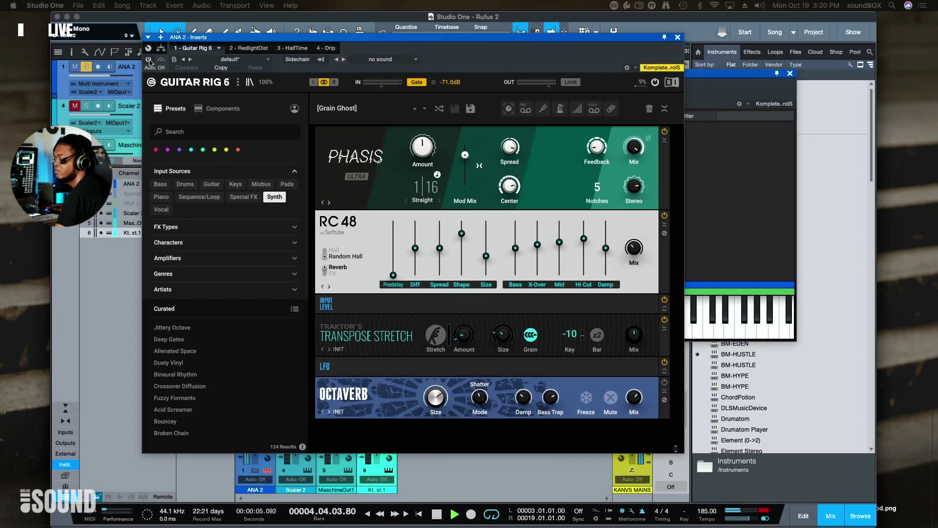
pyautogui.click(149, 60)
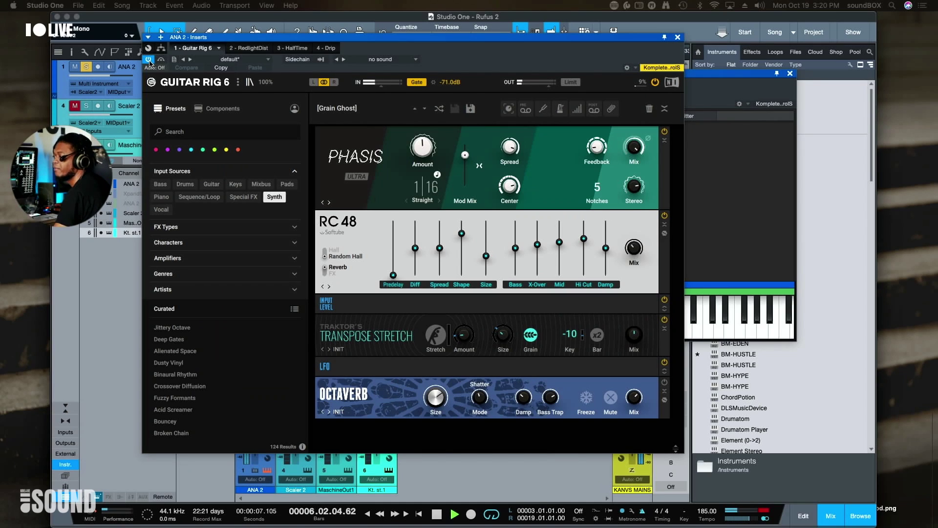
pyautogui.click(149, 60)
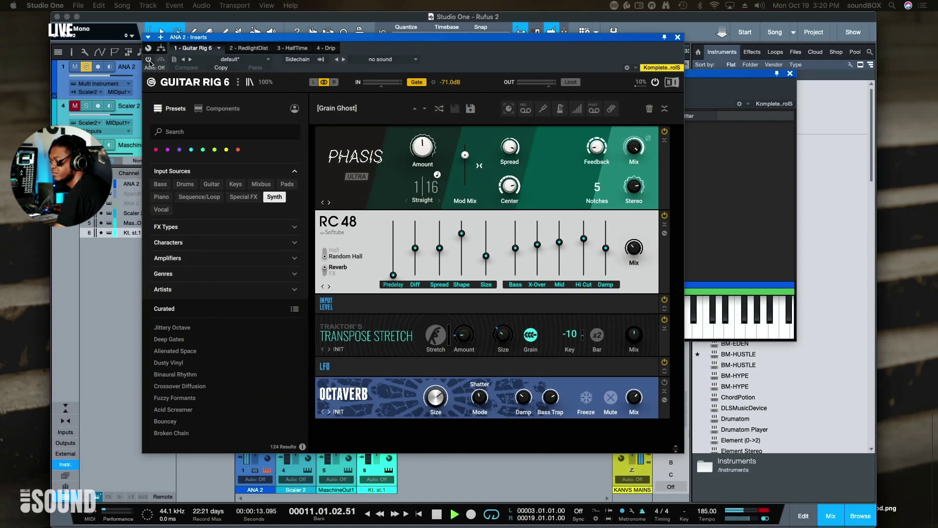
pyautogui.click(149, 60)
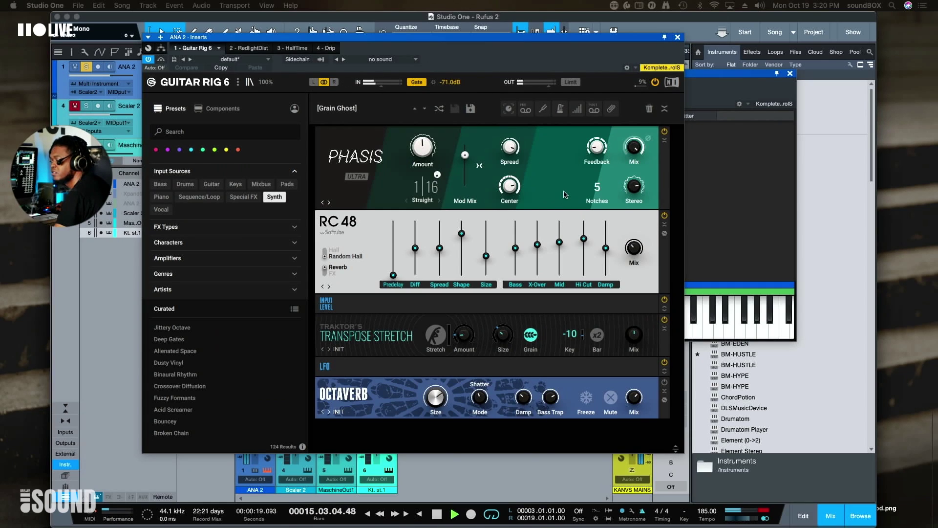
pyautogui.click(678, 37)
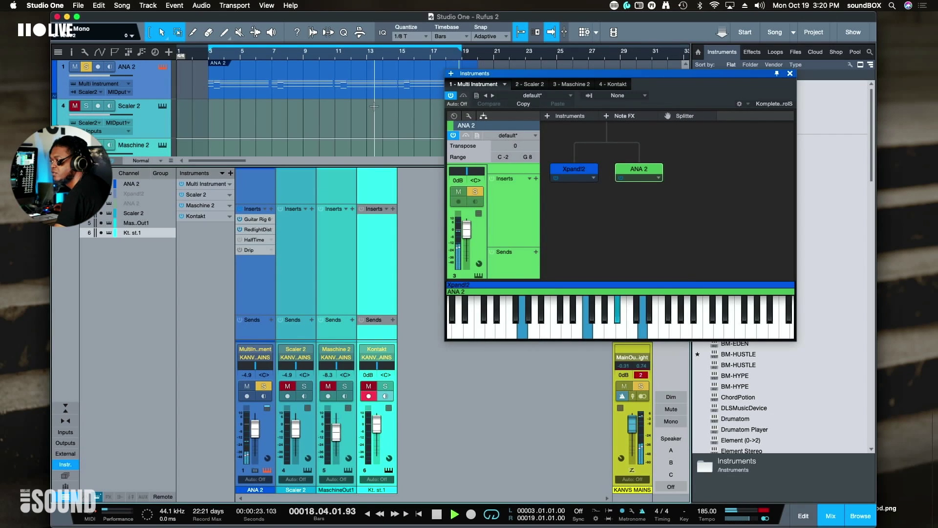
# Open the ANA 2 channel's RedlightDist effect, compare the sound bypassed and active, leave it active and close its window
pyautogui.doubleClick(258, 229)
pyautogui.moveTo(726, 133); pyautogui.dragTo(282, 95)
pyautogui.click(285, 93)
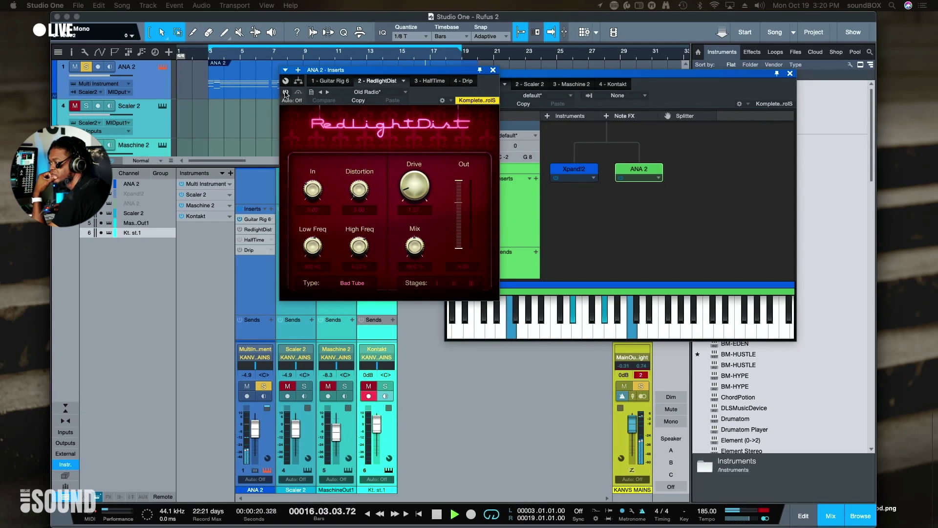
pyautogui.click(286, 92)
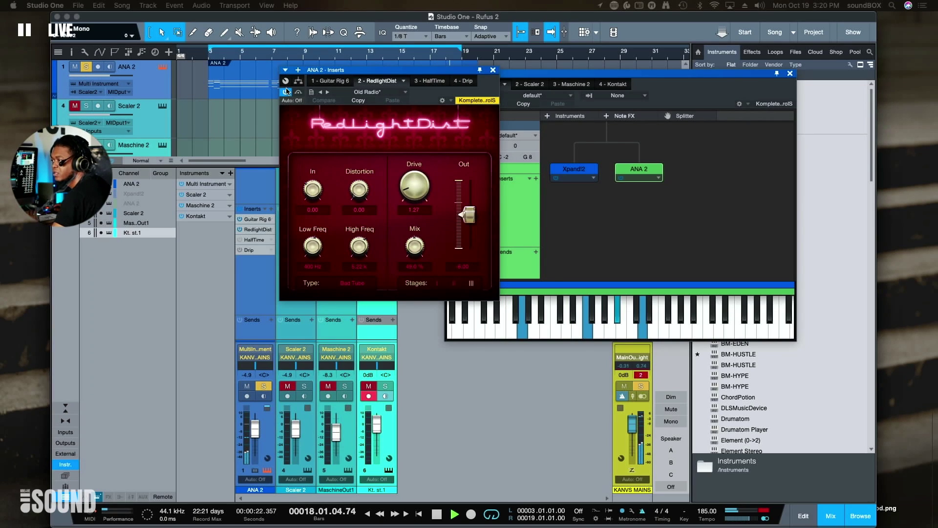
pyautogui.click(494, 70)
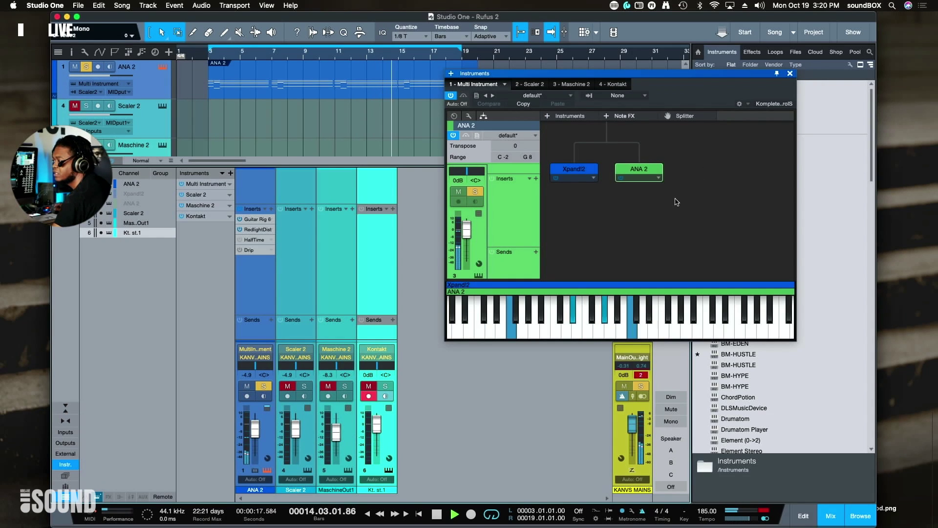
# Bring up the Xpand!2 layer's settings in the multi instrument, and stop playback before closing the instrument window
pyautogui.click(571, 173)
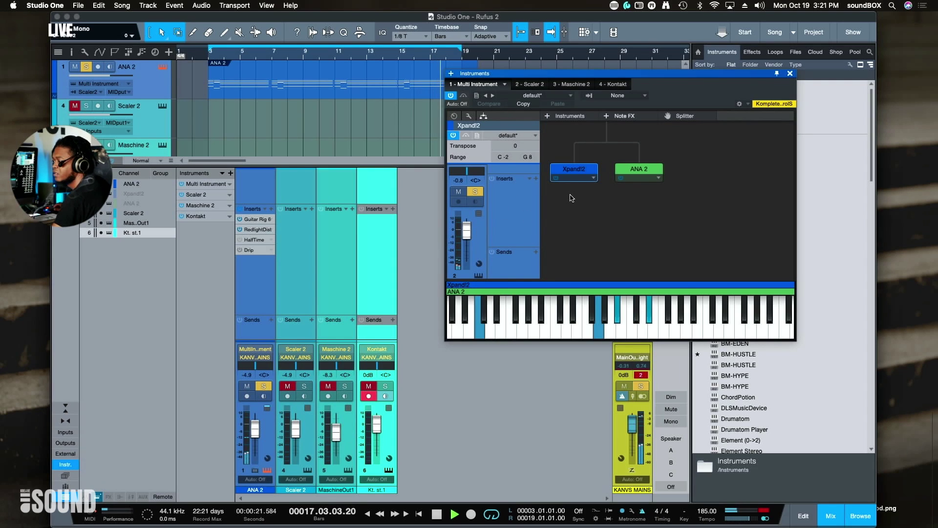
pyautogui.press('space')
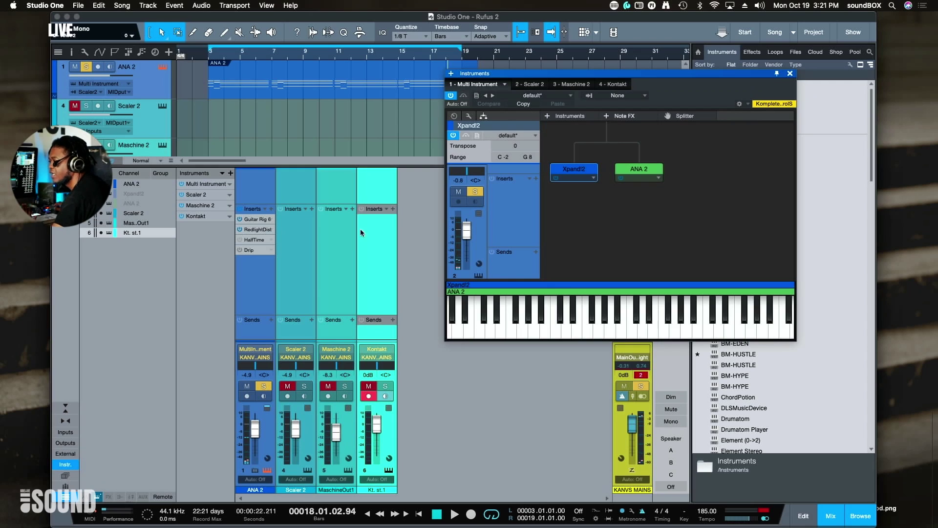
pyautogui.click(791, 74)
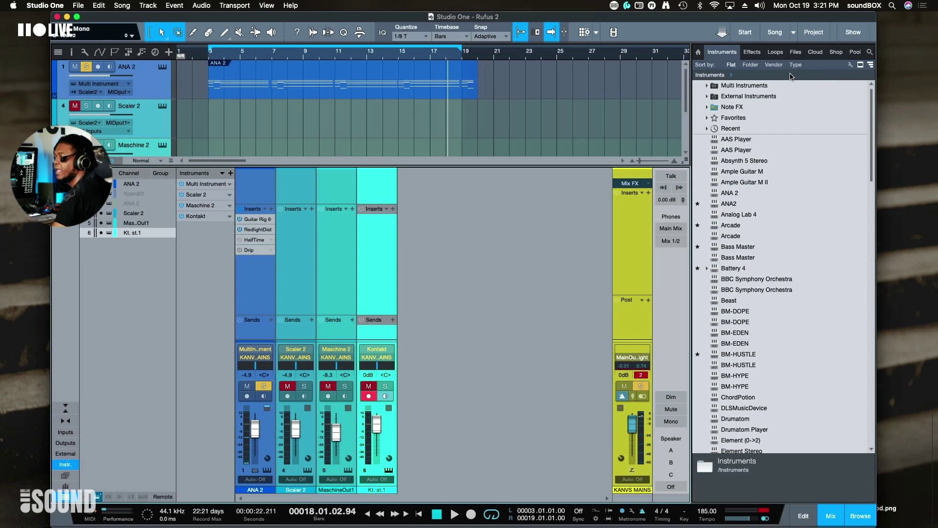
# Open the Scaler 2 instrument from its track and choose the Broken Signal chord set from the Community artists
pyautogui.click(146, 122)
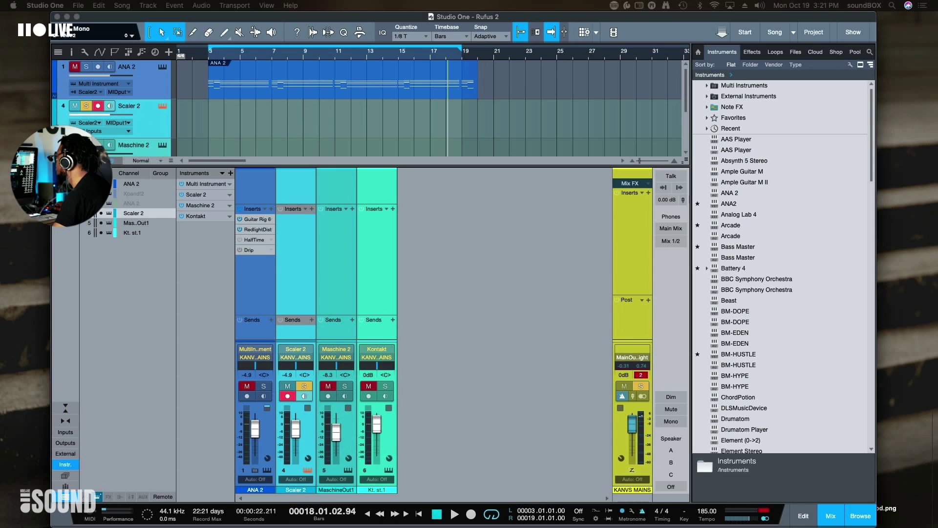
pyautogui.press('F11')
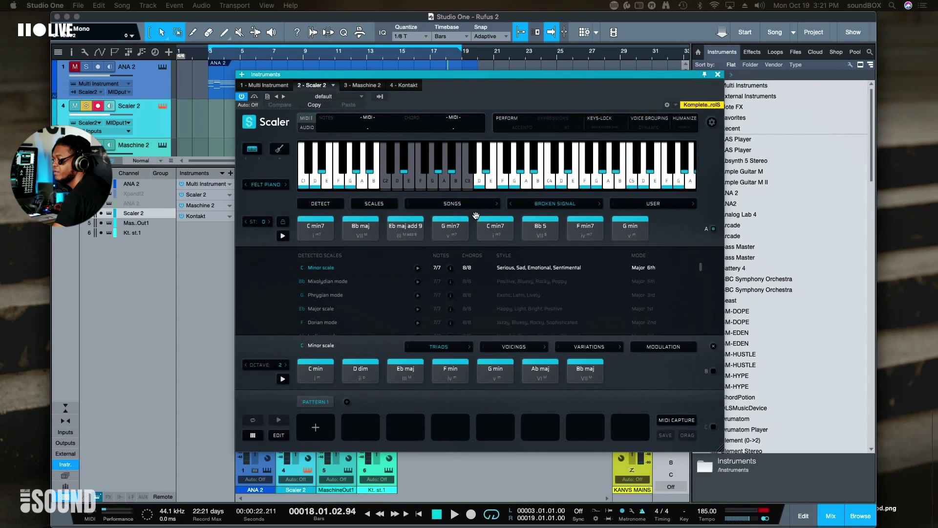
pyautogui.click(578, 205)
pyautogui.moveTo(578, 206)
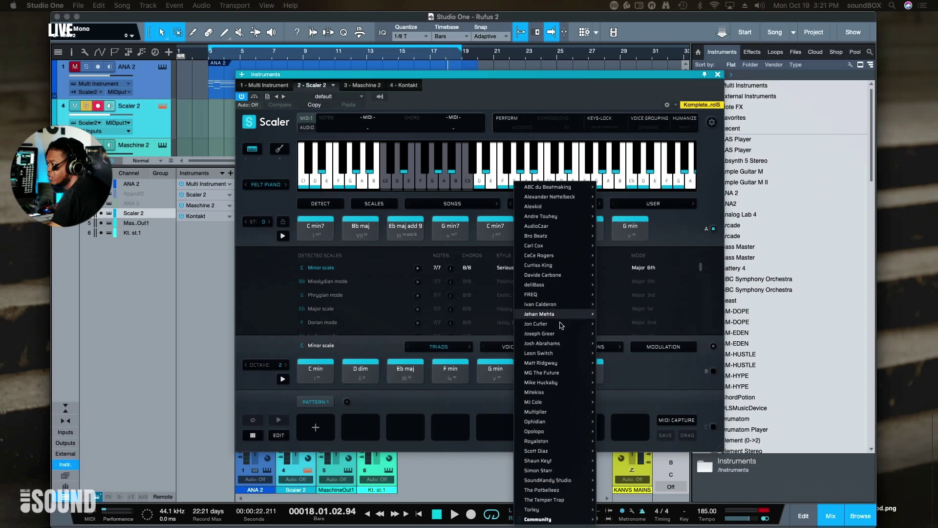
pyautogui.moveTo(577, 520)
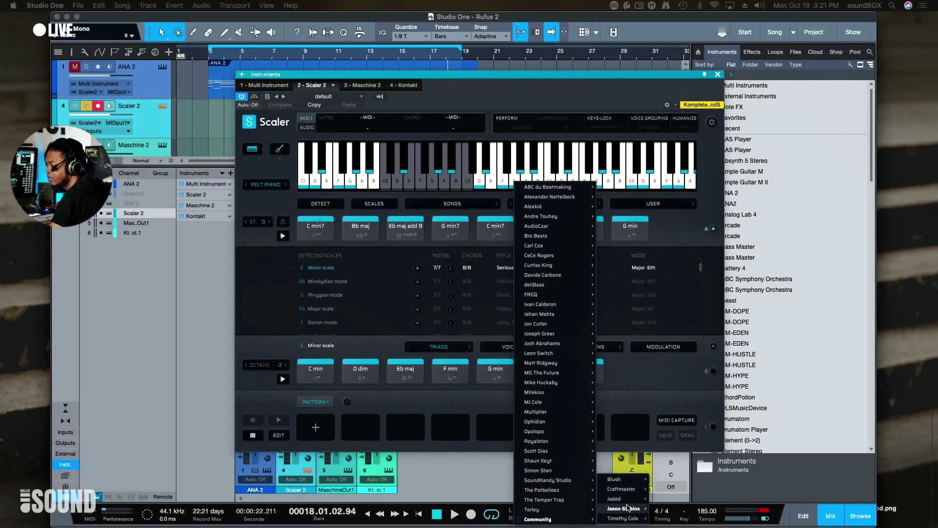
pyautogui.moveTo(627, 507)
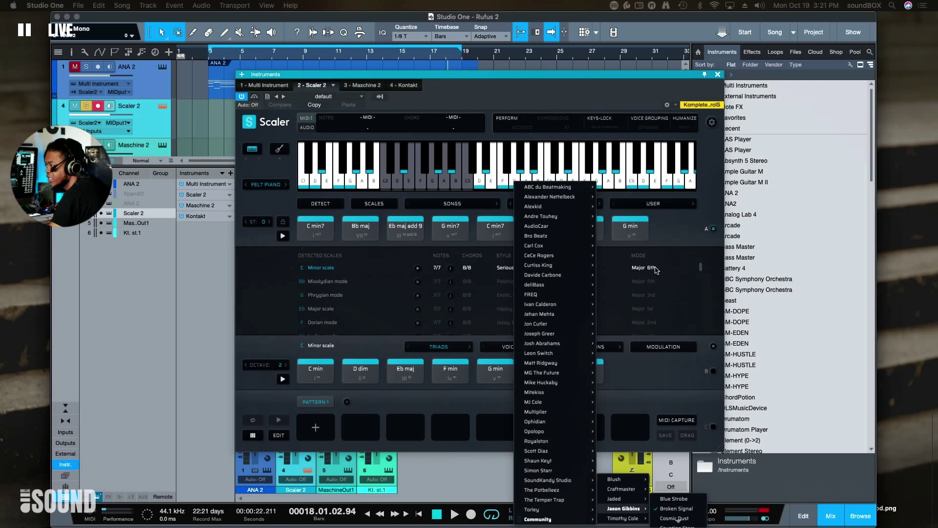
pyautogui.click(677, 509)
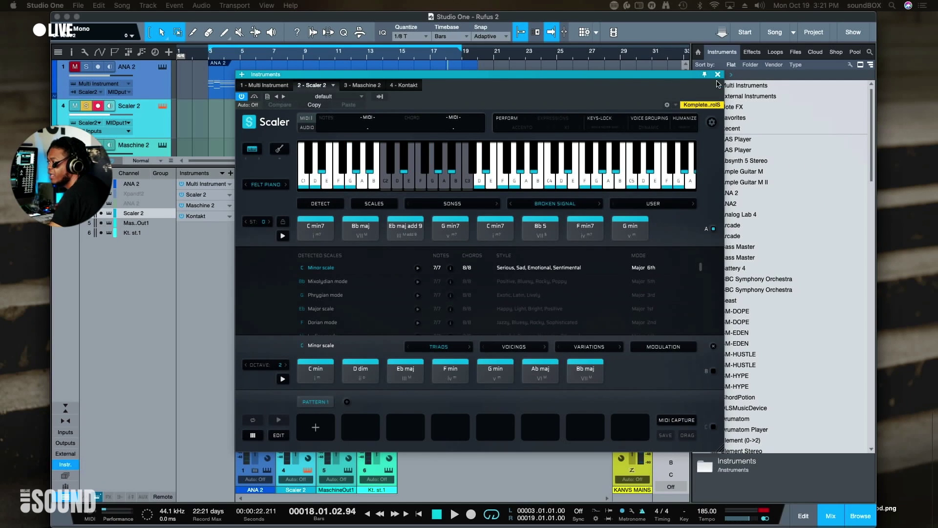
# Close the Scaler 2 window and turn off solo on the Scaler 2 track
pyautogui.moveTo(576, 76); pyautogui.dragTo(566, 146)
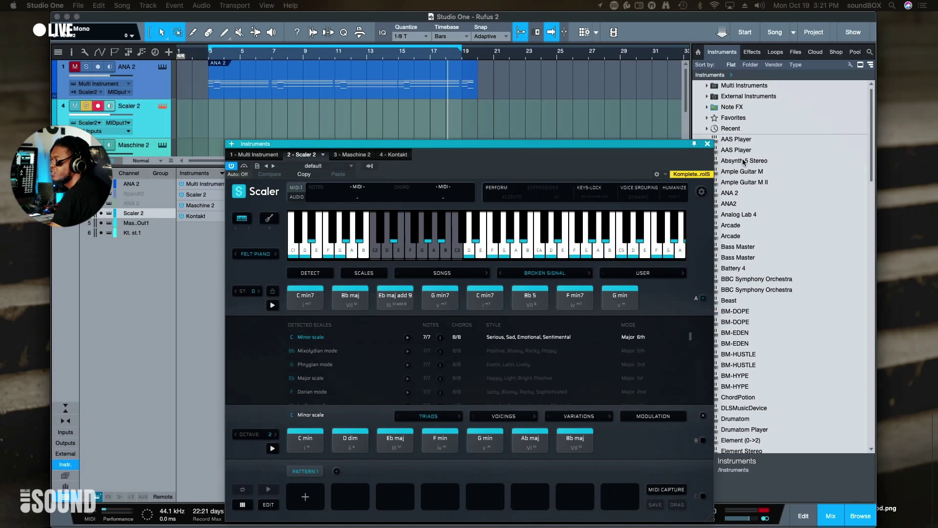
pyautogui.click(707, 144)
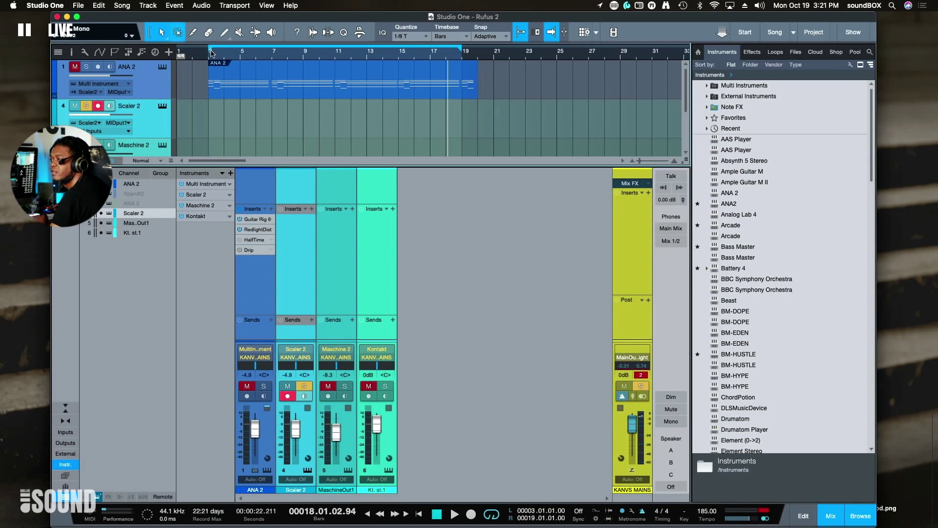
pyautogui.press('space')
pyautogui.click(90, 106)
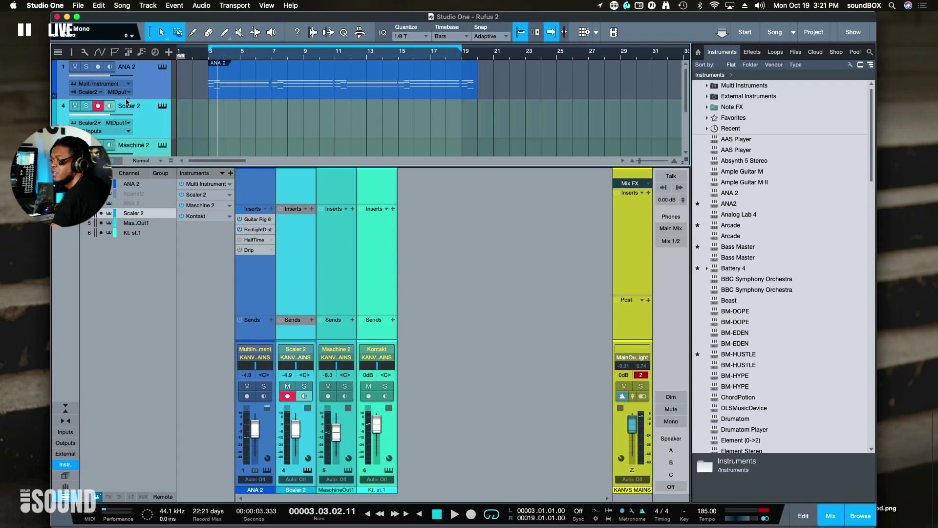
# Open Maschine 2, widen its pattern view to examine the whole Clip 1 drum arrangement, and close its window
pyautogui.scroll(-1, 95, 151)
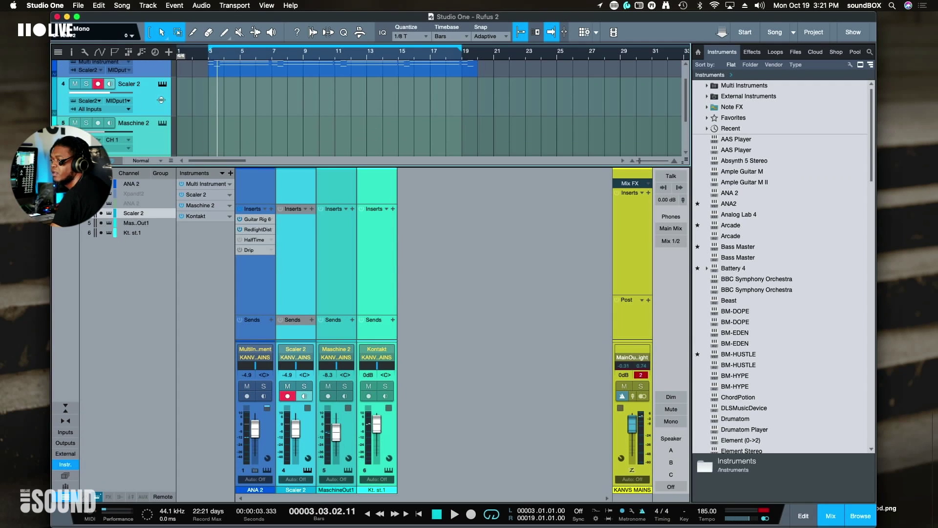
pyautogui.click(158, 137)
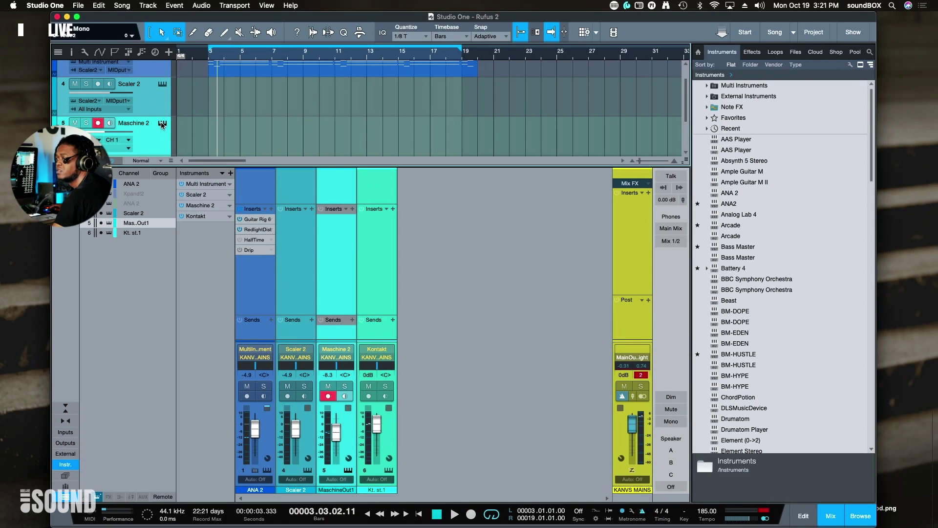
pyautogui.click(162, 123)
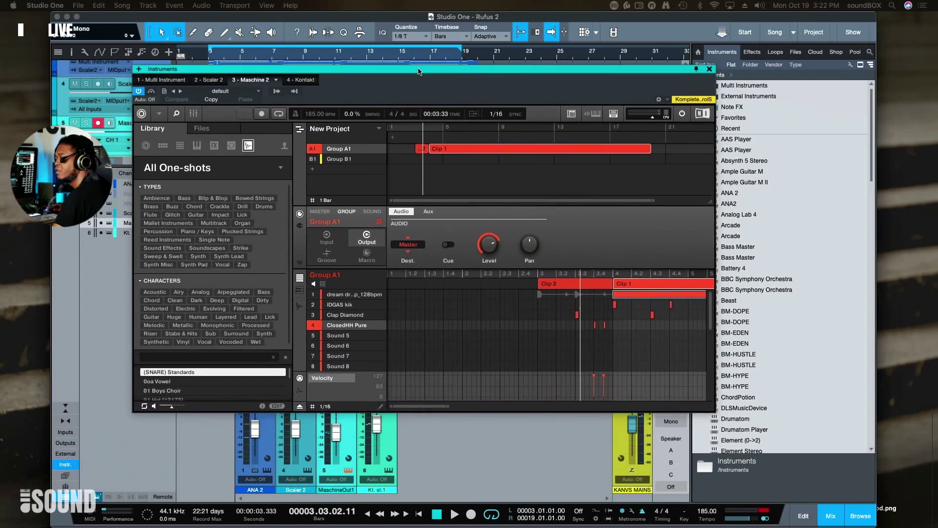
pyautogui.moveTo(418, 71); pyautogui.dragTo(434, 49)
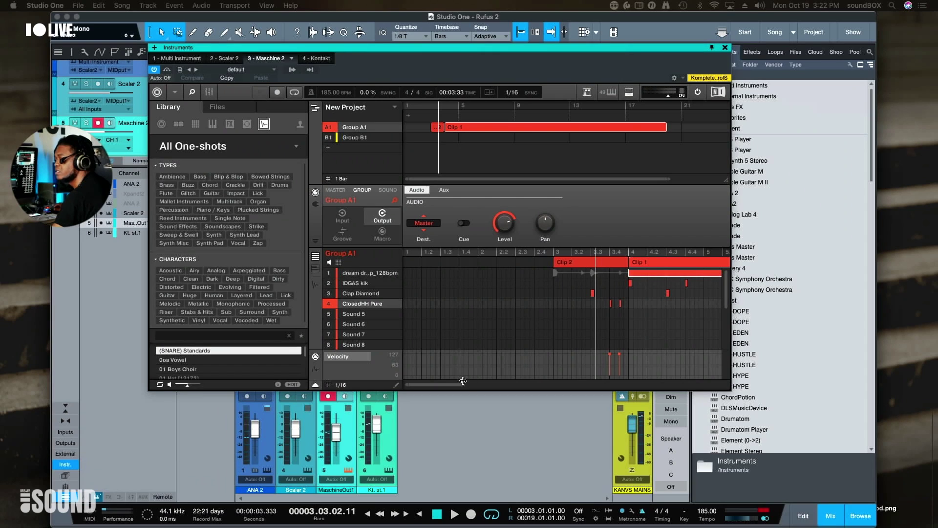
pyautogui.moveTo(463, 381); pyautogui.dragTo(709, 396)
pyautogui.moveTo(562, 49); pyautogui.dragTo(563, 128)
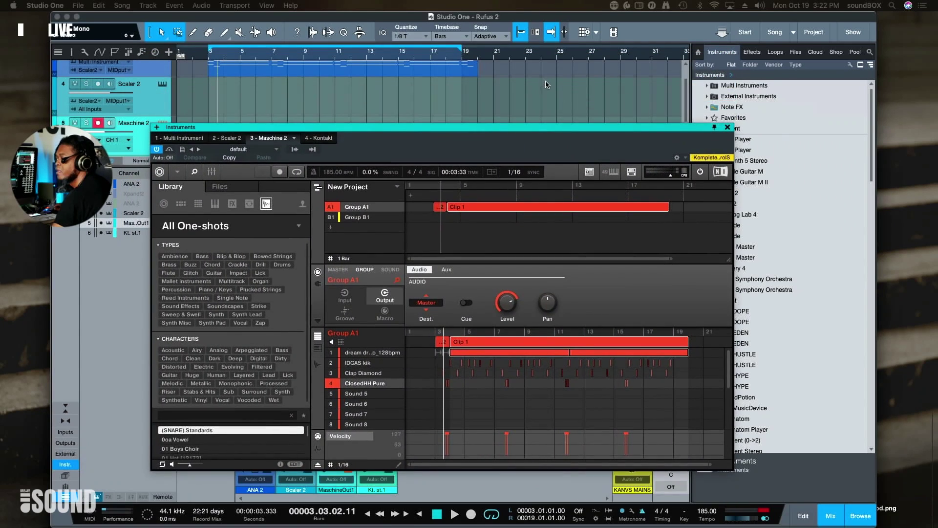
pyautogui.scroll(2, 545, 84)
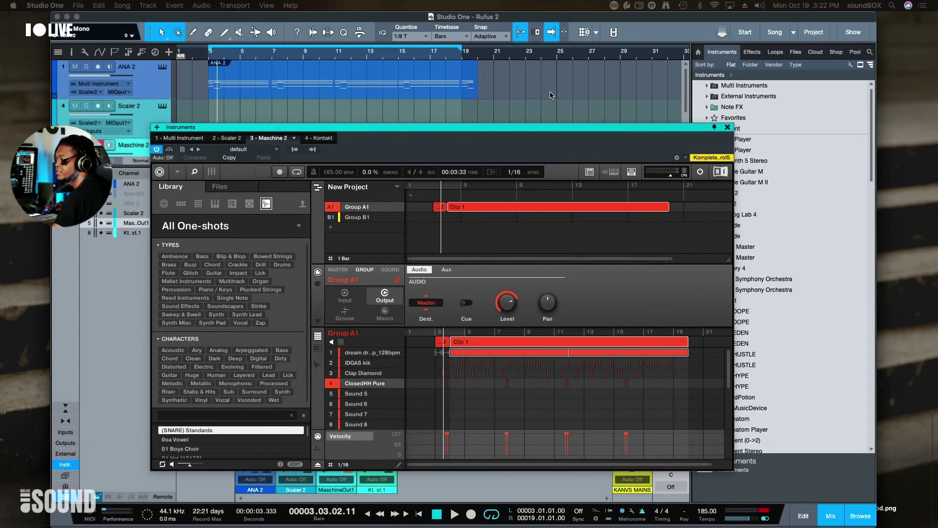
pyautogui.click(727, 128)
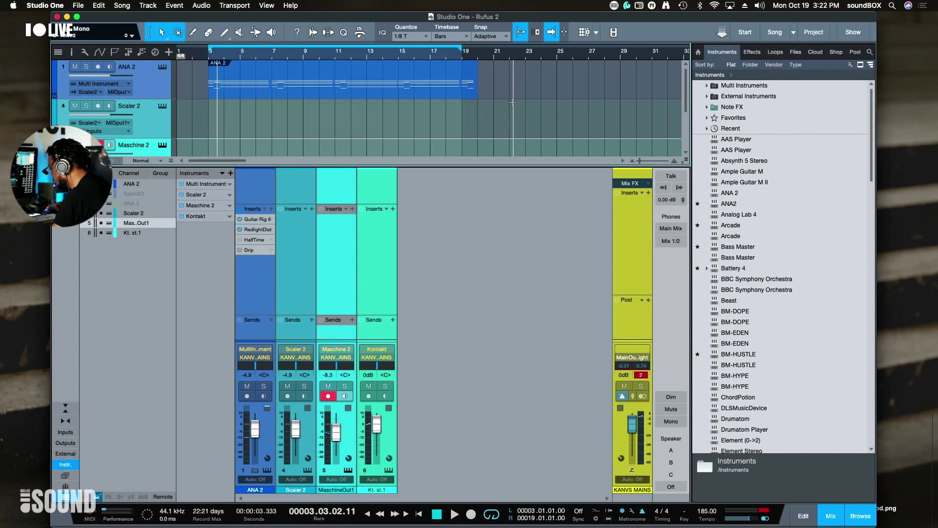
# Hide the mixer to enlarge the arrangement, and play the song from the beginning
pyautogui.press('F3')
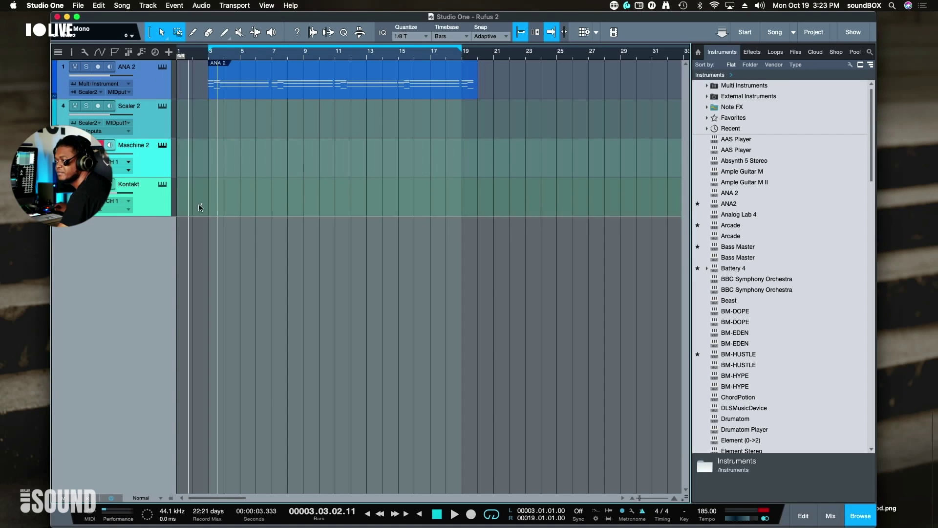
pyautogui.press(',')
pyautogui.press('space')
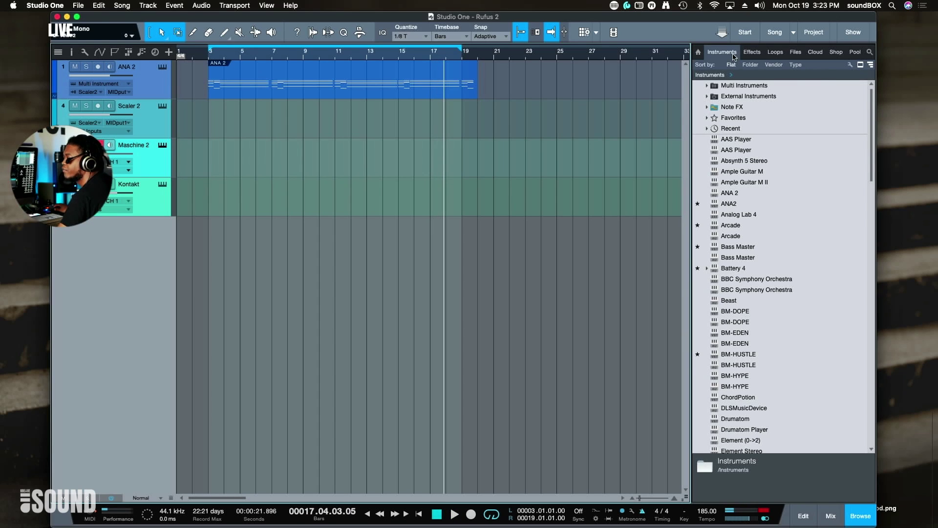
# Search the instruments for "super" and add the VST2 version of Superior Drummer 3 to the arrangement as a new track
pyautogui.click(871, 53)
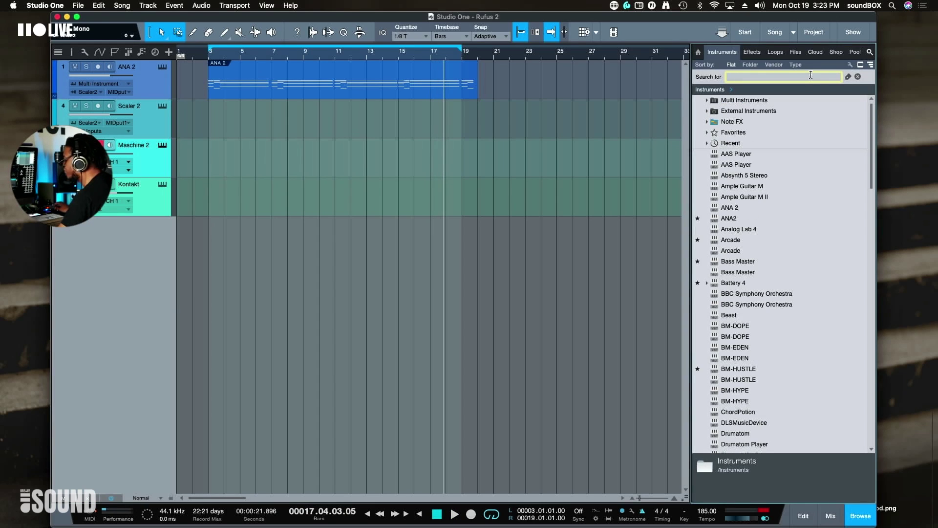
pyautogui.write('super')
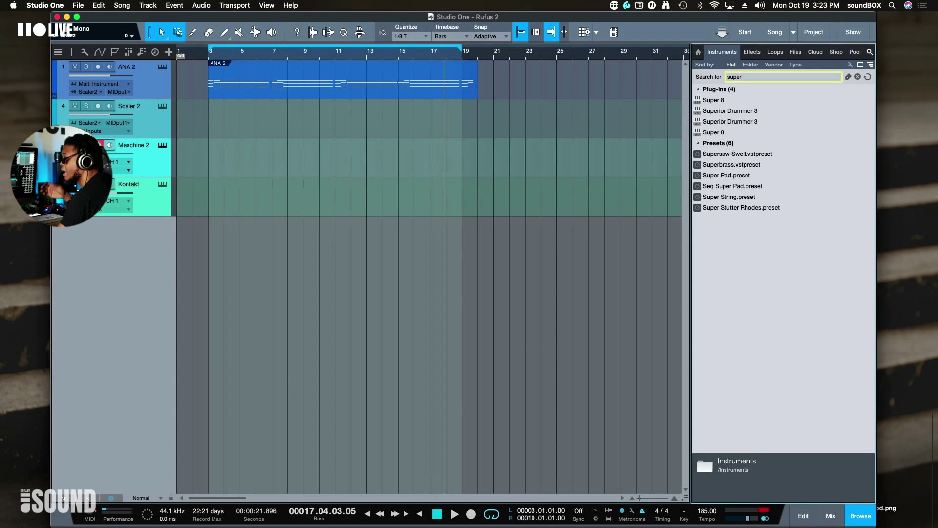
pyautogui.click(761, 108)
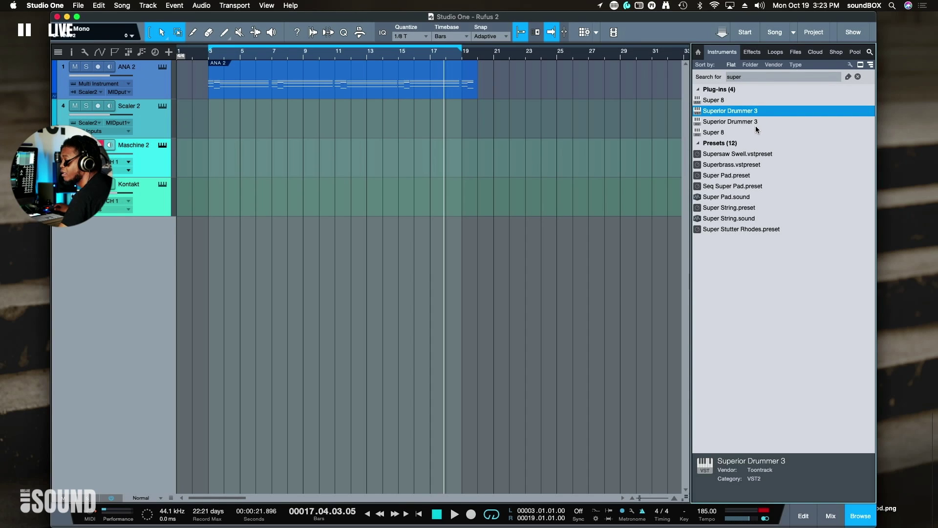
pyautogui.click(756, 123)
pyautogui.press('Up')
pyautogui.click(752, 121)
pyautogui.click(749, 110)
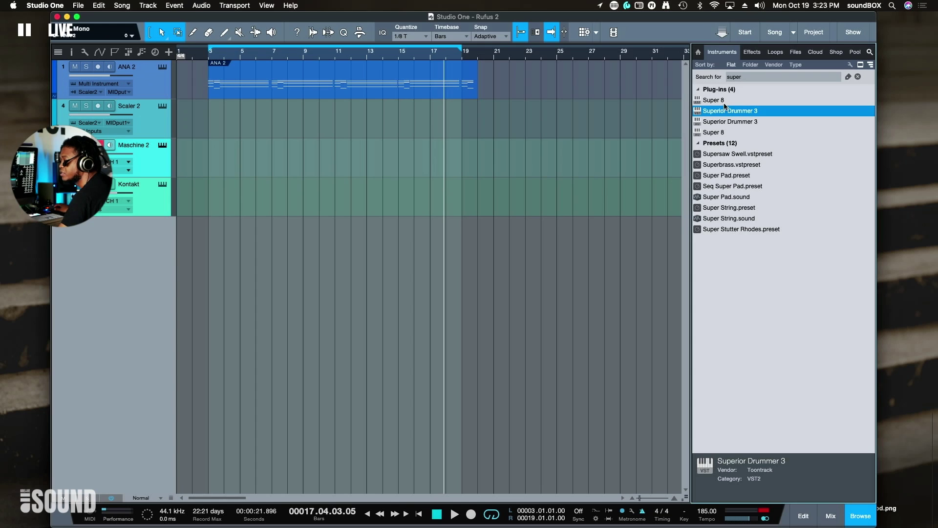
pyautogui.moveTo(743, 111); pyautogui.dragTo(401, 243)
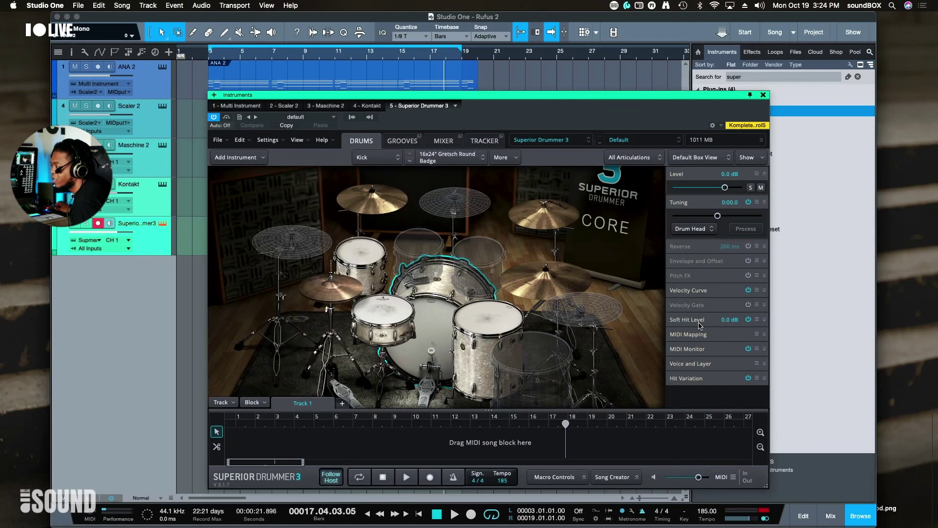
# Load the N.Y. - Allaire library in Superior Drummer 3 and apply the Crow Jam factory preset
pyautogui.moveTo(532, 98); pyautogui.dragTo(545, 67)
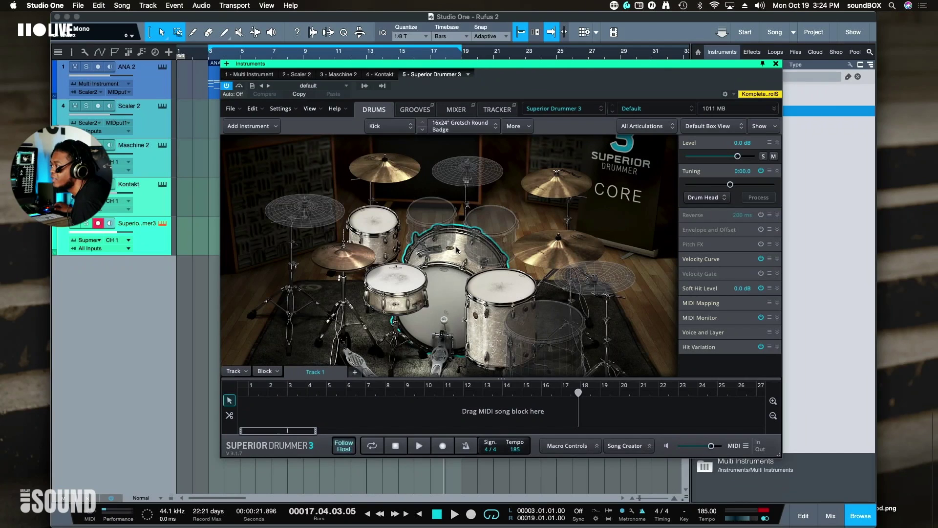
pyautogui.click(570, 111)
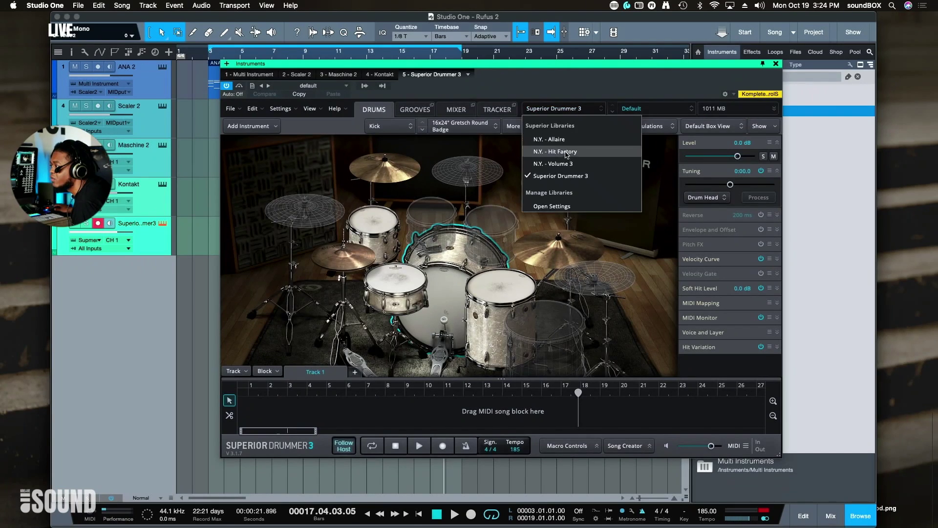
pyautogui.click(566, 140)
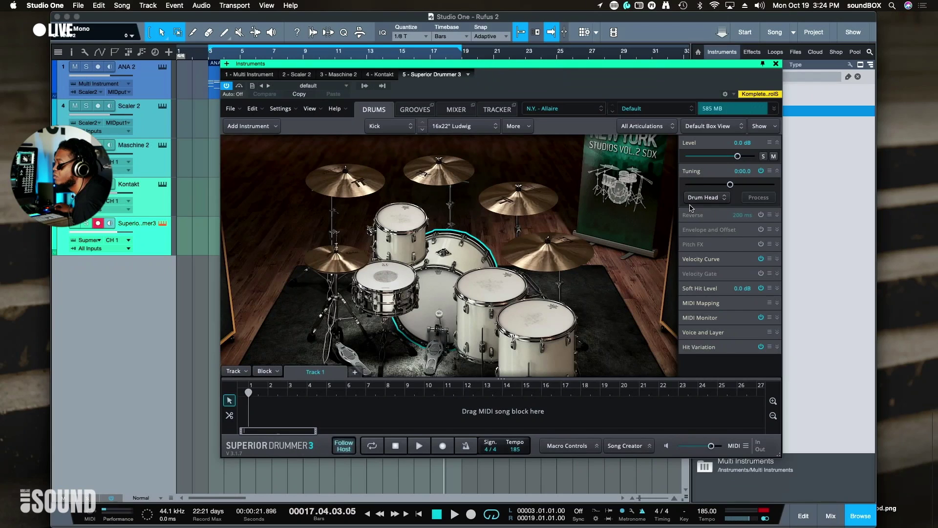
pyautogui.click(669, 111)
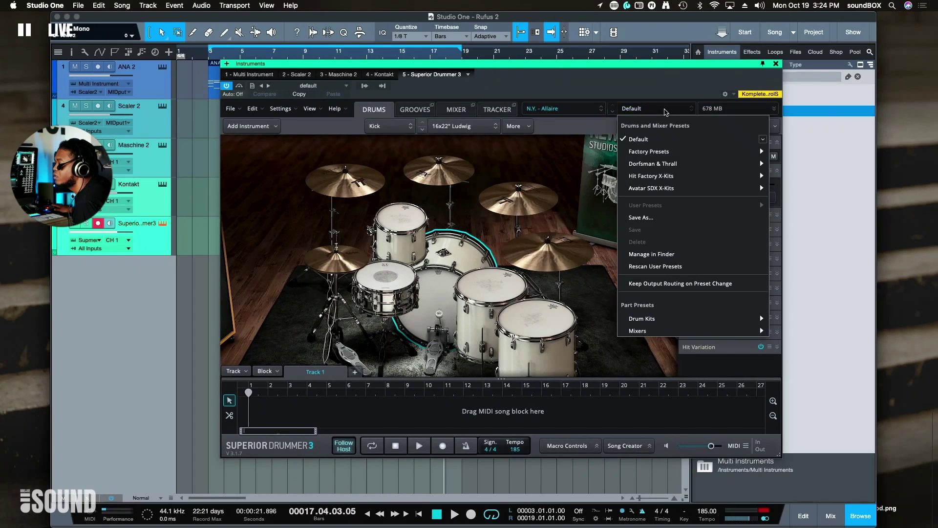
pyautogui.moveTo(678, 155)
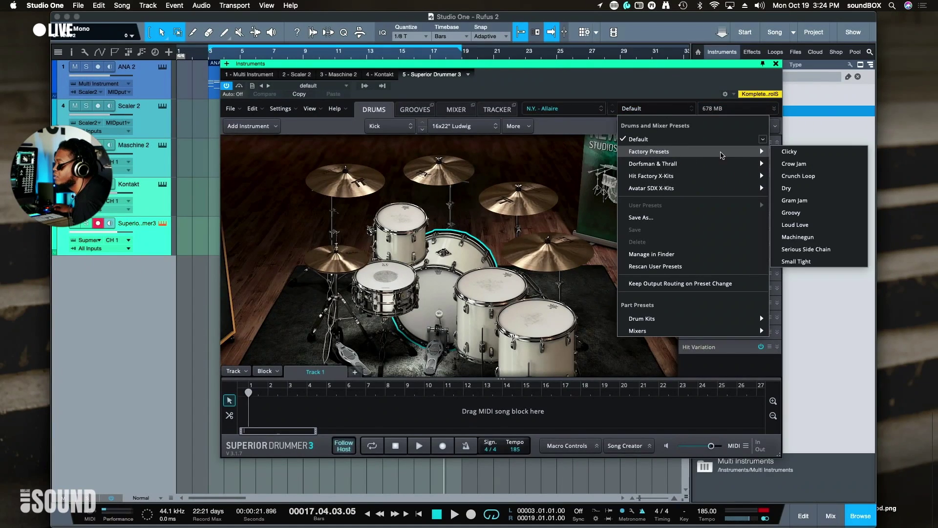
pyautogui.click(811, 166)
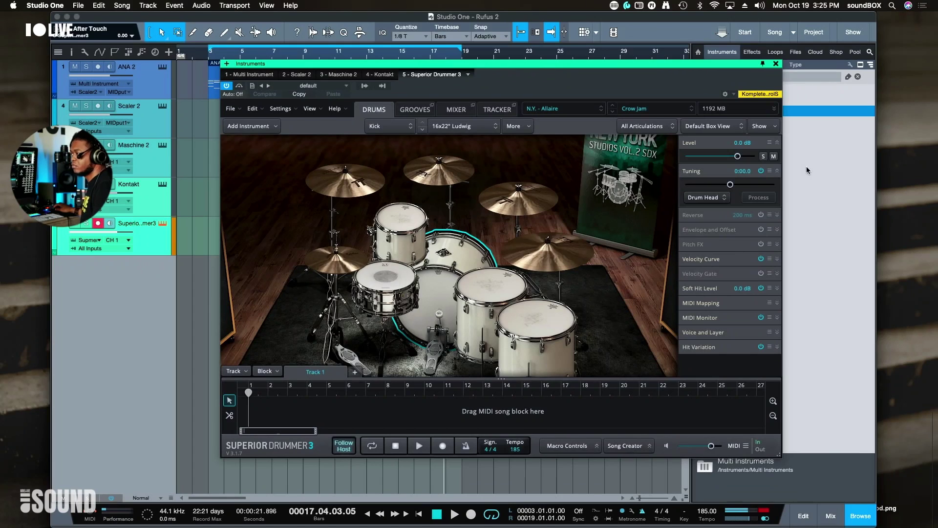
# Audition the Crunch Loop factory preset on the N.Y. - Allaire kit
pyautogui.click(653, 108)
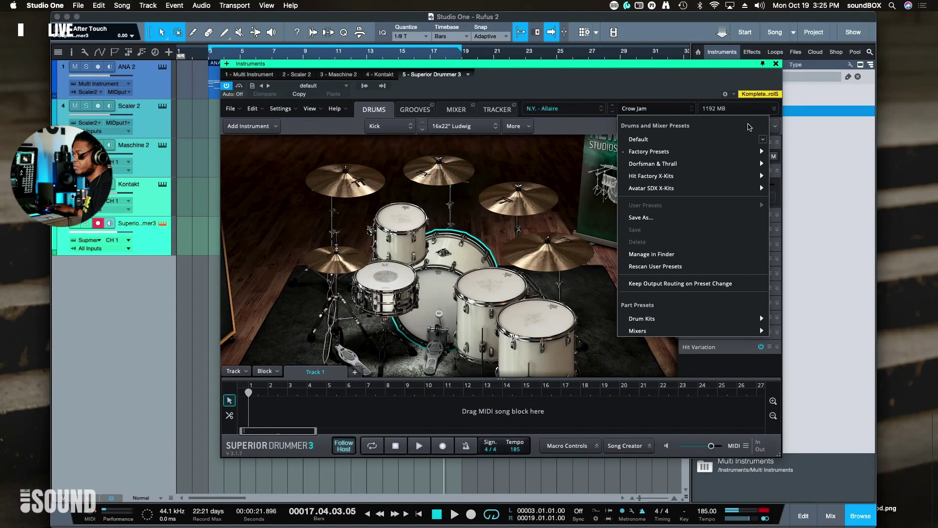
pyautogui.moveTo(728, 152)
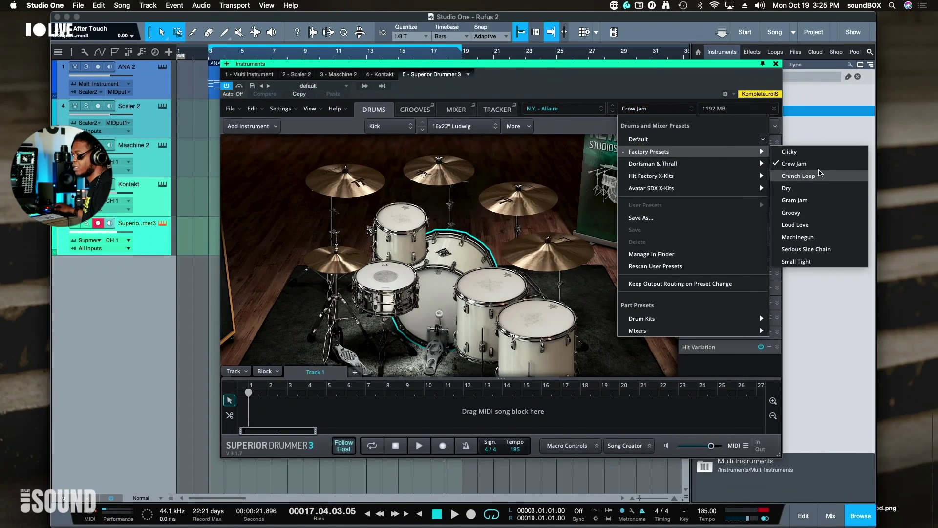
pyautogui.click(819, 172)
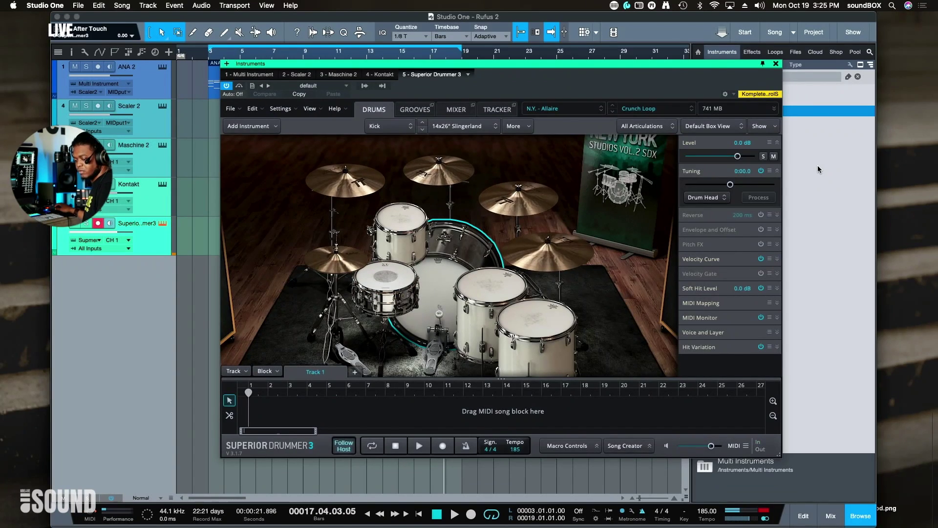
# Apply the Dry factory preset to the N.Y. - Allaire kit
pyautogui.click(670, 110)
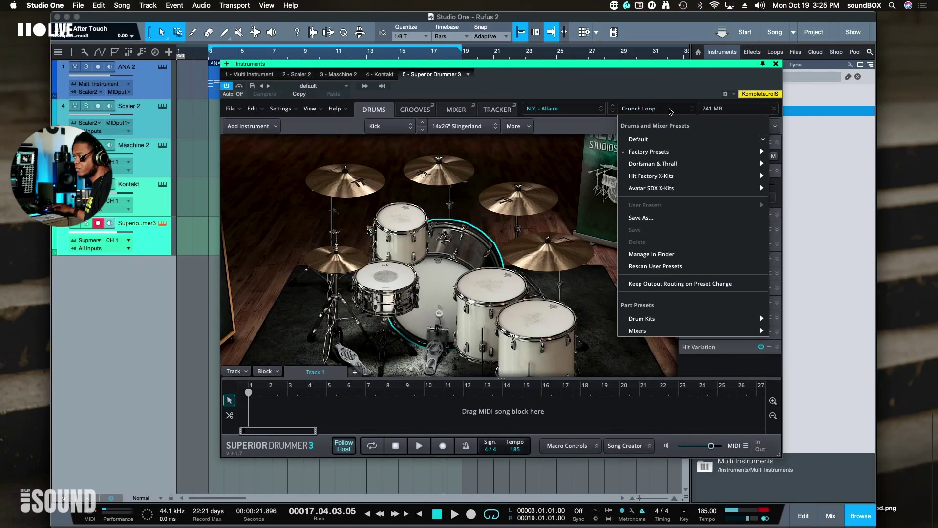
pyautogui.moveTo(697, 151)
pyautogui.click(805, 189)
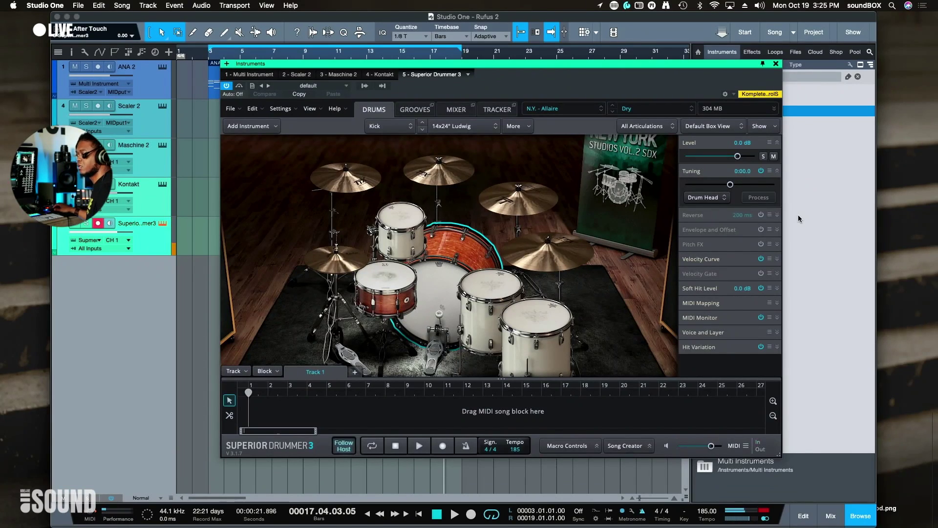
# Tune the toms down: Floortom 1 to -0:03.2, Floortom 2 to about -0:07.4, and Racktom 1 to -0:04.7
pyautogui.click(491, 289)
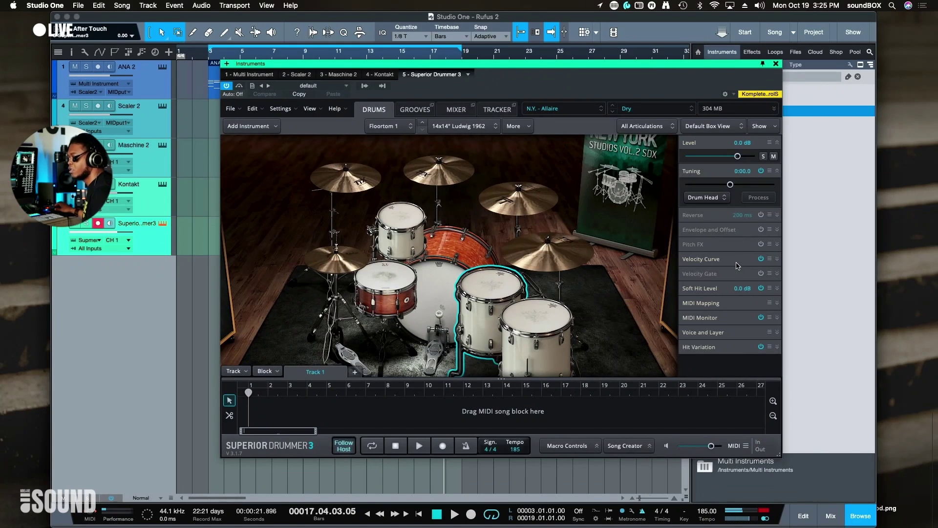
pyautogui.moveTo(730, 185); pyautogui.dragTo(724, 186)
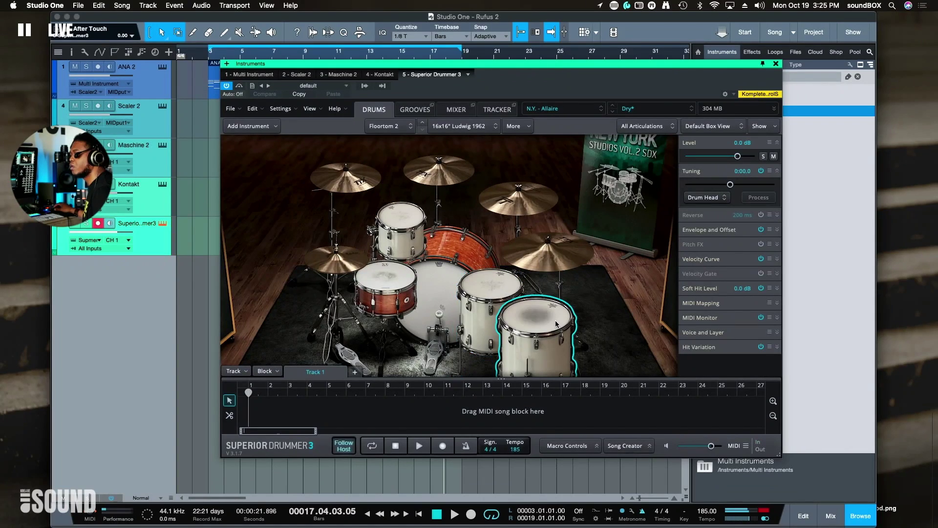
pyautogui.moveTo(731, 186); pyautogui.dragTo(720, 185)
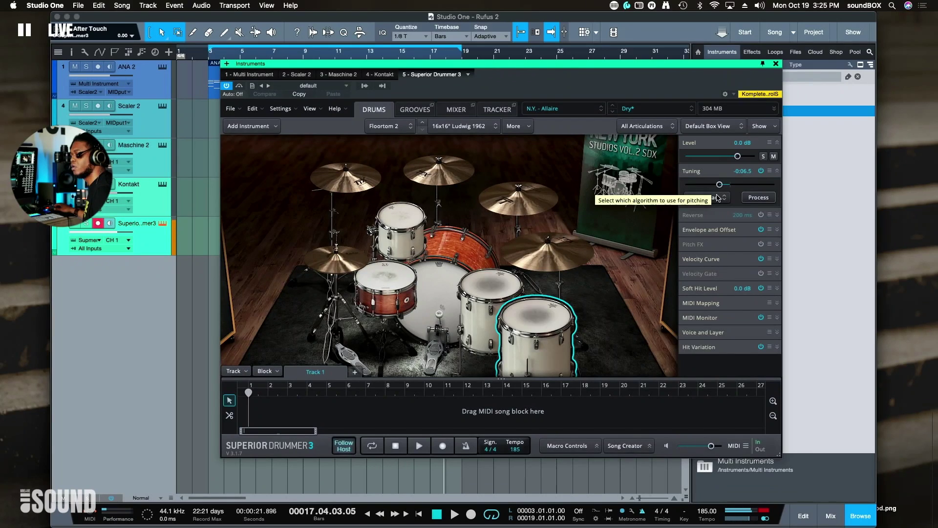
pyautogui.moveTo(719, 186); pyautogui.dragTo(721, 187)
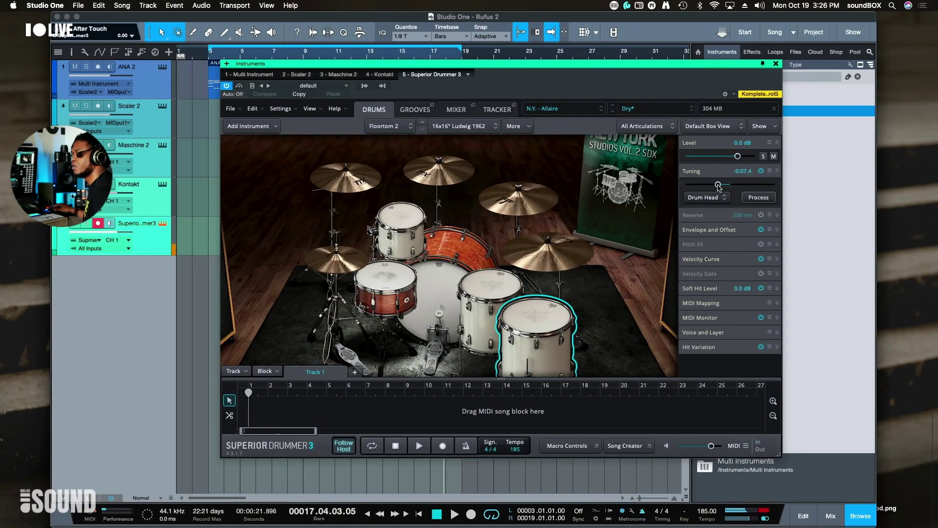
pyautogui.click(491, 286)
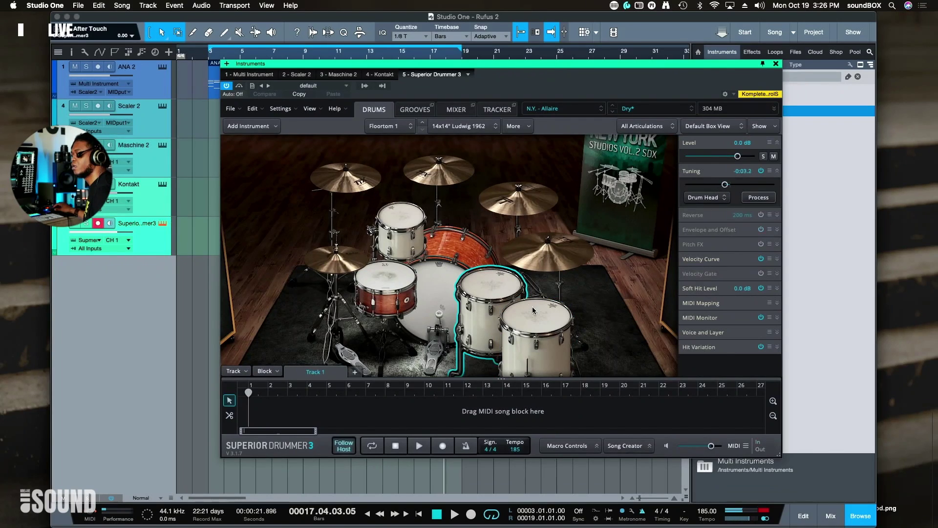
pyautogui.moveTo(730, 185); pyautogui.dragTo(722, 188)
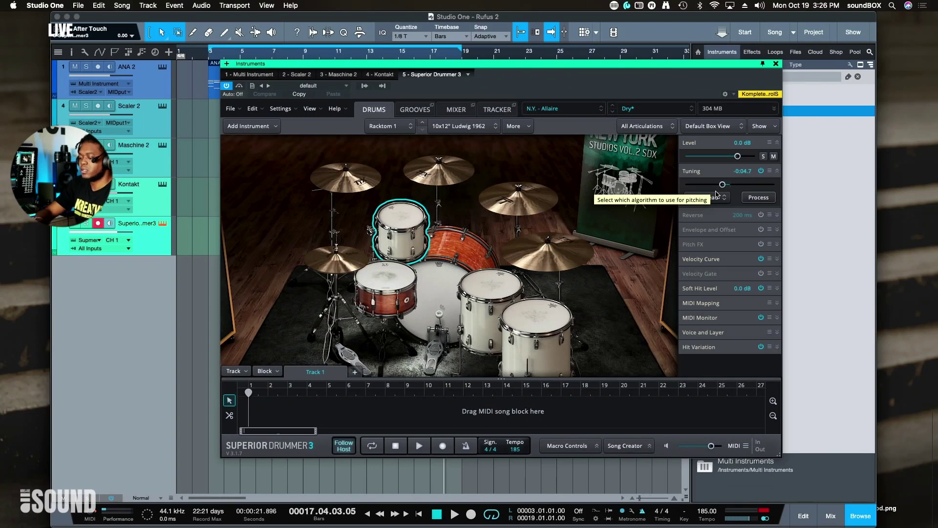
# Record a short drum part over bars 3 to 5 on the Superior Drummer 3 track, and uncover the arrangement to play it back
pyautogui.press('space')
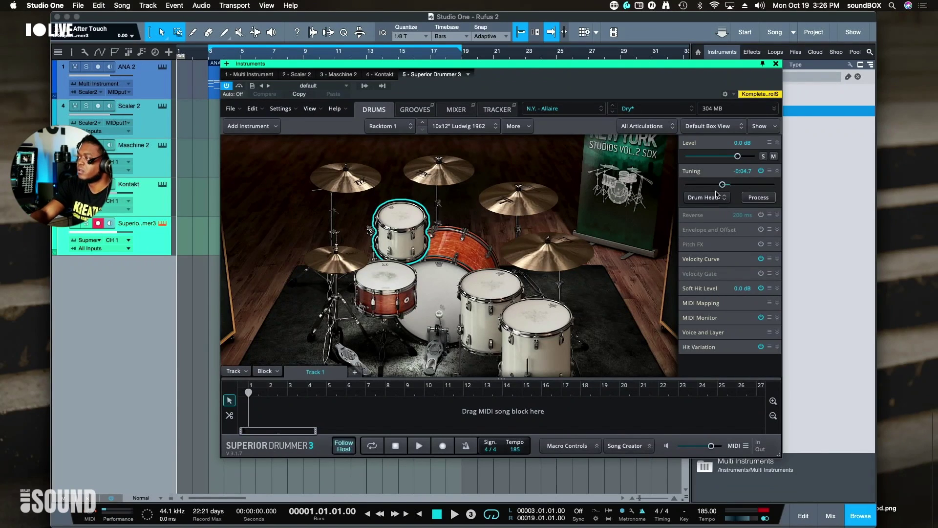
pyautogui.press('KP_Multiply')
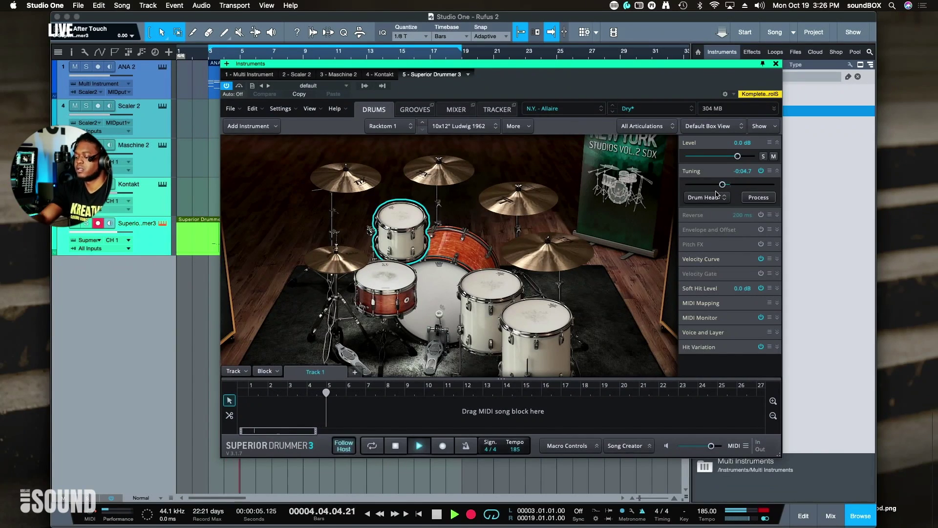
pyautogui.press('KP_Multiply')
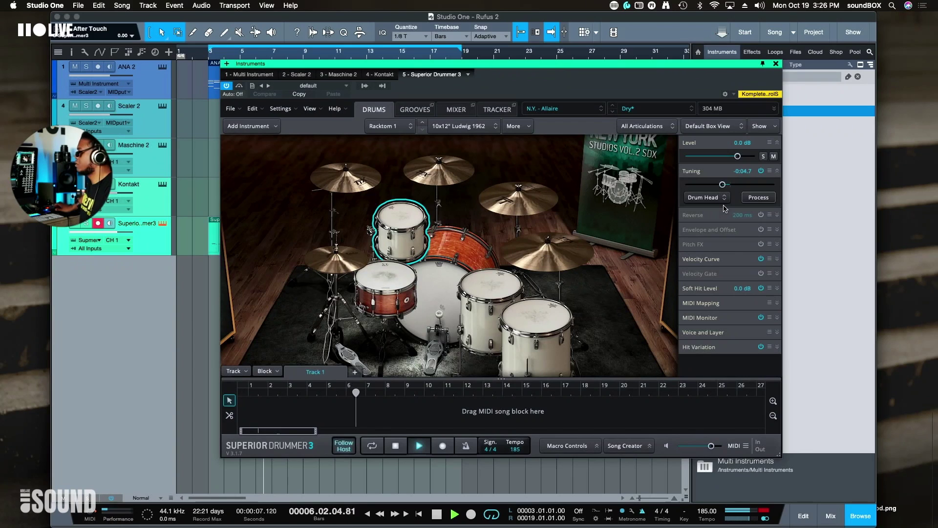
pyautogui.moveTo(558, 67); pyautogui.dragTo(717, 200)
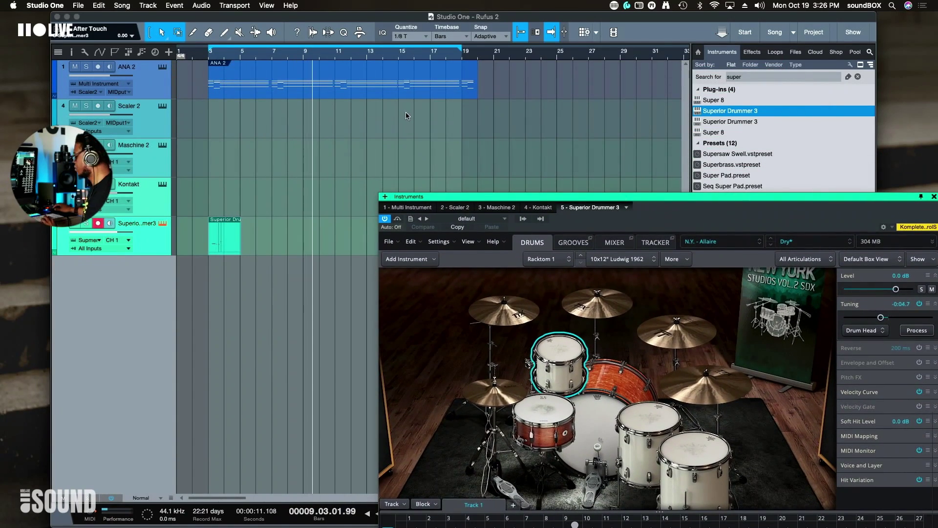
pyautogui.click(200, 57)
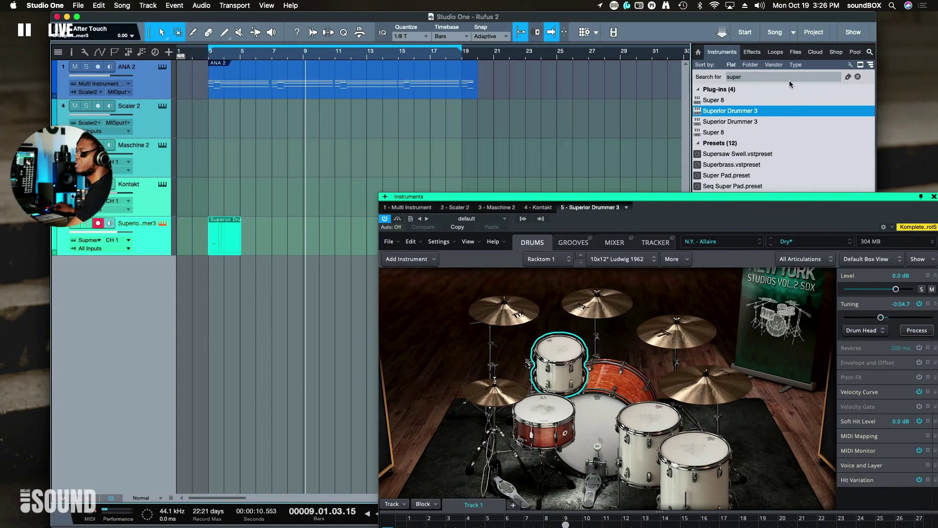
# Search the effects for "red", insert RedlightDist on the Superior Drummer 3 track, and load its Old Radio preset
pyautogui.click(752, 51)
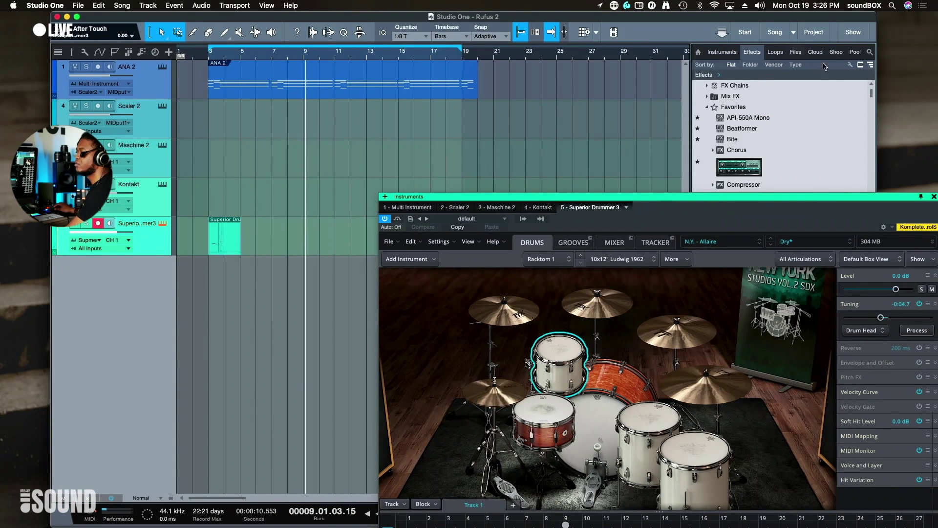
pyautogui.click(870, 52)
pyautogui.write('red')
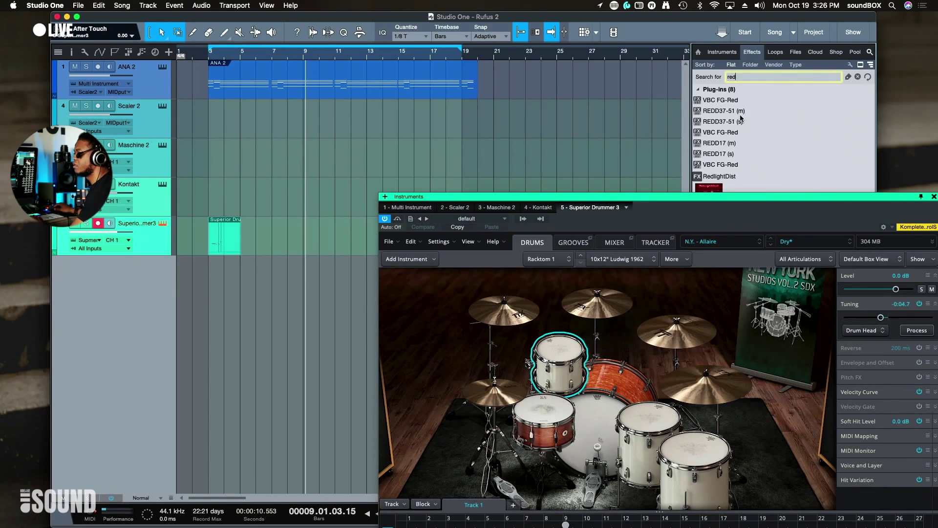
pyautogui.press('Down')
pyautogui.moveTo(718, 185); pyautogui.dragTo(261, 241)
pyautogui.click(384, 93)
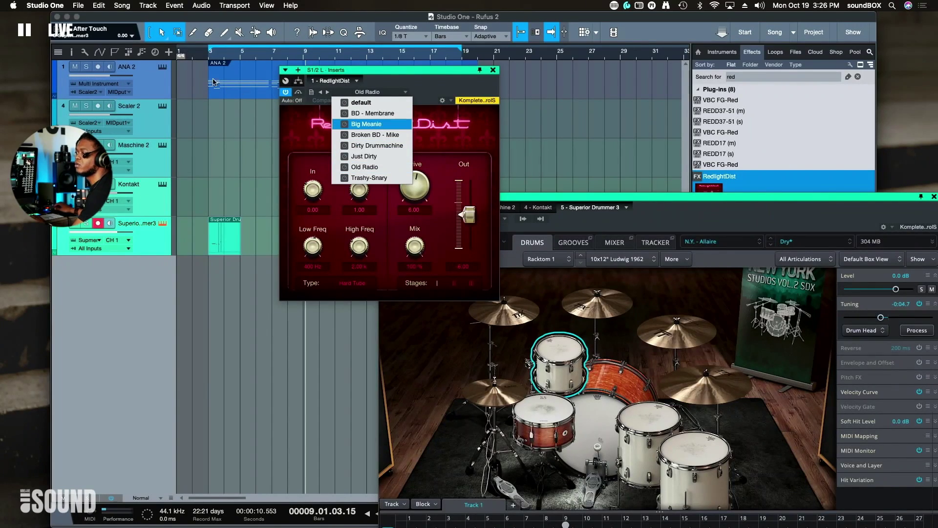
# Raise RedlightDist's High Freq and lower its Low Freq to 74.2 Hz while playing the drum part from bar 3
pyautogui.click(198, 63)
pyautogui.click(198, 62)
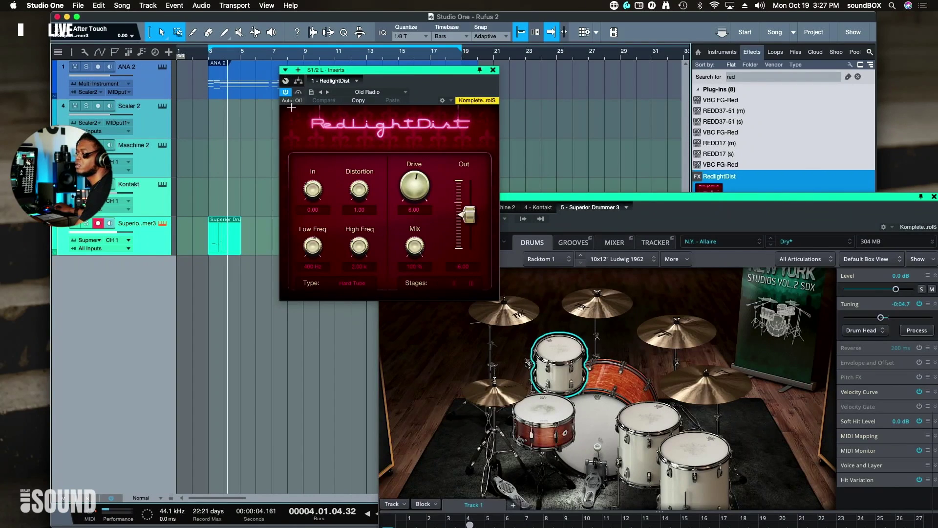
pyautogui.moveTo(360, 244); pyautogui.dragTo(359, 234)
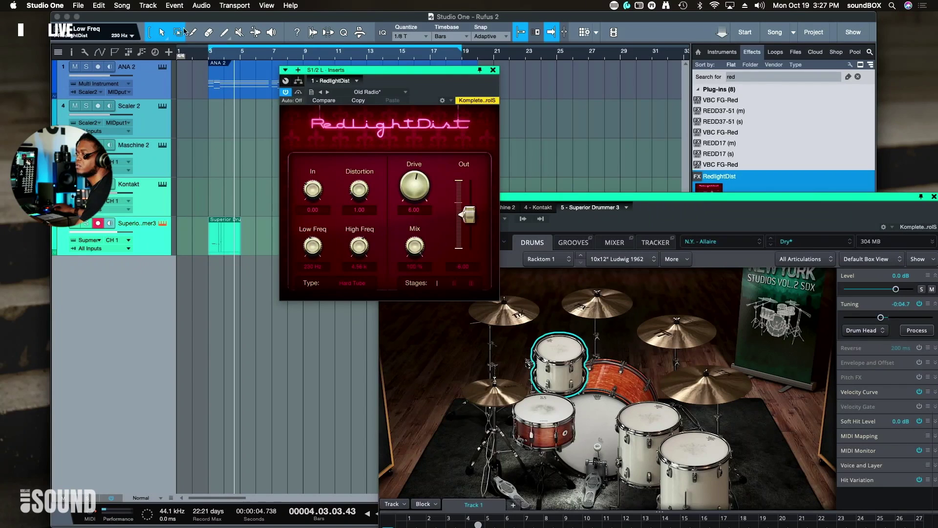
pyautogui.click(203, 59)
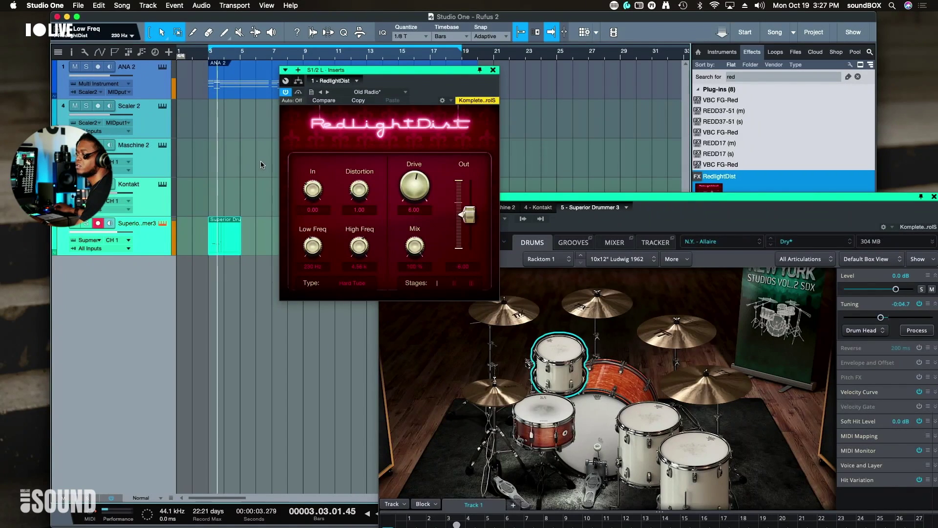
pyautogui.moveTo(313, 246); pyautogui.dragTo(312, 268)
pyautogui.click(202, 82)
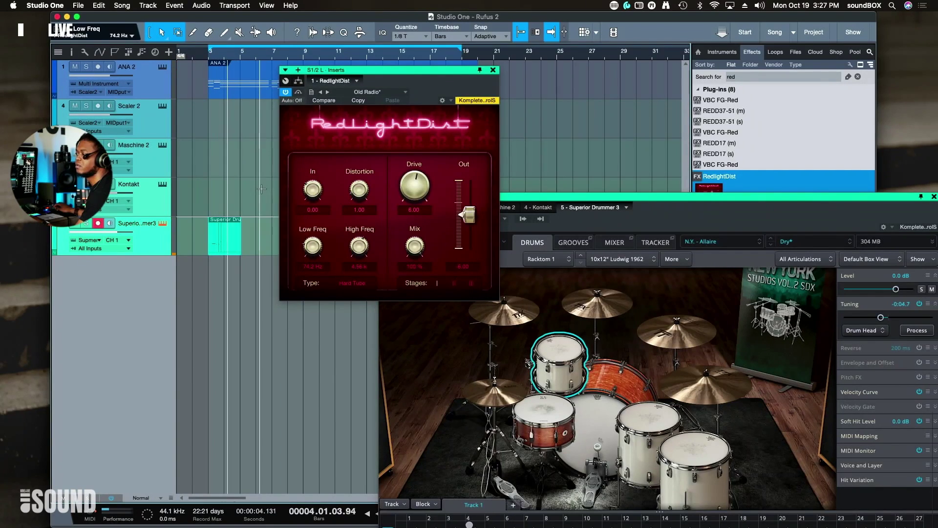
# Bypass RedlightDist and re-enable it to compare the drums with and without the distortion
pyautogui.click(286, 92)
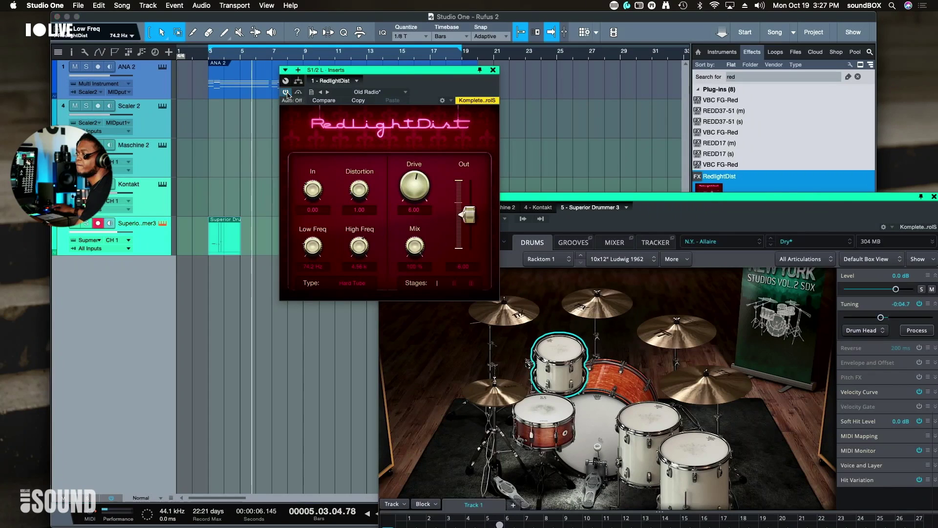
pyautogui.click(202, 56)
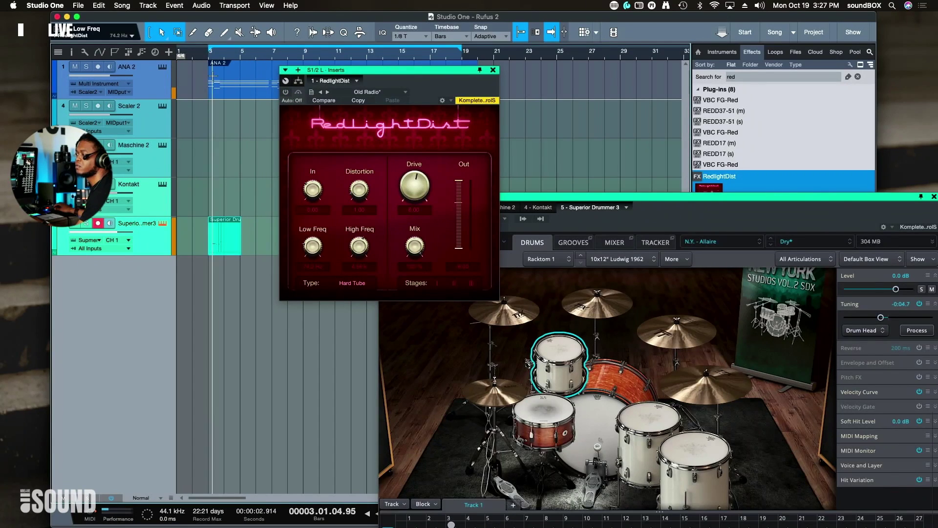
pyautogui.click(286, 92)
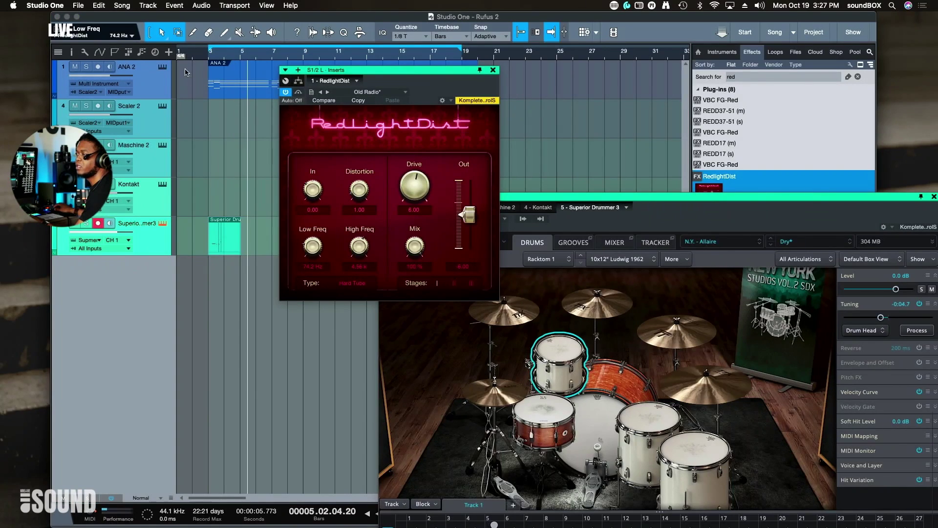
# Set RedlightDist's High Freq to 10.55 k and Low Freq to 148 Hz during playback, and close its window
pyautogui.click(208, 56)
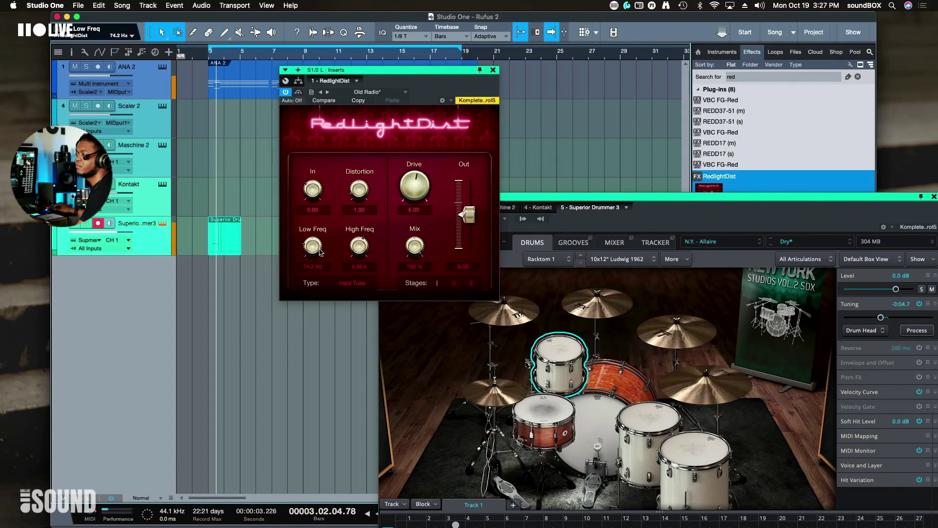
pyautogui.moveTo(359, 245); pyautogui.dragTo(357, 221)
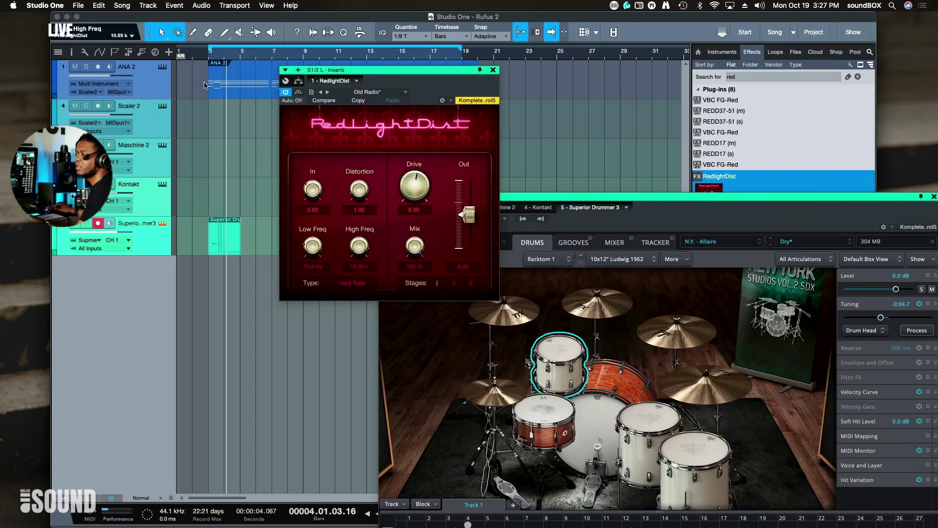
pyautogui.click(206, 65)
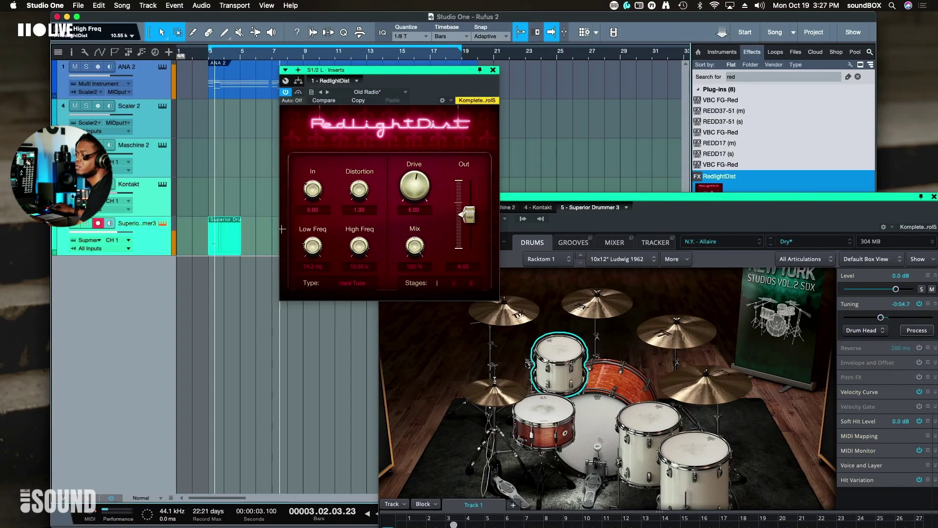
pyautogui.moveTo(309, 245); pyautogui.dragTo(308, 237)
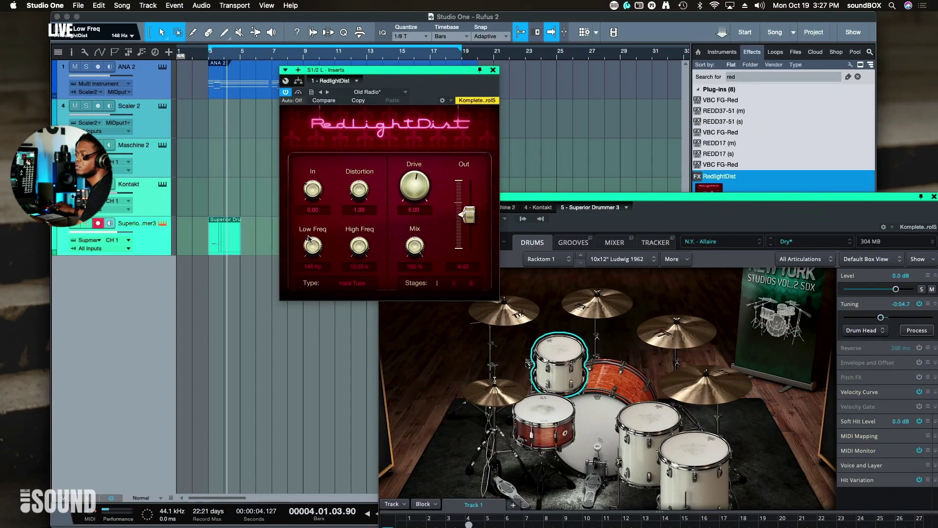
pyautogui.click(201, 62)
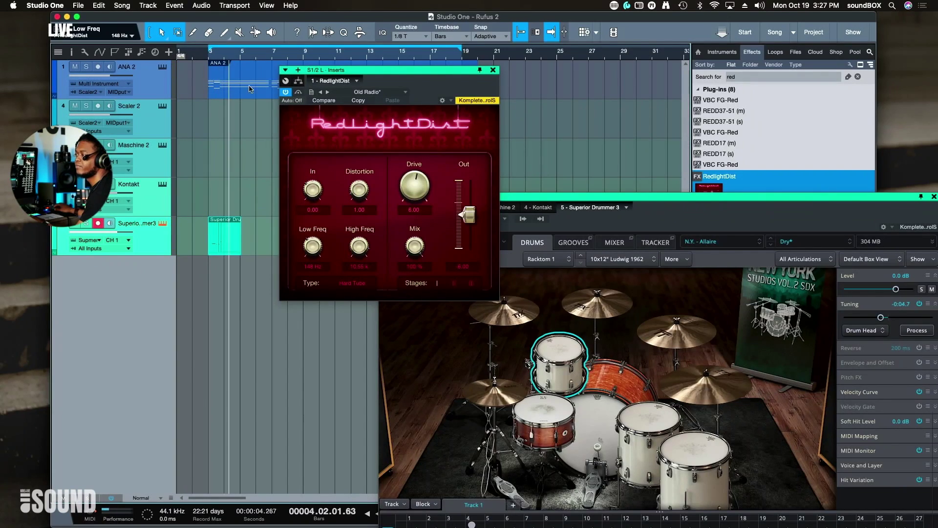
pyautogui.click(493, 70)
# Move the Superior Drummer 3 window clear of the arrangement to examine the full drum clip on its track
pyautogui.moveTo(558, 197); pyautogui.dragTo(536, 131)
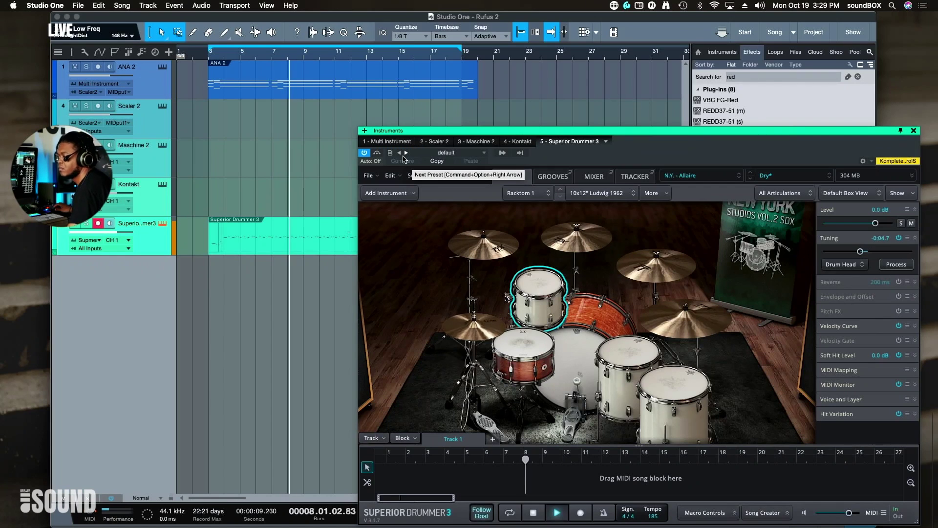
pyautogui.moveTo(445, 131); pyautogui.dragTo(554, 219)
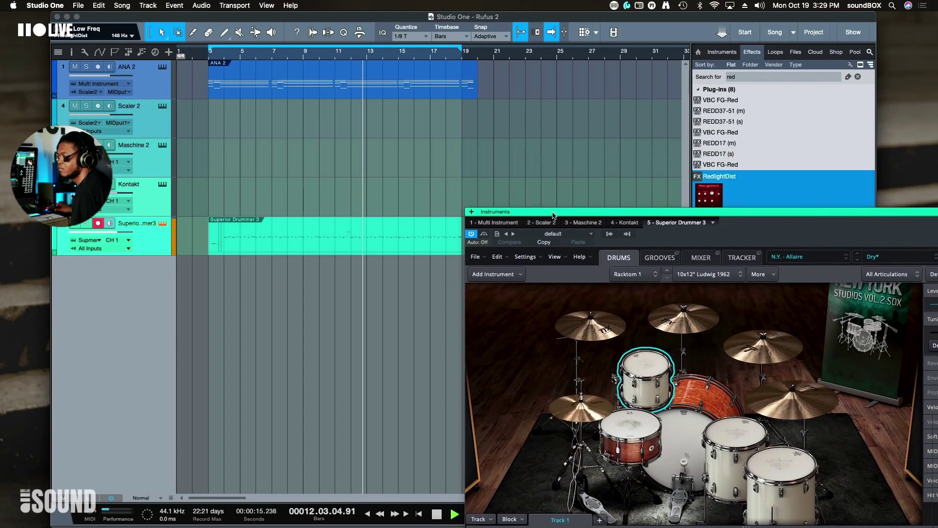
pyautogui.click(304, 251)
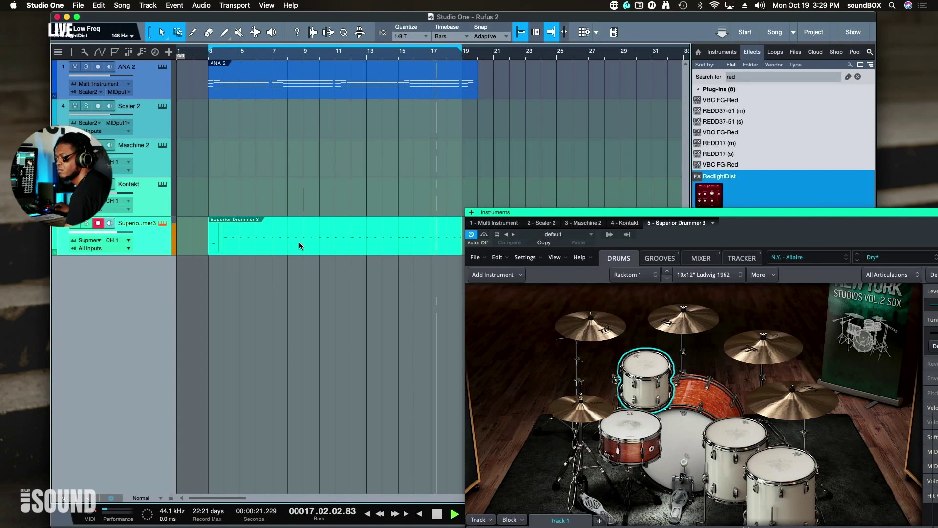
pyautogui.moveTo(561, 213); pyautogui.dragTo(669, 120)
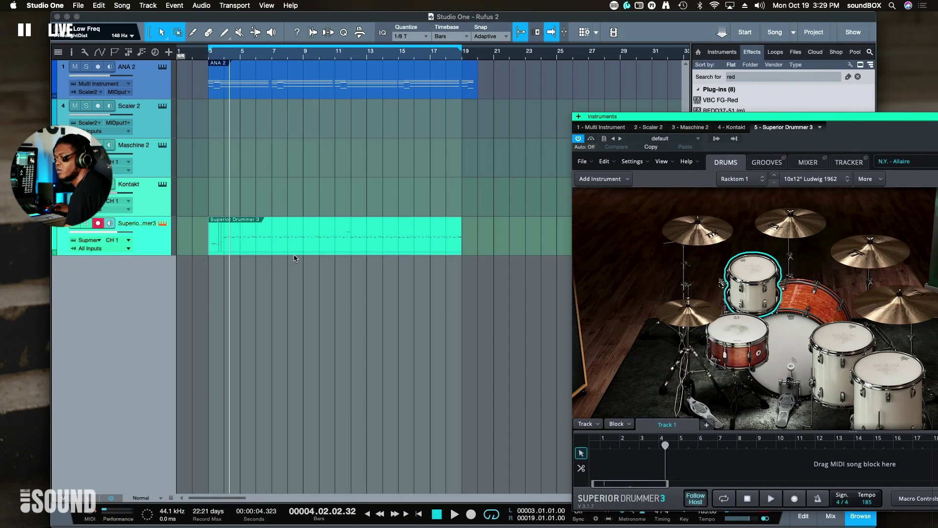
# Set the quantize value to 1/8 and explode the Superior Drummer 3 part into separate tracks by pitch
pyautogui.click(166, 246)
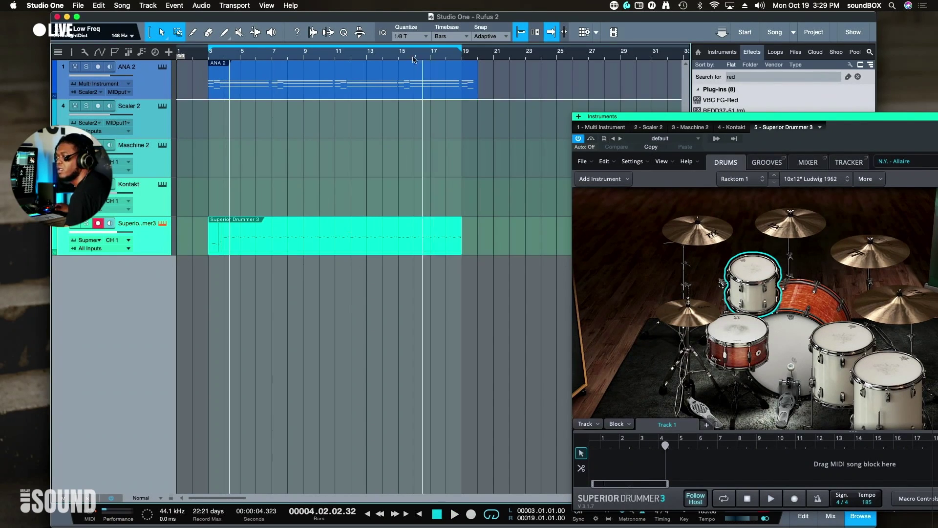
pyautogui.click(411, 36)
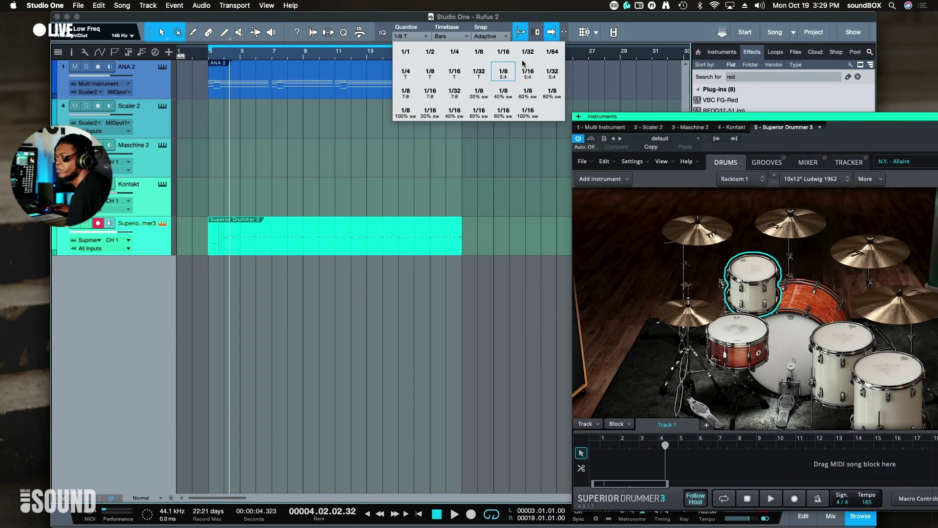
pyautogui.click(479, 52)
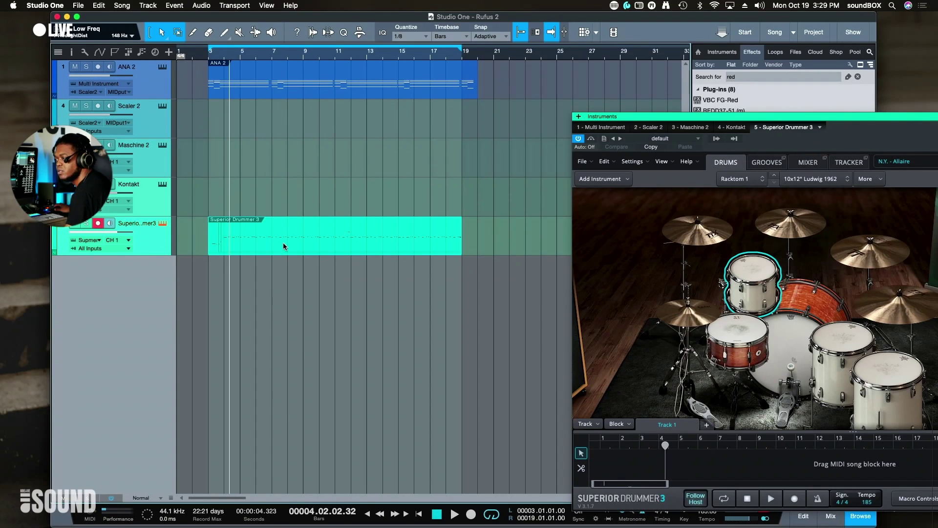
pyautogui.press('space')
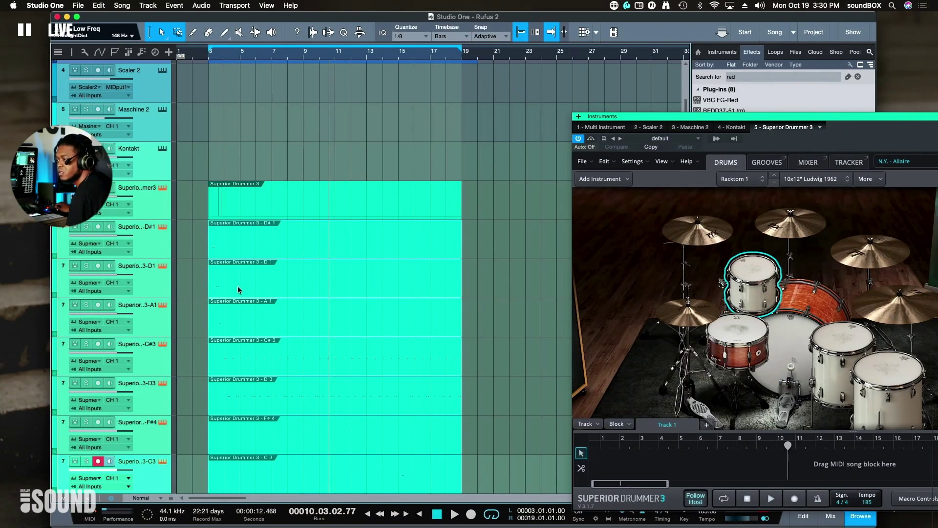
# Play the exploded drum tracks and solo the D3 and C#3 tracks to hear them together
pyautogui.scroll(-1, 237, 286)
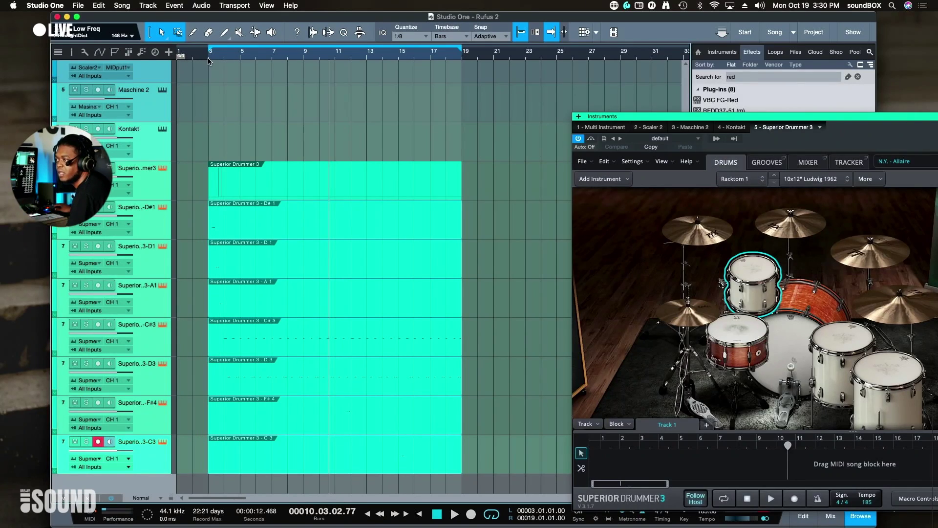
pyautogui.press('space')
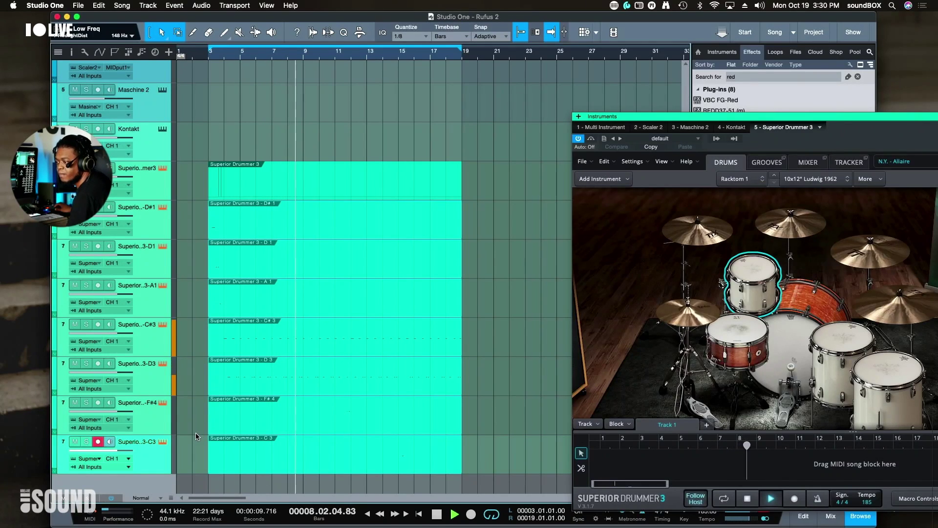
pyautogui.press('space')
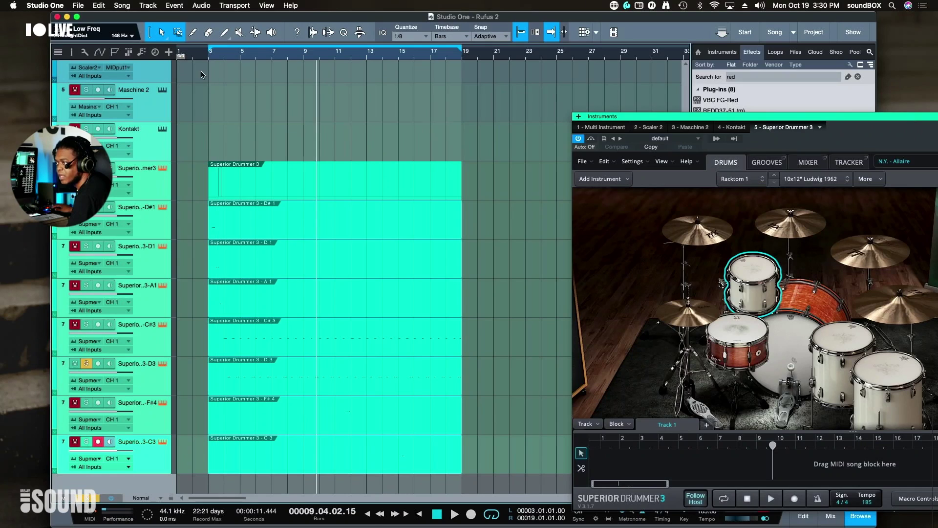
pyautogui.press('space')
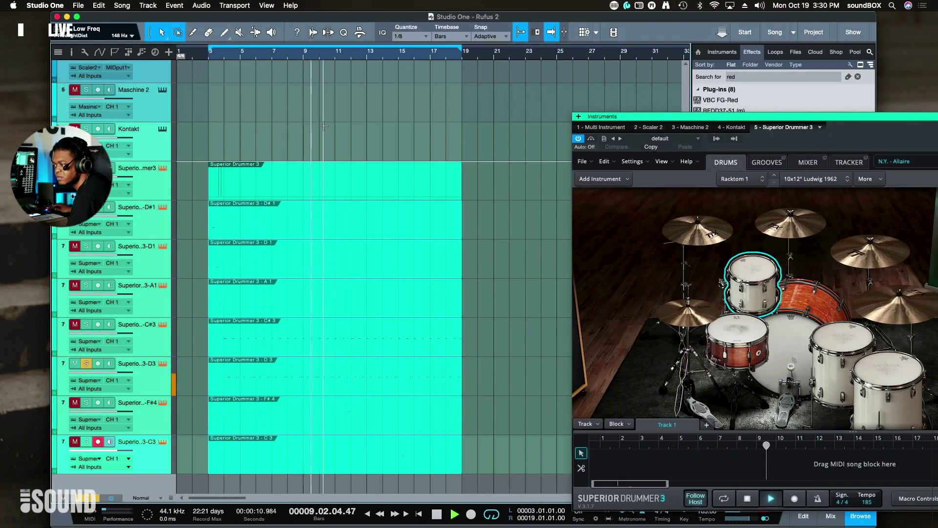
pyautogui.click(86, 324)
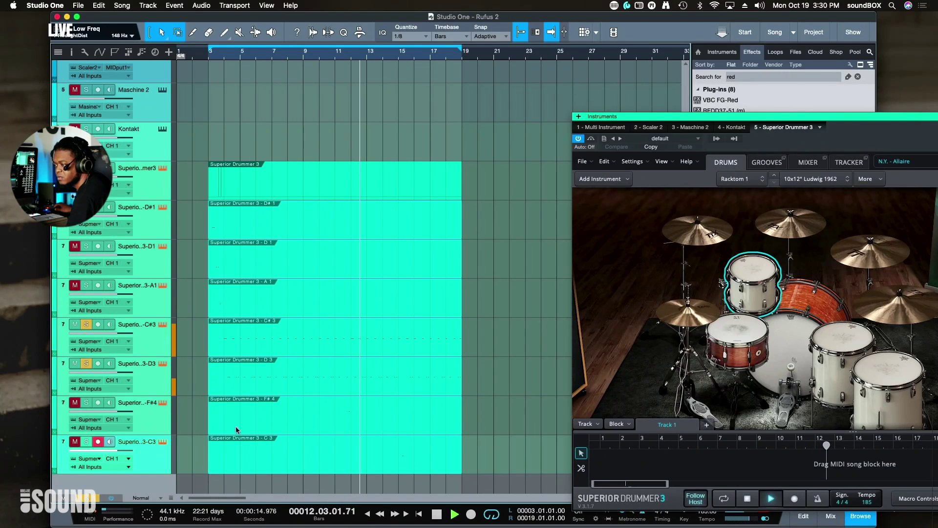
# Try to combine the D3, F#4 and C3 parts on the C#3 track, and undo the F#4 and C3 moves
pyautogui.click(266, 345)
pyautogui.moveTo(281, 365); pyautogui.dragTo(282, 353)
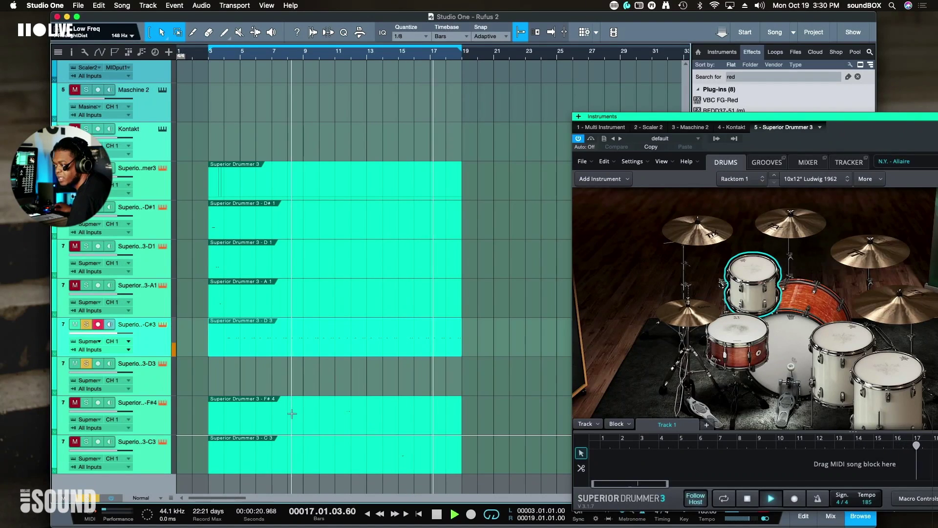
pyautogui.moveTo(302, 427); pyautogui.dragTo(295, 324)
pyautogui.click(327, 465)
pyautogui.moveTo(327, 464); pyautogui.dragTo(326, 372)
pyautogui.press('super+z')
pyautogui.press('super+z')
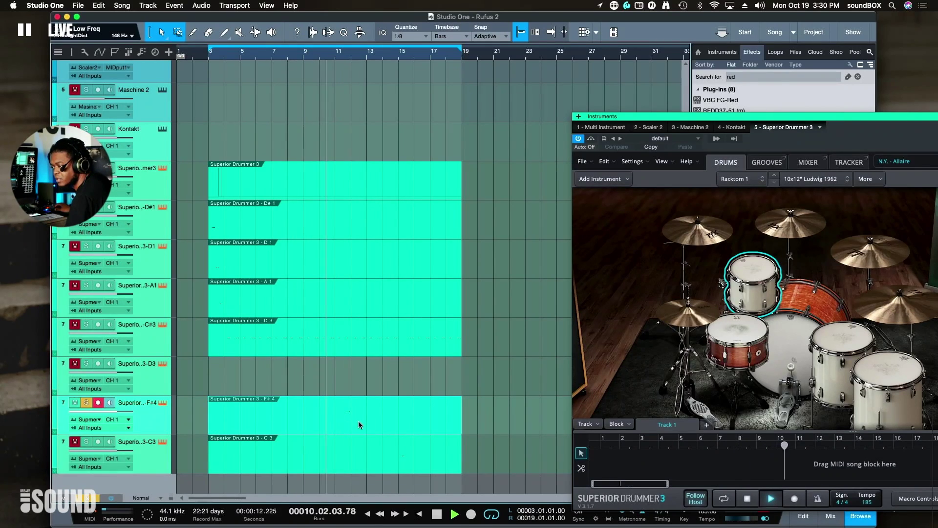
# Rename the F#4 drum track to "tom rim shot"
pyautogui.doubleClick(133, 403)
pyautogui.write('Superior')
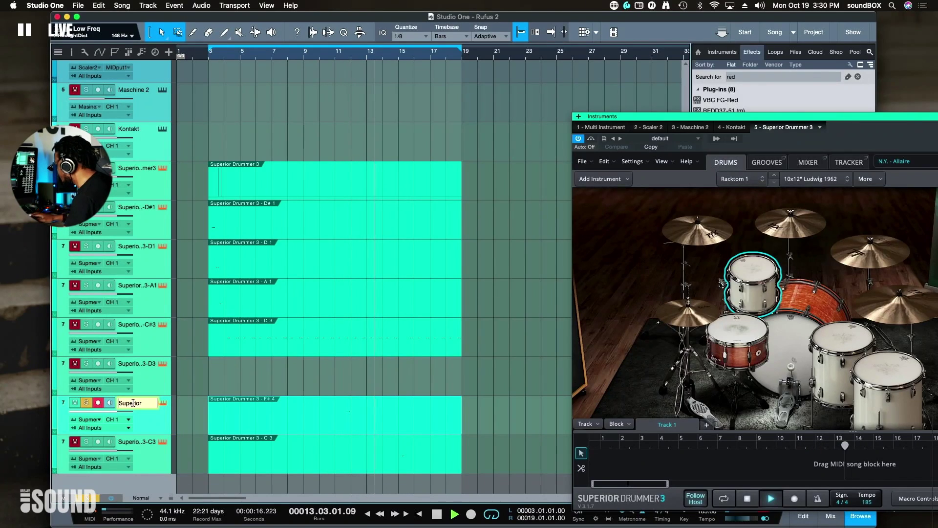
pyautogui.press('super+a')
pyautogui.write('tom rim shot')
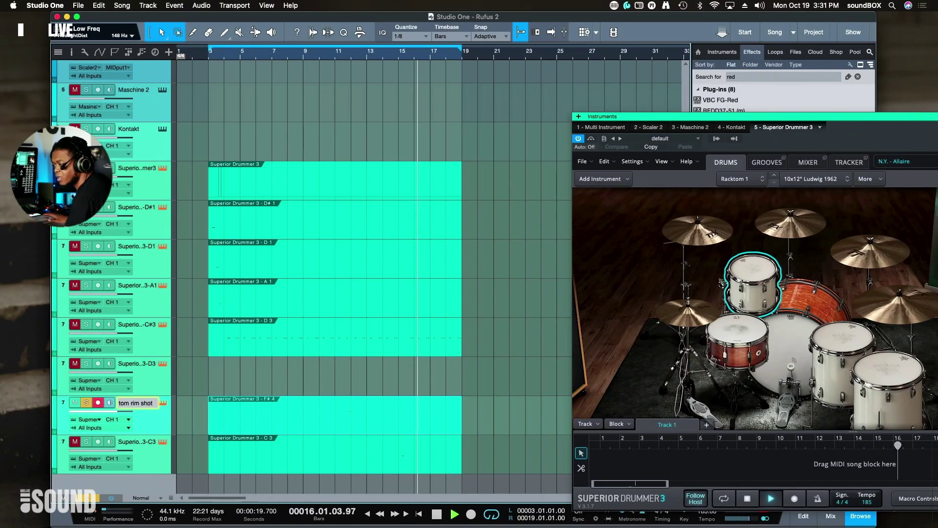
pyautogui.press('Return')
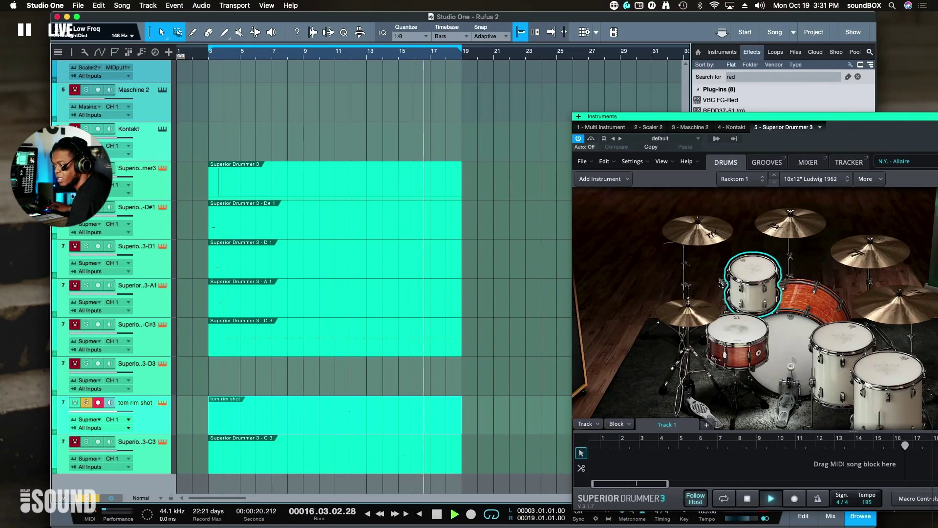
# Move the C3 part onto the C#3 track and rename that track to "hats"
pyautogui.moveTo(257, 456); pyautogui.dragTo(259, 320)
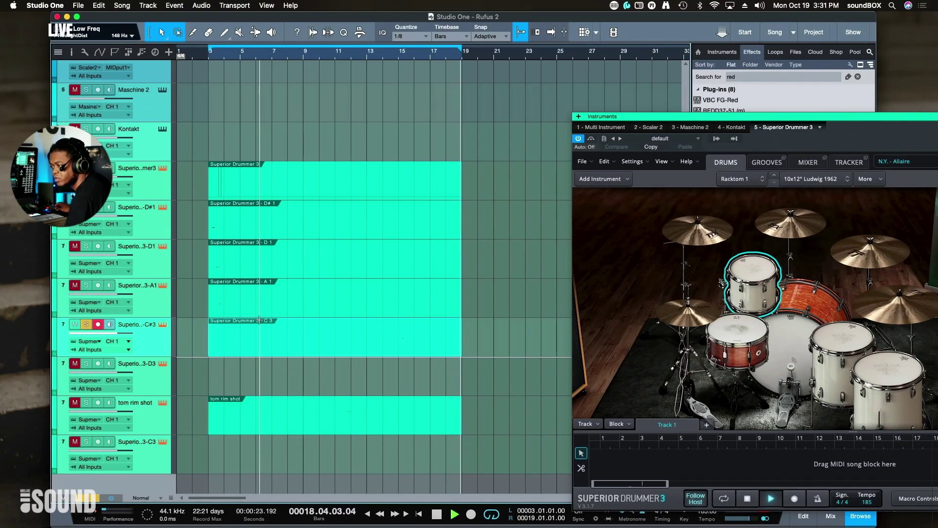
pyautogui.doubleClick(140, 325)
pyautogui.write('hats')
pyautogui.press('Return')
pyautogui.press('space')
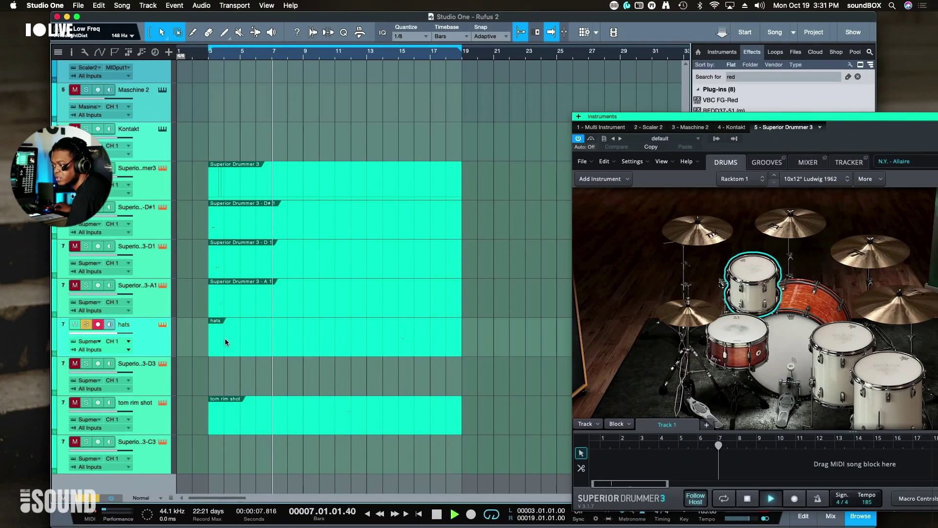
# Undo the drum part moves and track renames, and move the Superior Drummer 3 window clear of the transport
pyautogui.moveTo(200, 347); pyautogui.dragTo(481, 334)
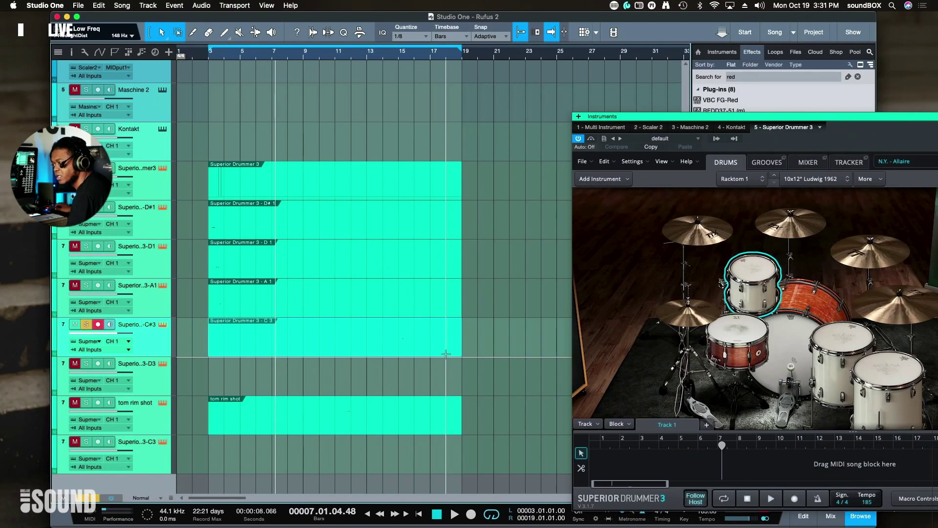
pyautogui.press('super+z')
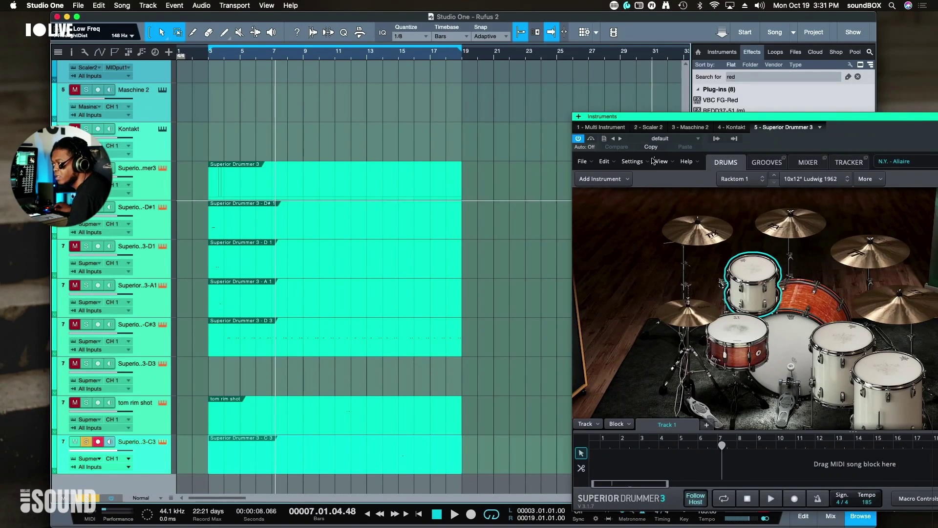
pyautogui.moveTo(679, 113); pyautogui.dragTo(743, 10)
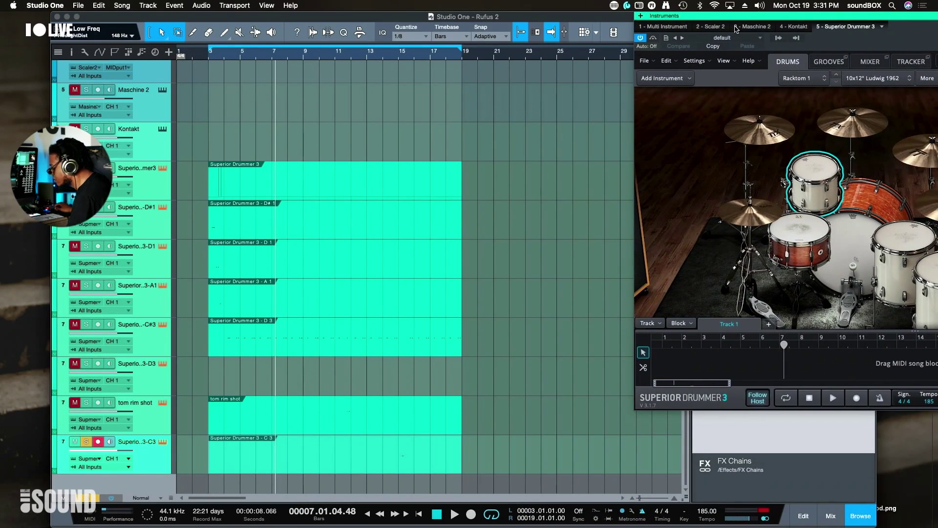
pyautogui.press('super+z')
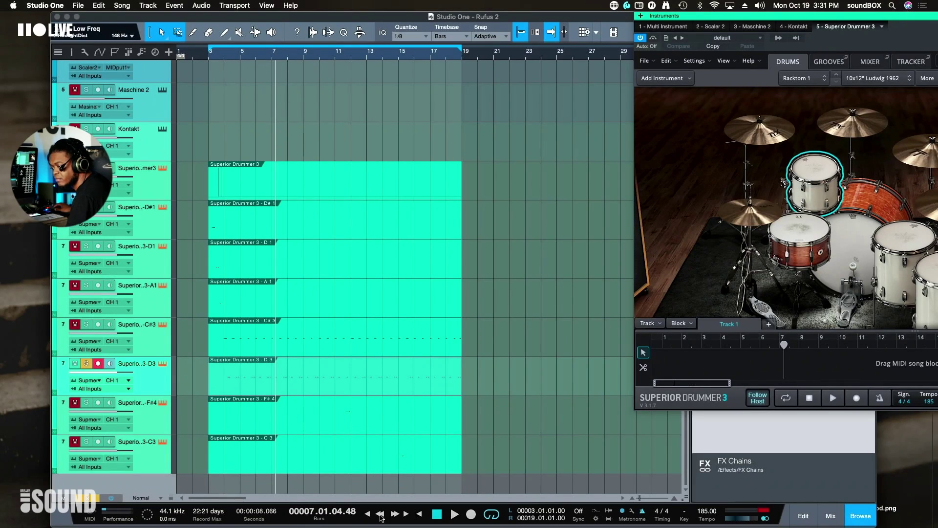
# Open the recording options panel showing the Record Mode and Instrument Loop Record settings
pyautogui.click(596, 513)
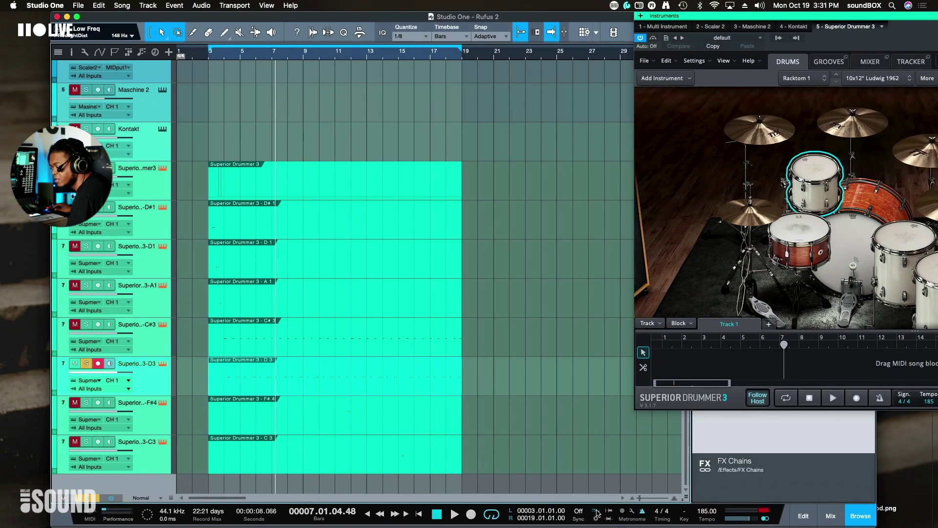
pyautogui.click(596, 517)
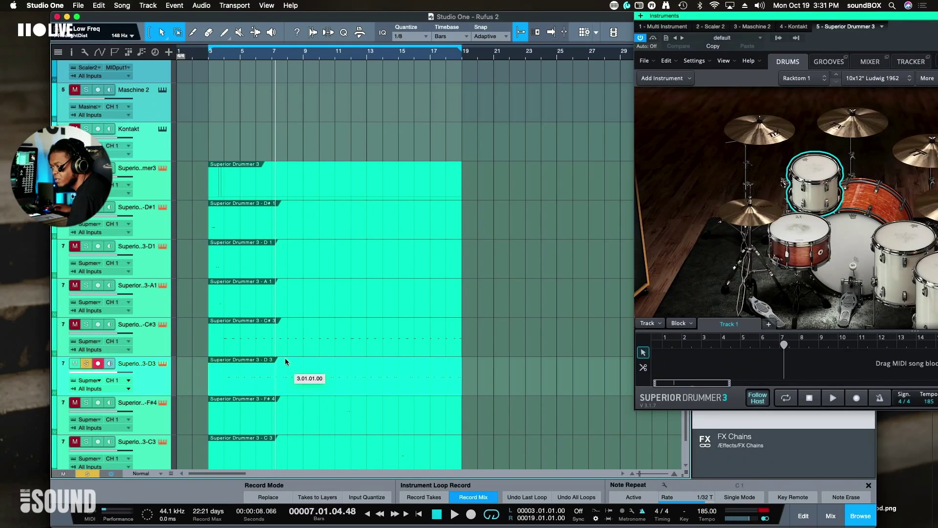
# Try moving the D3 part onto the C#3 track during playback, and undo the move
pyautogui.moveTo(286, 363); pyautogui.dragTo(277, 355)
pyautogui.press('space')
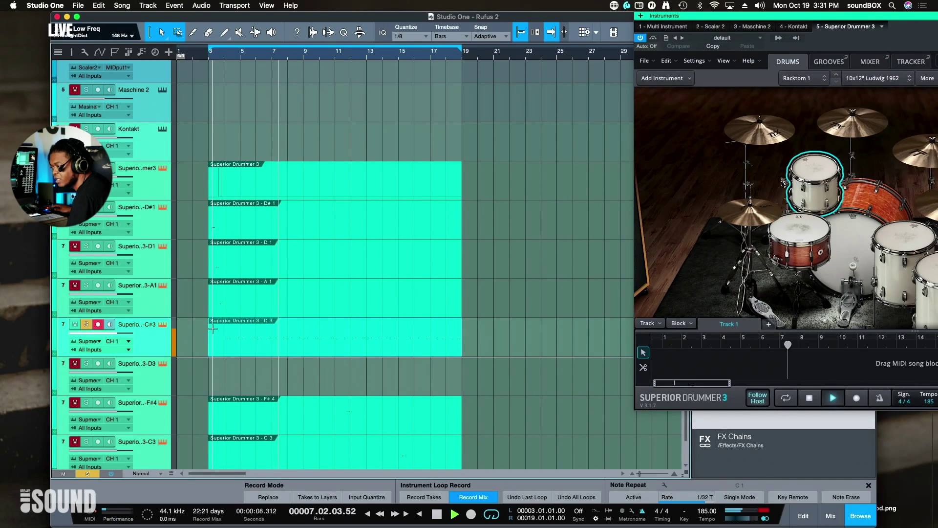
pyautogui.press('space')
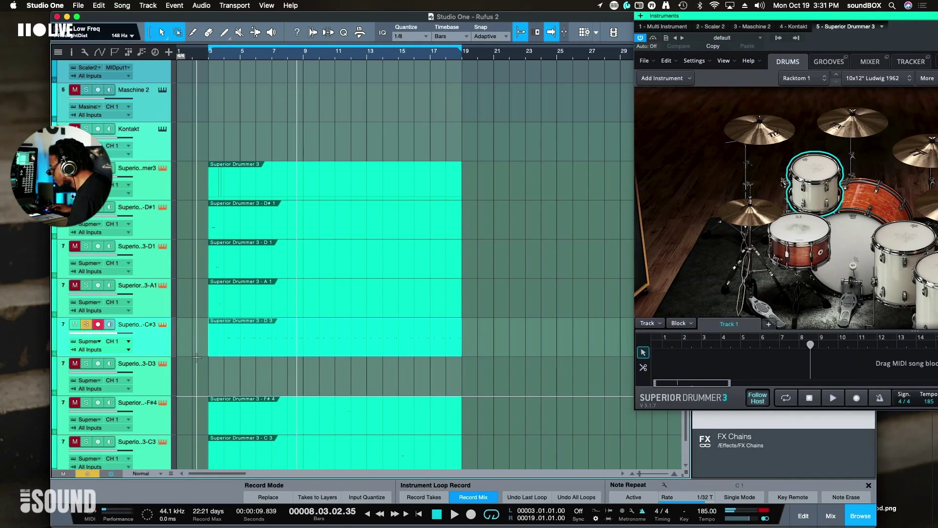
pyautogui.hotkey('ctrl', 'z')
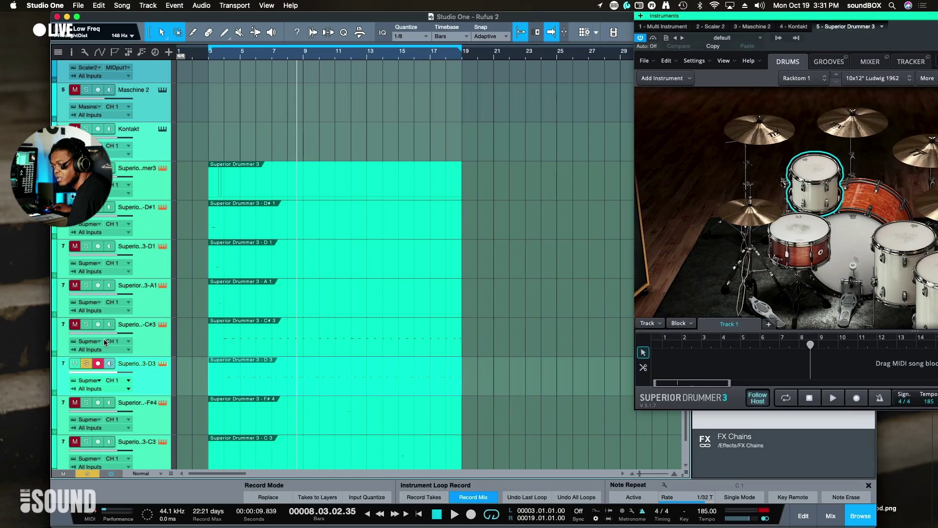
# Solo the C#3 drum track along with D3 and review the arrangement's selection and editing options during playback
pyautogui.click(86, 329)
pyautogui.press('space')
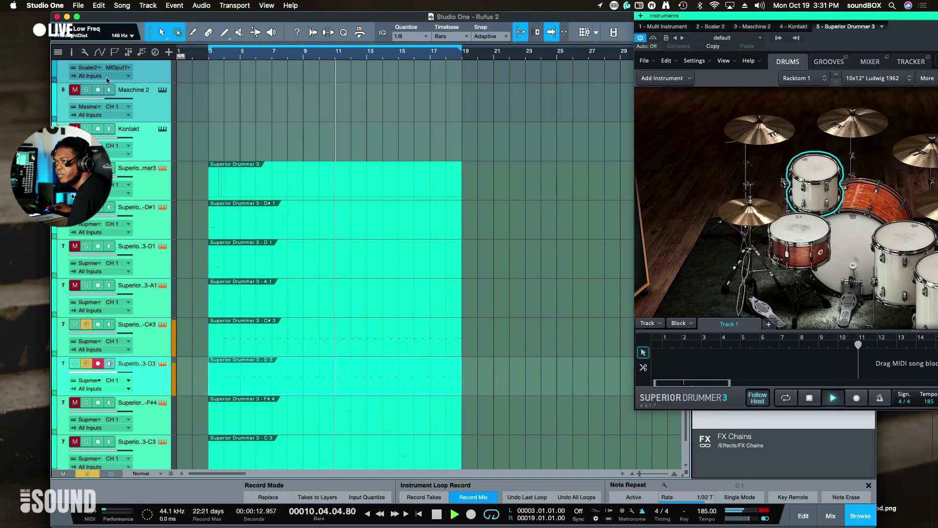
pyautogui.click(83, 52)
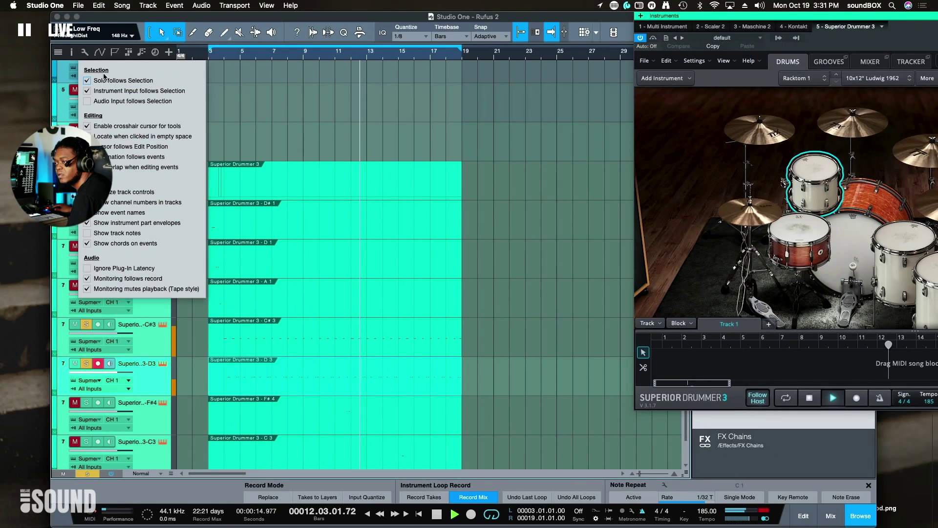
pyautogui.press('space')
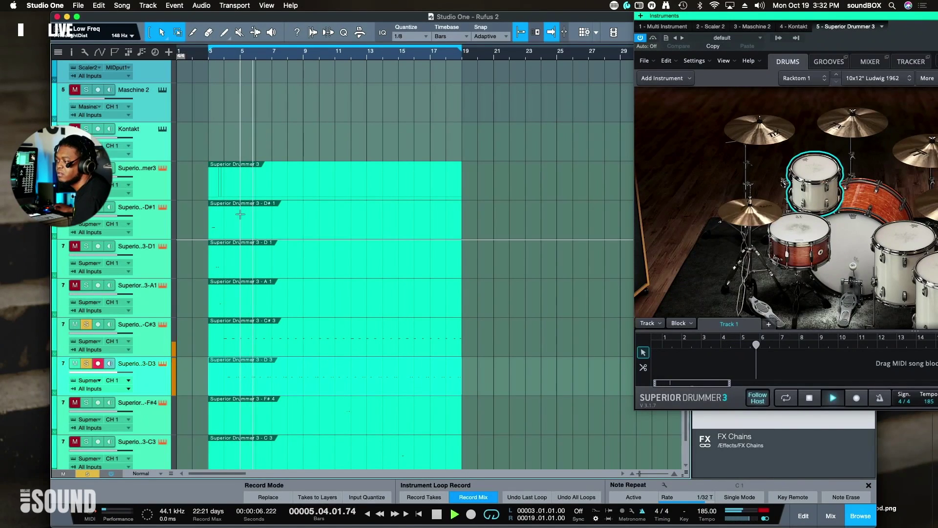
# Move the D3 and C3 parts onto the C#3 track and merge the overlapping parts into one
pyautogui.moveTo(382, 386)
pyautogui.mouseDown()
pyautogui.moveTo(382, 350)
pyautogui.moveTo(374, 375)
pyautogui.mouseUp()
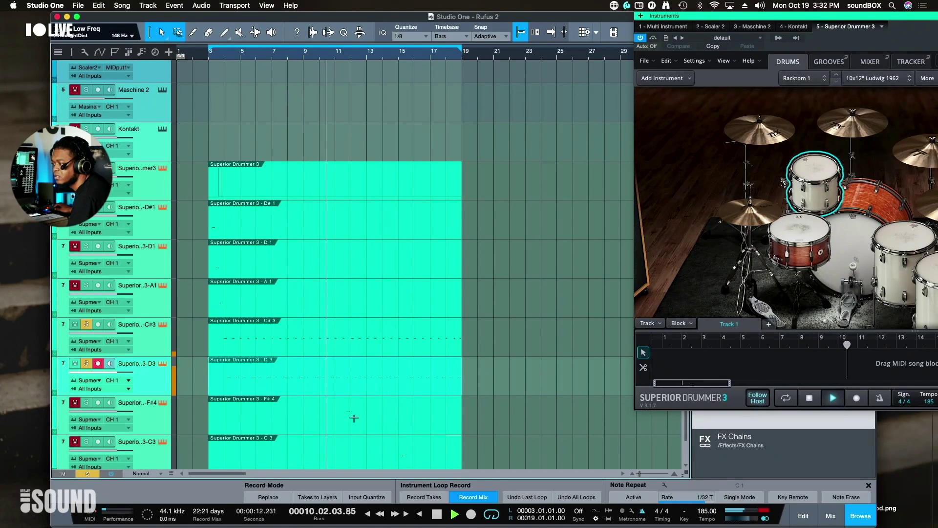
pyautogui.moveTo(293, 392); pyautogui.dragTo(295, 352)
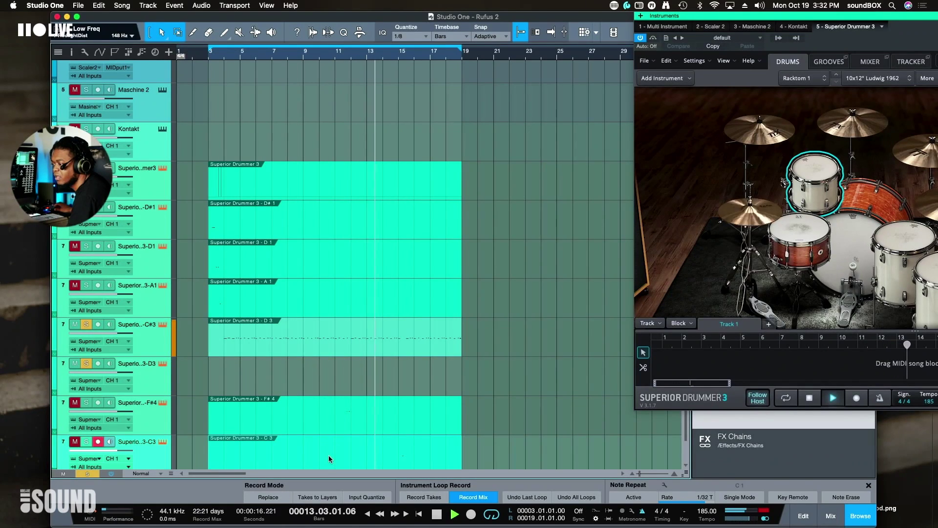
pyautogui.moveTo(329, 455); pyautogui.dragTo(315, 354)
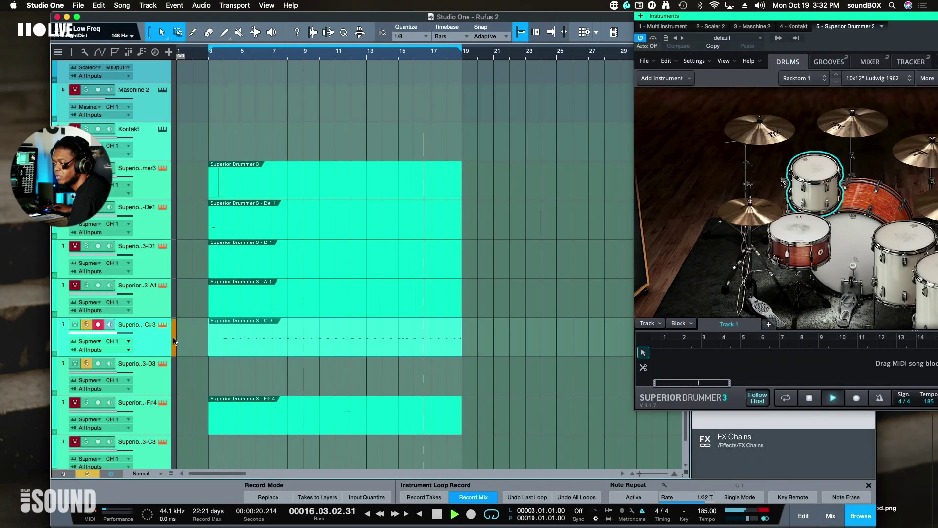
pyautogui.moveTo(184, 342); pyautogui.dragTo(456, 341)
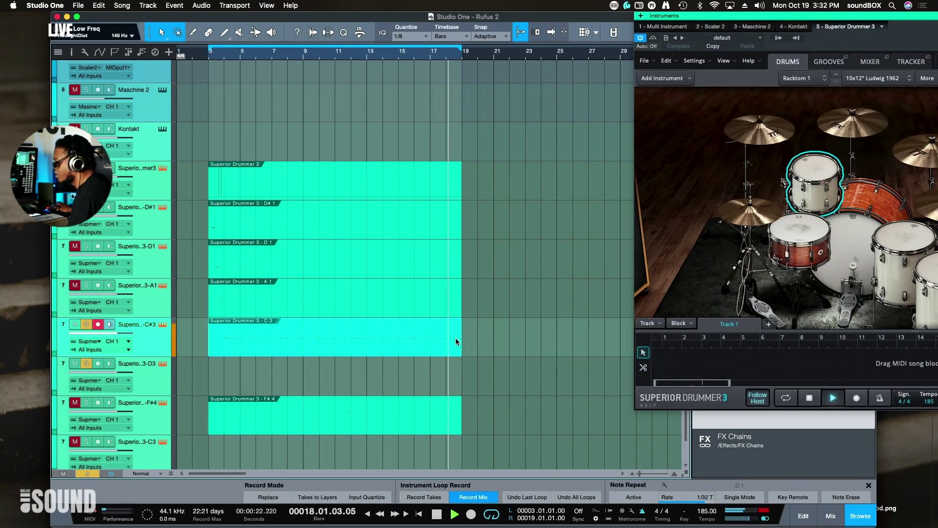
# Rename the merged C#3 track to "HATS" and select the F#4 drum track
pyautogui.doubleClick(140, 325)
pyautogui.write('HATS')
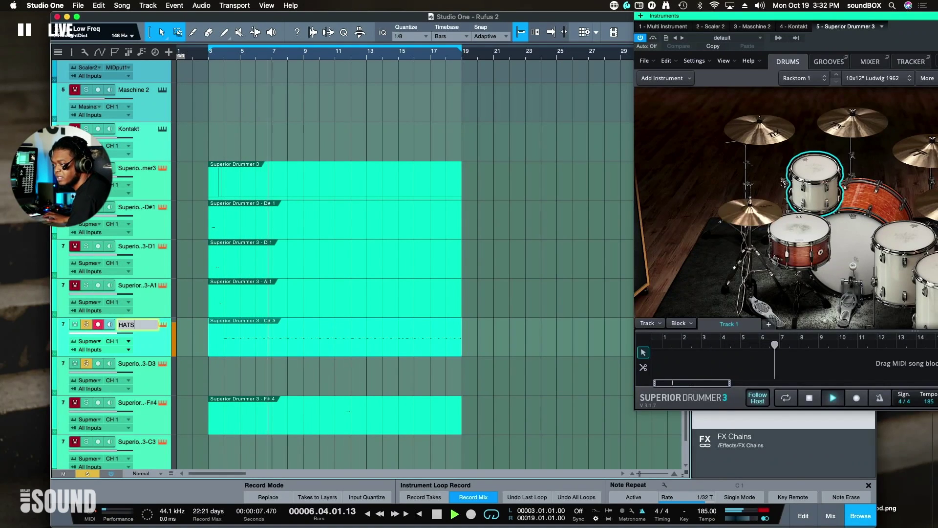
pyautogui.press('Return')
pyautogui.click(157, 426)
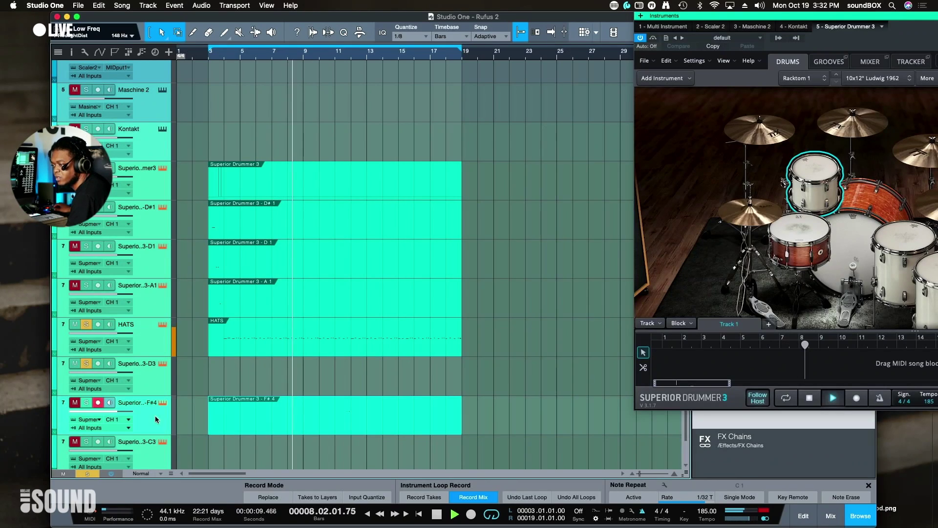
pyautogui.scroll(-2, 155, 426)
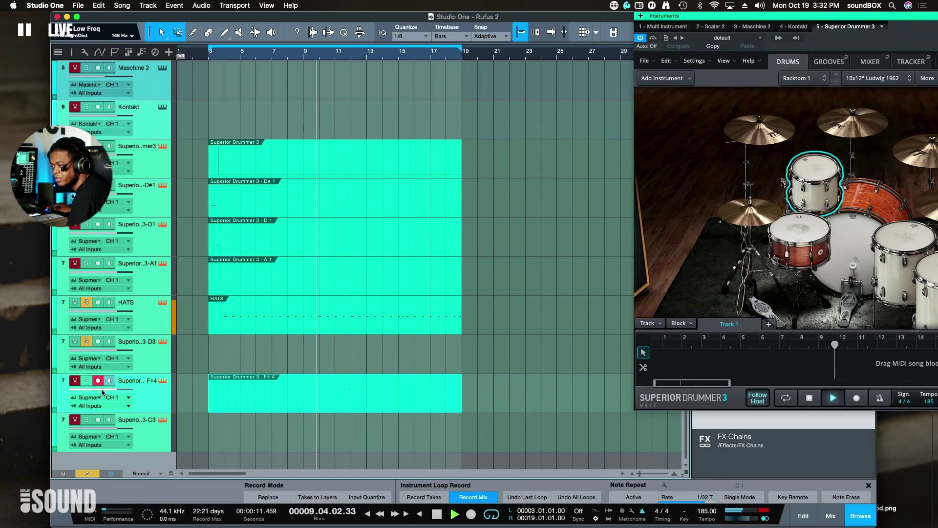
# Unmute and solo the F#4 drum track during playback, and rename it "tom rim shot"
pyautogui.click(77, 382)
pyautogui.click(86, 380)
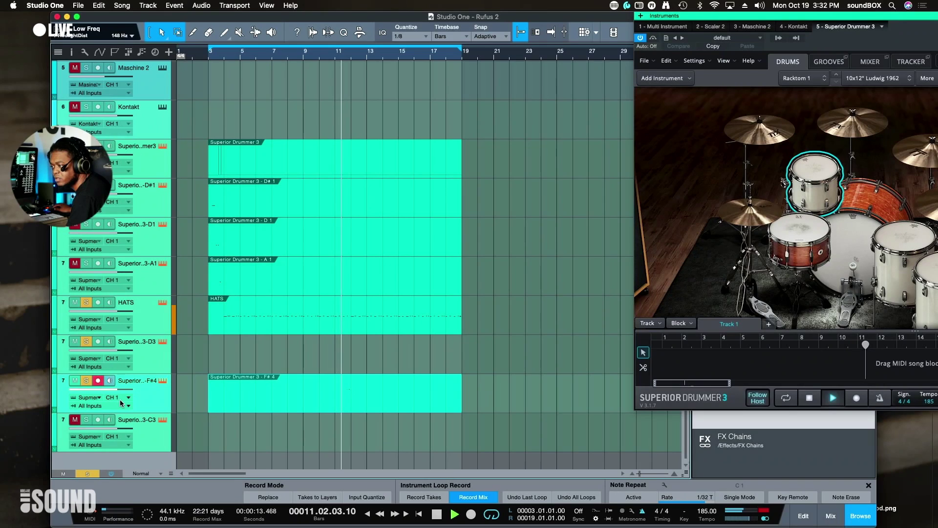
pyautogui.doubleClick(139, 382)
pyautogui.write('tom rim shot')
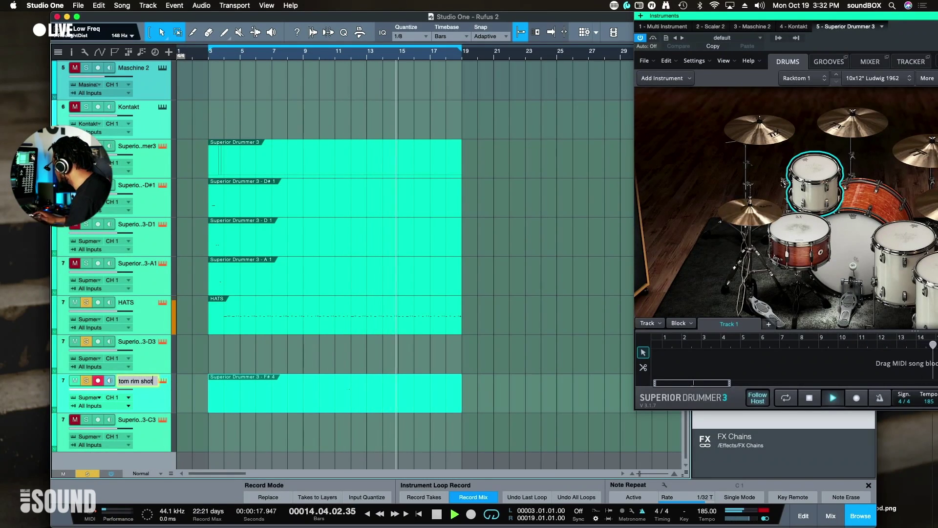
pyautogui.press('Return')
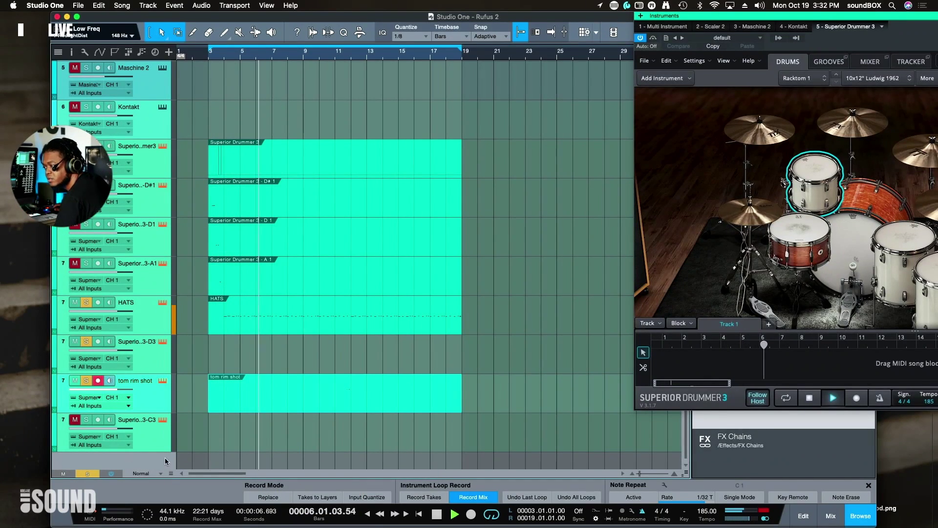
# Delete the empty C3 and D3 drum tracks
pyautogui.click(166, 440)
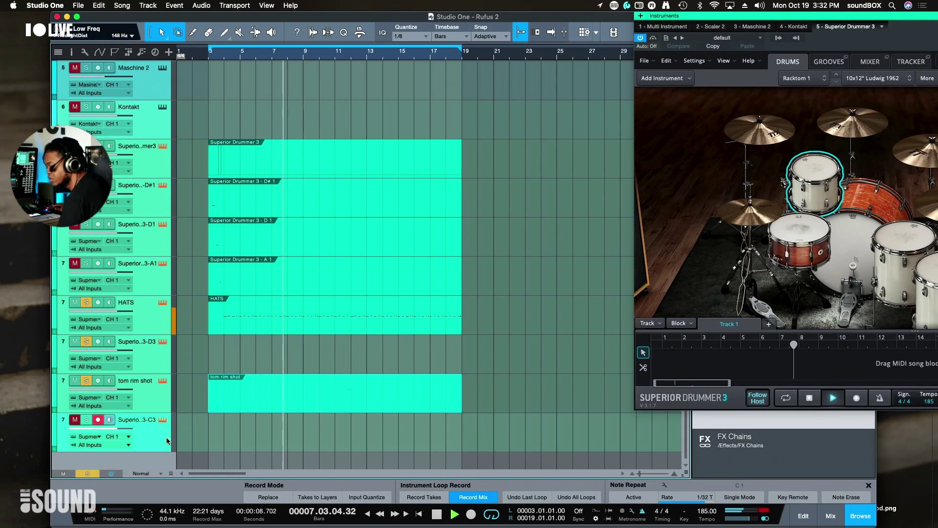
pyautogui.scroll(2, 164, 430)
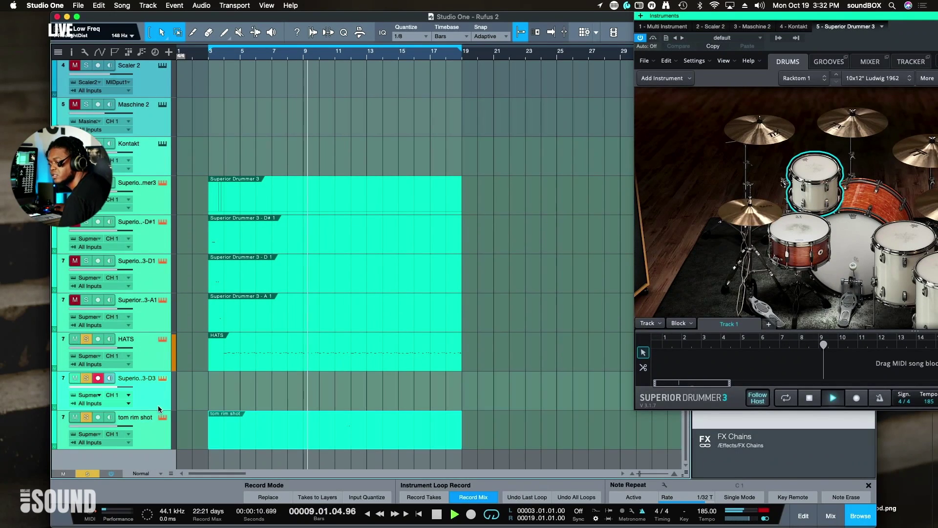
pyautogui.scroll(2, 157, 406)
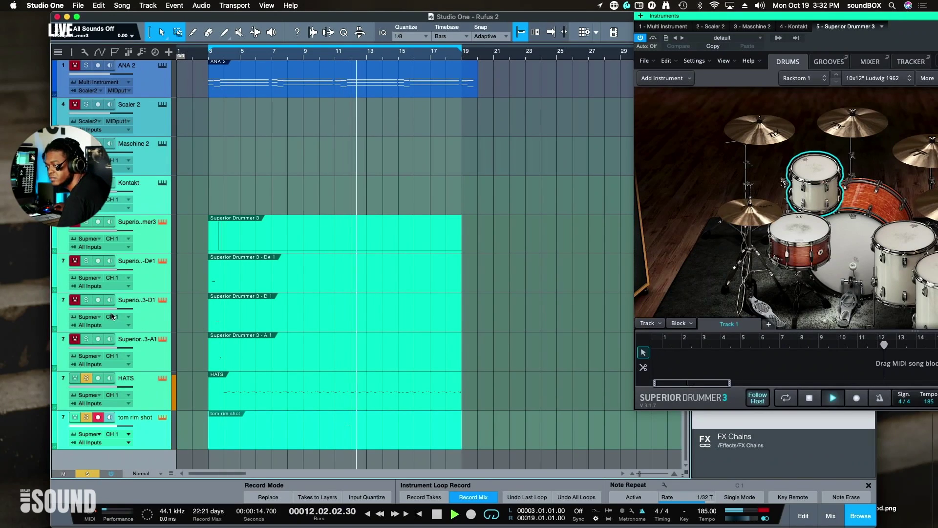
# Solo the D1 drum track, play from bar 3, and rename the track "snar"
pyautogui.click(86, 299)
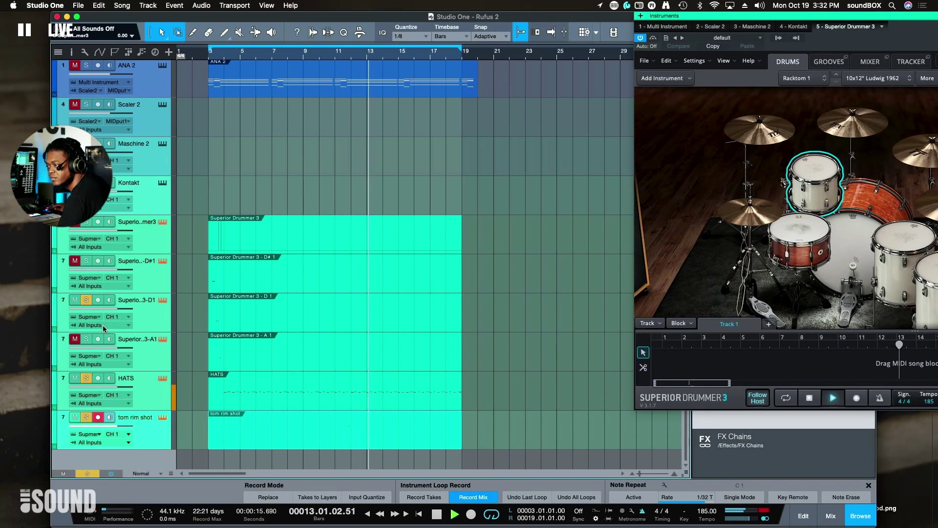
pyautogui.click(209, 59)
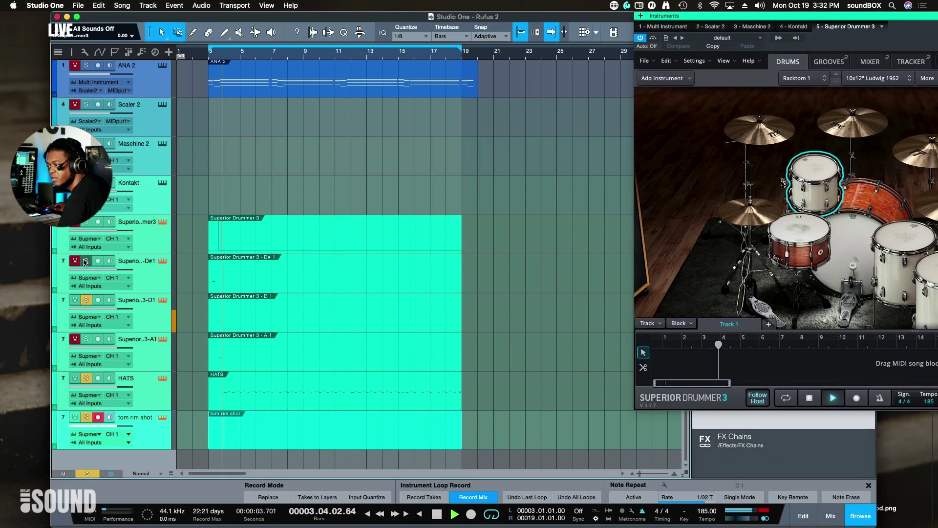
pyautogui.click(128, 303)
pyautogui.doubleClick(129, 300)
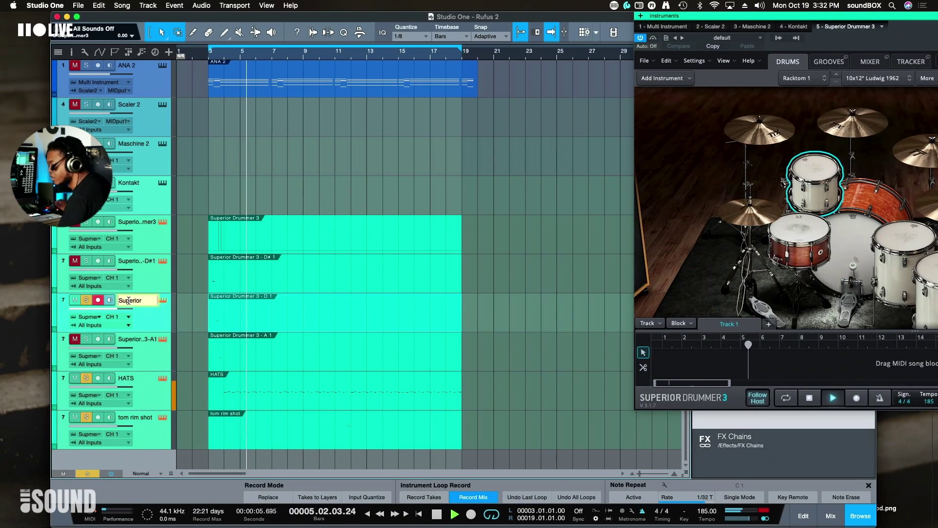
pyautogui.write('snar')
pyautogui.press('Return')
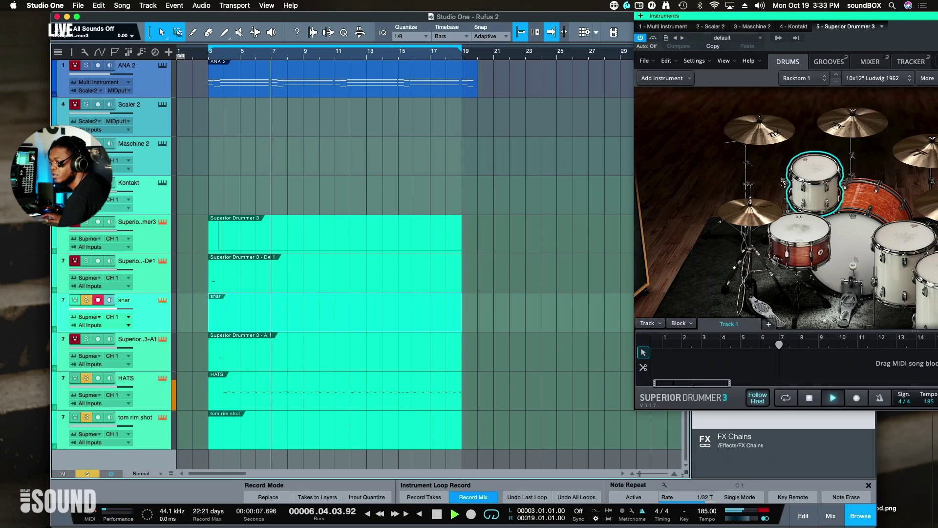
# Move the D#1 part down onto the snar track and play the drums again from bar 3
pyautogui.click(156, 280)
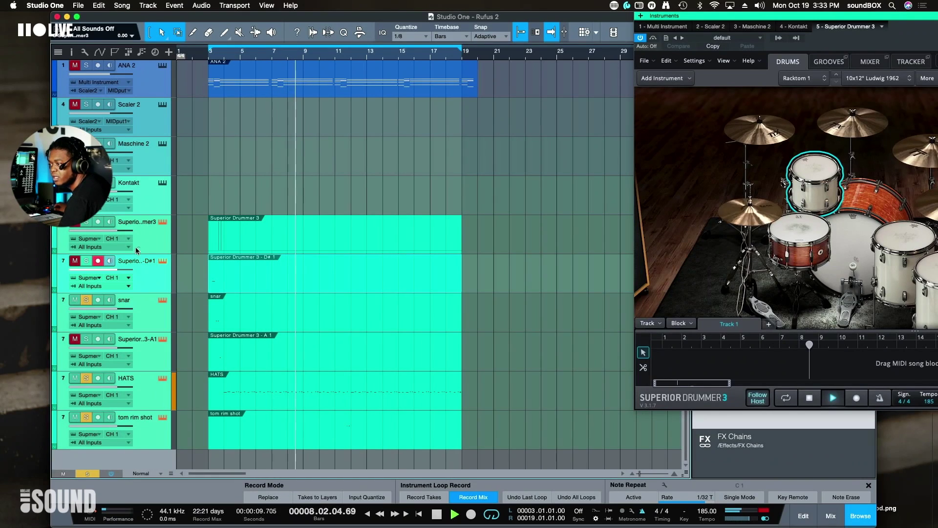
pyautogui.moveTo(243, 283); pyautogui.dragTo(245, 308)
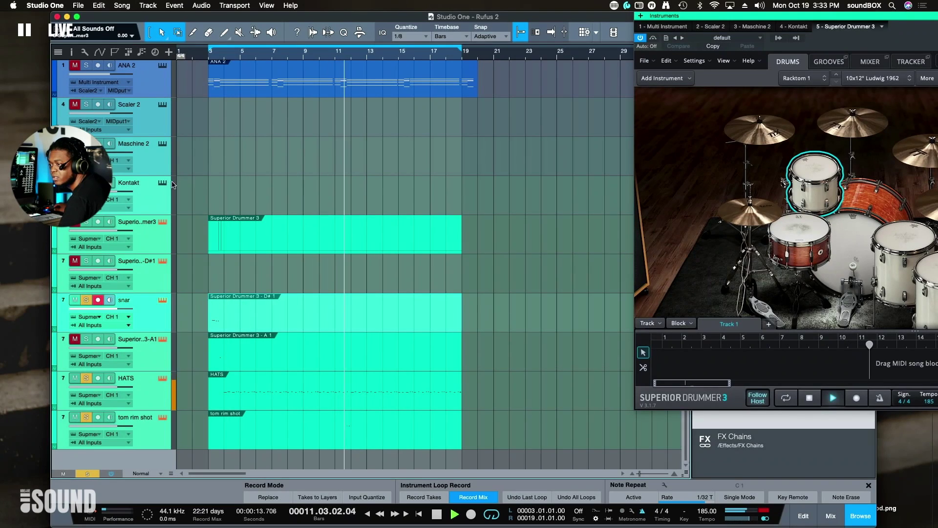
pyautogui.click(208, 59)
pyautogui.press('f')
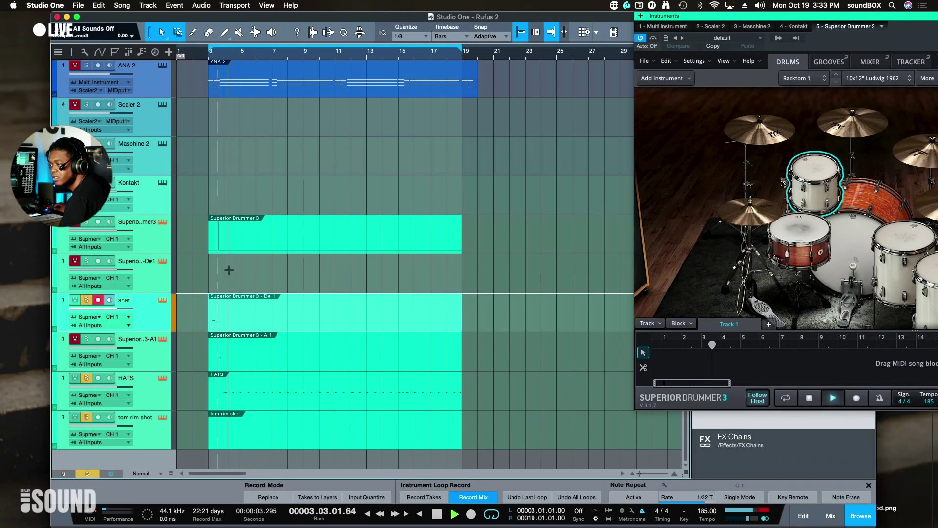
# Rename the A1 drum track "tom 2"
pyautogui.doubleClick(143, 338)
pyautogui.write('tom 2')
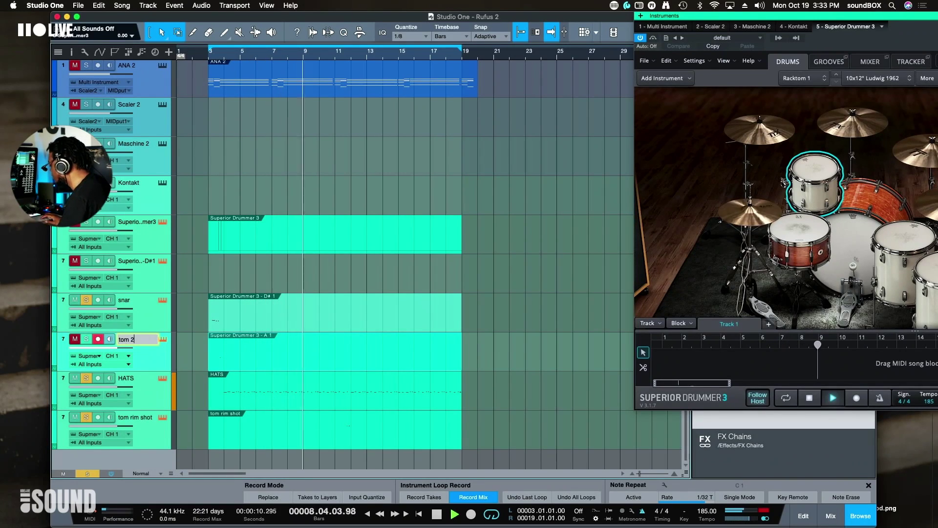
pyautogui.press('Return')
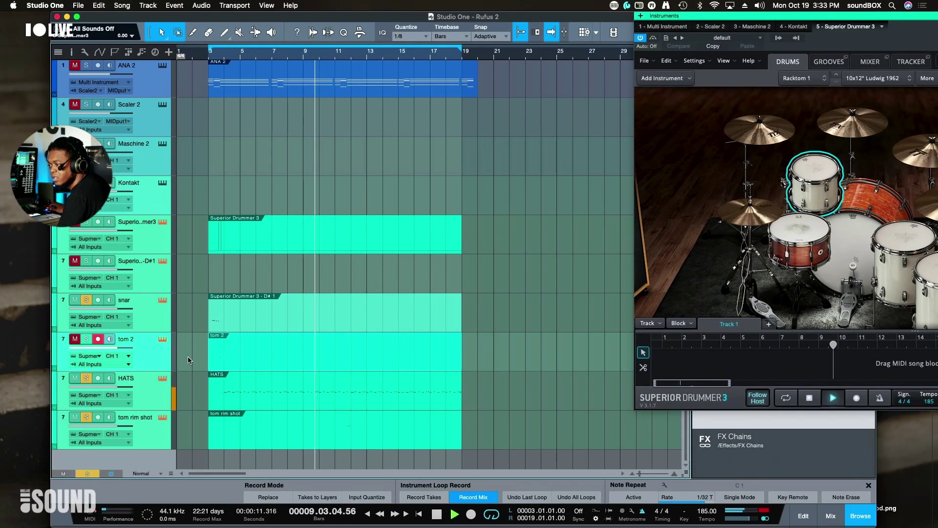
# Move the original Superior Drummer 3 part onto the snar track and merge the overlapping parts into one
pyautogui.moveTo(232, 250); pyautogui.dragTo(326, 313)
pyautogui.press('space')
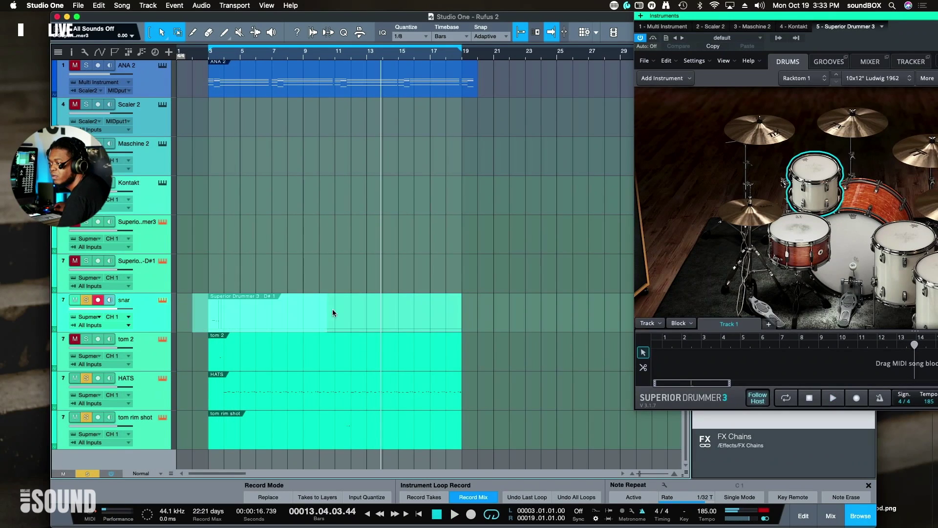
pyautogui.click(342, 309)
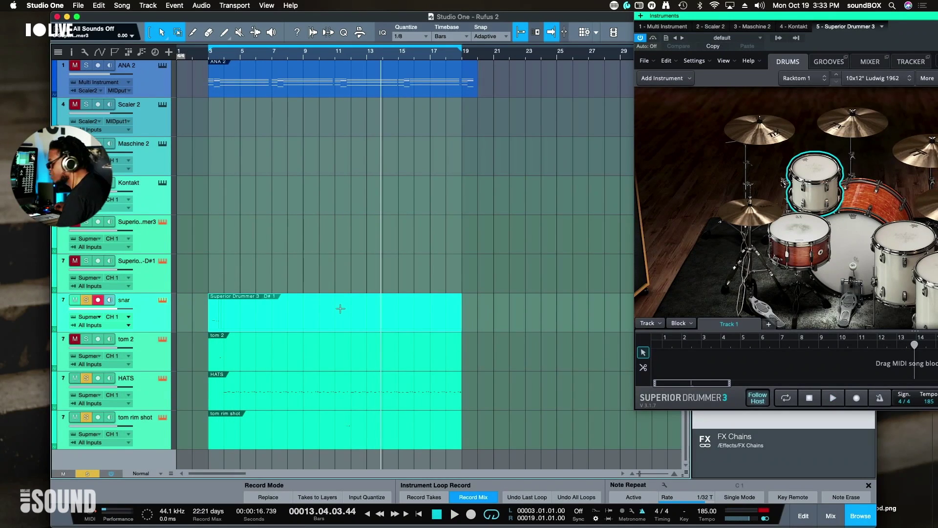
# Solo the tom 2 track while playing from bar 3, and delete the empty D#1 track
pyautogui.click(203, 94)
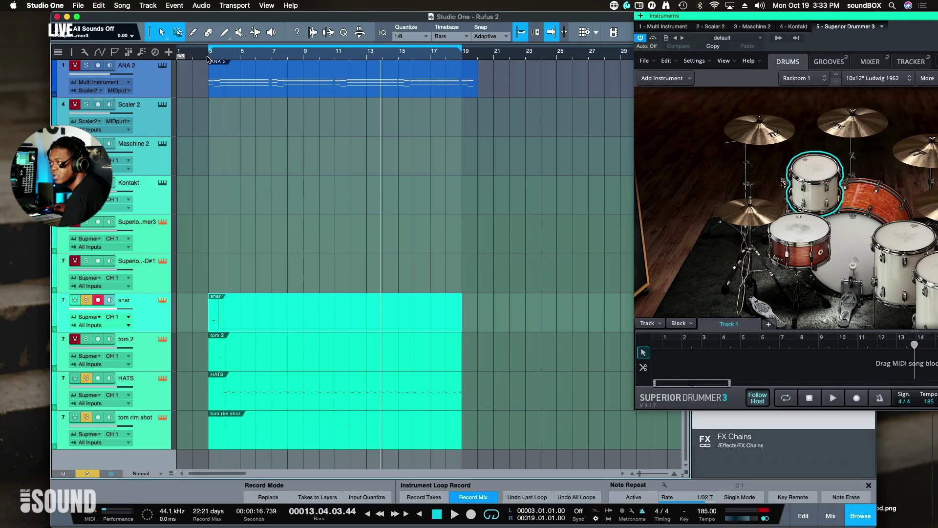
pyautogui.press('space')
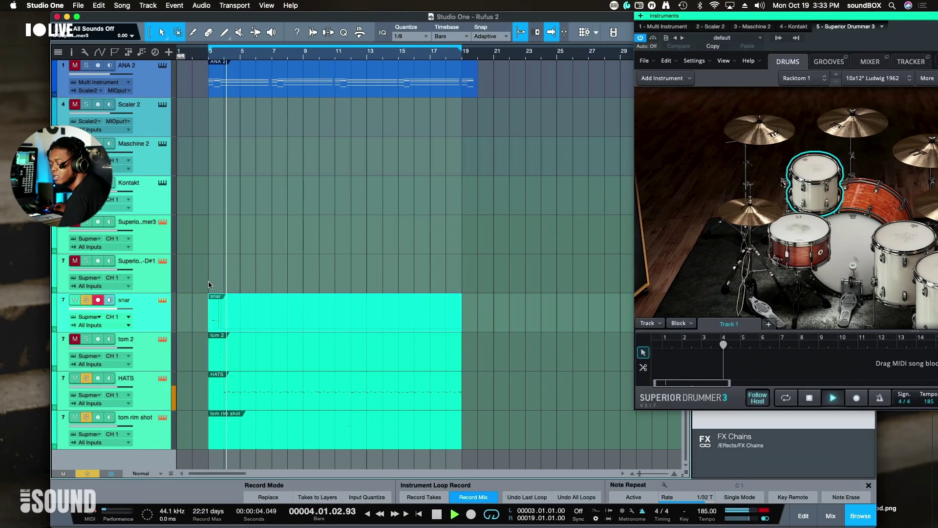
pyautogui.click(86, 339)
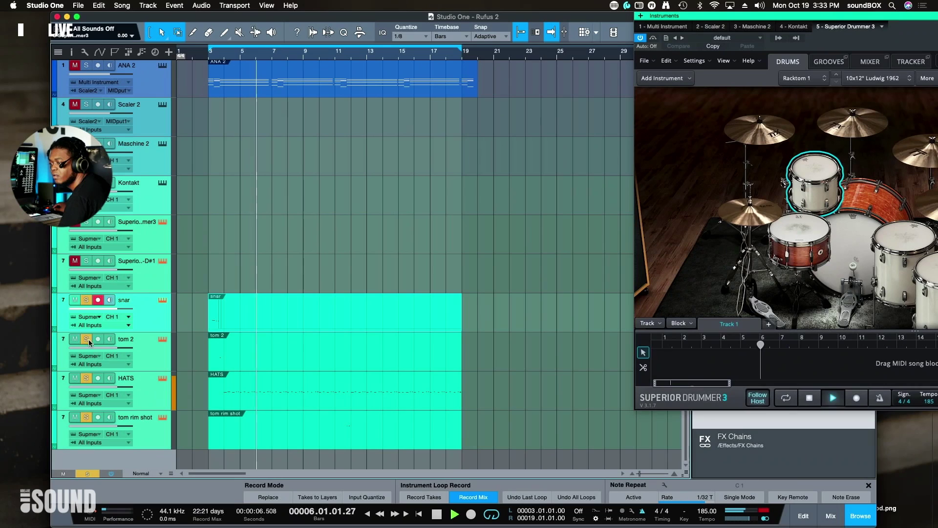
pyautogui.click(154, 274)
pyautogui.press('Delete')
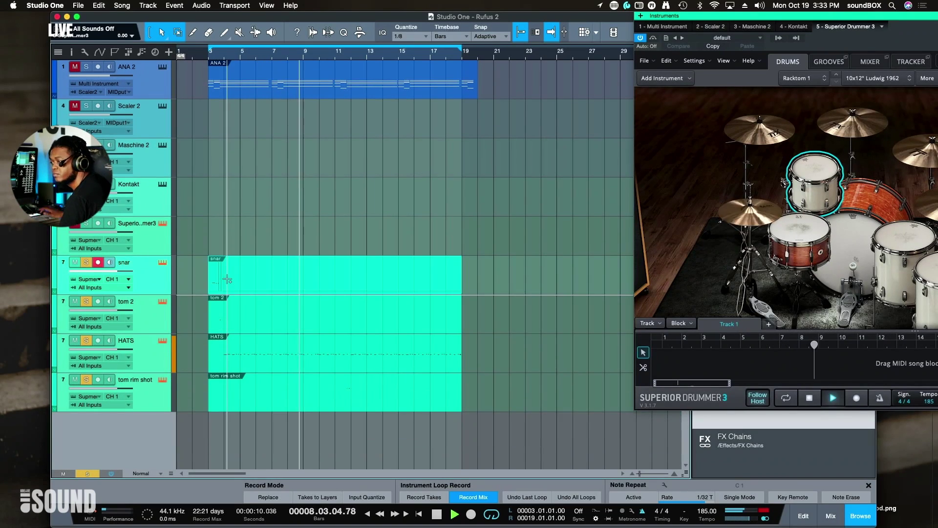
# Stop playback, select the snar, tom 2, HATS and tom rim shot parts, and bounce them to new audio tracks
pyautogui.press('space')
pyautogui.moveTo(195, 283); pyautogui.dragTo(486, 397)
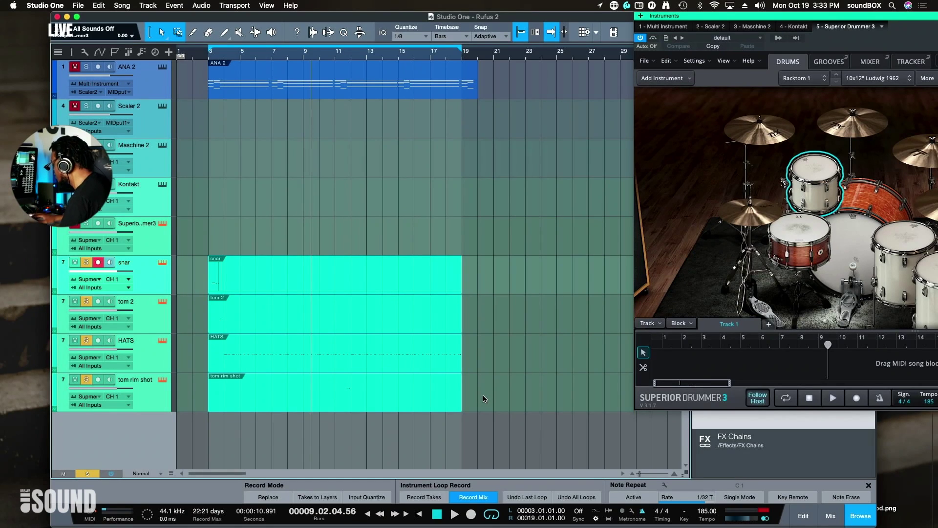
pyautogui.press('space')
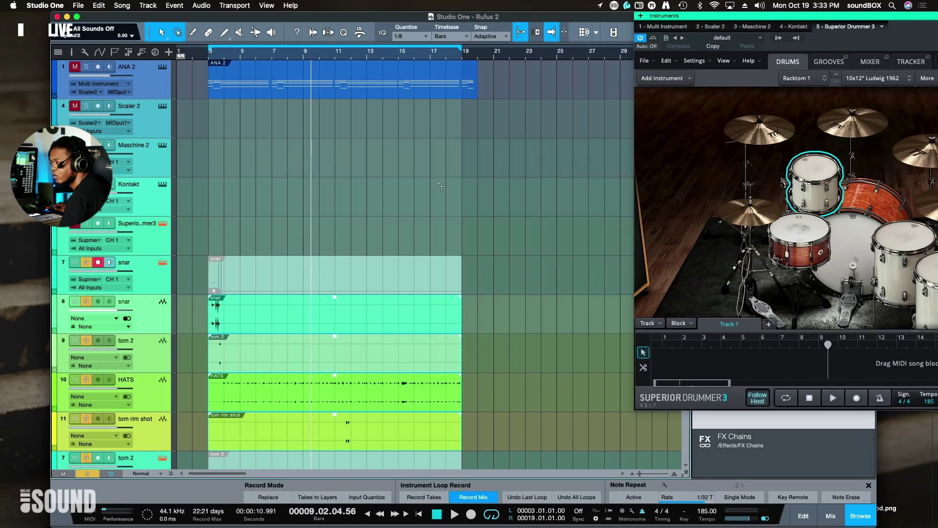
# Delete the snar, tom 2, HATS and tom rim shot instrument tracks, keeping only their audio versions
pyautogui.scroll(-3, 314, 292)
pyautogui.click(145, 358)
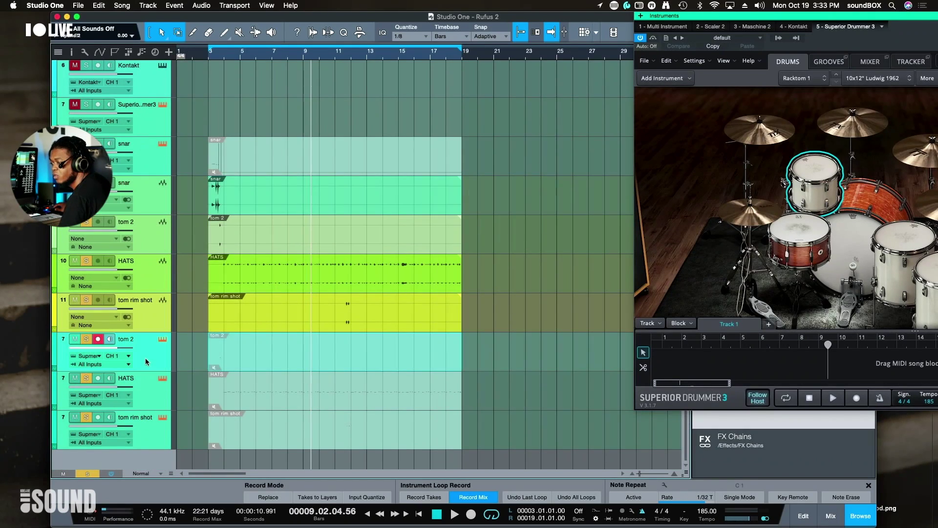
pyautogui.click(153, 430)
pyautogui.hotkey('shift', 't')
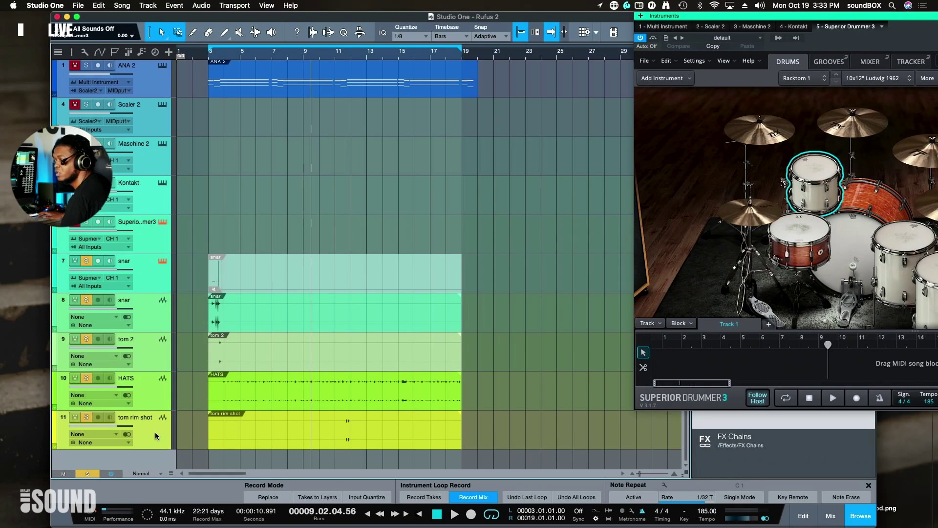
pyautogui.click(144, 239)
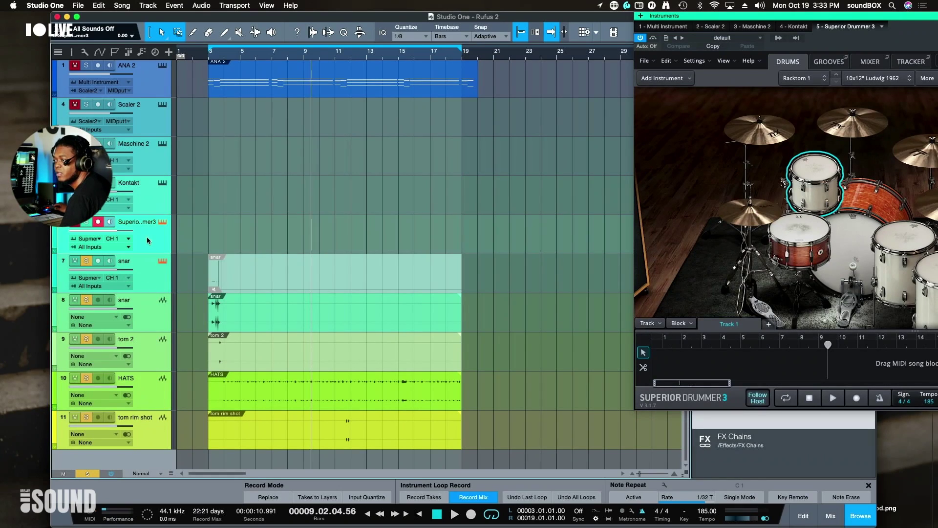
pyautogui.click(154, 282)
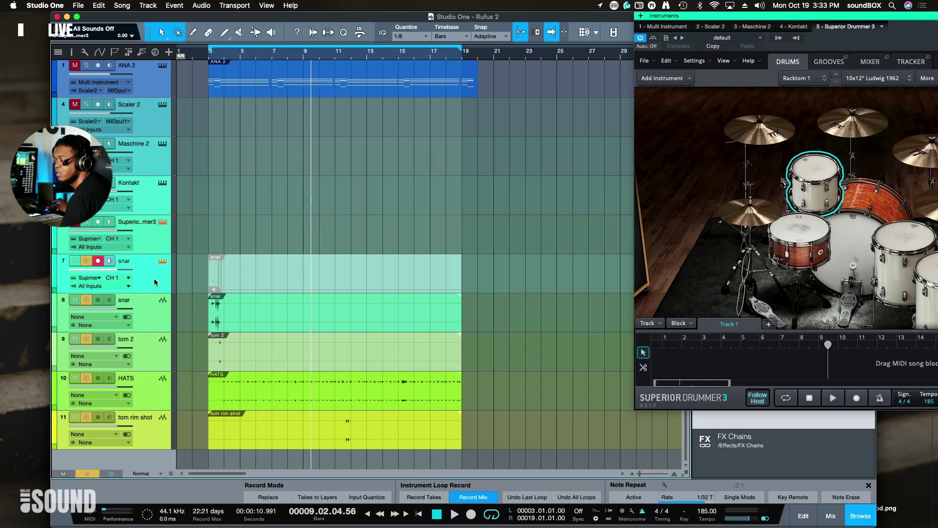
pyautogui.hotkey('shift', 't')
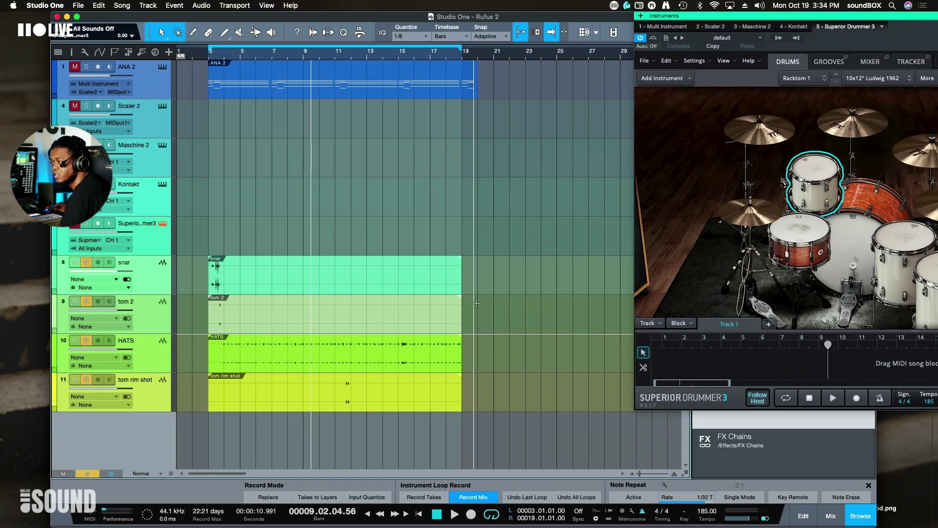
# Trim the snar and tom 2 clips to end about mid-bar 4, and cut the tom rim shot clip down to its hits around bars 11–12
pyautogui.moveTo(473, 320); pyautogui.dragTo(229, 299)
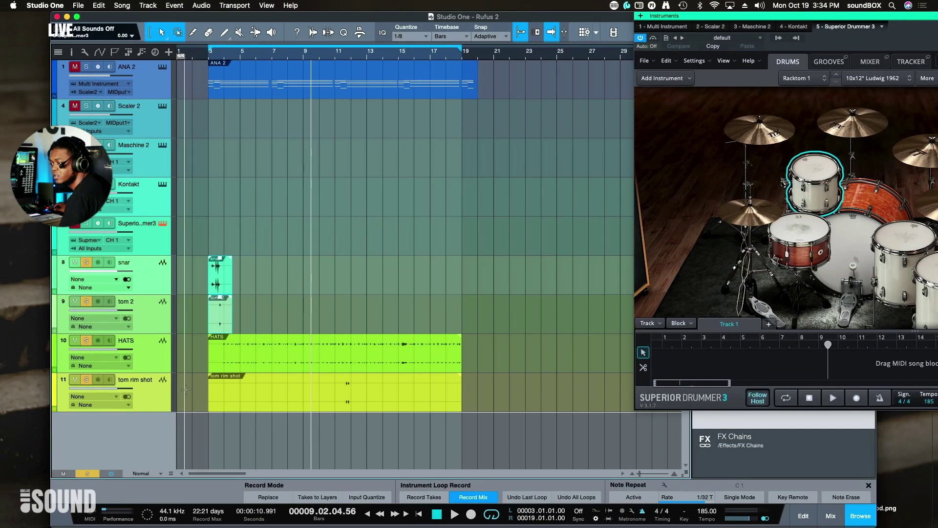
pyautogui.moveTo(337, 388); pyautogui.dragTo(364, 387)
pyautogui.doubleClick(358, 386)
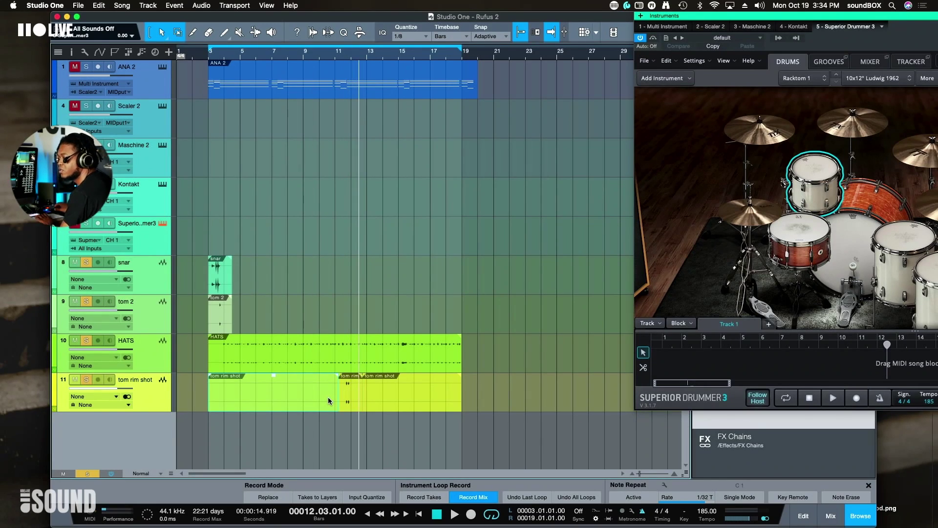
pyautogui.press('Delete')
pyautogui.click(394, 396)
pyautogui.press('Delete')
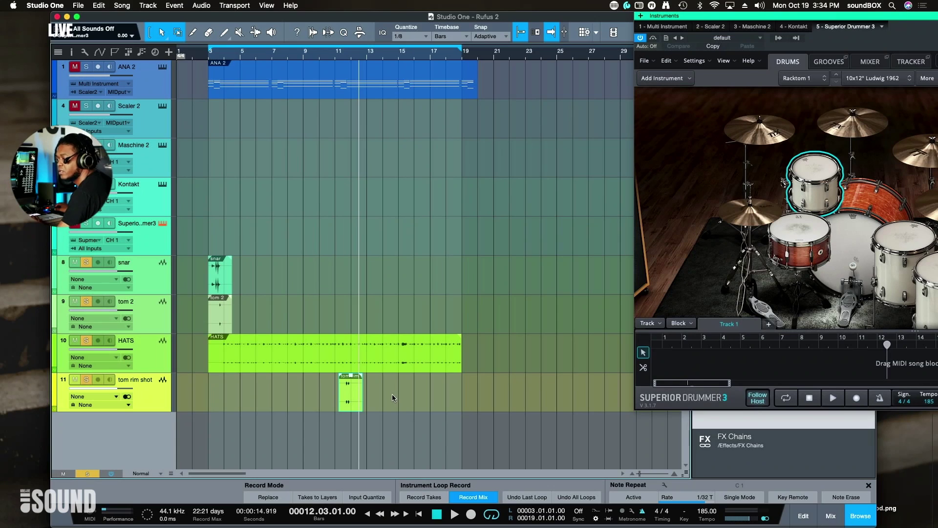
# Group the snar, tom 2, HATS and tom rim shot audio tracks into a folder with its own bus, named Drums real
pyautogui.click(155, 279)
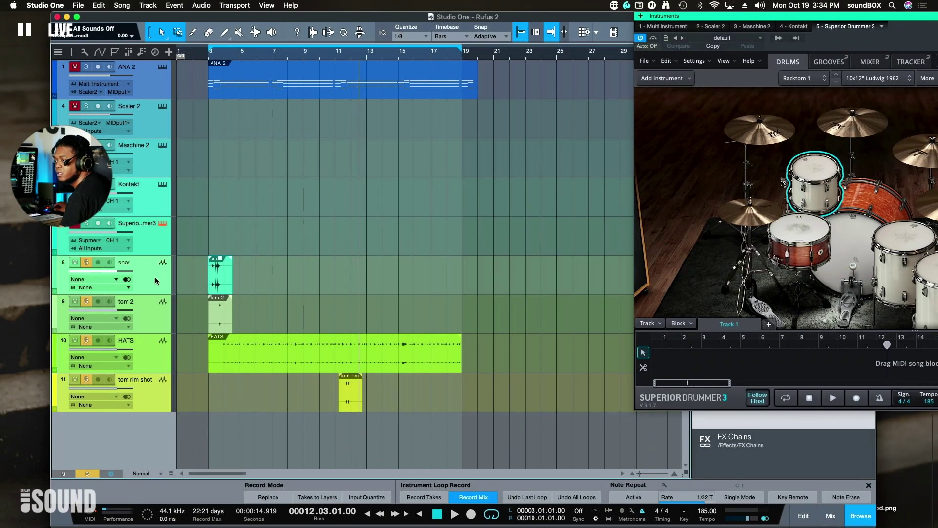
pyautogui.keyDown('shift'); pyautogui.click(152, 396); pyautogui.keyUp('shift')
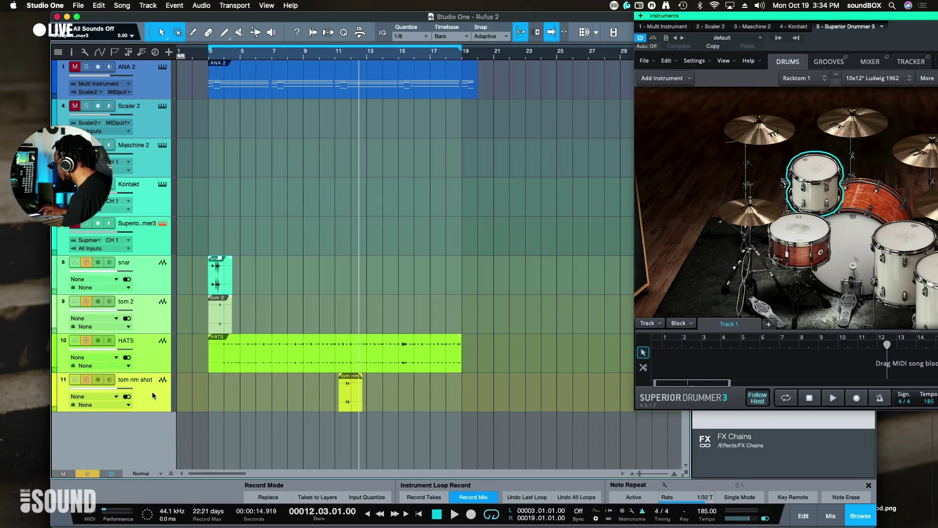
pyautogui.press('super+g')
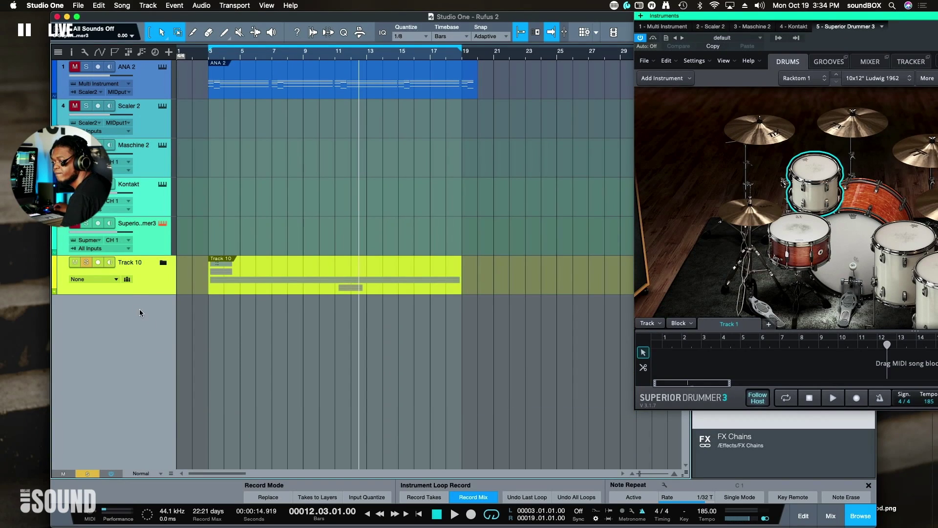
pyautogui.click(110, 280)
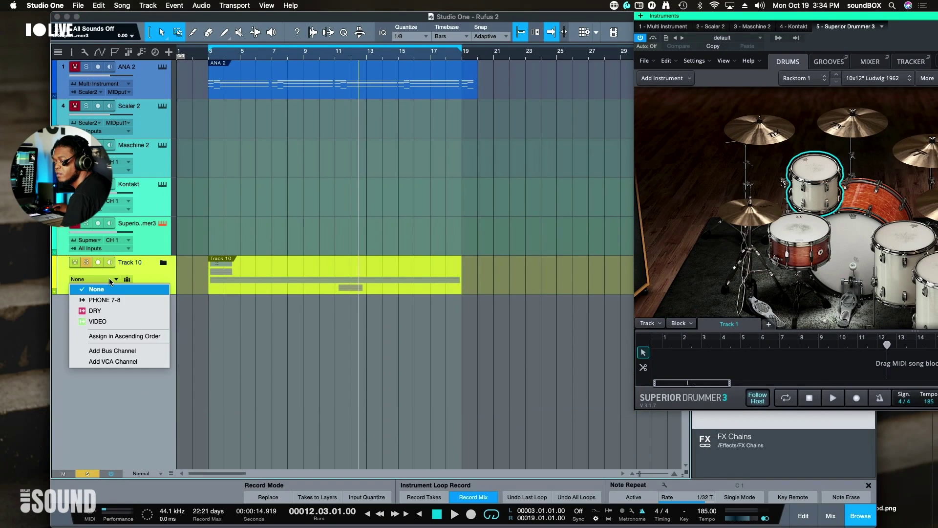
pyautogui.click(138, 351)
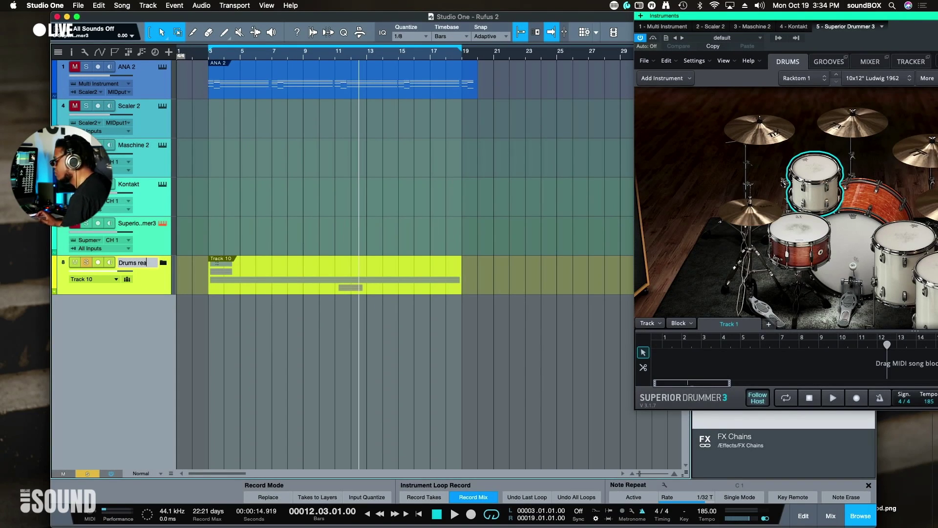
# During playback, open the Drums real folder and set its HATS channel to about -15.3 dB, panned to R32
pyautogui.press('space')
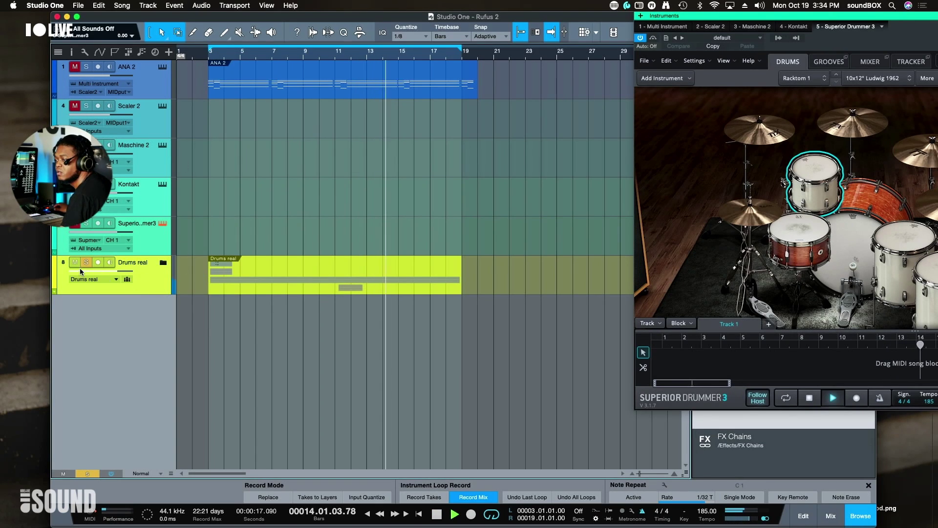
pyautogui.click(163, 263)
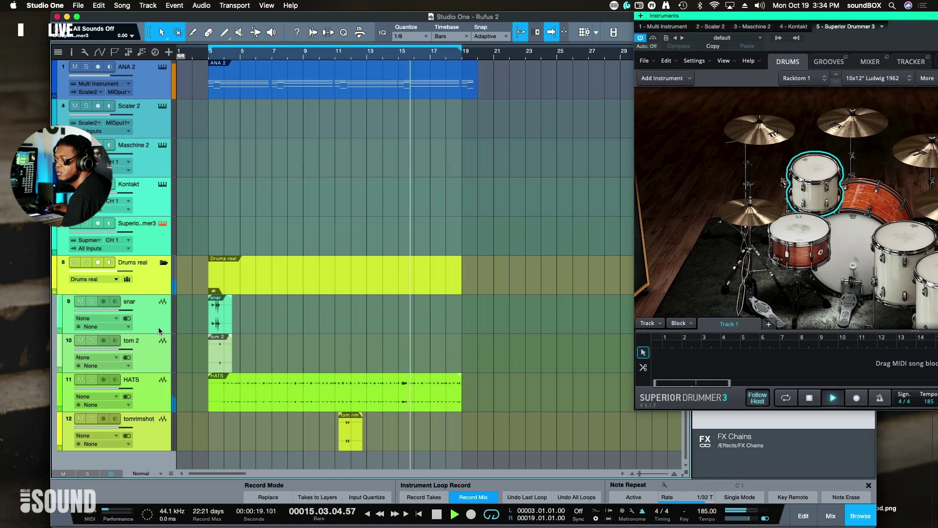
pyautogui.press('F3')
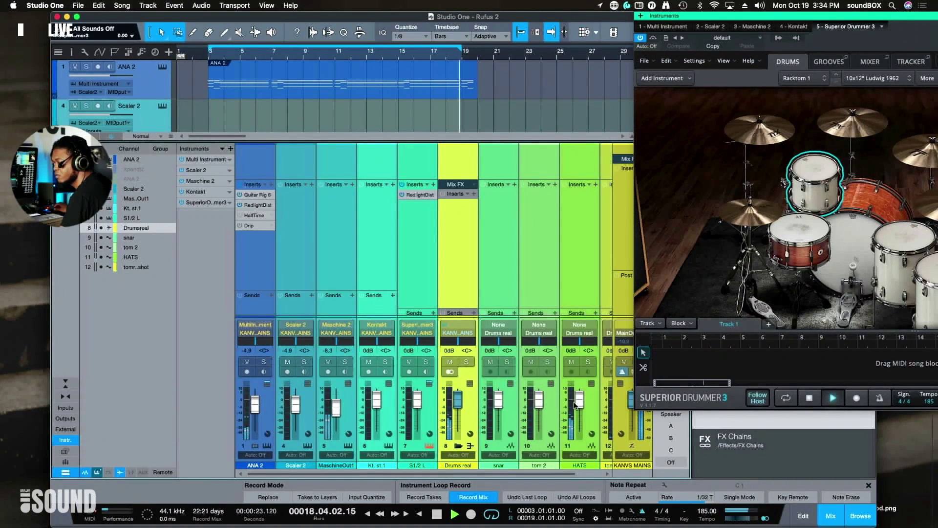
pyautogui.moveTo(578, 405); pyautogui.dragTo(580, 408)
pyautogui.moveTo(581, 342); pyautogui.dragTo(586, 341)
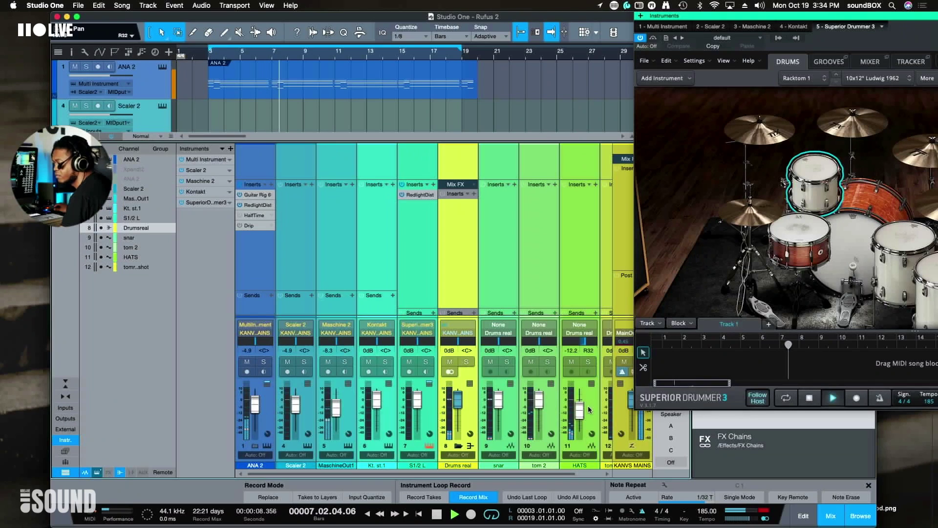
# Lower the tom rim shot channel to about -4.4 dB, hide the mixer and collapse the Drums real folder
pyautogui.hscroll(2, 504, 289)
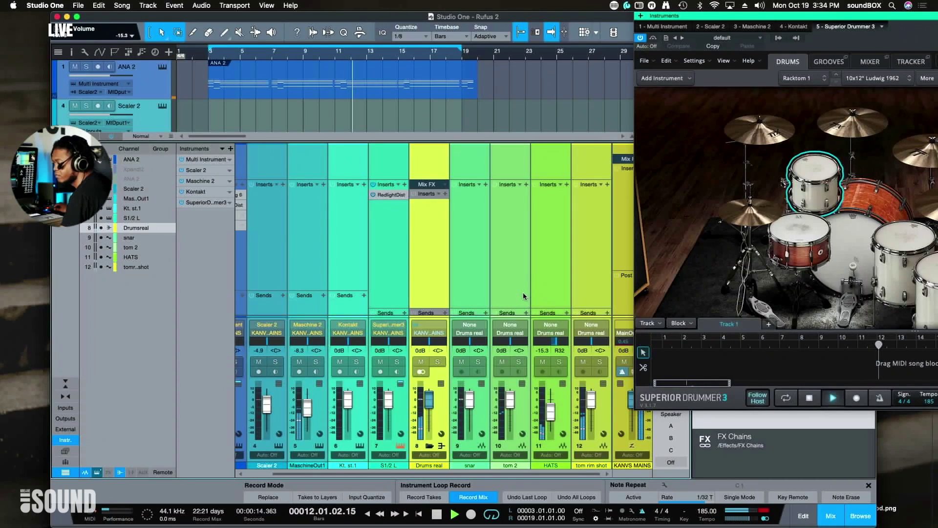
pyautogui.moveTo(592, 401); pyautogui.dragTo(593, 402)
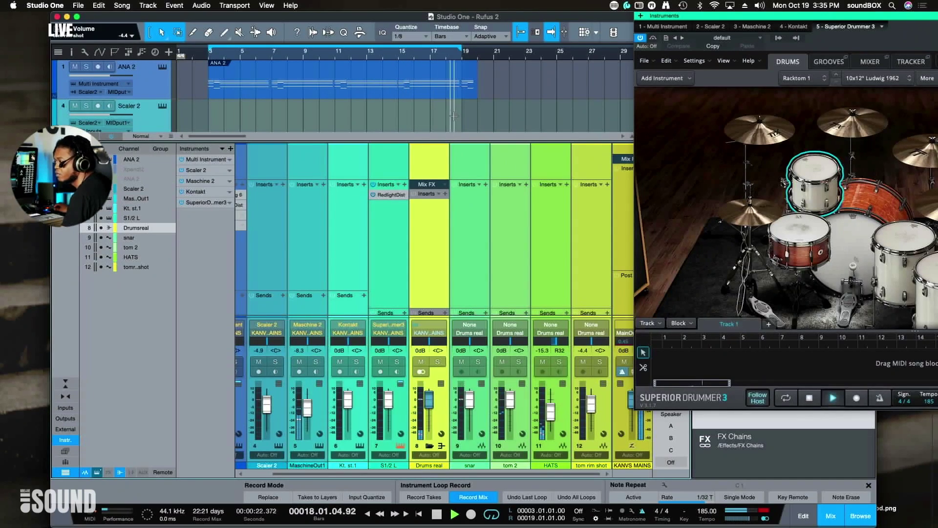
pyautogui.press('F3')
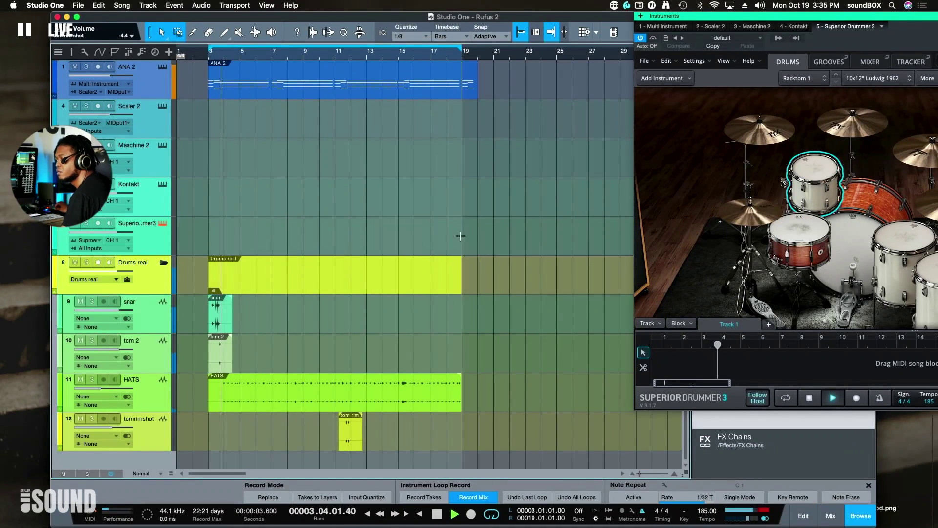
pyautogui.click(164, 264)
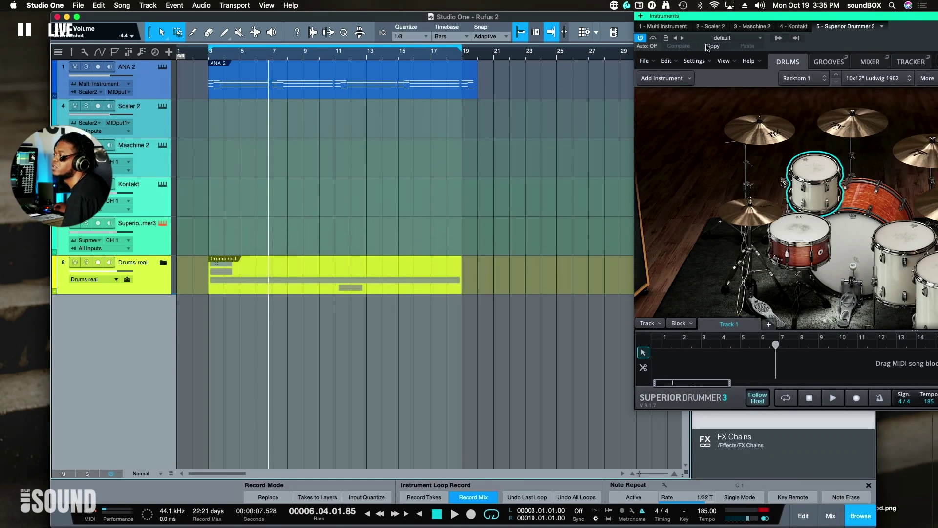
# Show the arranger track and add a section from bar 3 to bar 19, named VERSE
pyautogui.moveTo(716, 16); pyautogui.dragTo(652, 171)
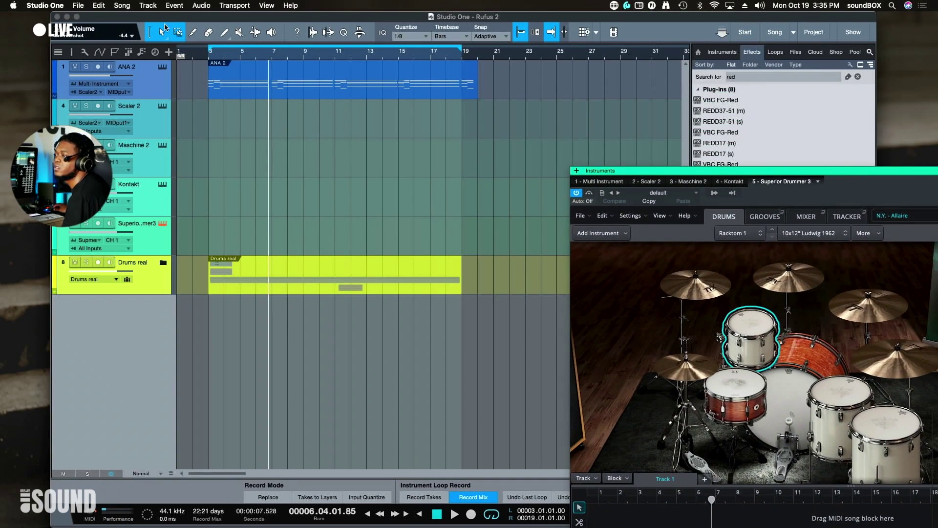
pyautogui.click(128, 52)
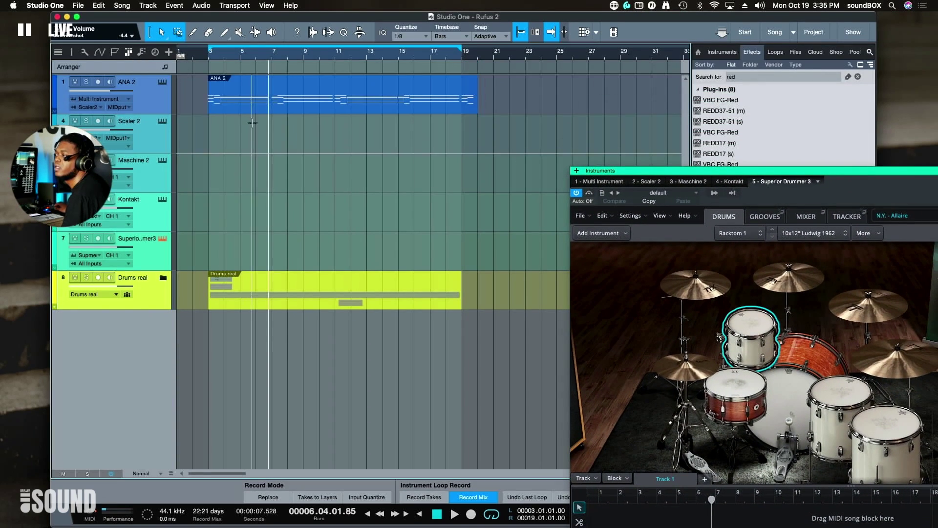
pyautogui.moveTo(214, 64); pyautogui.dragTo(463, 69)
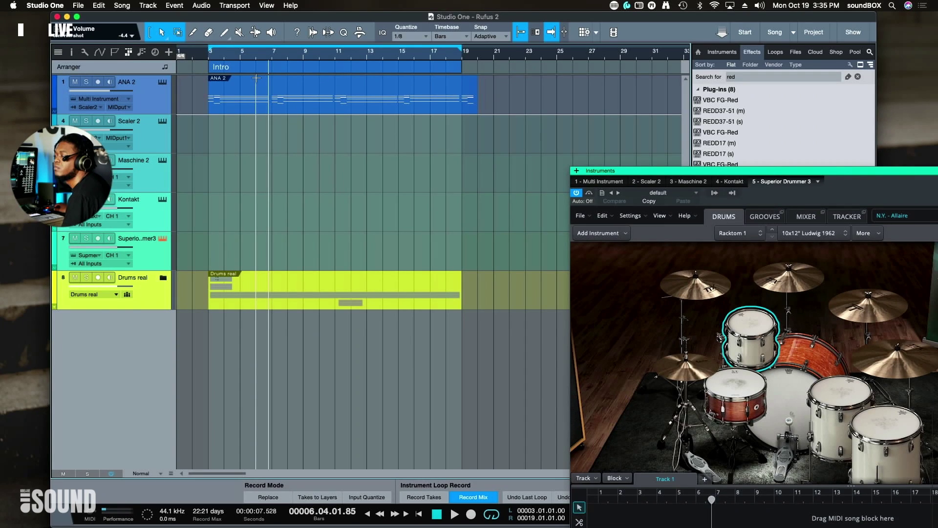
pyautogui.rightClick(227, 70)
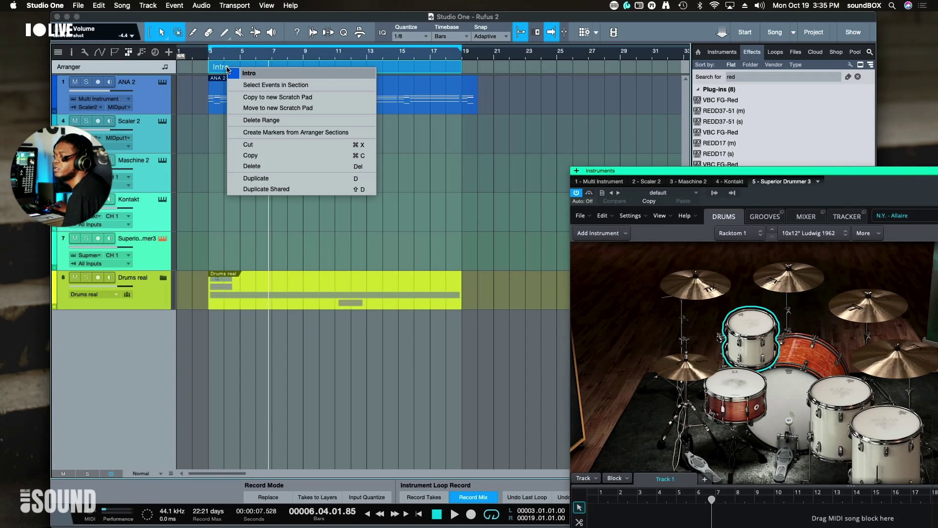
pyautogui.click(253, 74)
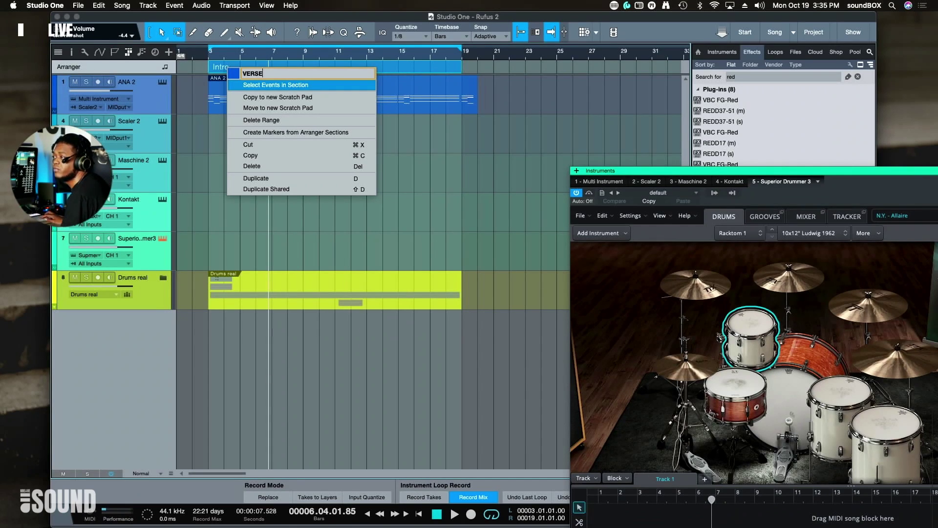
pyautogui.press('Return')
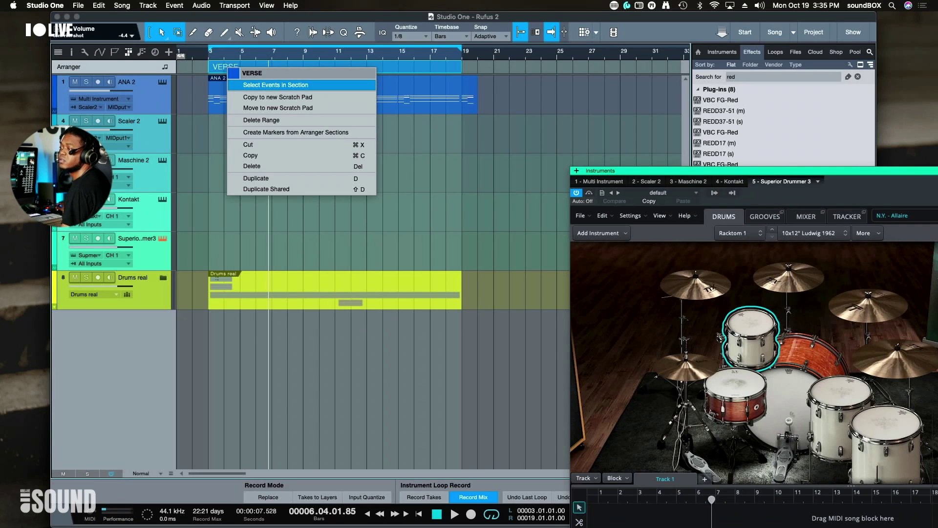
# Colour the VERSE arranger section magenta
pyautogui.click(234, 74)
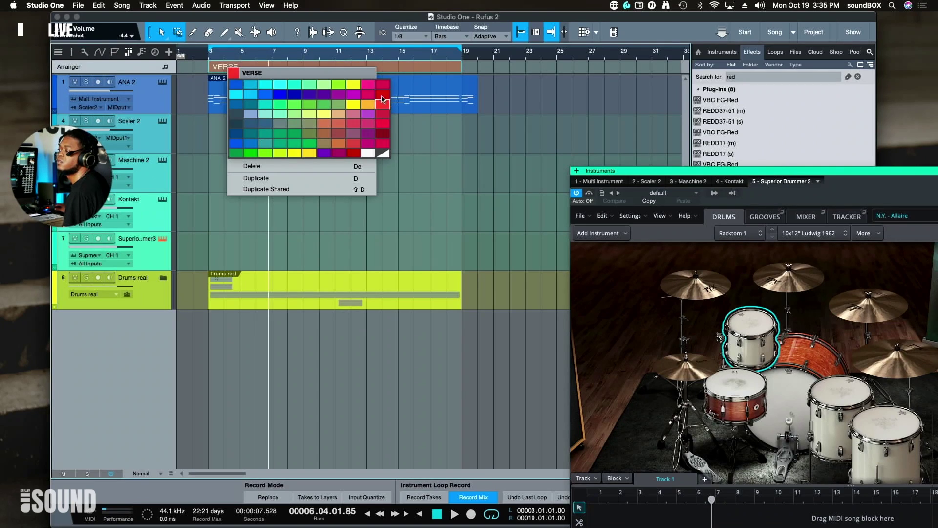
pyautogui.click(353, 94)
pyautogui.press('Escape')
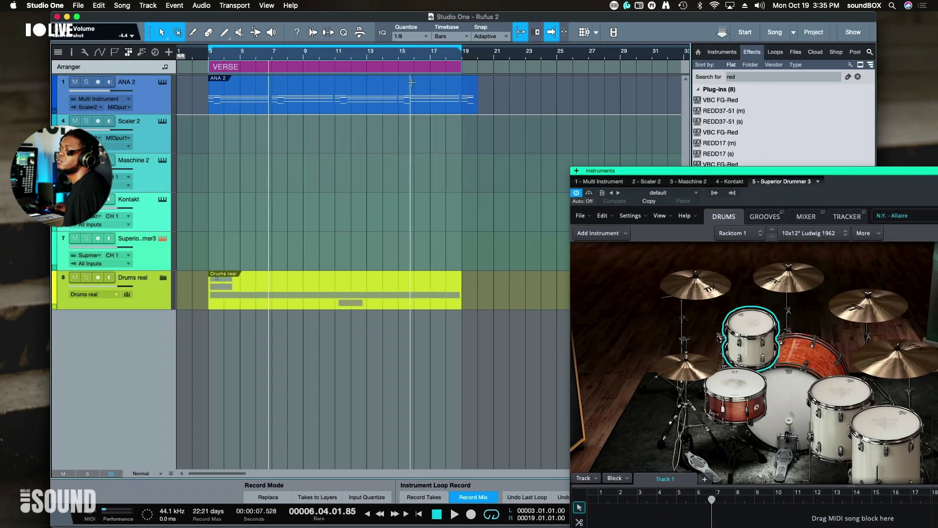
# Start playback, close the Superior Drummer 3 window and arm the ANA 2 track for recording
pyautogui.press('space')
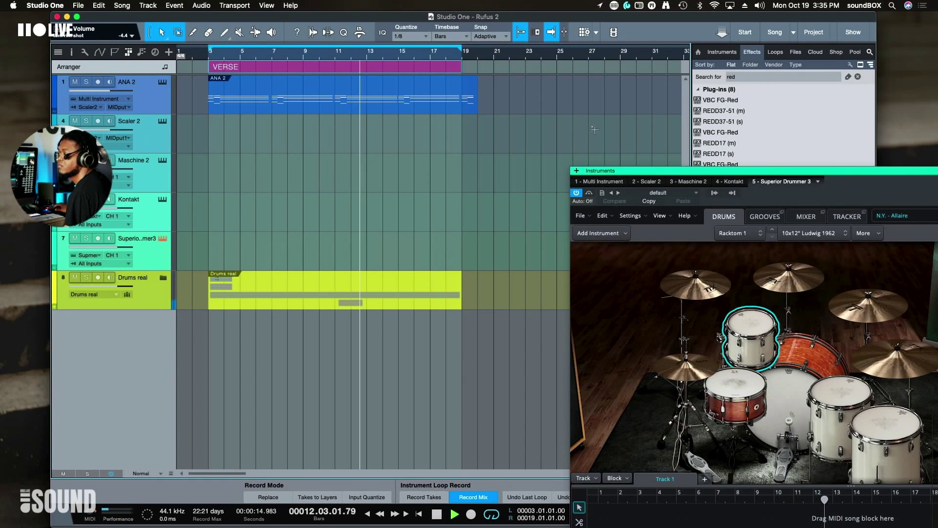
pyautogui.moveTo(721, 174); pyautogui.dragTo(484, 189)
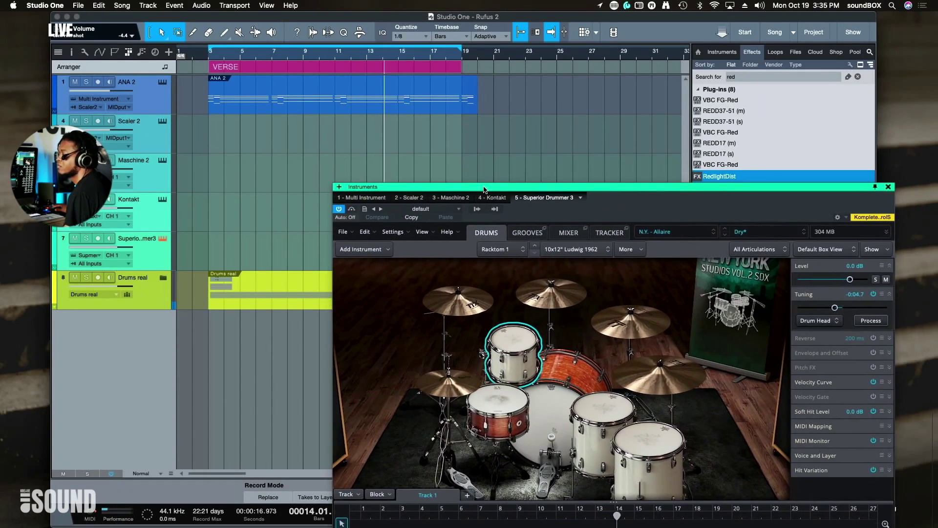
pyautogui.click(888, 187)
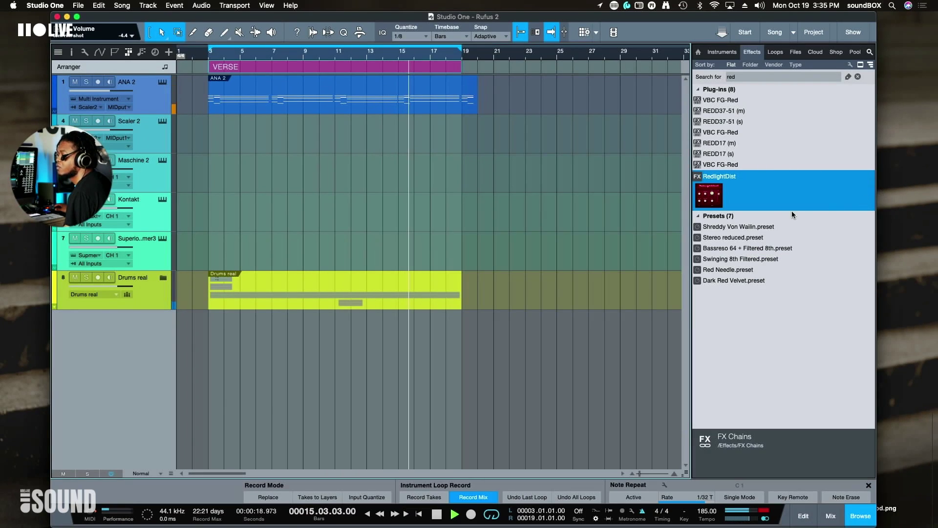
pyautogui.press('w')
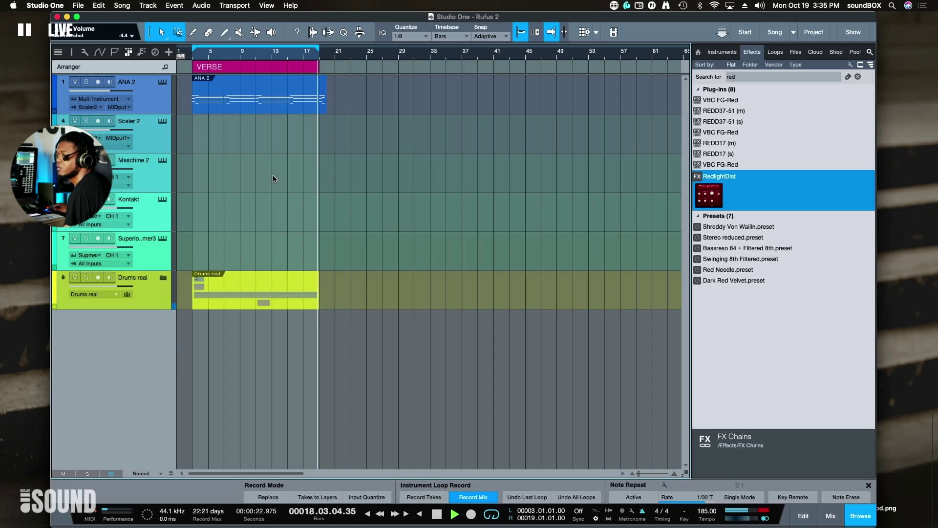
pyautogui.press('r')
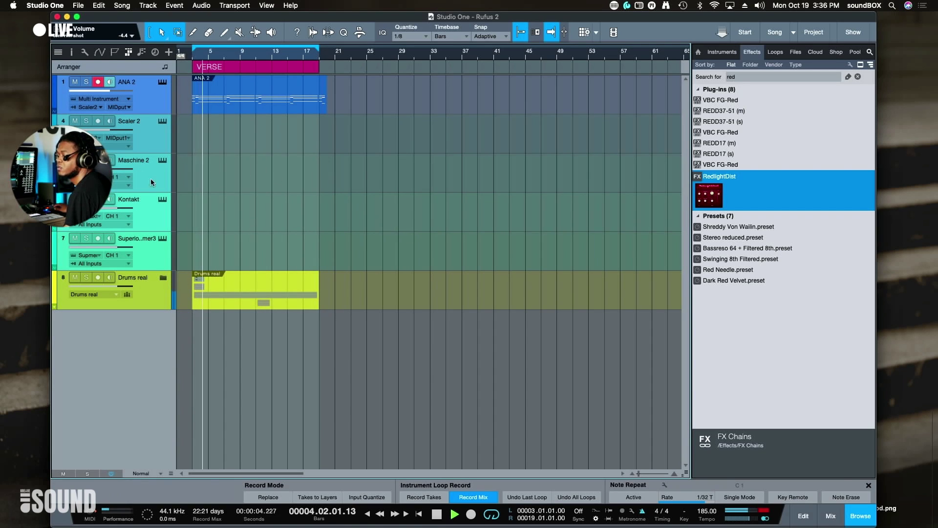
# Select all mixer channels from ANA 2 to Drums real and lower their faders together by about 5 dB
pyautogui.press('F3')
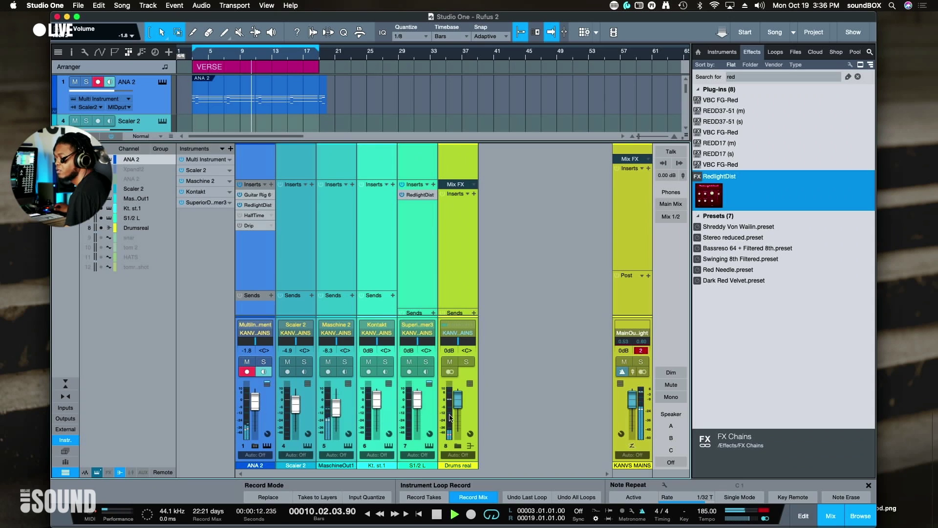
pyautogui.click(470, 415)
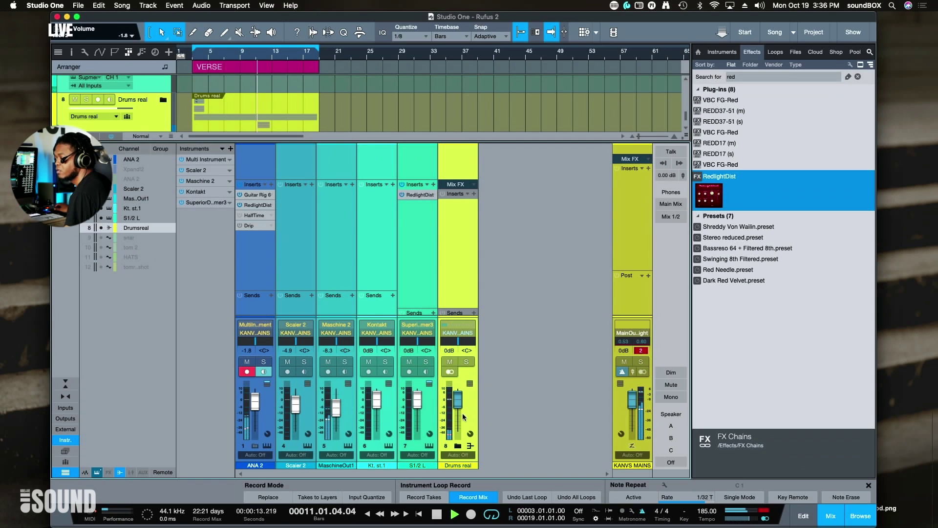
pyautogui.keyDown('shift'); pyautogui.click(273, 418); pyautogui.keyUp('shift')
pyautogui.moveTo(255, 402); pyautogui.dragTo(257, 413)
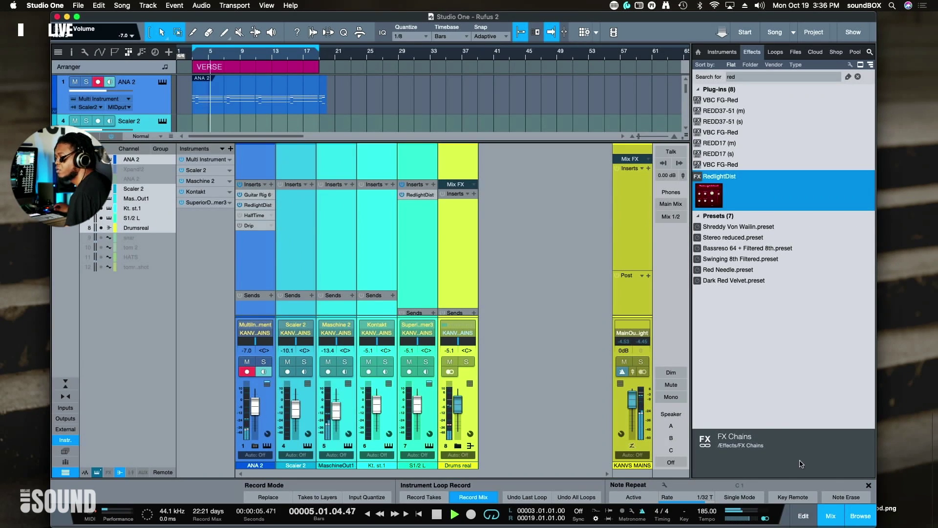
pyautogui.press('F3')
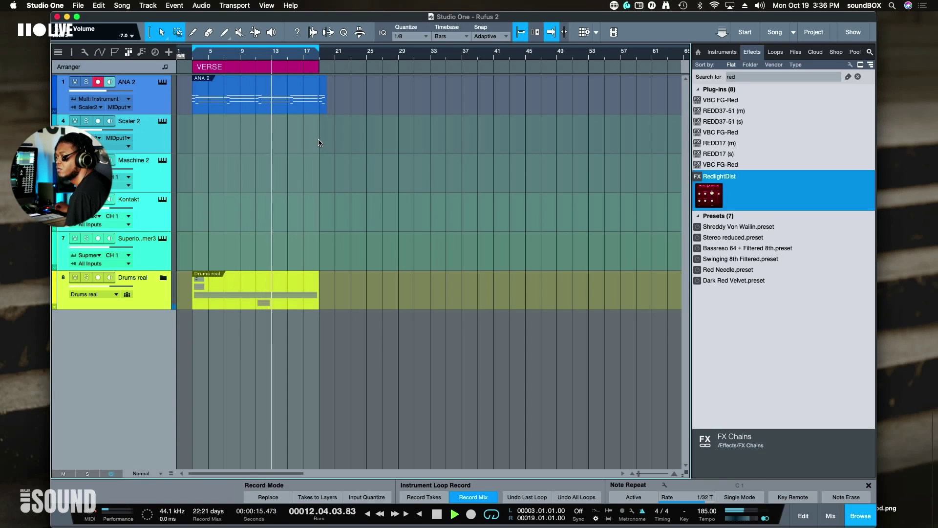
# Stop playback and restart it from the beginning of the VERSE section at bar 3
pyautogui.press('e')
pyautogui.press('e')
pyautogui.press('e')
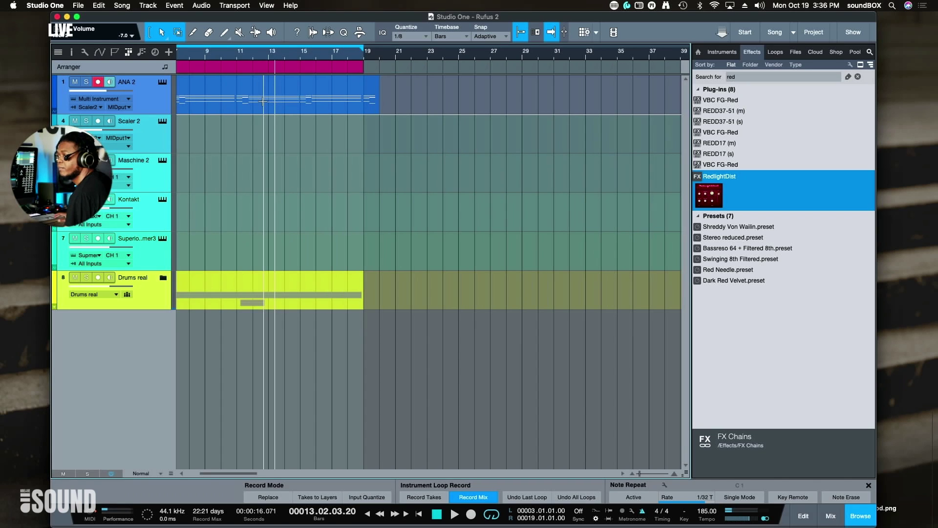
pyautogui.hscroll(-5, 293, 75)
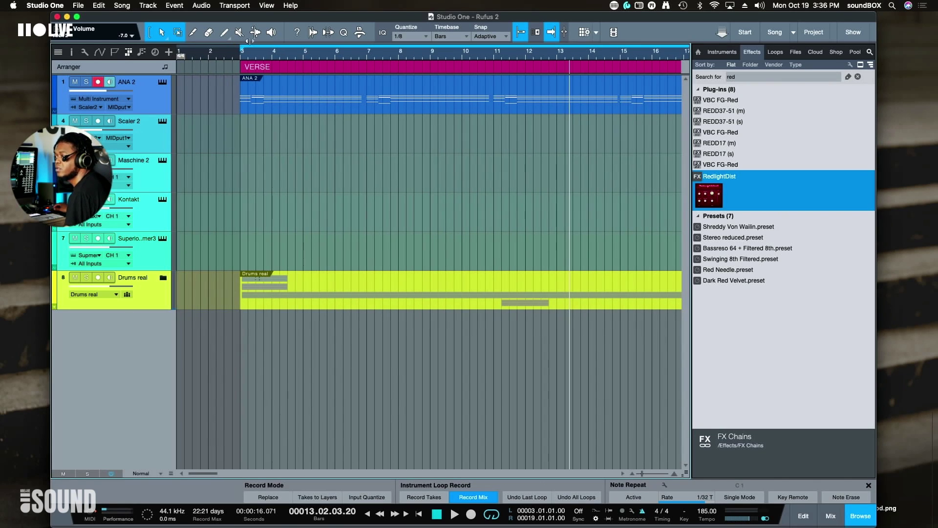
pyautogui.click(240, 59)
pyautogui.press('space')
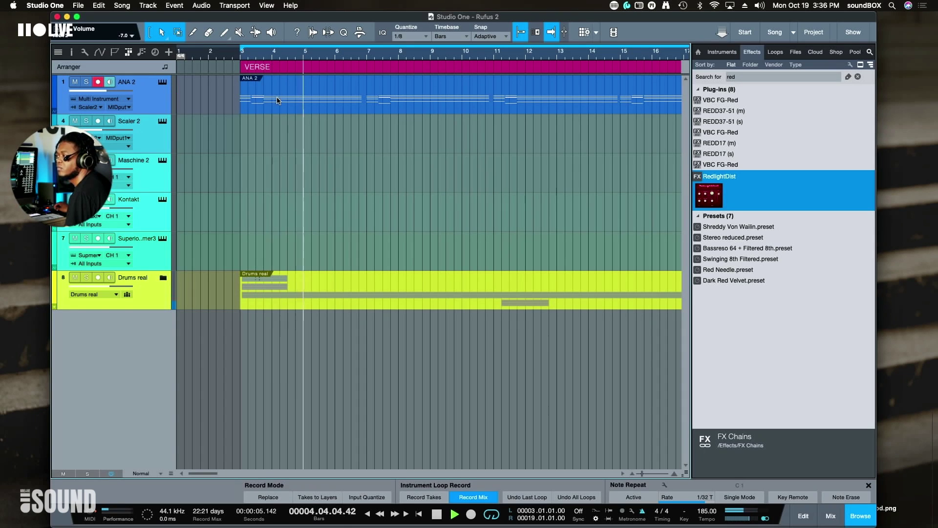
# Shorten the ANA 2 part to end at 19.04.01.00 and extend the VERSE arranger section's end to match
pyautogui.hscroll(3, 277, 100)
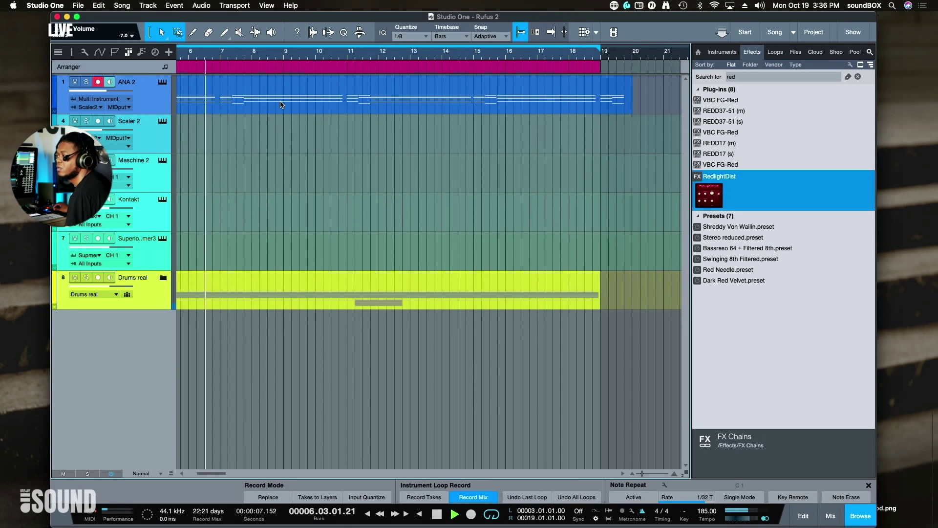
pyautogui.moveTo(630, 106); pyautogui.dragTo(628, 107)
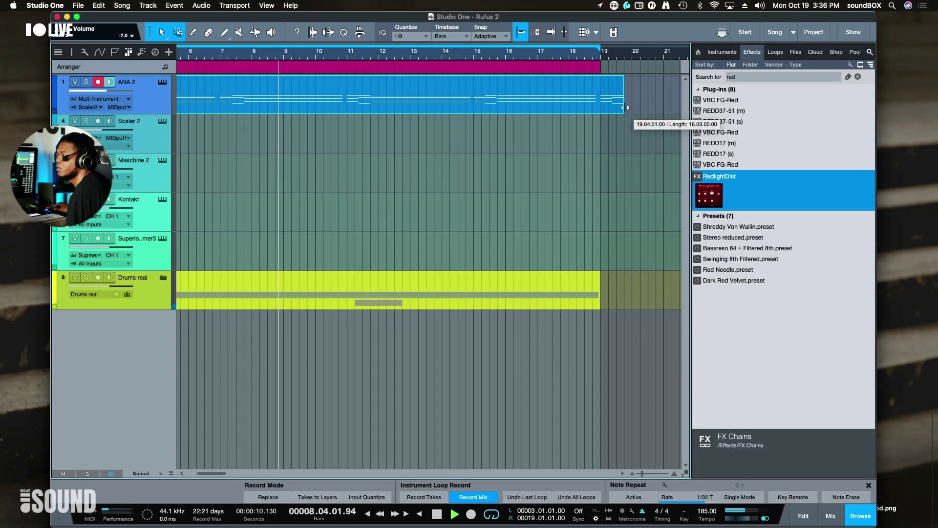
pyautogui.click(601, 65)
pyautogui.moveTo(601, 66); pyautogui.dragTo(626, 83)
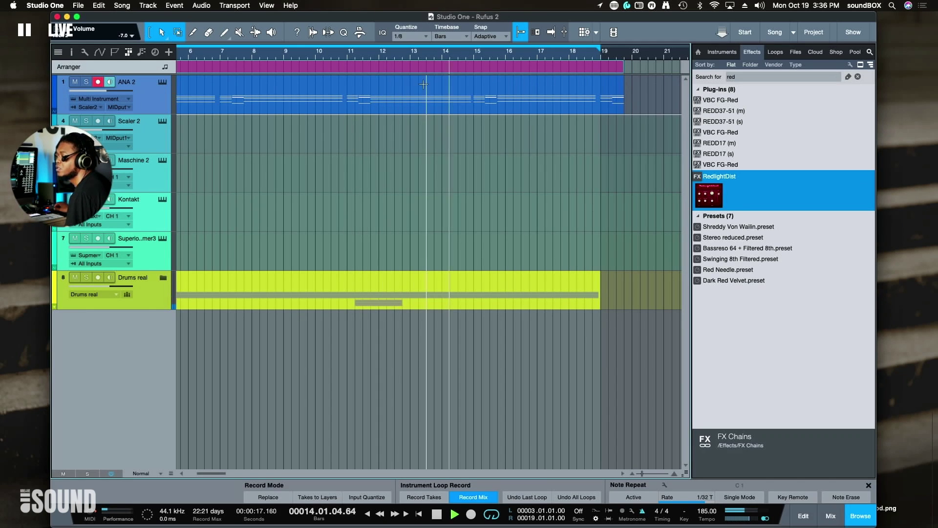
# Move the VERSE section's start slightly after bar 3 and duplicate the section with its parts directly behind it
pyautogui.press('w')
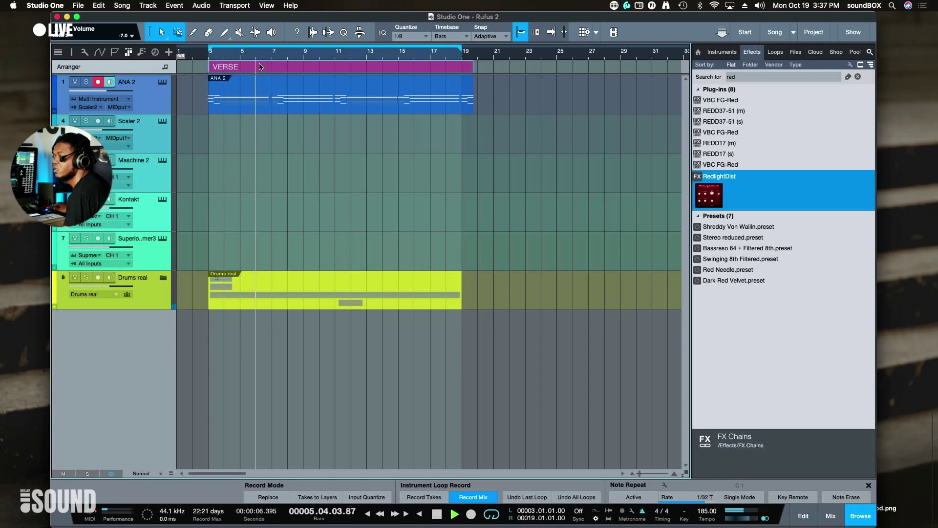
pyautogui.moveTo(208, 67); pyautogui.dragTo(220, 67)
pyautogui.press('super+d')
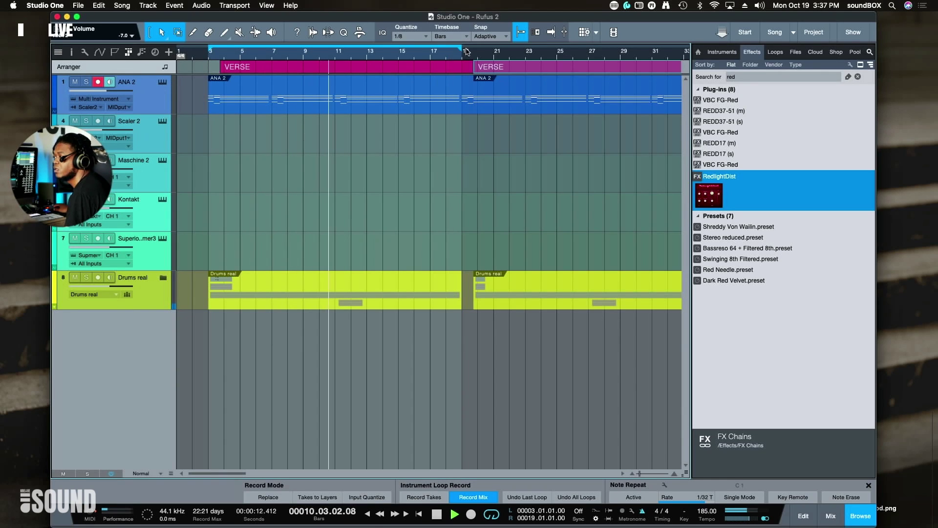
# Play from about bar 18 through the transition into the second VERSE section, and stop playback
pyautogui.hscroll(5, 470, 66)
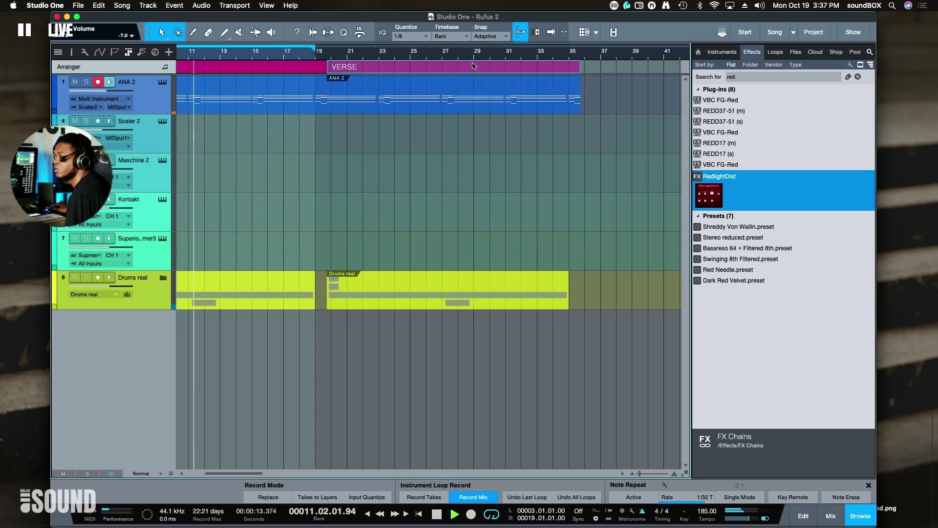
pyautogui.press('f')
pyautogui.press('space')
pyautogui.click(304, 57)
pyautogui.press('space')
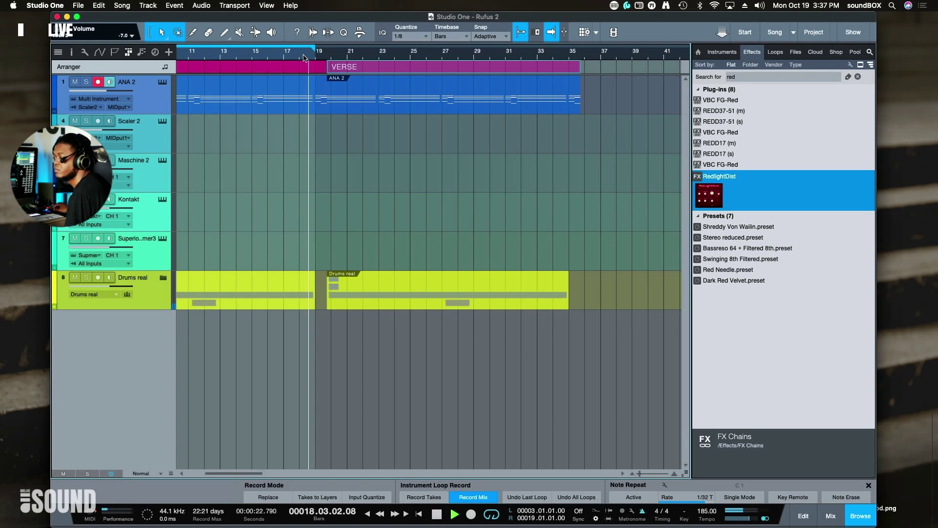
pyautogui.click(423, 58)
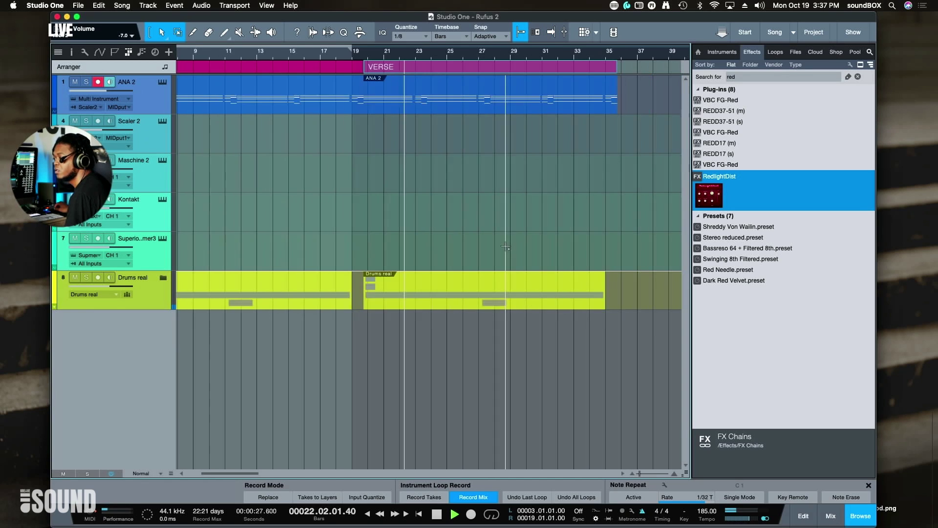
pyautogui.hscroll(-3, 505, 247)
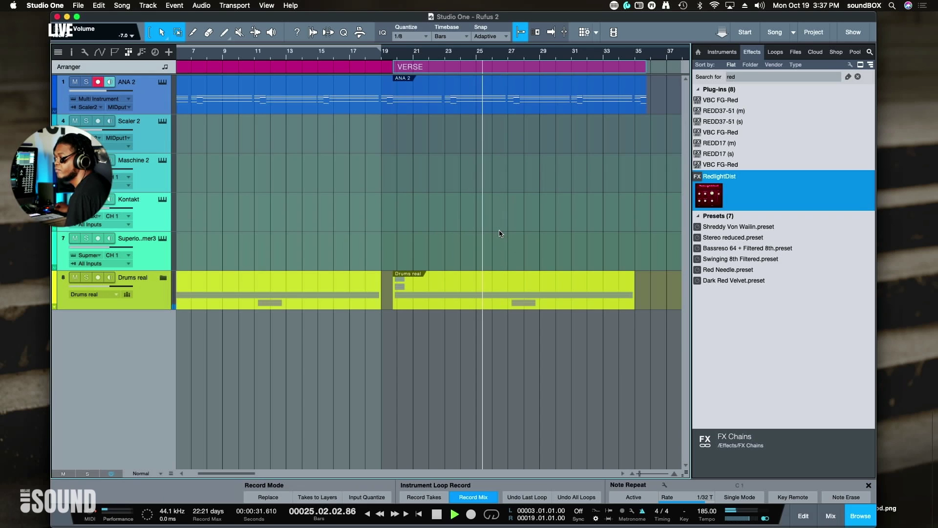
pyautogui.press('space')
# Turn on Autoscroll and hide the browser so the arrangement takes the full width
pyautogui.press('f')
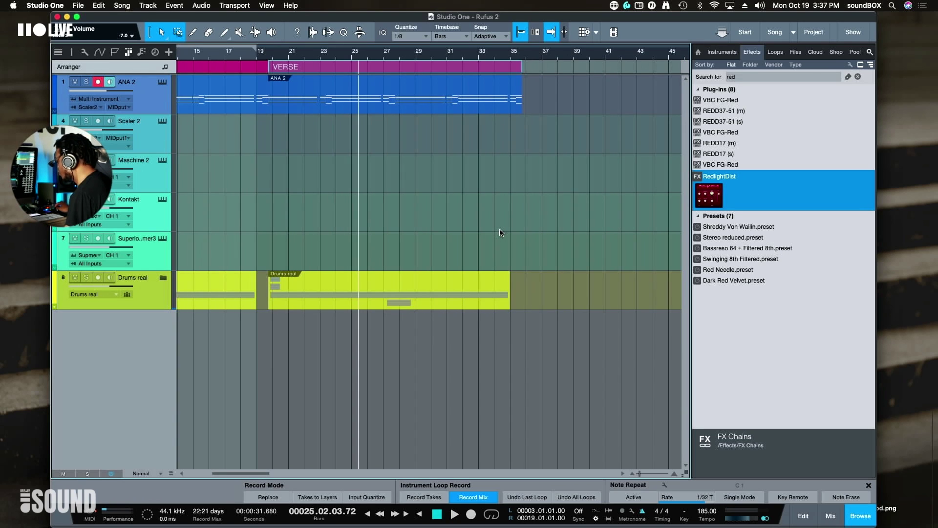
pyautogui.press('F5')
pyautogui.hscroll(-8, 500, 230)
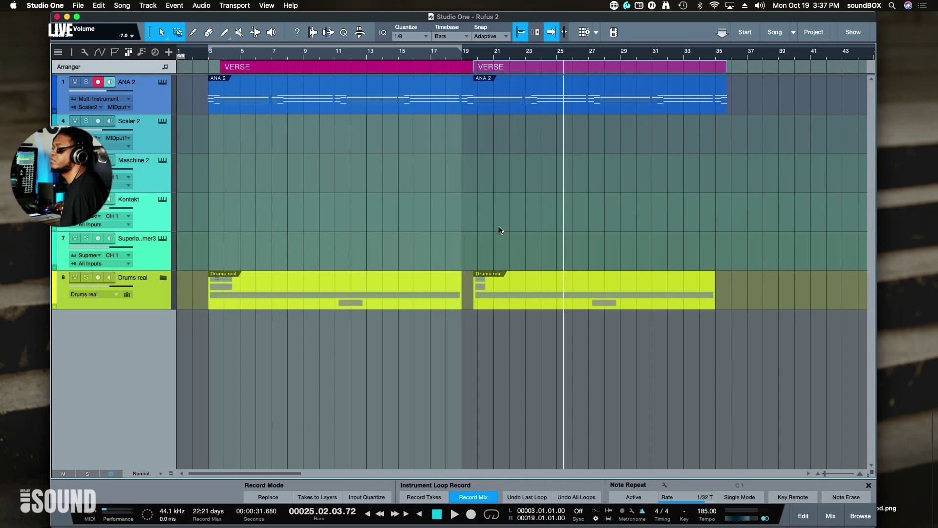
# Try to extend the start of the second Drums real folder part back toward bar 19
pyautogui.click(167, 107)
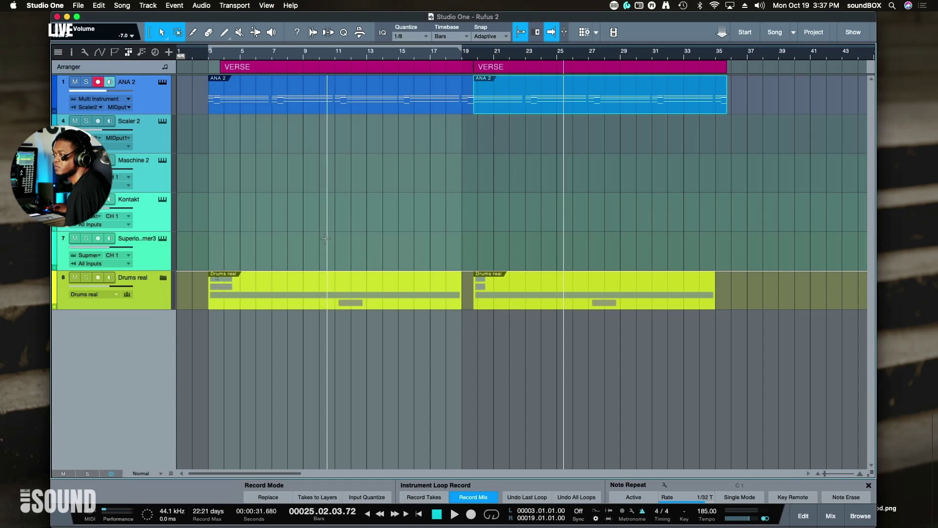
pyautogui.click(473, 295)
pyautogui.moveTo(474, 297); pyautogui.dragTo(469, 299)
pyautogui.click(470, 304)
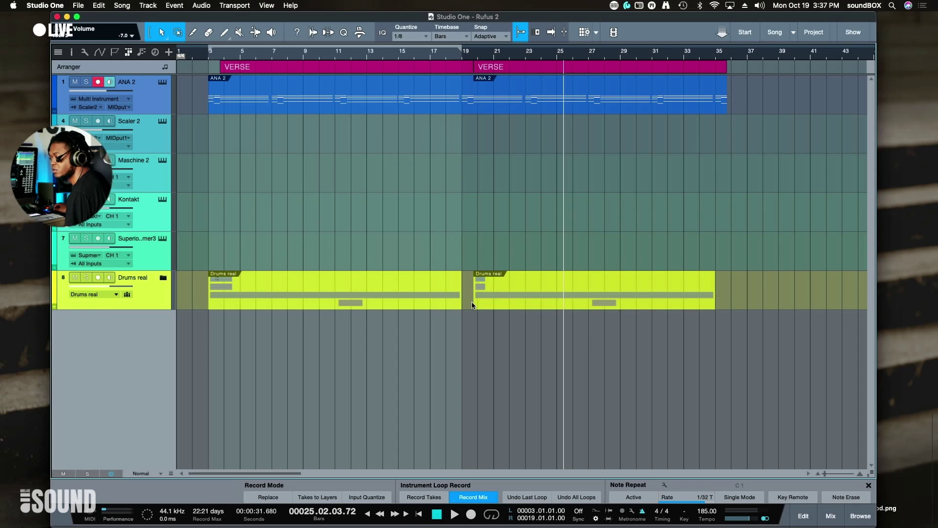
# Expand the Drums real folder and extend the starts of the second snar, tom 2 and HATS events back to bar 19
pyautogui.press('e')
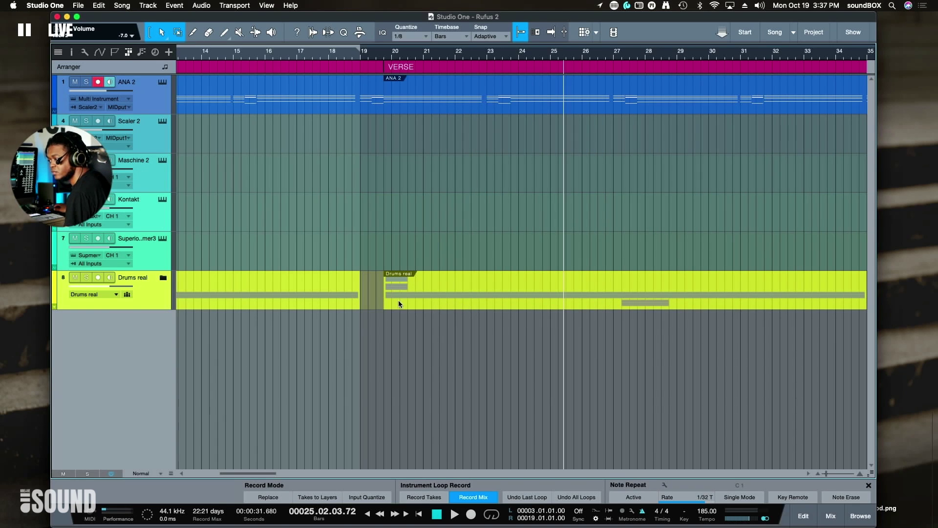
pyautogui.click(163, 277)
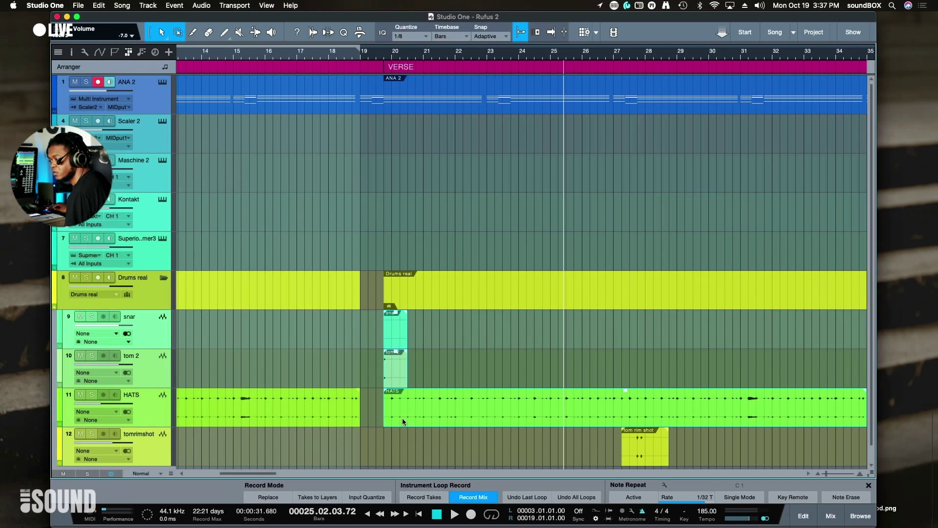
pyautogui.click(384, 415)
pyautogui.moveTo(384, 416); pyautogui.dragTo(360, 416)
pyautogui.scroll(-1, 404, 365)
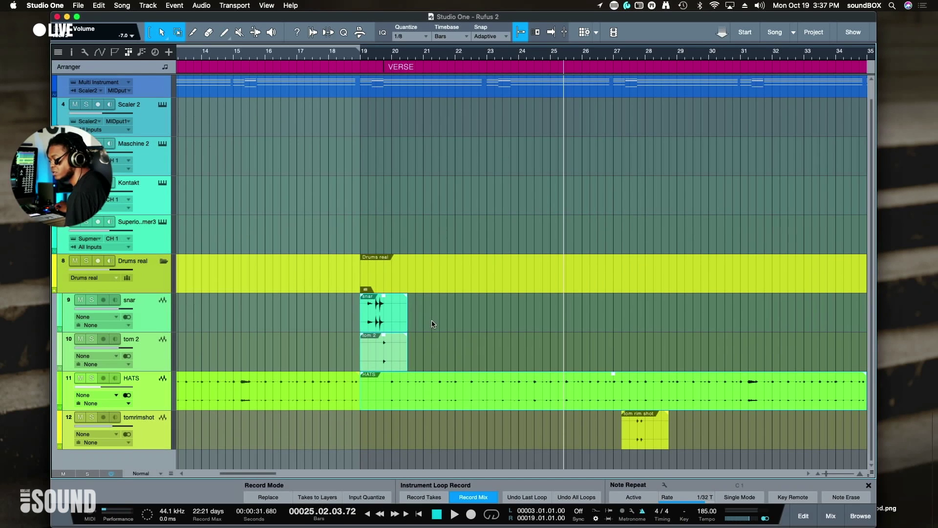
pyautogui.press('w')
pyautogui.hotkey('shift', 'w')
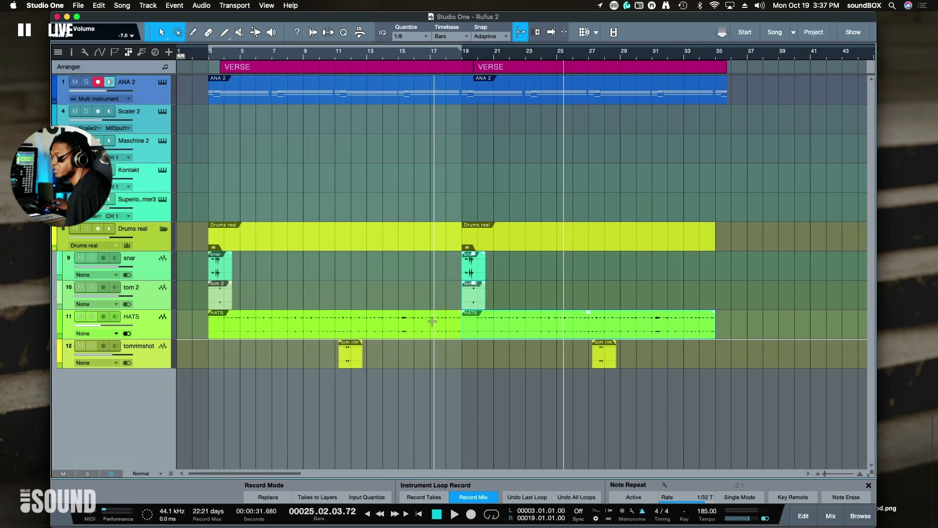
# Set the loop range from 19.01.01.00 to 35.04.01.00 over the second verse and play from bar 19
pyautogui.click(452, 158)
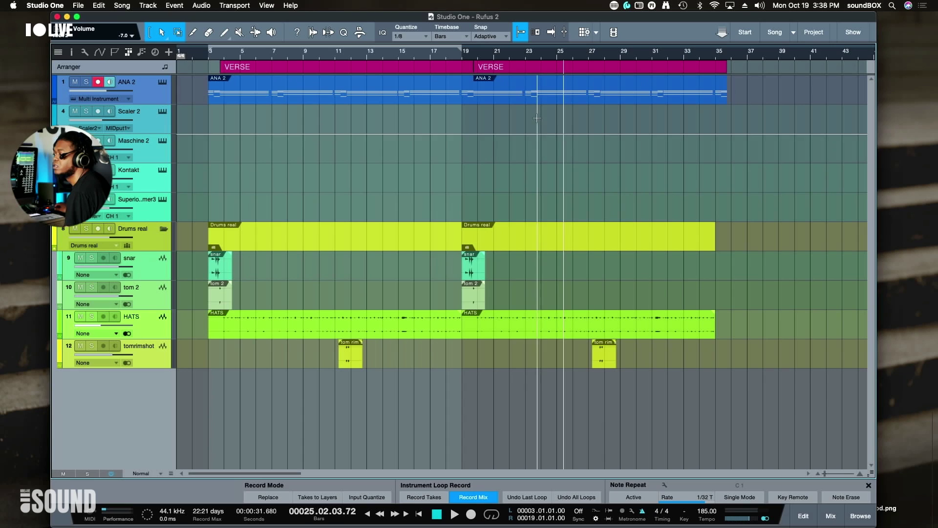
pyautogui.moveTo(465, 45); pyautogui.dragTo(731, 74)
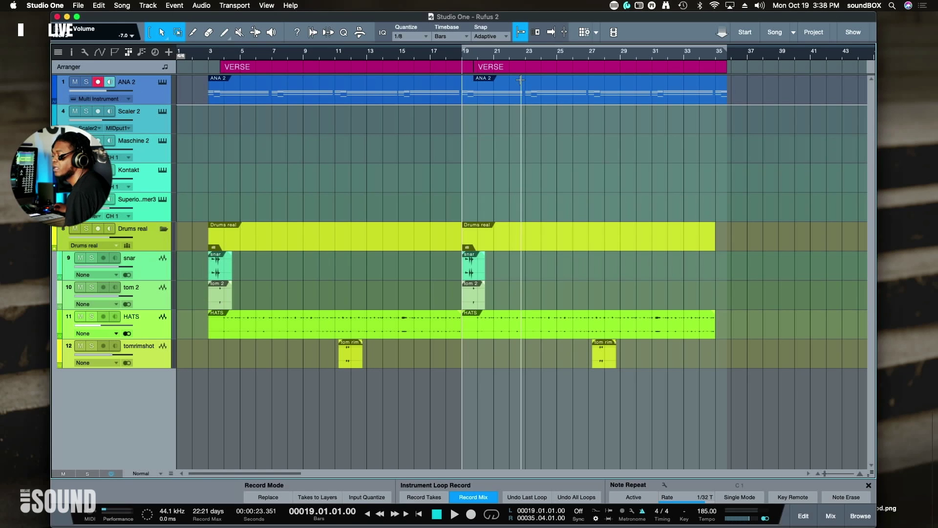
pyautogui.press('f')
pyautogui.press('space')
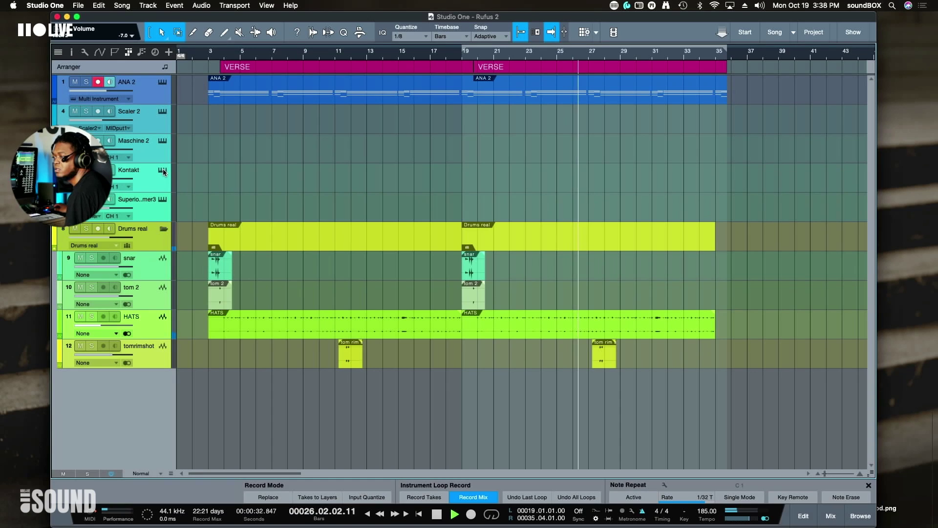
# Open Maschine 2, fit all of Group A1's Clip 1 in the pattern view, and stop playback
pyautogui.click(162, 140)
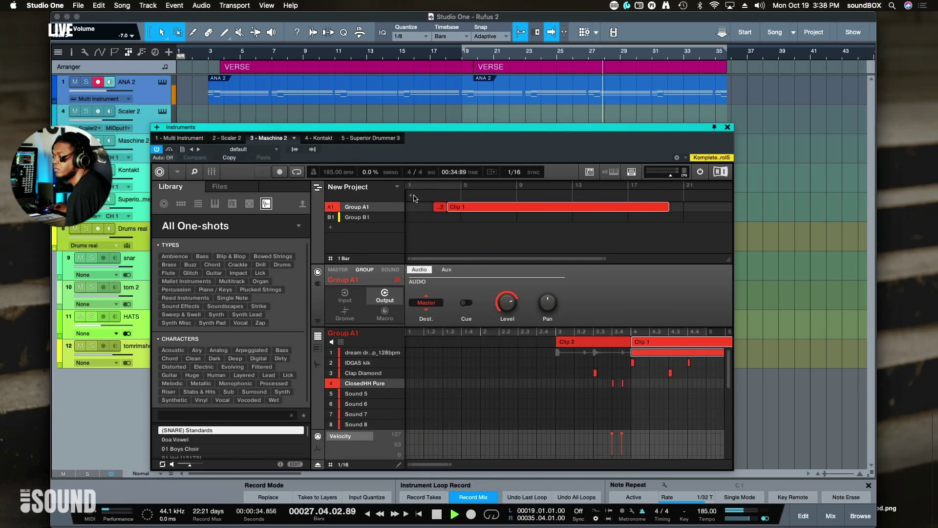
pyautogui.moveTo(433, 468); pyautogui.dragTo(684, 456)
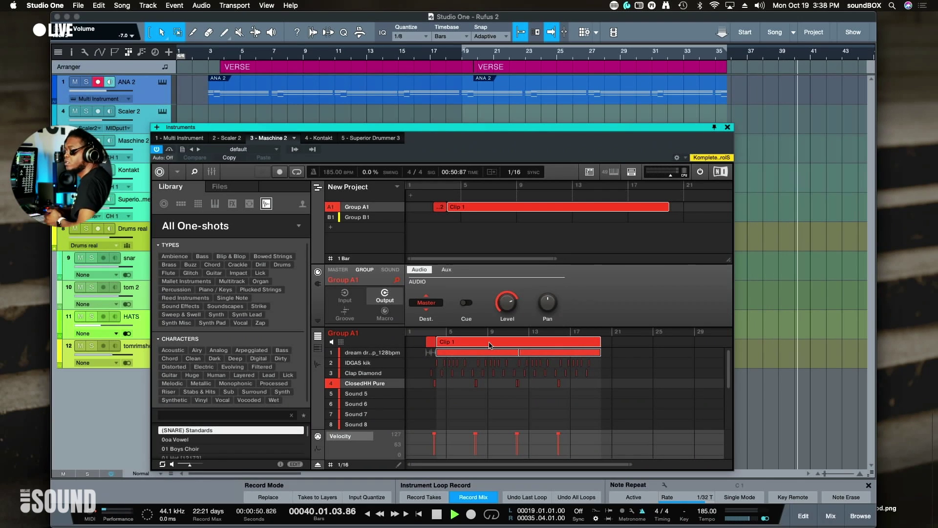
pyautogui.press('space')
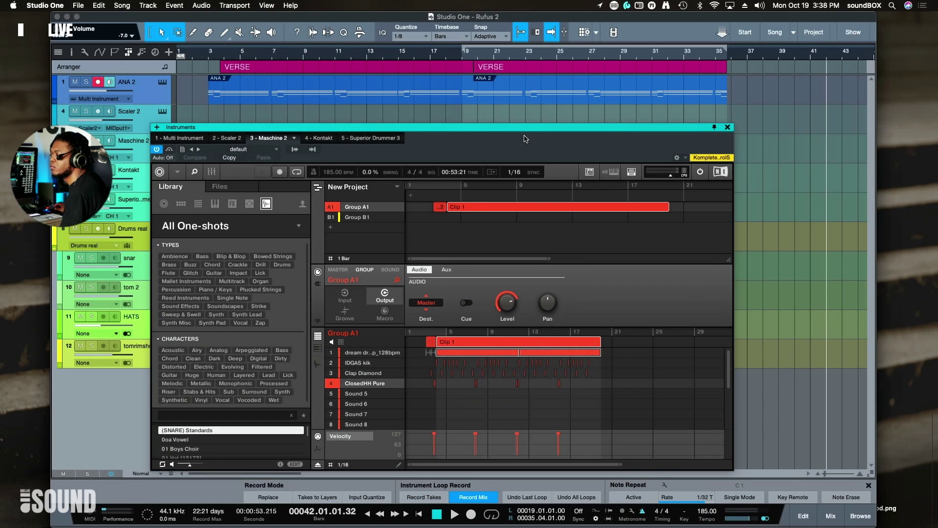
pyautogui.moveTo(525, 131); pyautogui.dragTo(570, 129)
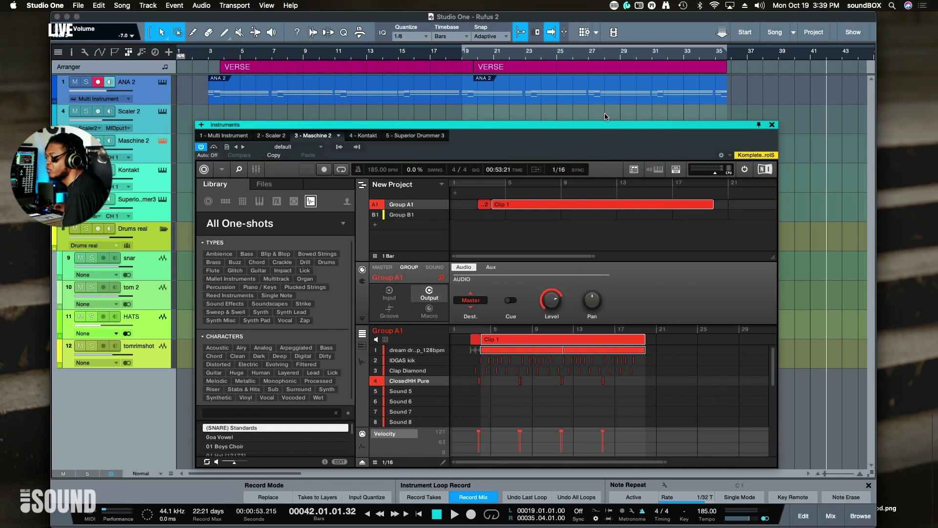
pyautogui.moveTo(623, 119); pyautogui.dragTo(623, 138)
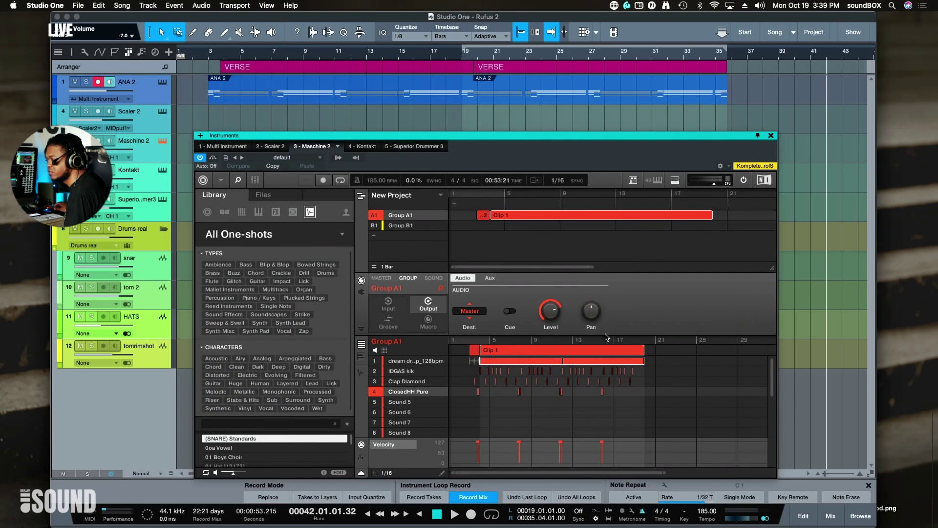
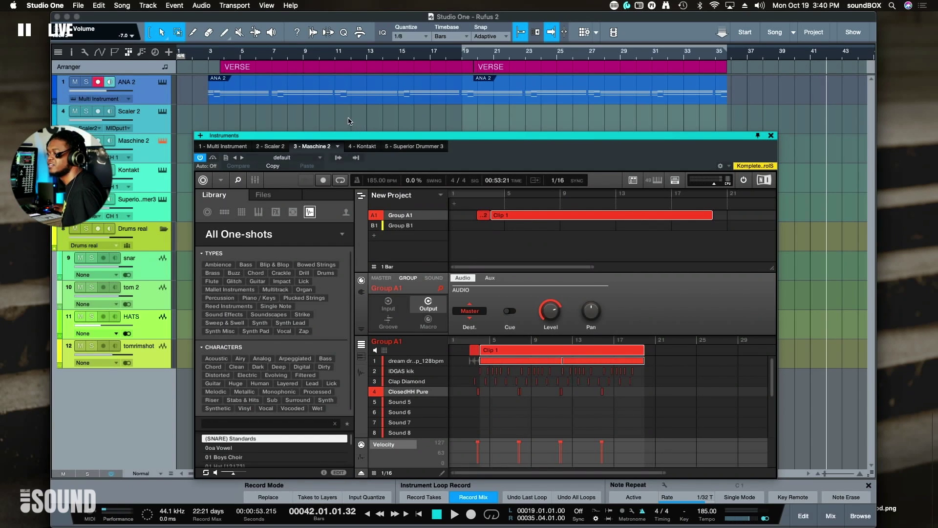
# Play the second verse from around bar 19 to check Maschine 2's Clip 3, and close the instrument window
pyautogui.moveTo(381, 137); pyautogui.dragTo(360, 126)
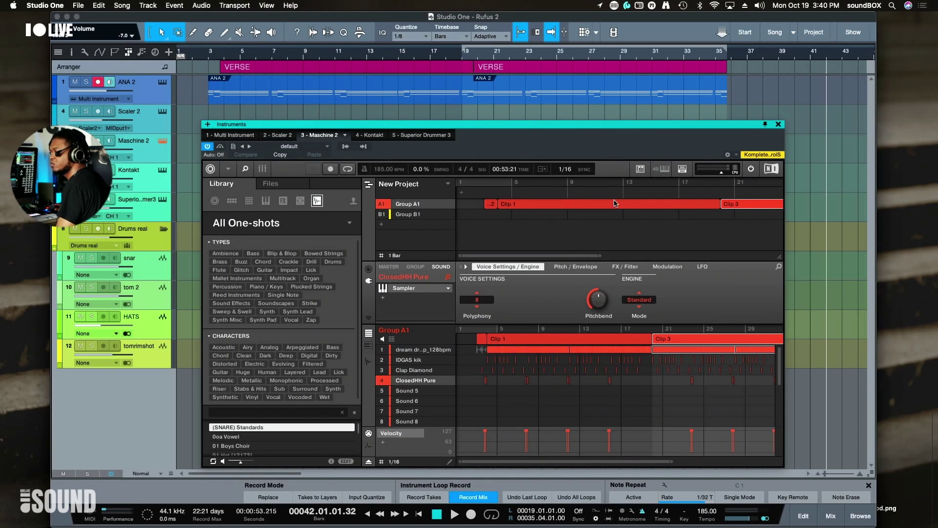
pyautogui.click(455, 52)
pyautogui.press('space')
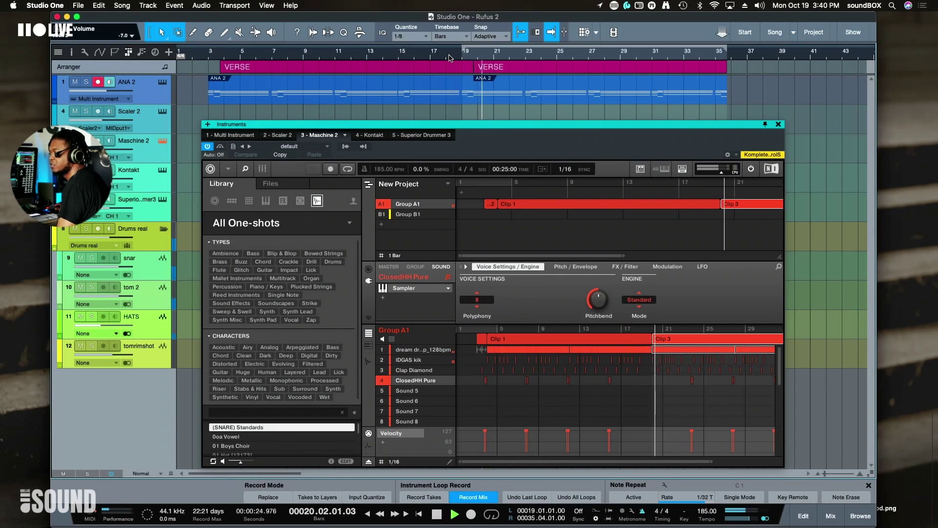
pyautogui.click(711, 463)
pyautogui.moveTo(711, 463); pyautogui.dragTo(771, 462)
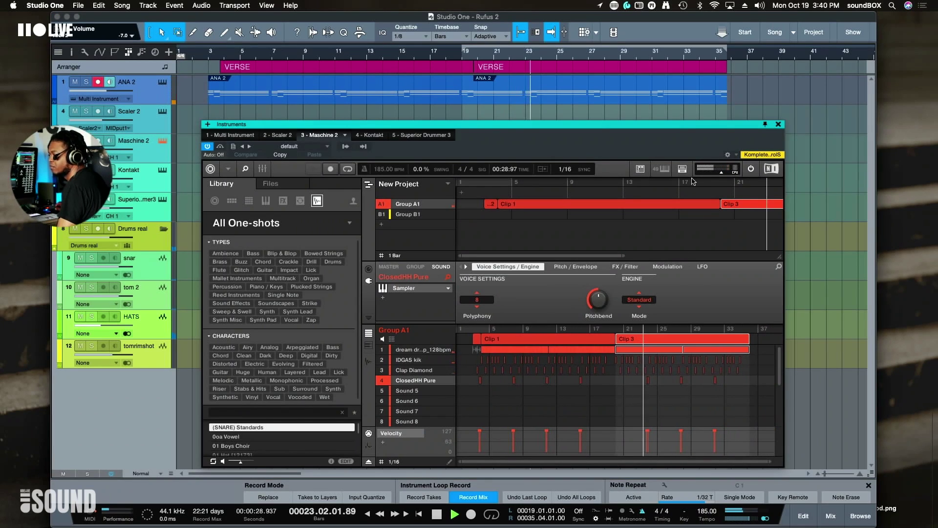
pyautogui.click(779, 125)
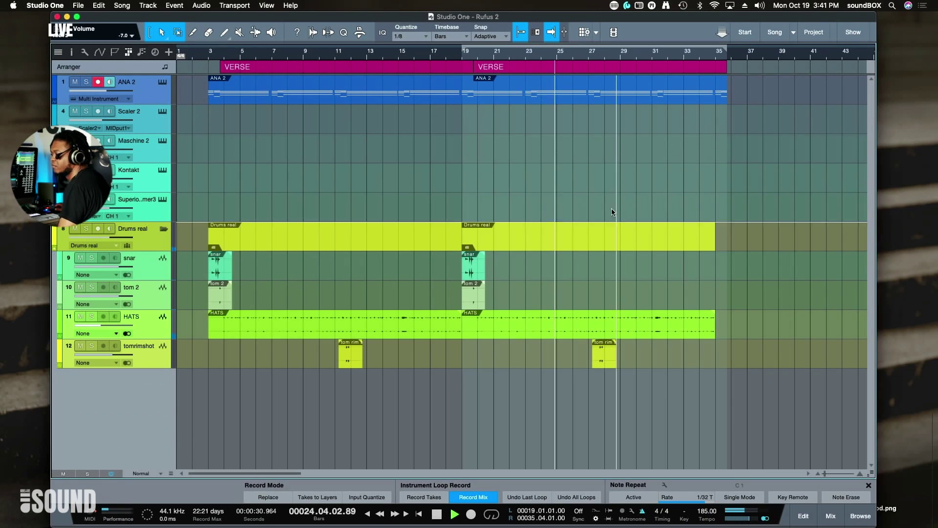
# Reduce the track height to Small and open the Kontakt instrument above the arrangement
pyautogui.hotkey('shift', 'w')
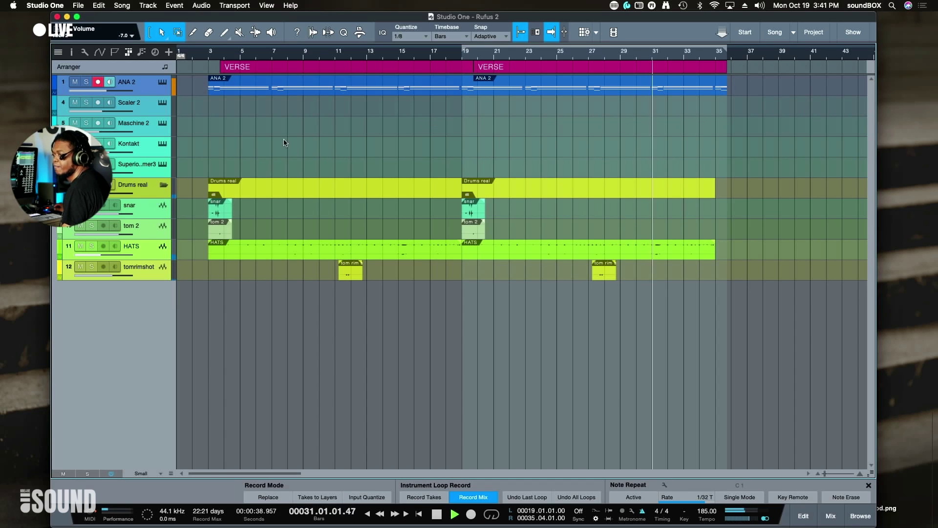
pyautogui.click(160, 142)
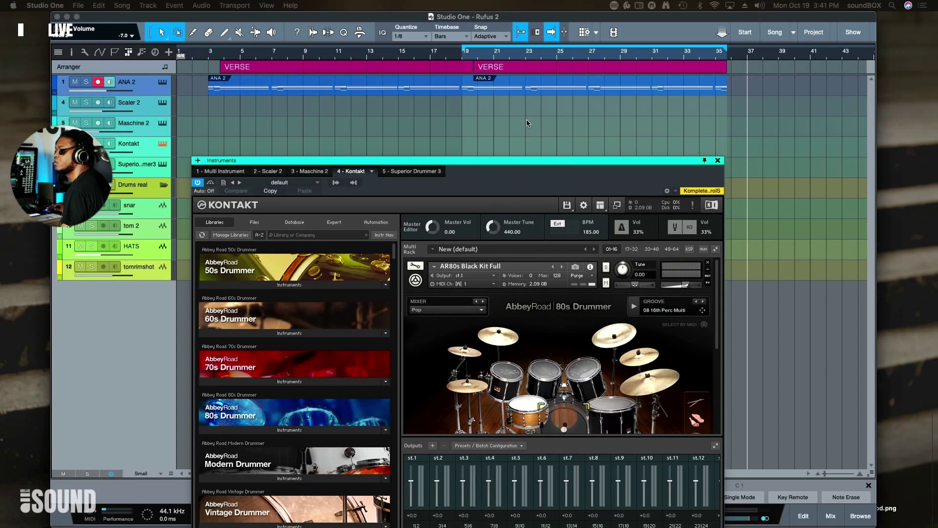
pyautogui.moveTo(465, 165); pyautogui.dragTo(476, 88)
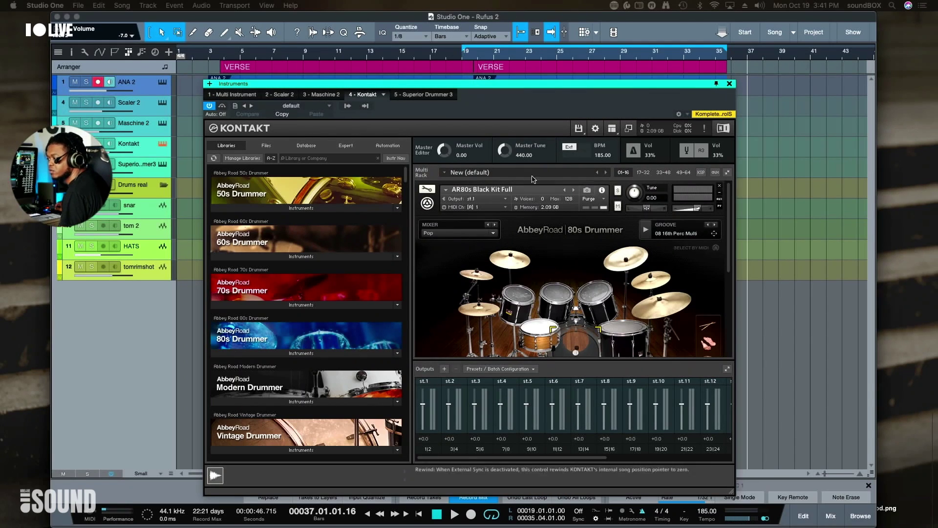
# Look over the 80s Drummer kit controls and go through the Kontakt library list for a new instrument
pyautogui.scroll(-5, 530, 328)
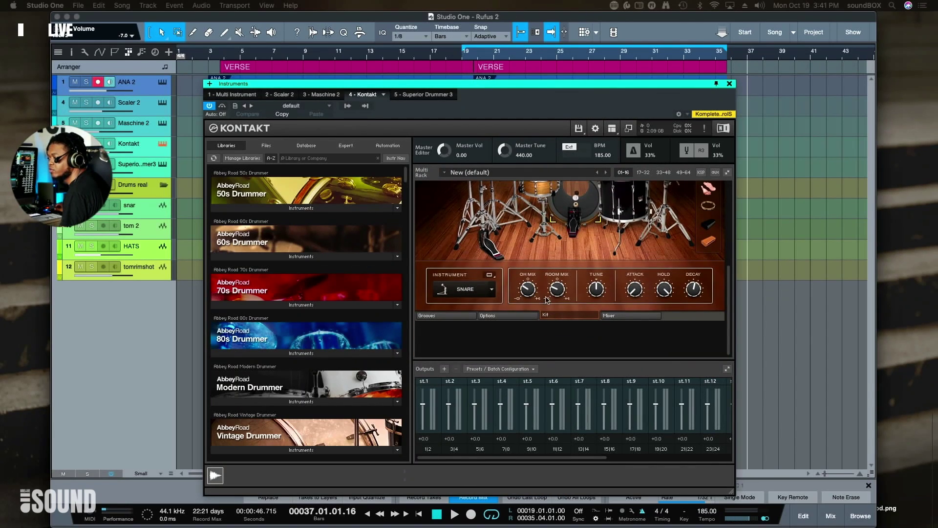
pyautogui.scroll(-5, 327, 251)
pyautogui.scroll(2, 325, 259)
pyautogui.scroll(-5, 322, 269)
pyautogui.scroll(-15, 322, 269)
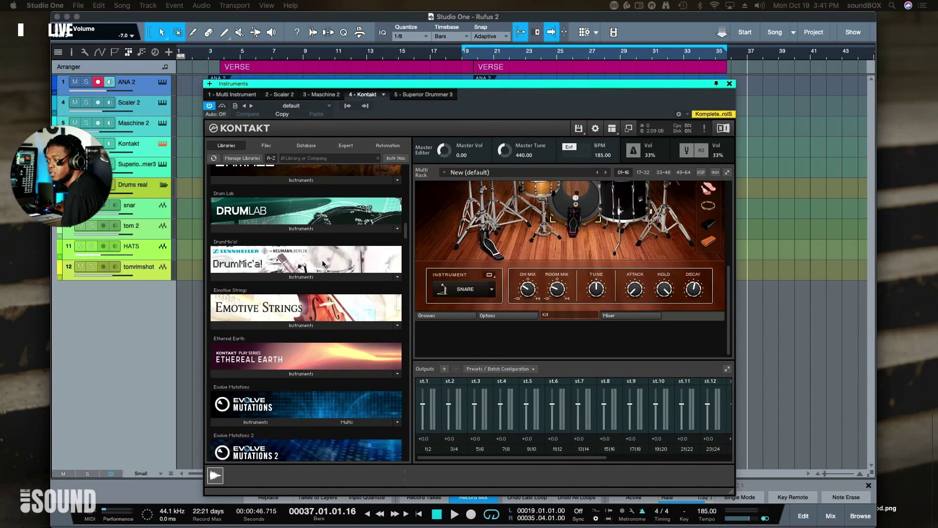
pyautogui.scroll(-20, 320, 262)
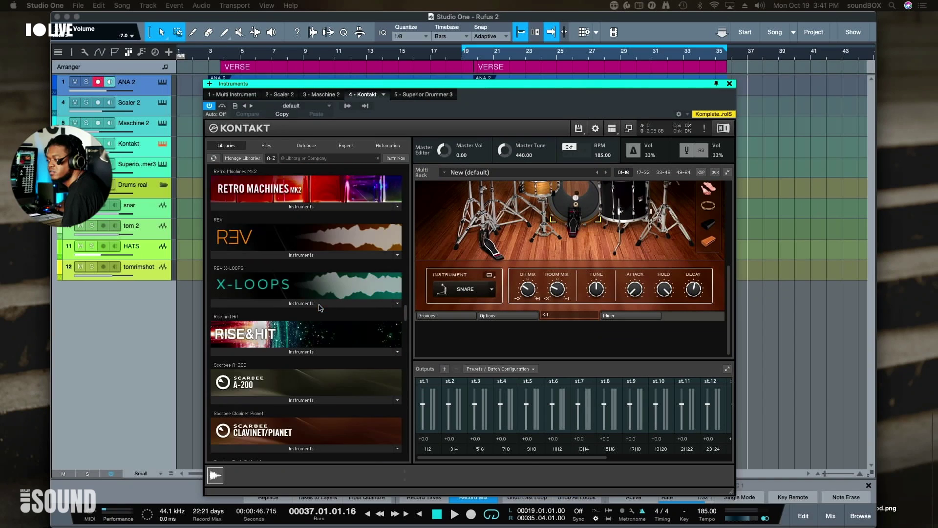
pyautogui.scroll(-15, 327, 308)
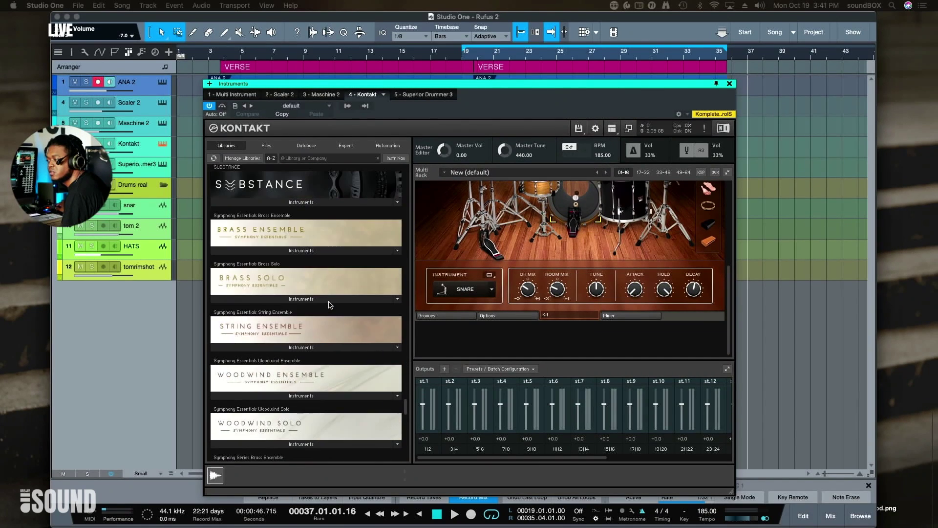
pyautogui.scroll(5, 329, 306)
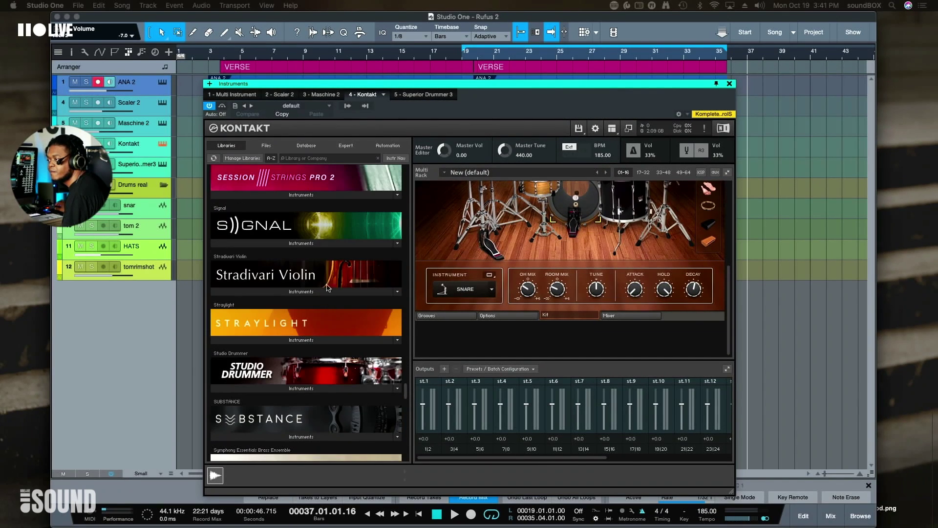
# Filter the Kontakt libraries by "guit", list the Picked Acoustic instruments and select Picked Acoustic.nki
pyautogui.click(307, 158)
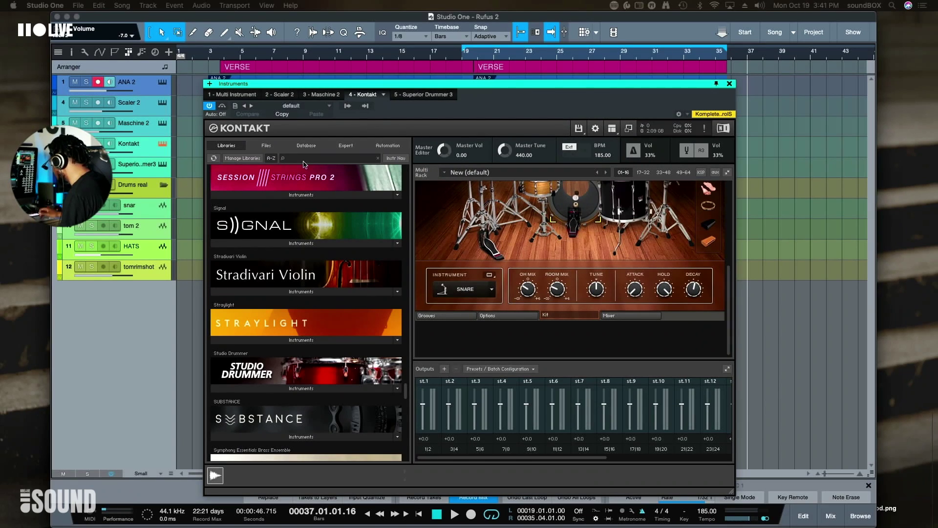
pyautogui.write('guit')
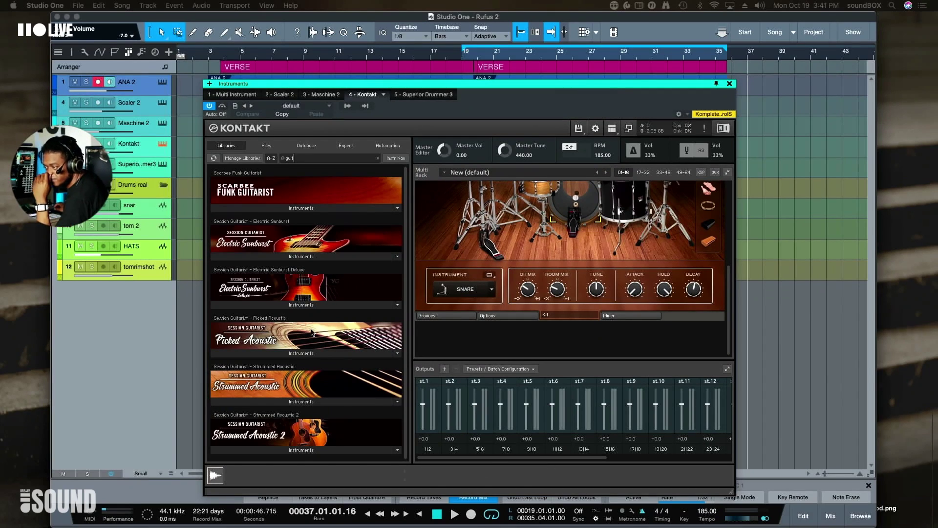
pyautogui.click(309, 352)
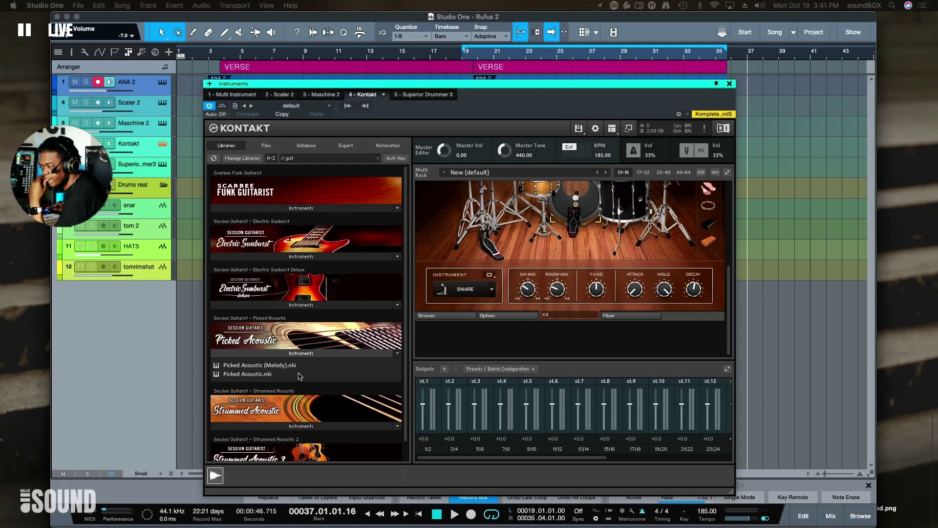
pyautogui.click(300, 375)
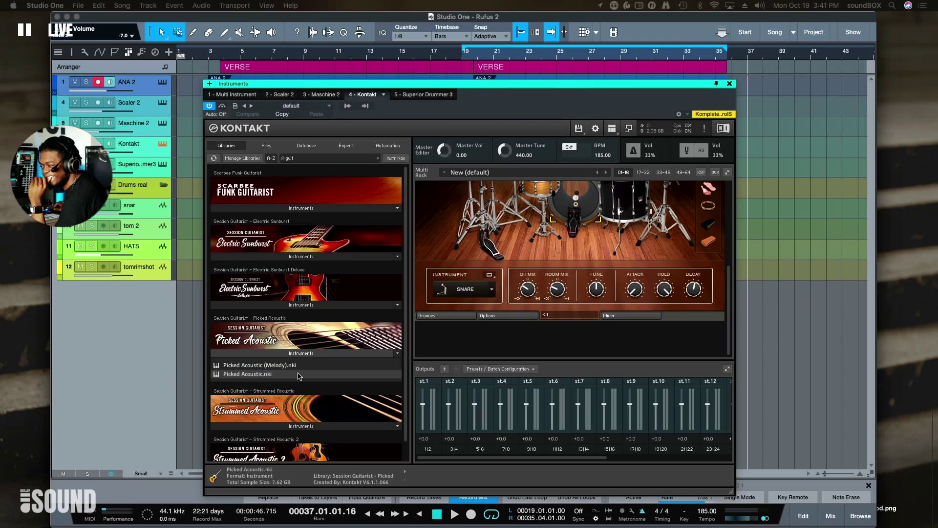
# Check which instruments the Electric Sunburst Deluxe, Electric Sunburst and Scarbee Funk Guitarist libraries contain
pyautogui.scroll(-1, 299, 376)
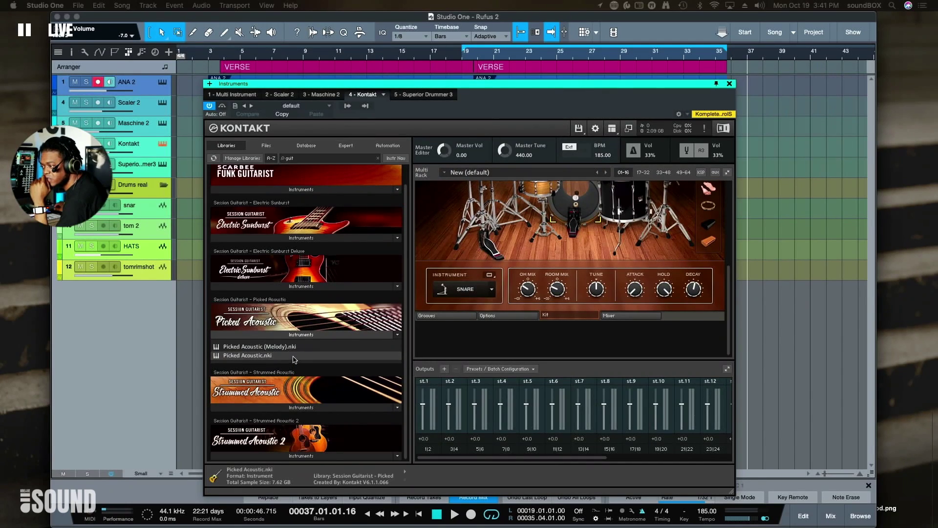
pyautogui.click(301, 287)
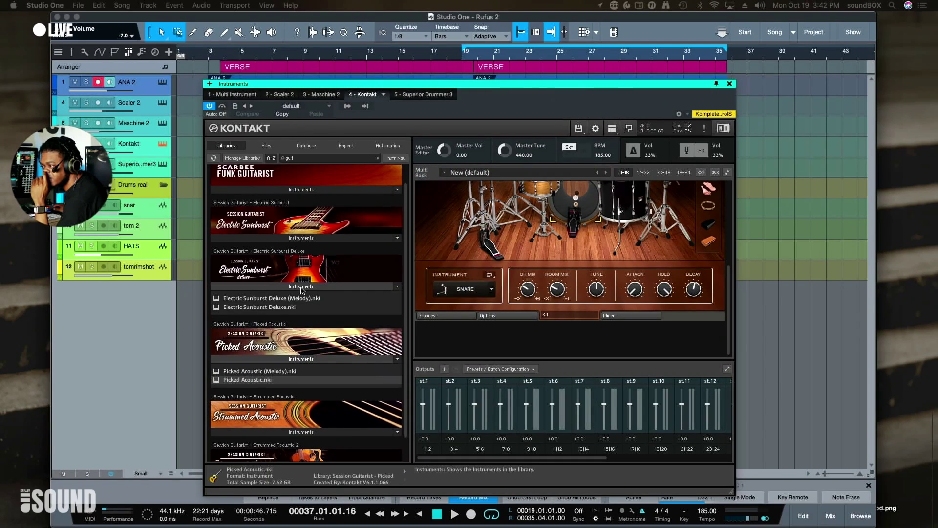
pyautogui.click(283, 238)
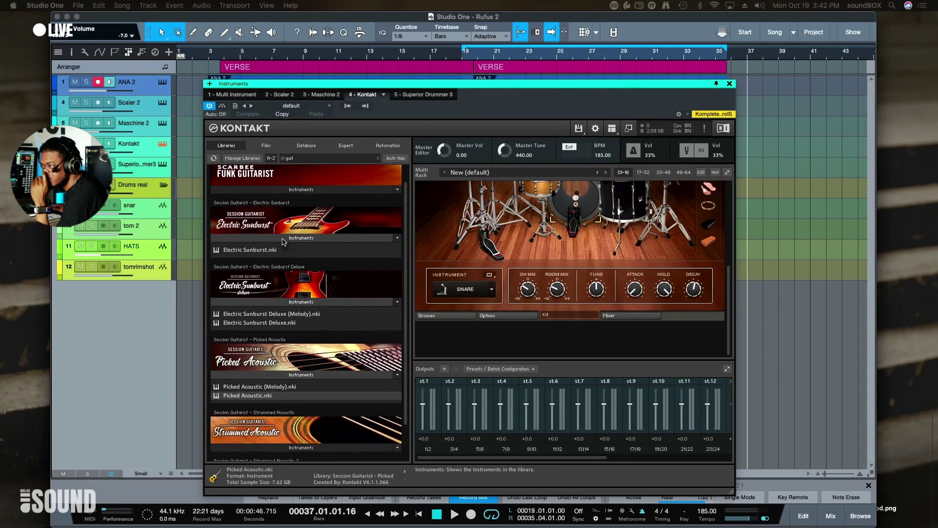
pyautogui.click(283, 239)
pyautogui.scroll(1, 283, 241)
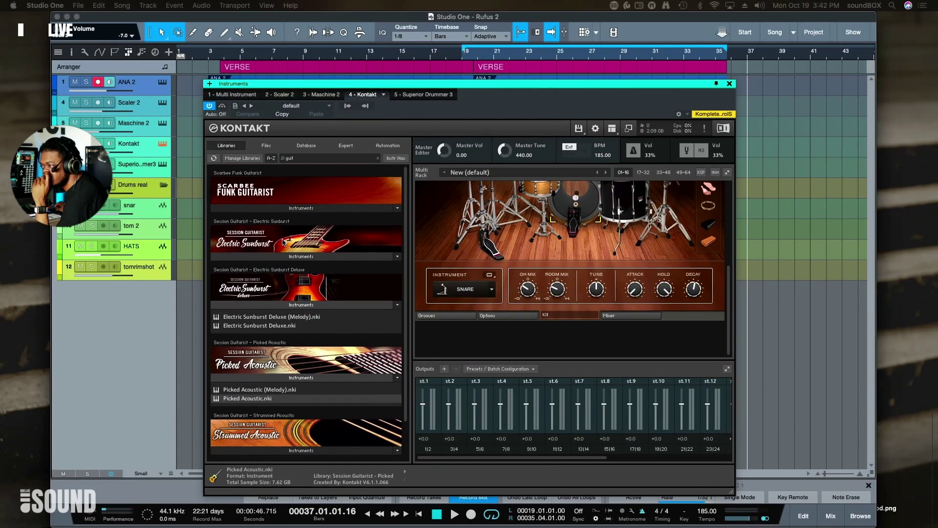
pyautogui.click(274, 209)
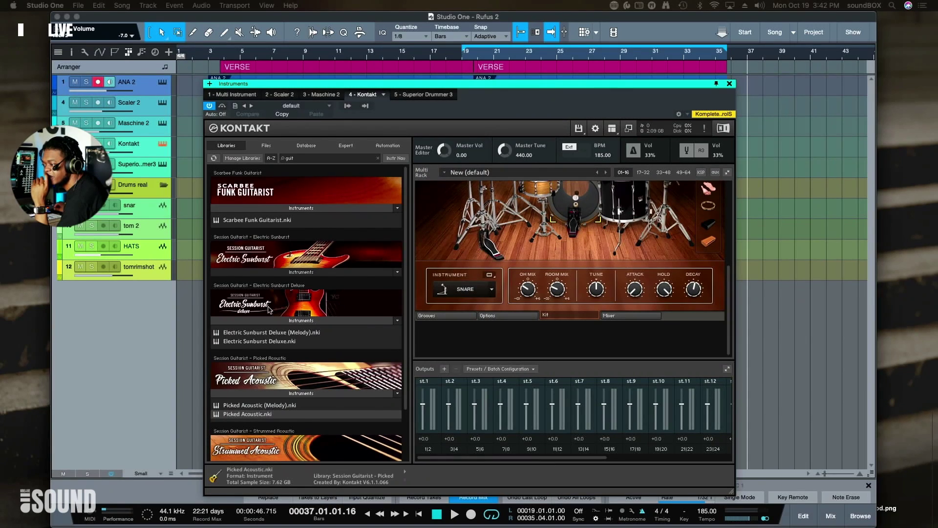
pyautogui.scroll(-3, 272, 274)
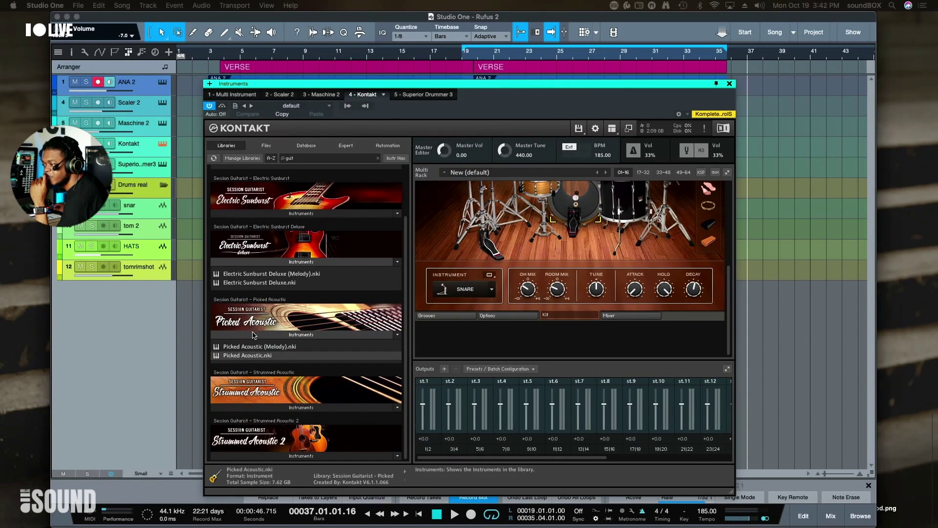
# Load Picked Acoustic.nki into the Kontakt rack and minimize the AR80s Black Kit Full instrument above it
pyautogui.doubleClick(275, 355)
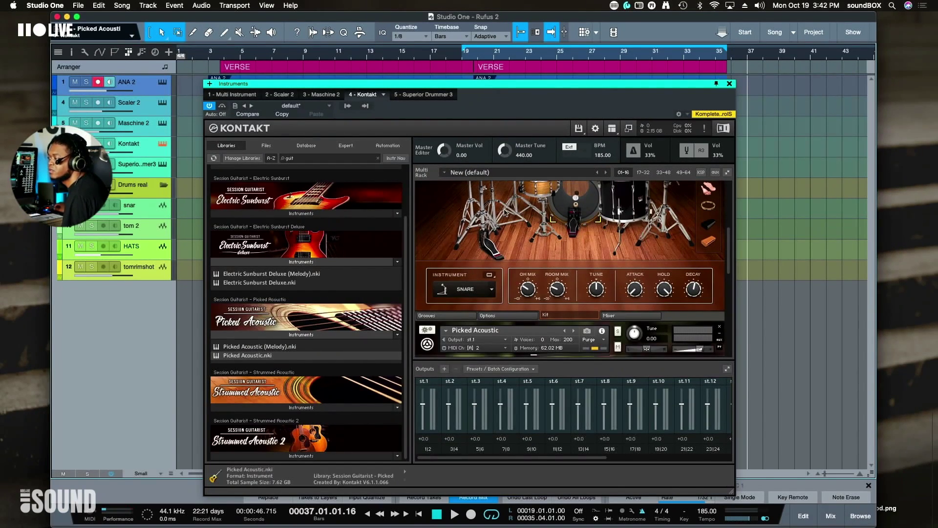
pyautogui.scroll(3, 510, 211)
pyautogui.click(428, 204)
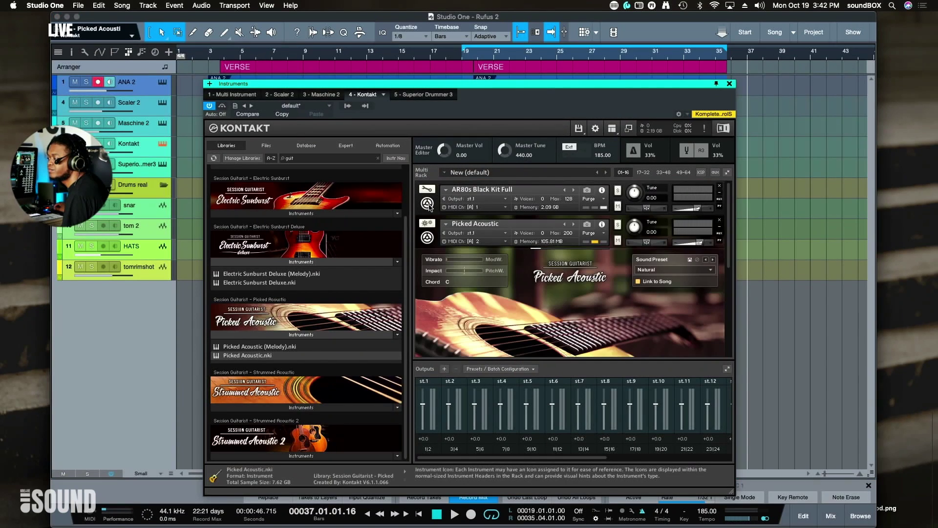
pyautogui.scroll(-3, 506, 293)
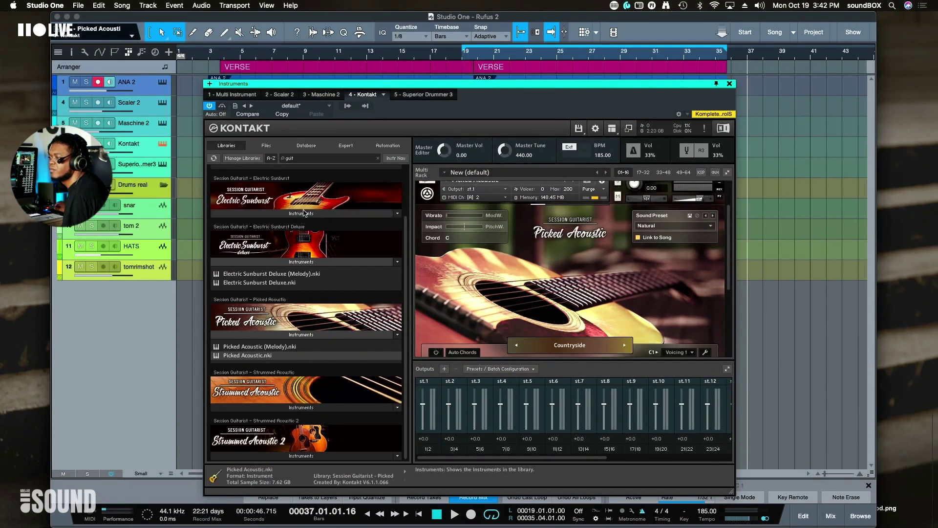
# Duplicate the Kontakt track, enlarge the Kontakt 2 copy and set its MIDI channel to CH 2
pyautogui.click(153, 154)
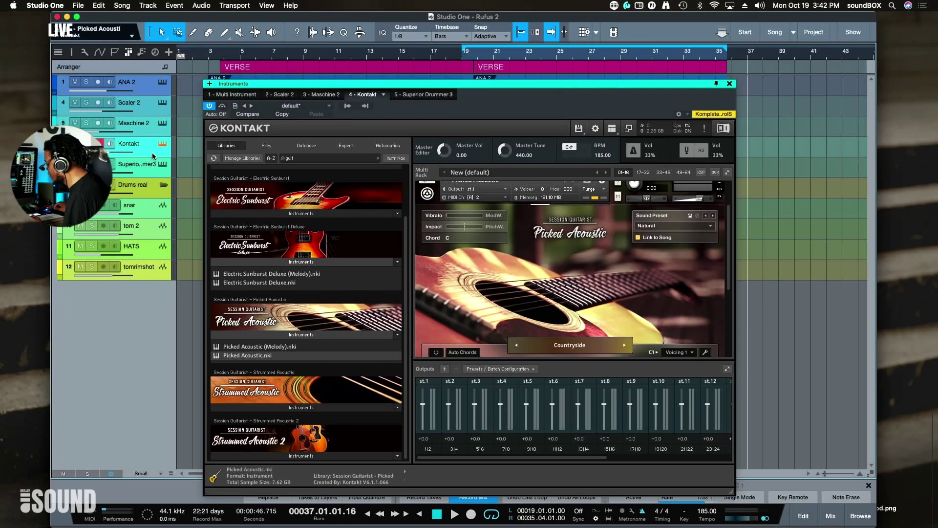
pyautogui.hotkey('shift', 'd')
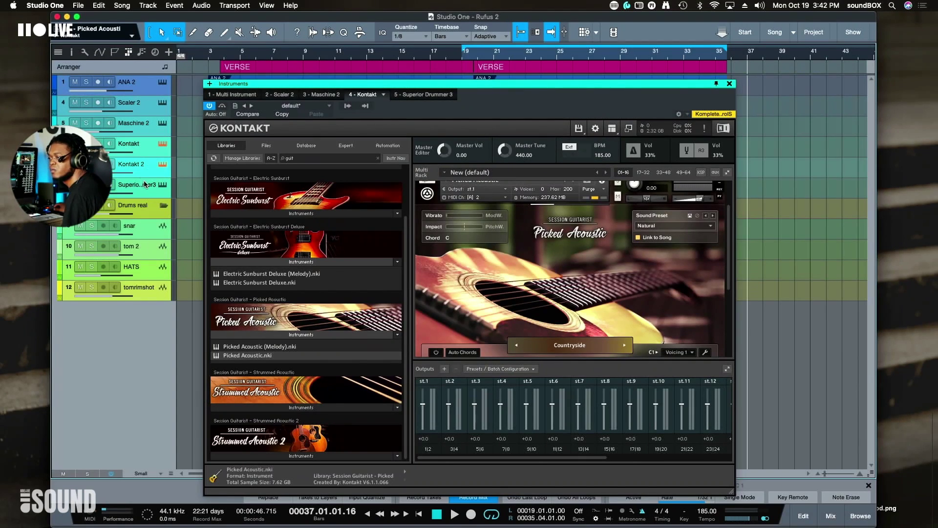
pyautogui.moveTo(144, 178); pyautogui.dragTo(143, 224)
pyautogui.click(120, 182)
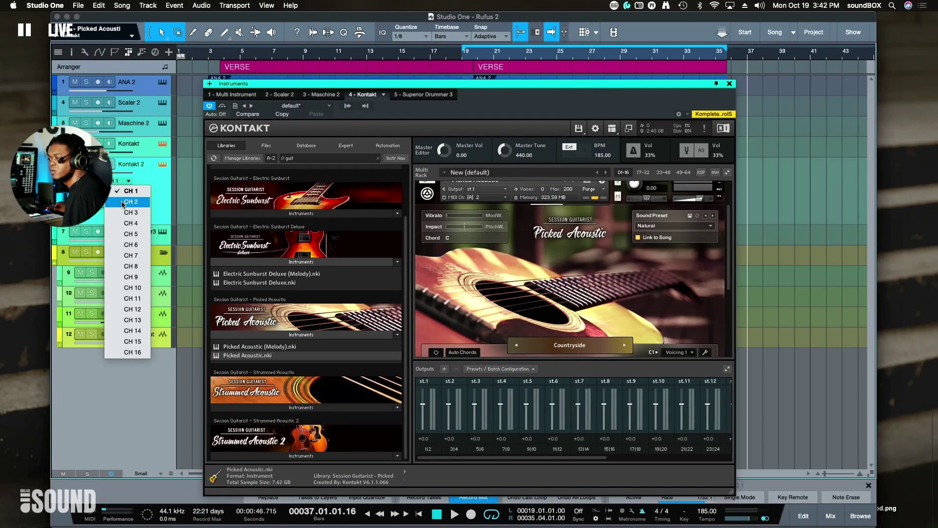
pyautogui.click(131, 202)
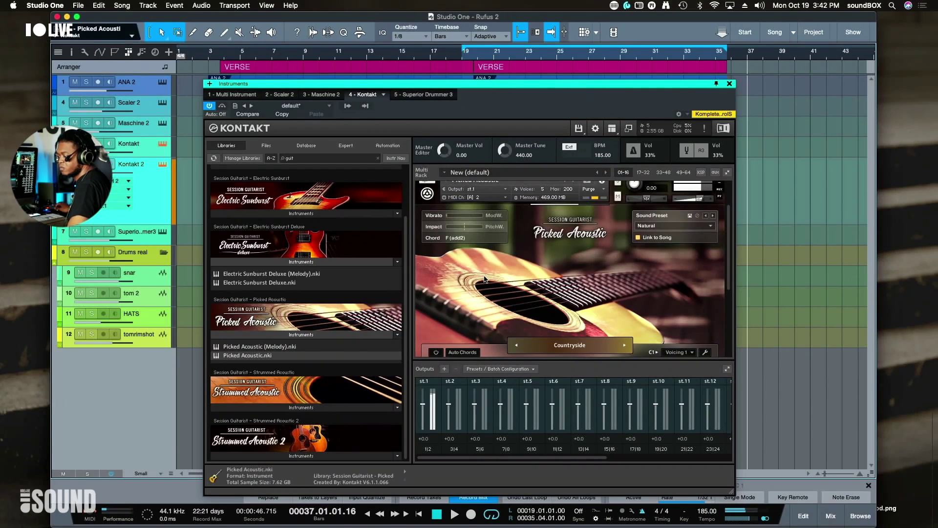
# Browse the song presets of Picked Acoustic and close the song browser without loading another song
pyautogui.scroll(-3, 498, 287)
pyautogui.scroll(-3, 497, 286)
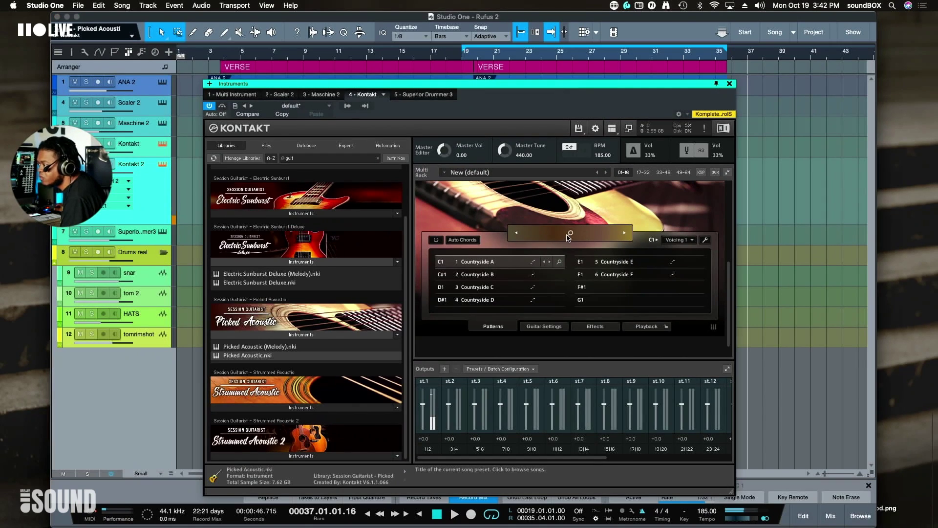
pyautogui.click(550, 234)
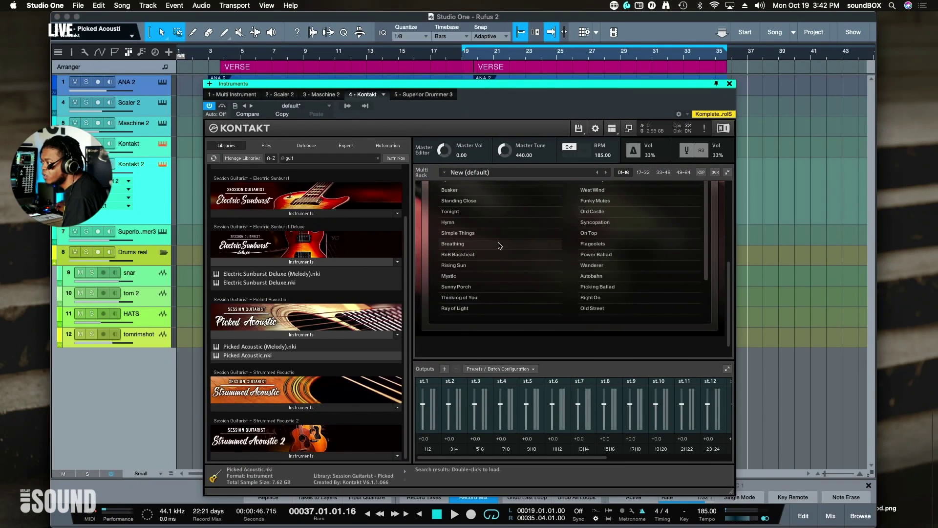
pyautogui.scroll(3, 496, 245)
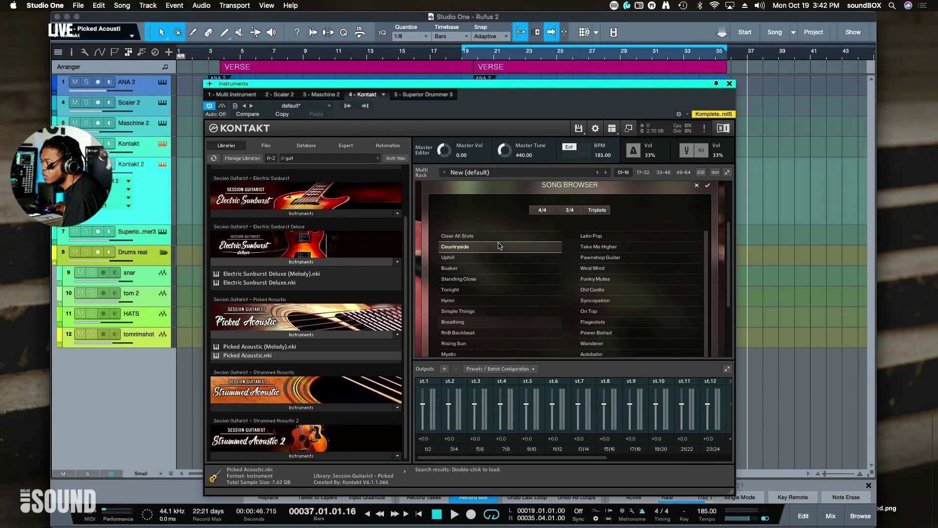
pyautogui.click(694, 184)
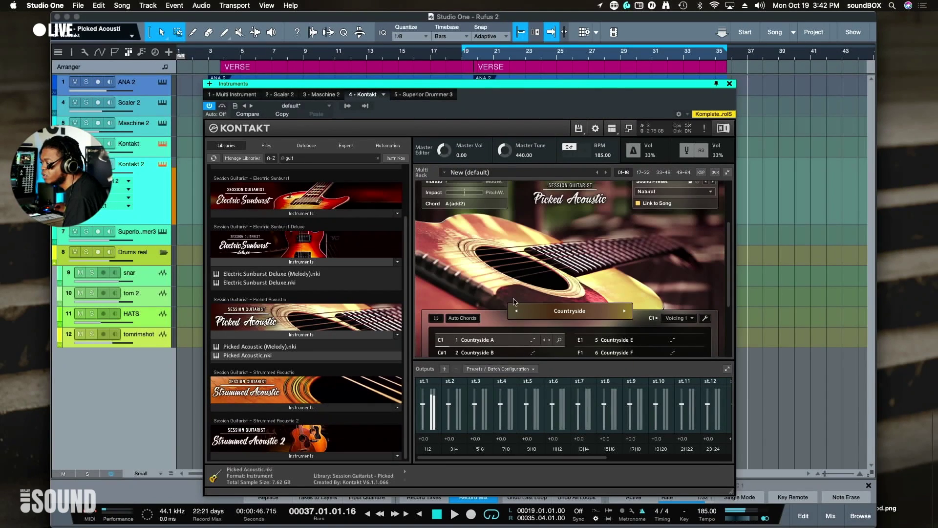
# Audition several Busker patterns in Picked Acoustic's pattern browser and load Busker F Mtd into the C1 slot
pyautogui.scroll(-1, 522, 326)
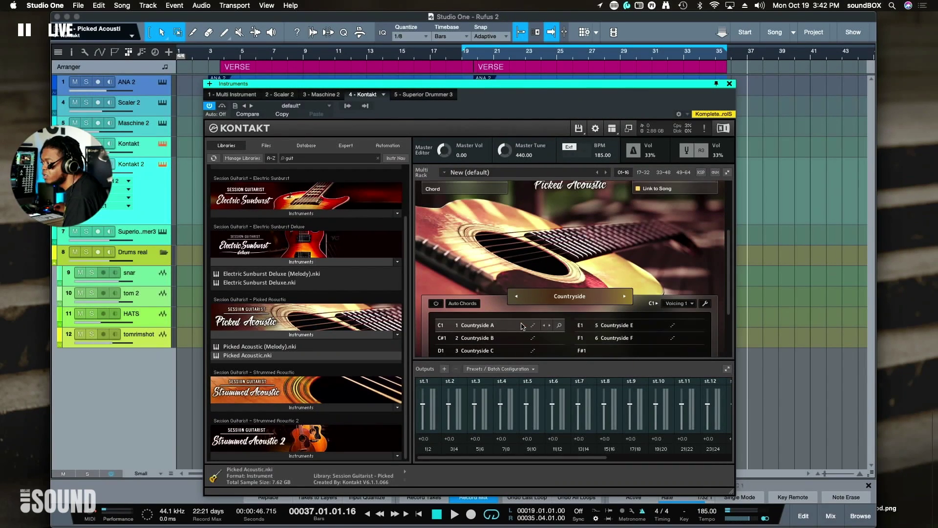
pyautogui.scroll(-1, 551, 326)
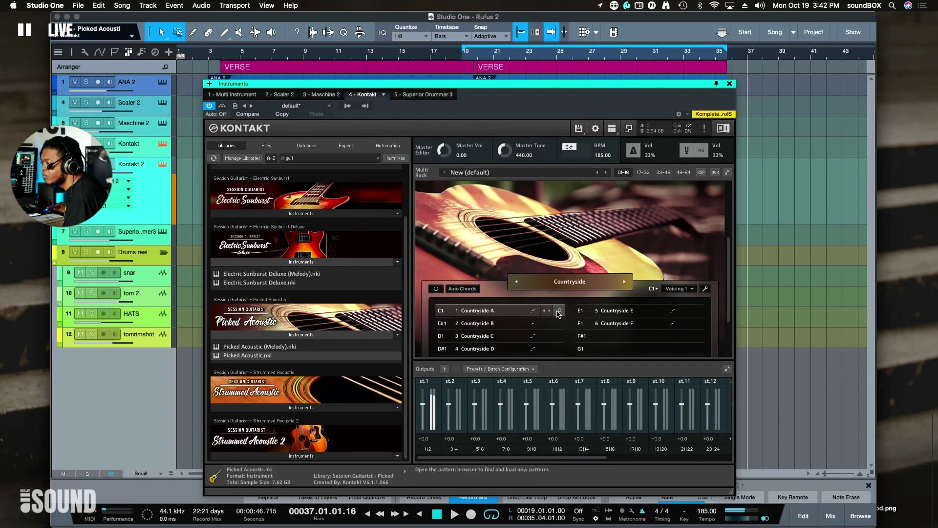
pyautogui.click(559, 311)
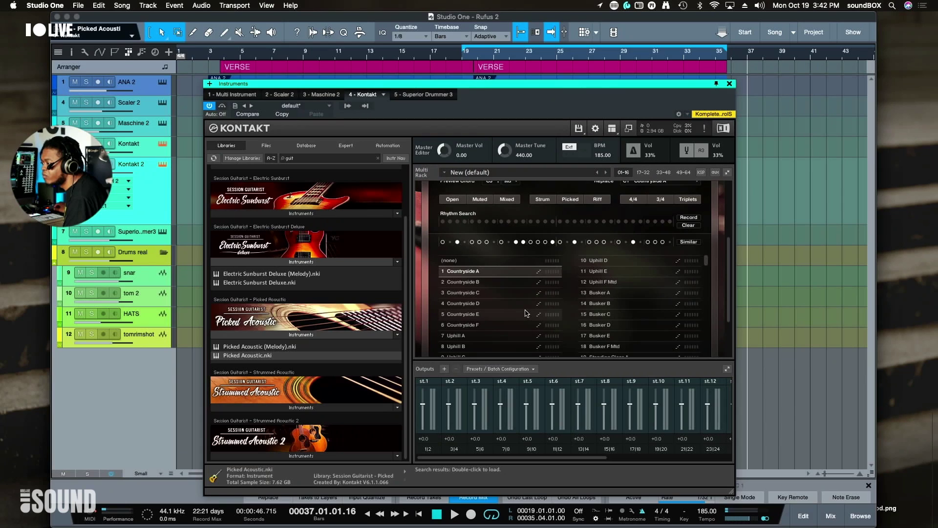
pyautogui.scroll(-3, 527, 313)
pyautogui.scroll(2, 645, 285)
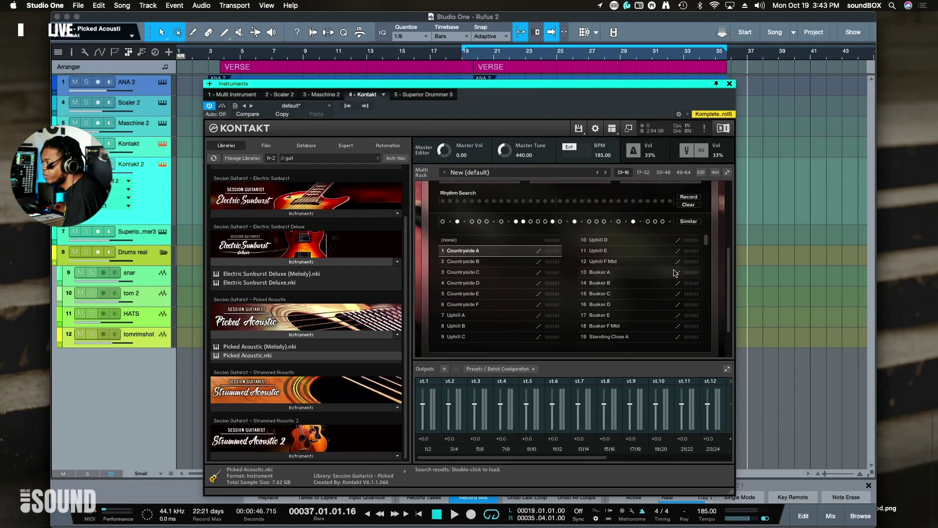
pyautogui.click(645, 282)
pyautogui.click(635, 293)
pyautogui.click(628, 304)
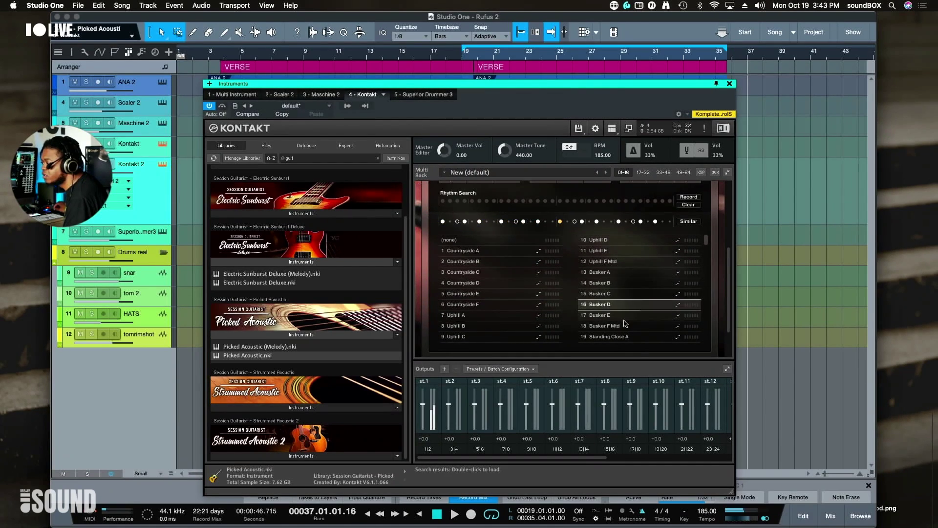
pyautogui.click(623, 326)
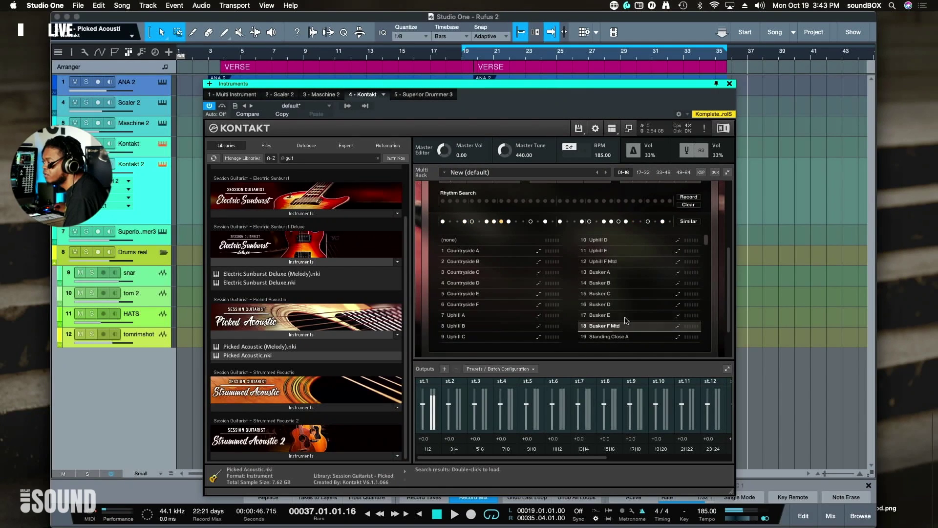
pyautogui.scroll(2, 650, 293)
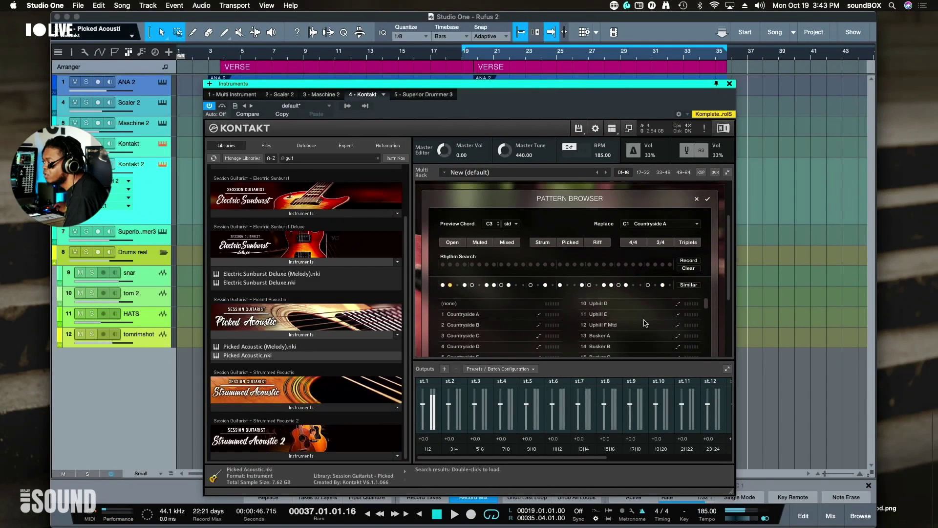
pyautogui.click(707, 199)
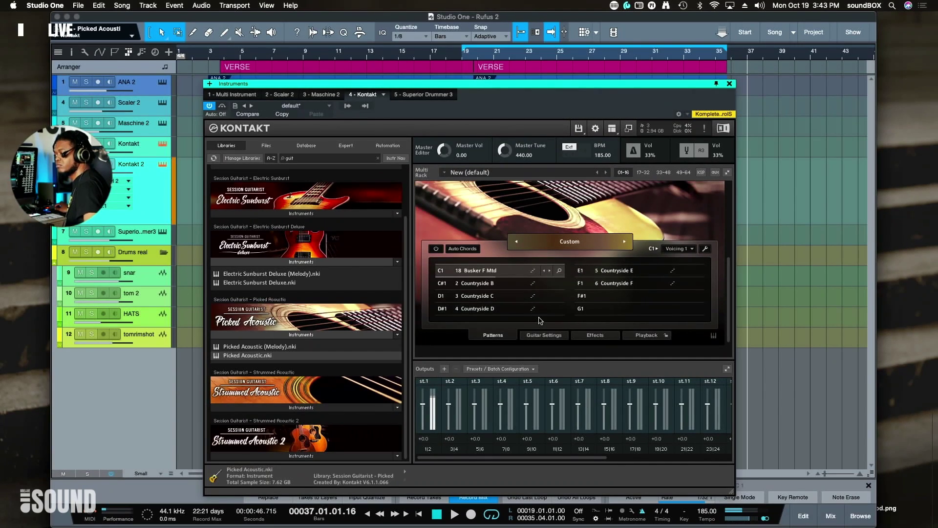
# Replace the loaded guitar with Picked Acoustic (Melody).nki, discarding its changes, and select the Muted articulation
pyautogui.click(284, 347)
pyautogui.moveTo(284, 347); pyautogui.dragTo(568, 309)
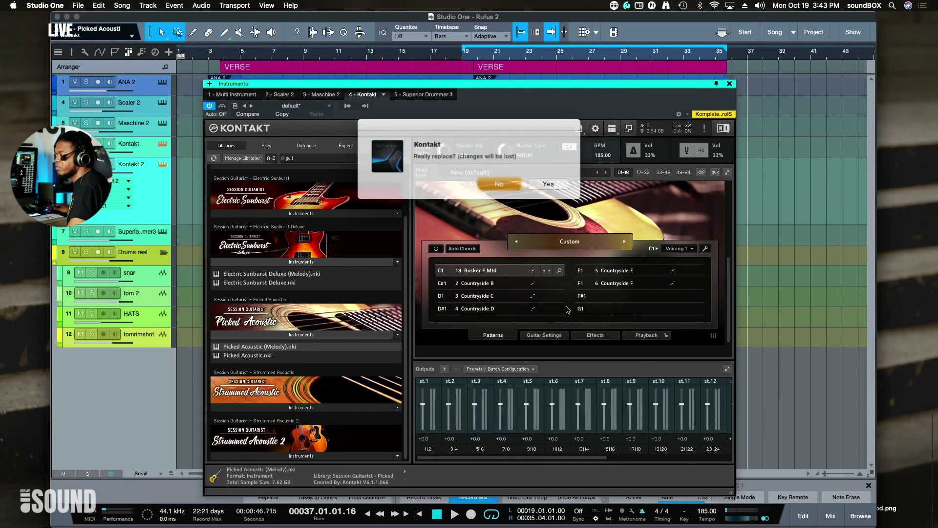
pyautogui.click(528, 181)
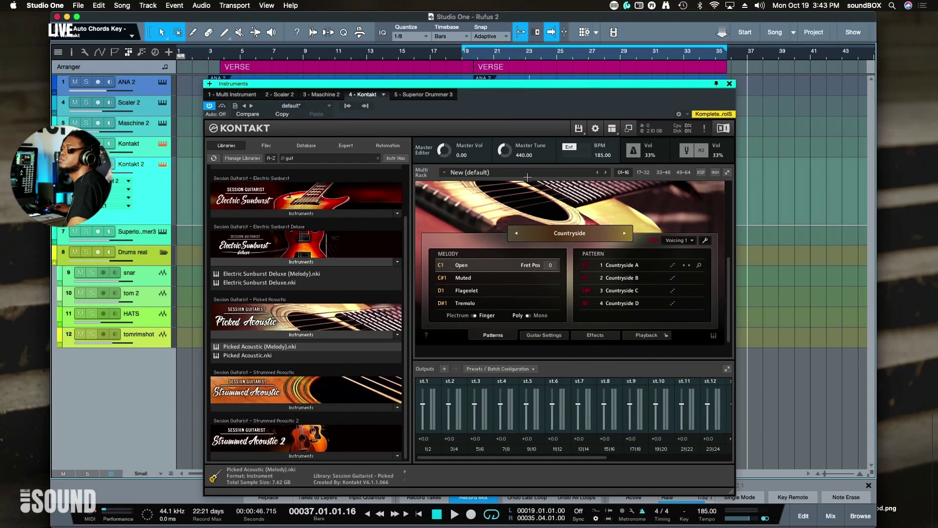
pyautogui.click(494, 278)
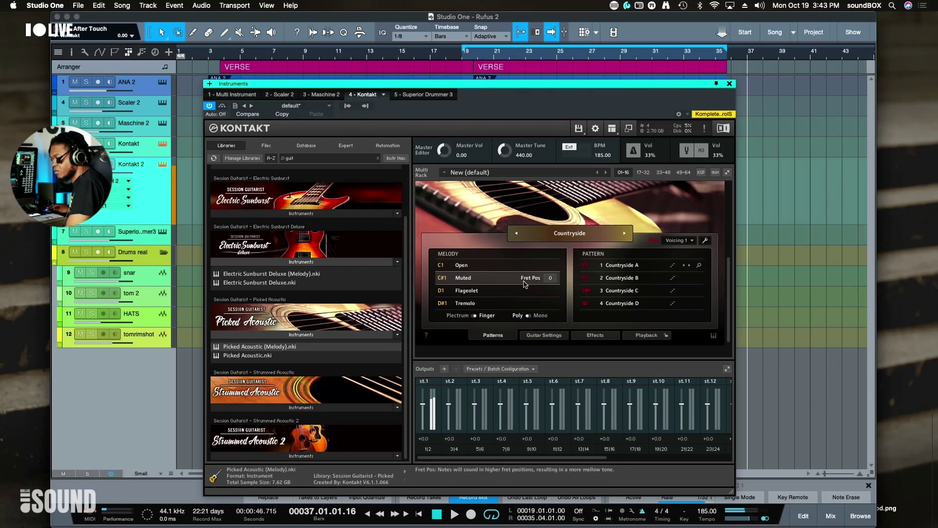
# Set the guitar's plate reverb to a pre-delay of about 32 ms and a decay time of about 1.8k ms
pyautogui.click(604, 336)
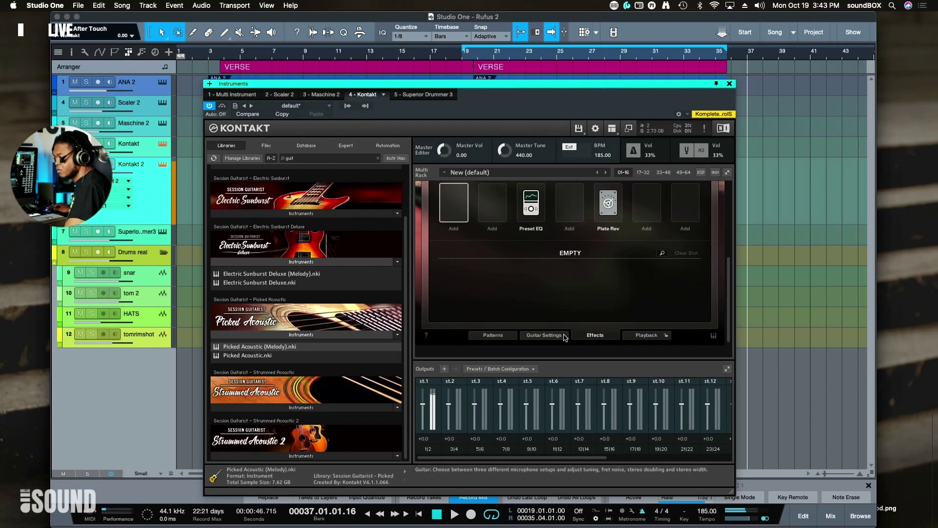
pyautogui.click(610, 207)
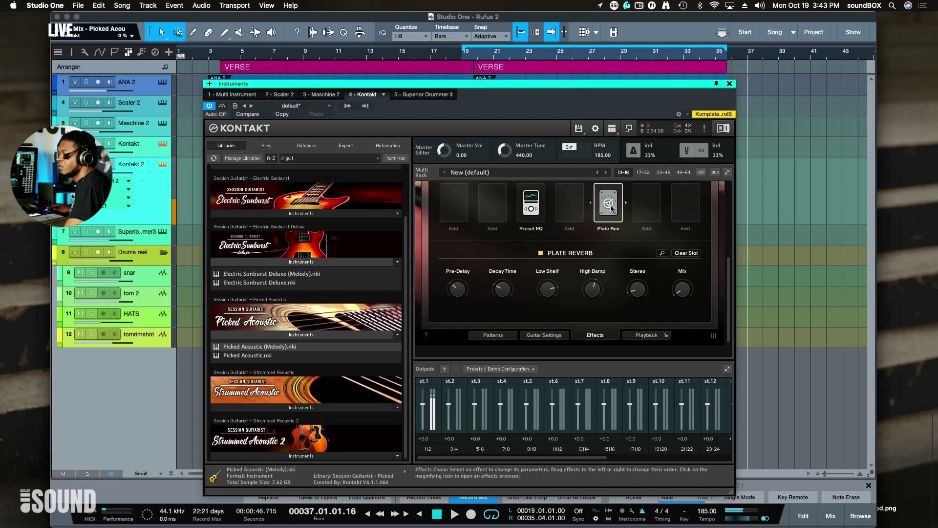
pyautogui.moveTo(471, 296); pyautogui.dragTo(460, 310)
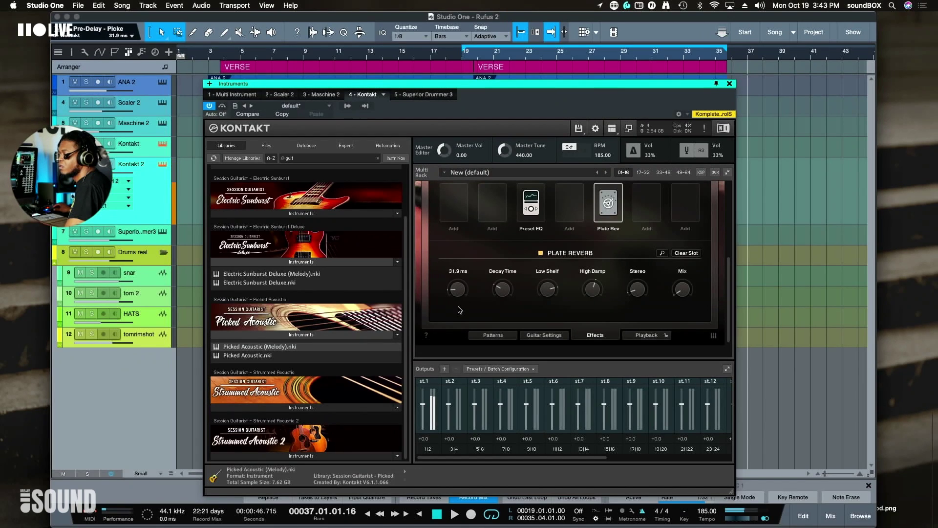
pyautogui.moveTo(515, 293); pyautogui.dragTo(504, 297)
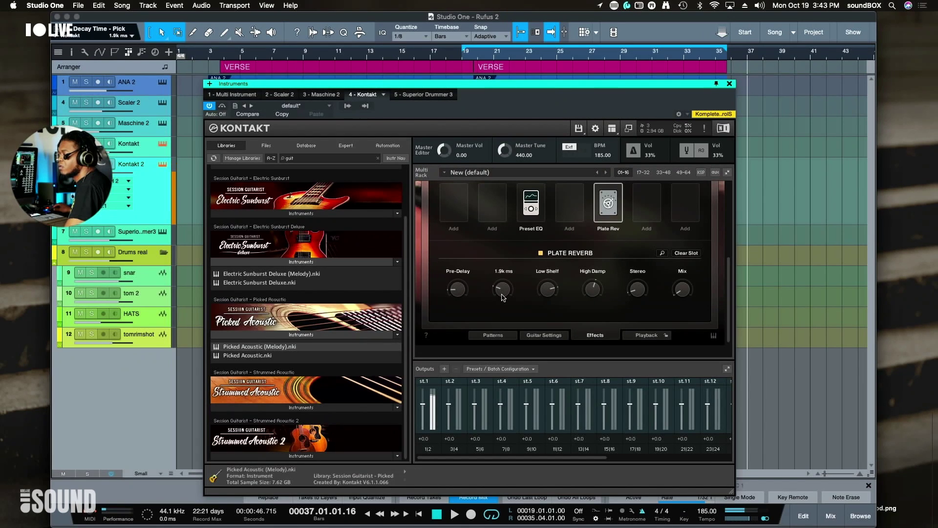
# Raise the guitar's velocity reduction to about 75%, compare the microphone setups and choose Dynamic (MS)
pyautogui.click(559, 334)
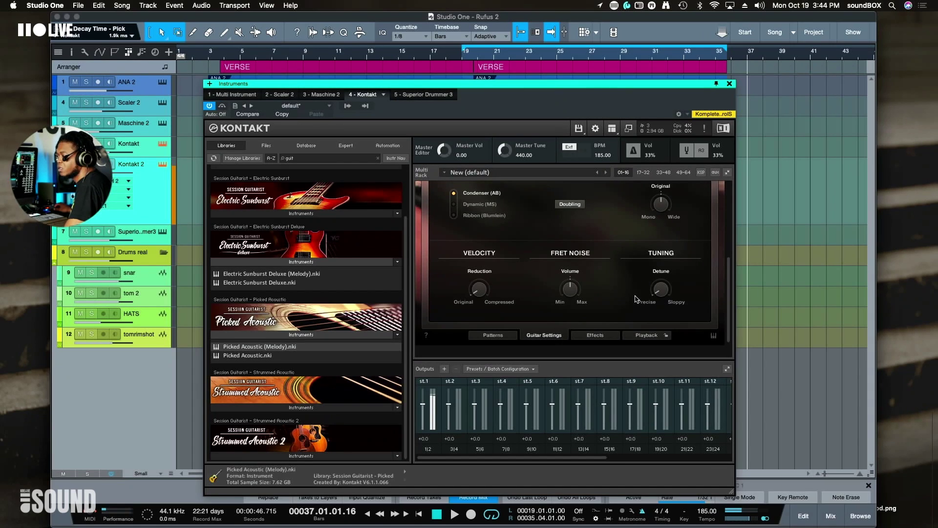
pyautogui.moveTo(482, 278)
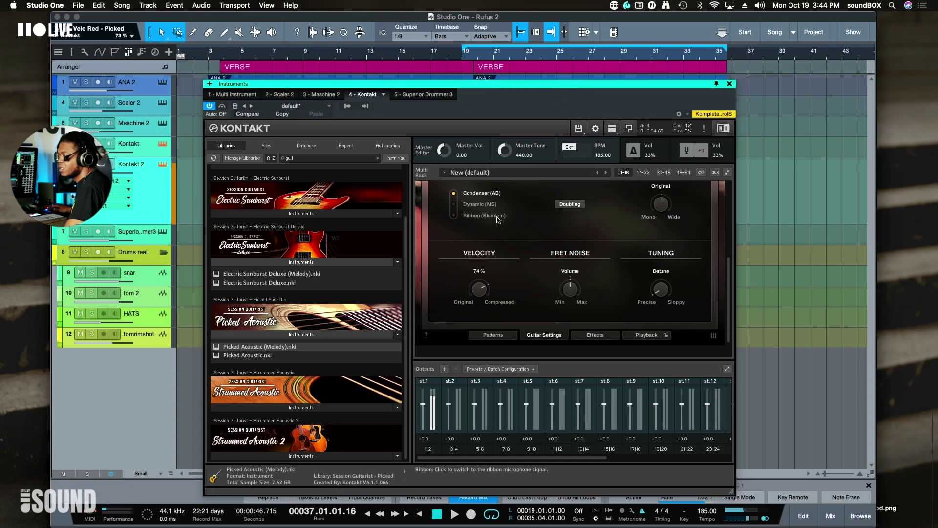
pyautogui.click(454, 204)
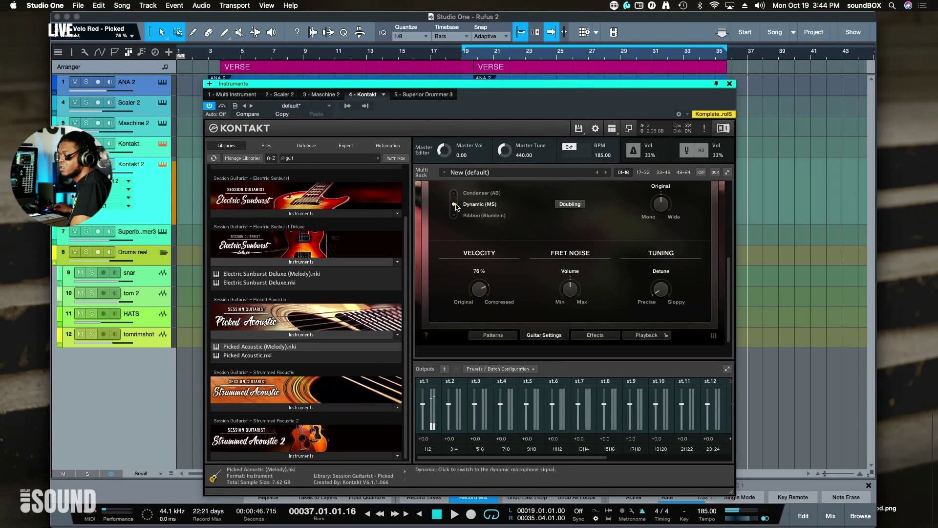
pyautogui.click(454, 215)
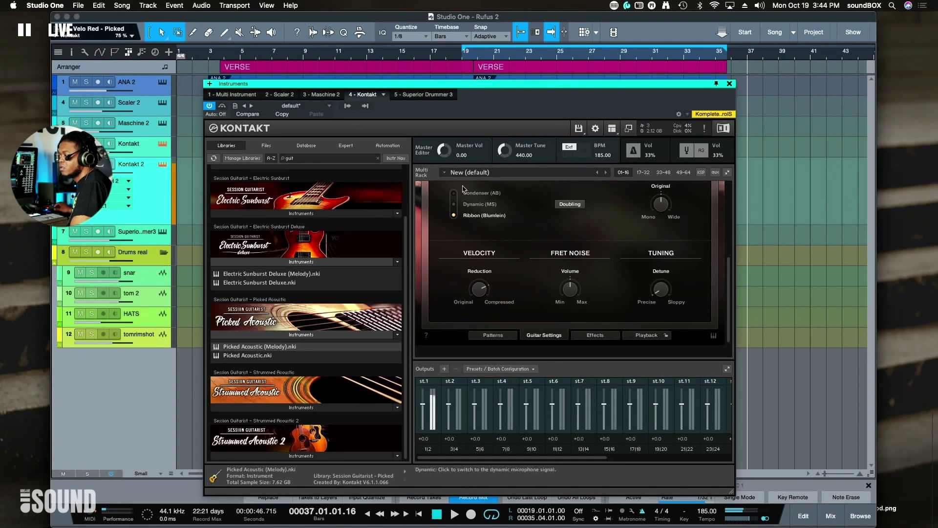
pyautogui.click(454, 205)
# Narrow the guitar's stereo width to 0% while trying its doubling, and leave detune Off
pyautogui.click(576, 206)
pyautogui.moveTo(661, 204); pyautogui.dragTo(647, 228)
pyautogui.moveTo(639, 273); pyautogui.dragTo(665, 173)
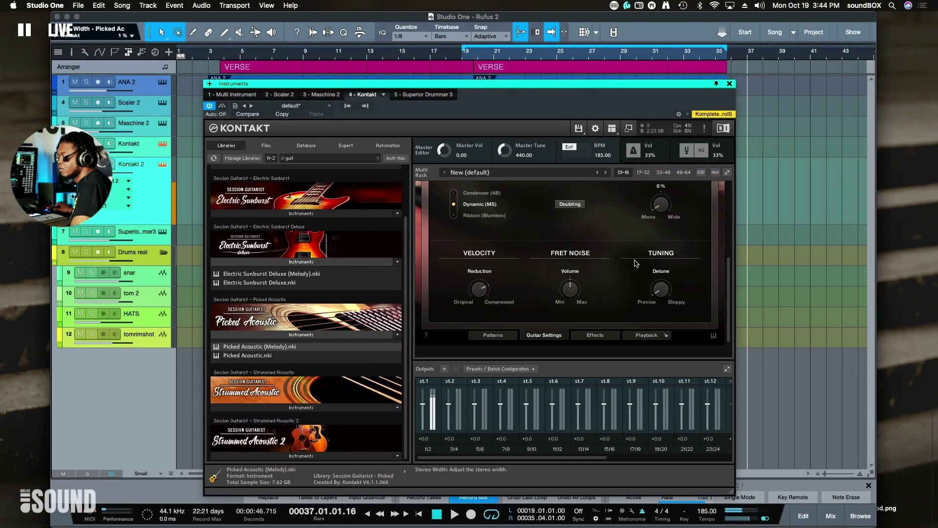
pyautogui.moveTo(661, 289); pyautogui.dragTo(595, 296)
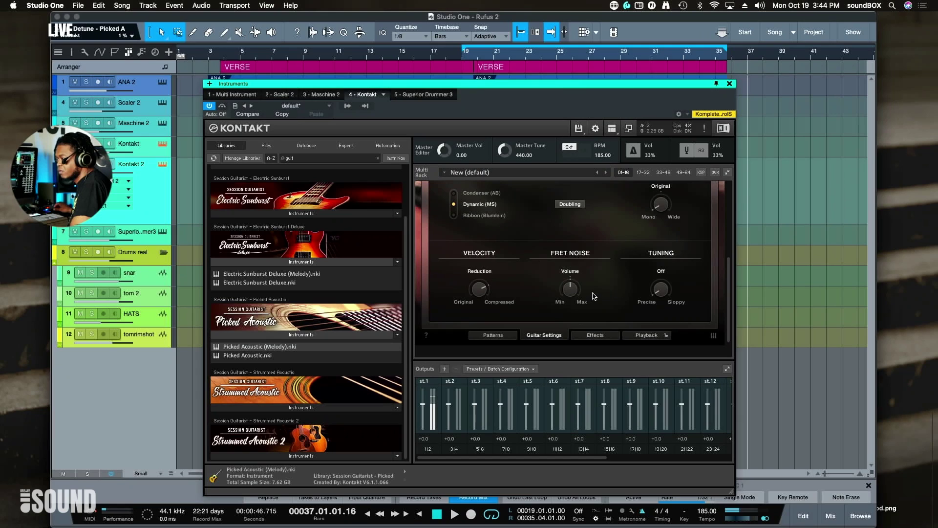
# In the guitar's playback settings, set the timing offset to -21 ms and the latch mode to Stop within 1/8
pyautogui.click(595, 335)
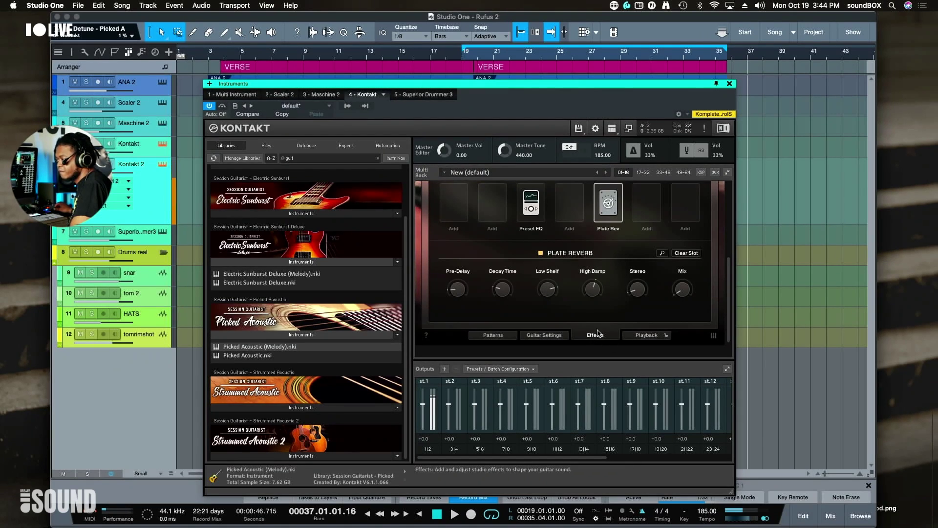
pyautogui.click(644, 337)
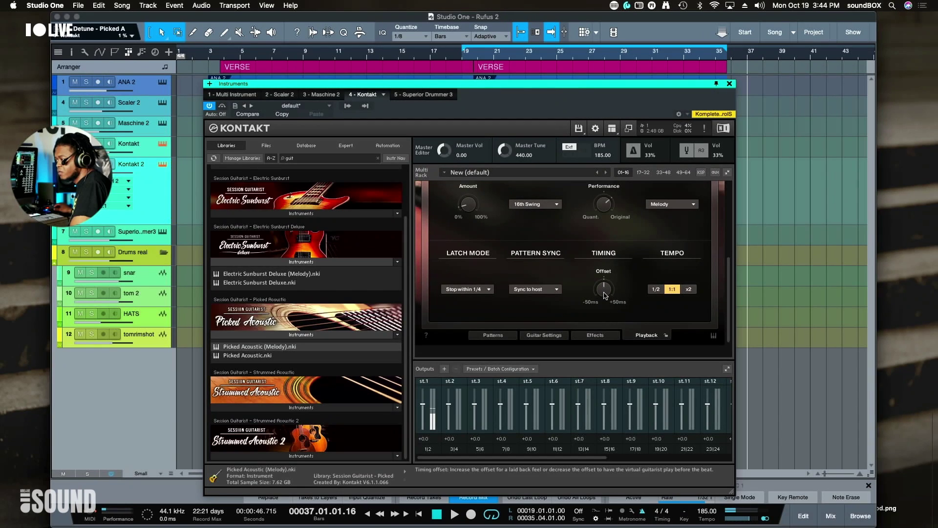
pyautogui.moveTo(606, 292); pyautogui.dragTo(604, 312)
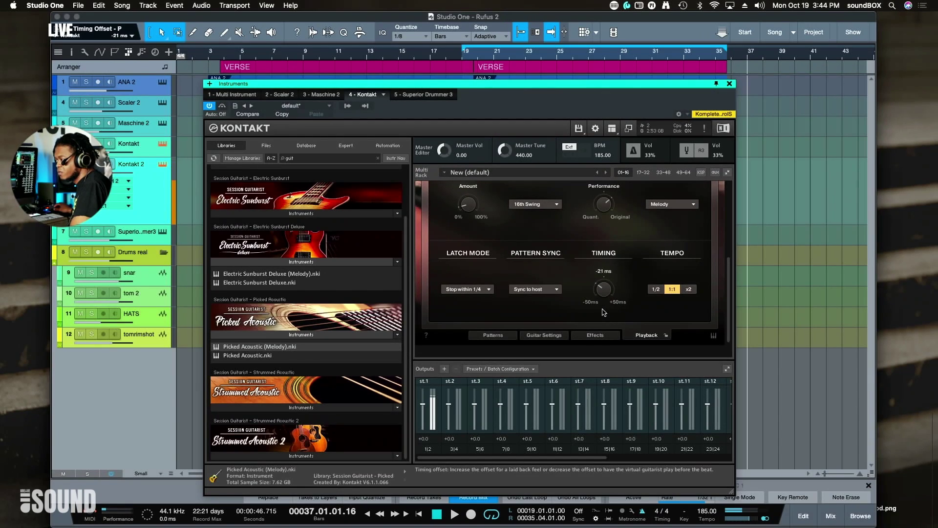
pyautogui.click(482, 290)
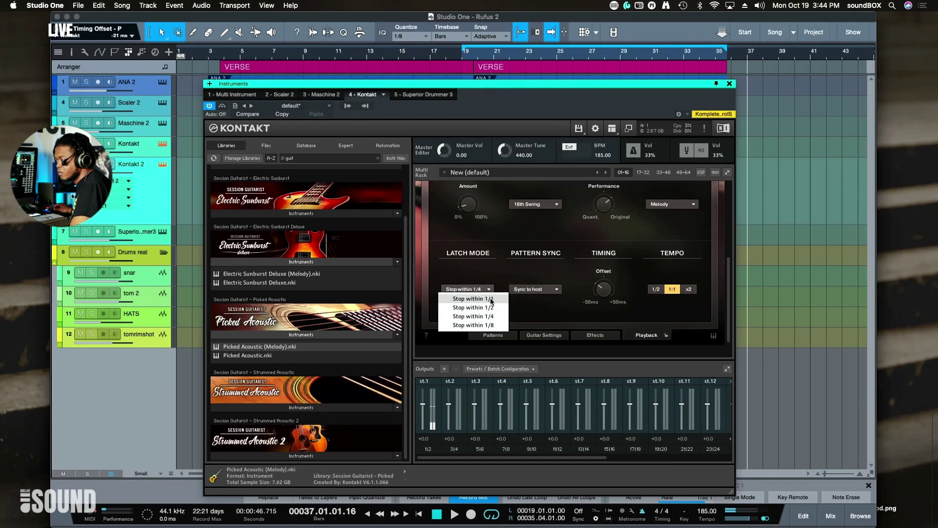
pyautogui.click(491, 300)
pyautogui.click(489, 289)
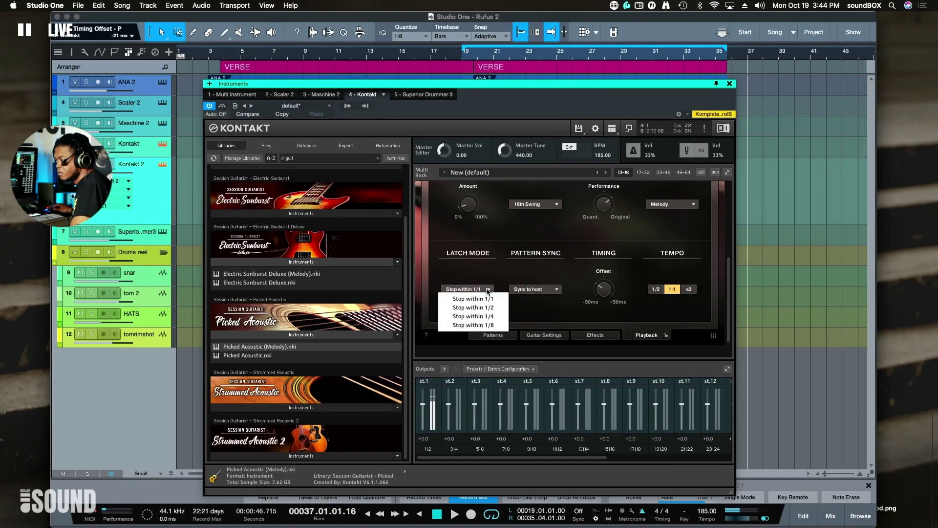
pyautogui.click(497, 325)
# Return to the guitar's patterns and play the song from the second verse to audition the Flageolet articulation
pyautogui.click(503, 337)
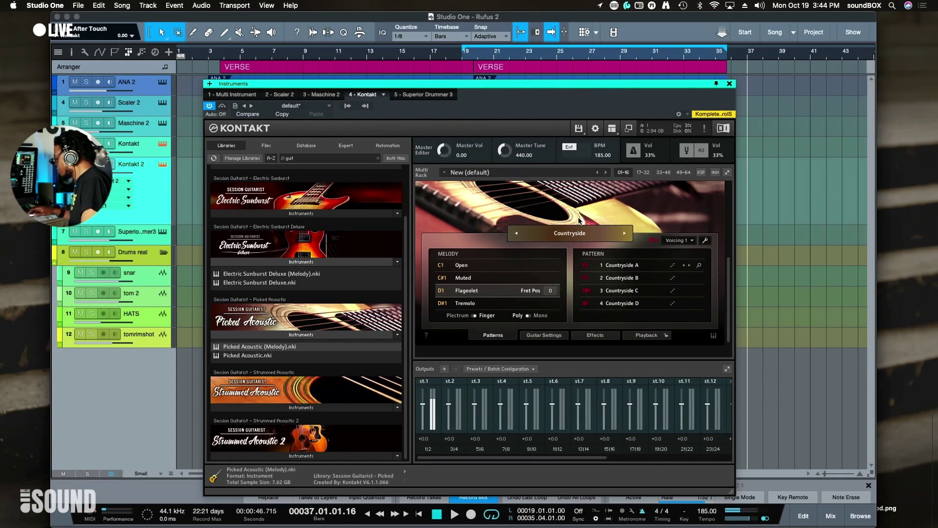
pyautogui.press('space')
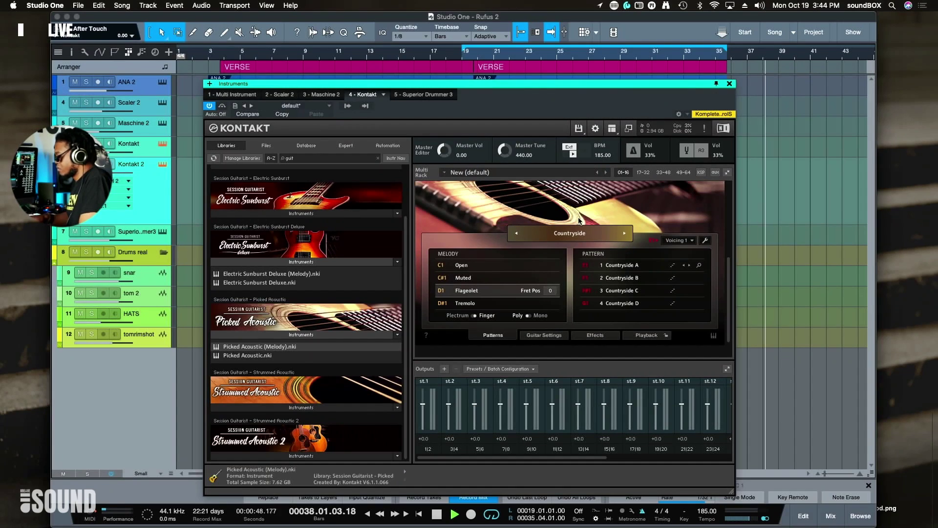
pyautogui.press('space')
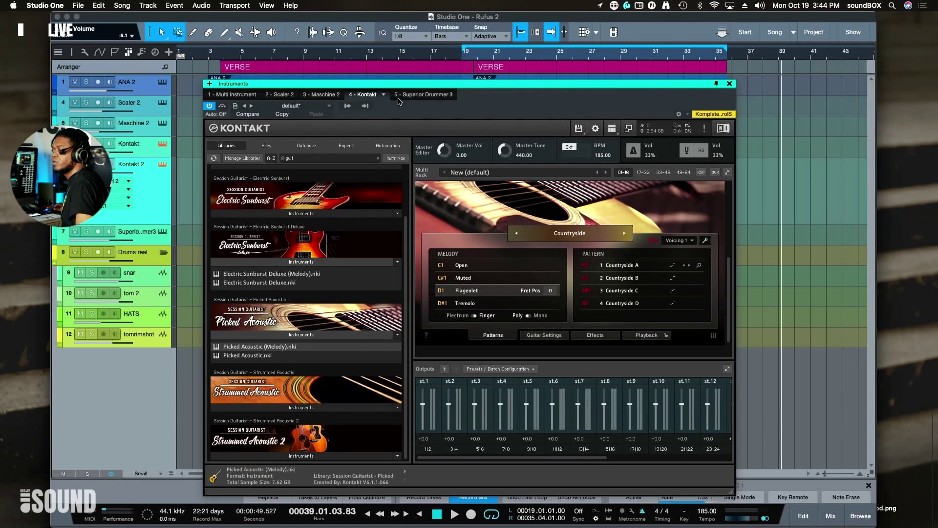
pyautogui.click(463, 58)
pyautogui.press('space')
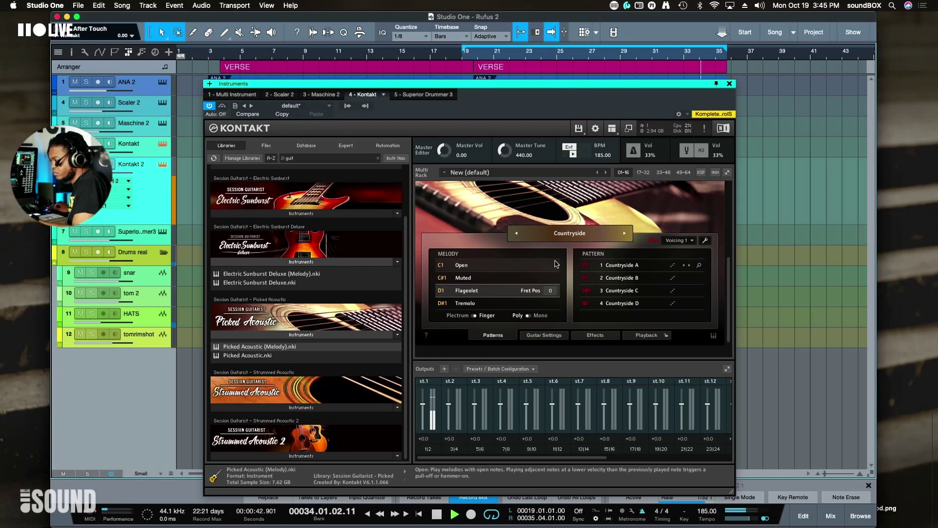
pyautogui.press('space')
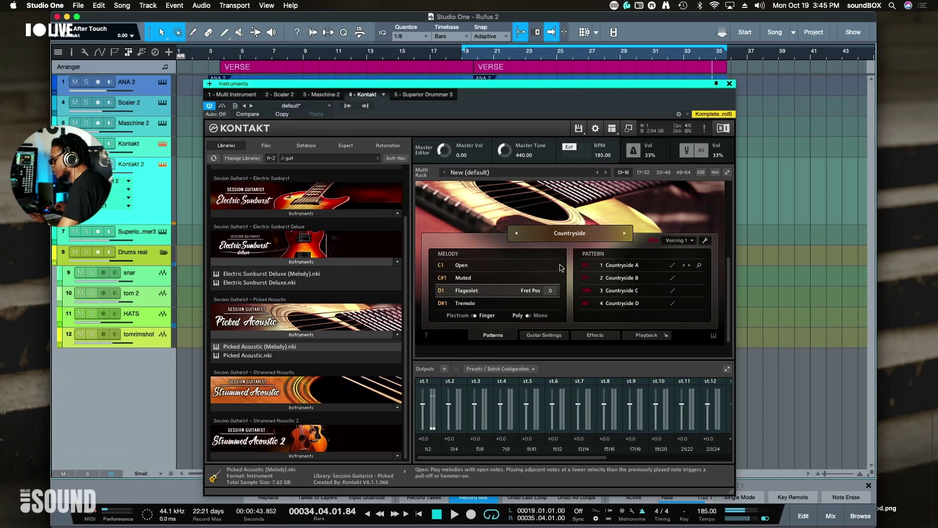
# Open the song preset browser of Picked Acoustic (Melody) and look through the available songs
pyautogui.click(567, 236)
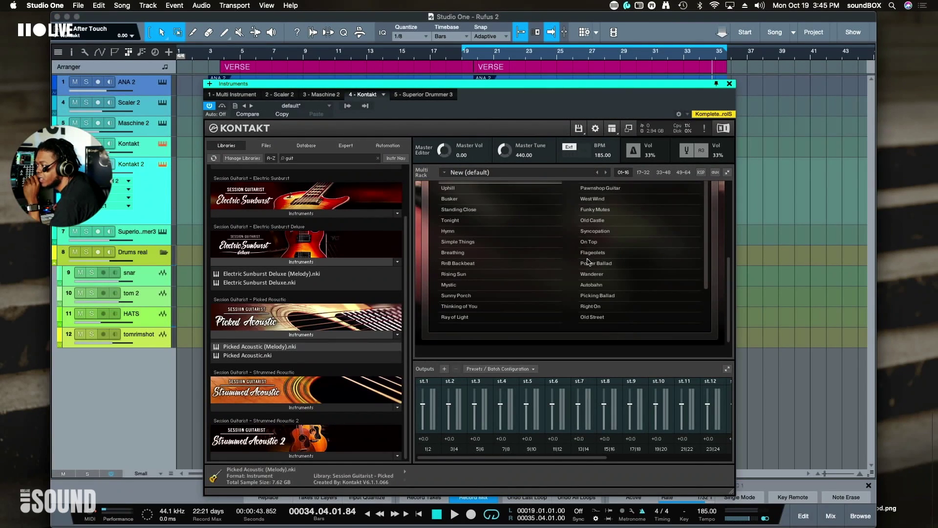
# Load the Power Ballad song into the Picked Acoustic (Melody) instrument and close the Kontakt window
pyautogui.click(621, 263)
pyautogui.scroll(5, 553, 206)
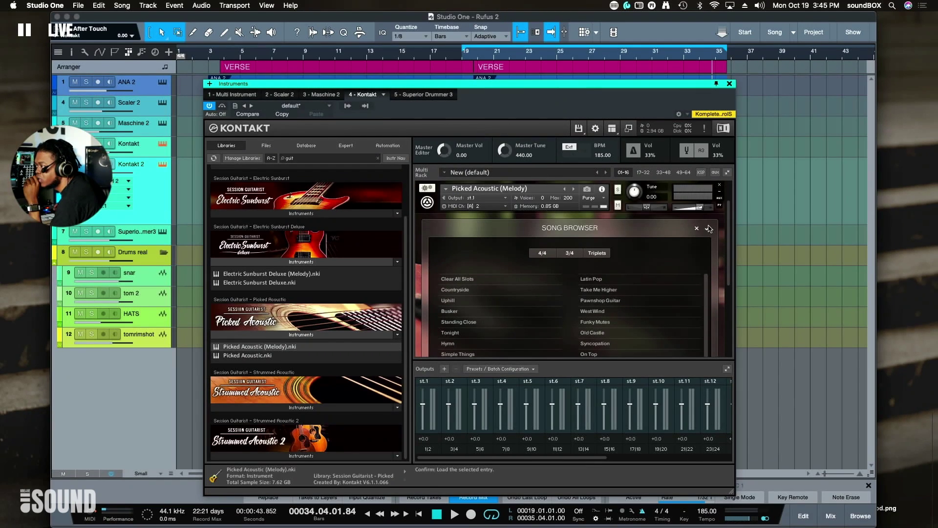
pyautogui.click(708, 230)
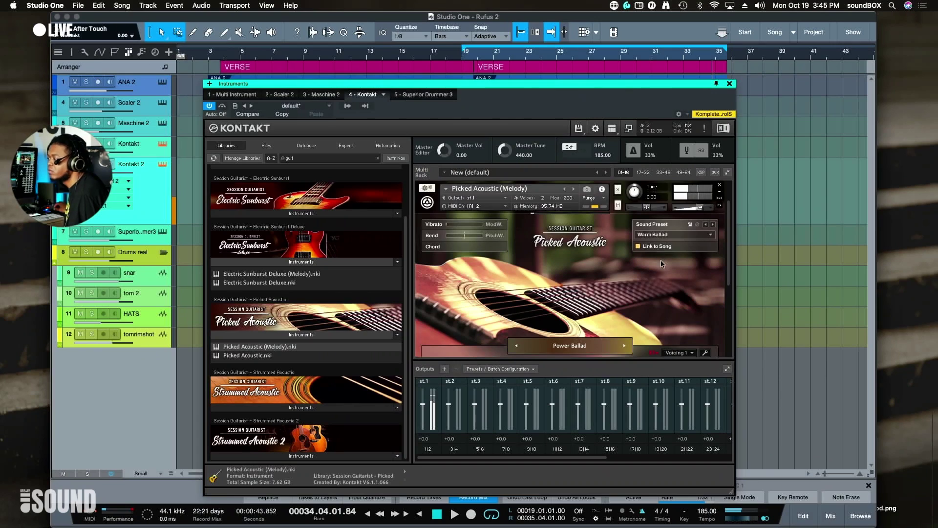
pyautogui.scroll(-3, 662, 264)
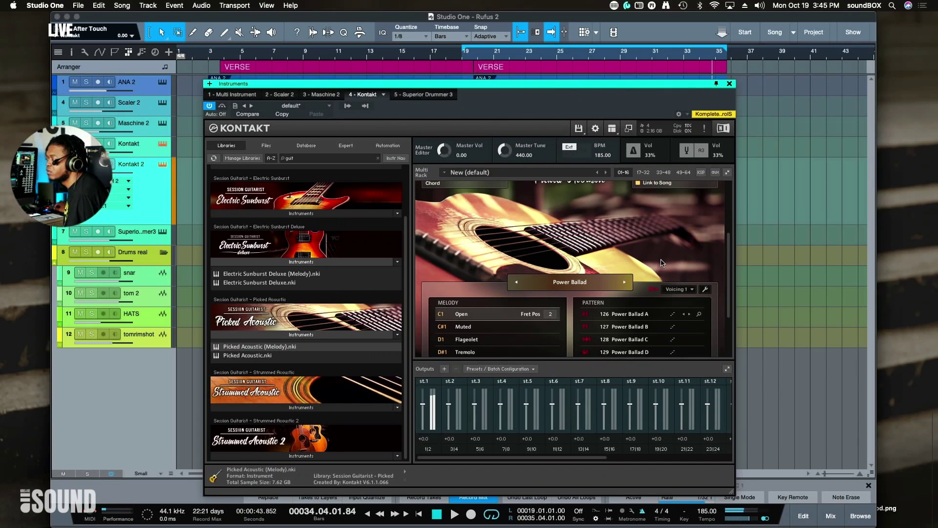
pyautogui.click(730, 84)
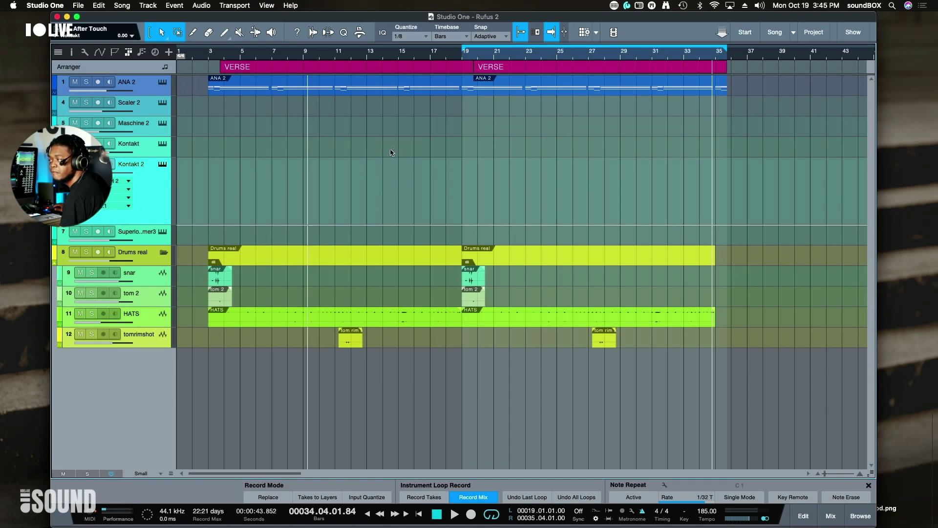
# Search the instruments for "xp" and add Xpand!2 to the arrangement on a new track
pyautogui.press('F5')
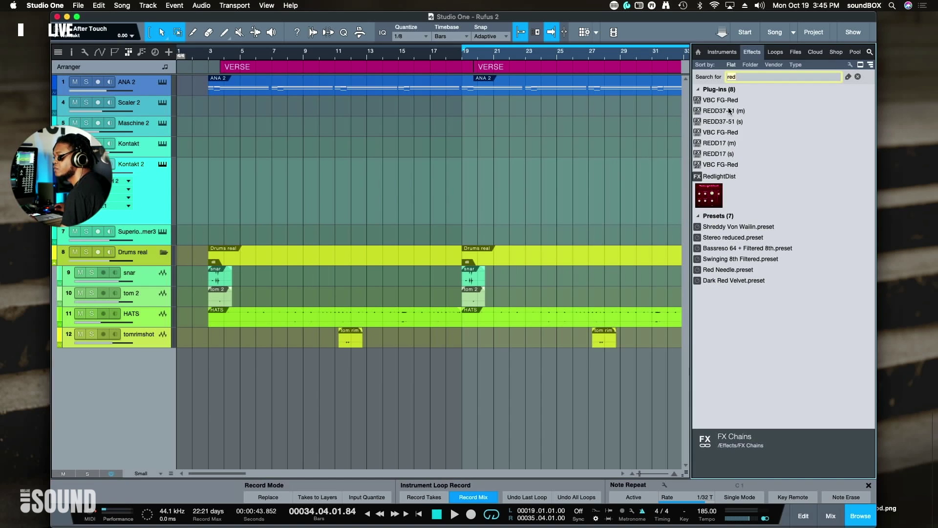
pyautogui.click(724, 52)
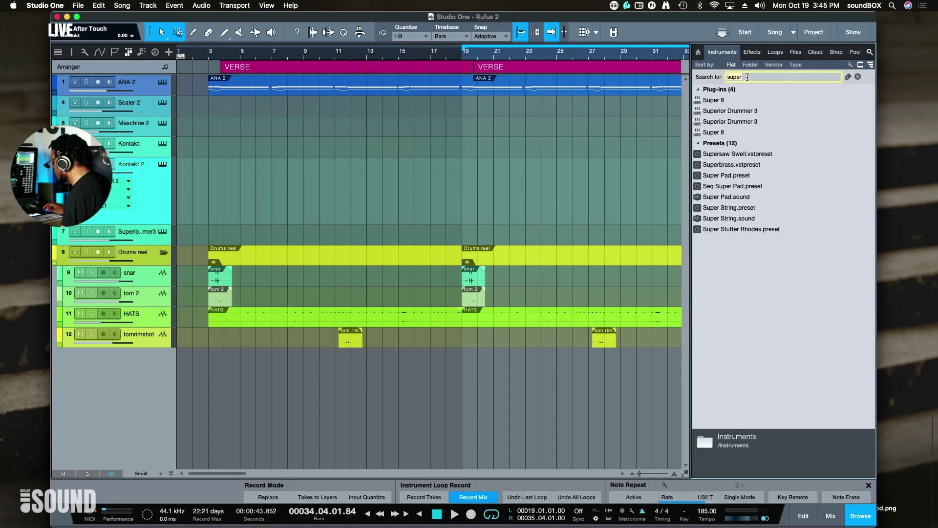
pyautogui.press('BackSpace')
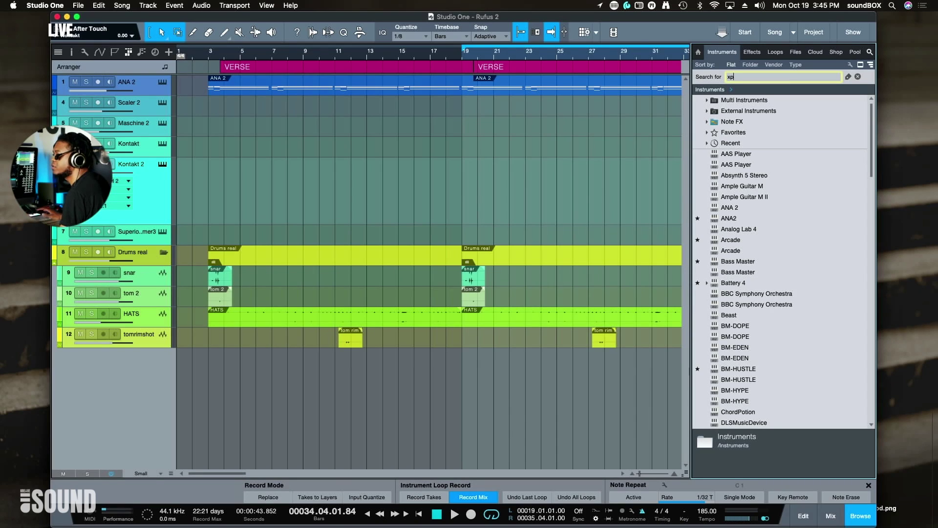
pyautogui.write('xp')
pyautogui.click(724, 100)
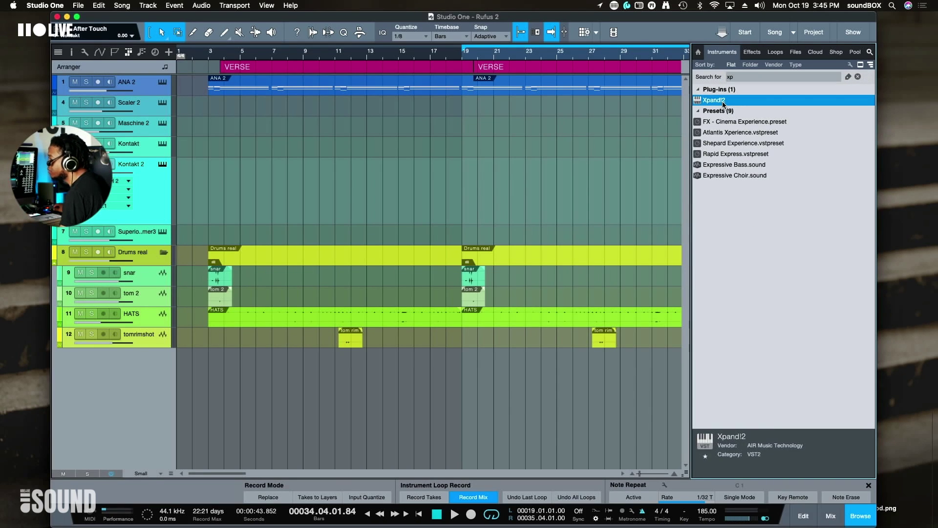
pyautogui.moveTo(724, 104); pyautogui.dragTo(518, 380)
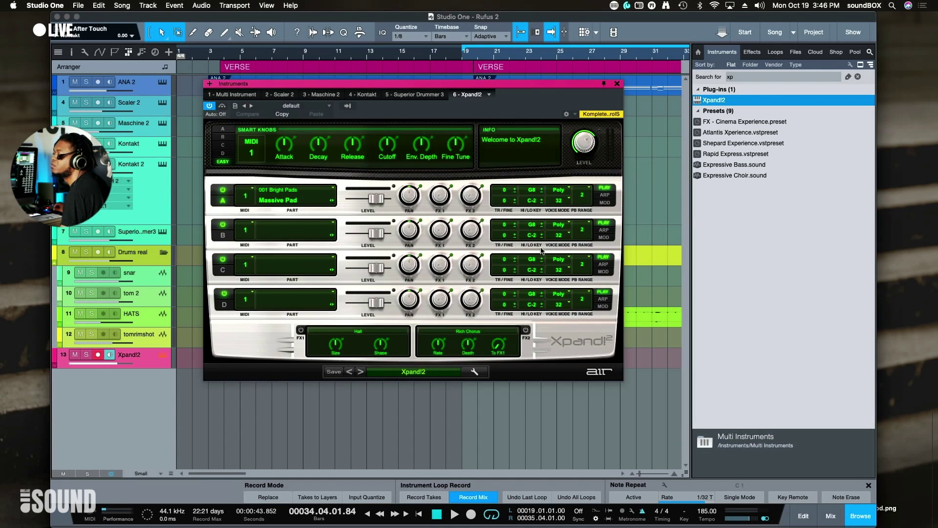
# Load the Muted Electric+ sound from 019 Guitars into part A of Xpand!2 and close the instrument window
pyautogui.click(331, 194)
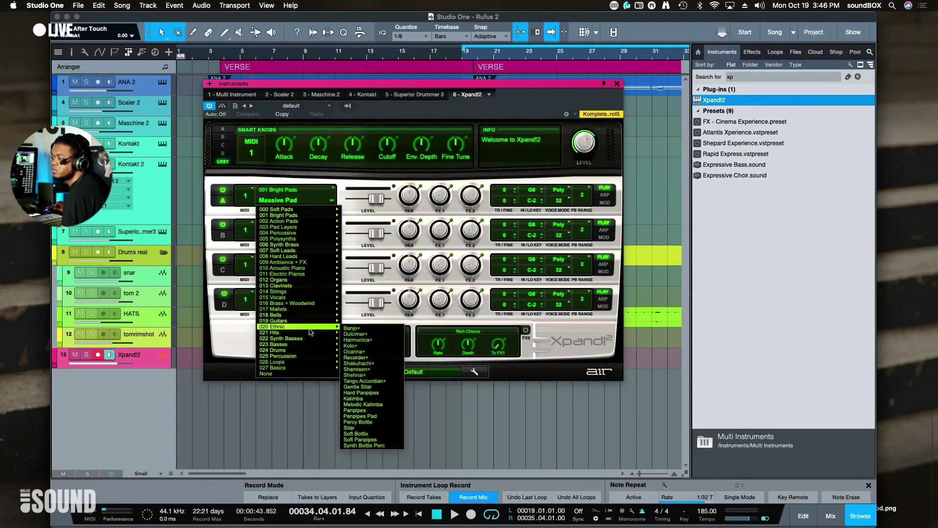
pyautogui.moveTo(308, 323)
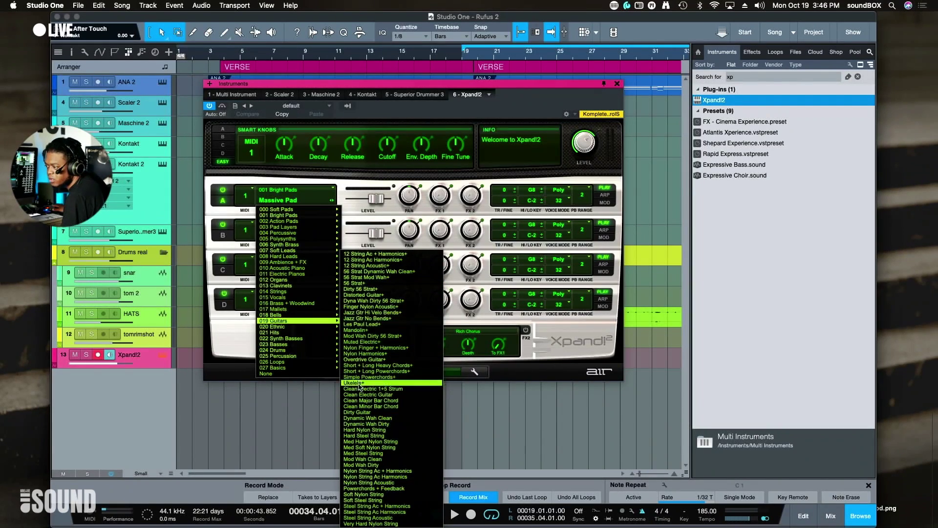
pyautogui.click(373, 342)
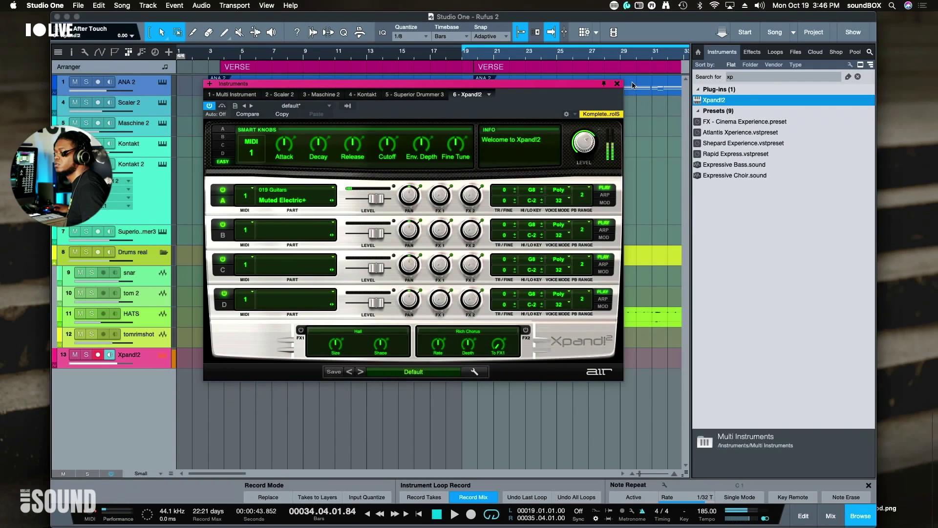
pyautogui.click(617, 84)
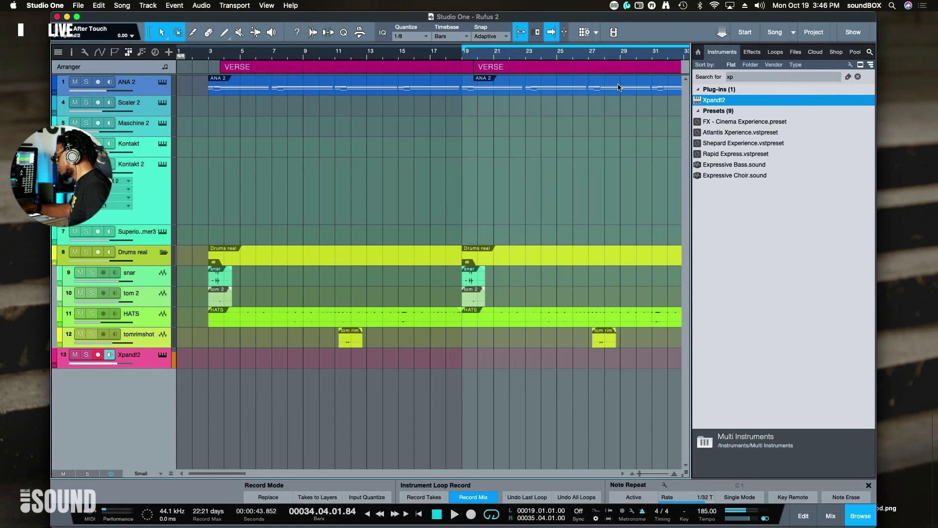
# Start playback and lower the Xpand!2 track's volume to -4.9 dB
pyautogui.press('space')
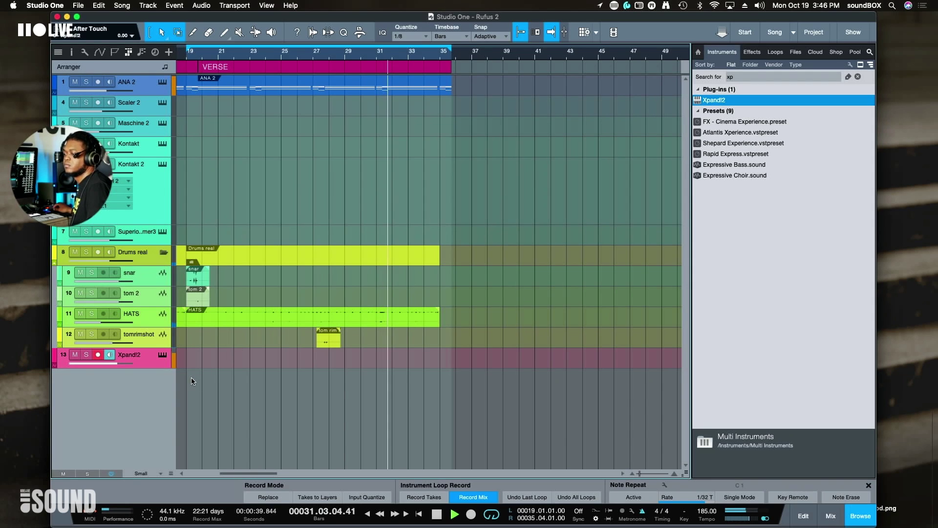
pyautogui.moveTo(119, 364); pyautogui.dragTo(113, 367)
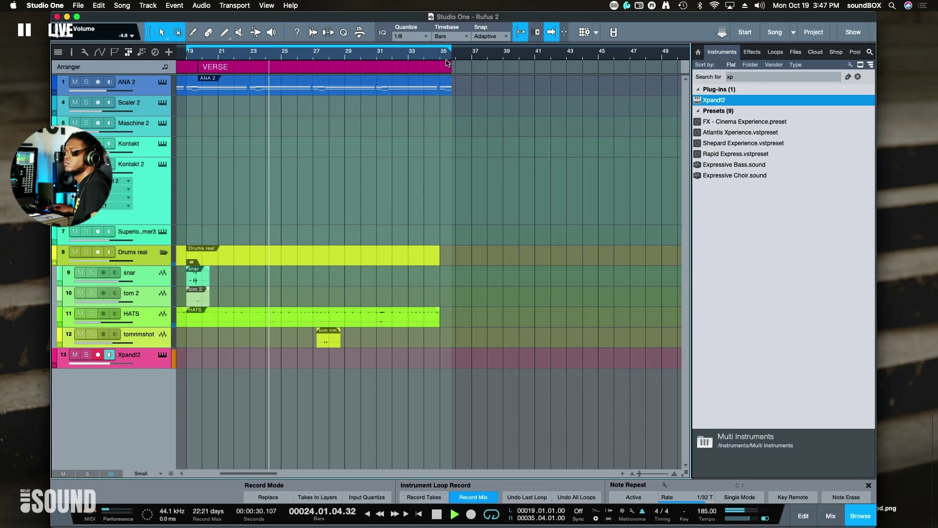
# Shorten the loop range to end at bar 35 and record the muted guitar part on the Xpand!2 track
pyautogui.moveTo(446, 63); pyautogui.dragTo(446, 57)
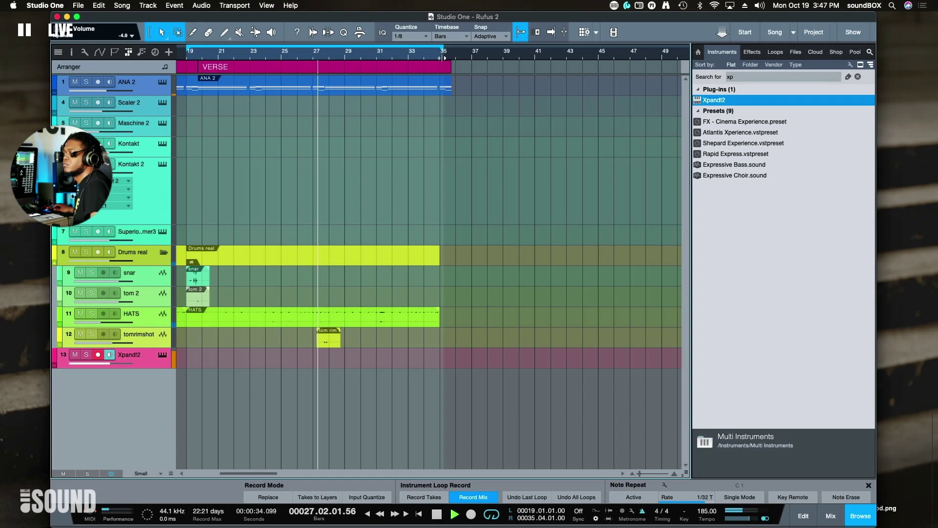
pyautogui.moveTo(444, 57); pyautogui.dragTo(440, 57)
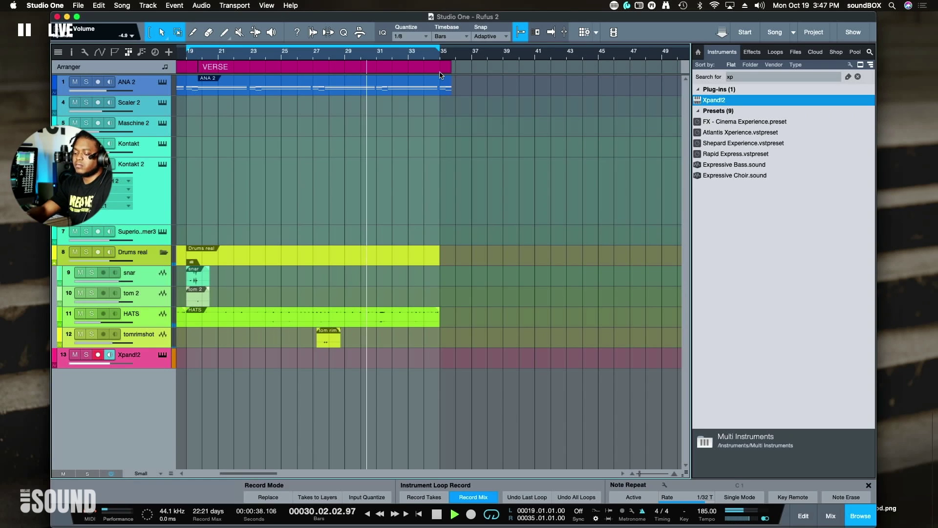
pyautogui.press('KP_Multiply')
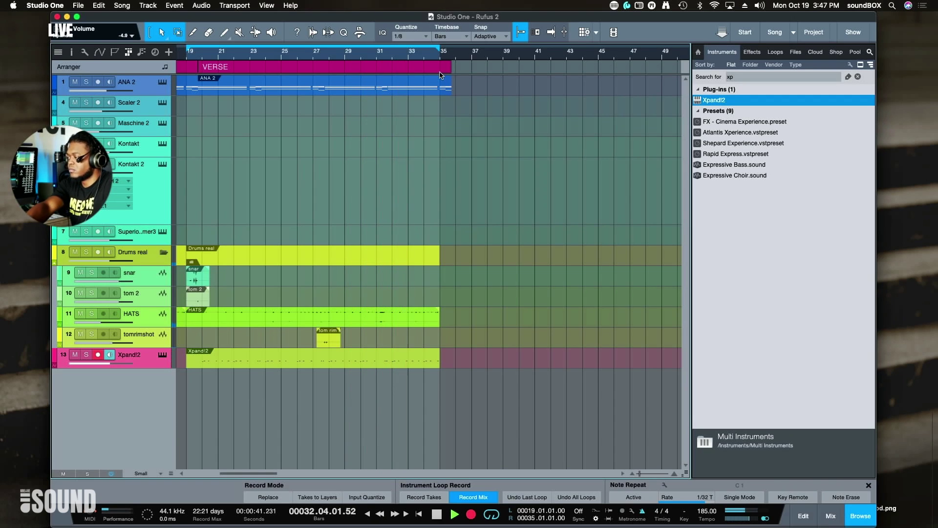
pyautogui.press('KP_Multiply')
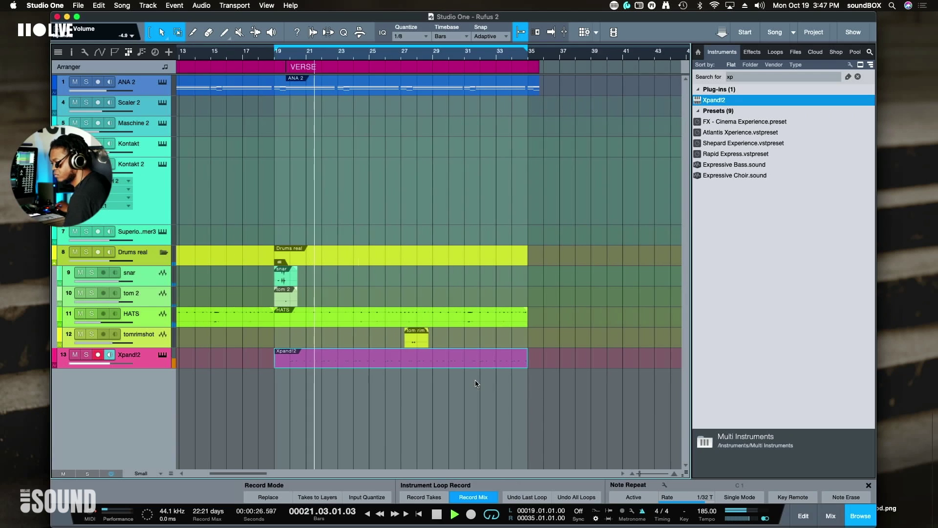
# Open the recorded Xpand!2 clip in the note editor and lower all note velocities together, bringing the first note to 66
pyautogui.hscroll(-5, 473, 377)
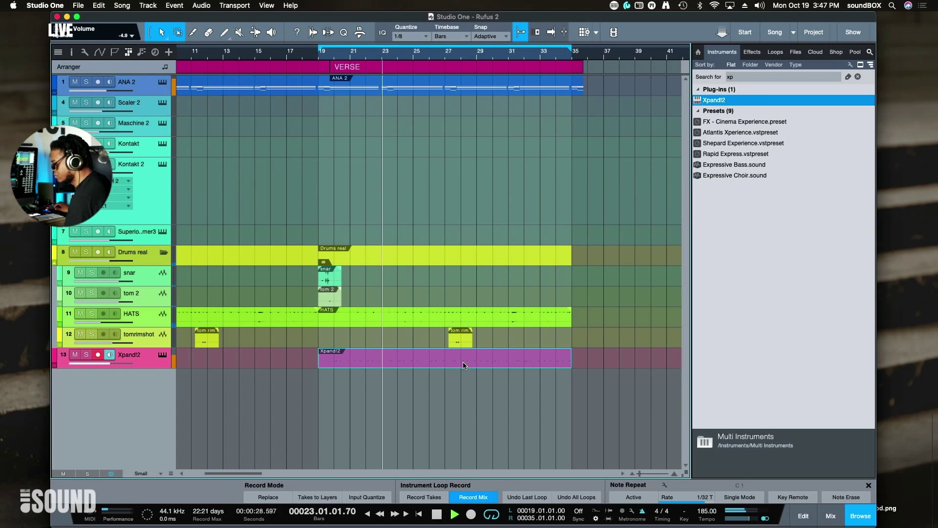
pyautogui.doubleClick(464, 365)
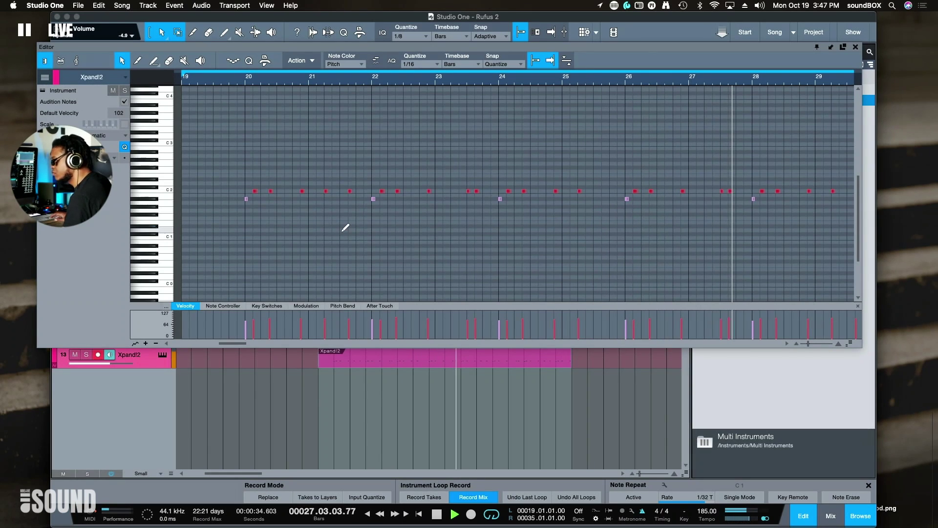
pyautogui.press('w')
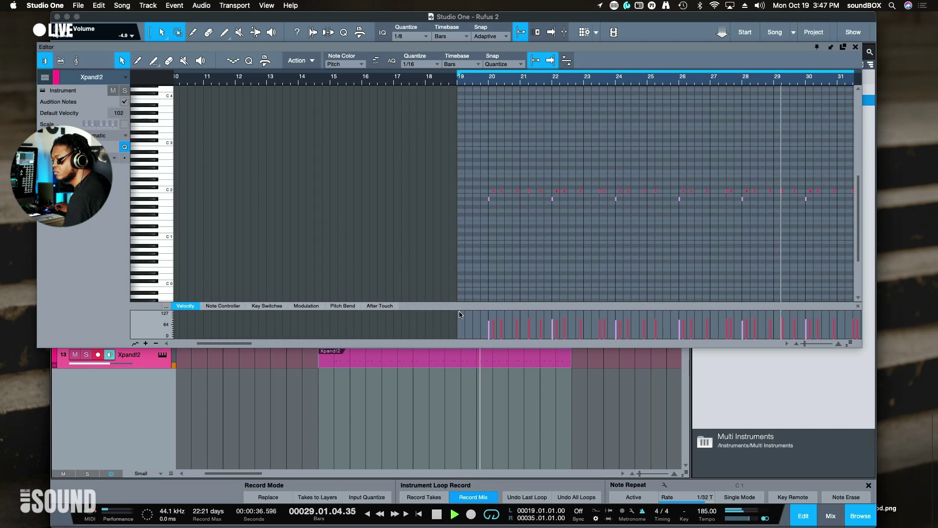
pyautogui.hscroll(5, 446, 220)
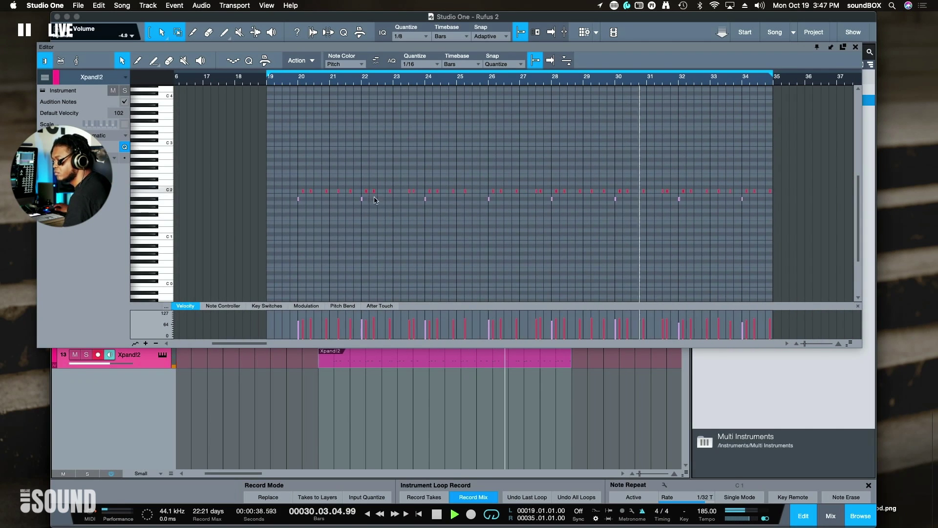
pyautogui.press('super+a')
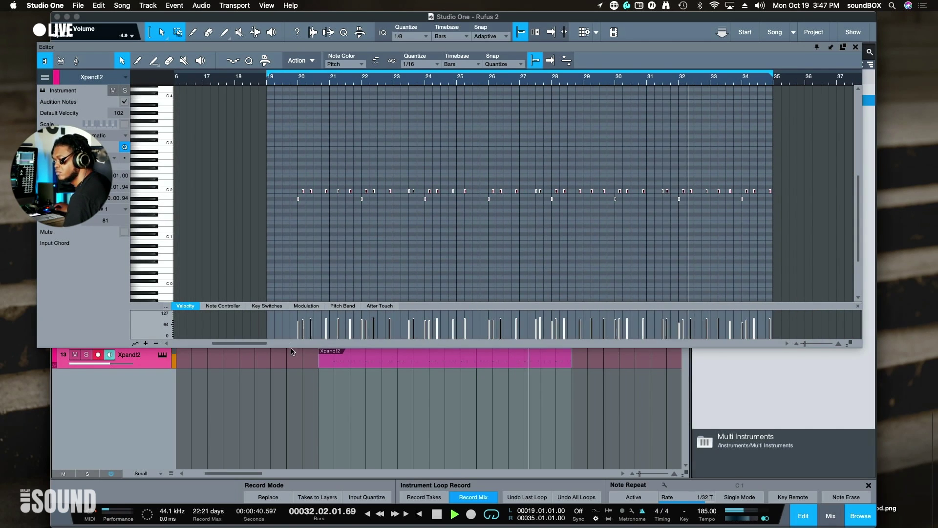
pyautogui.moveTo(299, 338)
pyautogui.mouseDown()
pyautogui.moveTo(295, 285)
pyautogui.moveTo(314, 331)
pyautogui.mouseUp()
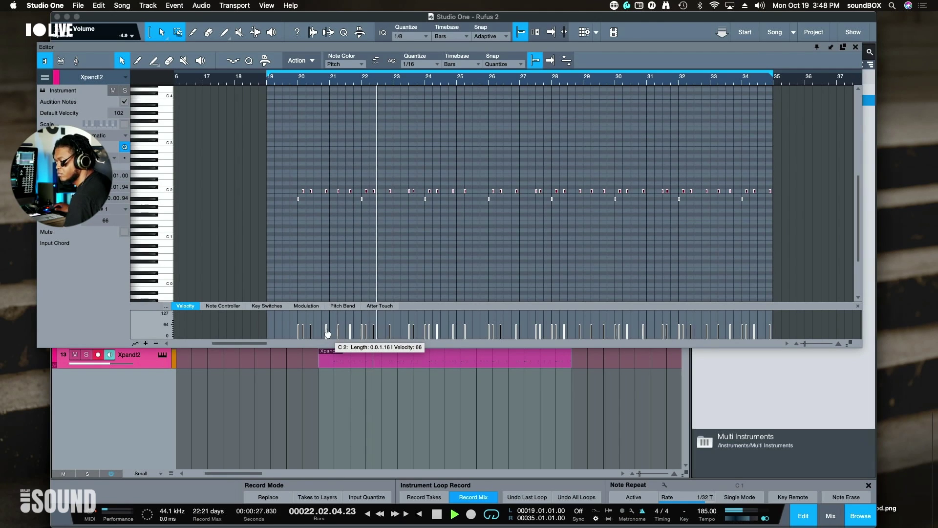
pyautogui.click(391, 261)
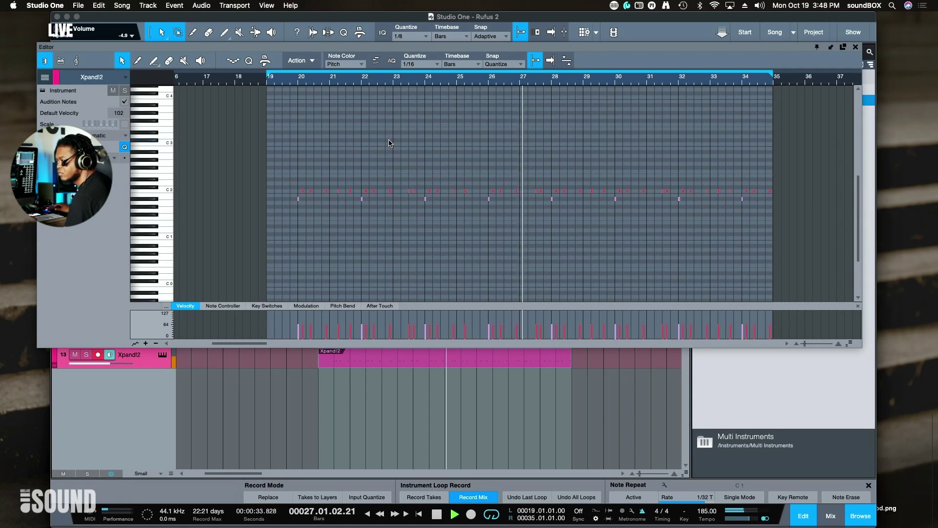
# Stop playback and dock the floating note editor beneath the arrangement
pyautogui.press('space')
pyautogui.press('f')
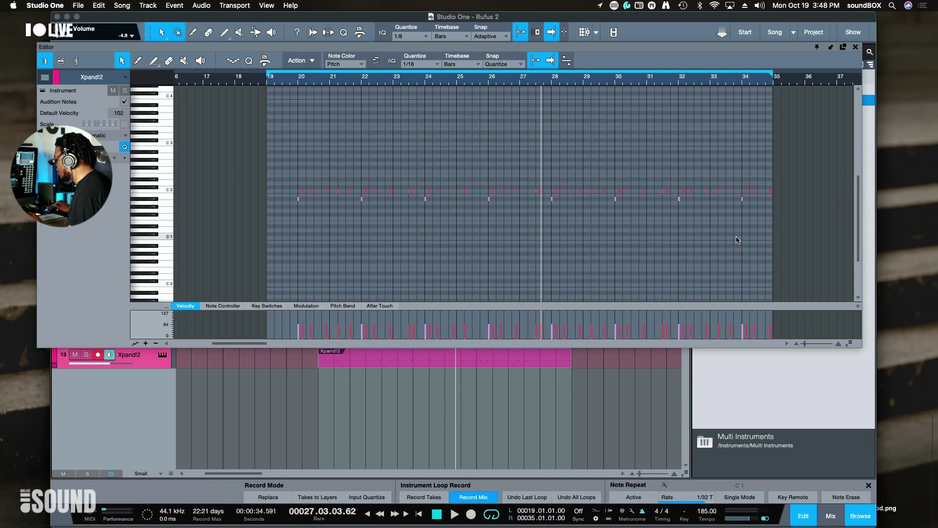
pyautogui.click(663, 390)
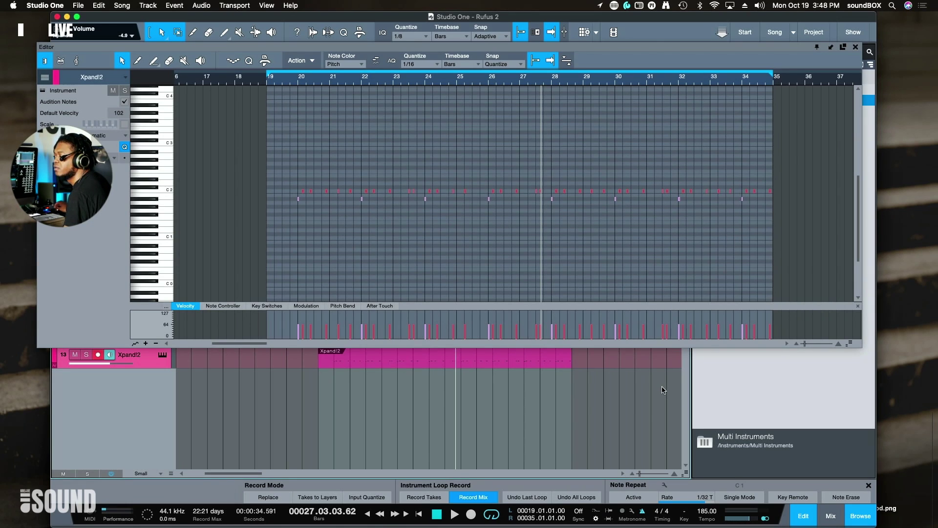
pyautogui.click(830, 47)
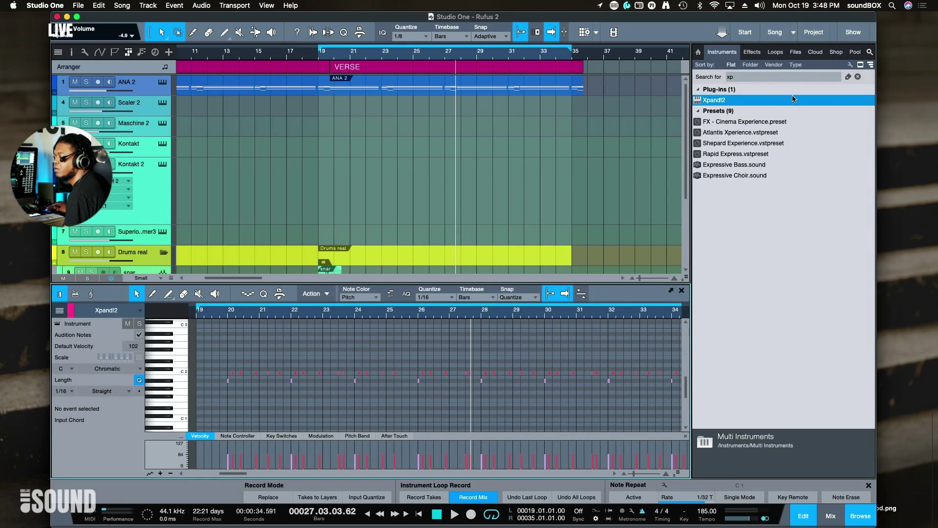
# Resume playback and delete the snar and tom 2 clips at bar 19
pyautogui.press('space')
pyautogui.scroll(-5, 410, 222)
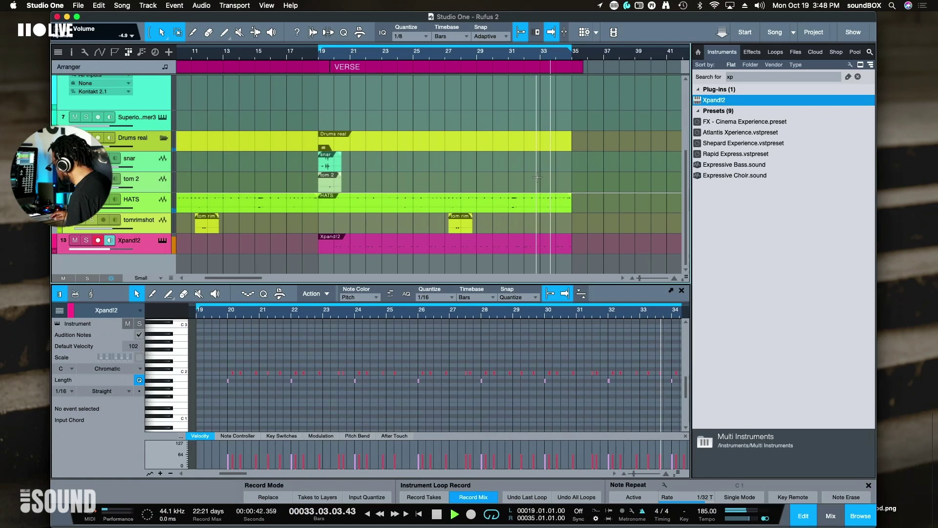
pyautogui.press('w')
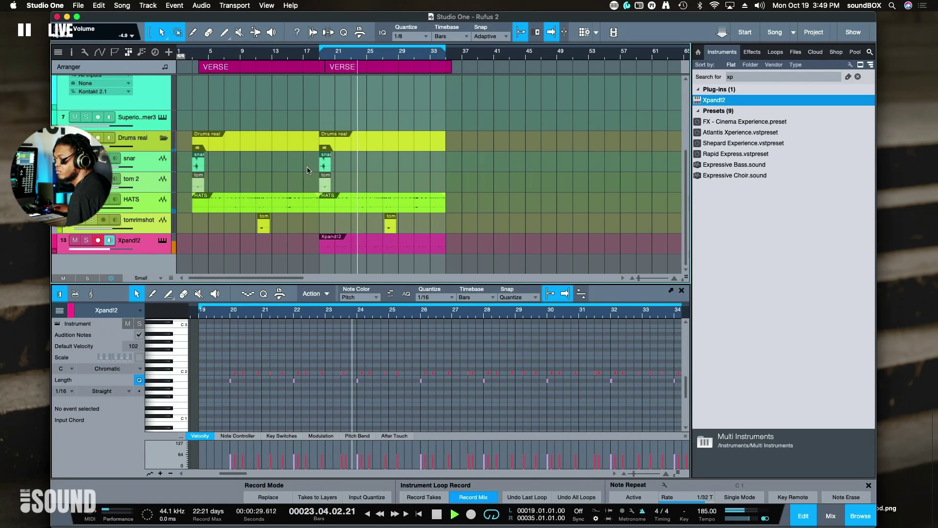
pyautogui.moveTo(305, 166); pyautogui.dragTo(348, 184)
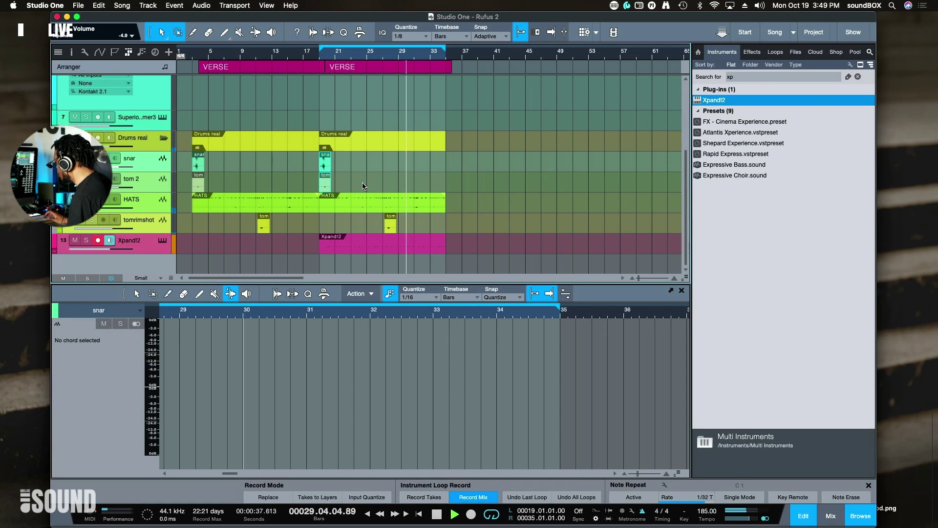
pyautogui.press('Delete')
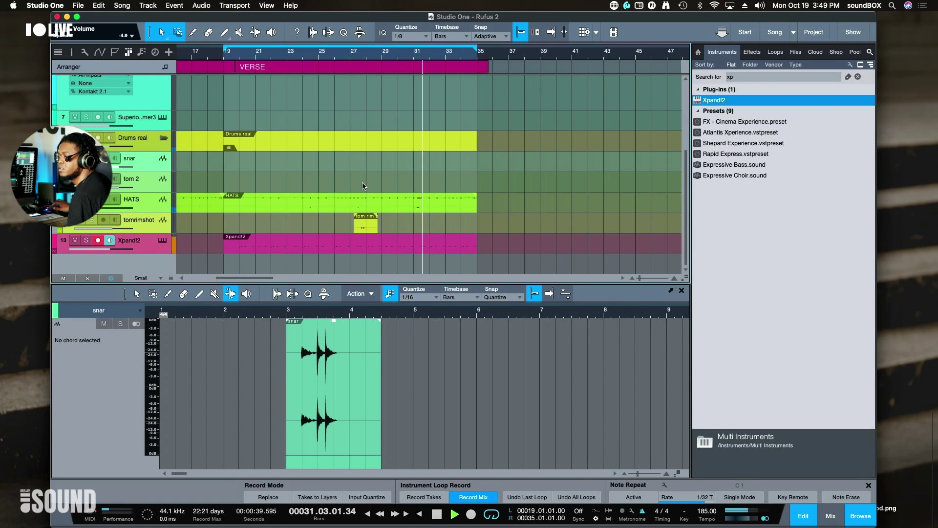
# Replay the arrangement from about bar 17 to hear the lead-in to the looped section
pyautogui.press('e')
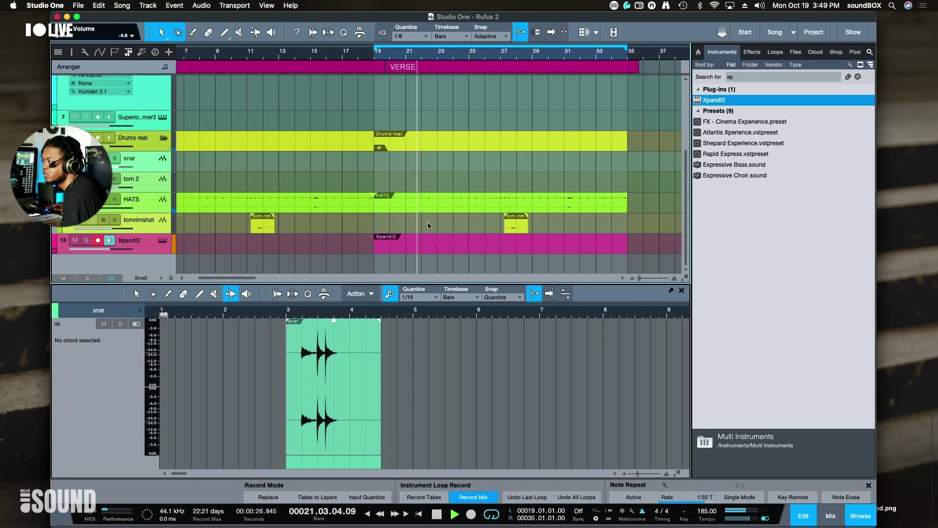
pyautogui.click(341, 58)
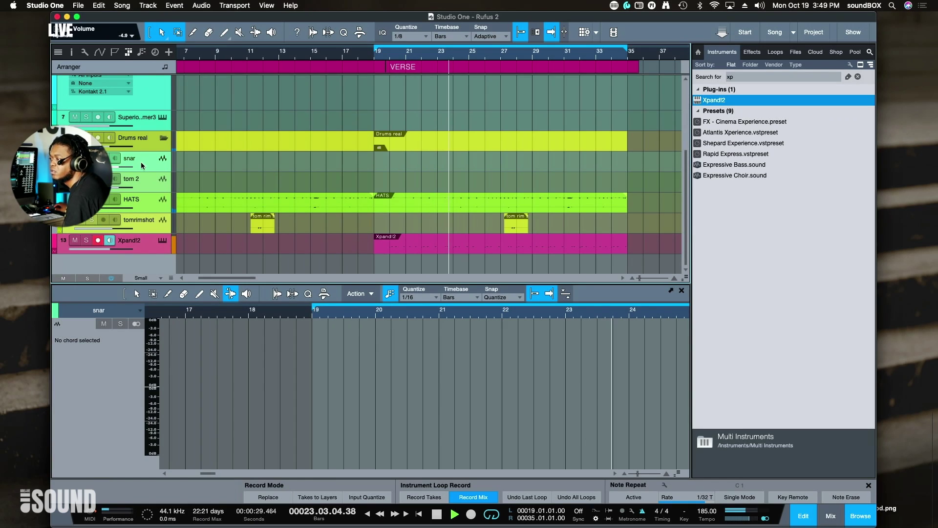
# Stop playback, open the Maschine 2 instrument, and examine the Group A1 pattern through Clip 3
pyautogui.press('space')
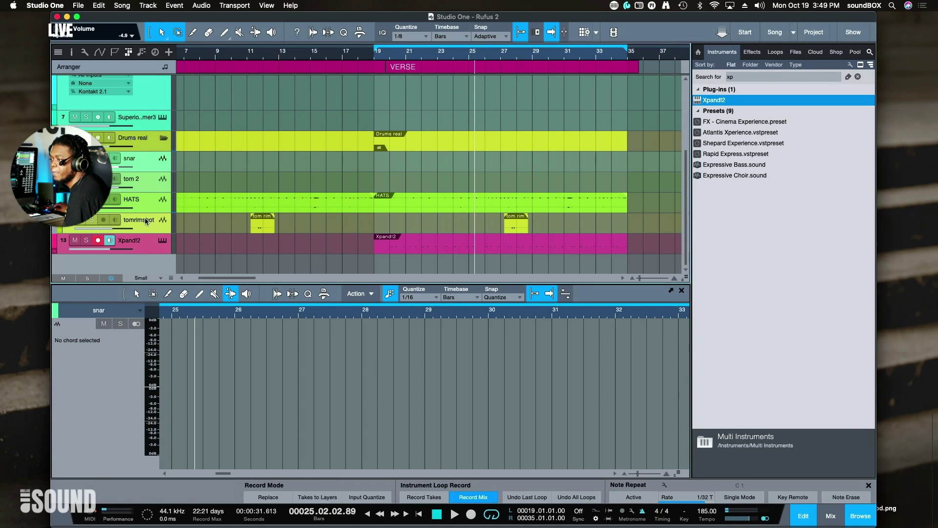
pyautogui.scroll(5, 148, 118)
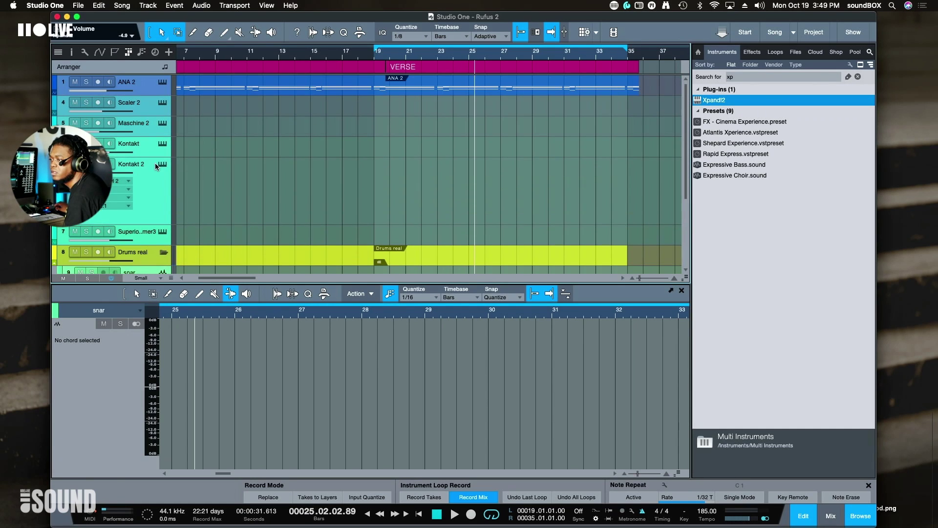
pyautogui.click(162, 124)
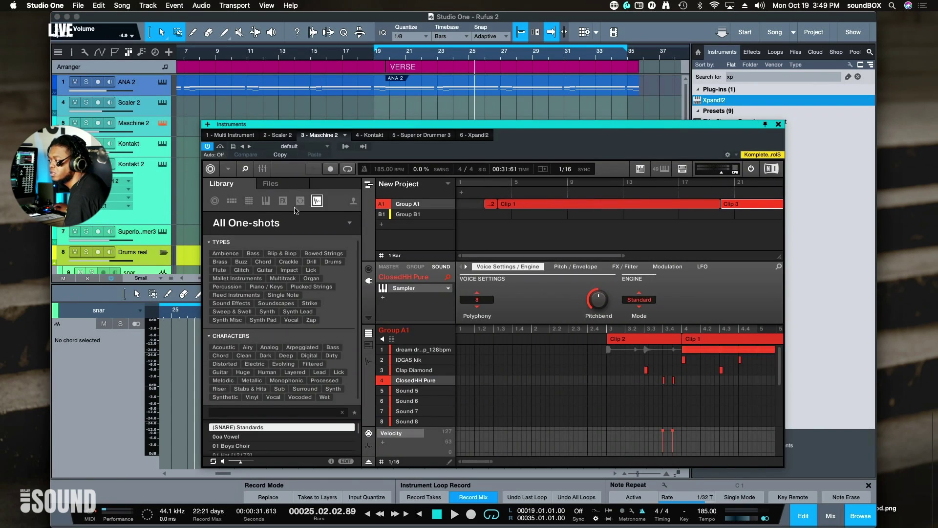
pyautogui.hscroll(10, 560, 393)
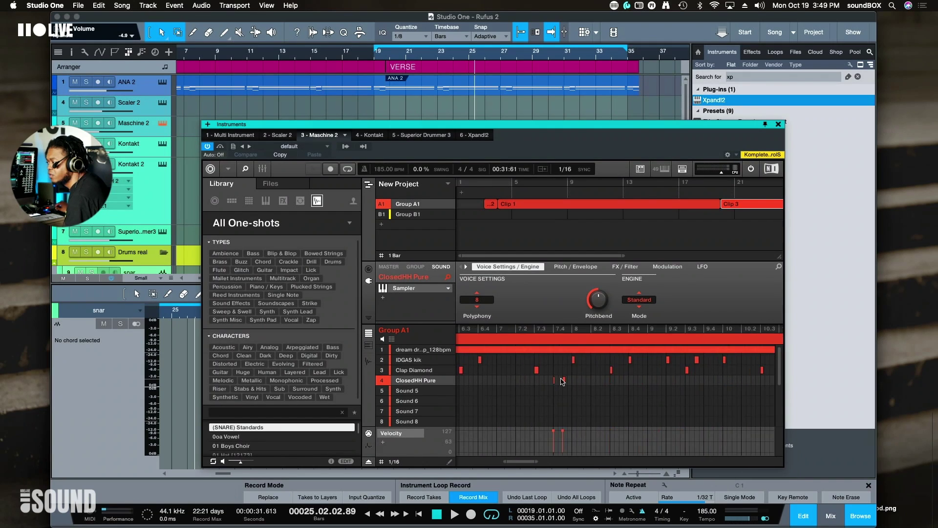
pyautogui.hscroll(15, 561, 382)
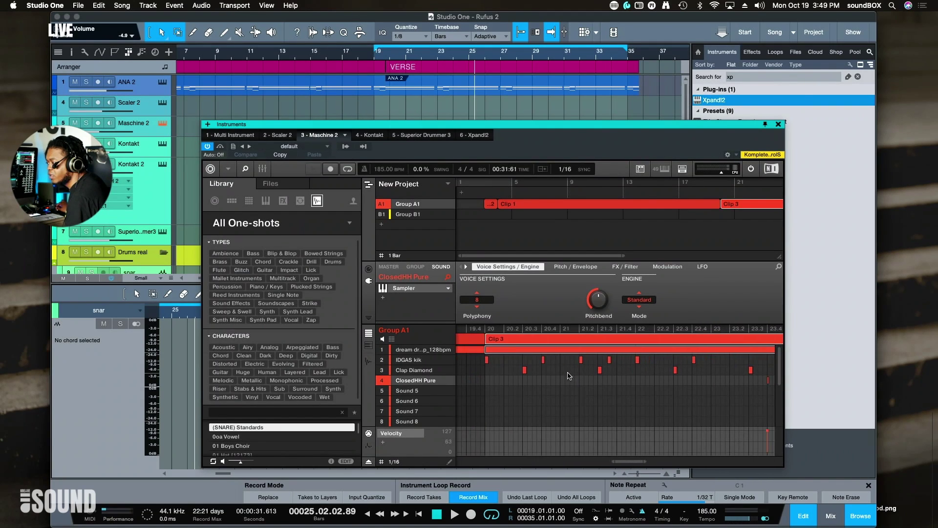
pyautogui.hscroll(4, 570, 376)
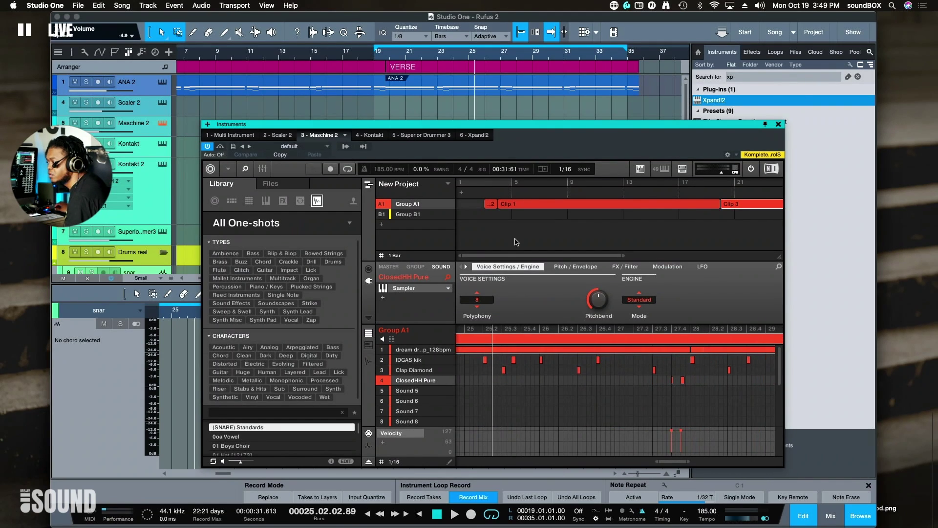
pyautogui.hscroll(10, 518, 255)
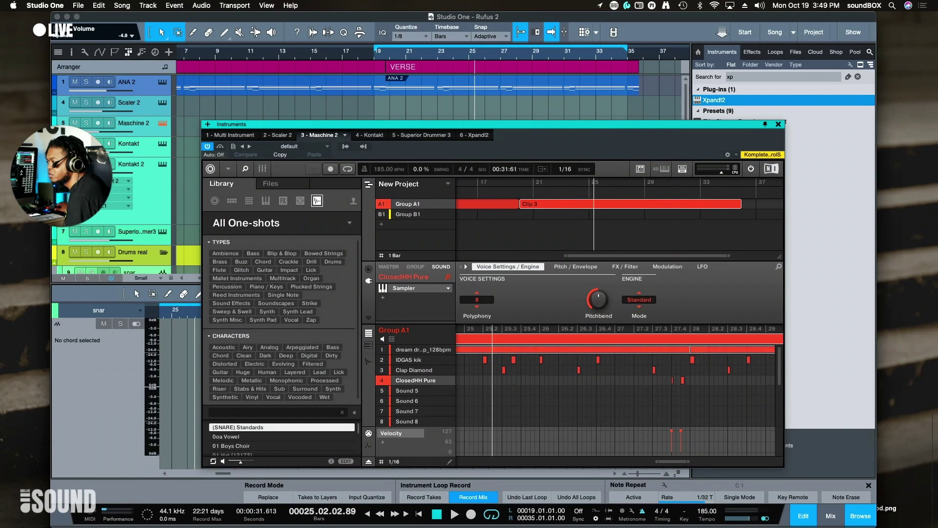
# Replay the transition into the second verse while examining Group A1's pattern around the start of Clip 3 in Maschine 2
pyautogui.click(360, 57)
pyautogui.press('space')
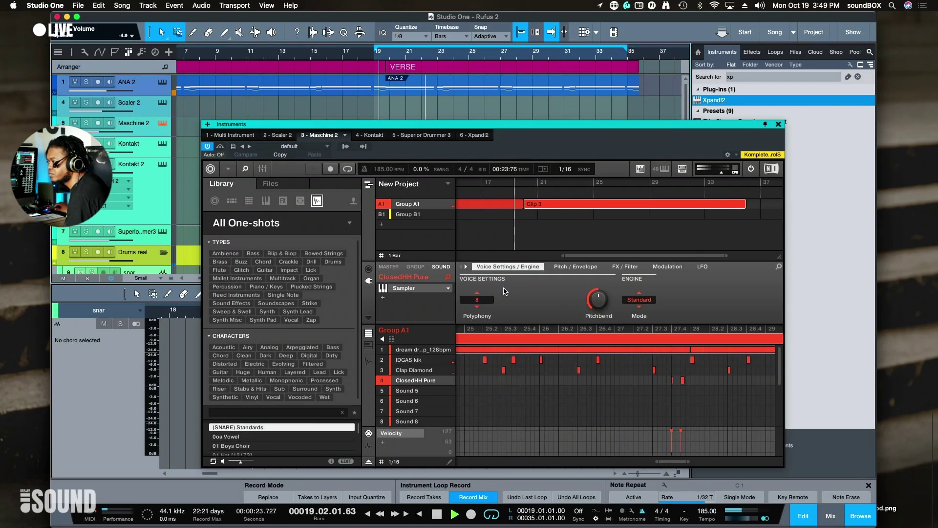
pyautogui.click(338, 57)
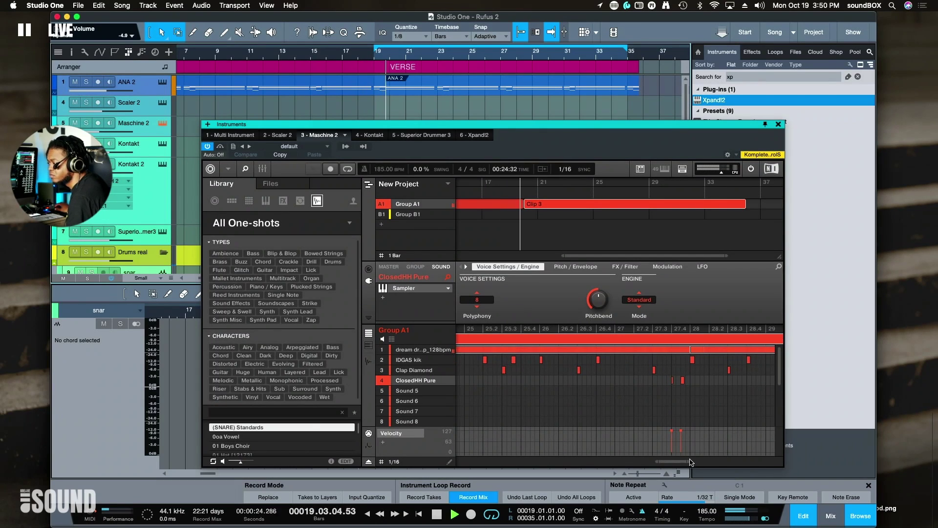
pyautogui.moveTo(684, 462); pyautogui.dragTo(617, 463)
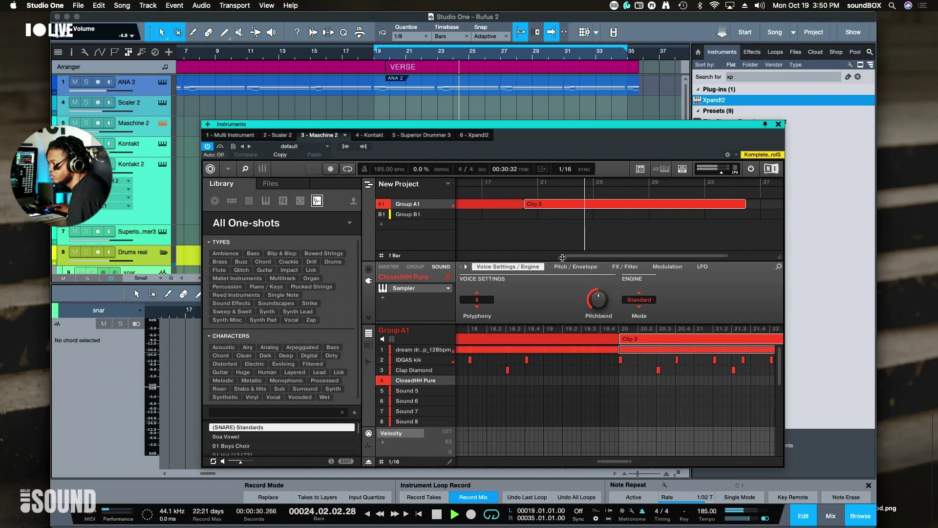
pyautogui.moveTo(556, 257); pyautogui.dragTo(446, 280)
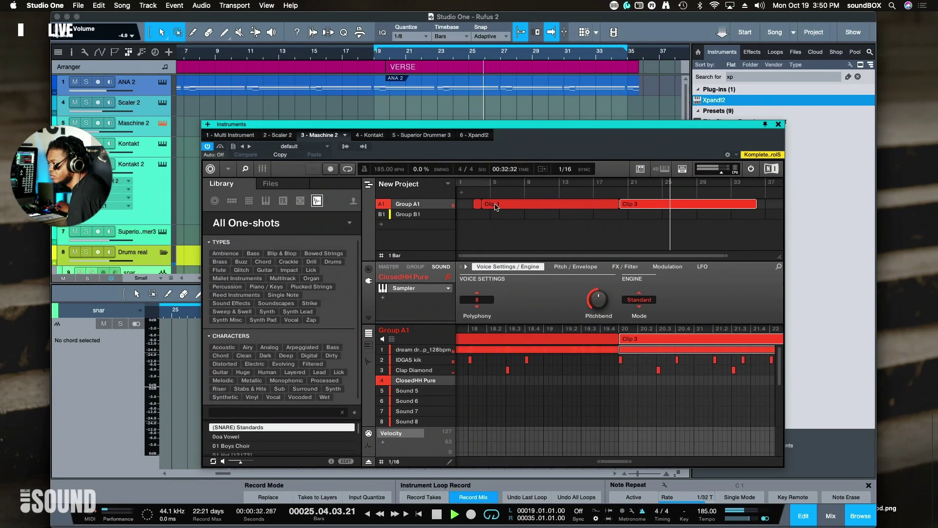
pyautogui.click(336, 54)
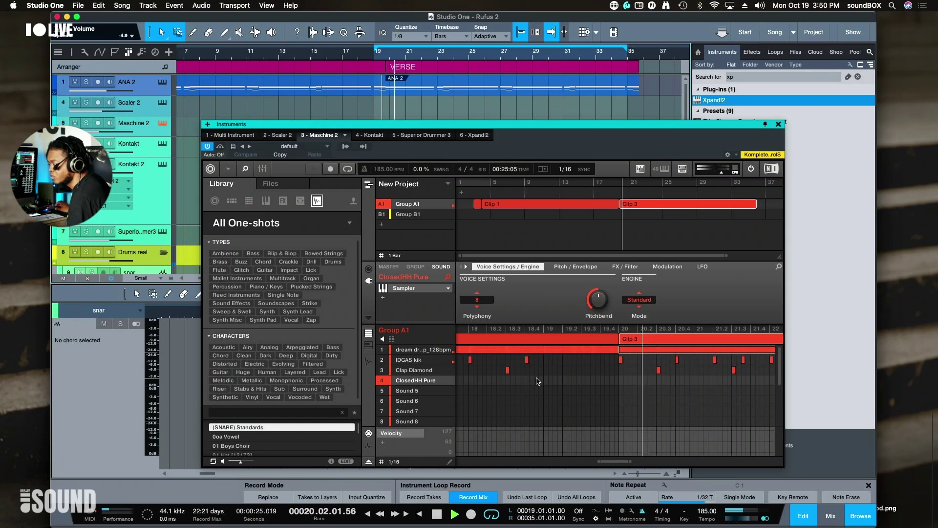
# Restart playback from before bar 19 several times and compare the drum sounds with Group A1's pattern in bars 16 to 22
pyautogui.press('space')
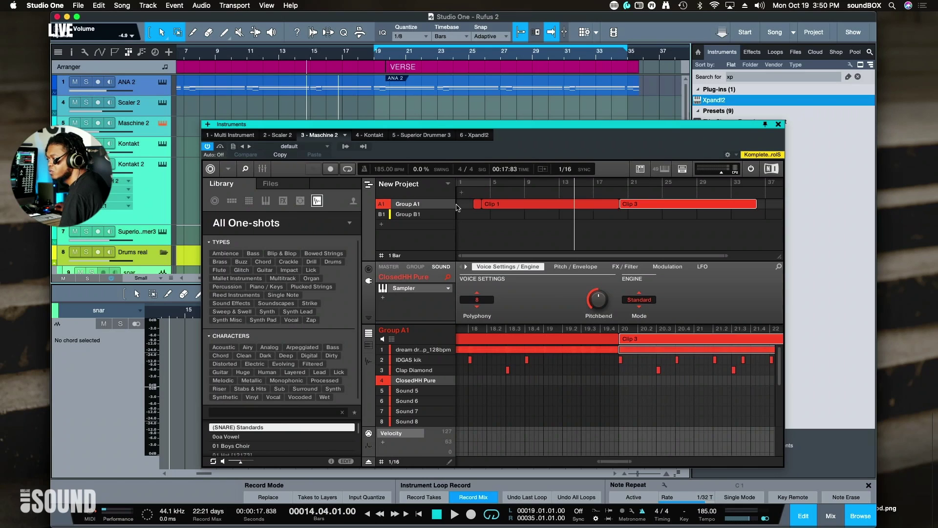
pyautogui.press('space')
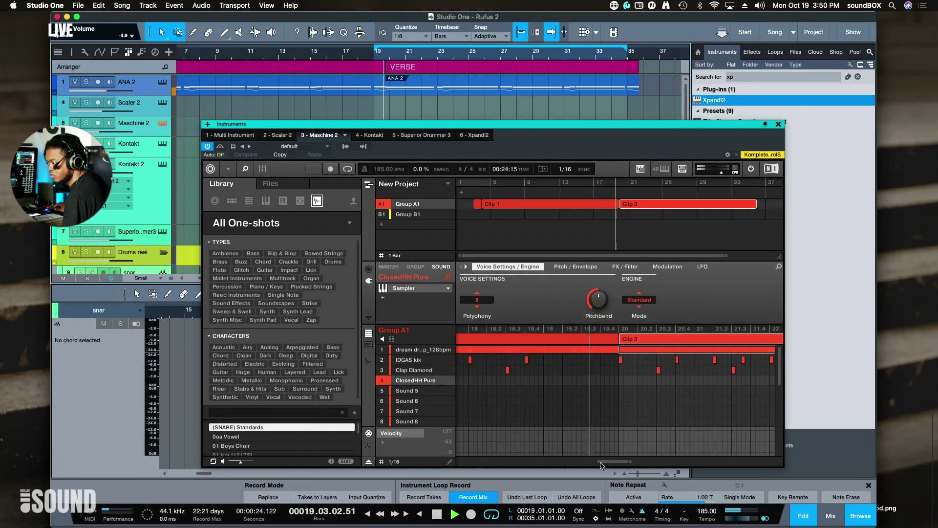
pyautogui.moveTo(599, 461); pyautogui.dragTo(598, 391)
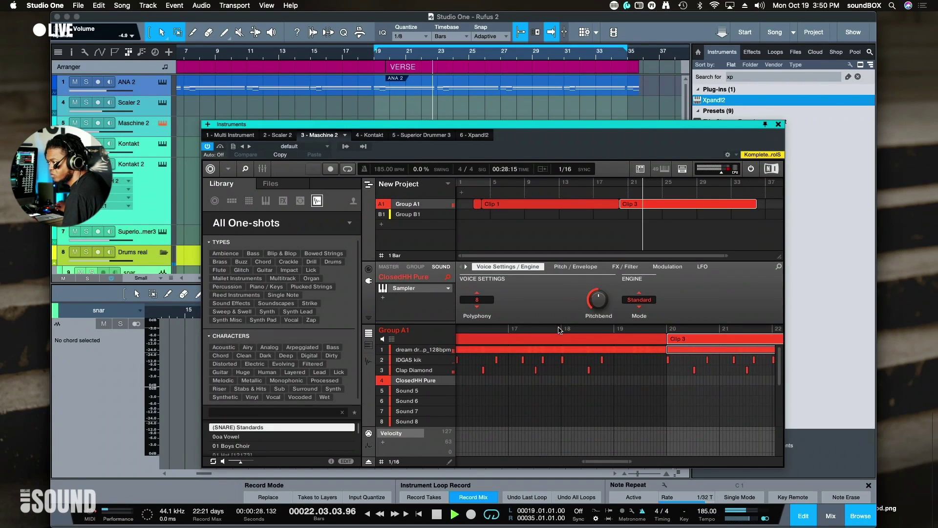
pyautogui.click(341, 62)
pyautogui.press('space')
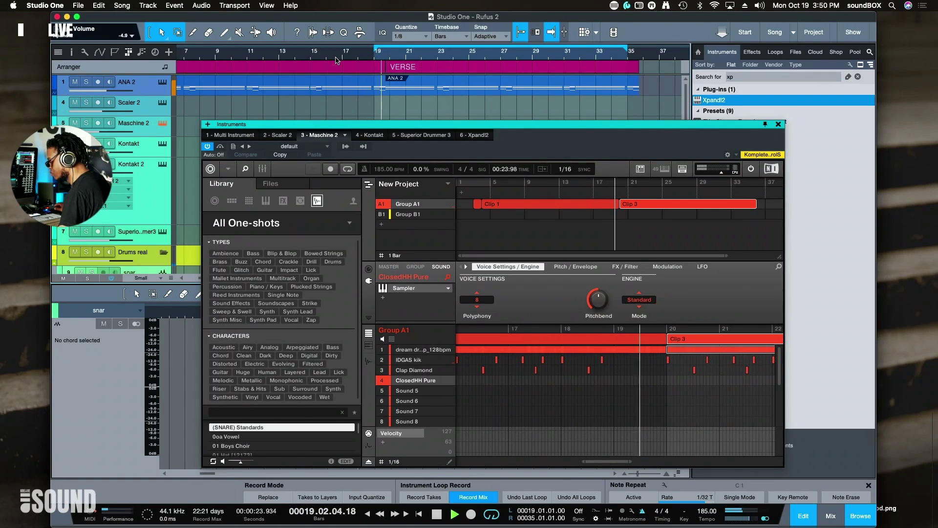
pyautogui.click(336, 60)
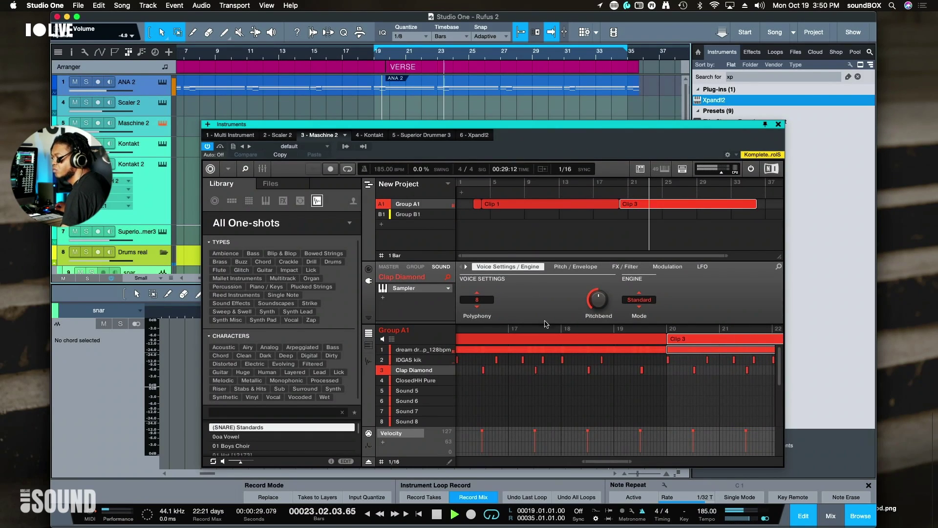
pyautogui.click(341, 59)
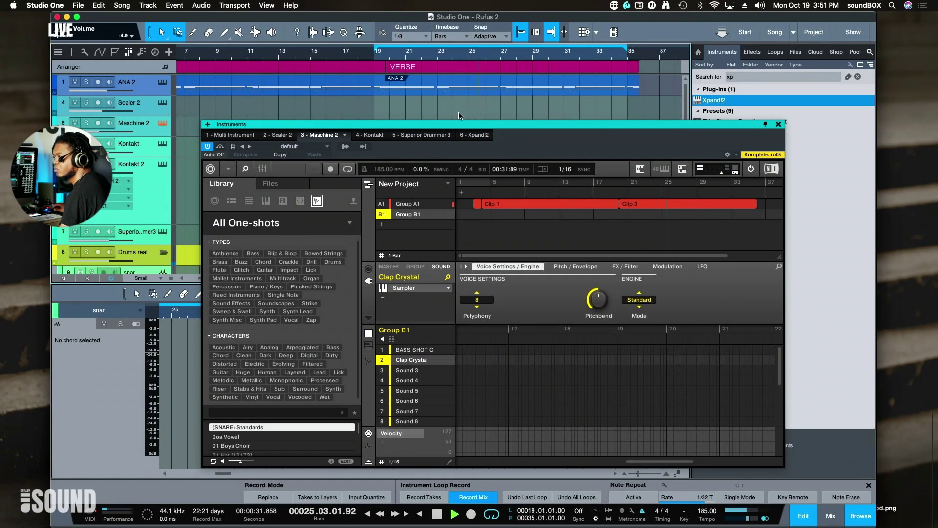
# Move the Maschine 2 window clear of the drum tracks and replace bar 19 of HATS with a duplicate of bar 18
pyautogui.moveTo(396, 125); pyautogui.dragTo(476, 369)
pyautogui.scroll(-5, 400, 196)
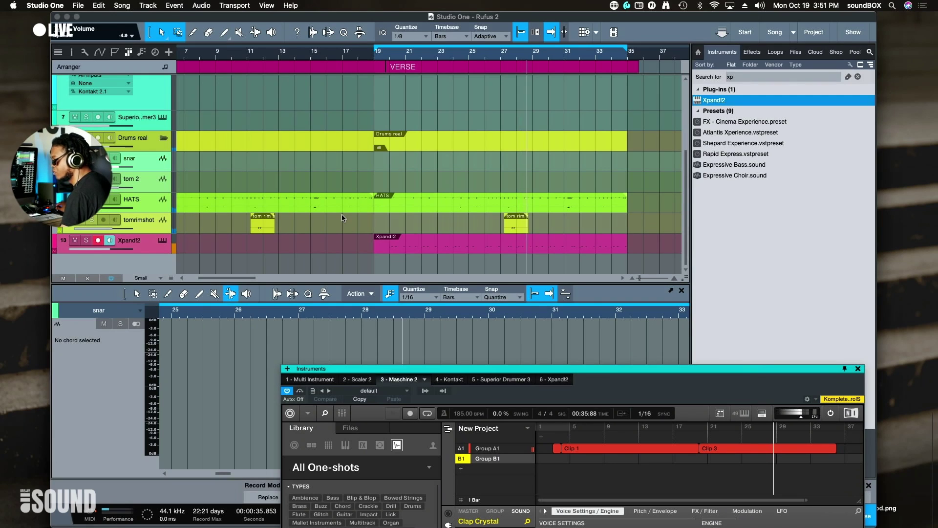
pyautogui.hscroll(-3, 342, 218)
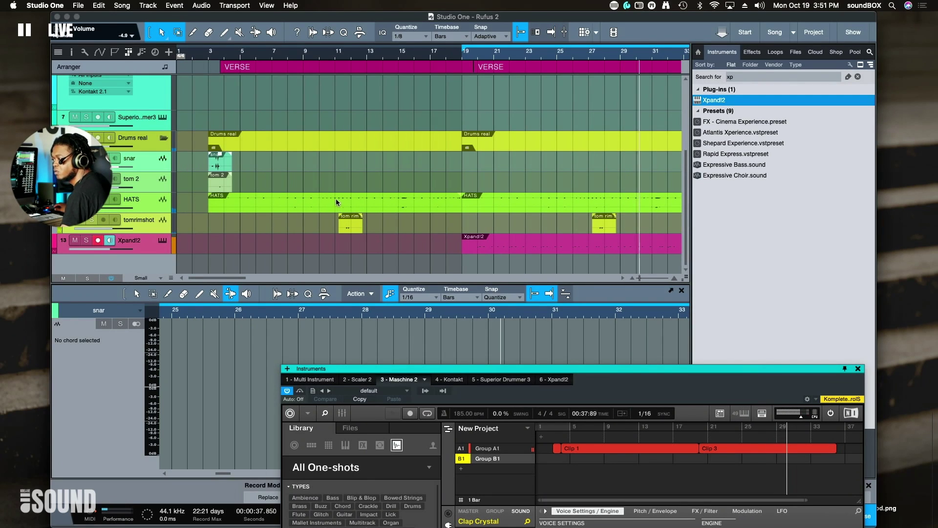
pyautogui.click(426, 57)
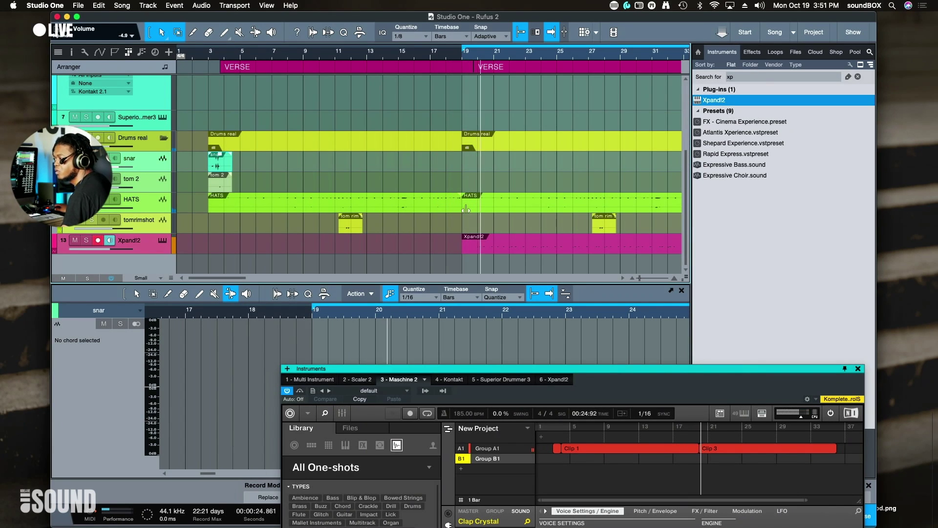
pyautogui.moveTo(466, 209)
pyautogui.mouseDown()
pyautogui.moveTo(483, 206)
pyautogui.moveTo(460, 202)
pyautogui.mouseUp()
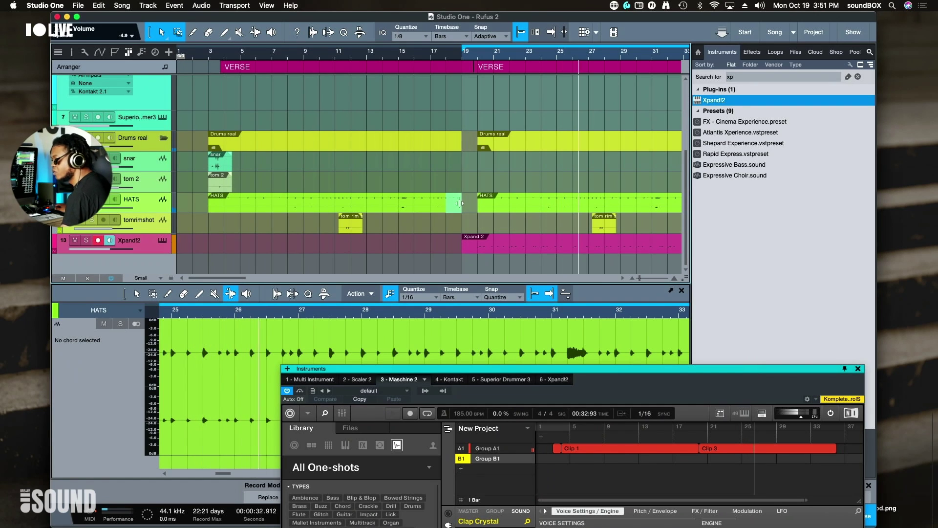
pyautogui.press('d')
# Replay the lead-in to bar 19 to check the edited HATS against the other tracks in the arrangement
pyautogui.click(430, 57)
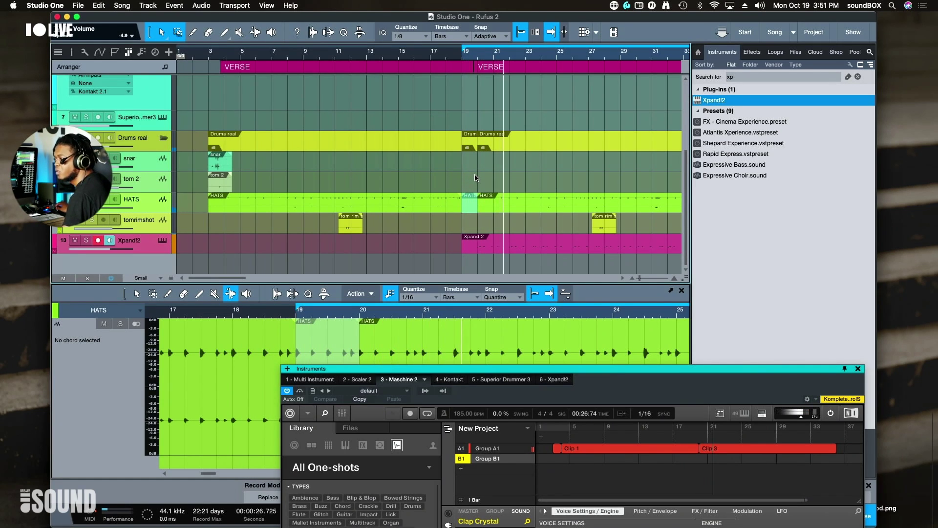
pyautogui.scroll(5, 476, 178)
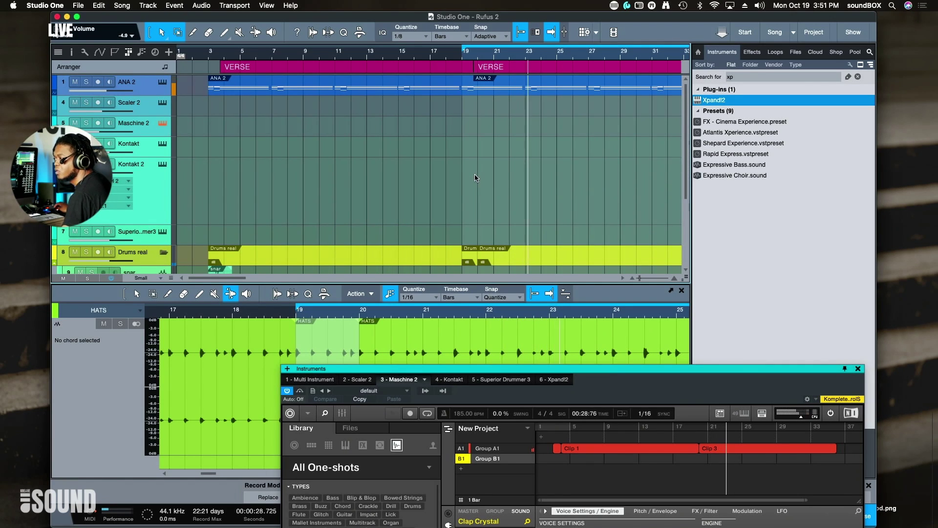
pyautogui.click(400, 60)
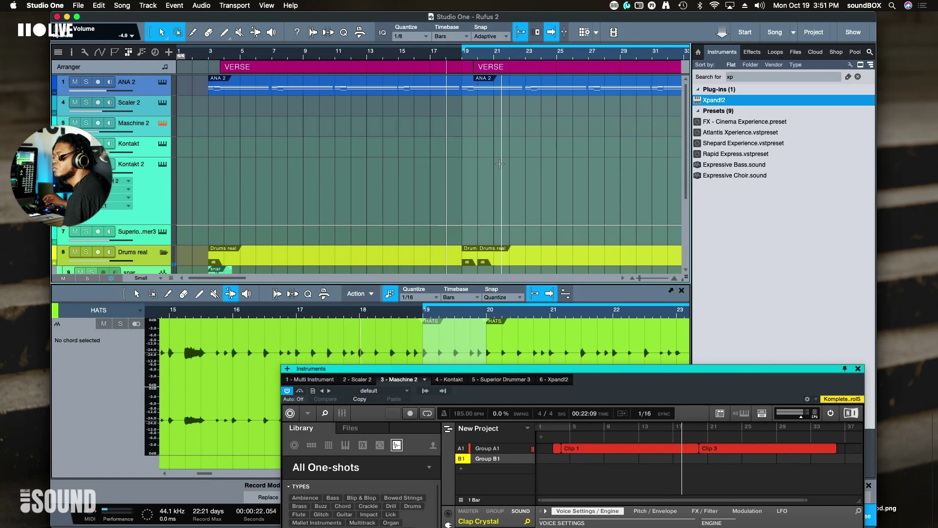
pyautogui.scroll(-5, 481, 182)
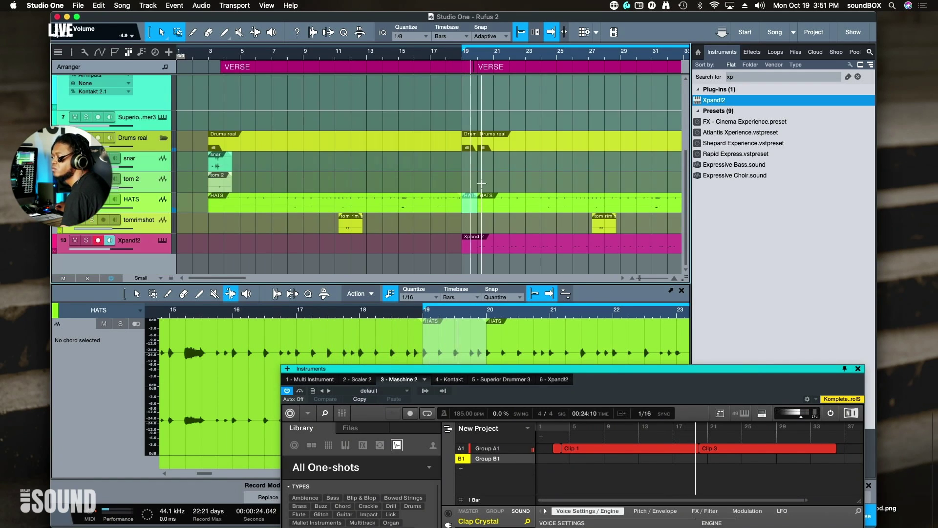
pyautogui.scroll(5, 482, 186)
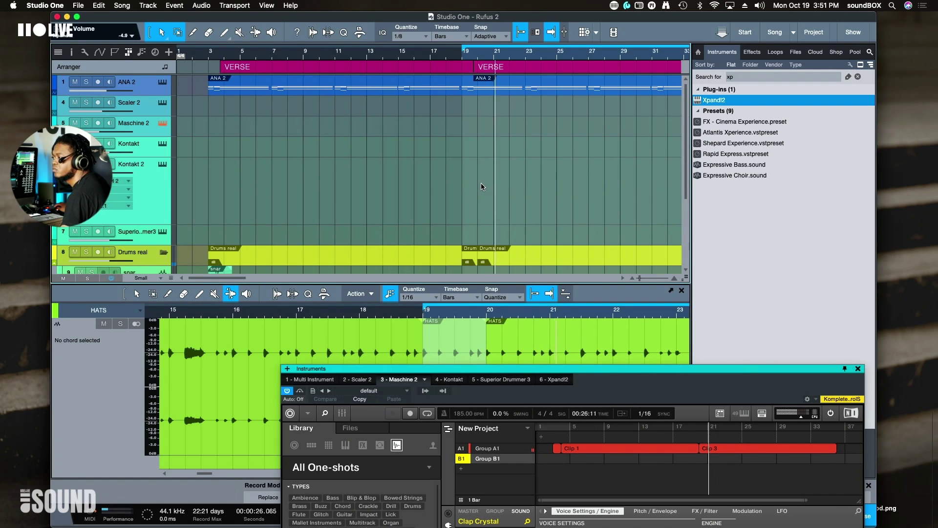
pyautogui.scroll(-5, 482, 188)
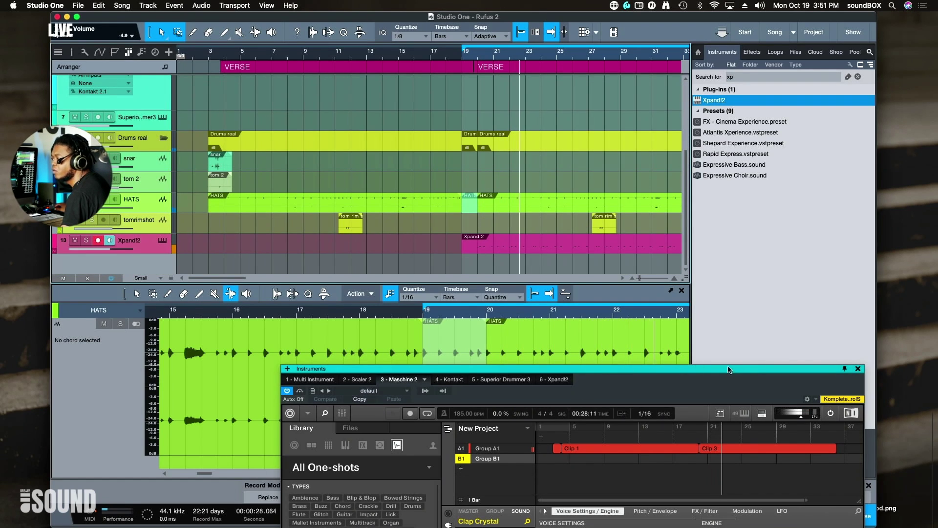
# Bring the Maschine 2 window back over the arrangement and examine Clip 3 of Group A1 across bars 21 to 31
pyautogui.moveTo(755, 369); pyautogui.dragTo(720, 98)
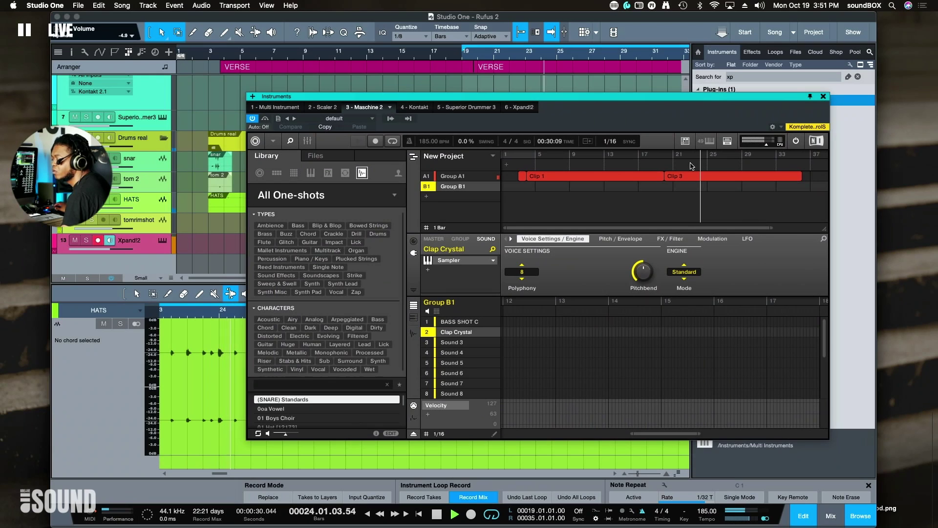
pyautogui.click(691, 169)
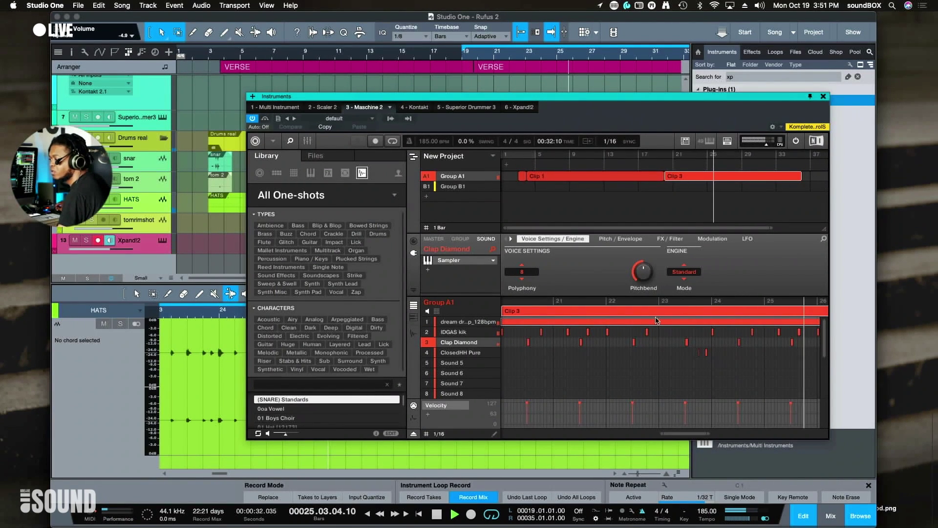
pyautogui.scroll(-1, 658, 320)
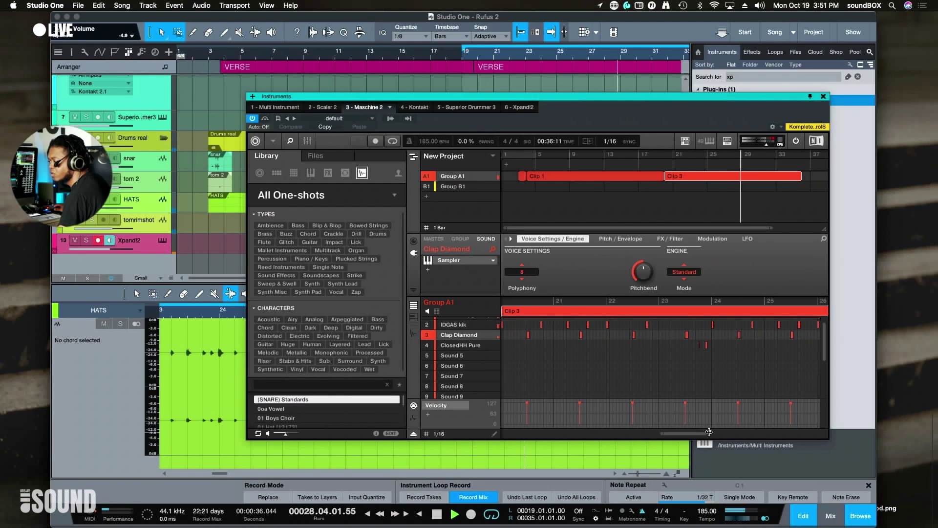
pyautogui.moveTo(708, 432); pyautogui.dragTo(765, 433)
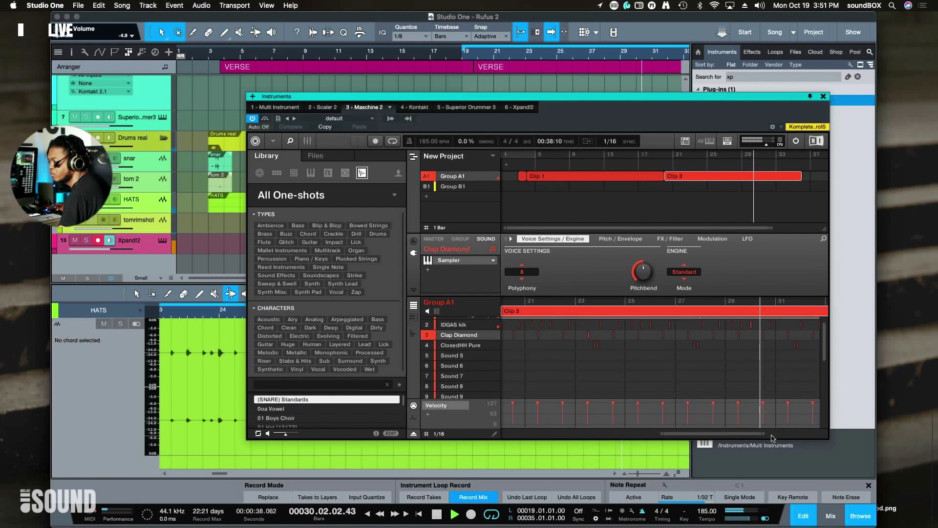
pyautogui.scroll(1, 611, 337)
# Restart playback before bar 19 and show Group A1's Clip 1 to compare its pattern with Clip 3 around the transition
pyautogui.press('space')
pyautogui.click(449, 48)
pyautogui.press('space')
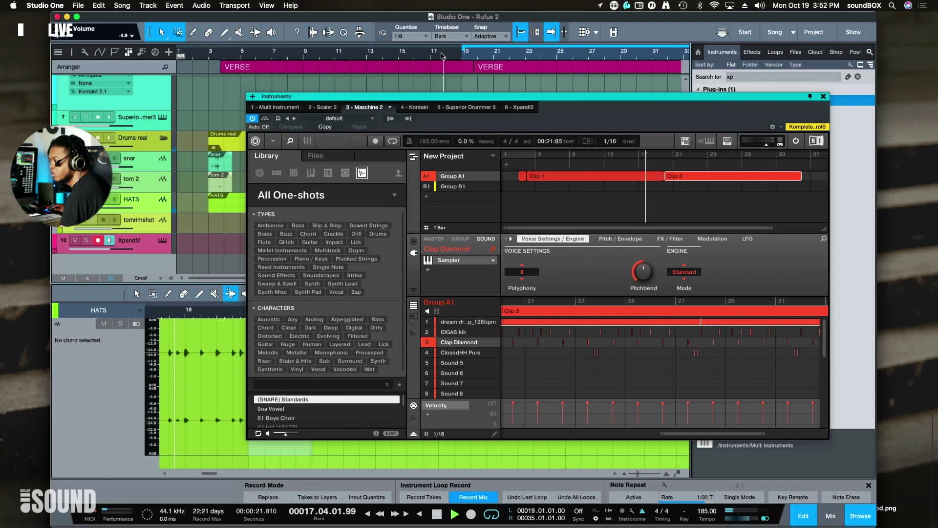
pyautogui.click(646, 177)
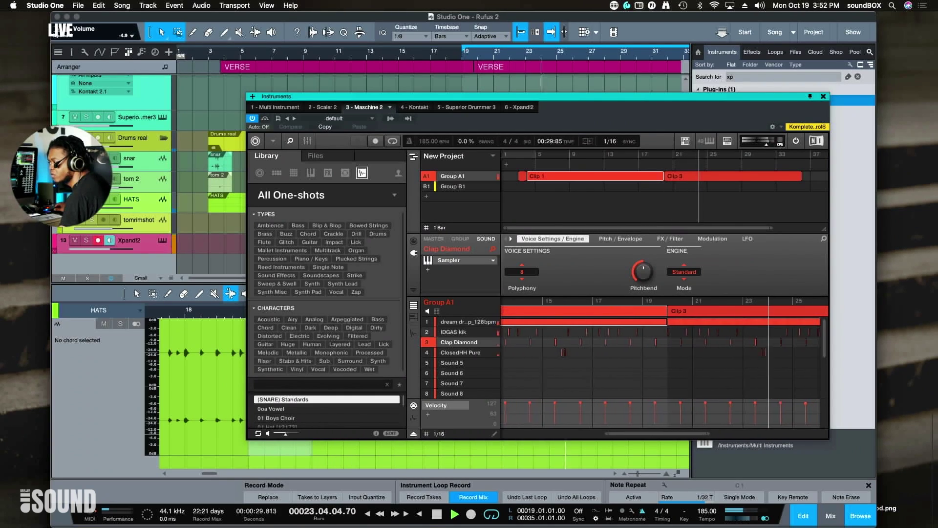
pyautogui.click(409, 59)
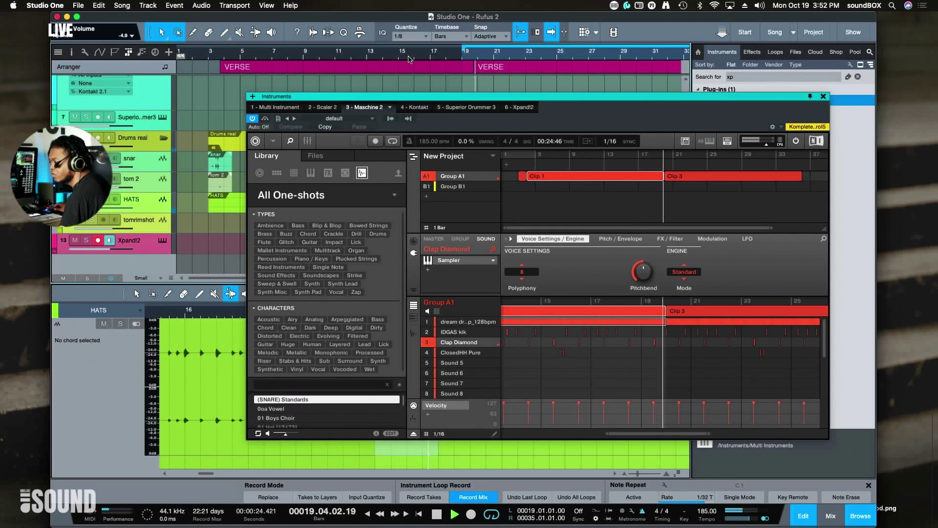
# Replay the lead-in to the second verse from about bar 15 and examine Group A1's sounds across the Clip 1 to Clip 3 transition
pyautogui.click(410, 59)
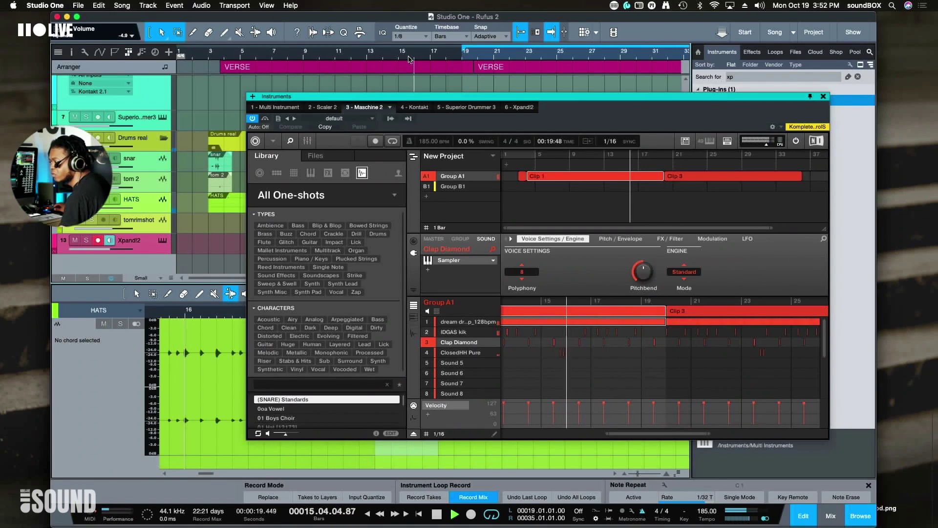
pyautogui.scroll(-1, 648, 380)
pyautogui.scroll(-5, 648, 379)
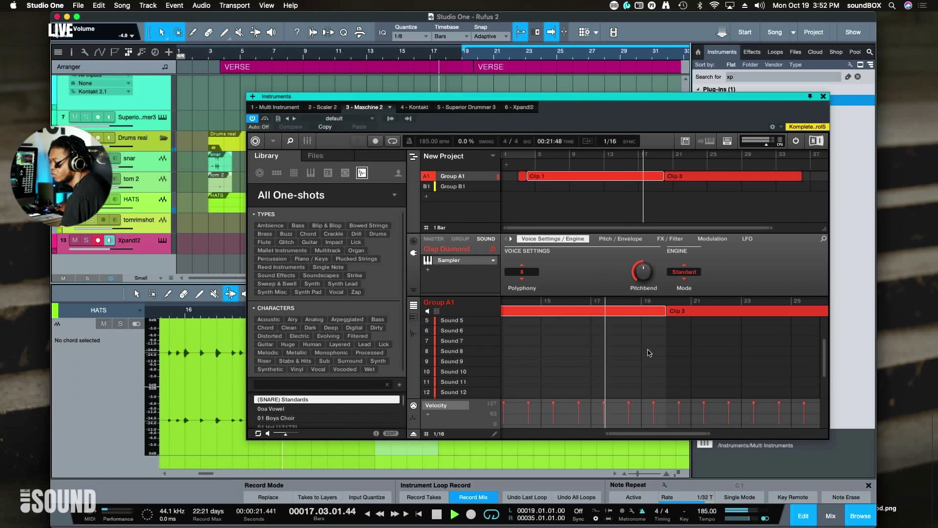
pyautogui.scroll(5, 660, 352)
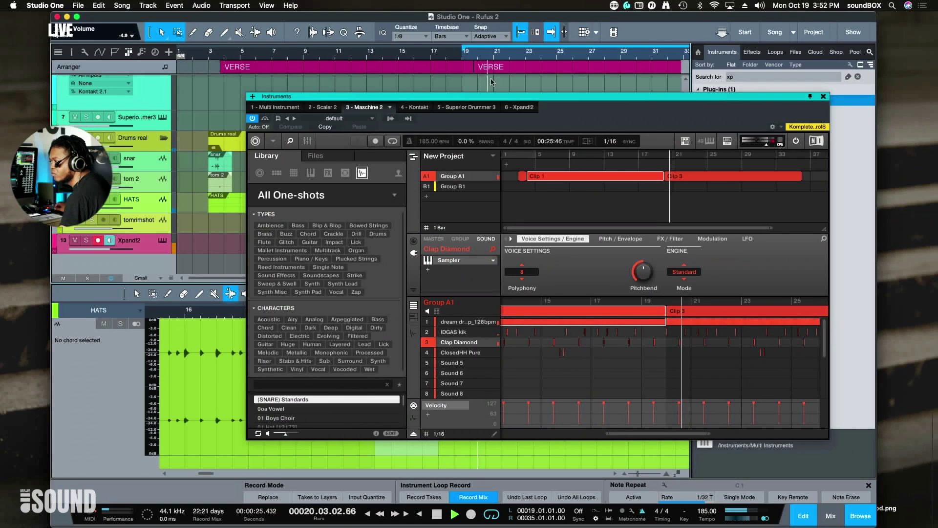
pyautogui.click(404, 56)
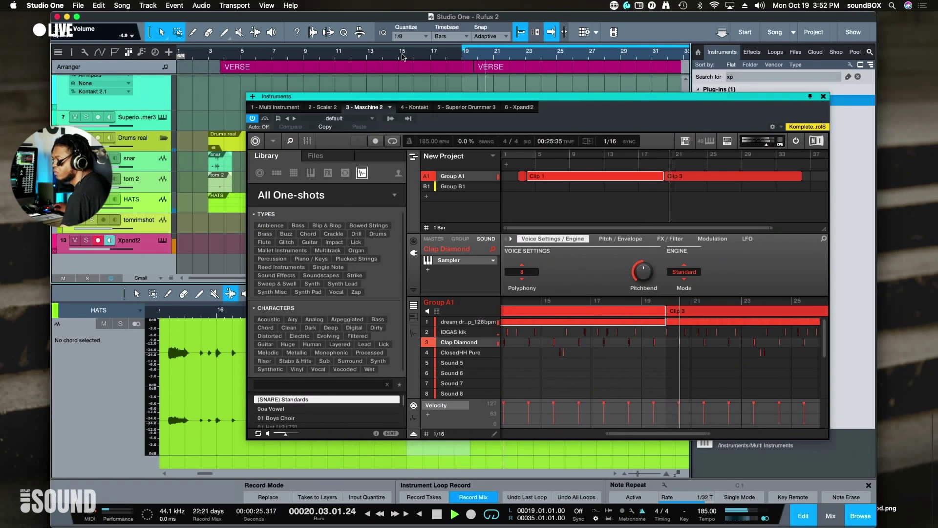
# Close the Maschine 2 window and replay the arrangement from about bar 9 through the second verse
pyautogui.click(824, 97)
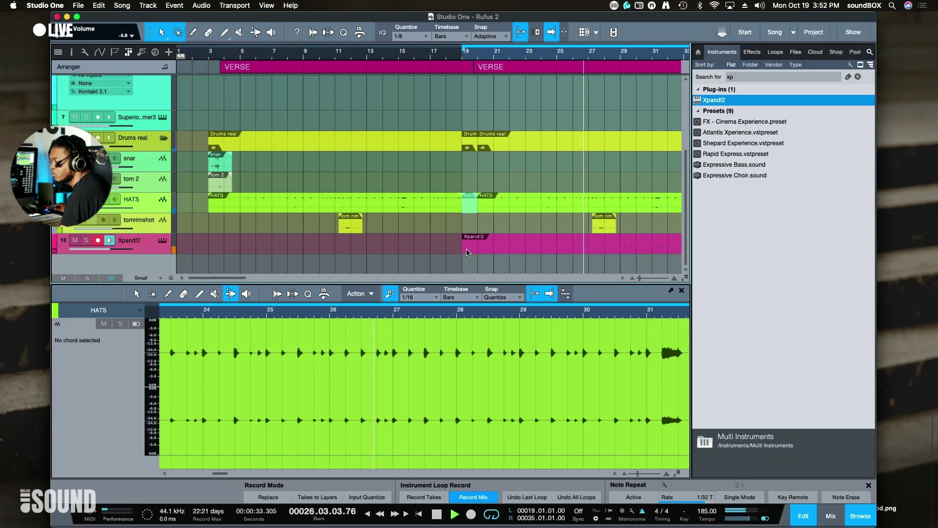
pyautogui.click(312, 53)
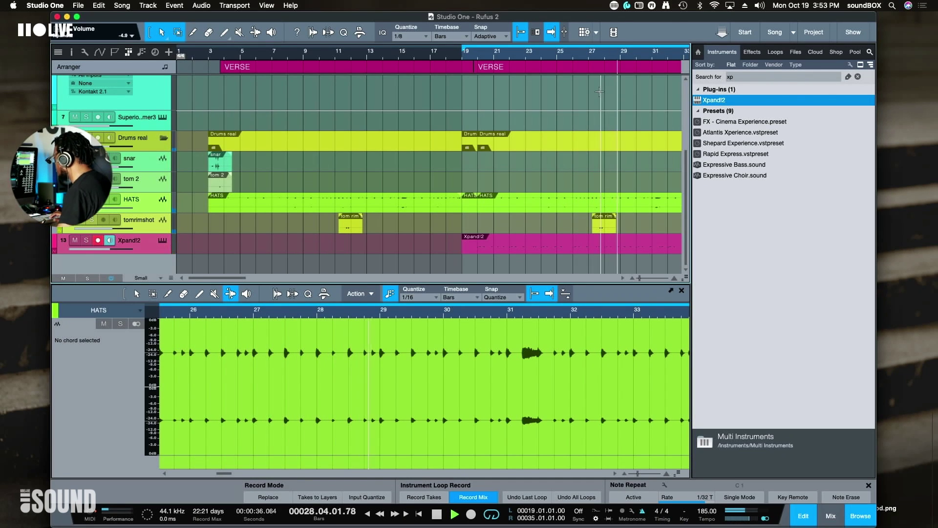
pyautogui.press('w')
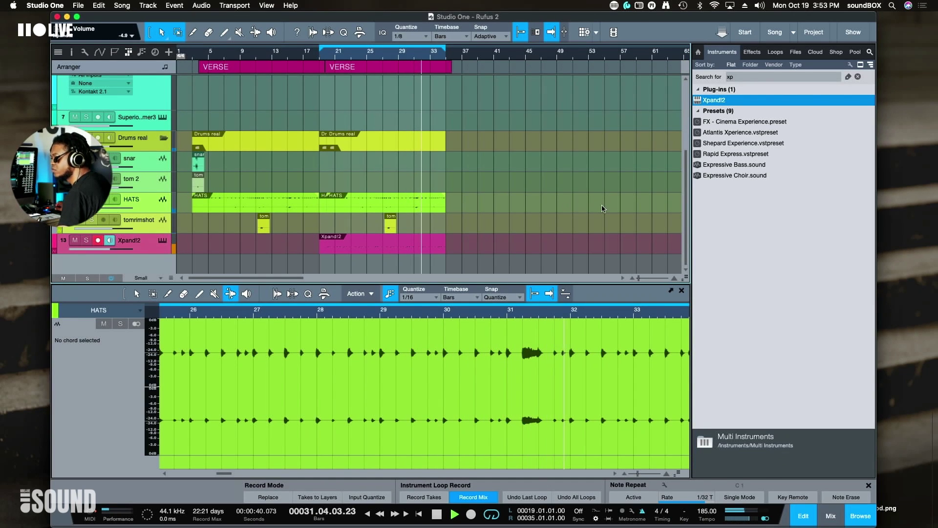
# Raise the mixer channels together by about 1 dB, bringing ANA 2 to -6.0 dB, and return to the arrangement
pyautogui.press('F3')
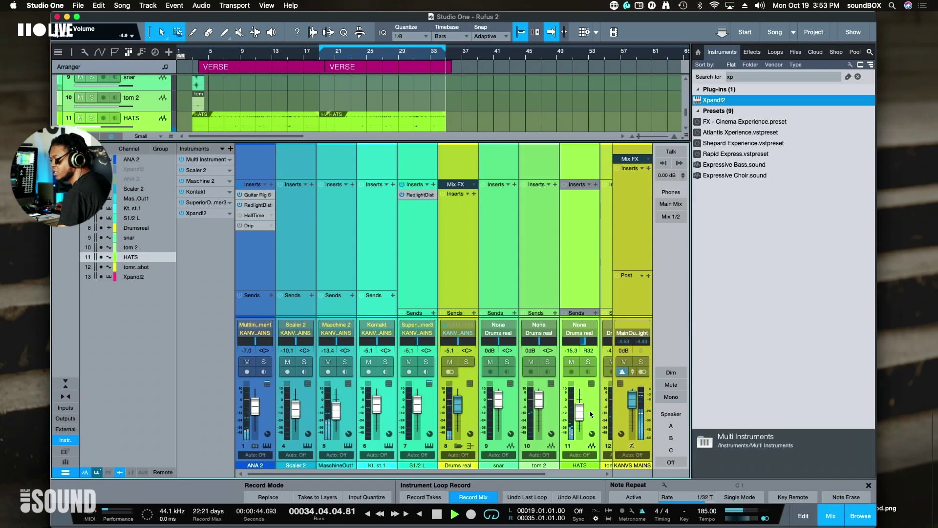
pyautogui.hscroll(3, 590, 410)
pyautogui.click(610, 419)
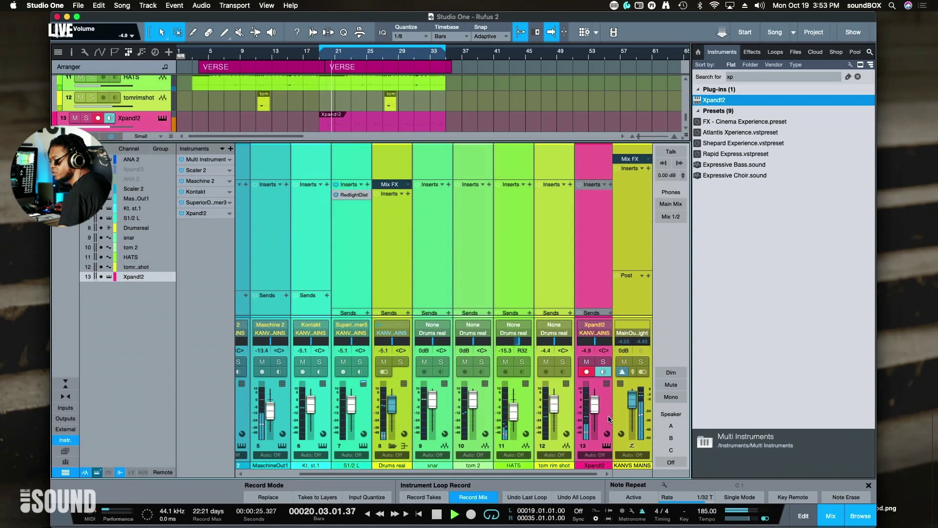
pyautogui.hscroll(-1, 609, 419)
pyautogui.hscroll(-2, 609, 419)
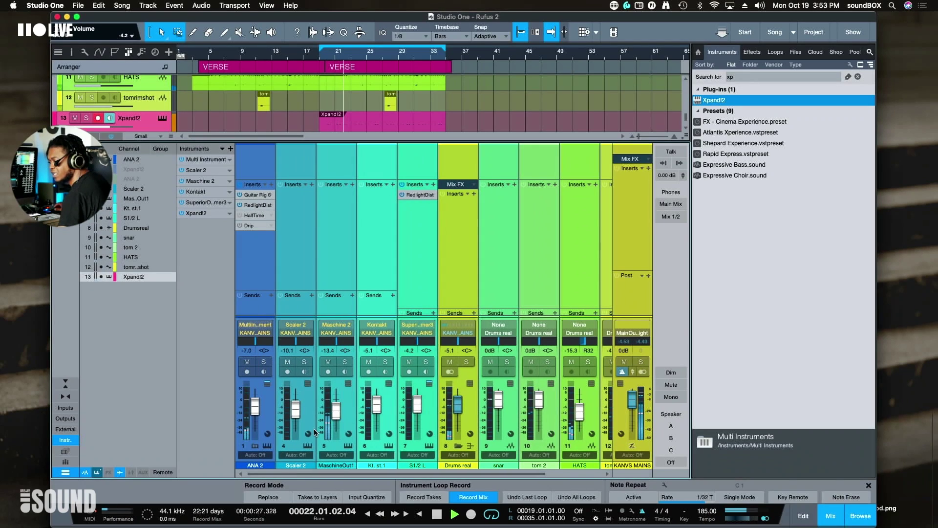
pyautogui.click(268, 412)
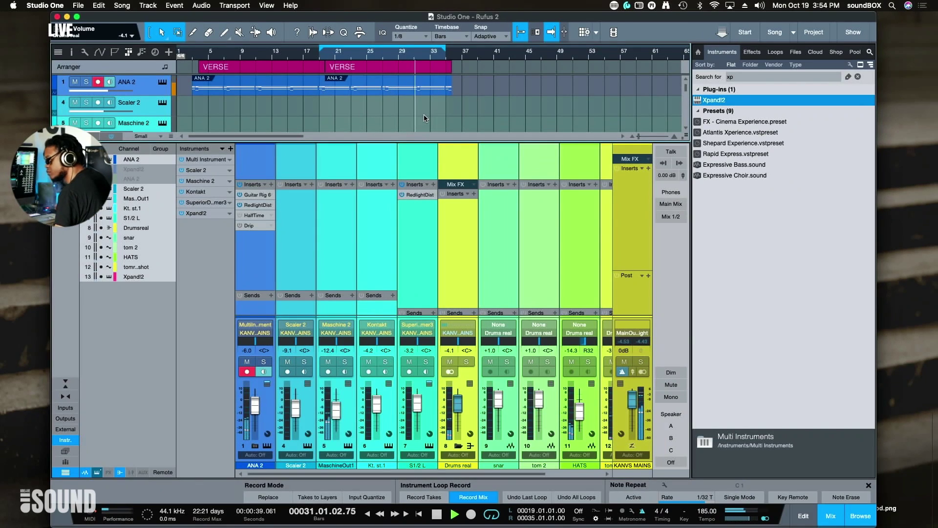
pyautogui.press('F3')
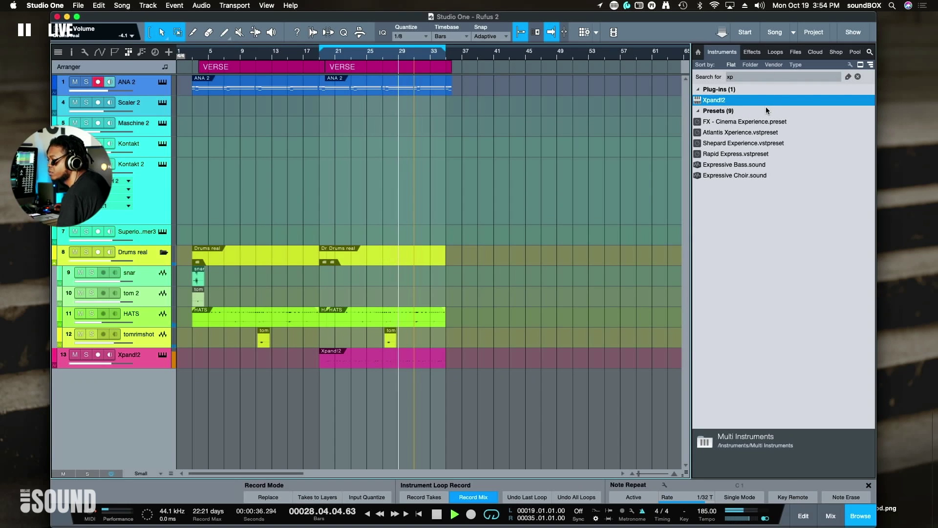
# Search the instruments for "massi" and add the VST2 version of Massive X on a new track below Xpand!2
pyautogui.click(754, 77)
pyautogui.write('massi')
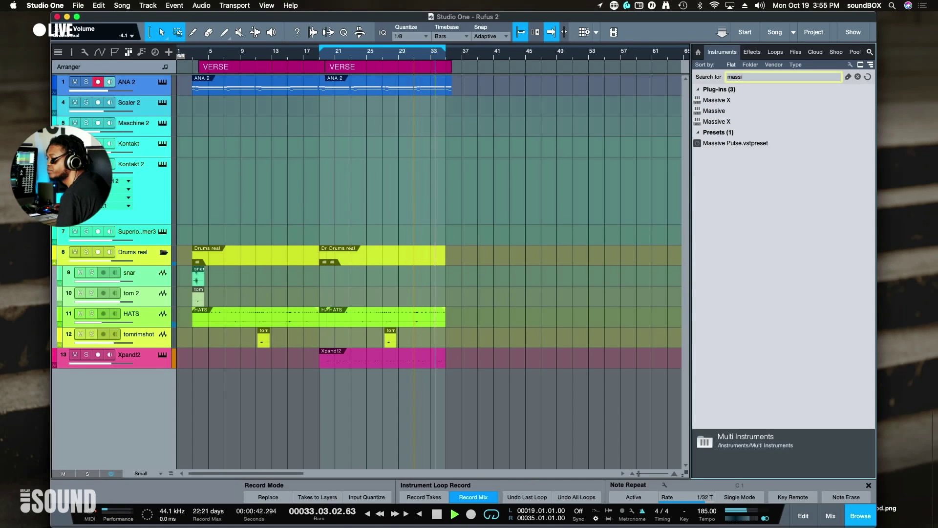
pyautogui.press('Down')
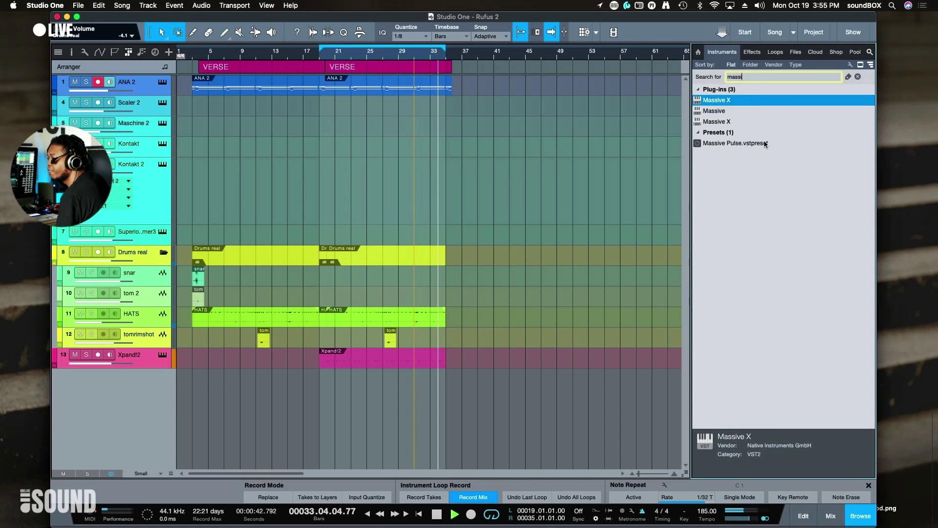
pyautogui.click(731, 121)
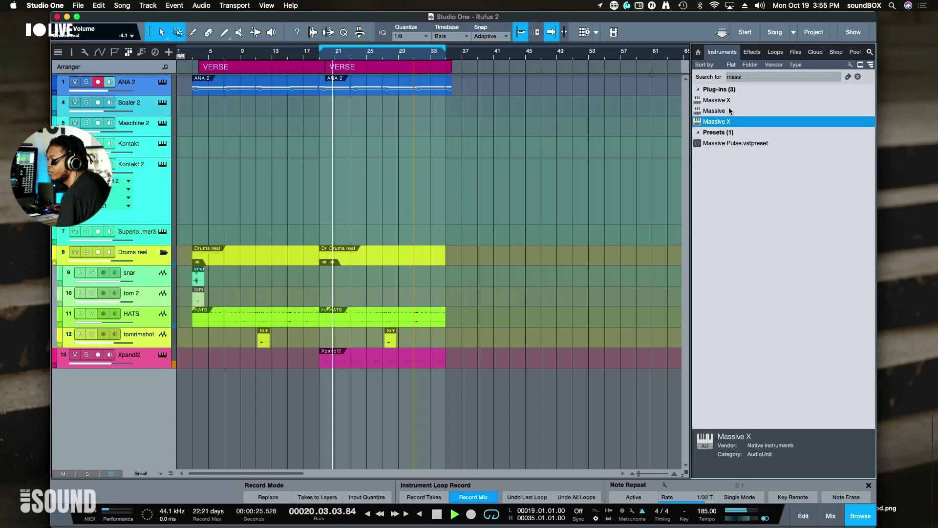
pyautogui.click(728, 100)
pyautogui.moveTo(728, 100); pyautogui.dragTo(408, 387)
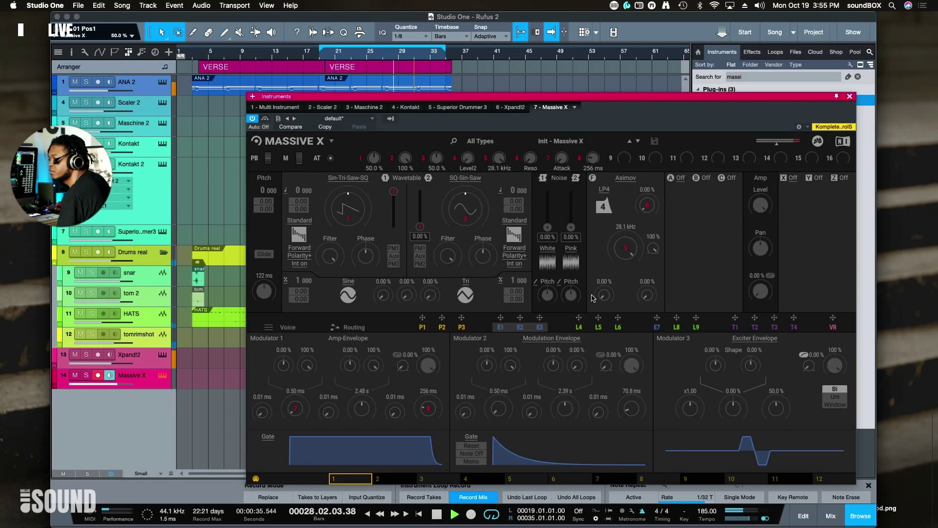
# Move the Massive X window higher on the screen and filter its presets to the Bass type
pyautogui.moveTo(569, 100); pyautogui.dragTo(549, 64)
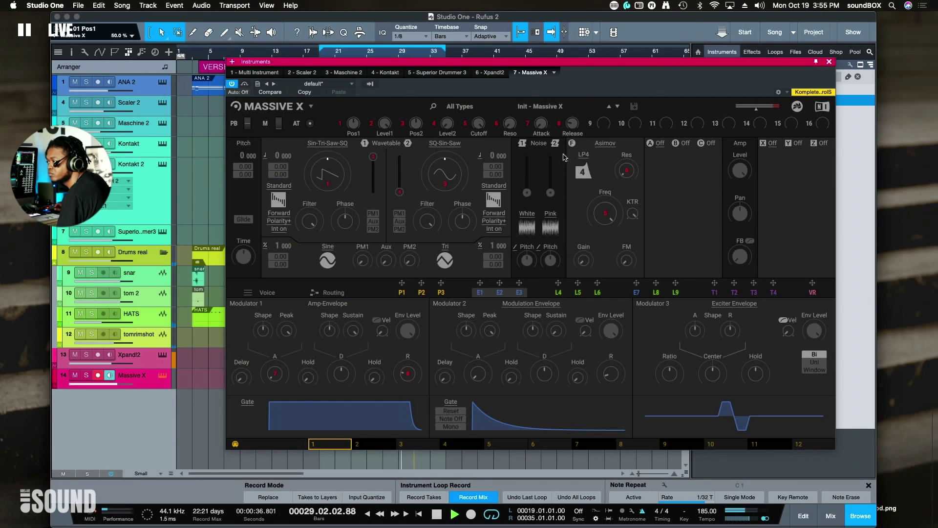
pyautogui.click(571, 108)
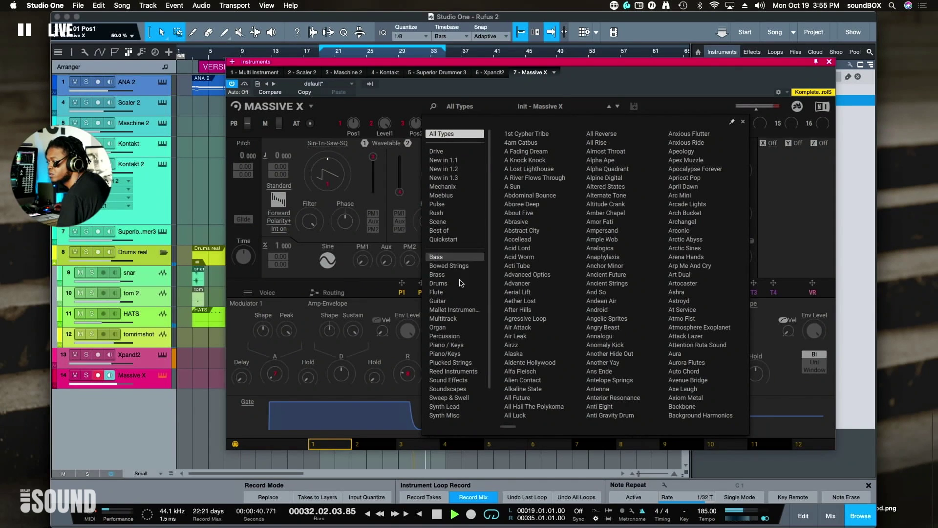
pyautogui.click(445, 258)
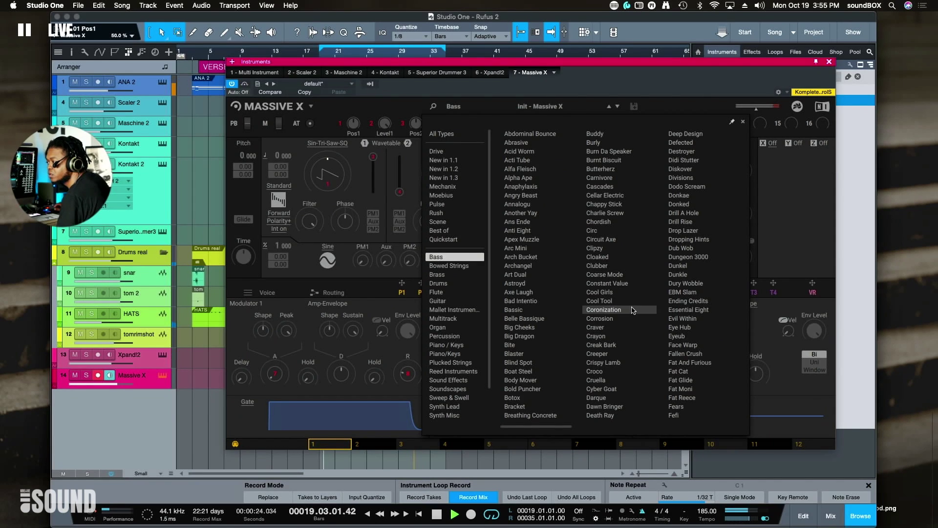
# Browse the Massive X Bass presets and load Mafia Eight
pyautogui.hscroll(2, 634, 311)
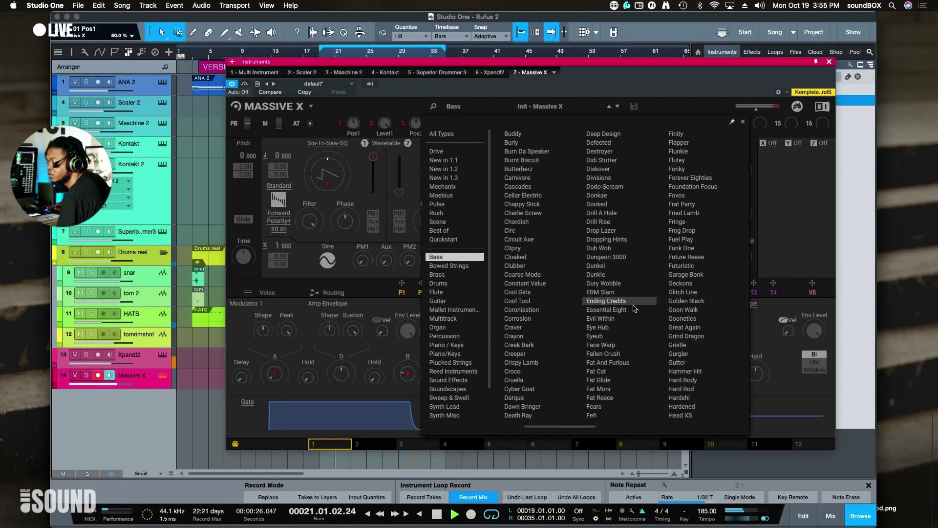
pyautogui.hscroll(10, 602, 301)
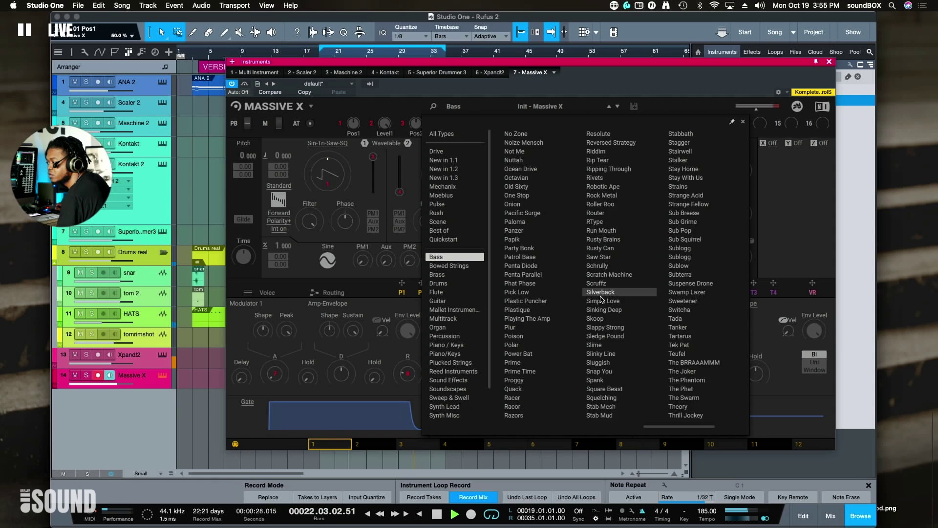
pyautogui.hscroll(-10, 602, 301)
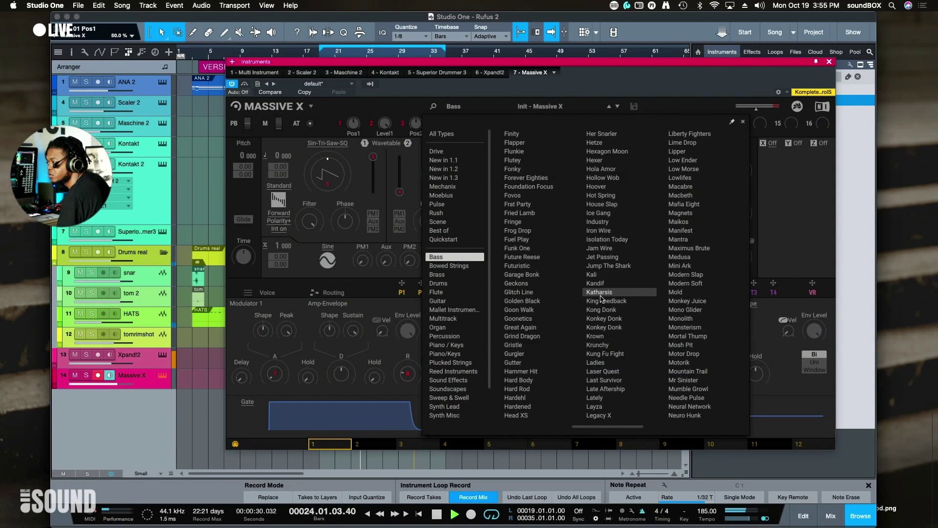
pyautogui.hscroll(-1, 601, 299)
pyautogui.hscroll(3, 604, 301)
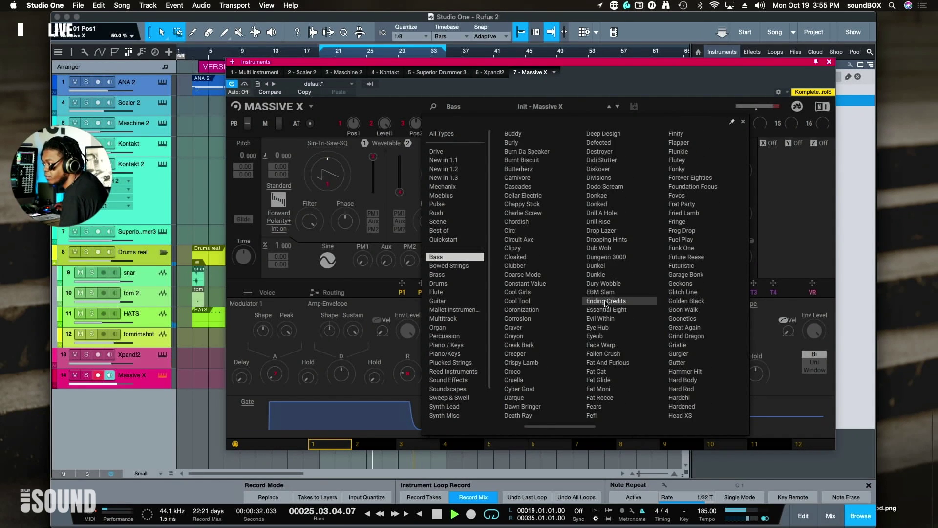
pyautogui.hscroll(5, 606, 303)
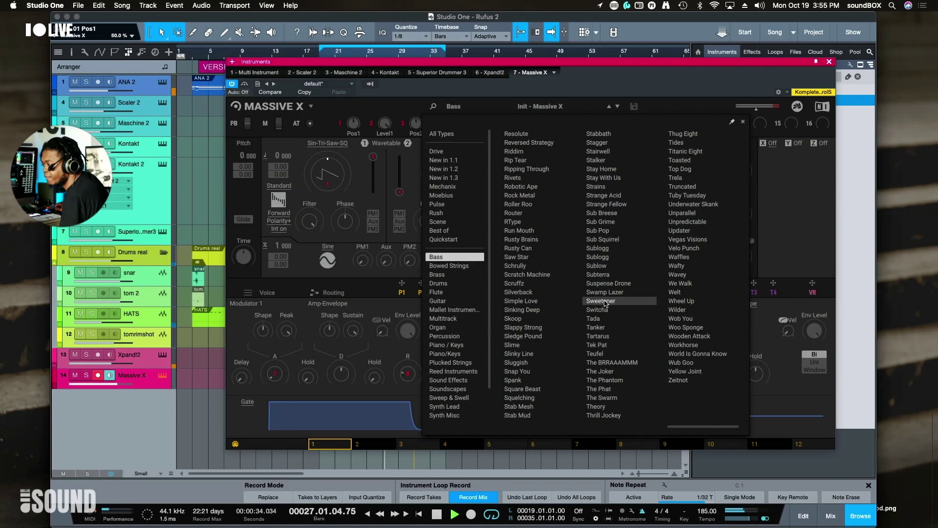
pyautogui.hscroll(-5, 605, 303)
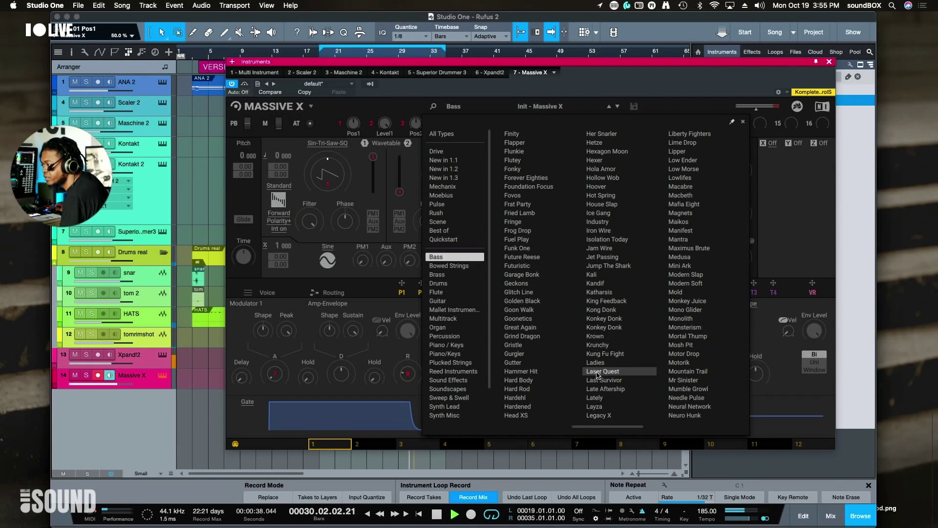
pyautogui.hscroll(4, 597, 374)
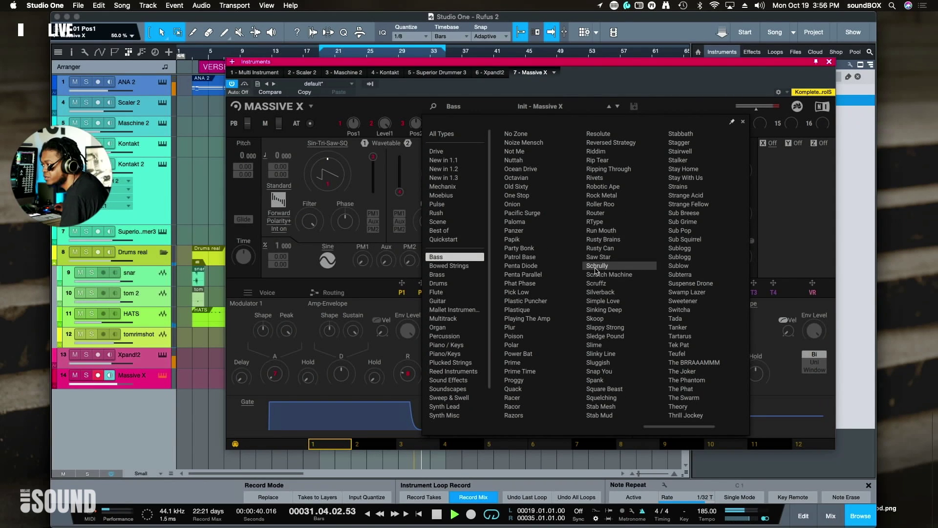
pyautogui.hscroll(-2, 604, 298)
pyautogui.hscroll(-2, 605, 299)
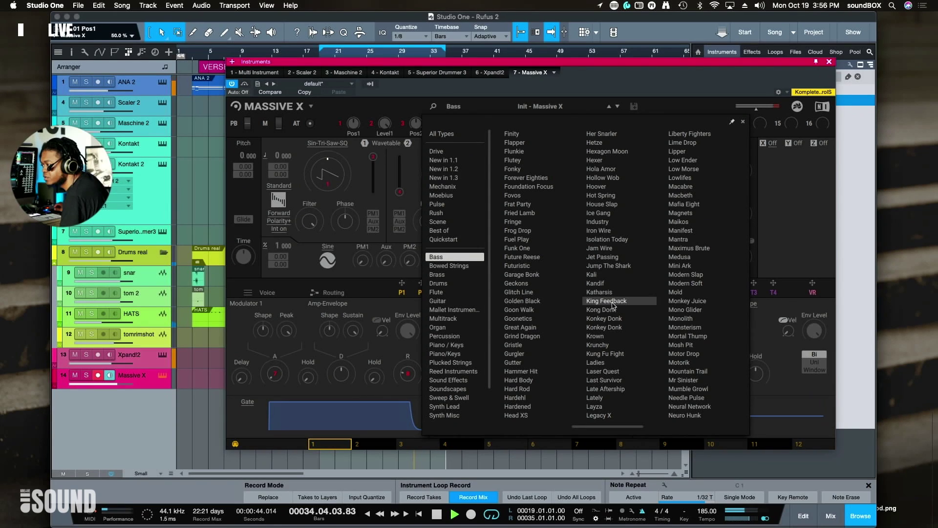
pyautogui.hscroll(2, 613, 308)
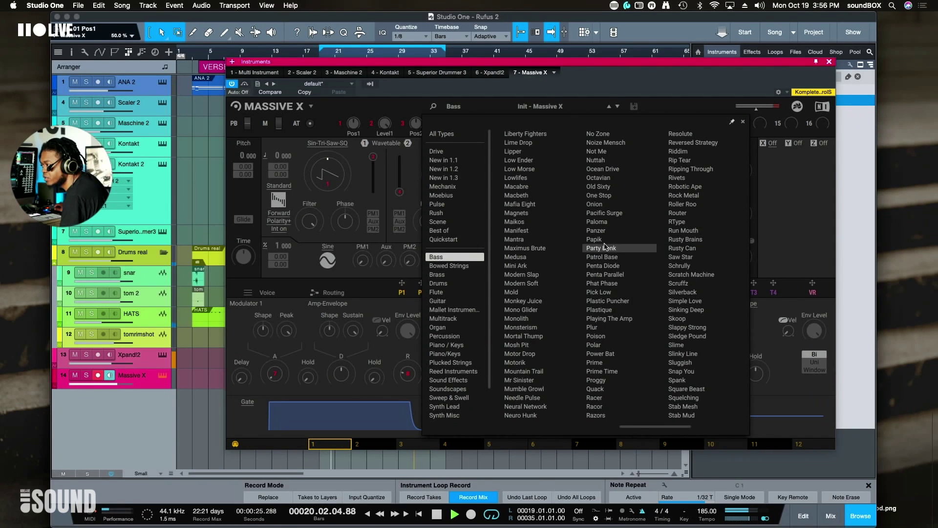
pyautogui.hscroll(-1, 604, 234)
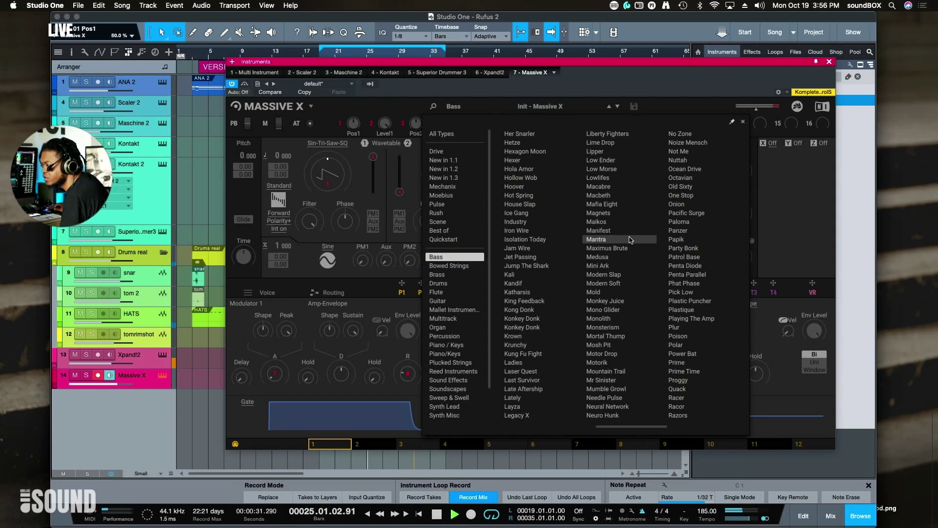
pyautogui.click(610, 205)
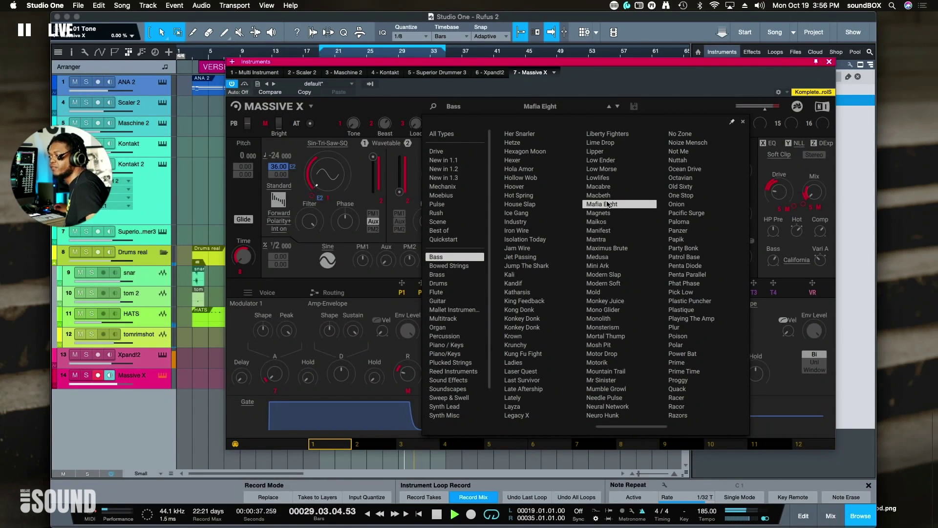
# Check the host's preset file options for Massive X and close the instrument's preset browser
pyautogui.click(350, 85)
pyautogui.click(335, 85)
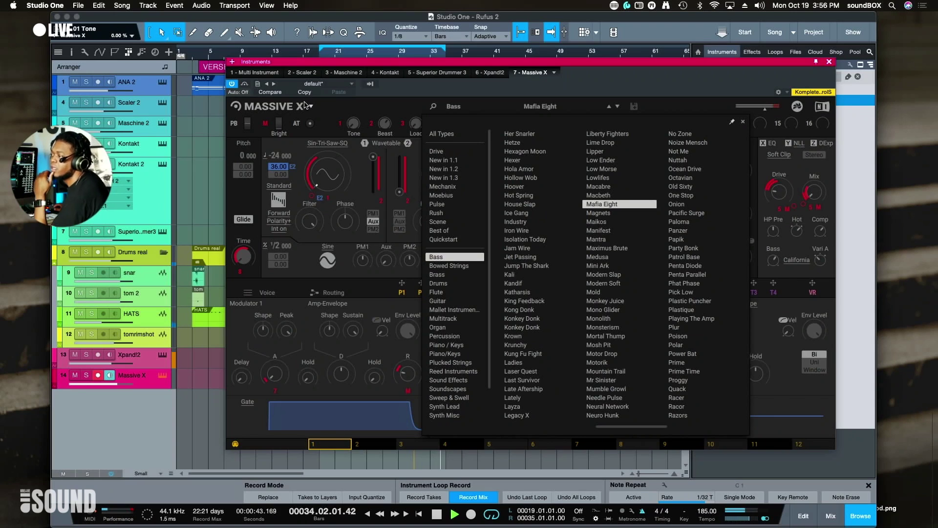
pyautogui.click(320, 84)
pyautogui.click(320, 84)
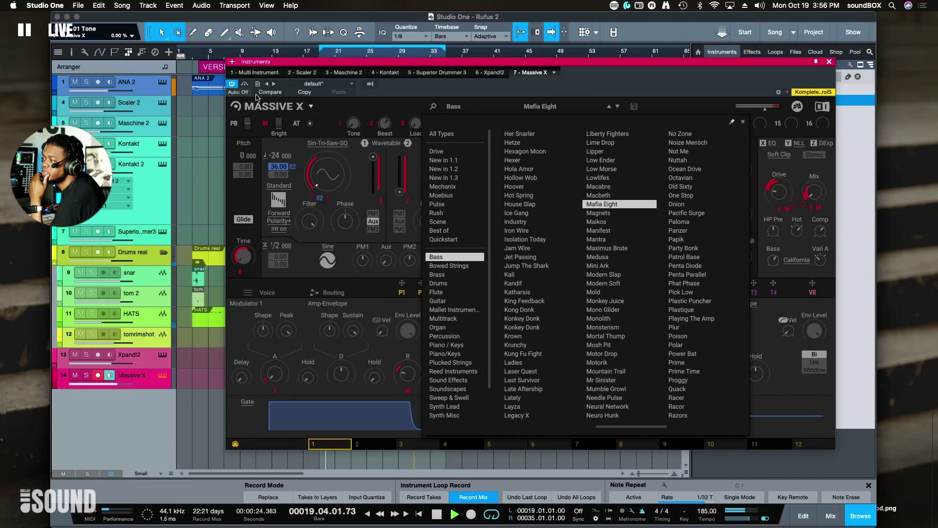
pyautogui.click(257, 84)
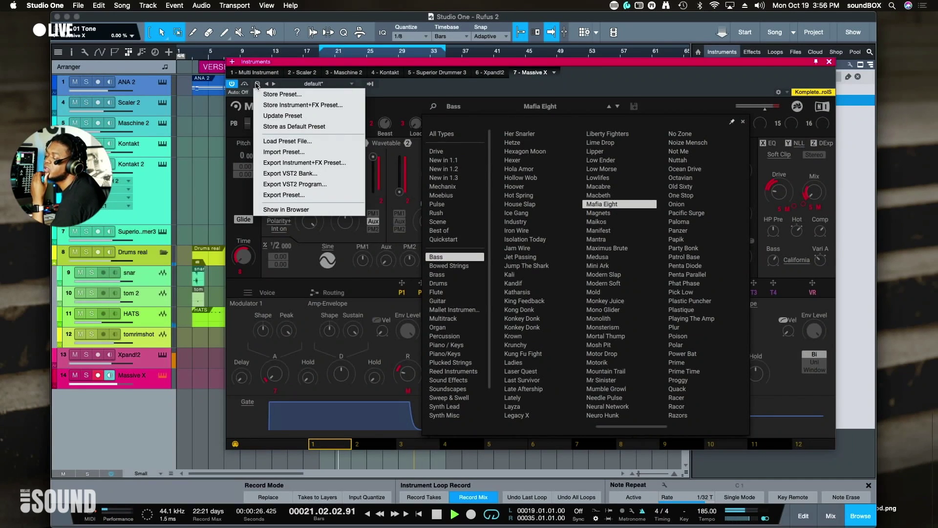
pyautogui.click(257, 85)
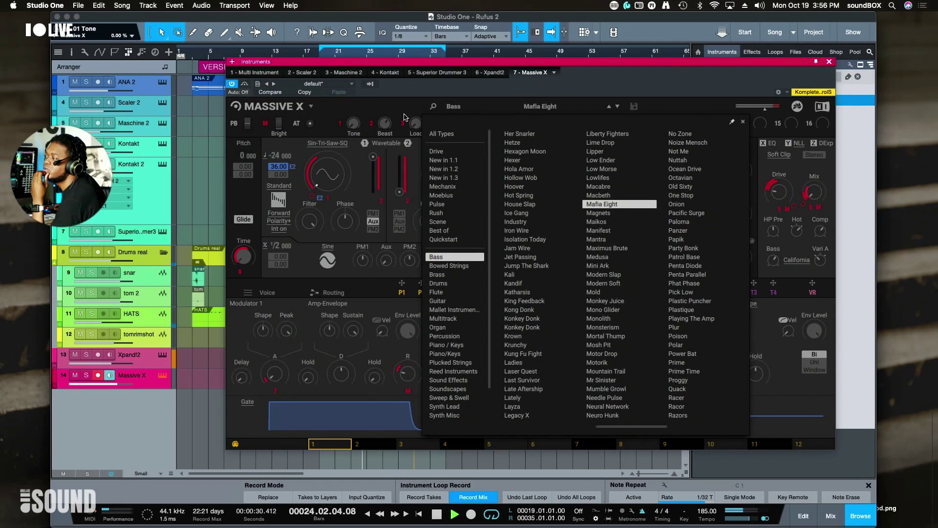
pyautogui.click(636, 107)
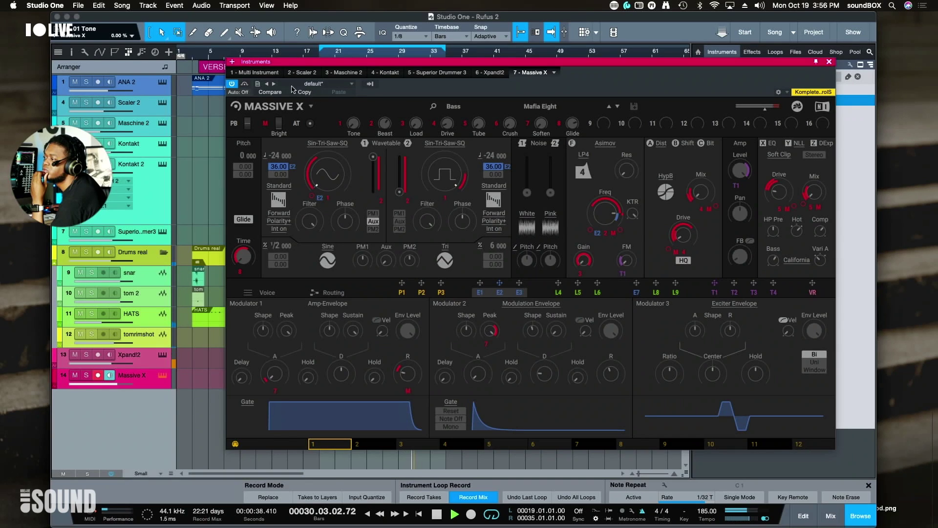
# Store the Massive X sound as an Instrument+FX preset named ELIB 808 BASS FAV, with description BASS and subfolder BASS
pyautogui.click(550, 108)
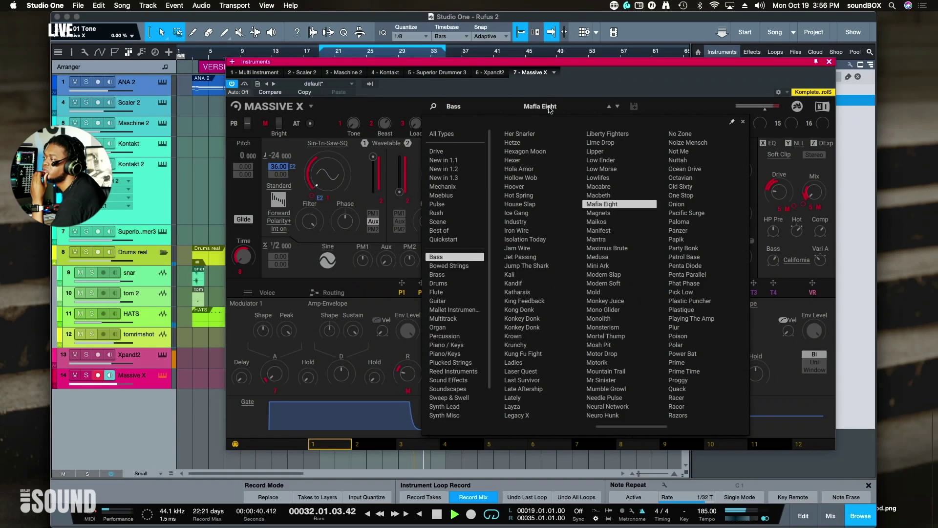
pyautogui.click(549, 107)
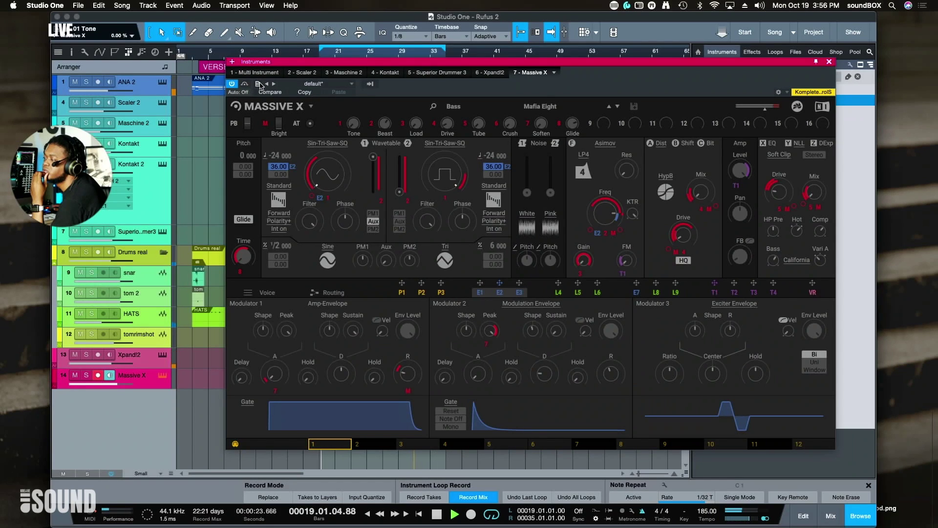
pyautogui.click(257, 84)
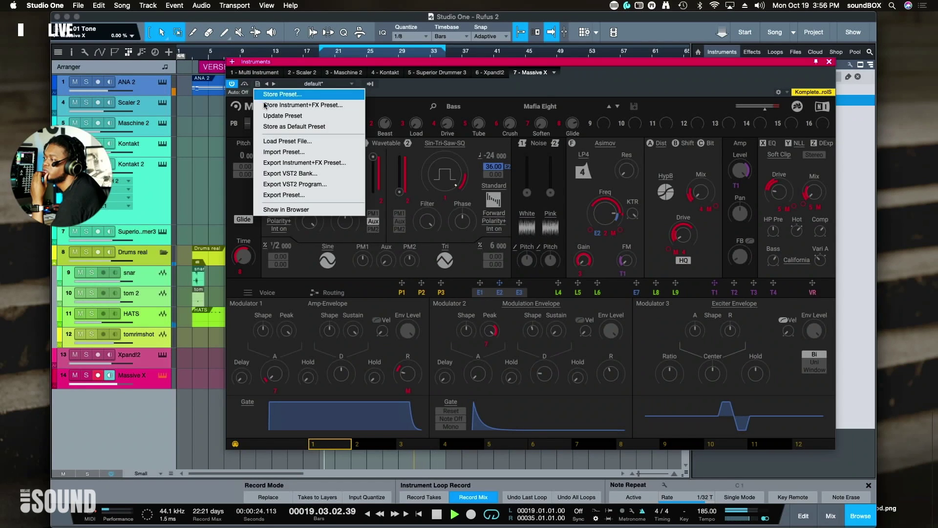
pyautogui.click(304, 106)
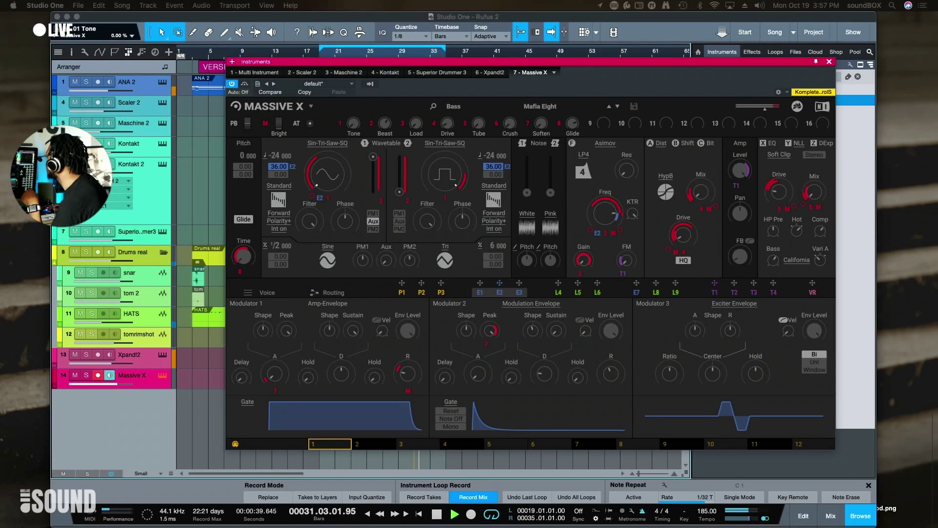
pyautogui.moveTo(937, 178); pyautogui.dragTo(529, 177)
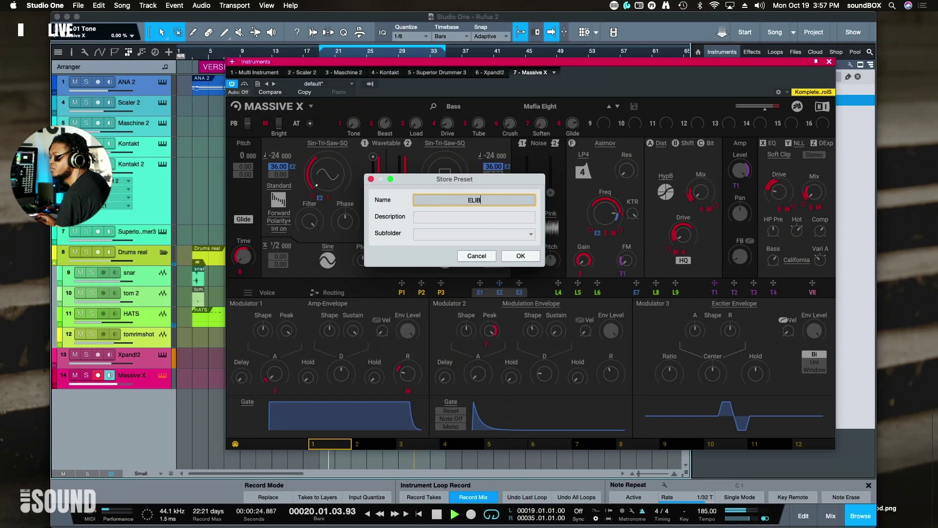
pyautogui.write('808 BASS')
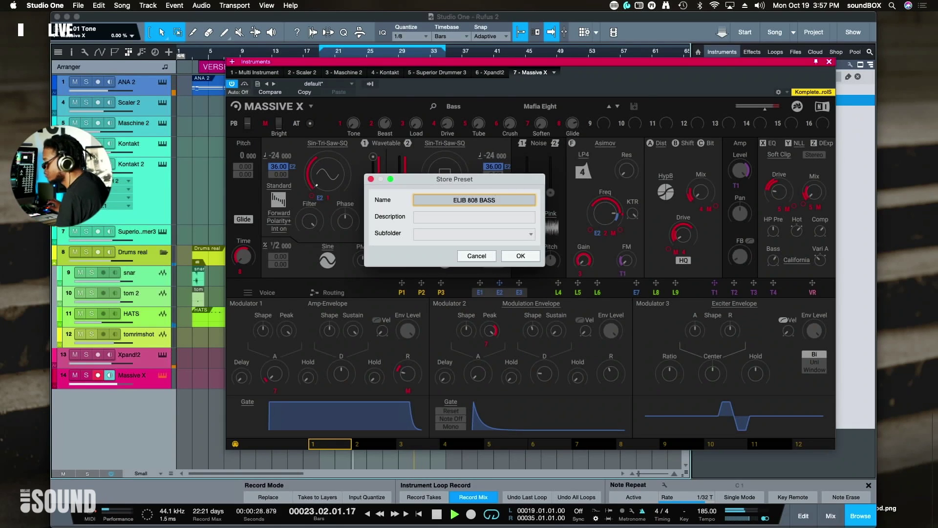
pyautogui.write(' S')
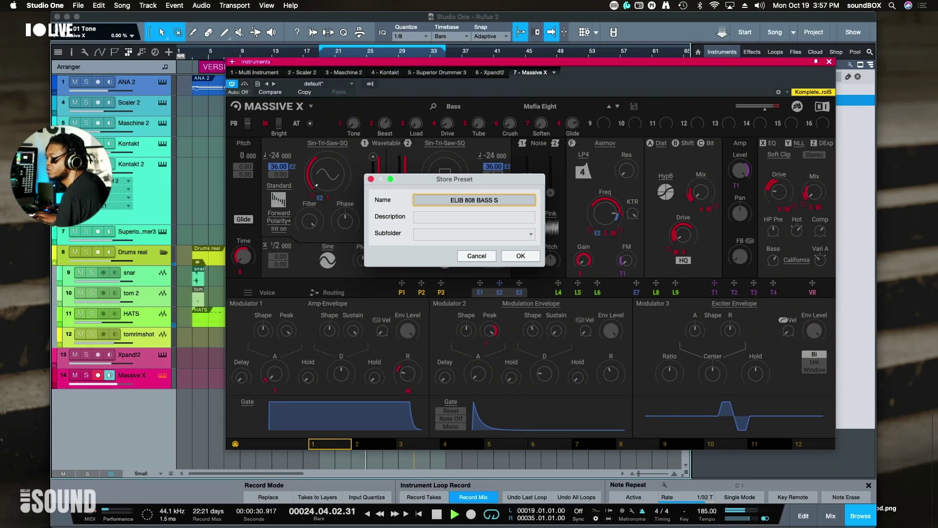
pyautogui.write('FAV')
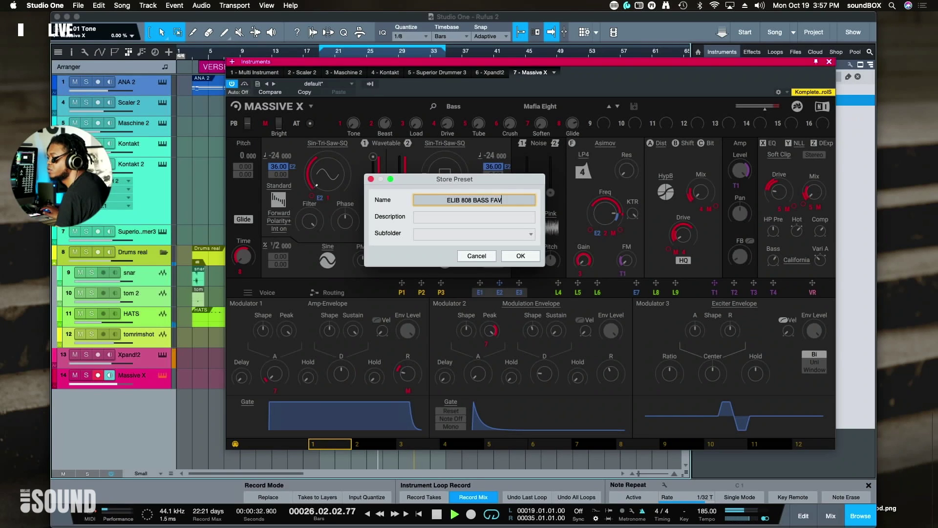
pyautogui.write('BA')
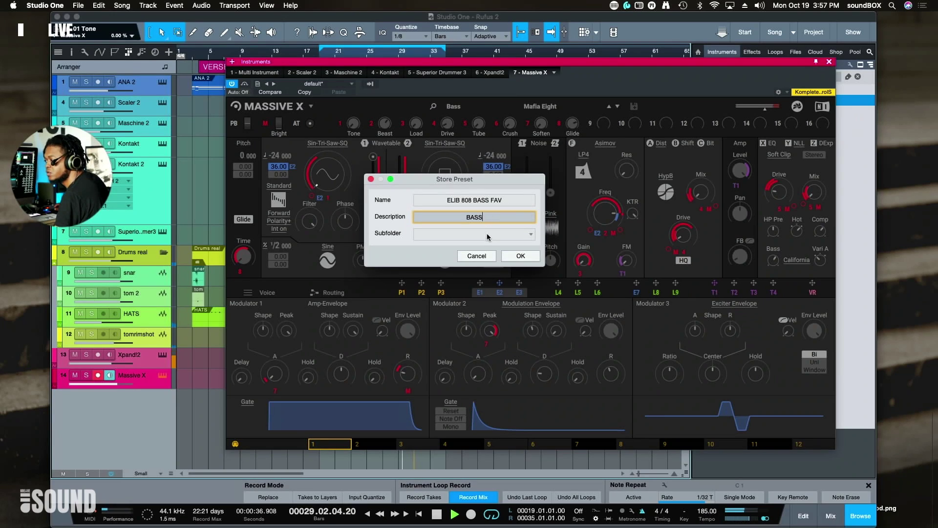
pyautogui.click(487, 237)
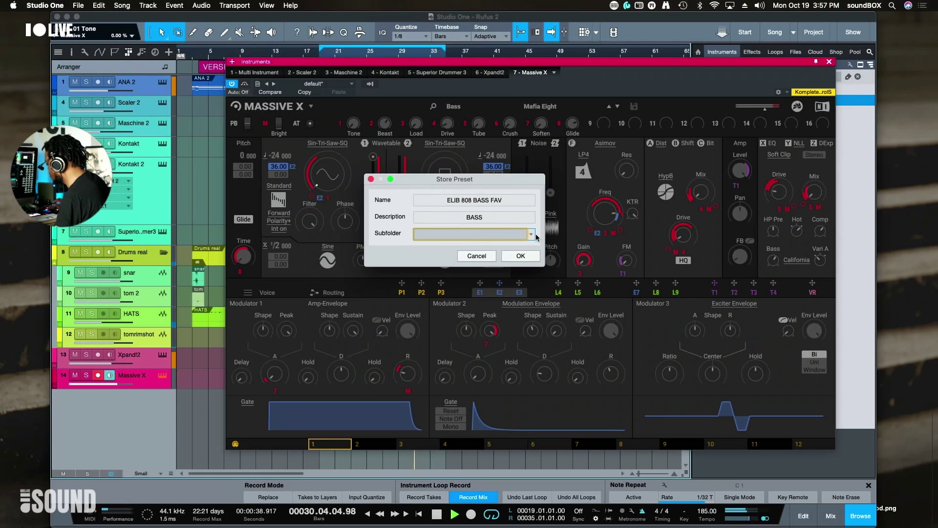
pyautogui.write('BASS')
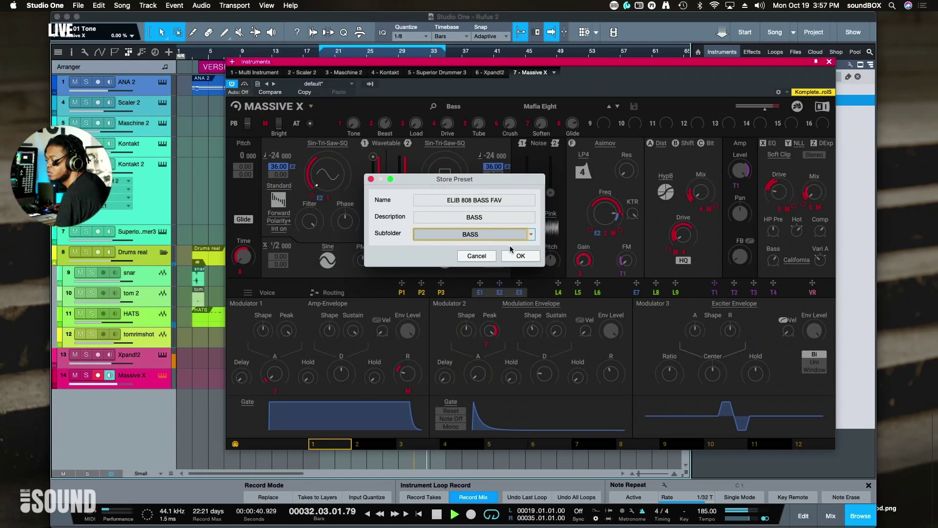
pyautogui.click(519, 256)
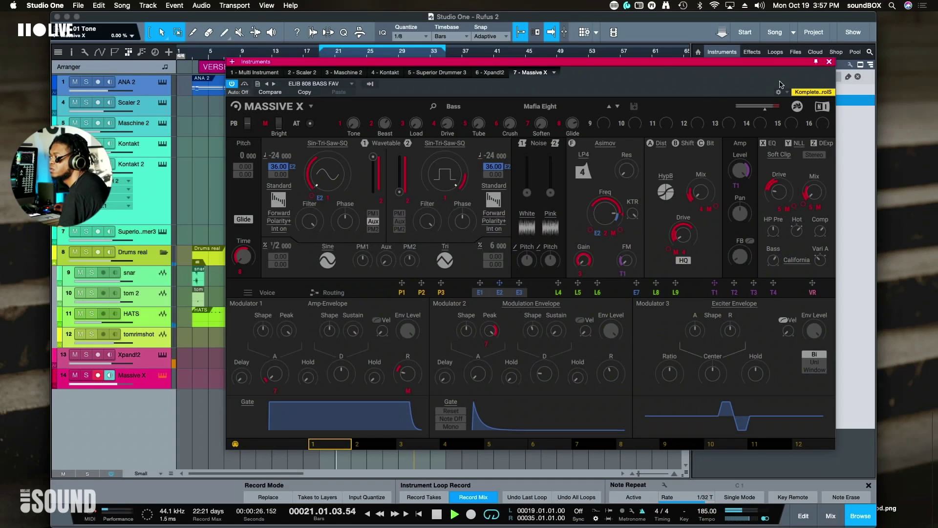
# Lower the Massive X track's volume and raise the synth's Asimov filter frequency to about 20.1 kHz
pyautogui.moveTo(92, 381); pyautogui.dragTo(98, 416)
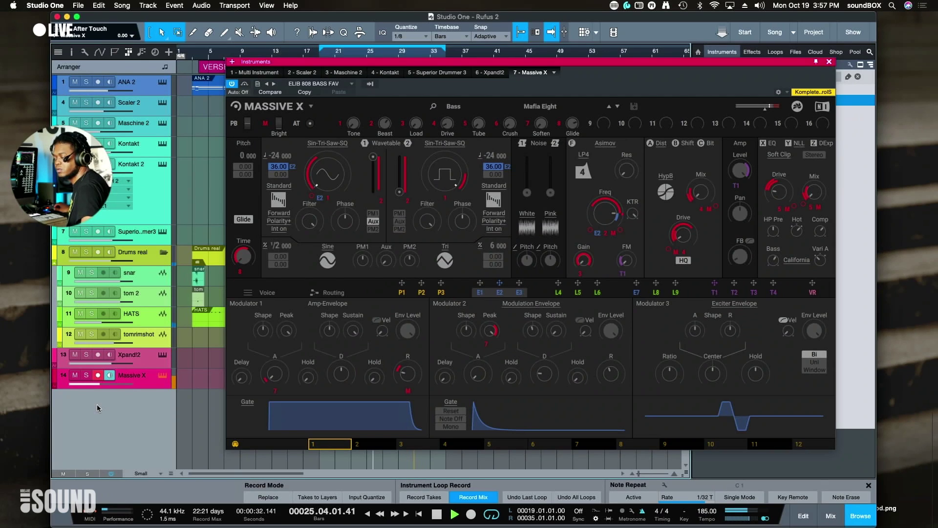
pyautogui.moveTo(105, 404); pyautogui.dragTo(93, 396)
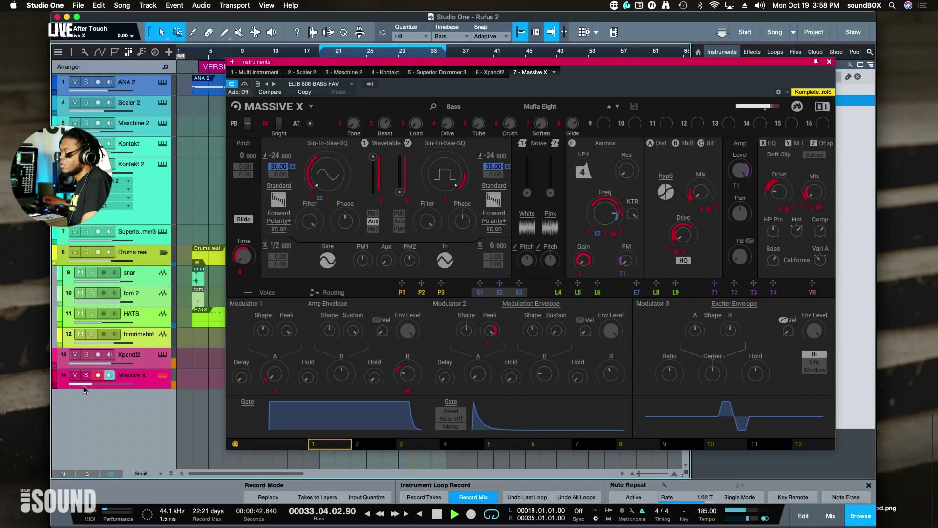
pyautogui.moveTo(598, 211)
pyautogui.moveTo(603, 212); pyautogui.dragTo(606, 186)
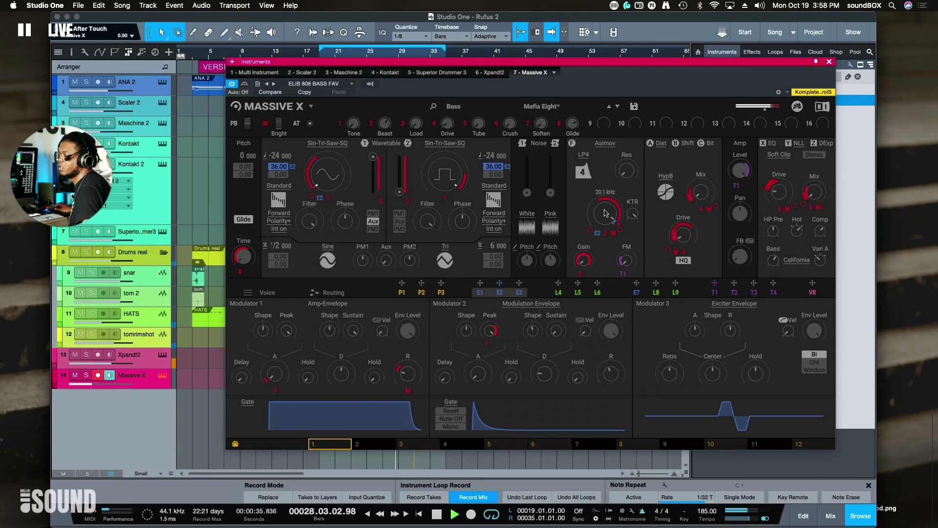
pyautogui.moveTo(792, 64); pyautogui.dragTo(781, 127)
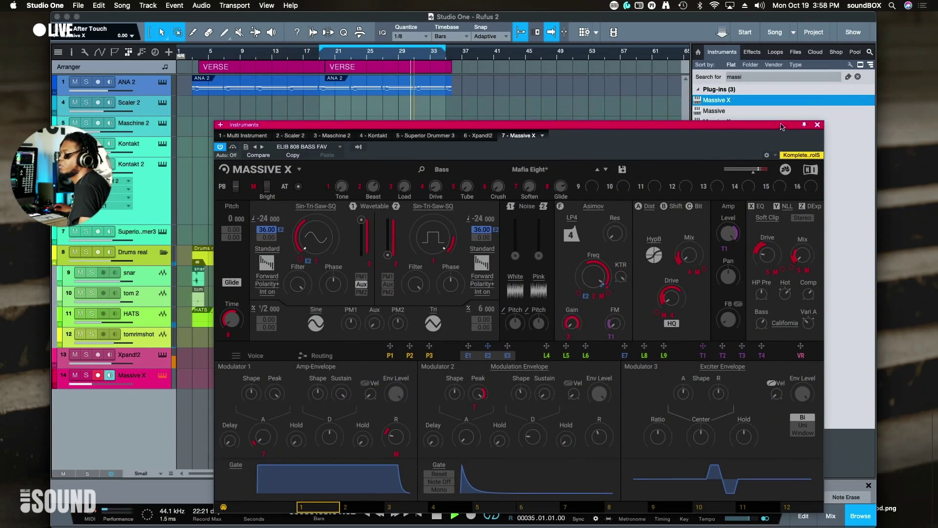
pyautogui.click(817, 125)
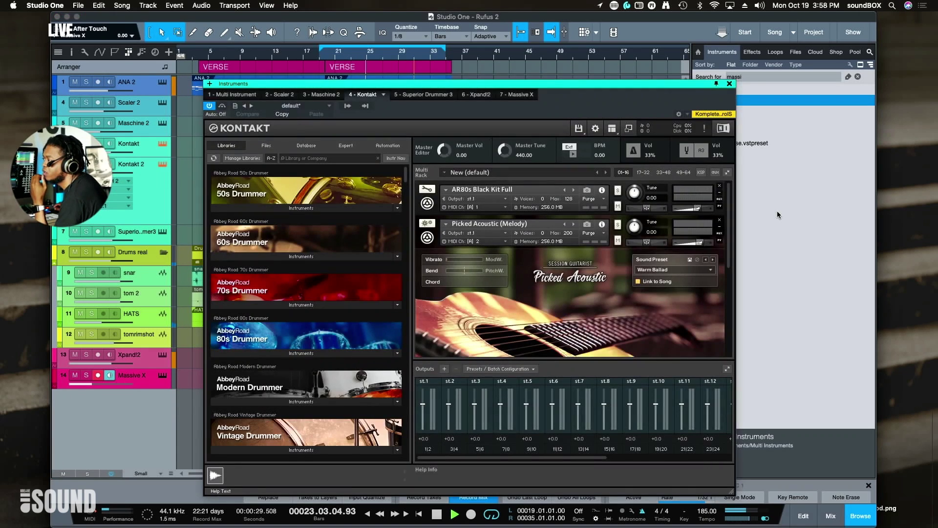
# Filter the Kontakt libraries by "out" and load SUBSTANCE.nki from the Substance library into the rack
pyautogui.click(331, 159)
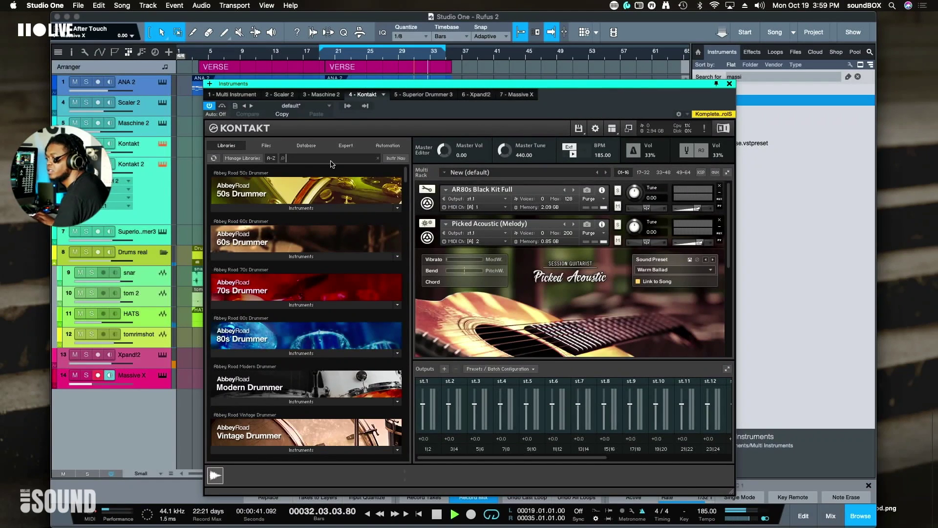
pyautogui.write('out')
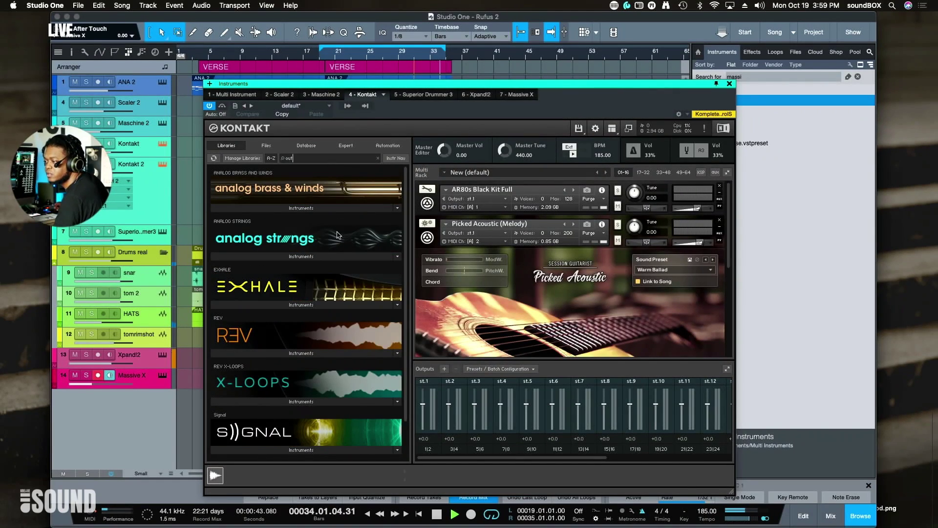
pyautogui.scroll(-2, 336, 286)
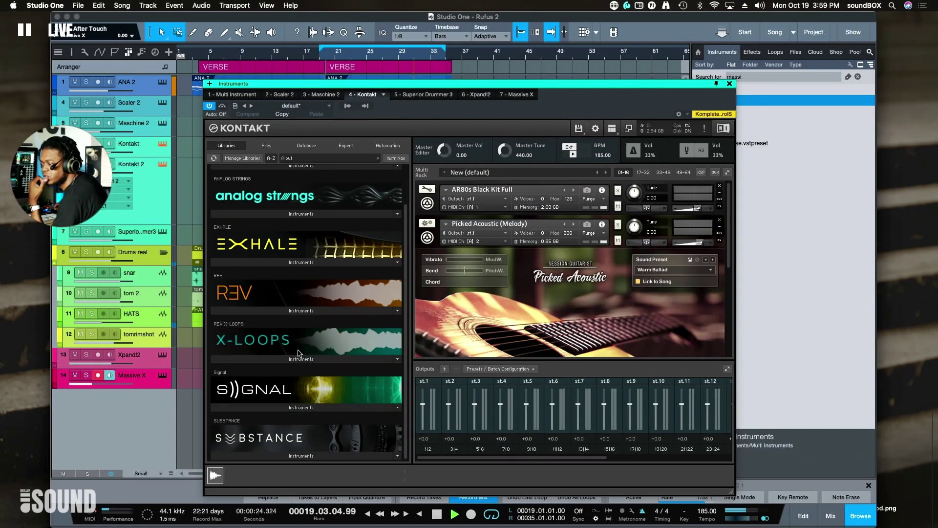
pyautogui.click(320, 457)
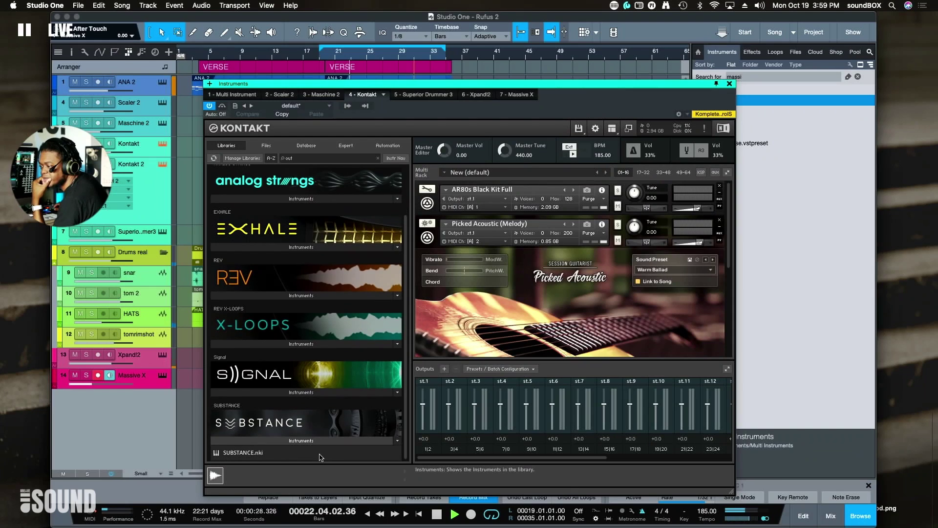
pyautogui.doubleClick(269, 453)
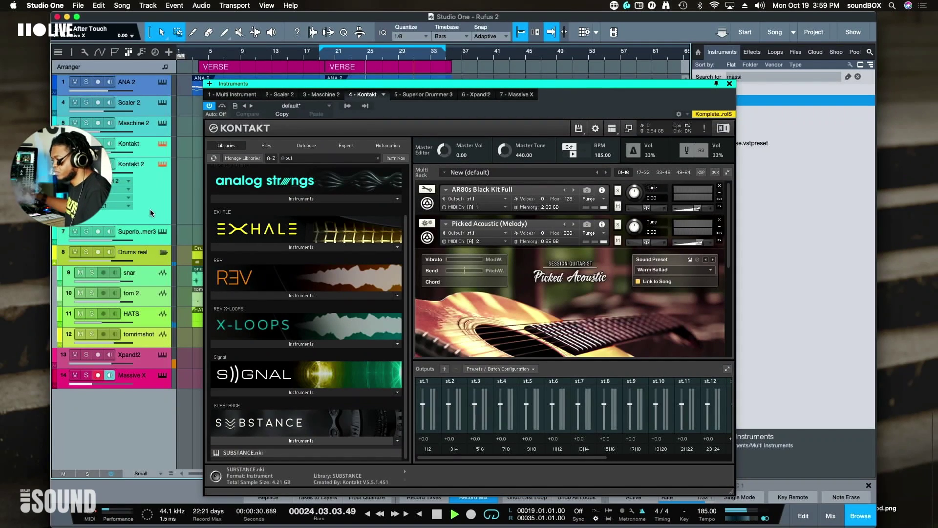
# Find the Substance instrument in Kontakt's multi rack and open its preset menu
pyautogui.scroll(-3, 611, 342)
pyautogui.scroll(-3, 611, 342)
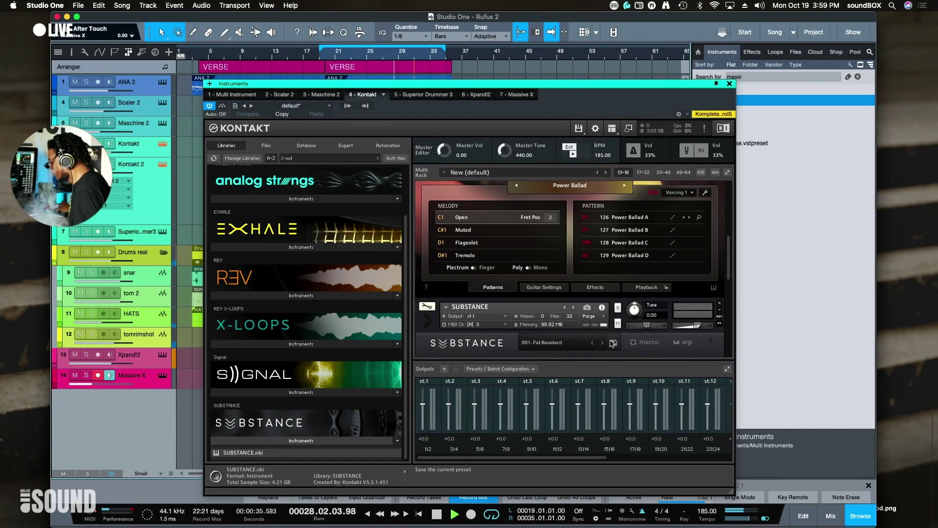
pyautogui.scroll(-3, 617, 337)
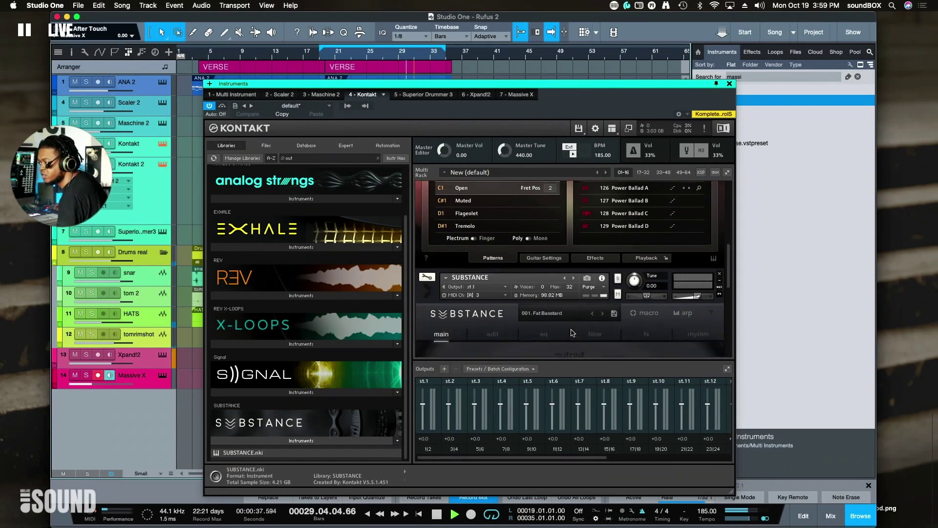
pyautogui.scroll(6, 586, 327)
pyautogui.scroll(2, 584, 324)
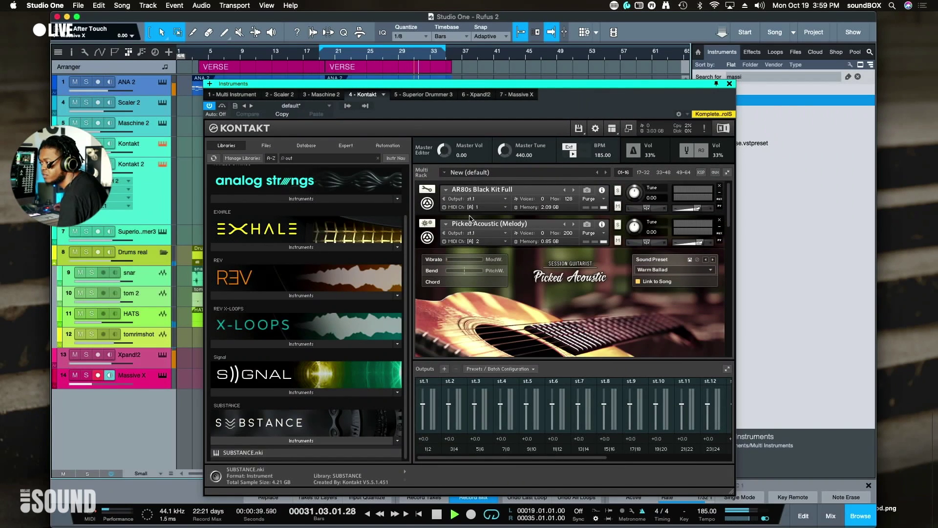
pyautogui.click(560, 258)
pyautogui.scroll(-3, 562, 254)
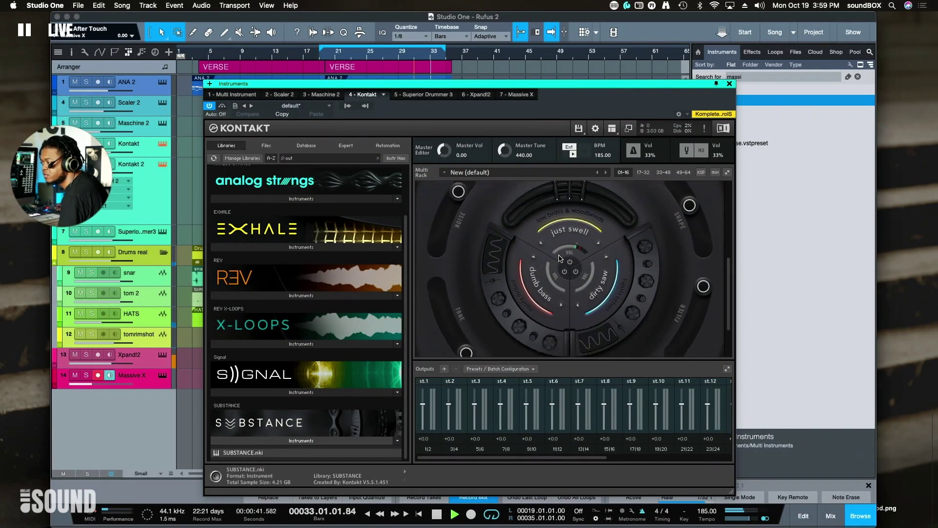
pyautogui.scroll(1, 570, 215)
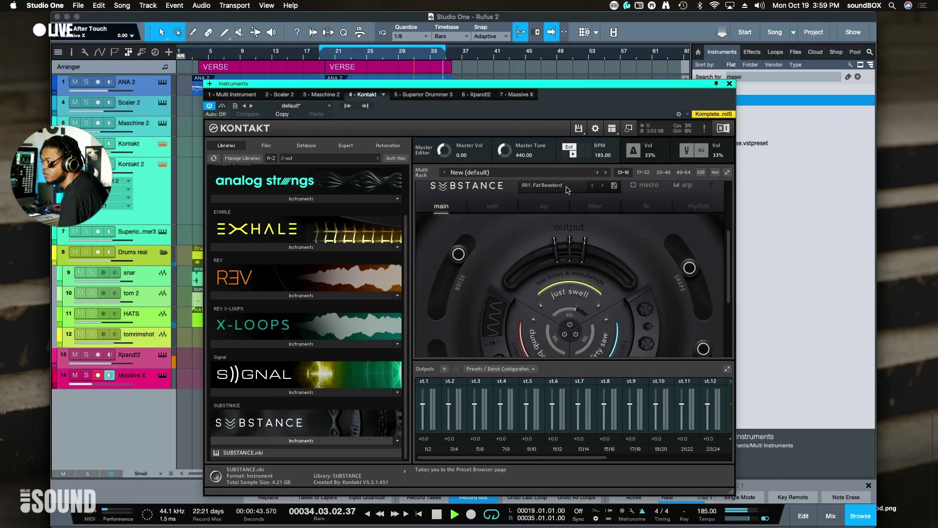
pyautogui.click(545, 185)
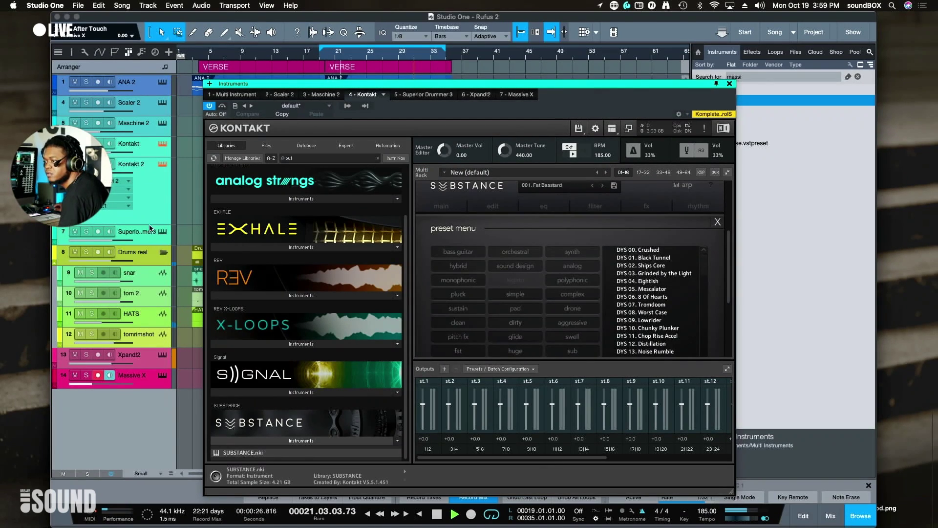
# Add another Kontakt instrument track below Kontakt 2 and set its MIDI channel to CH 3
pyautogui.moveTo(267, 86); pyautogui.dragTo(342, 77)
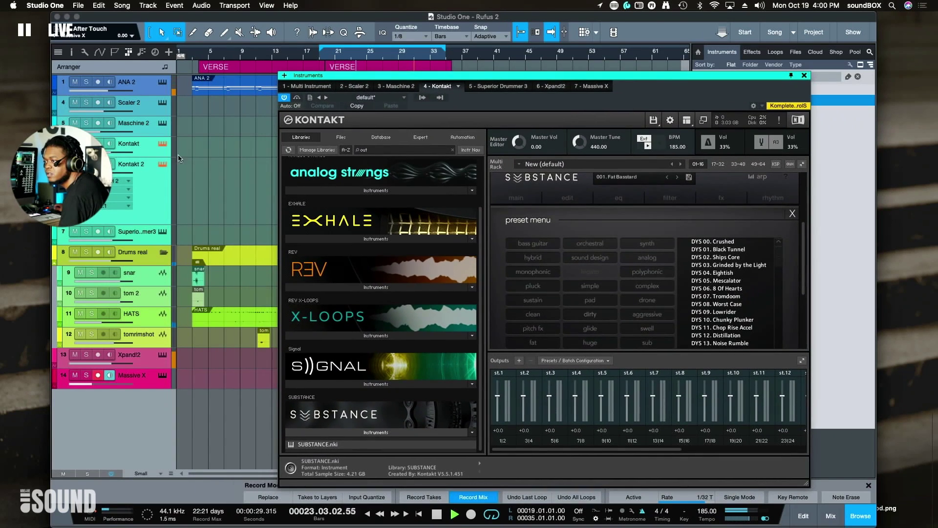
pyautogui.click(148, 207)
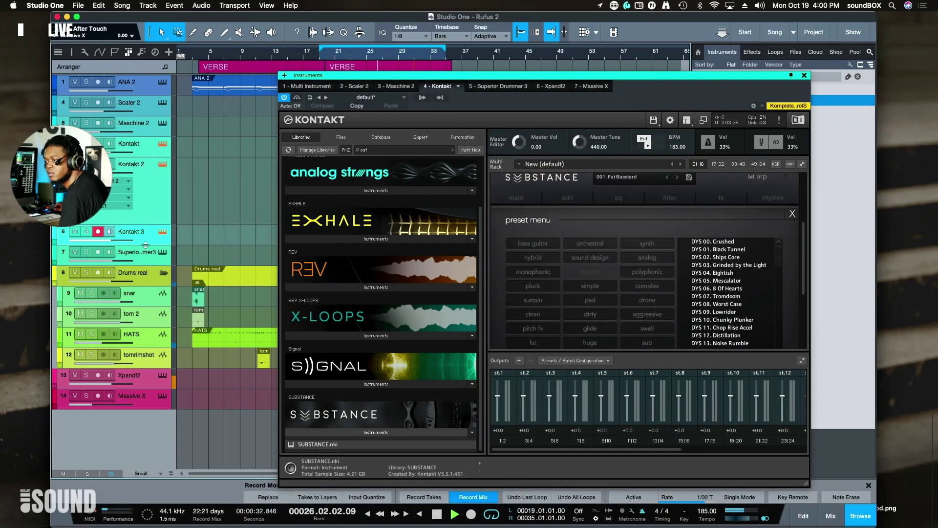
pyautogui.click(123, 243)
pyautogui.click(120, 248)
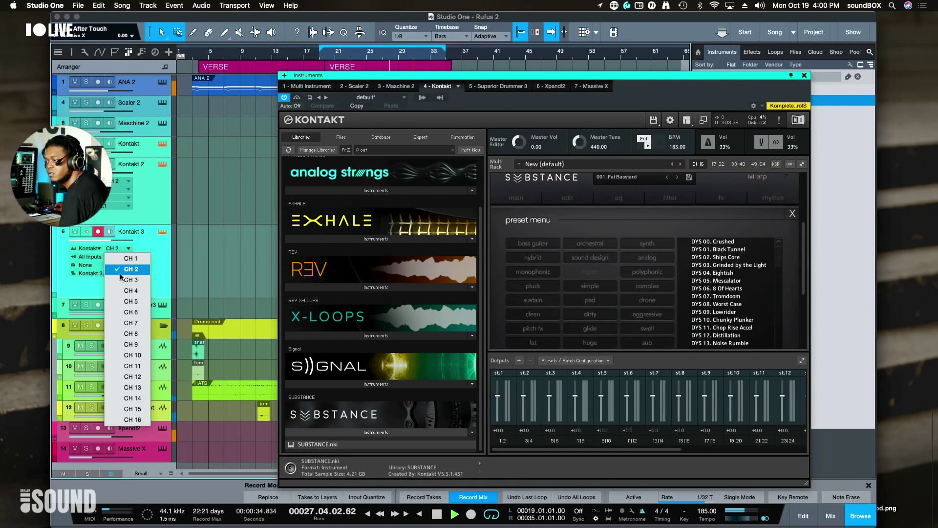
pyautogui.click(123, 276)
# Rename the new Kontakt track as BASS SUBSTANC and change its track colour to pale yellow
pyautogui.doubleClick(123, 233)
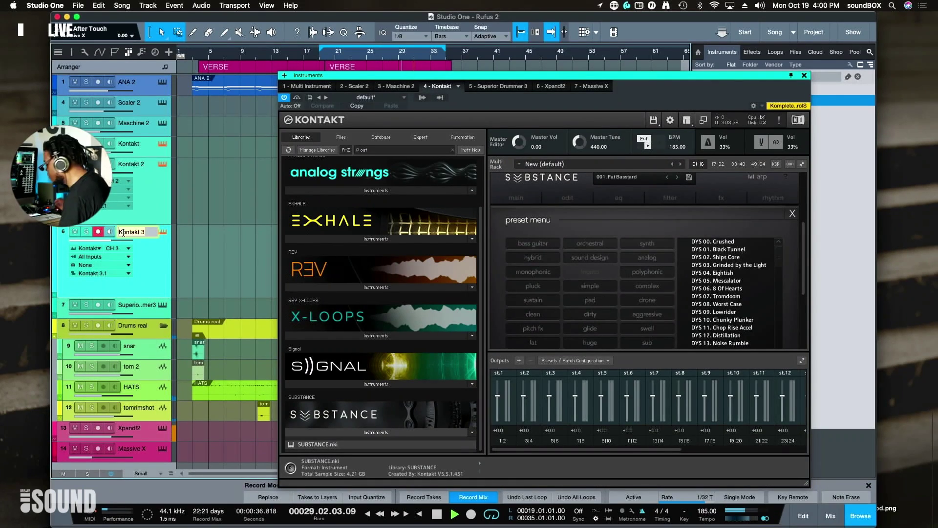
pyautogui.write('BASS SUBST')
pyautogui.write('ANC')
pyautogui.press('Return')
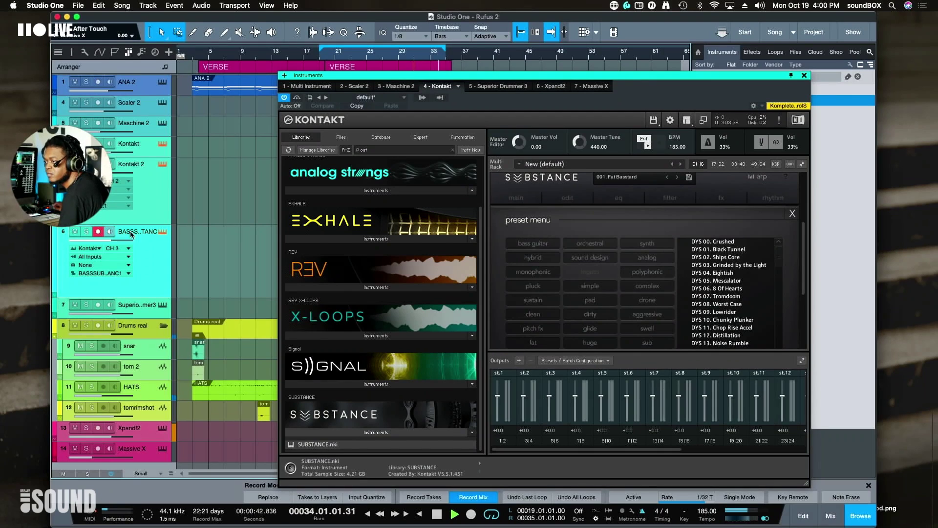
pyautogui.click(55, 254)
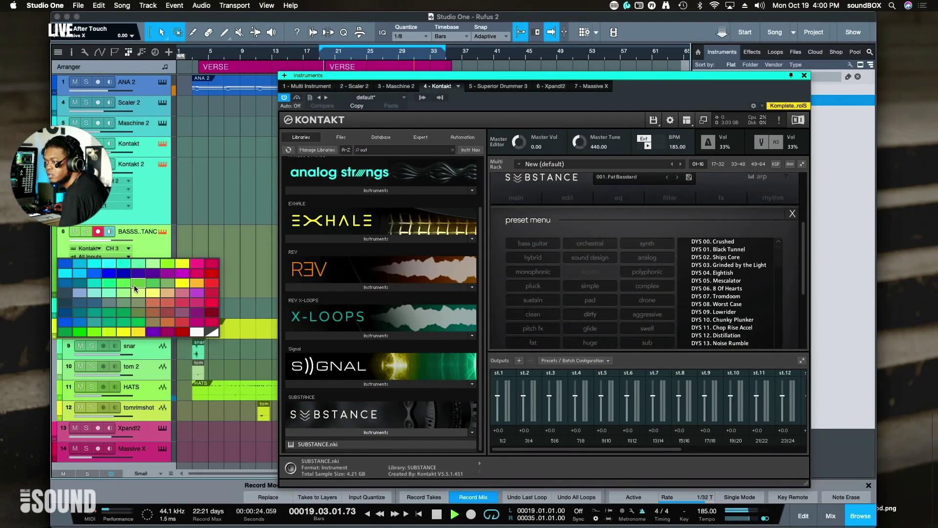
pyautogui.click(144, 319)
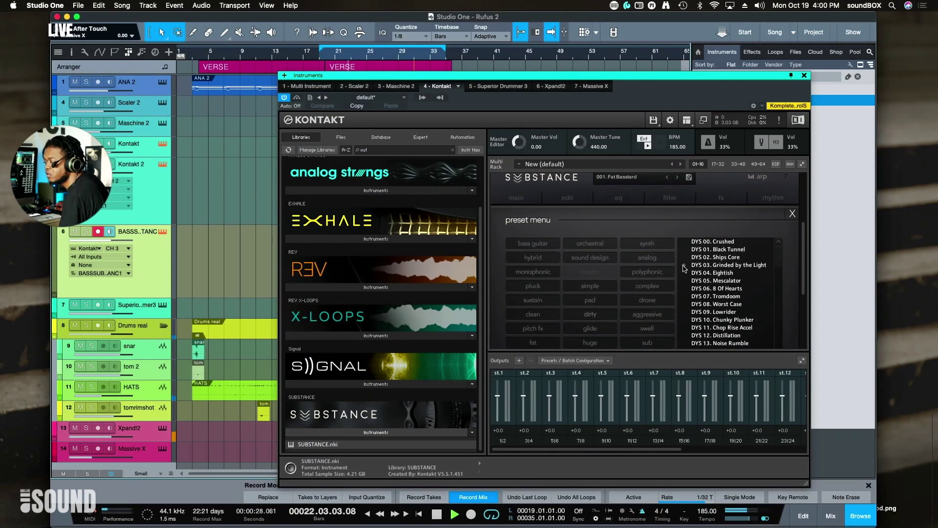
# Filter the Substance presets to favourites and load "DYS 91. Punchy Dirt Stab"
pyautogui.scroll(-3, 698, 278)
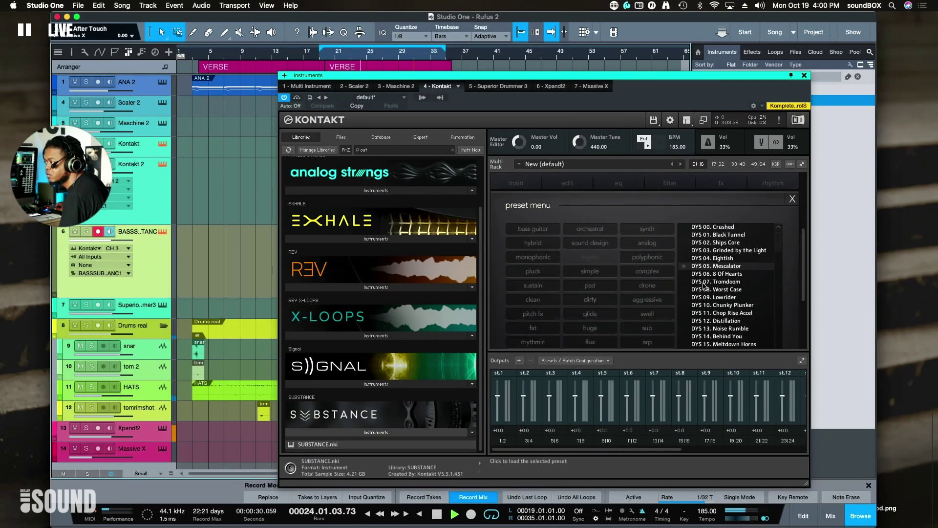
pyautogui.scroll(3, 735, 243)
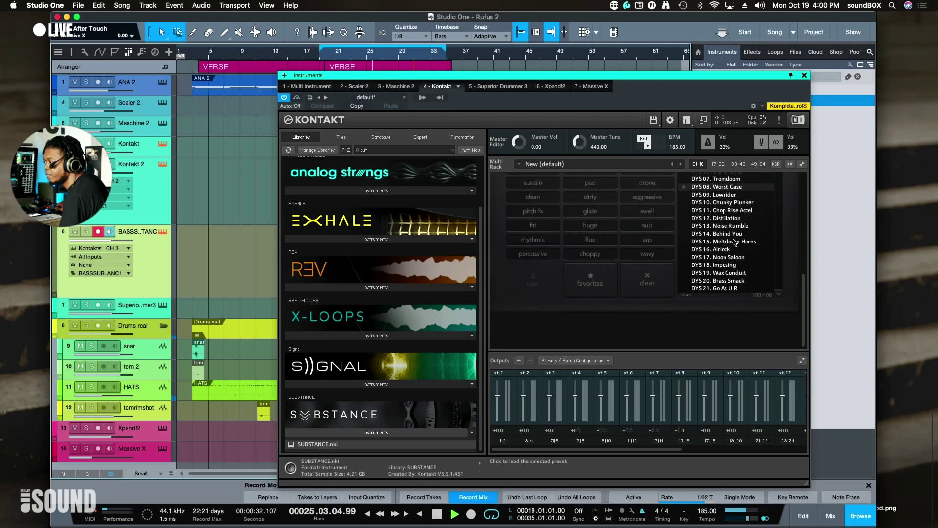
pyautogui.scroll(-3, 738, 276)
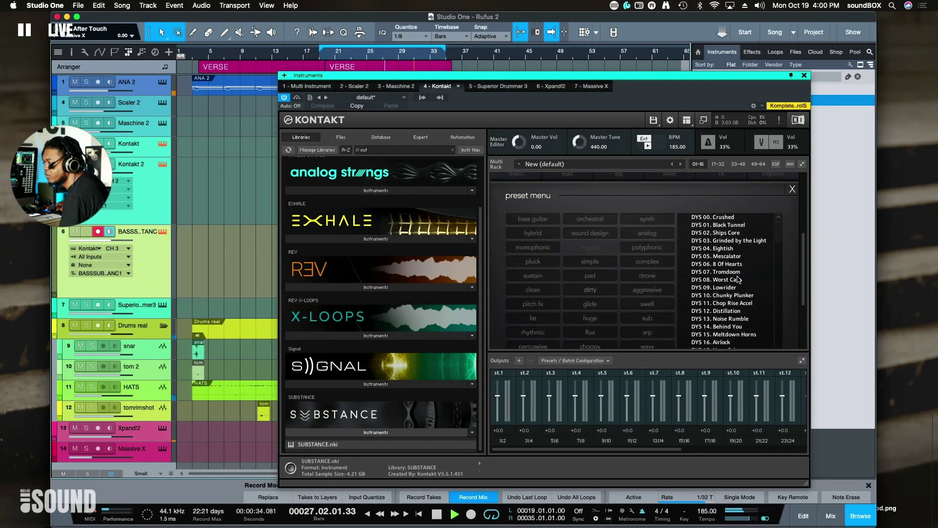
pyautogui.scroll(-2, 738, 279)
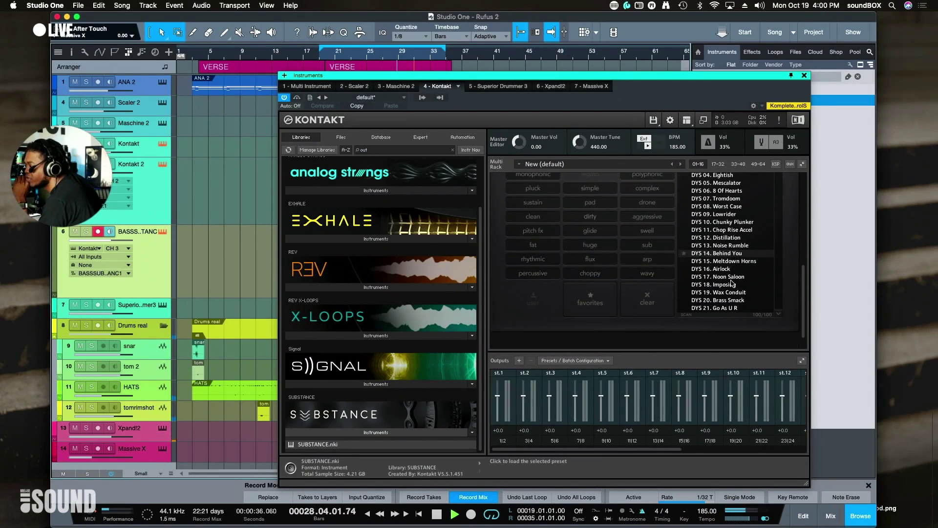
pyautogui.click(610, 305)
pyautogui.scroll(4, 712, 249)
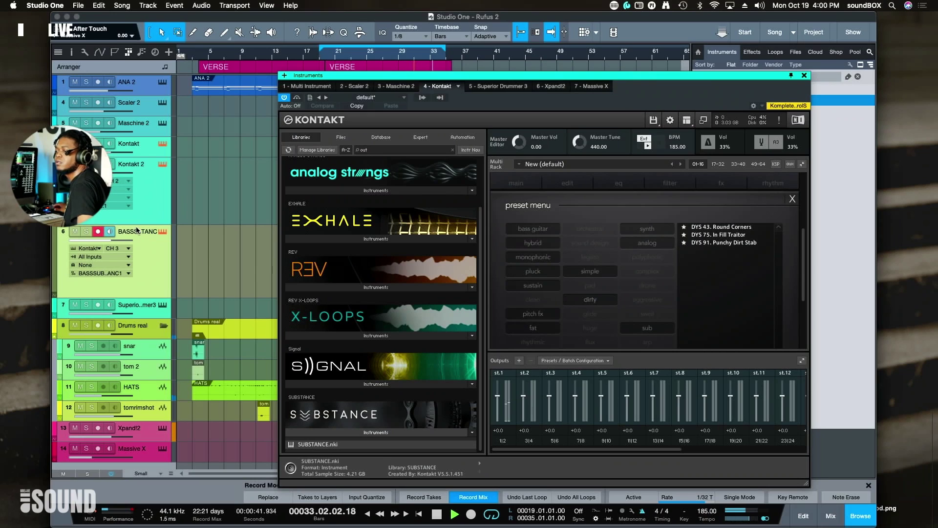
pyautogui.scroll(3, 737, 211)
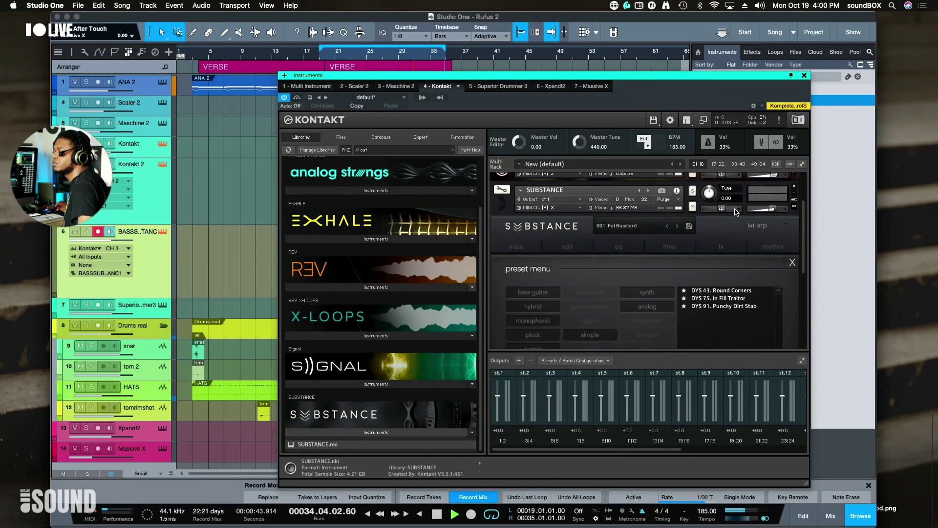
pyautogui.moveTo(772, 210); pyautogui.dragTo(766, 220)
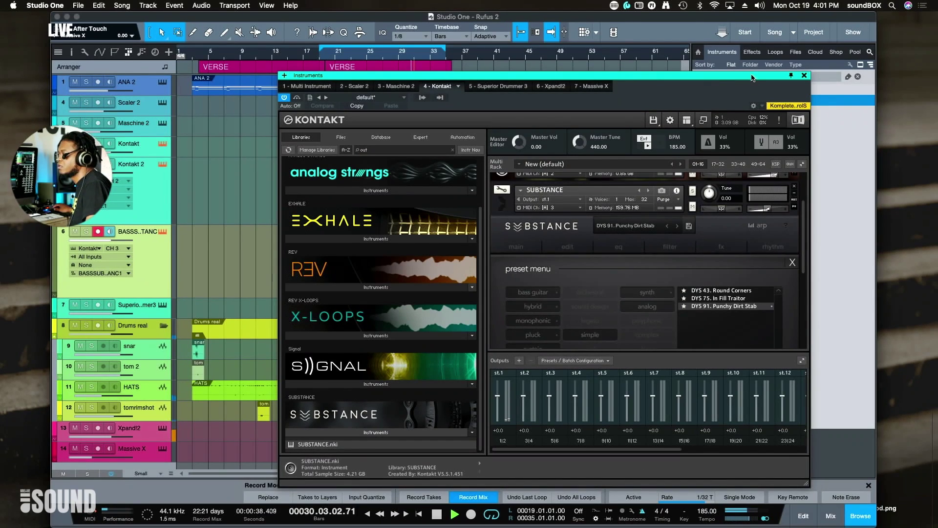
# Route the Substance instrument's output to st.3 in Kontakt's multi rack
pyautogui.moveTo(751, 78); pyautogui.dragTo(750, 144)
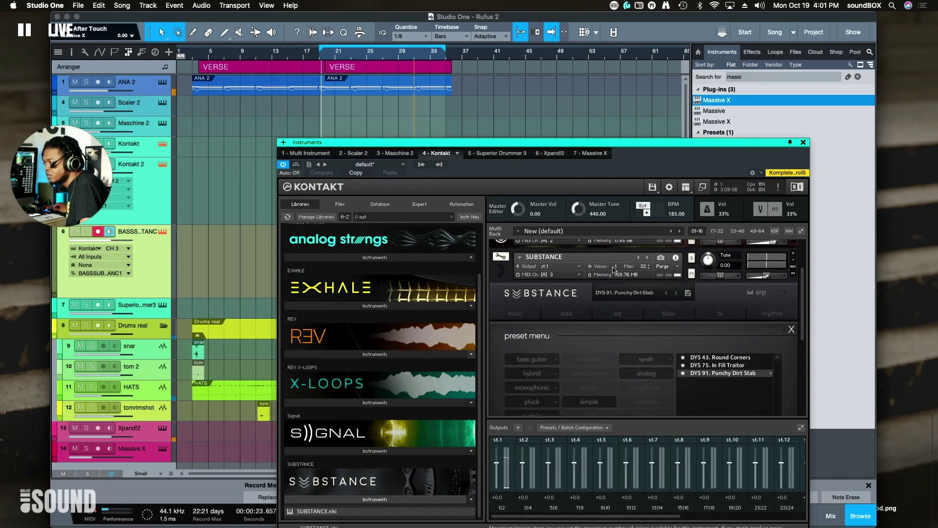
pyautogui.click(580, 267)
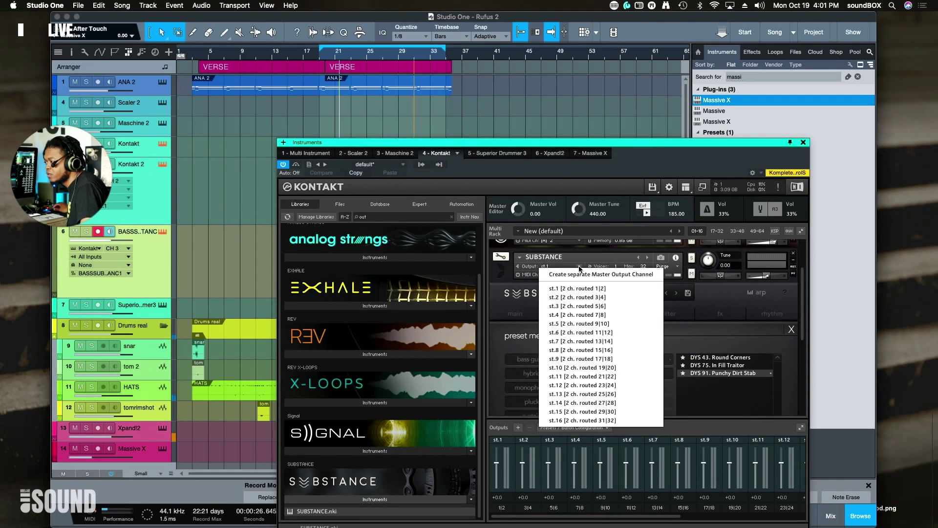
pyautogui.click(588, 306)
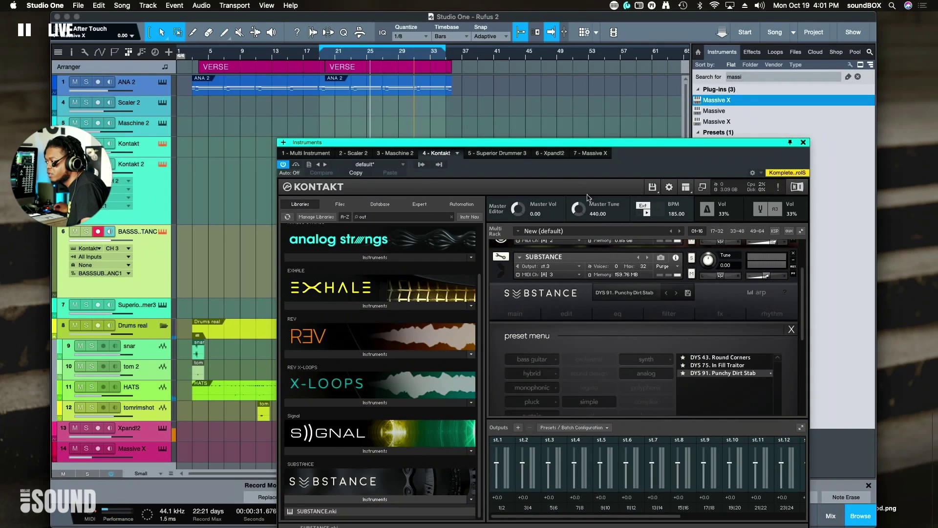
# Activate Kontakt's additional outputs Kt. st.2, Kt. st.3, Kt. st.4 and Kt. st.5
pyautogui.click(423, 166)
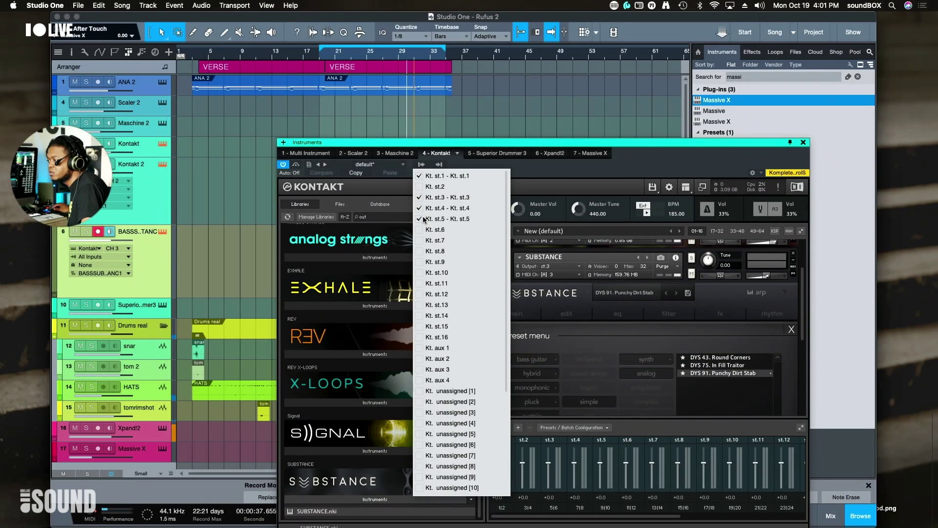
pyautogui.click(429, 186)
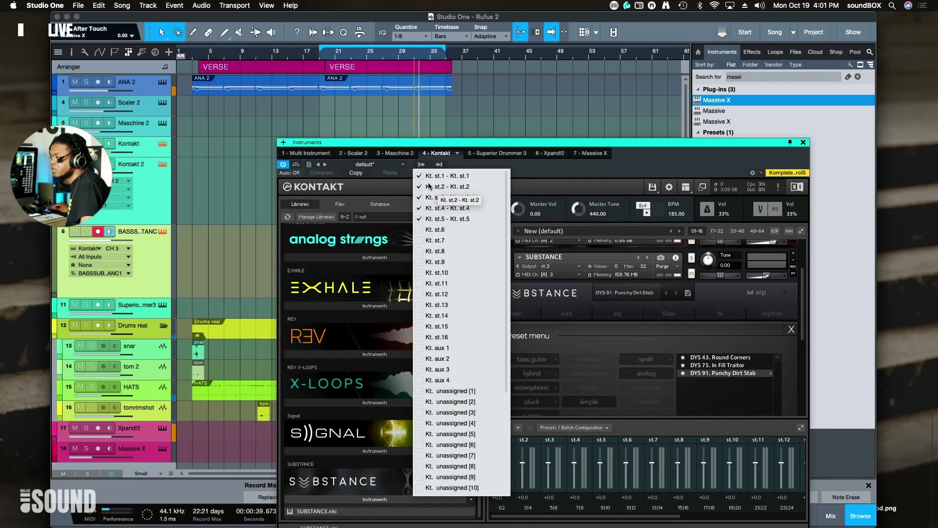
pyautogui.click(522, 162)
pyautogui.moveTo(521, 146); pyautogui.dragTo(535, 138)
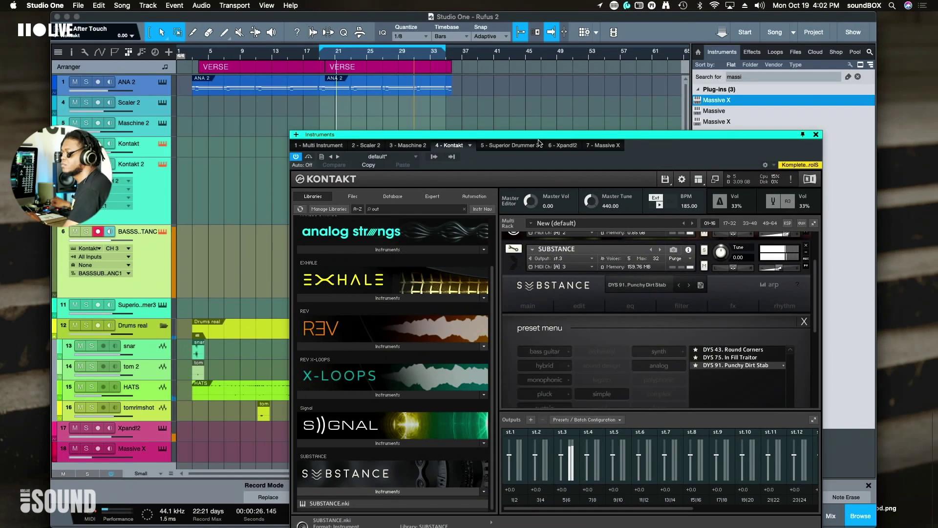
# Show the mixer beside the Kontakt window and lower the Kt. st.3 channel to -9.0 dB
pyautogui.moveTo(512, 137); pyautogui.dragTo(750, 80)
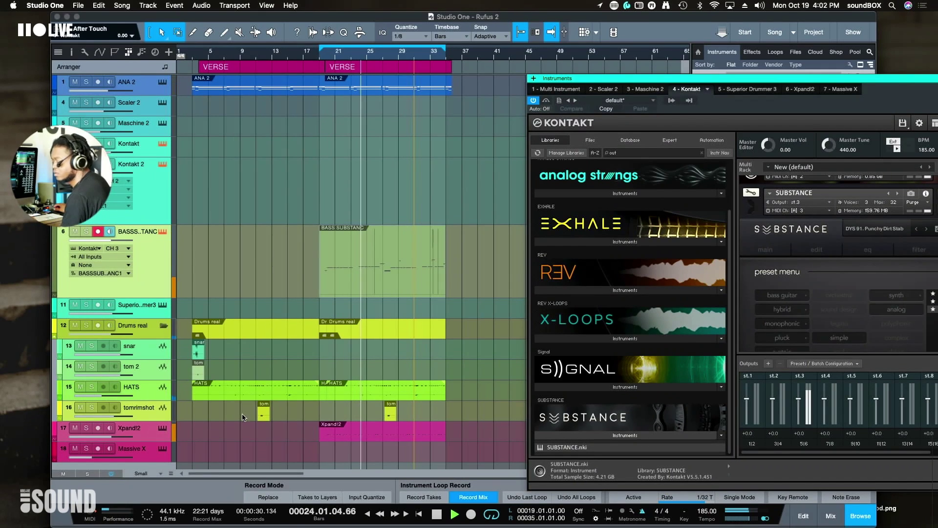
pyautogui.press('F3')
pyautogui.moveTo(462, 399); pyautogui.dragTo(461, 410)
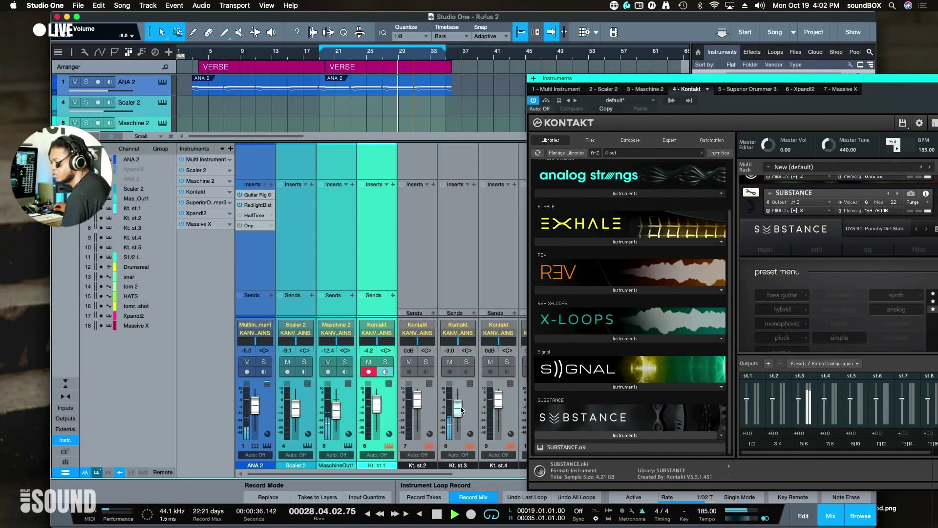
# Shrink the mixer to give the arrangement more height and select the BASS SUBSTANC part in the second verse
pyautogui.scroll(-10, 355, 114)
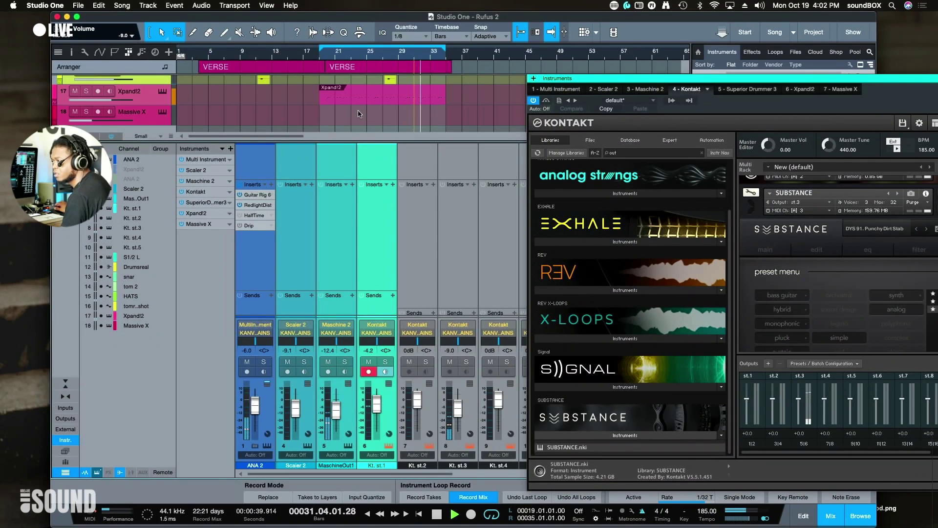
pyautogui.scroll(5, 358, 108)
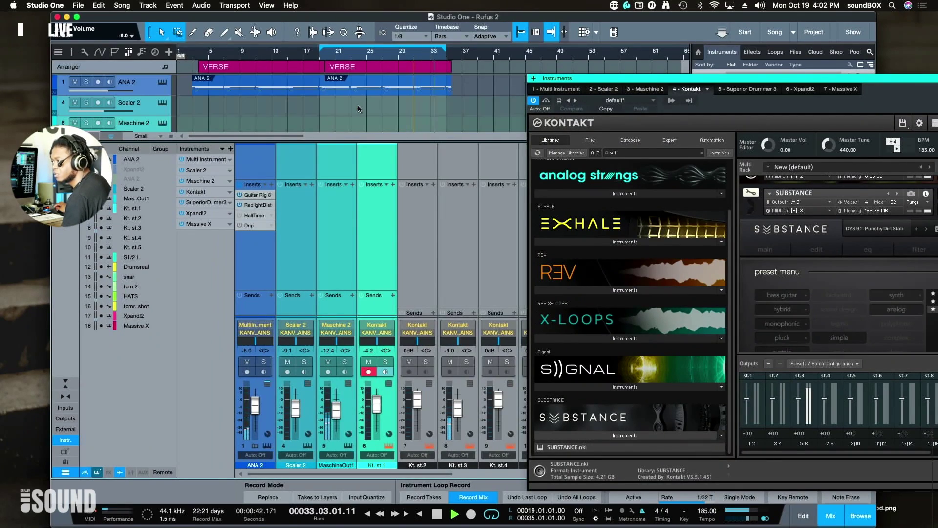
pyautogui.scroll(2, 358, 104)
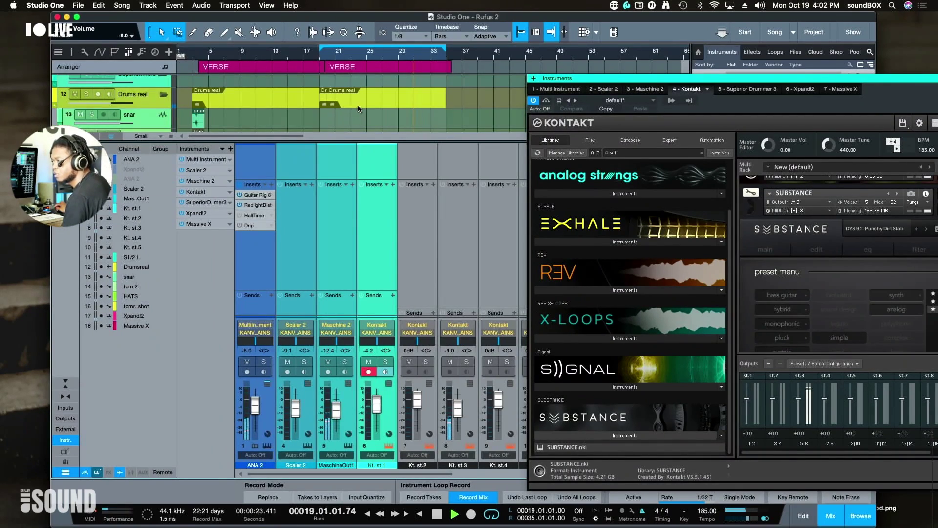
pyautogui.scroll(-2, 358, 104)
pyautogui.scroll(2, 359, 111)
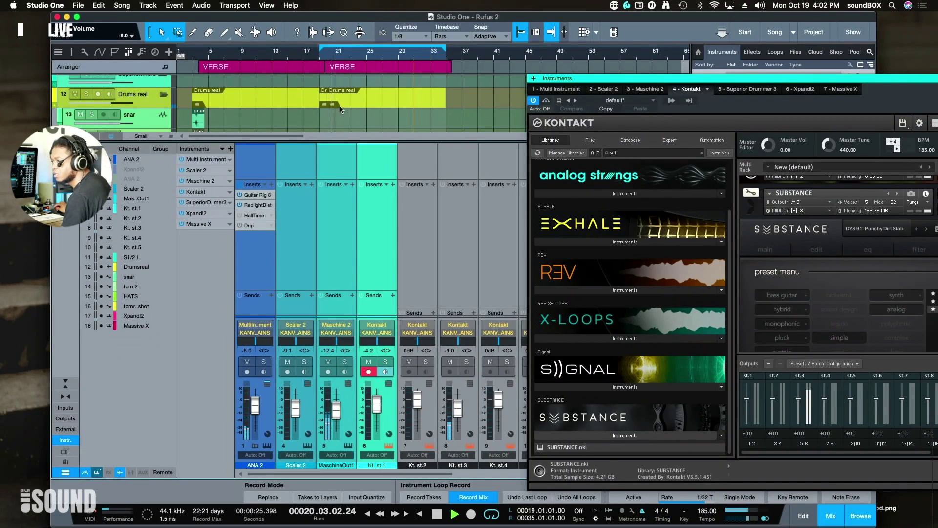
pyautogui.moveTo(208, 142); pyautogui.dragTo(207, 246)
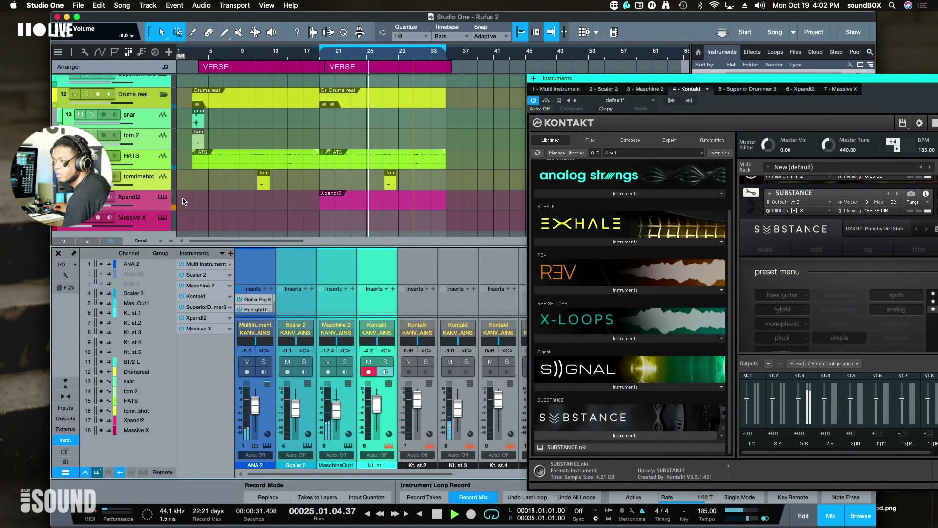
pyautogui.scroll(4, 220, 187)
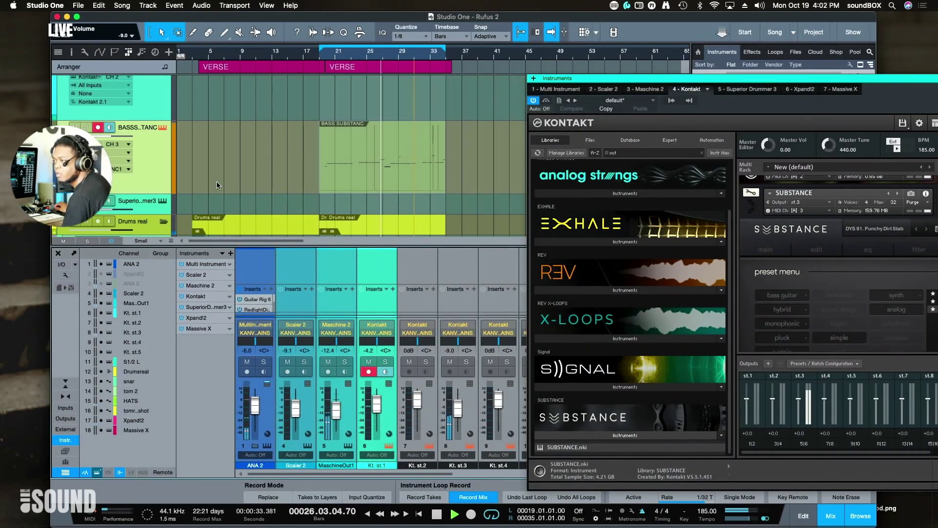
pyautogui.click(365, 183)
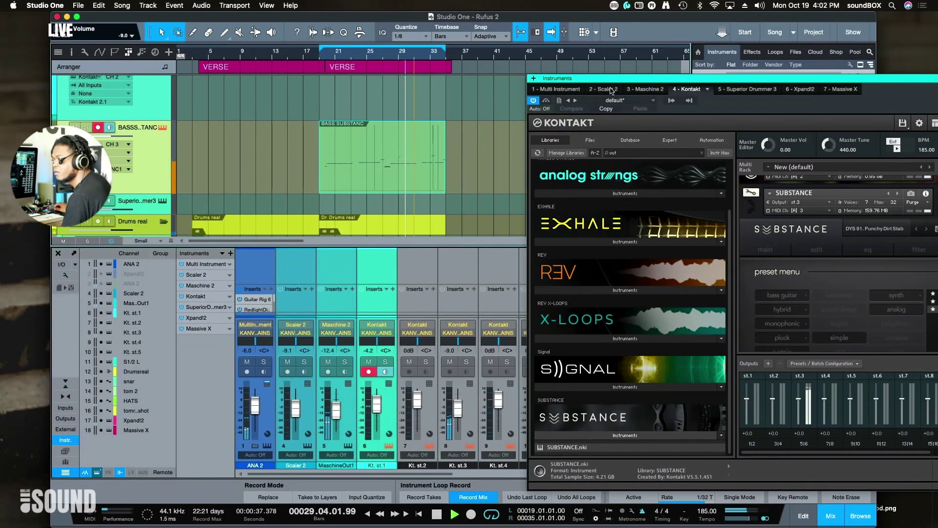
# Rename the Kt. st.3 mixer channel as BASS SUBSTANCE
pyautogui.moveTo(601, 80); pyautogui.dragTo(648, 53)
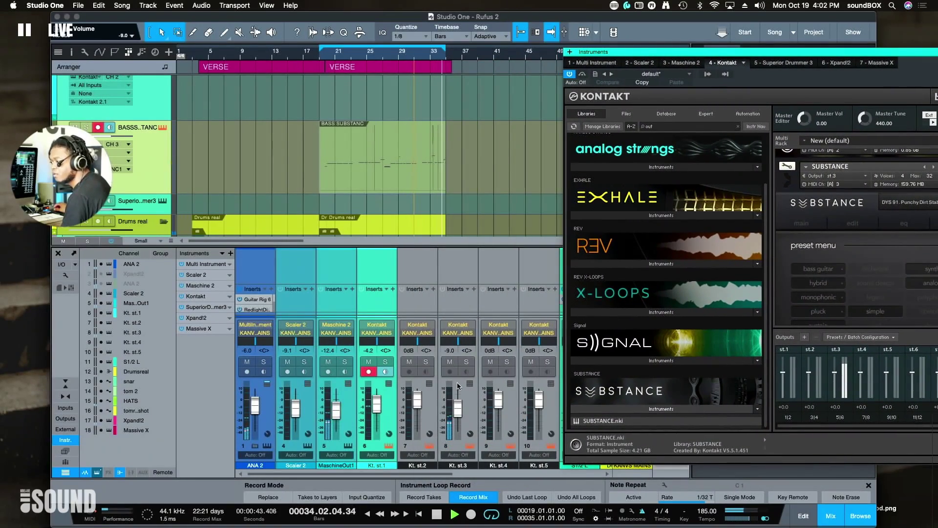
pyautogui.click(460, 466)
pyautogui.doubleClick(461, 466)
pyautogui.write('BASS')
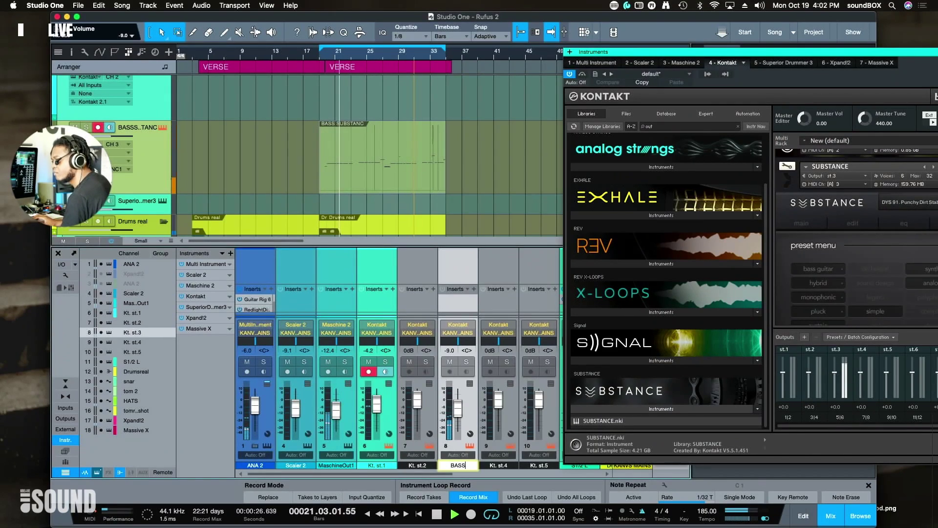
pyautogui.write(' SUBSTANCE')
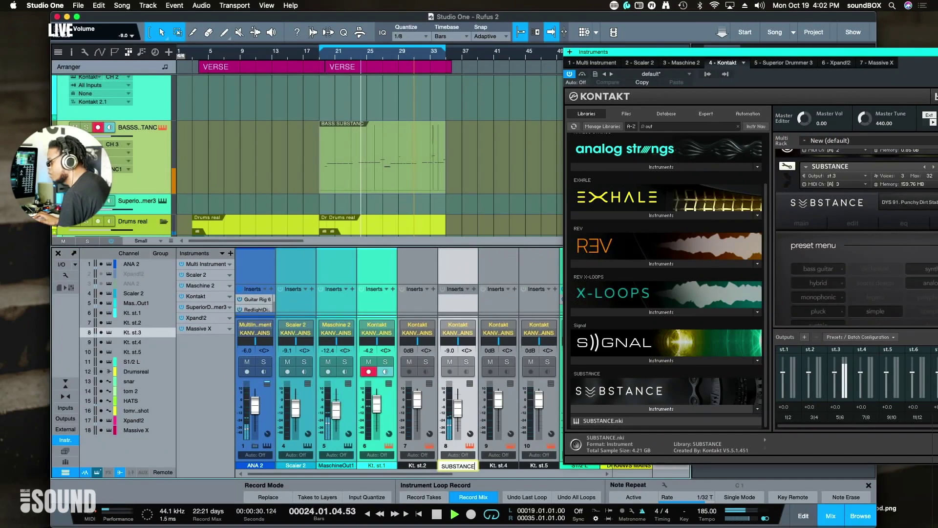
pyautogui.press('Return')
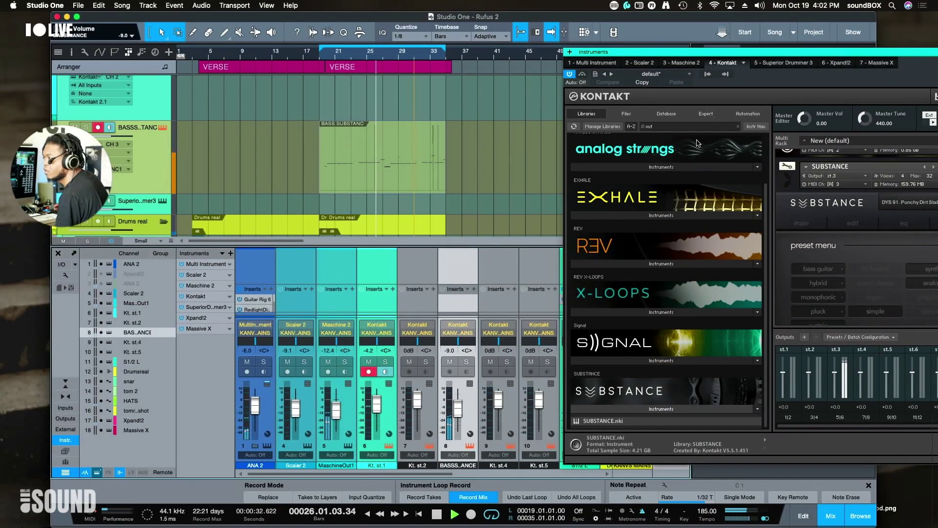
# Open the second verse's BASS SUBSTANC part in the note editor, play it and select all its notes
pyautogui.press('F5')
pyautogui.moveTo(720, 53); pyautogui.dragTo(741, 128)
pyautogui.doubleClick(386, 176)
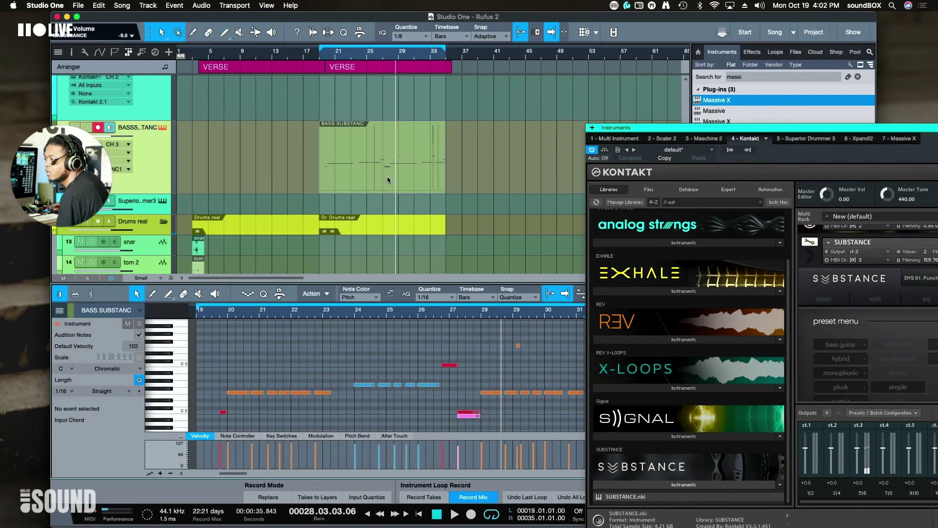
pyautogui.click(472, 420)
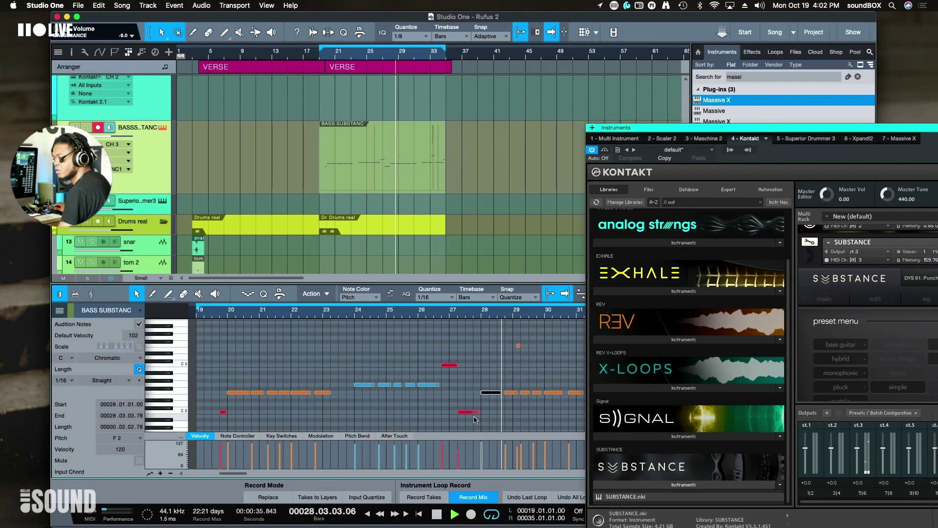
pyautogui.press('space')
pyautogui.click(462, 394)
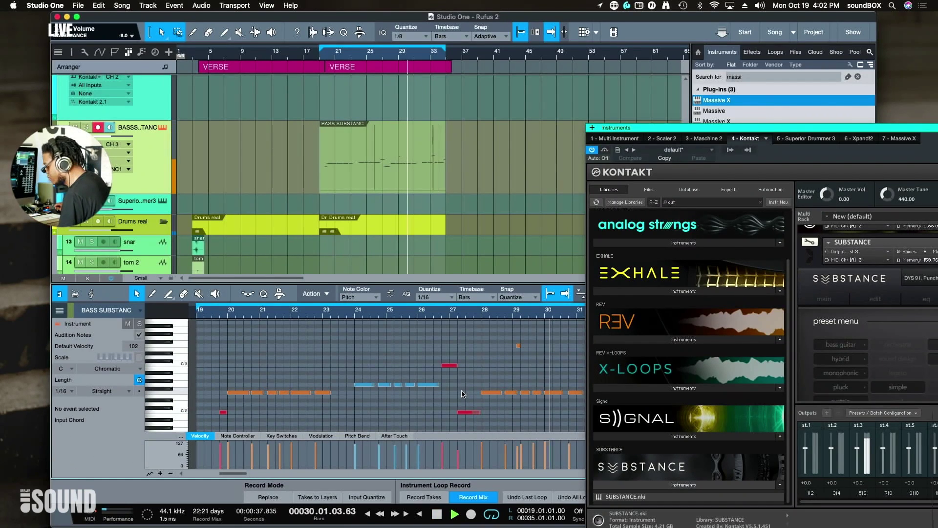
pyautogui.press('super+a')
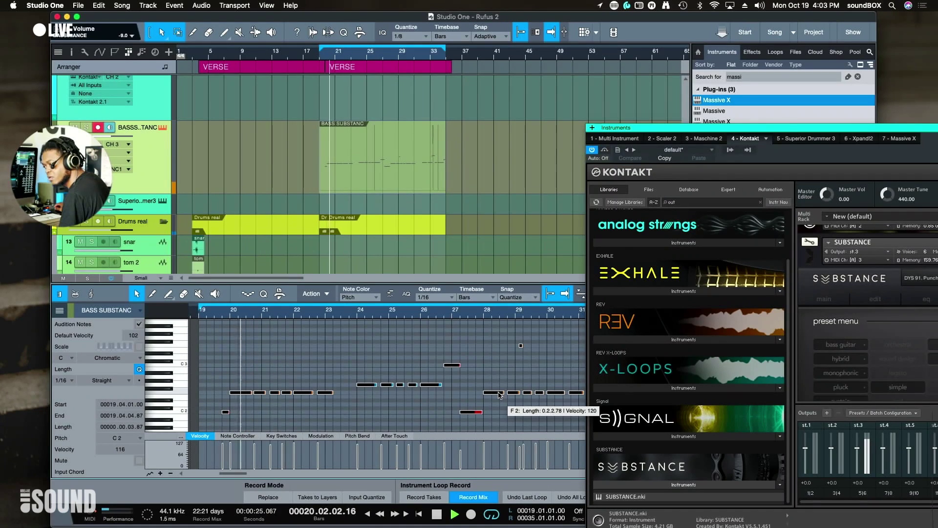
# Close the Kontakt instrument window and bring the mixer back in place of the note editor
pyautogui.moveTo(673, 131); pyautogui.dragTo(451, 238)
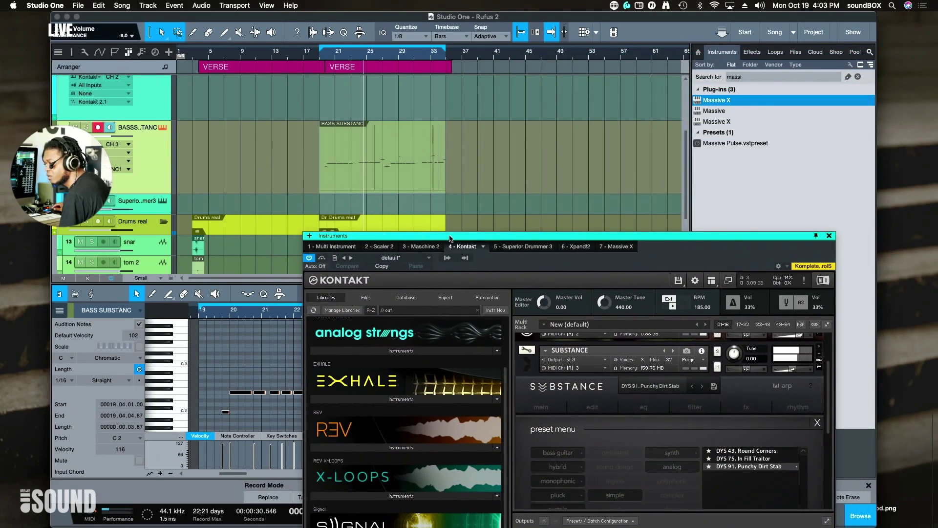
pyautogui.click(829, 236)
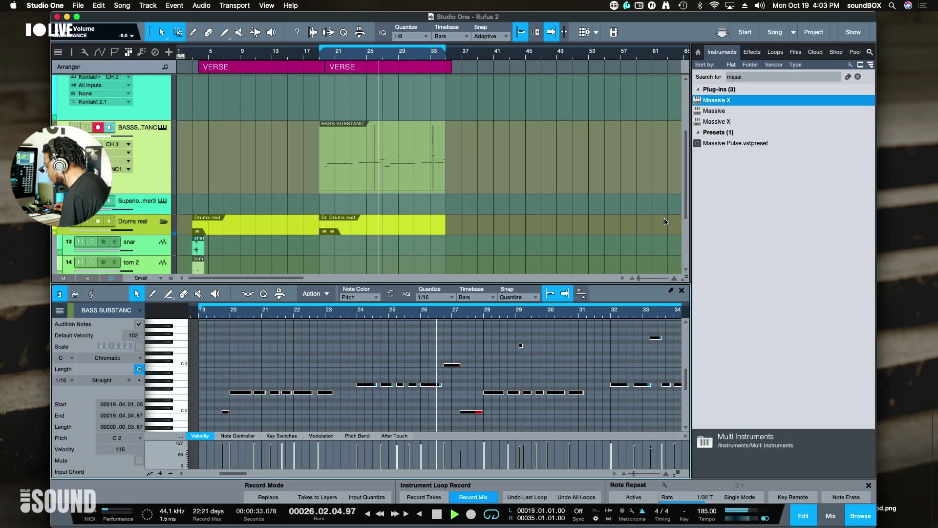
pyautogui.press('F3')
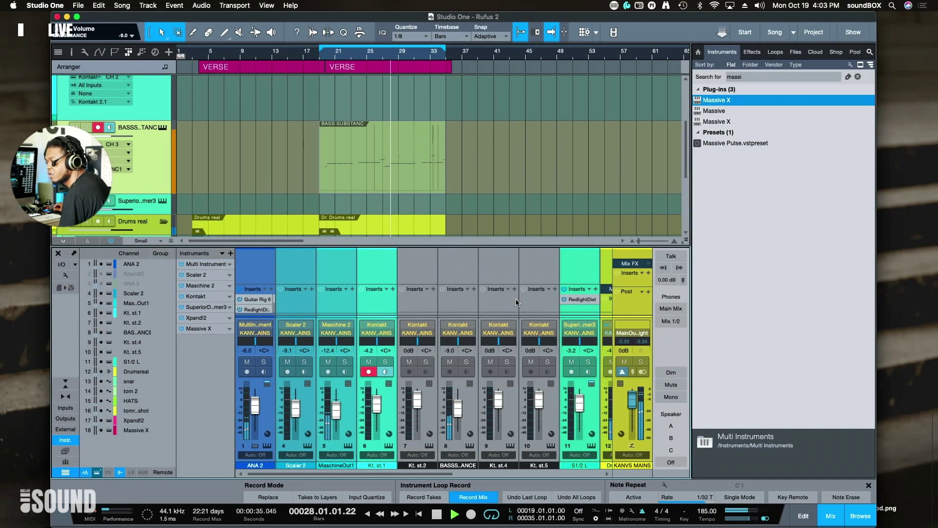
# Search the effects for "comp" and add the PreSonus Compressor as an insert on the BASS SUBSTANCE mixer channel
pyautogui.click(735, 76)
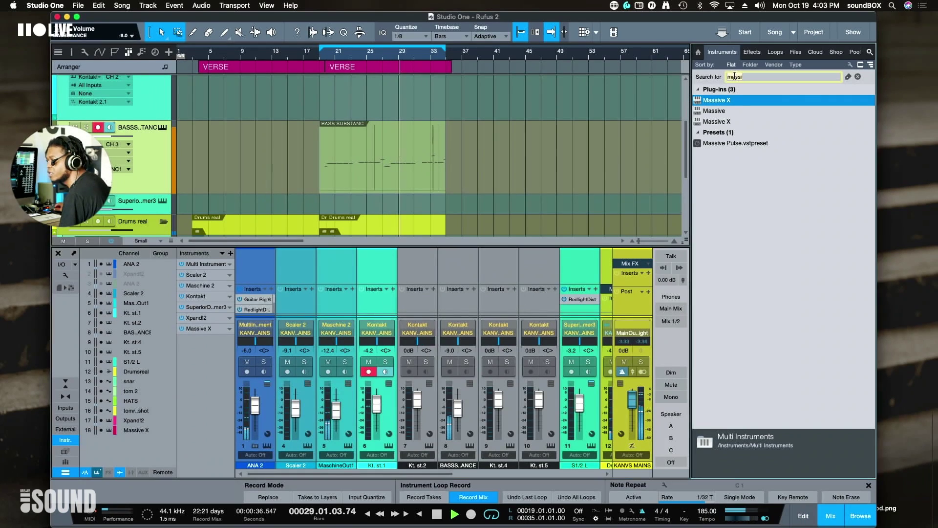
pyautogui.click(752, 52)
pyautogui.press('BackSpace')
pyautogui.press('BackSpace')
pyautogui.press('BackSpace')
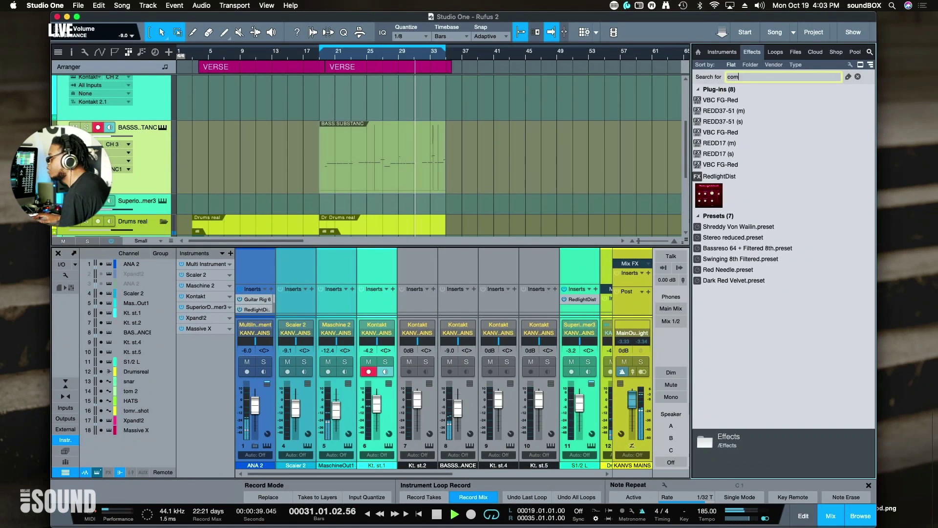
pyautogui.write('comp')
pyautogui.click(714, 124)
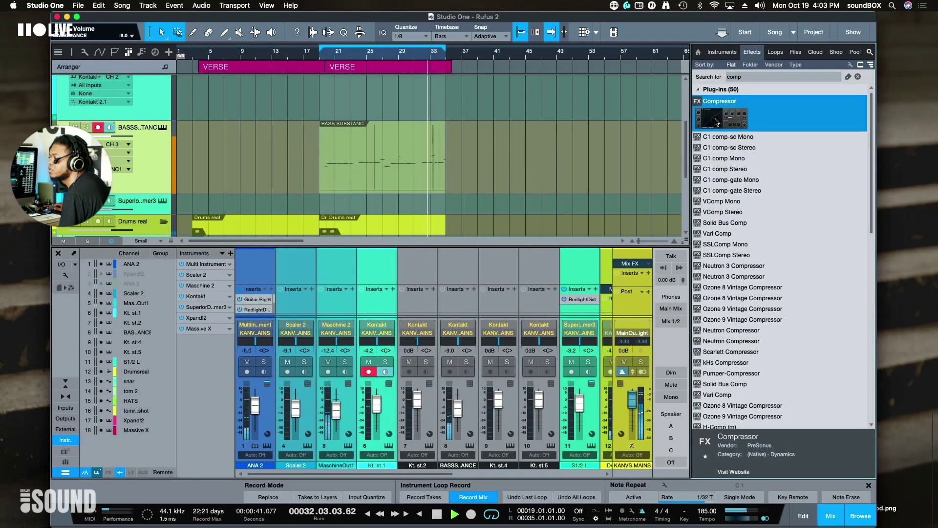
pyautogui.moveTo(715, 125); pyautogui.dragTo(455, 298)
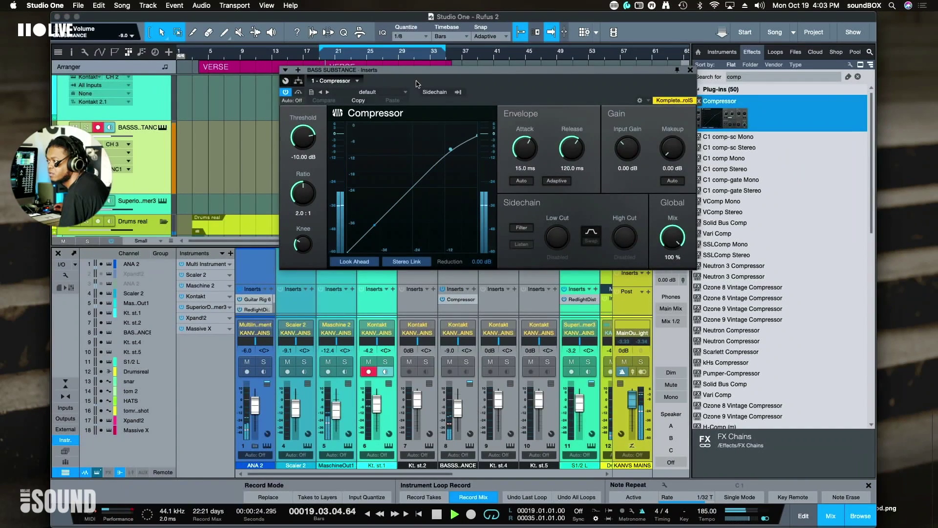
# Enable the compressor's external sidechain and assign Maschine Out 1 as its source
pyautogui.moveTo(416, 70); pyautogui.dragTo(596, 72)
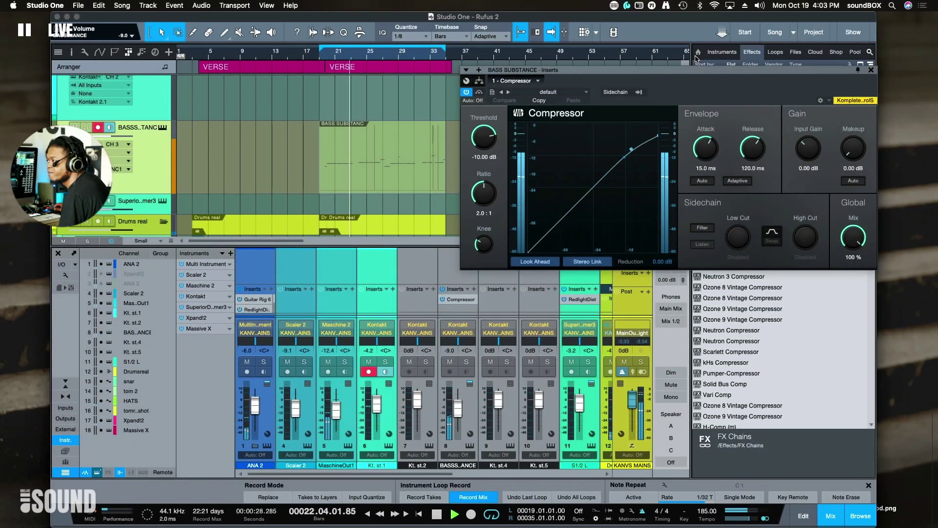
pyautogui.moveTo(611, 70); pyautogui.dragTo(512, 74)
pyautogui.click(533, 96)
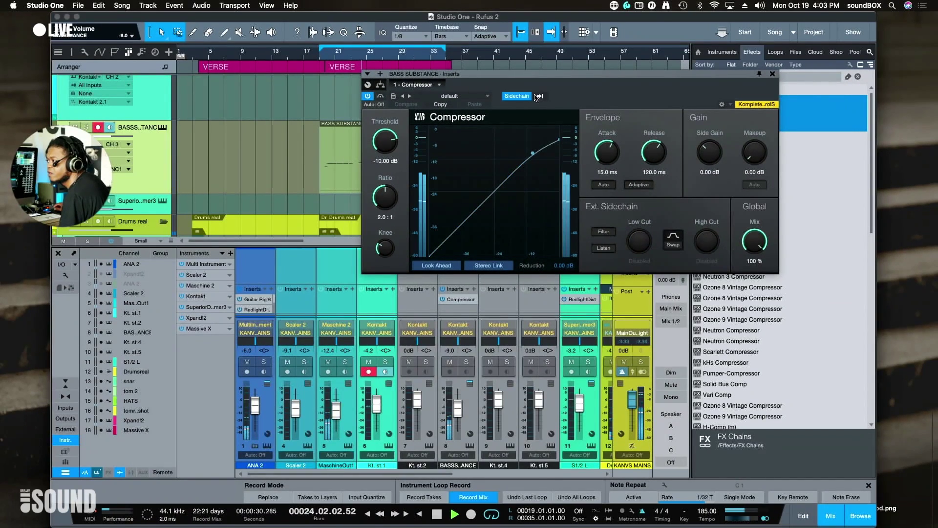
pyautogui.click(537, 97)
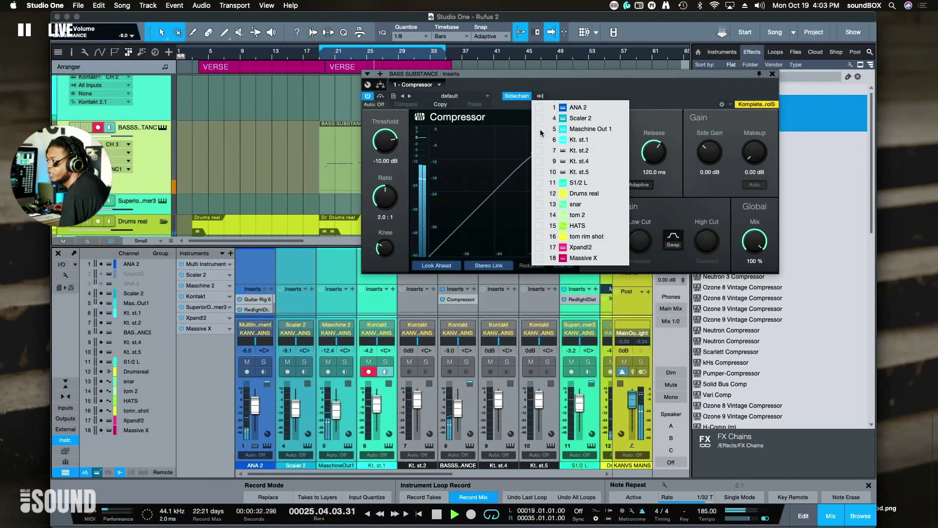
pyautogui.click(647, 99)
# Turn on the external sidechain filter and set its low cut to 93.1 Hz
pyautogui.click(609, 233)
pyautogui.moveTo(635, 245); pyautogui.dragTo(634, 220)
pyautogui.moveTo(462, 75); pyautogui.dragTo(620, 139)
# Open the BASS SUBSTANC part in the note editor and check individual notes near its end during playback
pyautogui.doubleClick(413, 169)
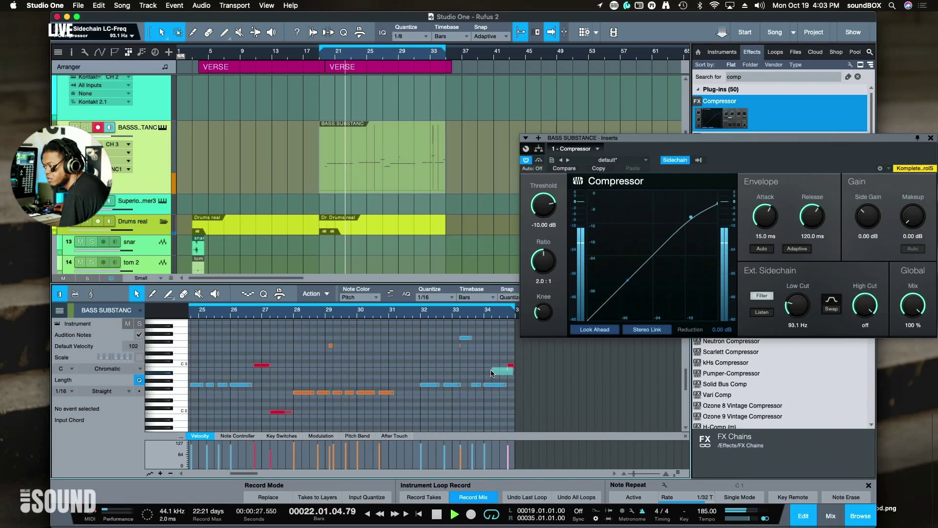
pyautogui.click(511, 365)
pyautogui.press('Delete')
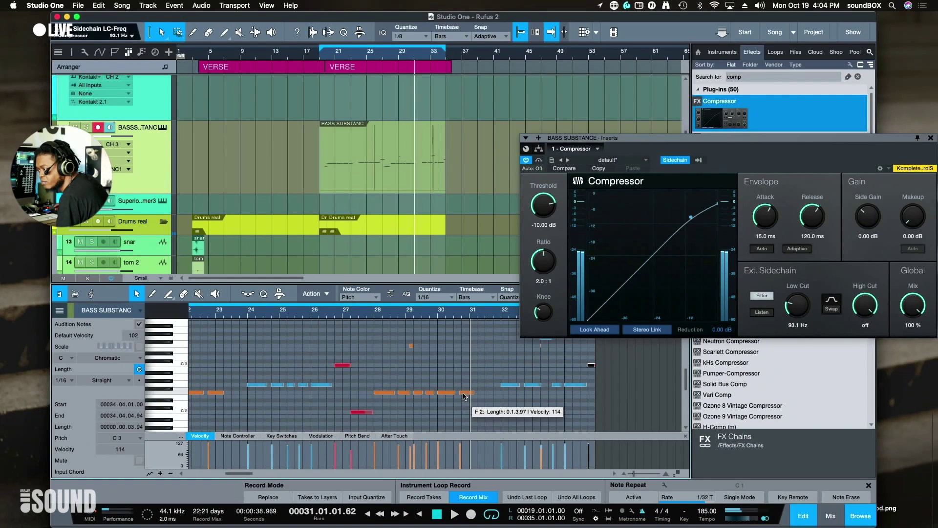
pyautogui.click(465, 392)
pyautogui.press('space')
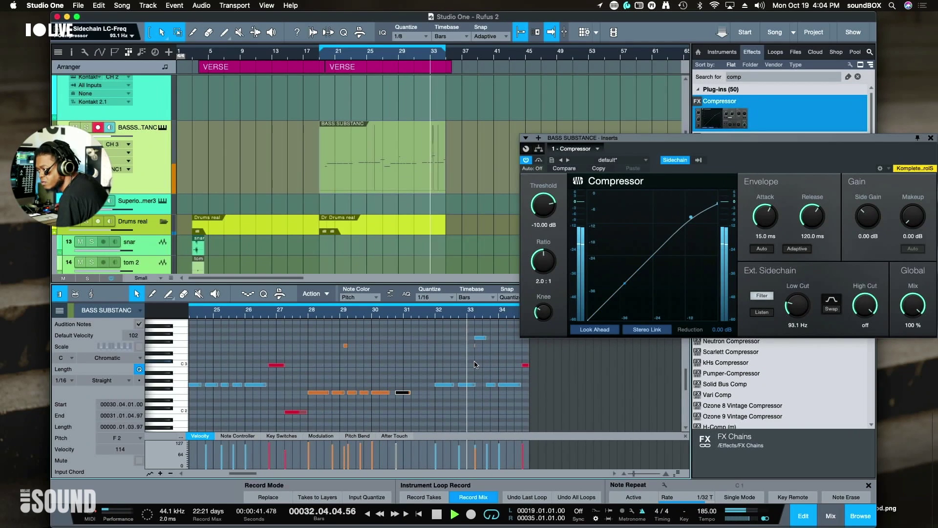
pyautogui.press('space')
pyautogui.moveTo(481, 344); pyautogui.dragTo(446, 351)
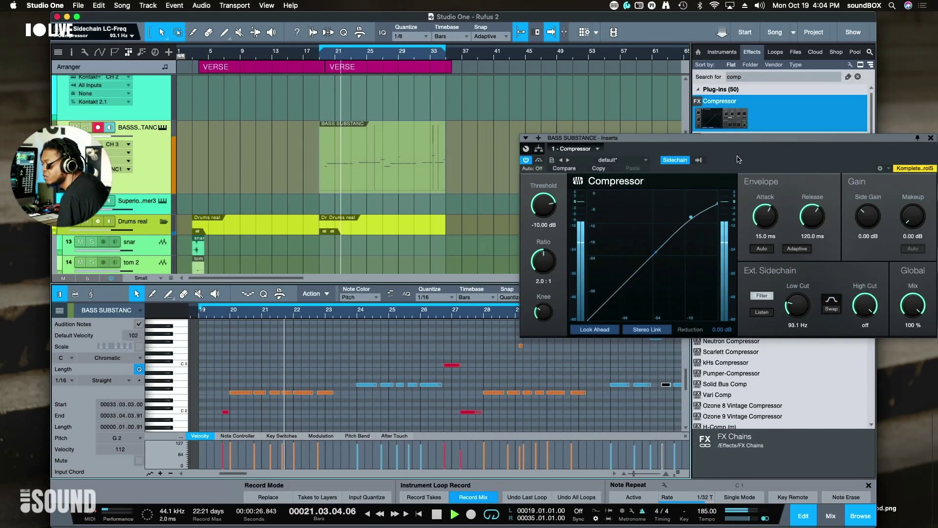
# Turn on the compressor's sidechain Listen mode, bring back the mixer and solo the BASS SUBSTANCE channel
pyautogui.moveTo(724, 140); pyautogui.dragTo(603, 133)
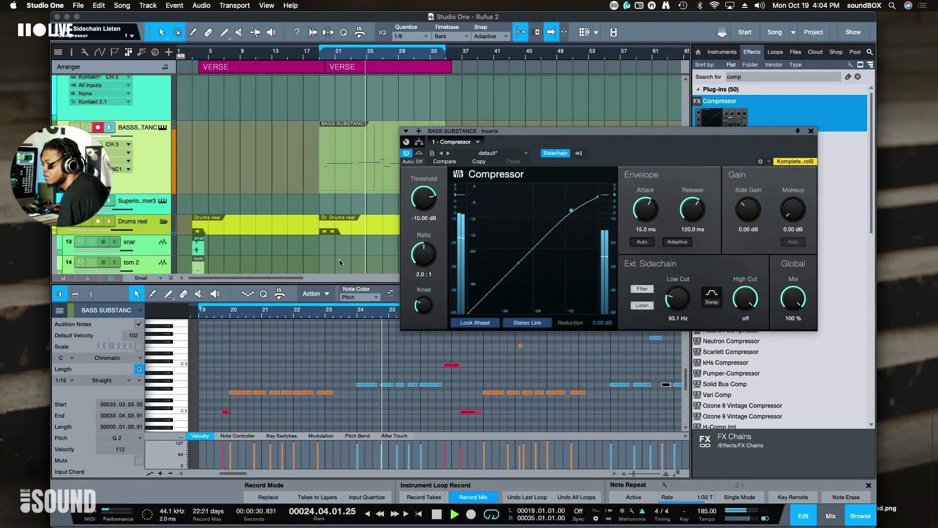
pyautogui.scroll(-5, 283, 233)
pyautogui.scroll(-1, 284, 233)
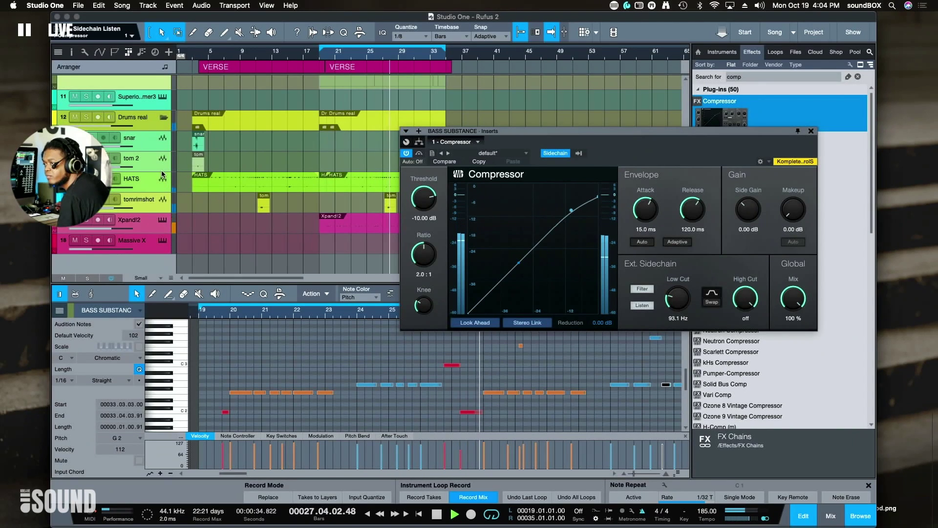
pyautogui.scroll(4, 161, 176)
pyautogui.press('F3')
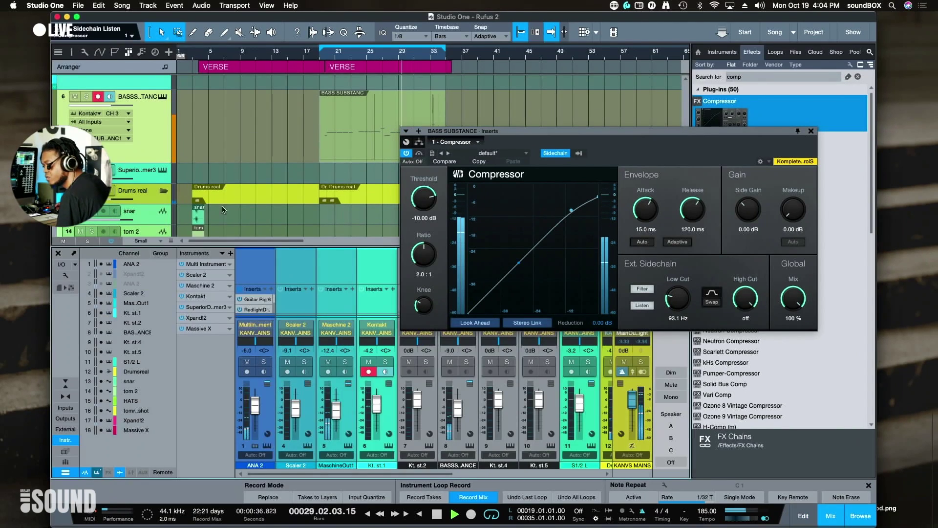
pyautogui.click(466, 363)
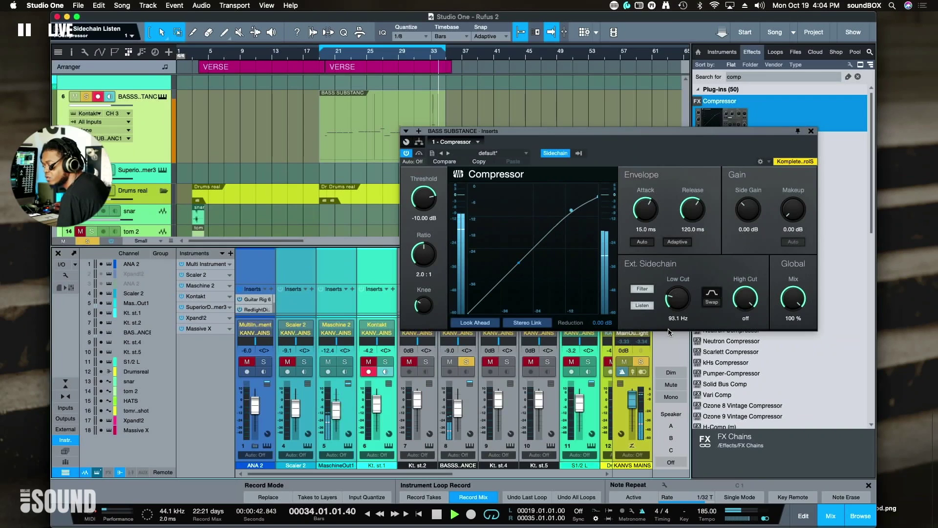
pyautogui.moveTo(612, 134); pyautogui.dragTo(624, 52)
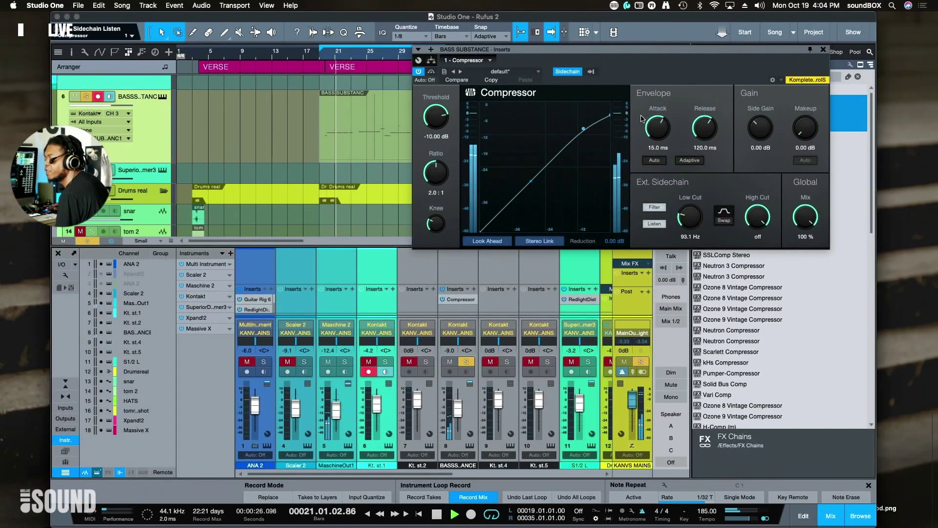
# Set the sidechain filter's low cut to off and high cut to 254 Hz, then turn off Listen mode
pyautogui.moveTo(697, 224); pyautogui.dragTo(697, 255)
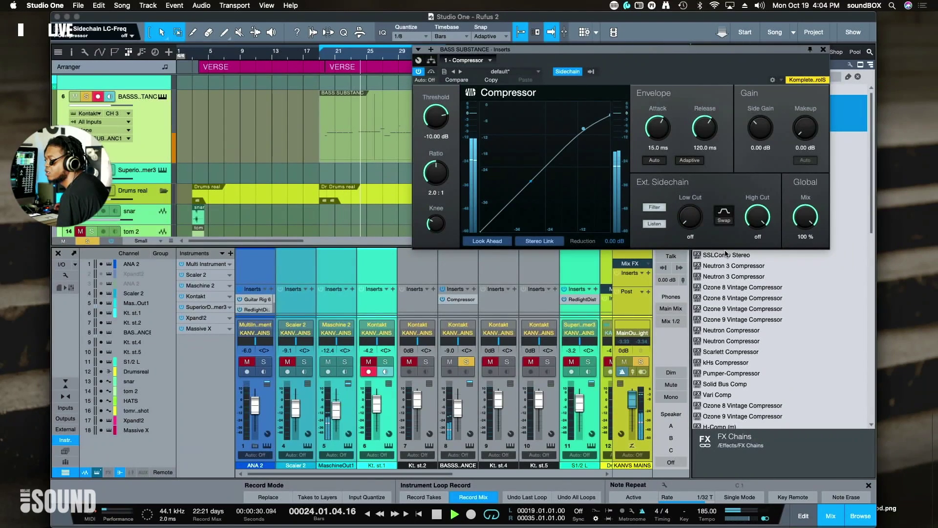
pyautogui.moveTo(770, 212); pyautogui.dragTo(745, 253)
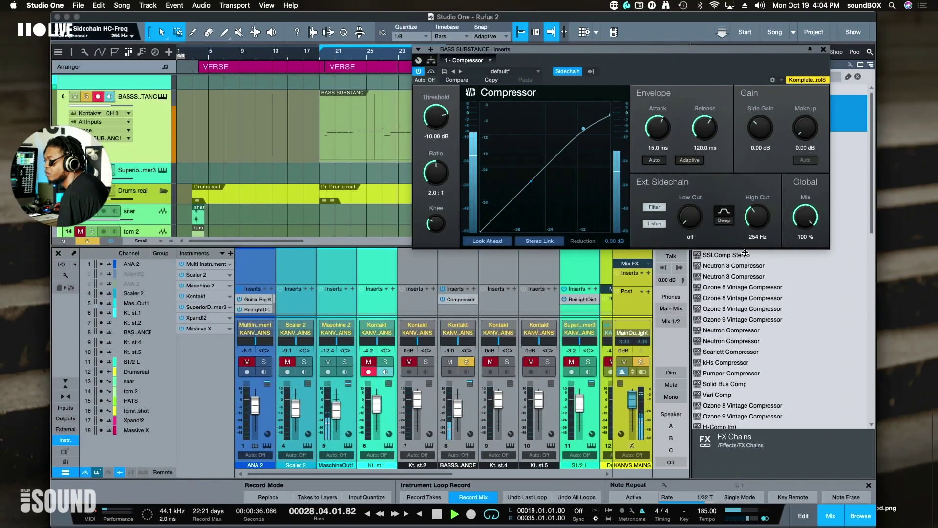
pyautogui.click(655, 224)
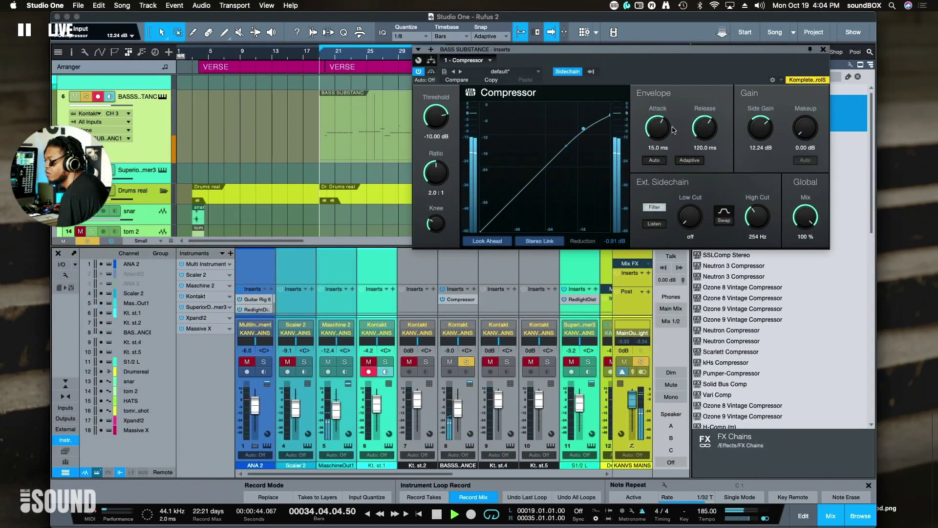
# Set the compressor's side gain to 12.24 dB, attack to 38.9 ms, release to 31.7 ms and threshold to -22.72 dB
pyautogui.moveTo(654, 125); pyautogui.dragTo(654, 113)
pyautogui.moveTo(442, 114); pyautogui.dragTo(580, 140)
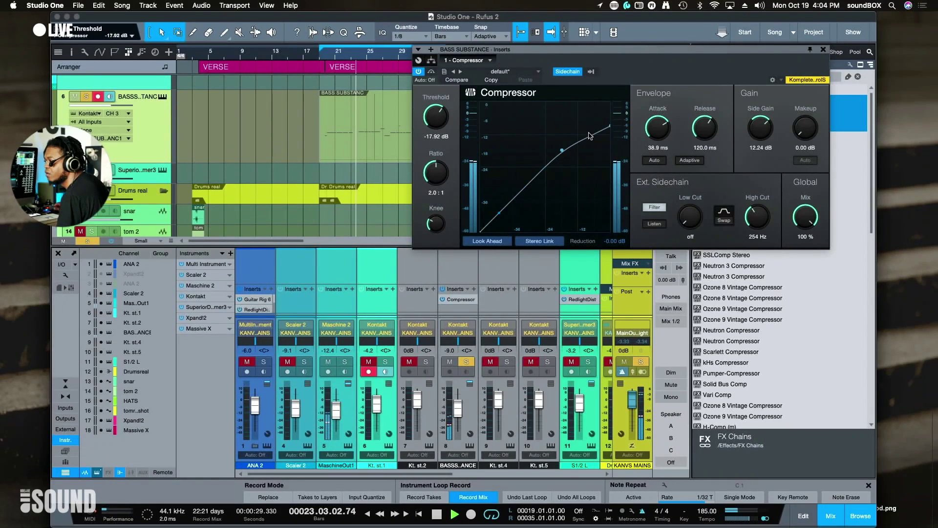
pyautogui.moveTo(693, 129); pyautogui.dragTo(689, 137)
pyautogui.moveTo(441, 117); pyautogui.dragTo(440, 120)
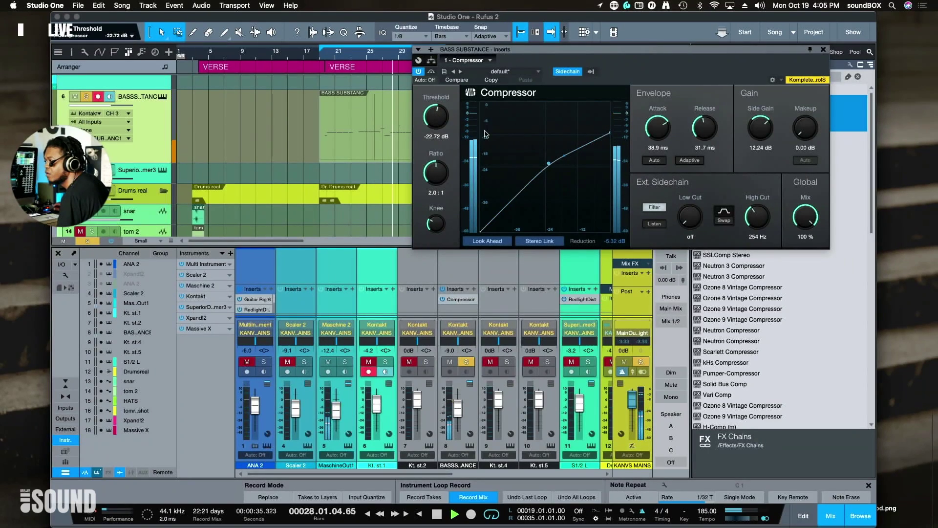
# Unsolo the BASS SUBSTANCE channel, set the compressor's release to 39.9 ms and close the compressor
pyautogui.click(467, 363)
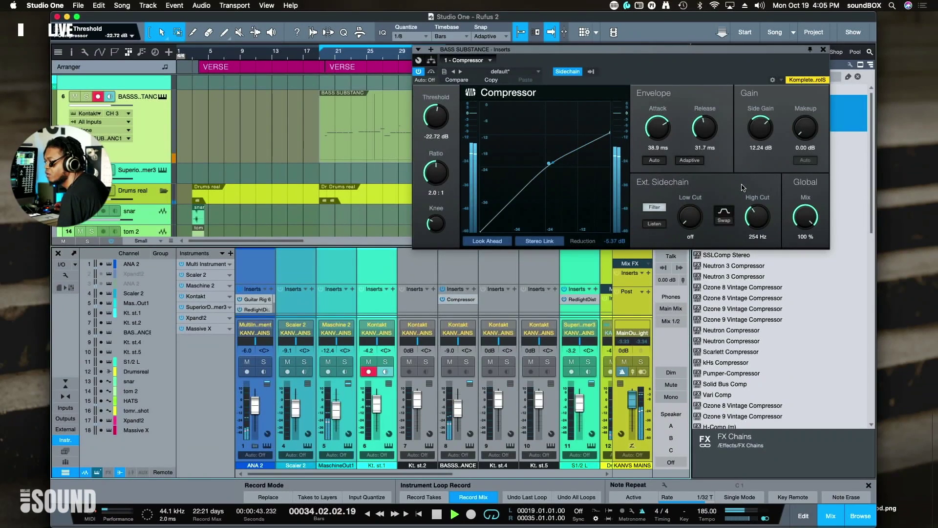
pyautogui.moveTo(699, 54); pyautogui.dragTo(682, 54)
pyautogui.moveTo(682, 131); pyautogui.dragTo(681, 127)
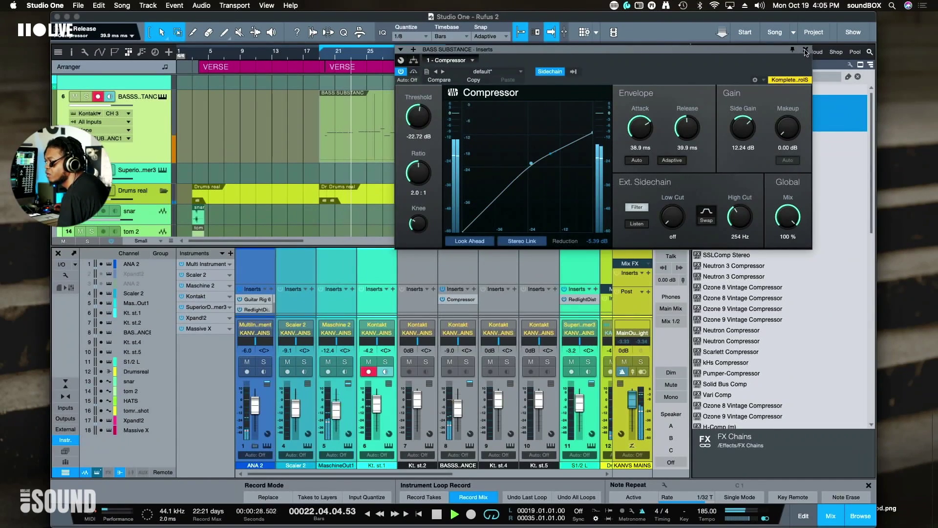
pyautogui.press('super+w')
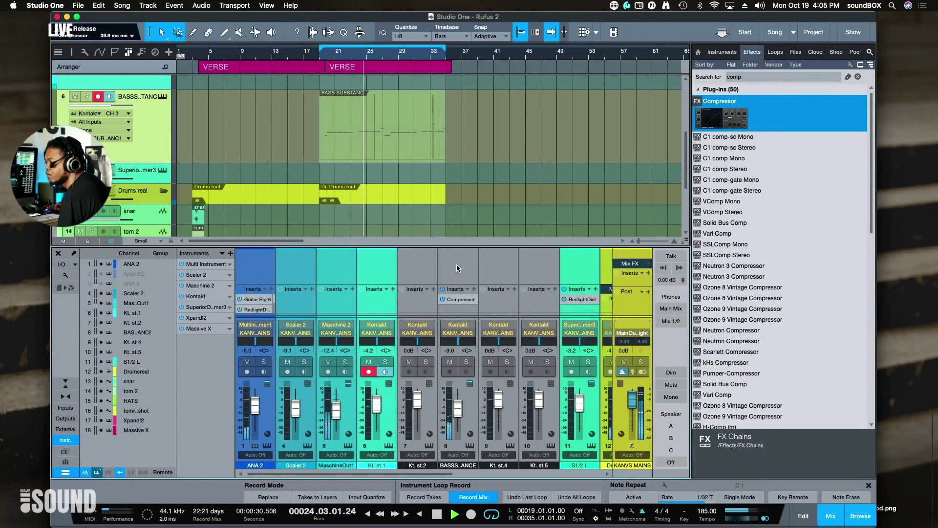
# Select the BASS SUBSTANCE channel and make the mixer taller to show more of its insert area
pyautogui.click(458, 311)
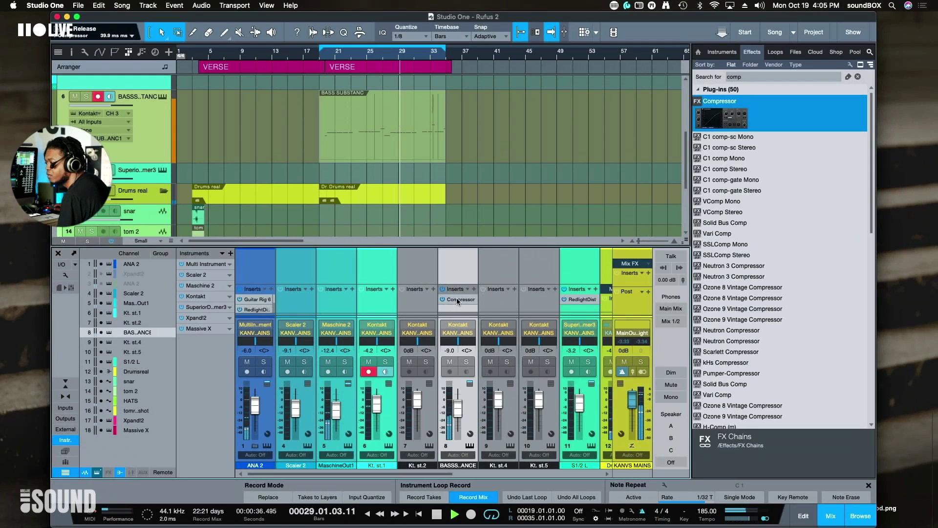
pyautogui.moveTo(457, 248); pyautogui.dragTo(458, 206)
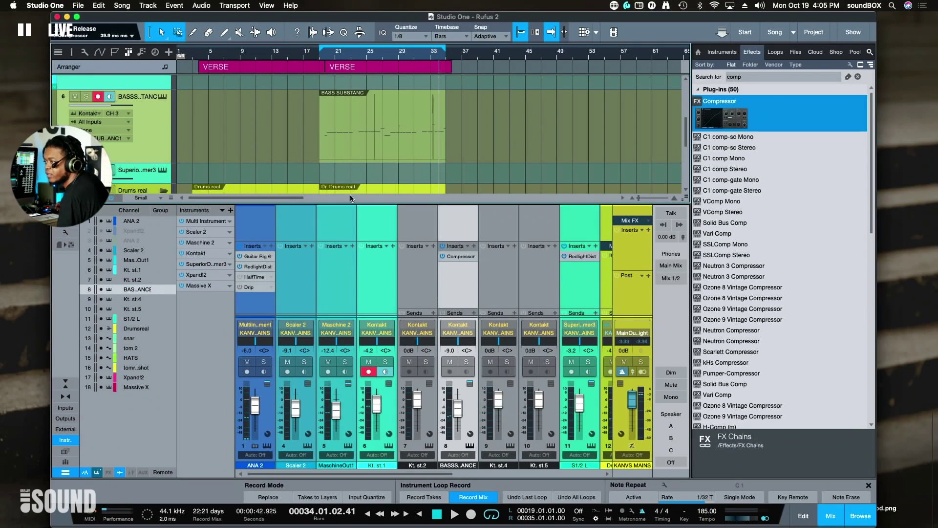
# Open the BASS SUBSTANCE channel's Kontakt instrument and close Substance's preset menu to show its main controls
pyautogui.click(458, 324)
pyautogui.click(505, 243)
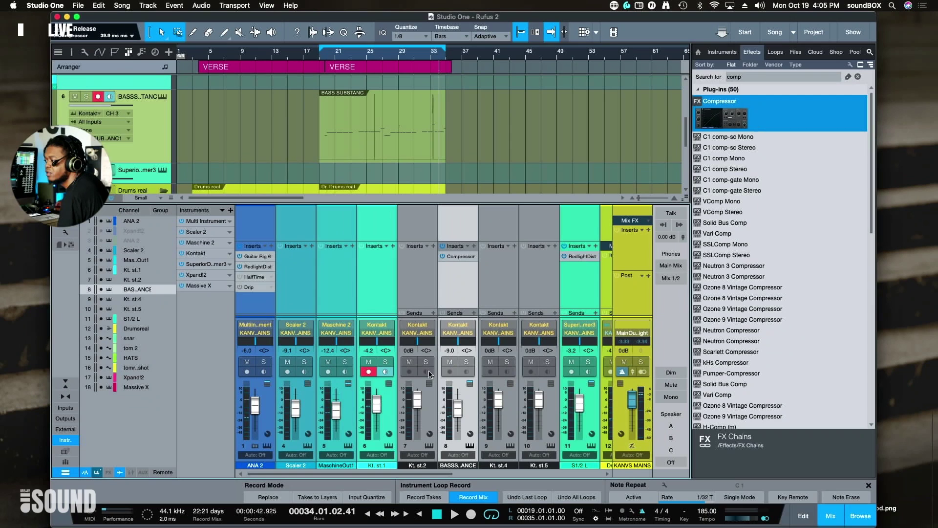
pyautogui.click(459, 326)
pyautogui.moveTo(507, 239); pyautogui.dragTo(511, 64)
pyautogui.scroll(-3, 664, 270)
pyautogui.scroll(-2, 664, 269)
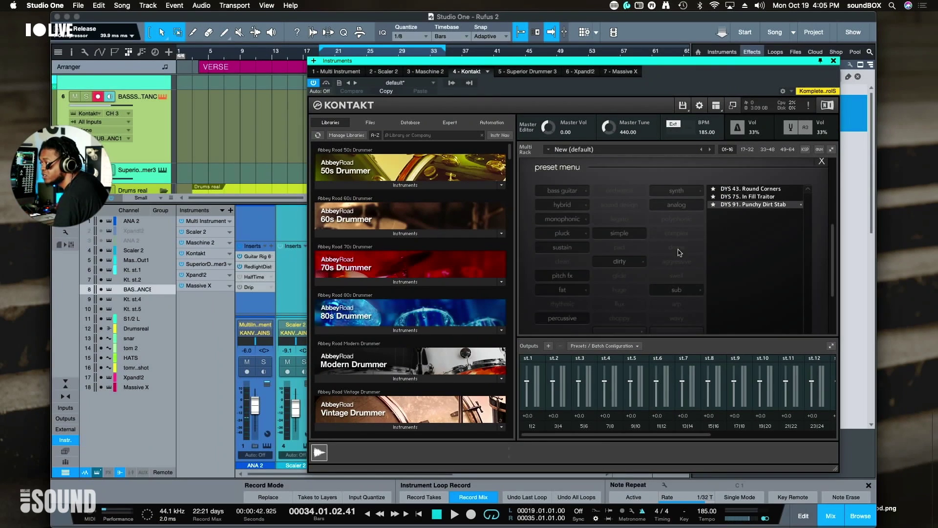
pyautogui.click(822, 161)
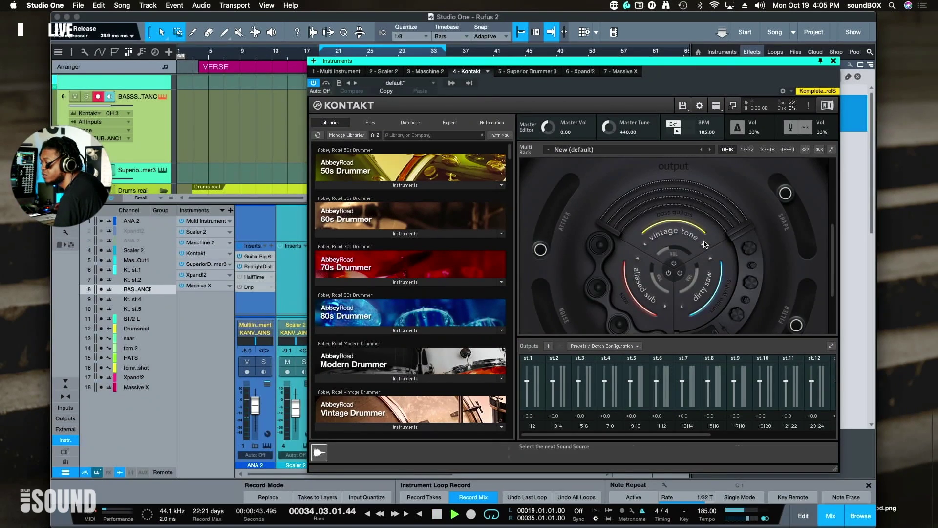
# Set Substance's Filter macro to 36 % and its Shape macro to 58 % while the verse plays
pyautogui.moveTo(796, 276); pyautogui.dragTo(808, 235)
pyautogui.moveTo(810, 270); pyautogui.dragTo(790, 310)
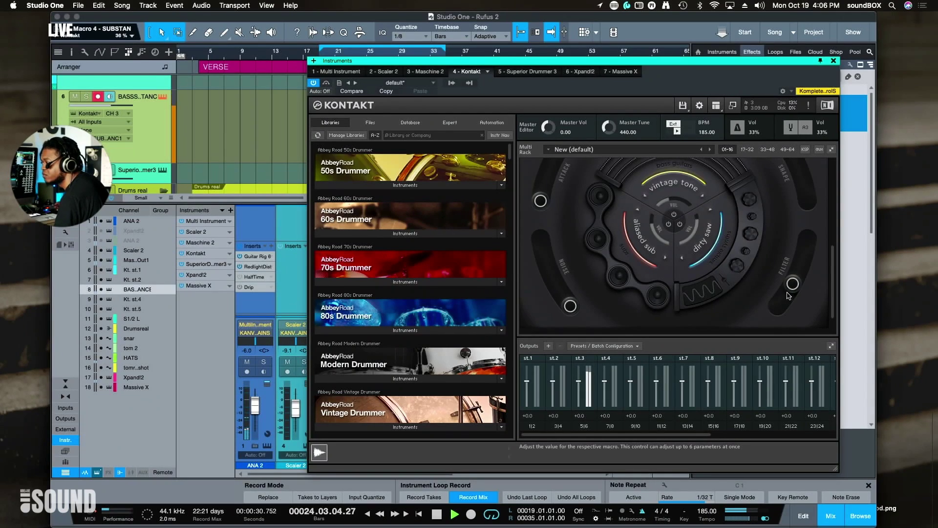
pyautogui.scroll(1, 789, 296)
pyautogui.moveTo(795, 185); pyautogui.dragTo(808, 246)
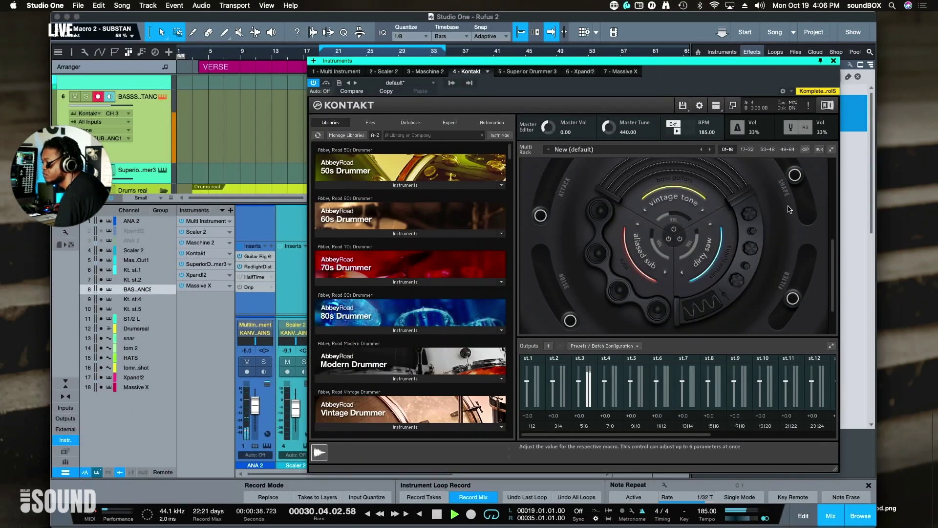
# Set Substance's Attack macro to 3 % and close the Kontakt window
pyautogui.moveTo(541, 215); pyautogui.dragTo(560, 185)
pyautogui.moveTo(574, 136); pyautogui.dragTo(595, 105)
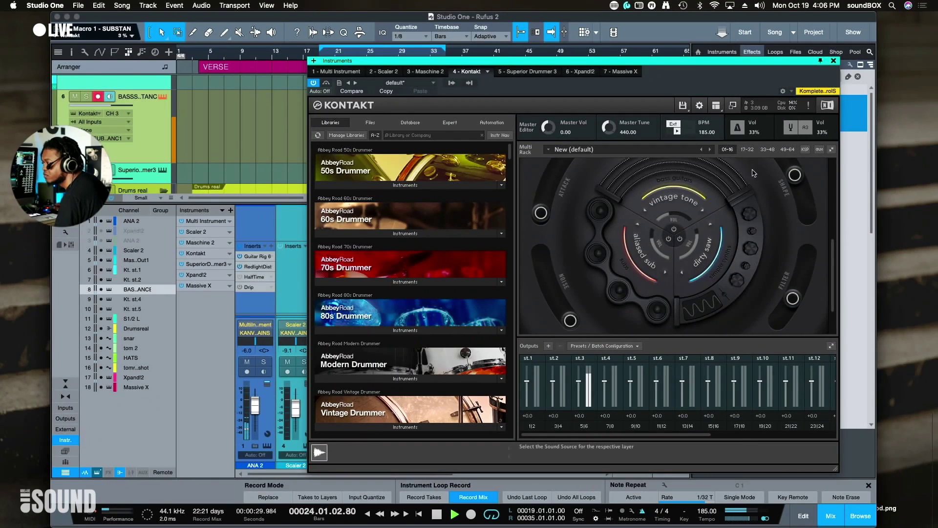
pyautogui.click(834, 61)
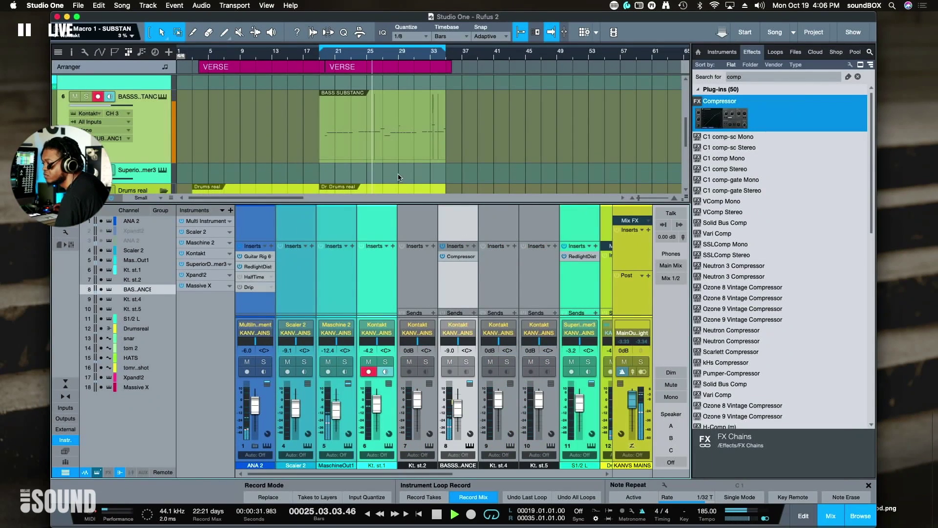
# Open the BASS SUBSTANC part in the note editor and select all of its notes
pyautogui.doubleClick(377, 139)
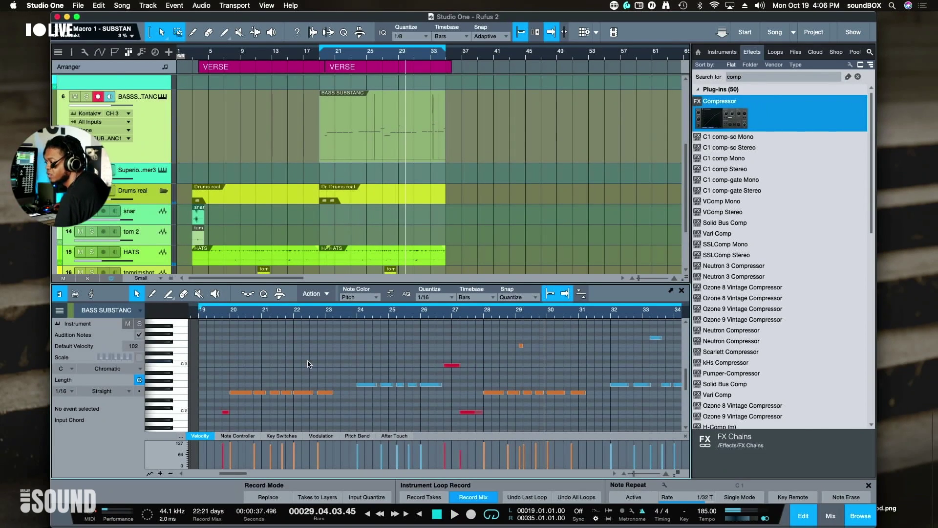
pyautogui.moveTo(220, 355); pyautogui.dragTo(615, 424)
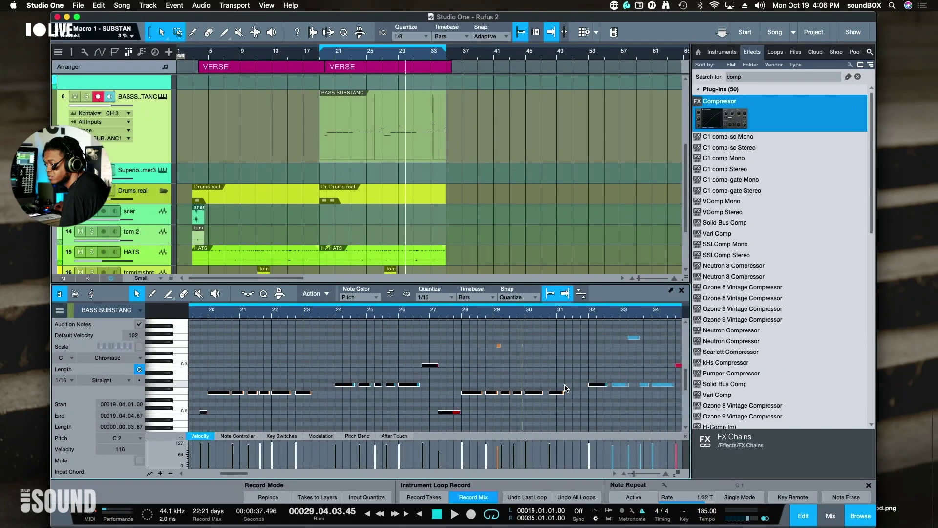
pyautogui.hscroll(1, 566, 388)
pyautogui.click(250, 365)
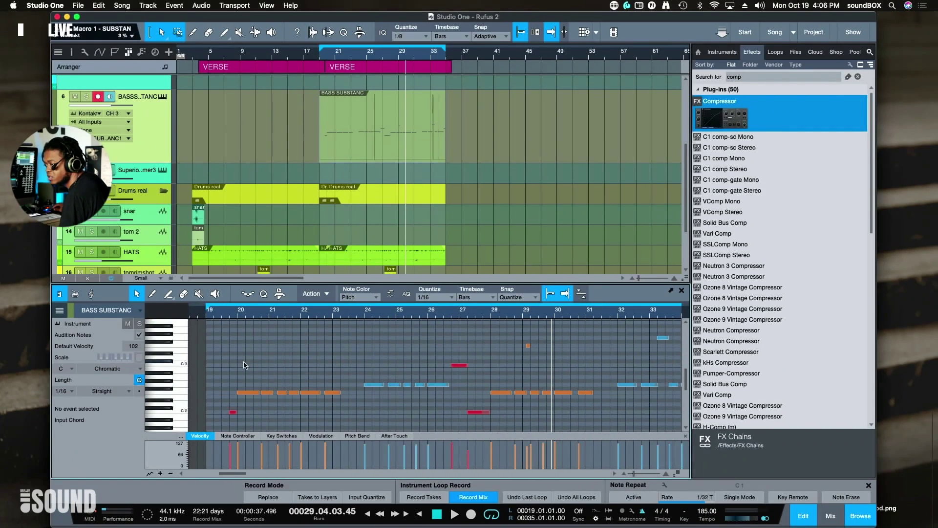
pyautogui.moveTo(223, 351); pyautogui.dragTo(664, 420)
pyautogui.hscroll(-2, 570, 424)
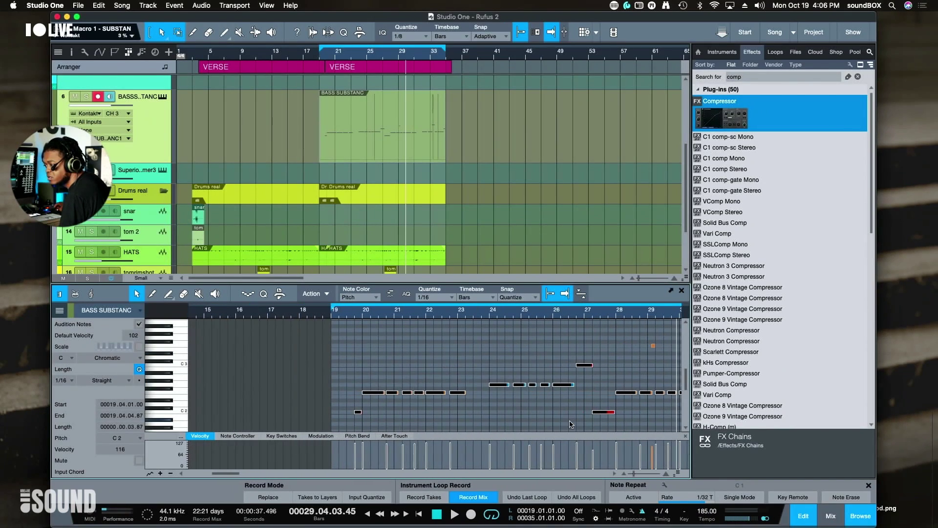
pyautogui.hscroll(2, 570, 424)
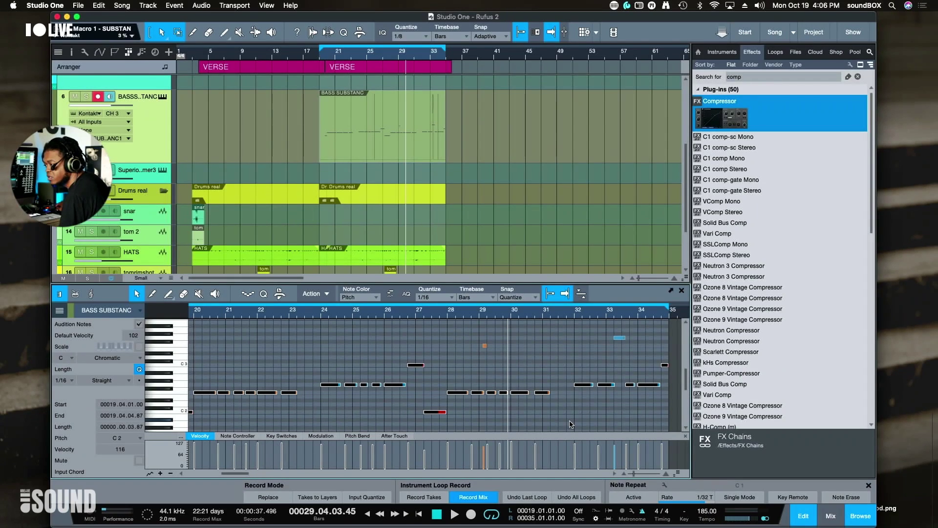
pyautogui.press('super+a')
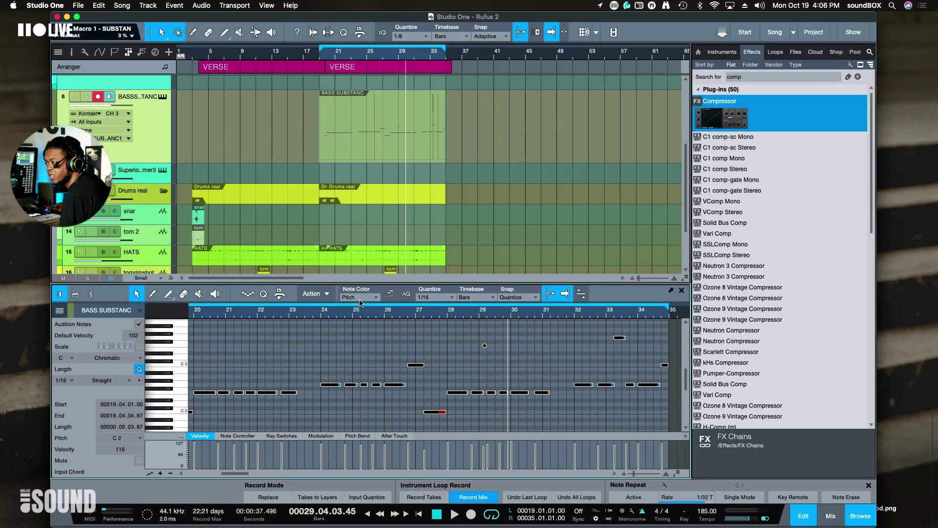
# Show the note editor's macro controls and apply the Leg+Ovlp legato function to all the selected bass notes
pyautogui.click(279, 294)
pyautogui.moveTo(325, 245); pyautogui.dragTo(323, 231)
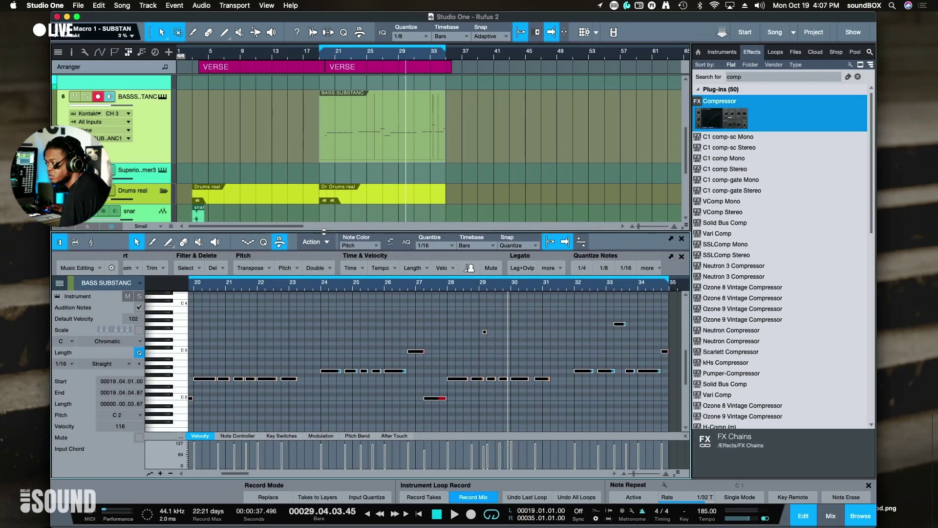
pyautogui.click(520, 268)
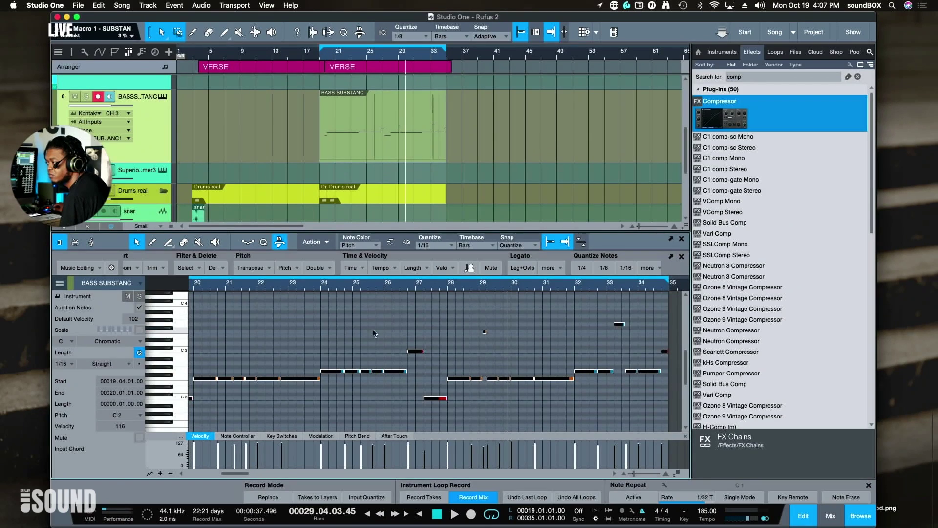
# Play the second verse to check how the legato bass notes sound
pyautogui.press('space')
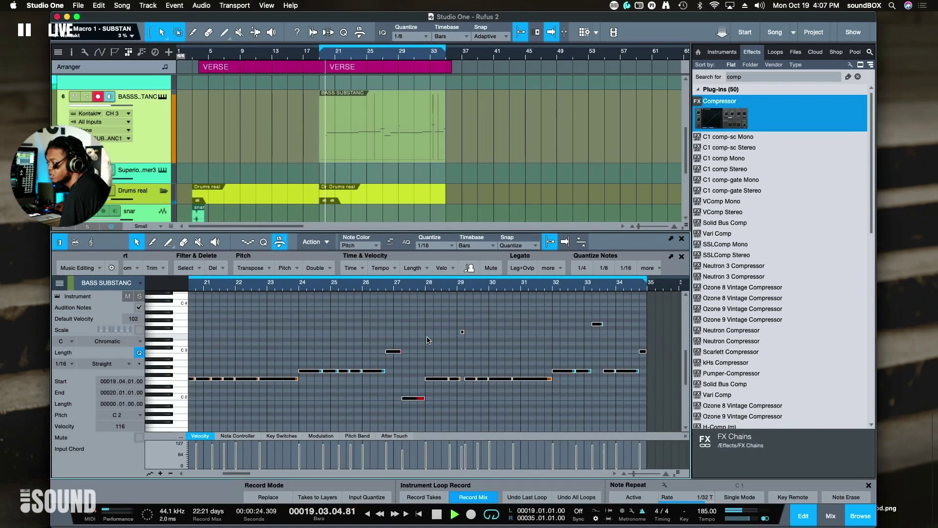
pyautogui.click(327, 347)
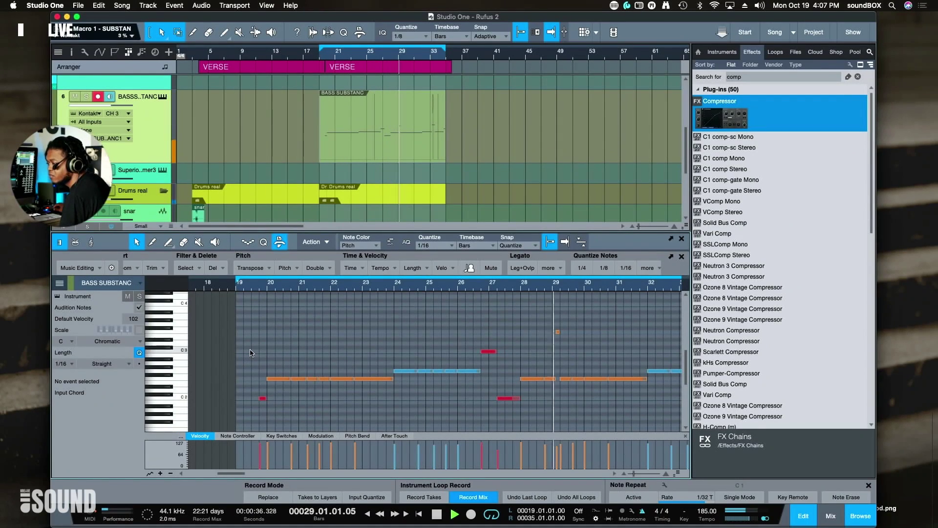
pyautogui.press('space')
pyautogui.press('space')
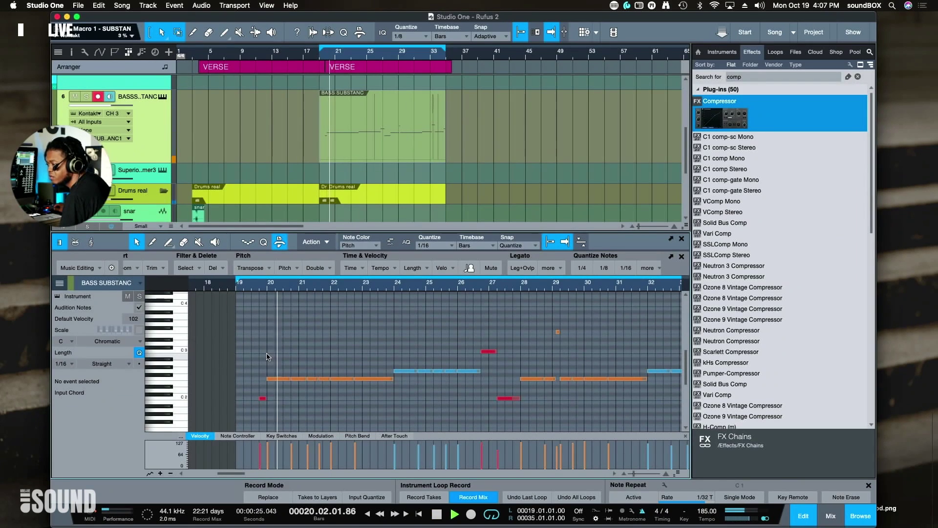
pyautogui.press('space')
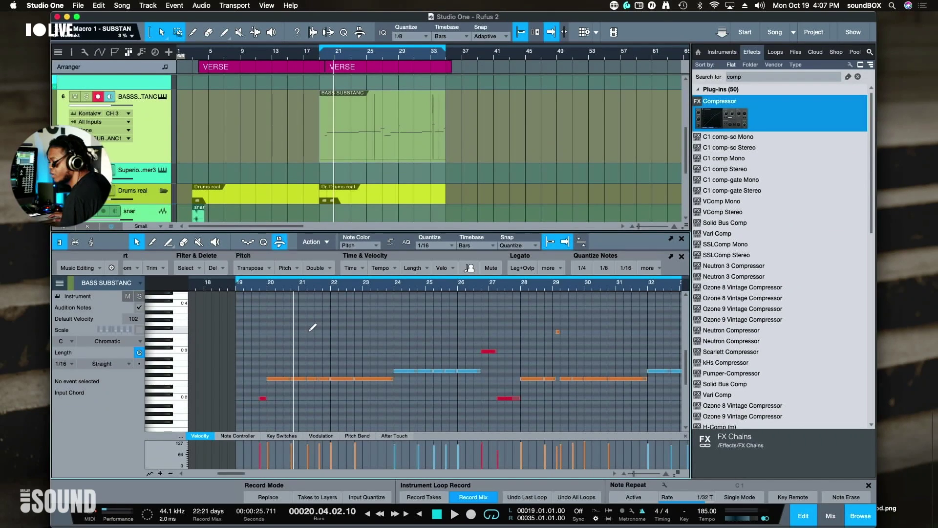
# Audition the lead-in to the second verse and delete the short C2 bass note just before bar 20
pyautogui.press('w')
pyautogui.click(299, 53)
pyautogui.press('space')
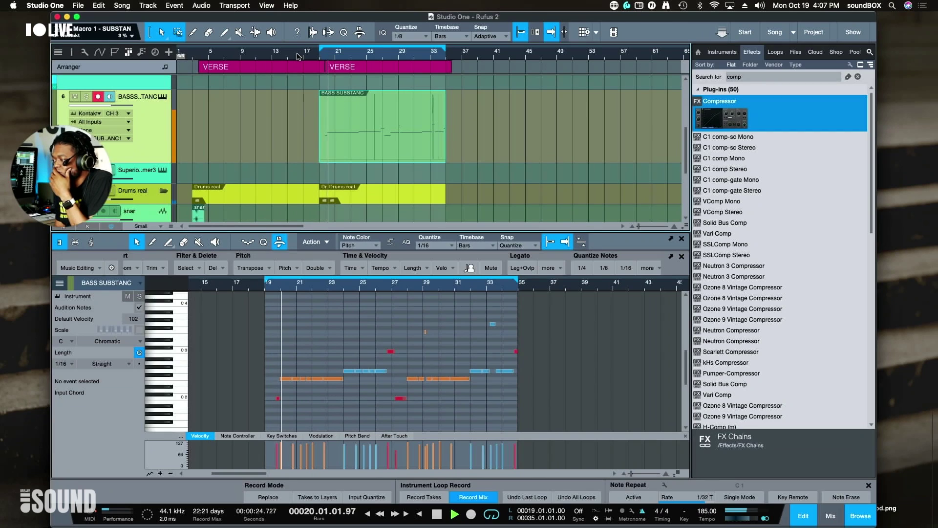
pyautogui.press('space')
pyautogui.click(277, 398)
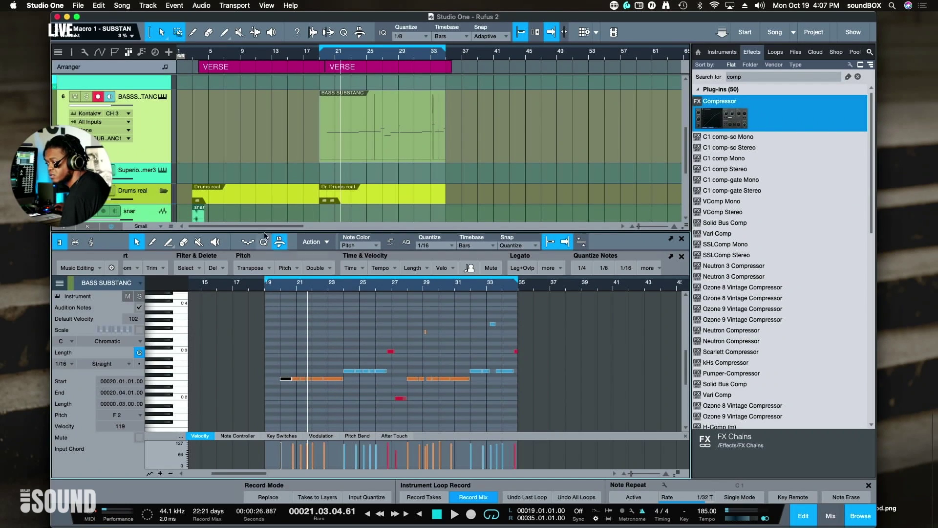
# Play from about bar 16 to check the edited bass entrance against the other tracks
pyautogui.click(295, 61)
pyautogui.press('space')
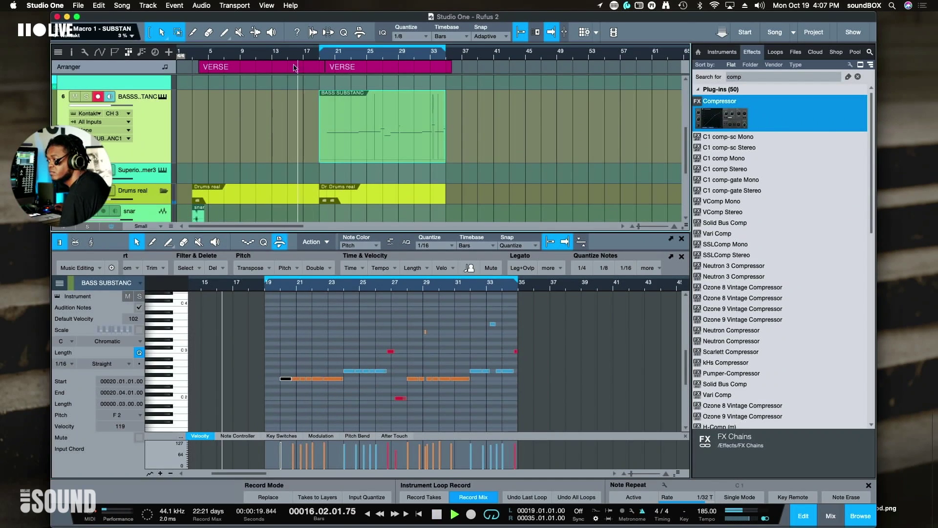
pyautogui.click(338, 362)
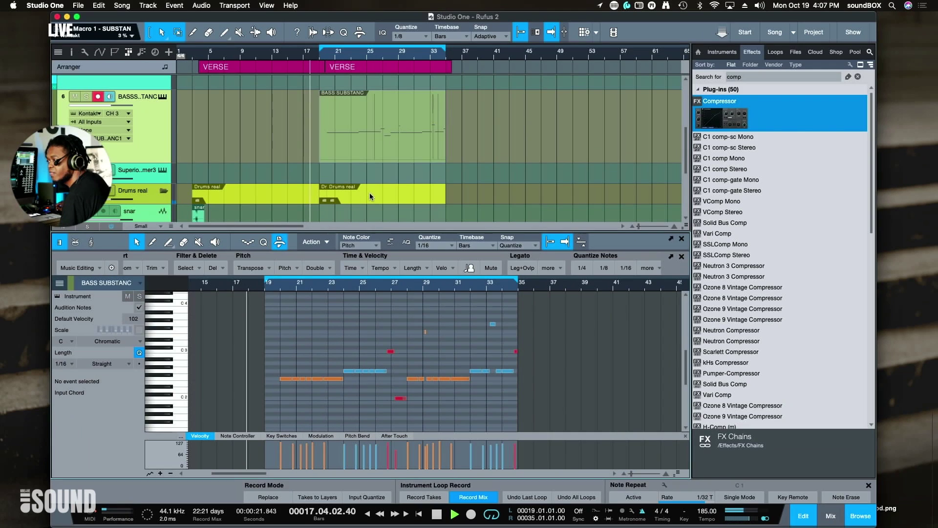
pyautogui.scroll(5, 369, 192)
pyautogui.scroll(-5, 369, 192)
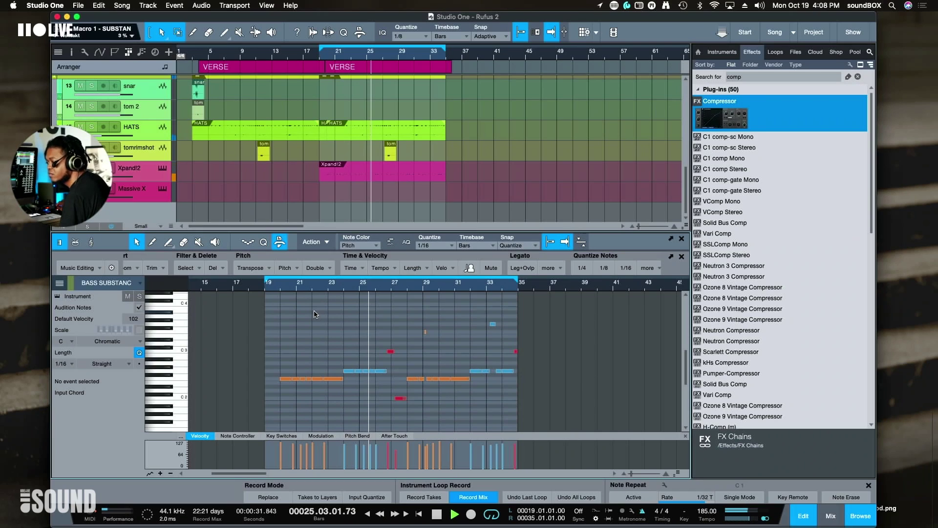
# Lower the G2 bass note starting at bar 26 to D2 and listen to the changed passage
pyautogui.press('space')
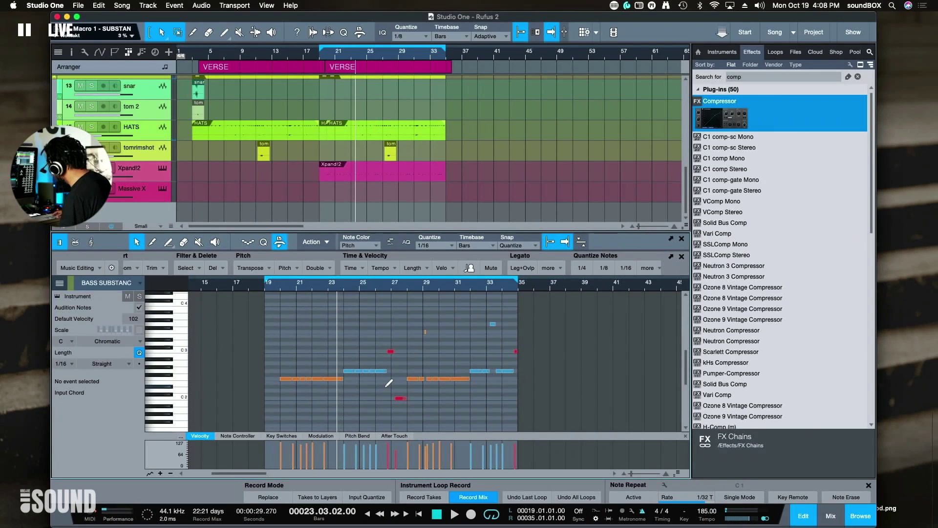
pyautogui.press('e')
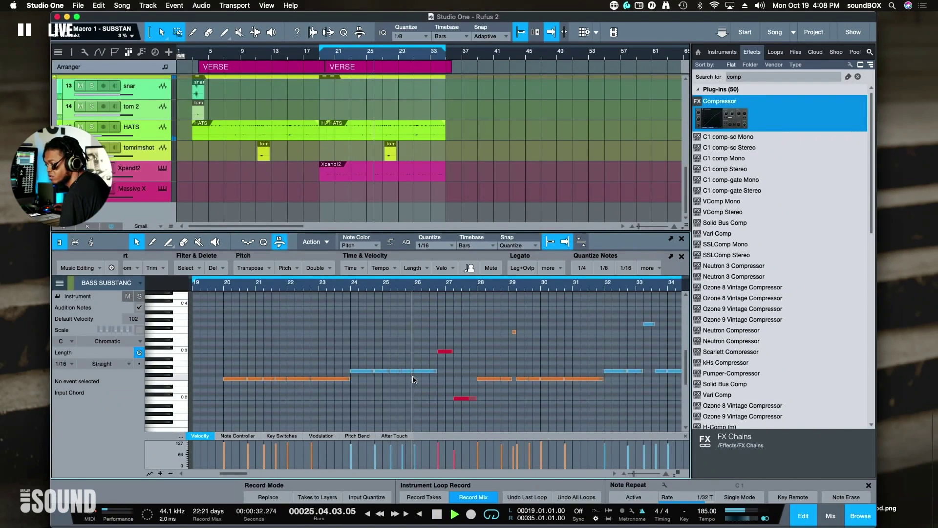
pyautogui.click(423, 371)
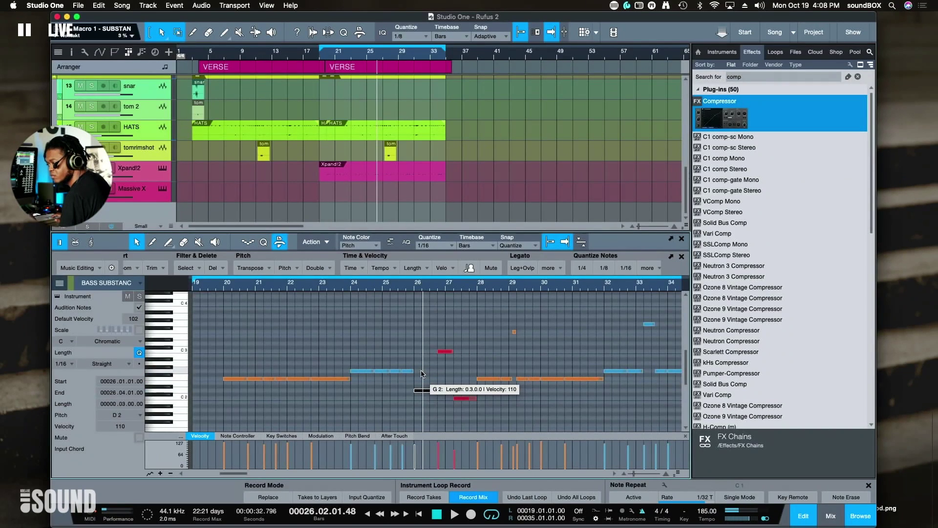
pyautogui.click(347, 285)
pyautogui.press('space')
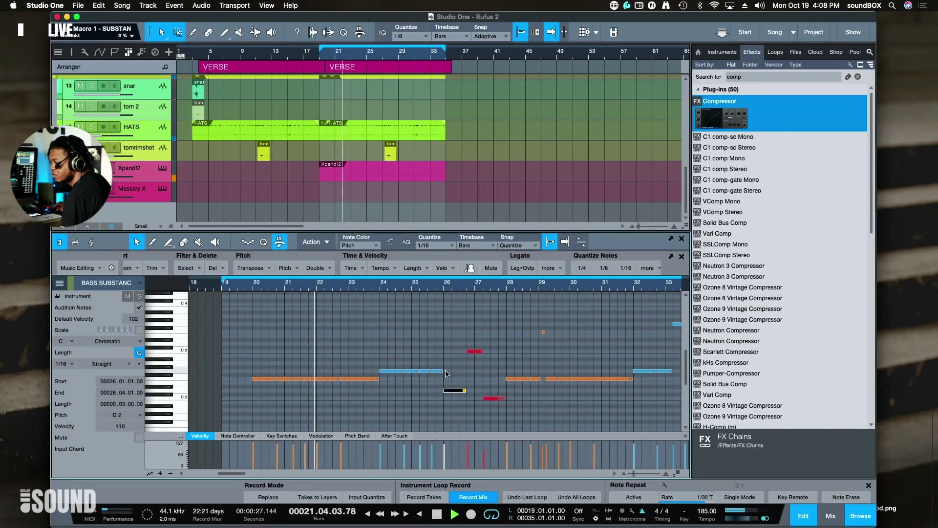
pyautogui.moveTo(466, 390); pyautogui.dragTo(488, 390)
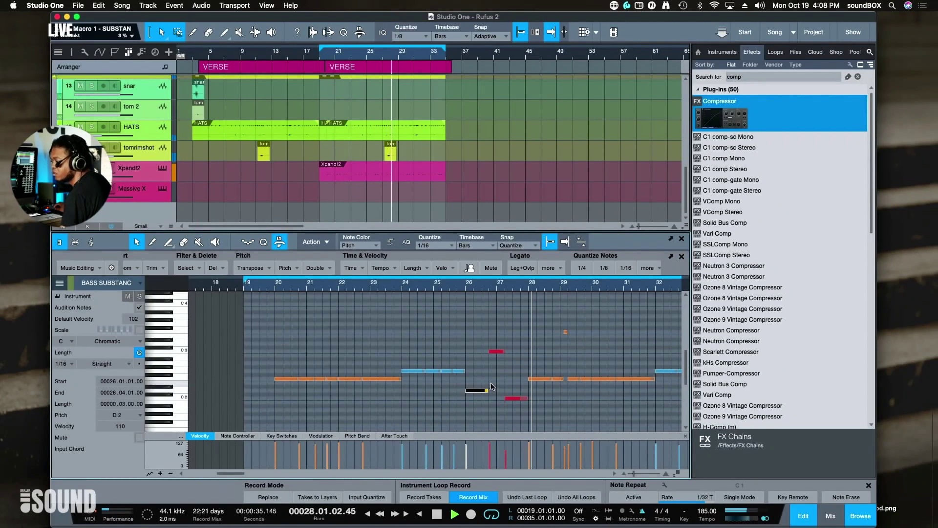
pyautogui.click(508, 377)
pyautogui.press('space')
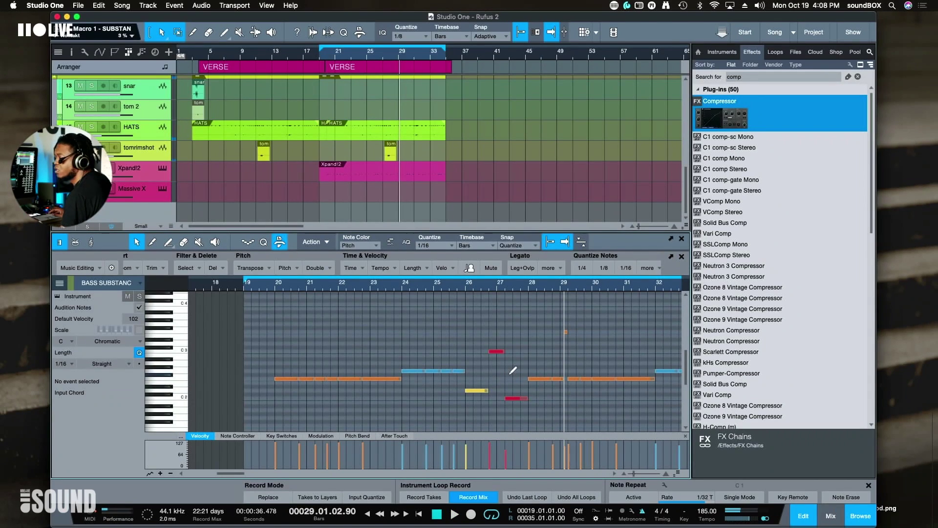
# Play the whole arrangement from bar 1 with looping turned off
pyautogui.press('w')
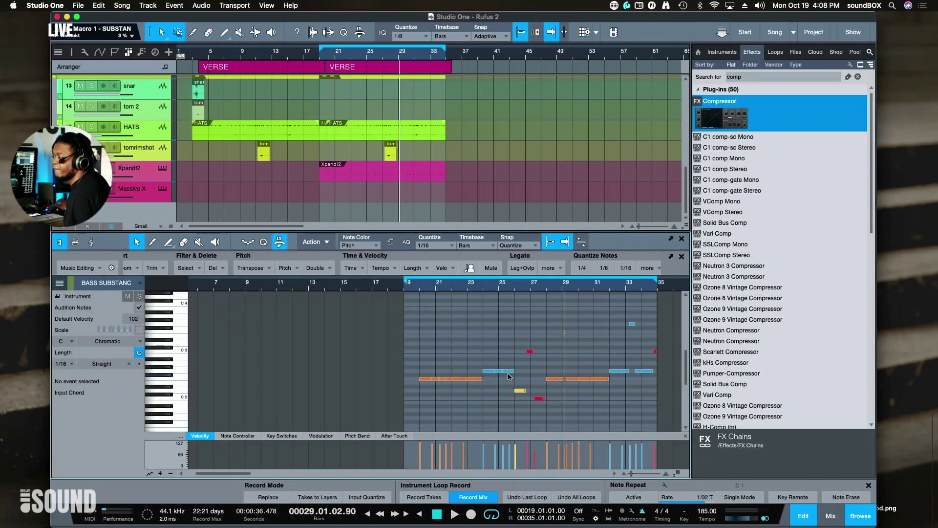
pyautogui.scroll(3, 400, 103)
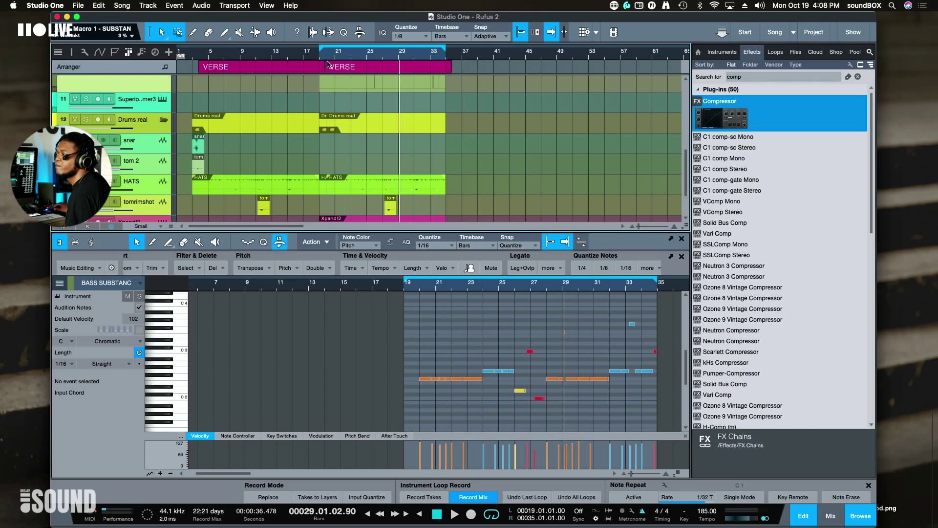
pyautogui.press(',')
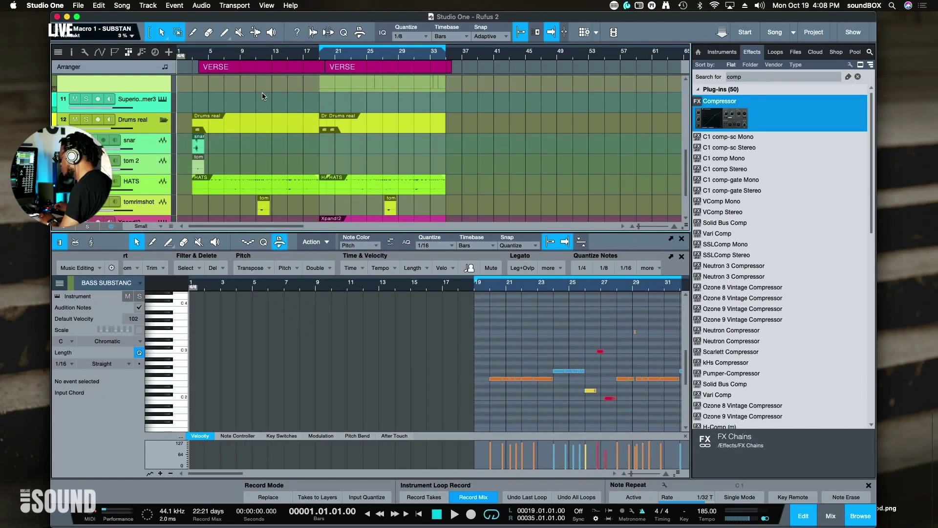
pyautogui.press('space')
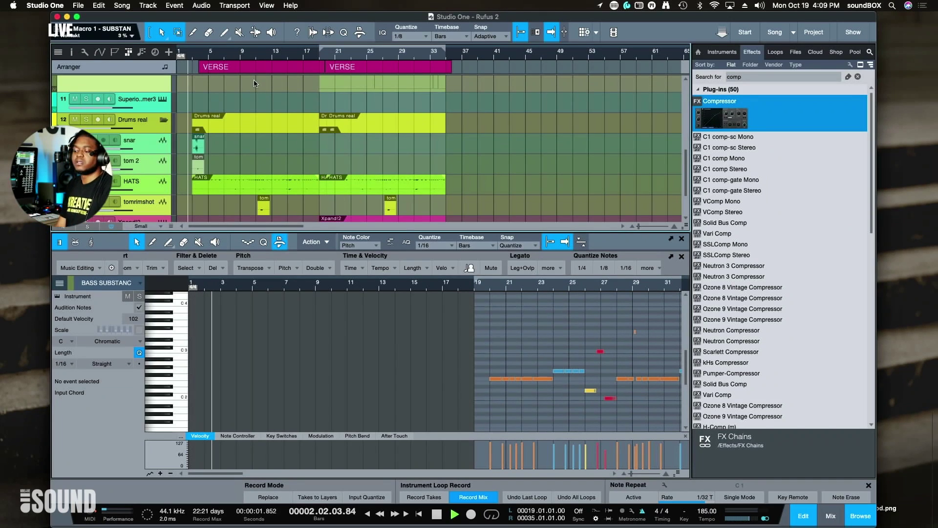
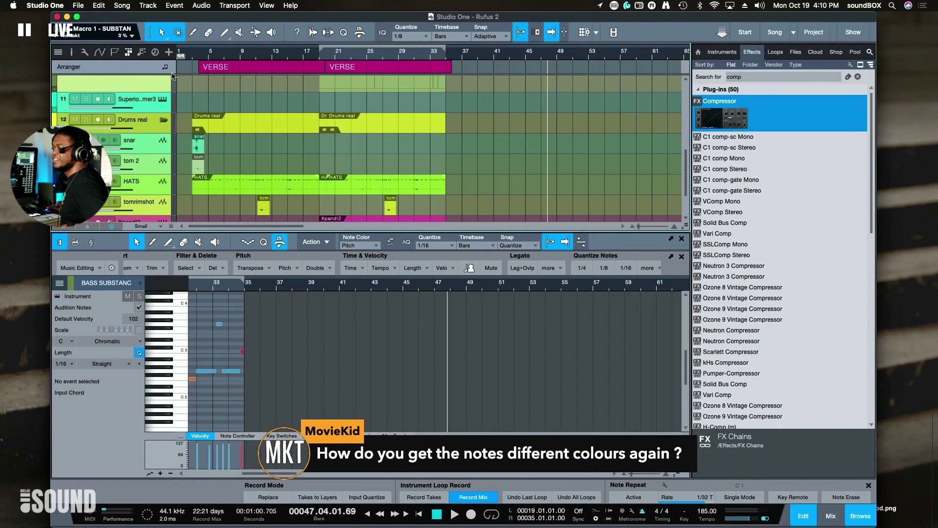
# Place the playback position at bar 17 and shrink the tracks to Overview height
pyautogui.click(303, 58)
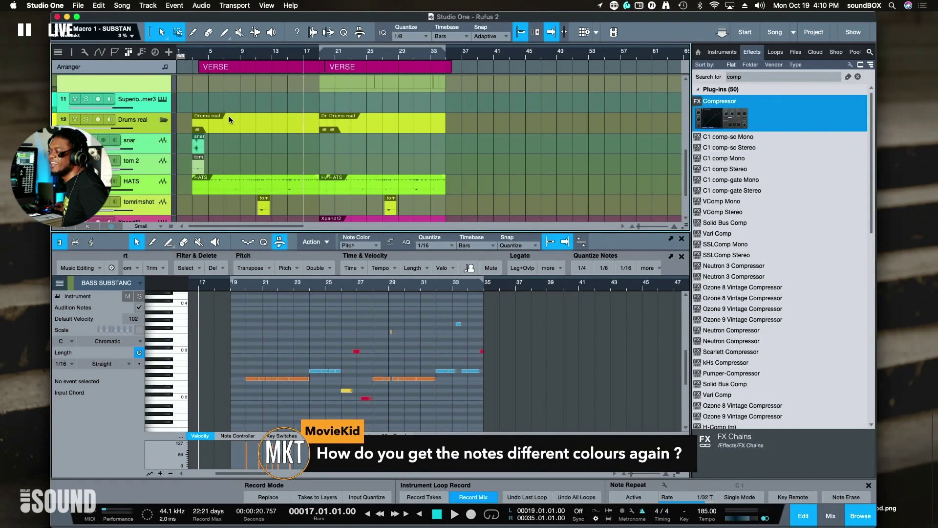
pyautogui.scroll(-3, 352, 175)
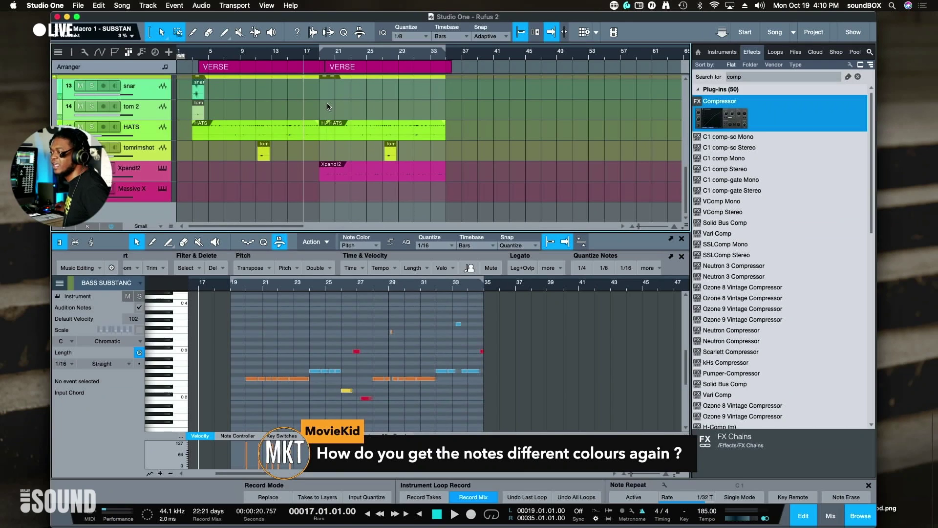
pyautogui.scroll(5, 317, 132)
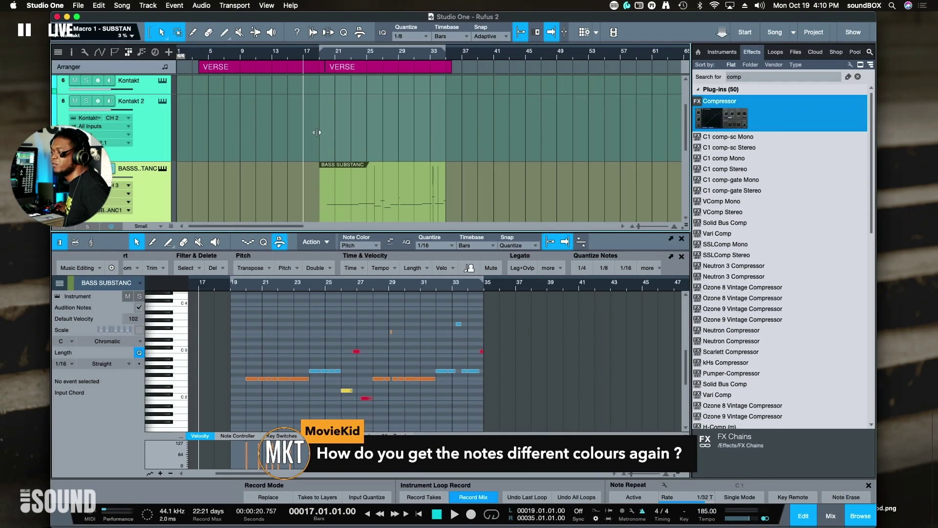
pyautogui.press('z')
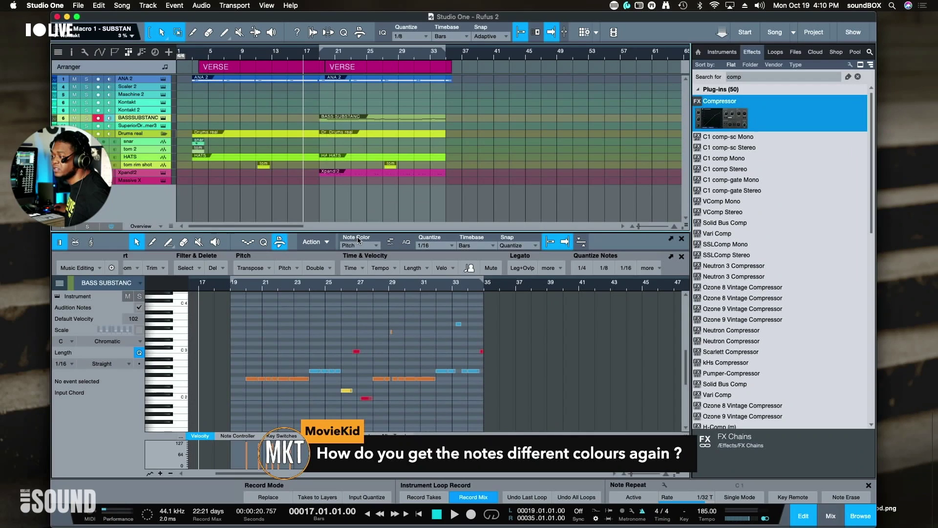
# Hide the macro controls in the bass part's note editor
pyautogui.click(281, 246)
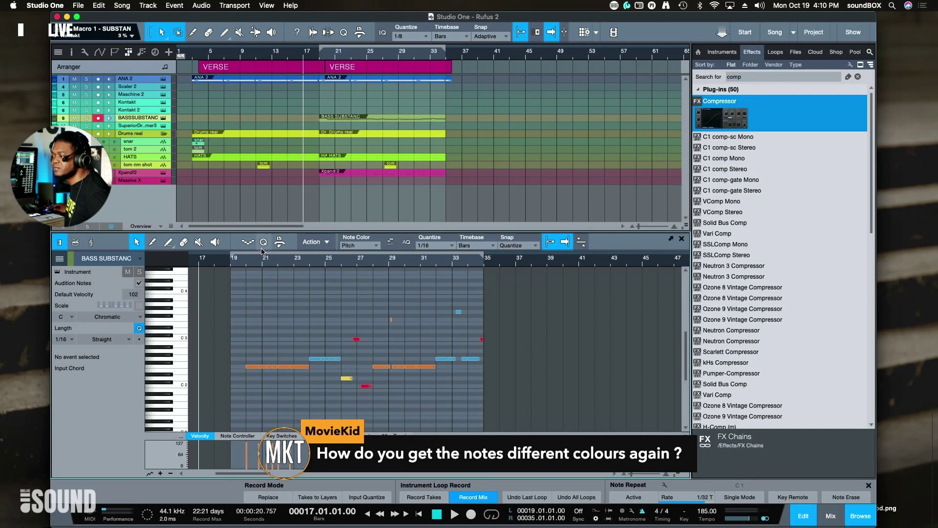
pyautogui.click(248, 243)
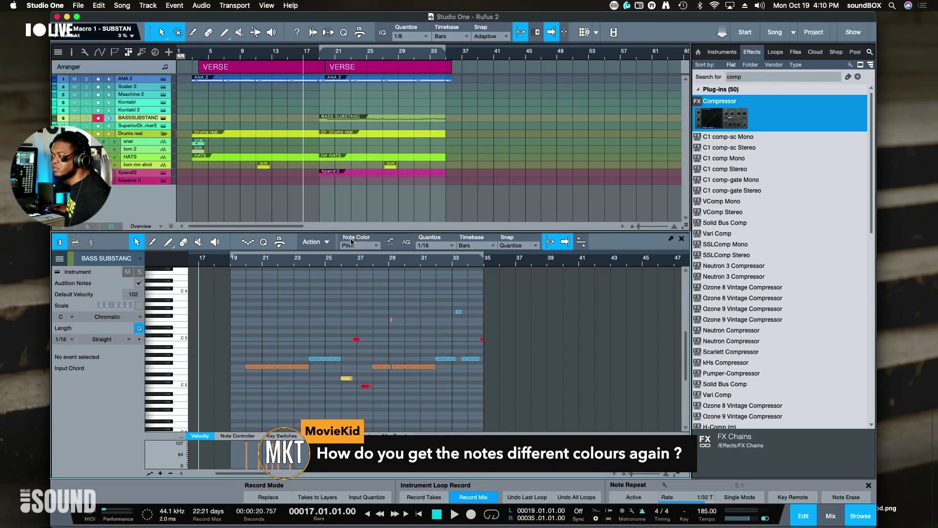
pyautogui.click(263, 242)
pyautogui.click(265, 243)
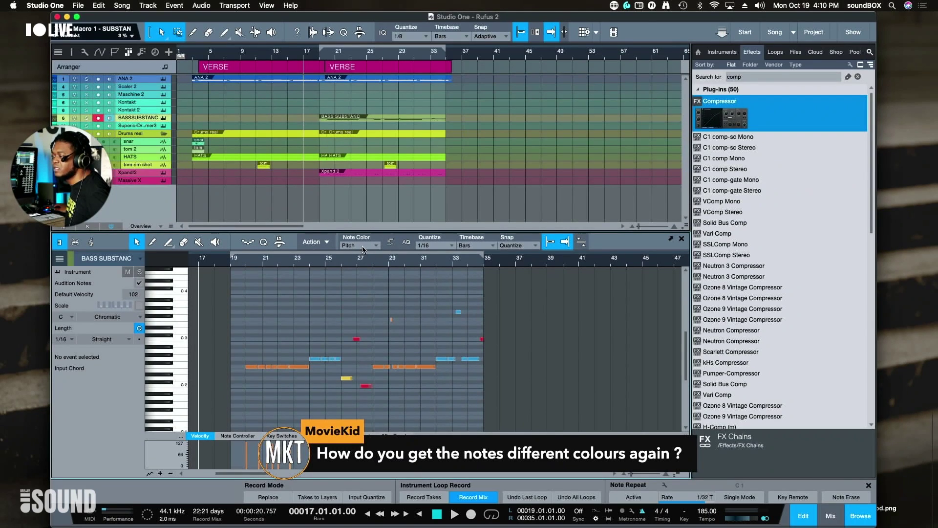
# Color the bass notes by Part and return the note color to Pitch
pyautogui.click(363, 245)
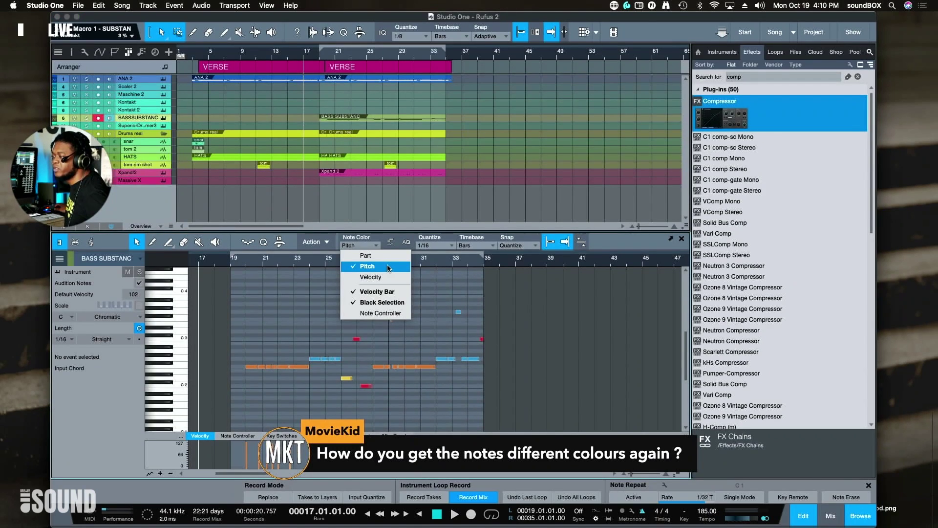
pyautogui.click(388, 268)
pyautogui.click(368, 245)
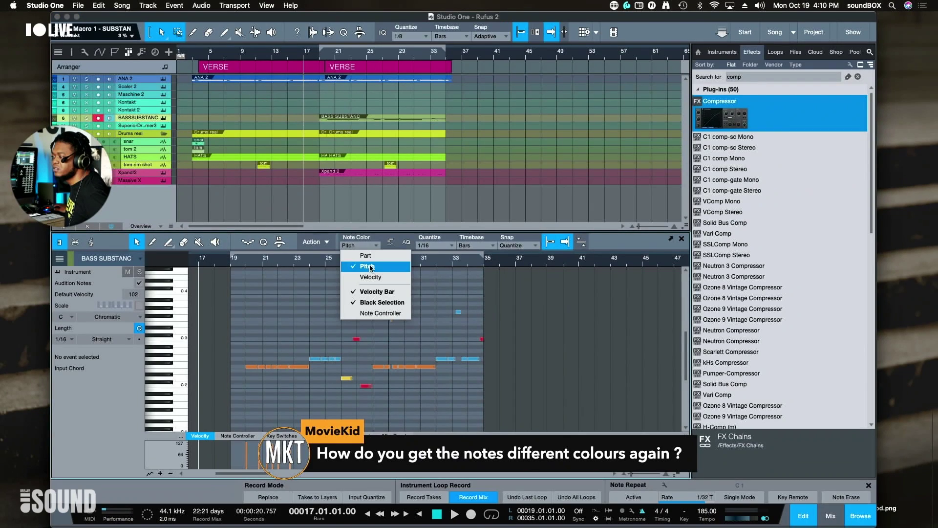
pyautogui.click(367, 255)
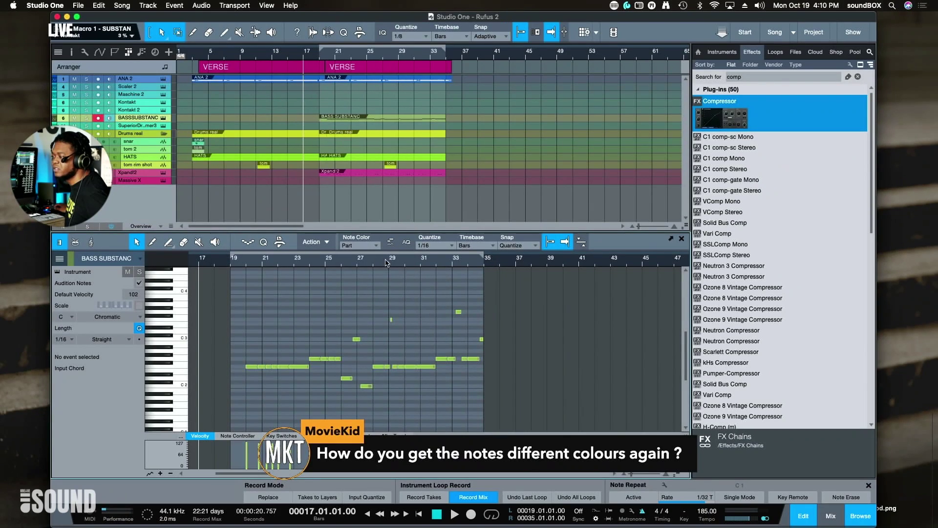
pyautogui.click(376, 246)
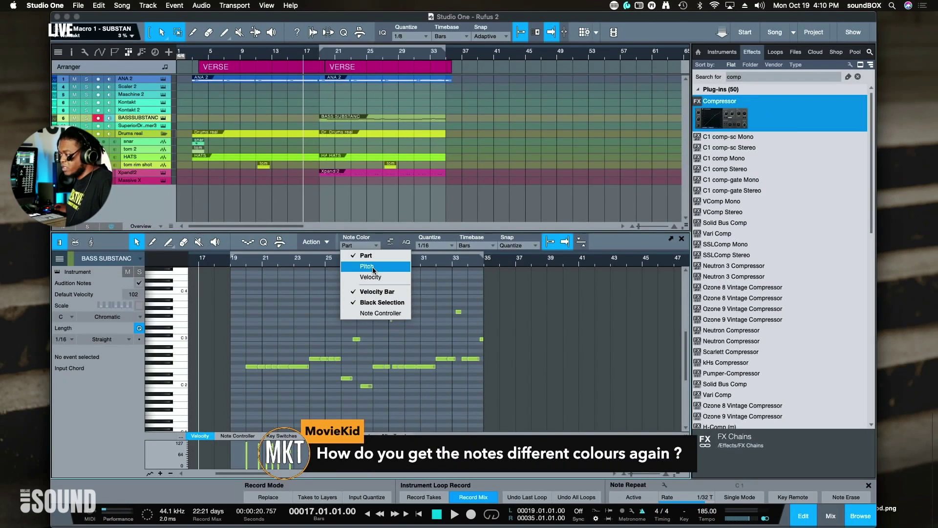
pyautogui.click(374, 266)
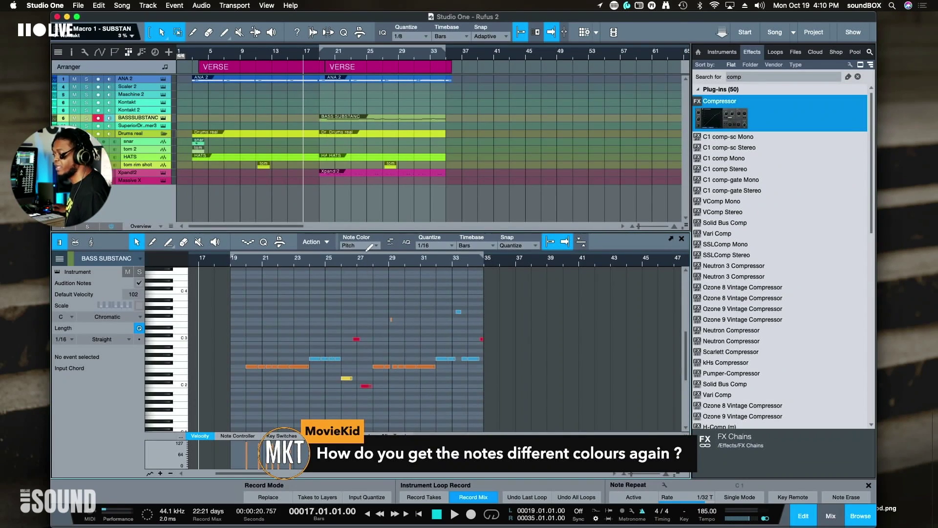
# Turn the velocity bars on the bass notes off and back on
pyautogui.click(364, 245)
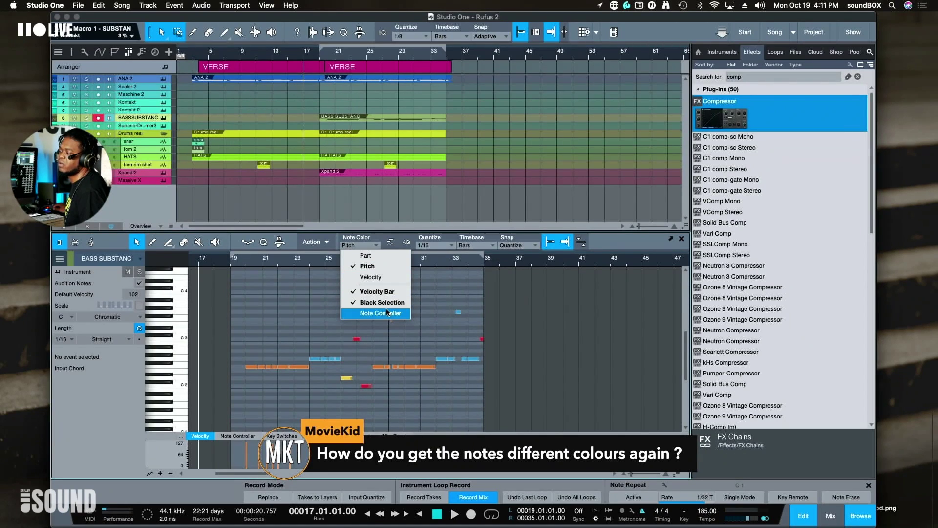
pyautogui.click(389, 292)
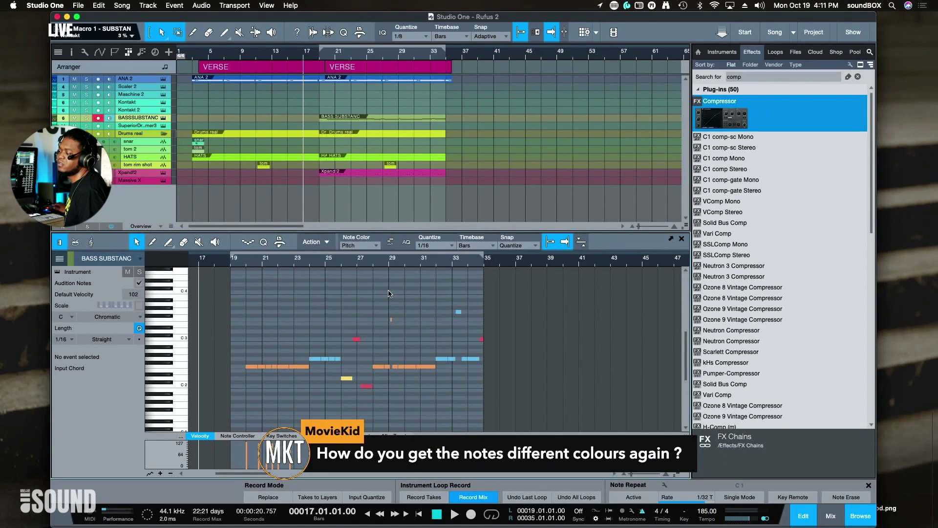
pyautogui.click(359, 246)
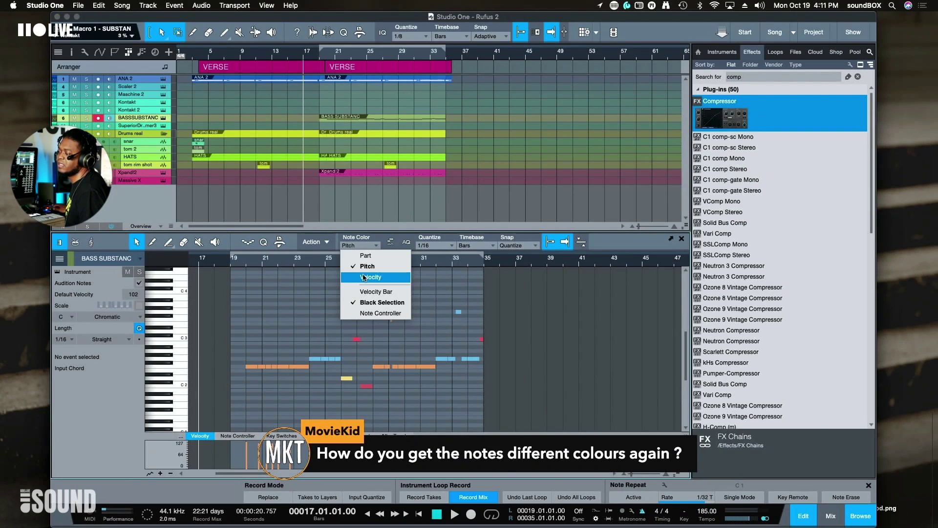
pyautogui.click(377, 292)
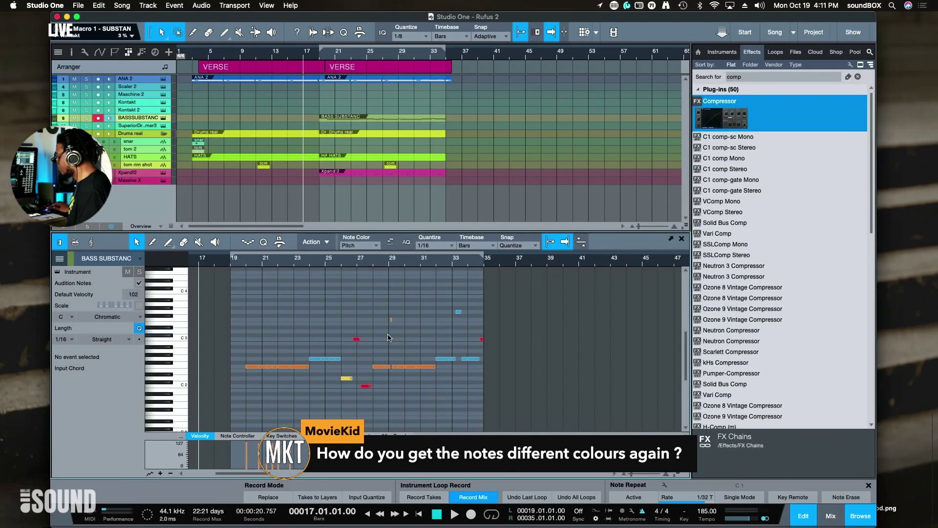
# Enlarge the note editor and set the velocity of the long F2 note ending at bar 24 to 113
pyautogui.hotkey('shift', 'e')
pyautogui.hotkey('shift', 'e')
pyautogui.hotkey('shift', 'e')
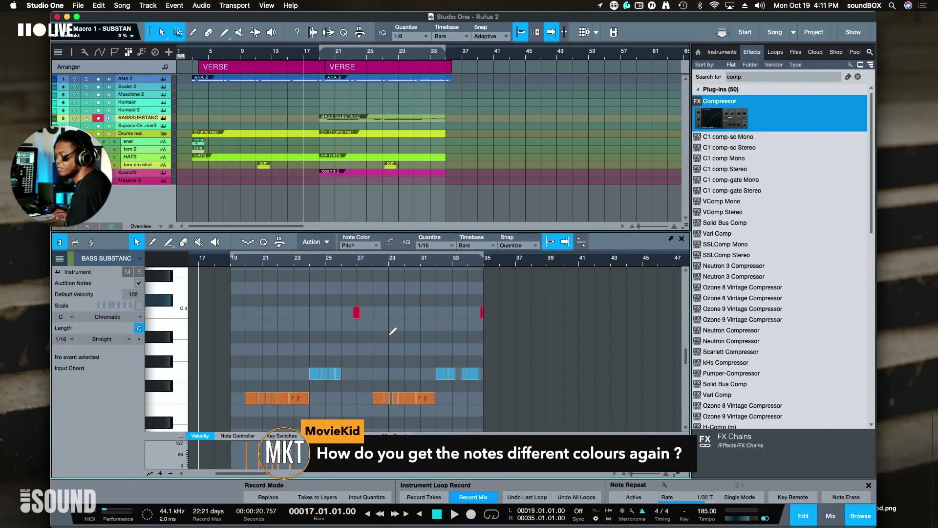
pyautogui.press('e')
pyautogui.press('e')
pyautogui.press('e')
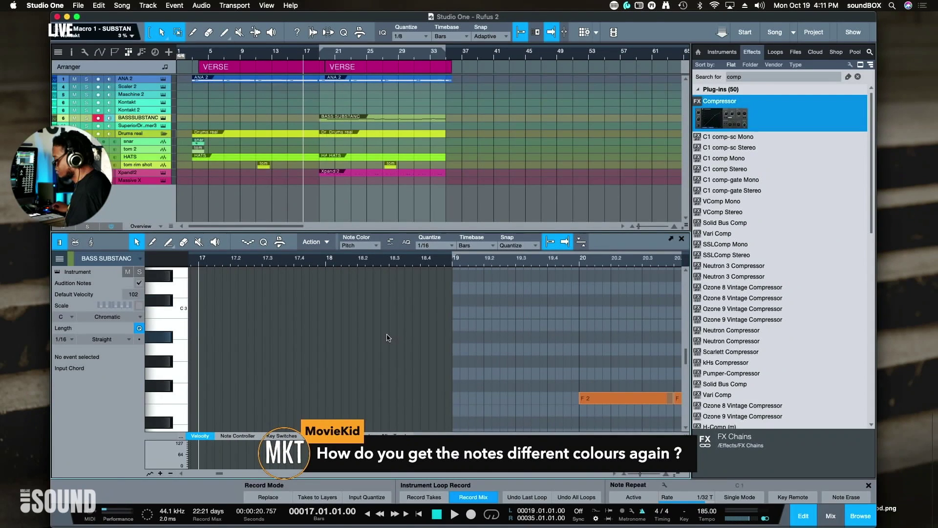
pyautogui.hscroll(6, 472, 361)
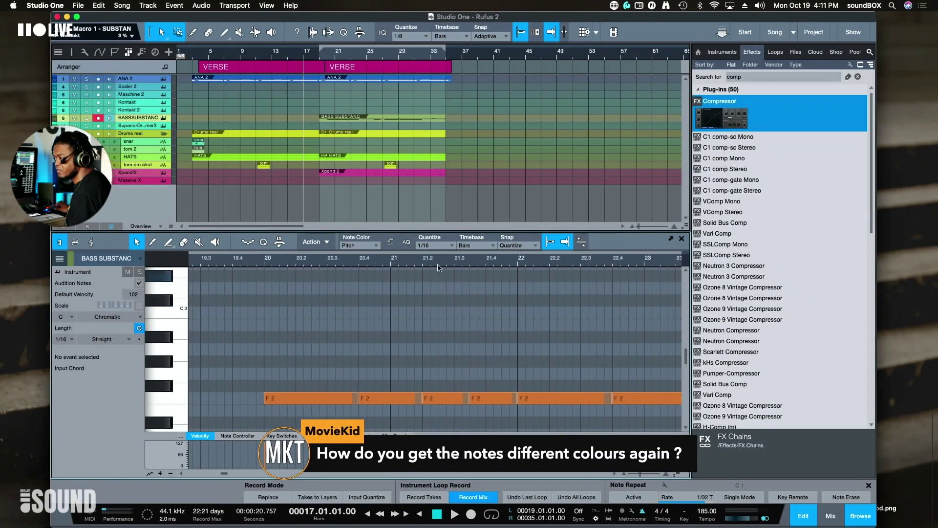
pyautogui.moveTo(427, 230); pyautogui.dragTo(428, 79)
pyautogui.hscroll(2, 412, 247)
pyautogui.hscroll(3, 412, 246)
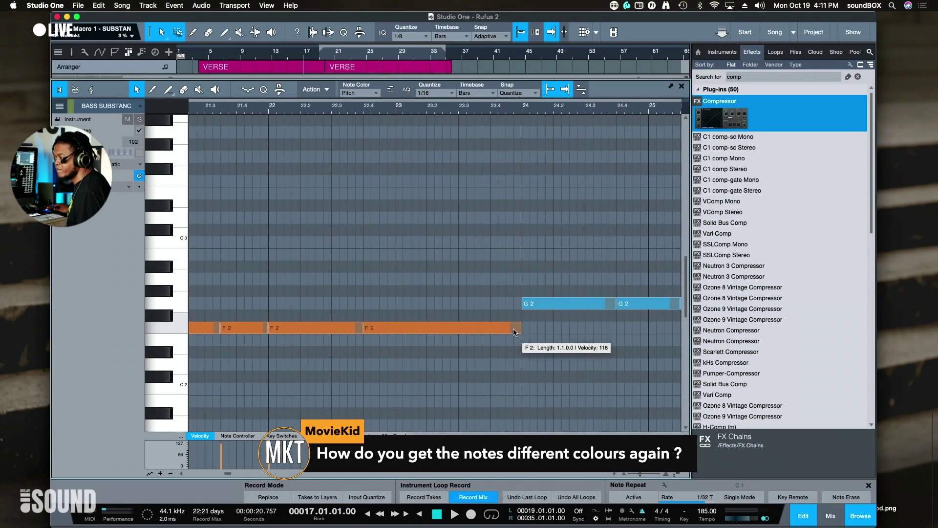
pyautogui.moveTo(513, 328); pyautogui.dragTo(478, 338)
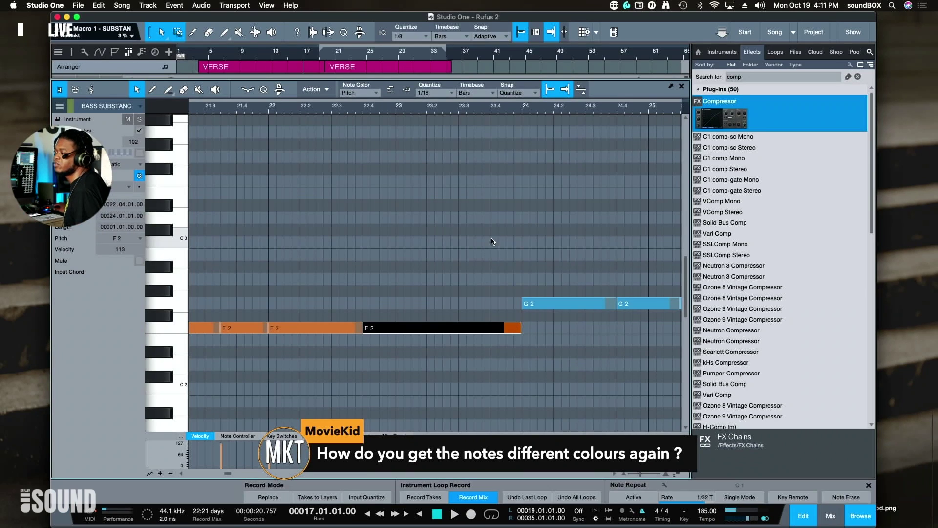
# Turn off the velocity bars and lower the velocity of the long F2 note before bar 24 to 74
pyautogui.click(373, 93)
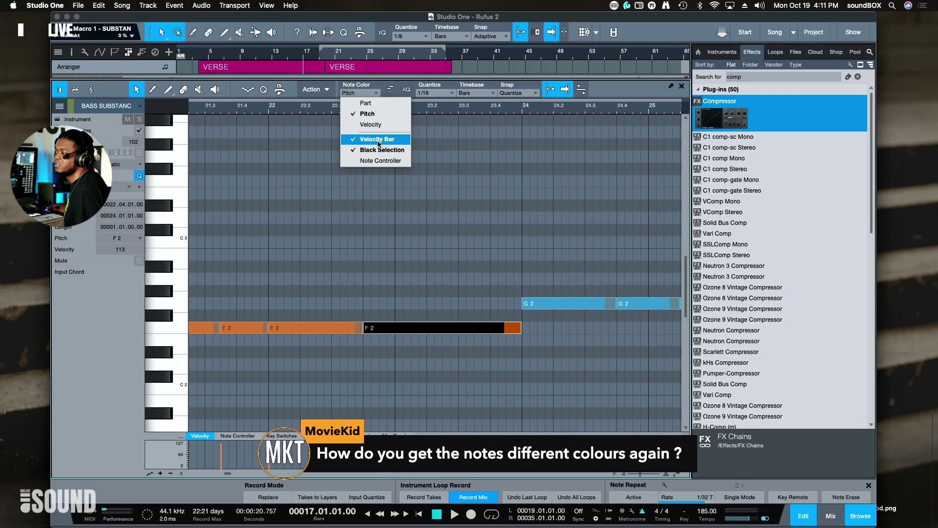
pyautogui.click(384, 140)
pyautogui.click(479, 349)
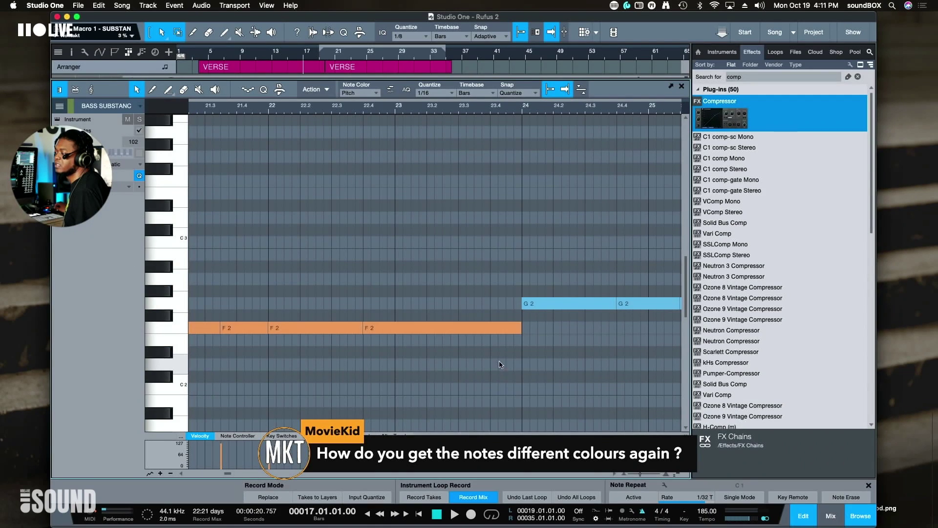
pyautogui.click(553, 303)
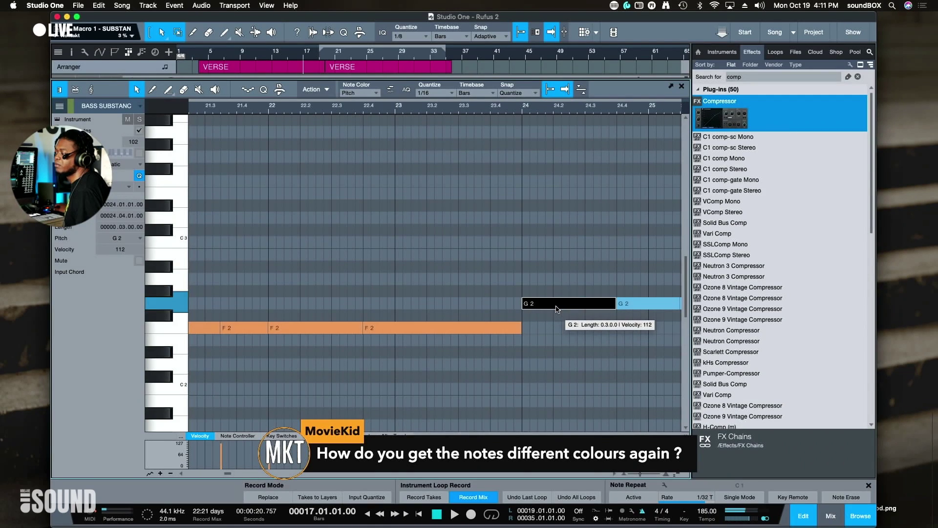
pyautogui.click(468, 327)
pyautogui.moveTo(466, 364); pyautogui.dragTo(456, 426)
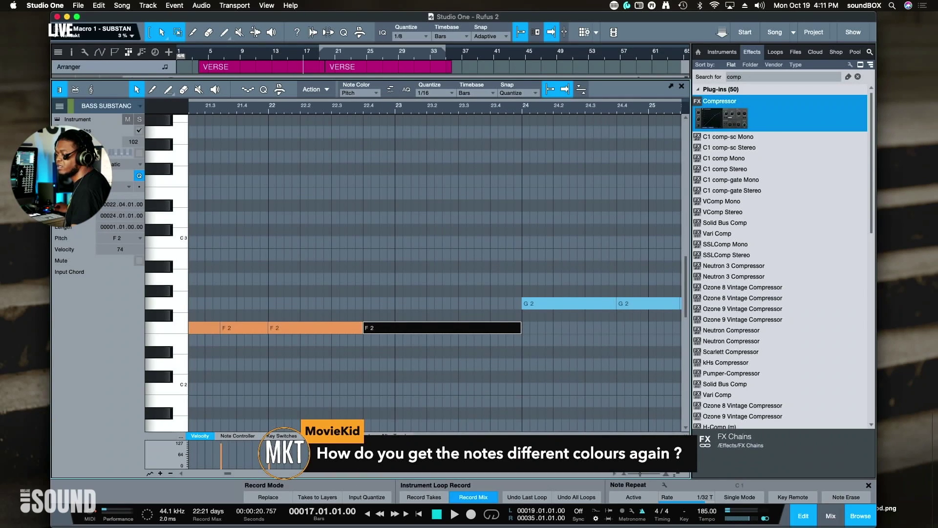
# Enlarge the velocity lane and raise the velocity of the long F2 note before bar 24 to 116
pyautogui.click(239, 437)
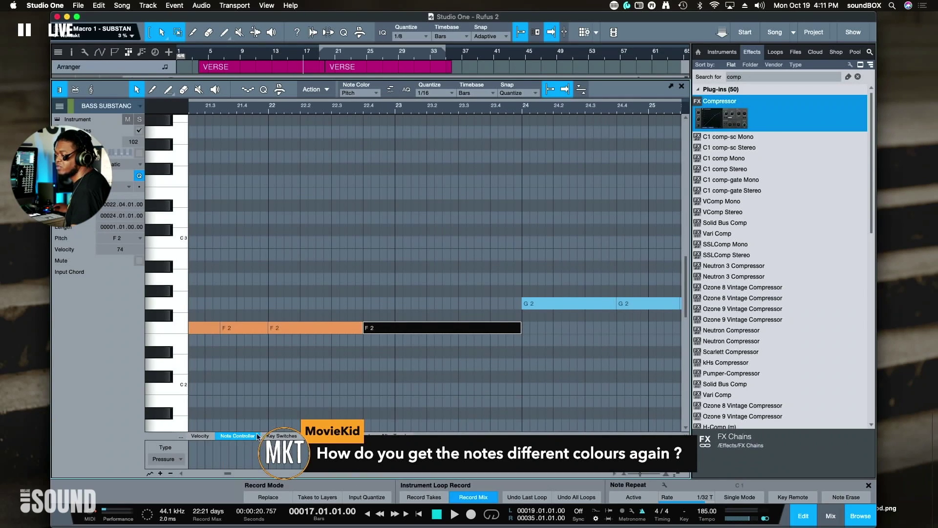
pyautogui.click(201, 436)
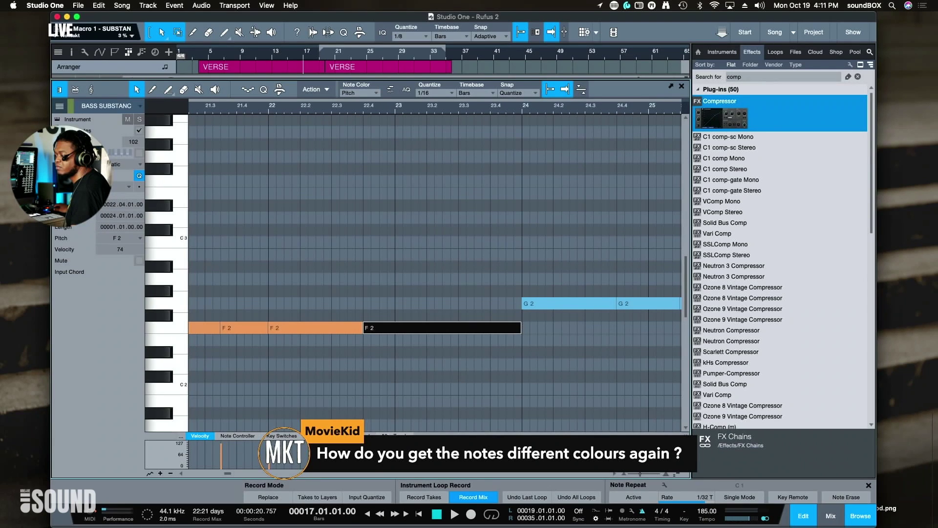
pyautogui.moveTo(416, 434); pyautogui.dragTo(426, 306)
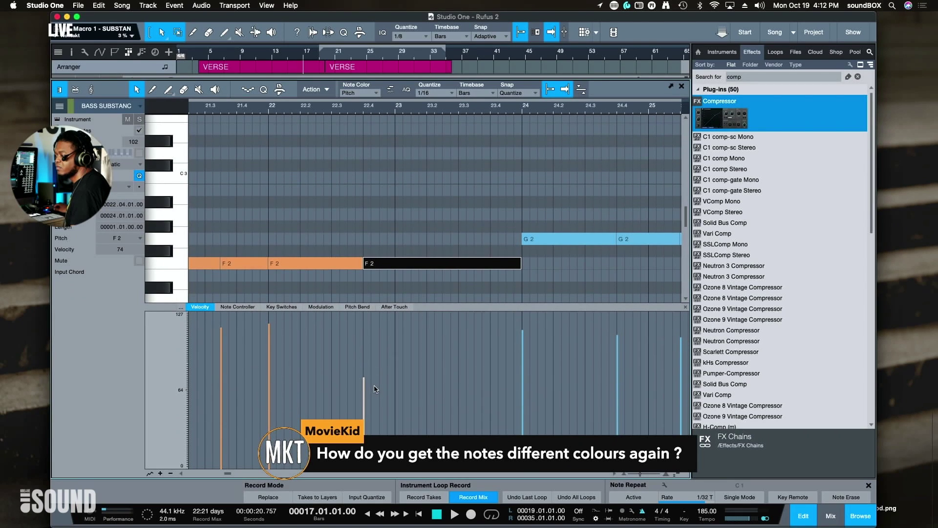
pyautogui.moveTo(369, 397); pyautogui.dragTo(367, 345)
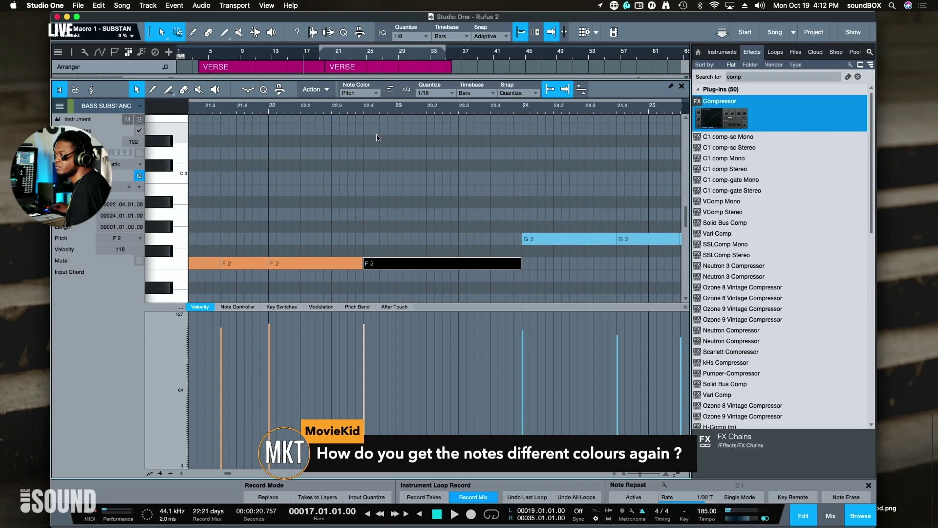
# Show the velocity bars on the notes again and deselect the F2 note
pyautogui.click(377, 93)
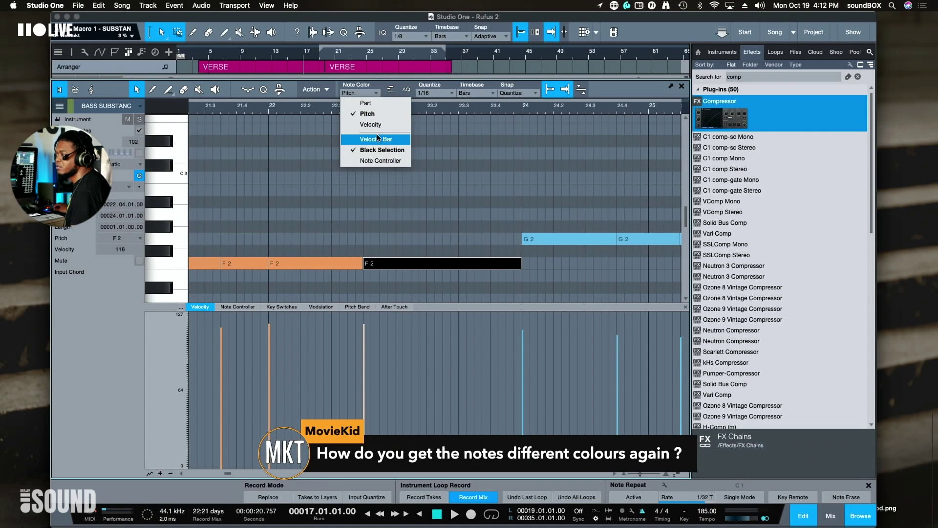
pyautogui.click(380, 140)
pyautogui.click(394, 149)
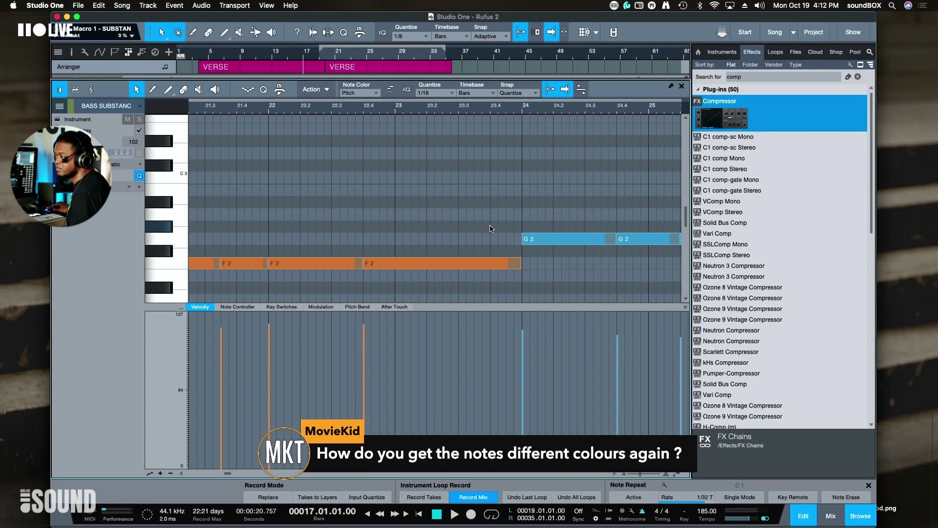
# Lower the velocity of the first G2 note at bar 24 slightly and show the whole bass part
pyautogui.press('w')
pyautogui.press('w')
pyautogui.press('w')
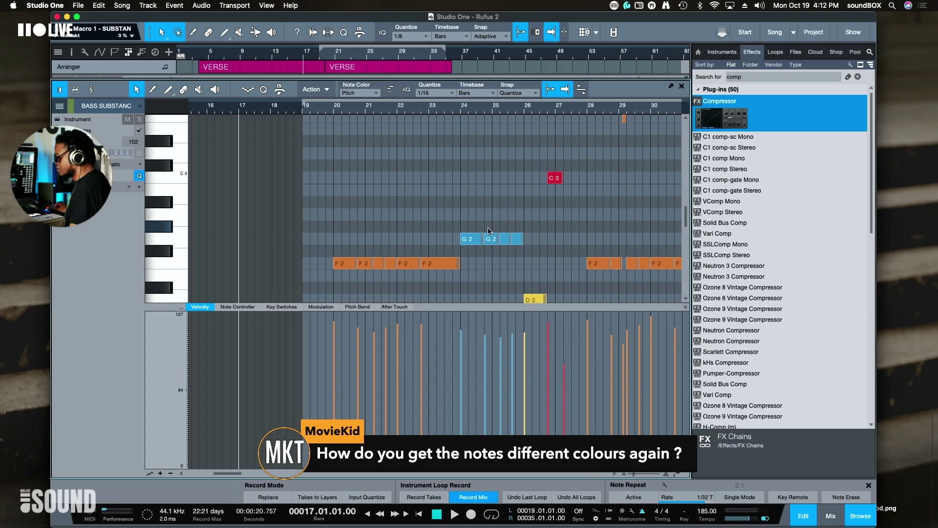
pyautogui.hscroll(5, 488, 230)
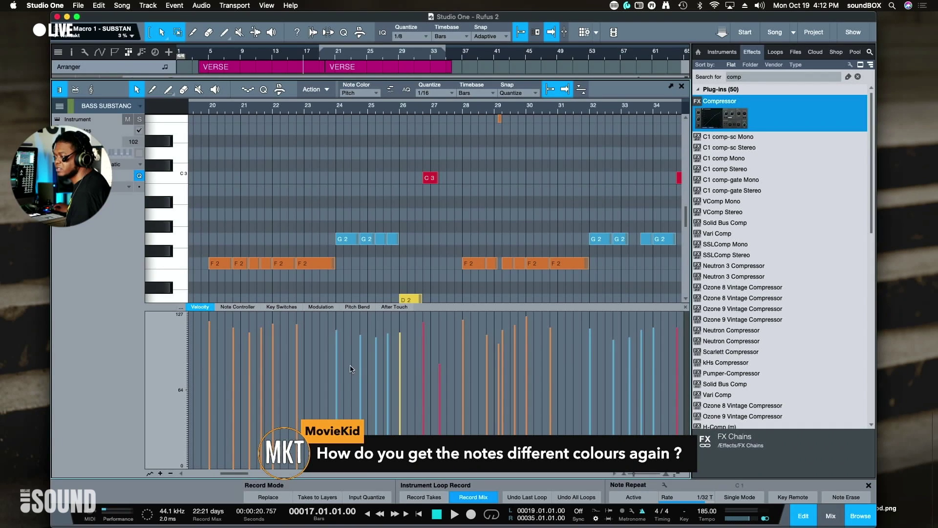
pyautogui.moveTo(337, 352)
pyautogui.mouseDown()
pyautogui.moveTo(339, 469)
pyautogui.moveTo(343, 357)
pyautogui.mouseUp()
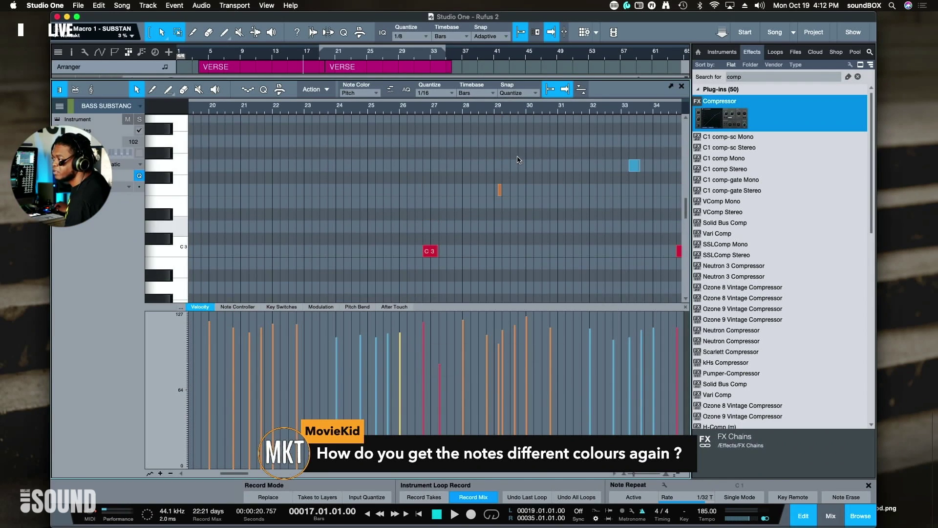
pyautogui.scroll(-3, 495, 215)
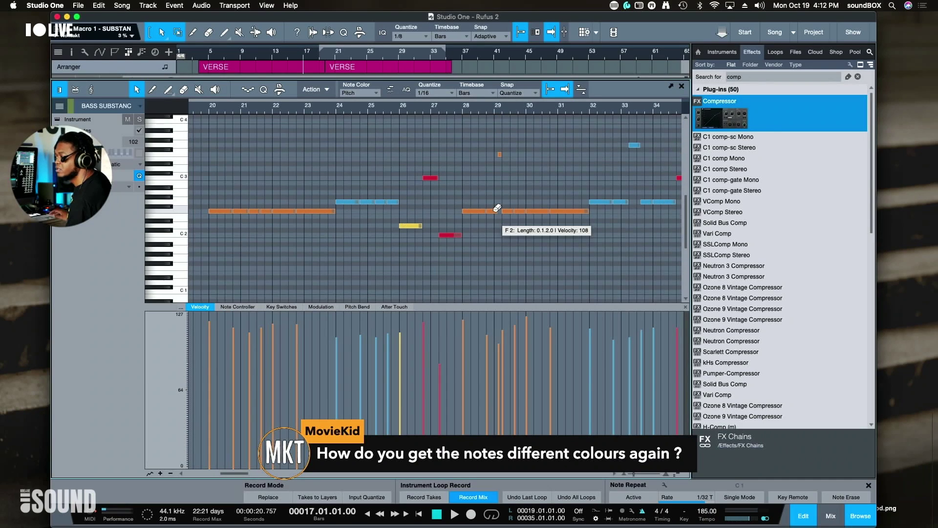
pyautogui.scroll(-3, 497, 207)
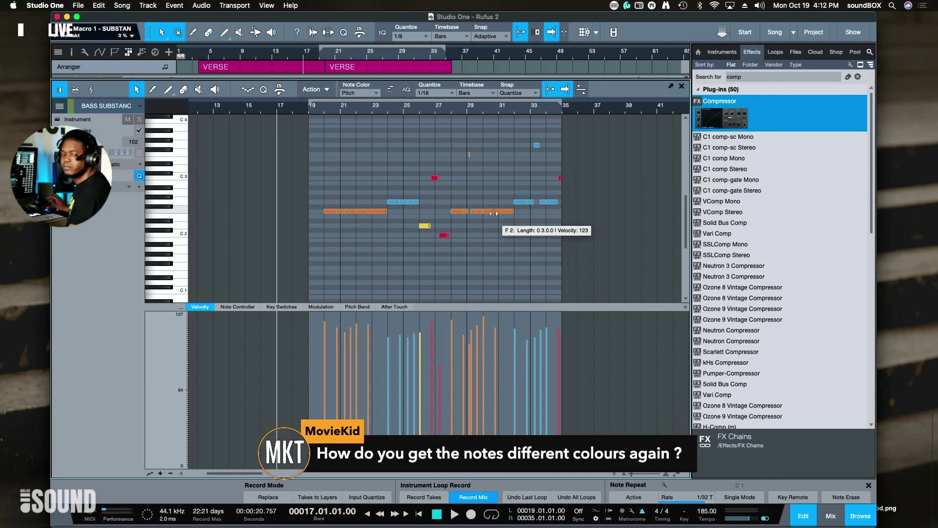
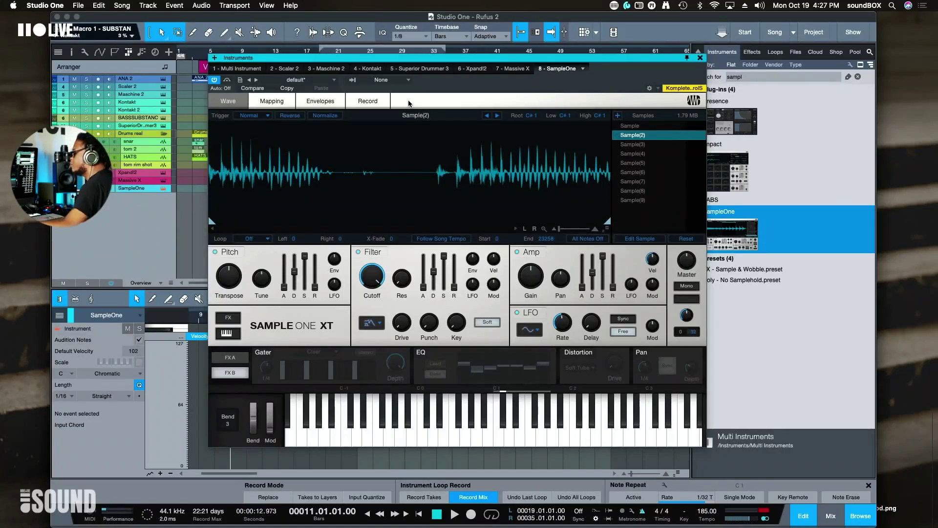
# Play the song briefly, close the SampleOne instrument window and stop playback
pyautogui.press('space')
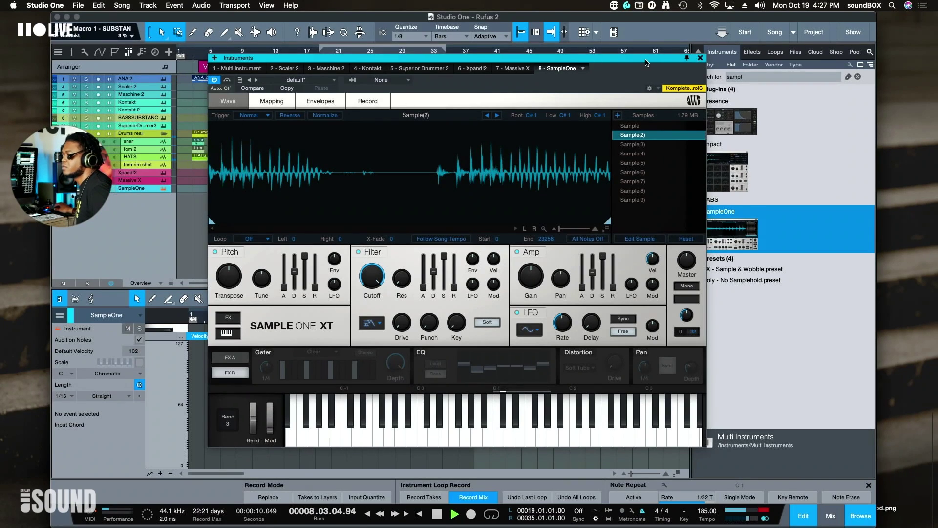
pyautogui.moveTo(697, 57); pyautogui.dragTo(694, 103)
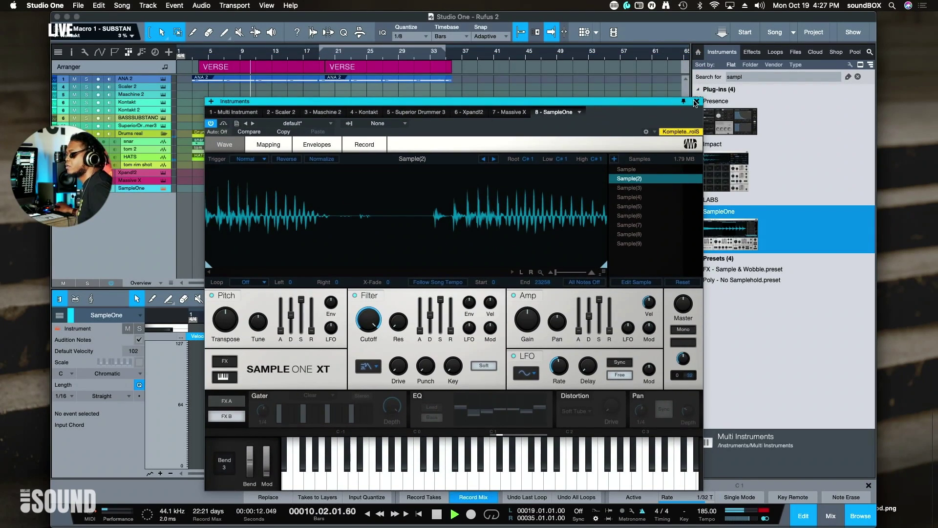
pyautogui.click(695, 102)
pyautogui.press('space')
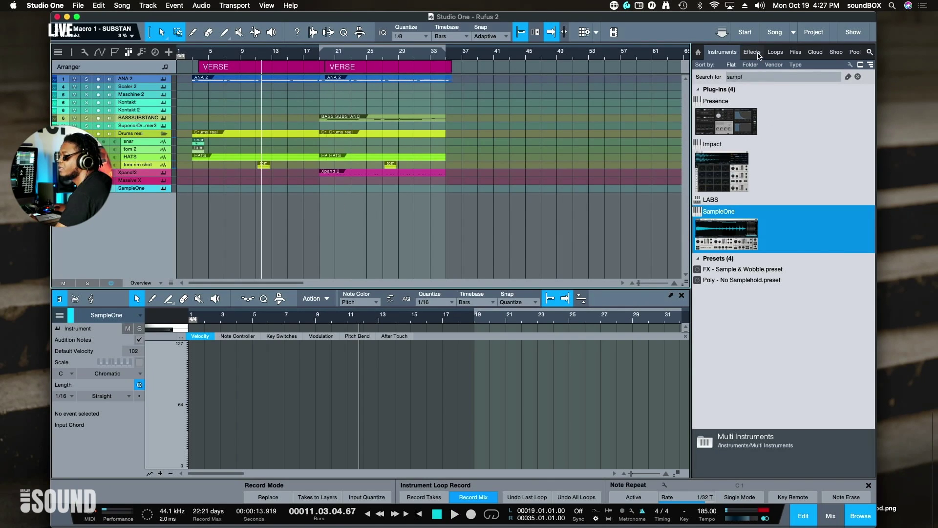
# Clear the search term in the instrument browser to list all instruments
pyautogui.click(761, 77)
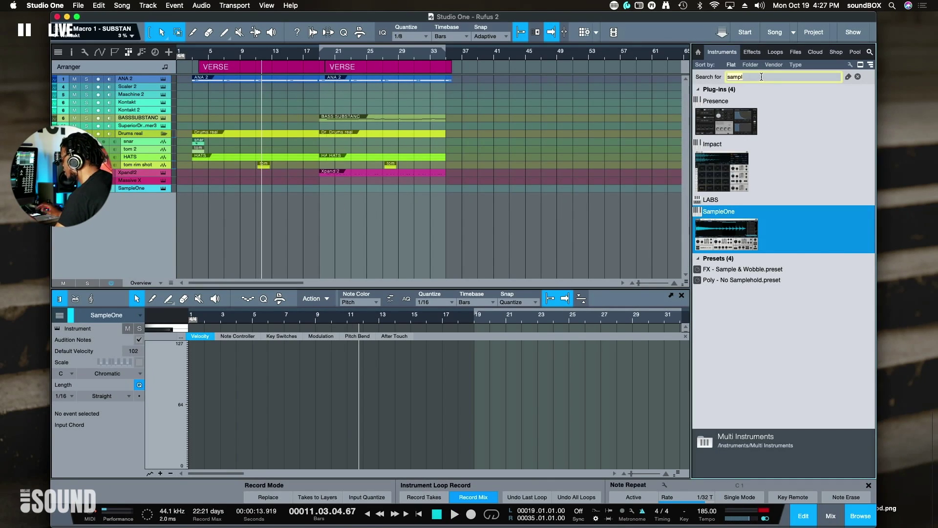
pyautogui.write('a')
pyautogui.press('BackSpace')
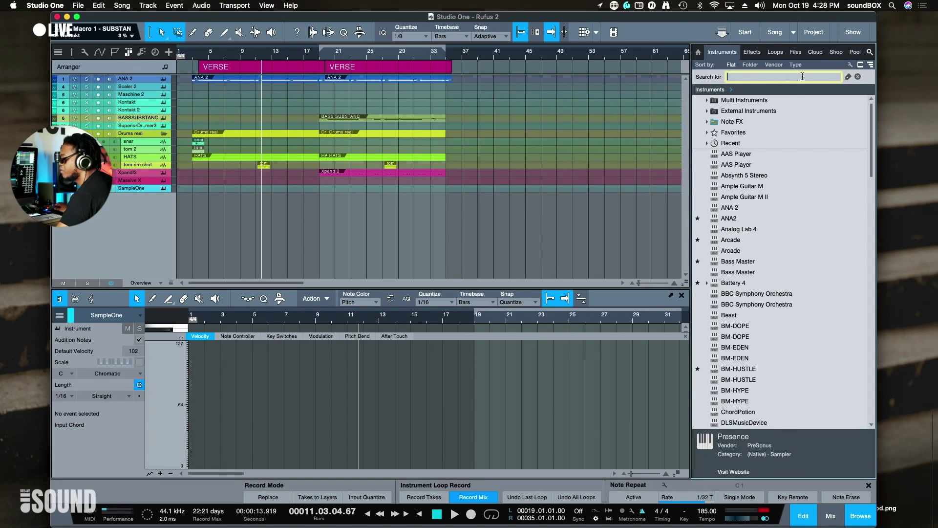
# Search the instrument browser for "arcade" and add the Arcade VST3 synth to the song on a new track
pyautogui.write('st')
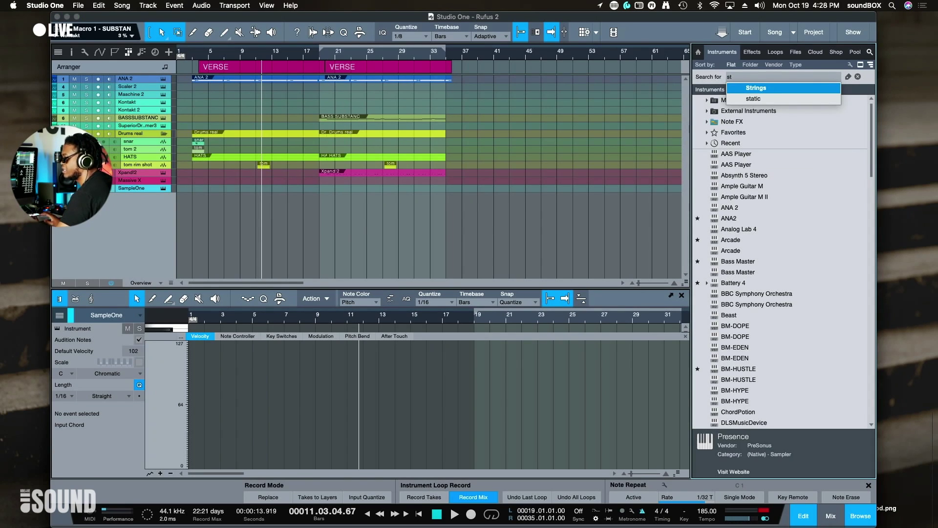
pyautogui.press('BackSpace')
pyautogui.press('BackSpace')
pyautogui.write('arcade')
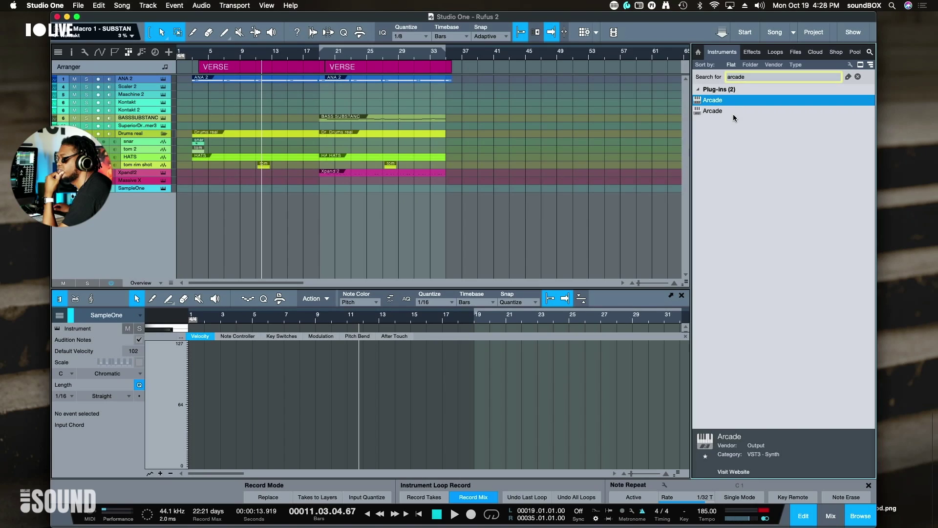
pyautogui.click(774, 78)
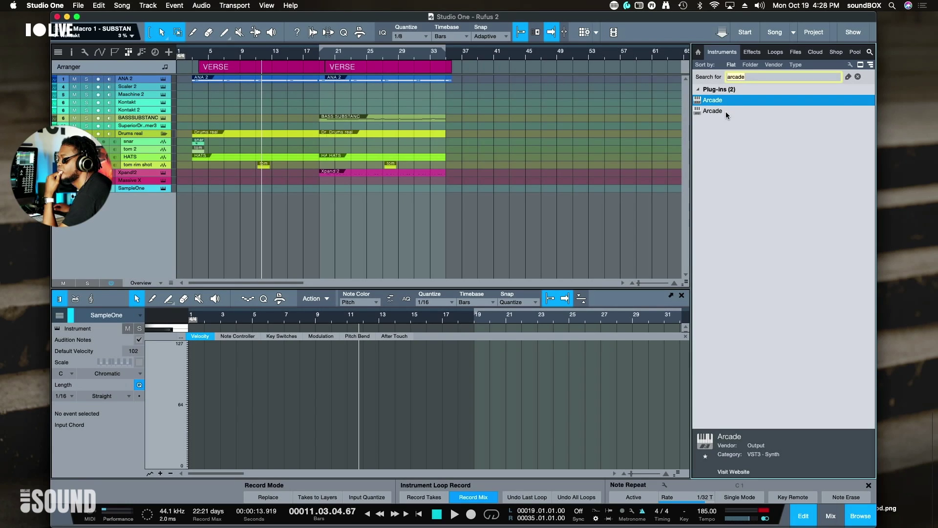
pyautogui.moveTo(724, 101); pyautogui.dragTo(505, 215)
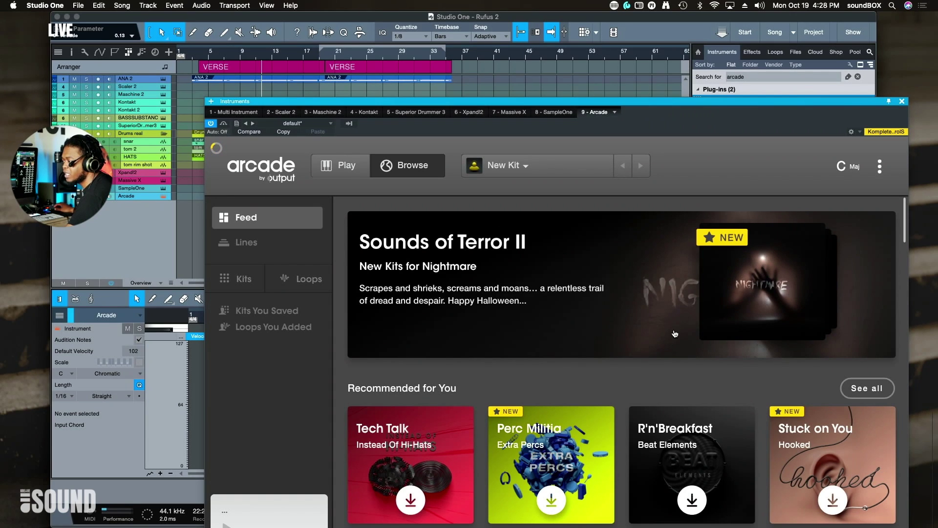
# Browse Arcade's recommended kits, preview the Hooked kit Stuck on You and load it
pyautogui.scroll(-7, 675, 334)
pyautogui.scroll(3, 675, 341)
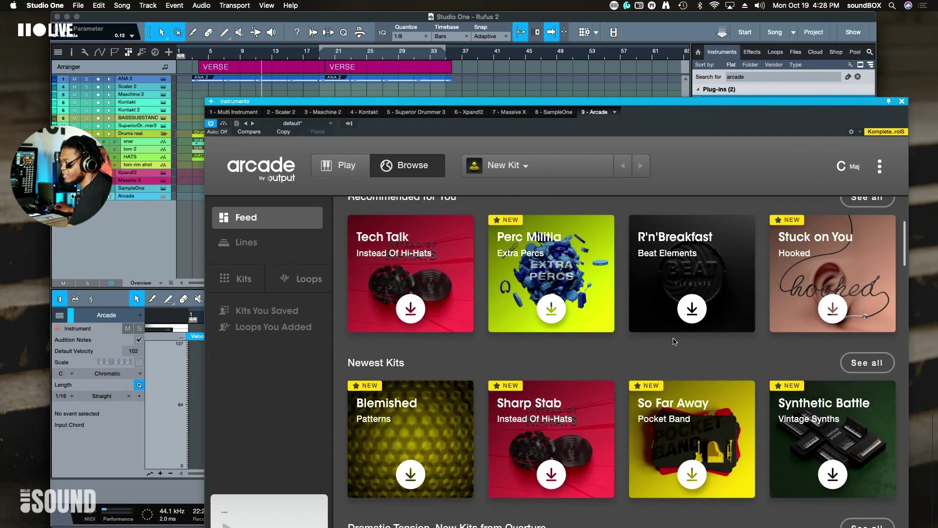
pyautogui.moveTo(637, 106); pyautogui.dragTo(601, 4)
pyautogui.moveTo(380, 142)
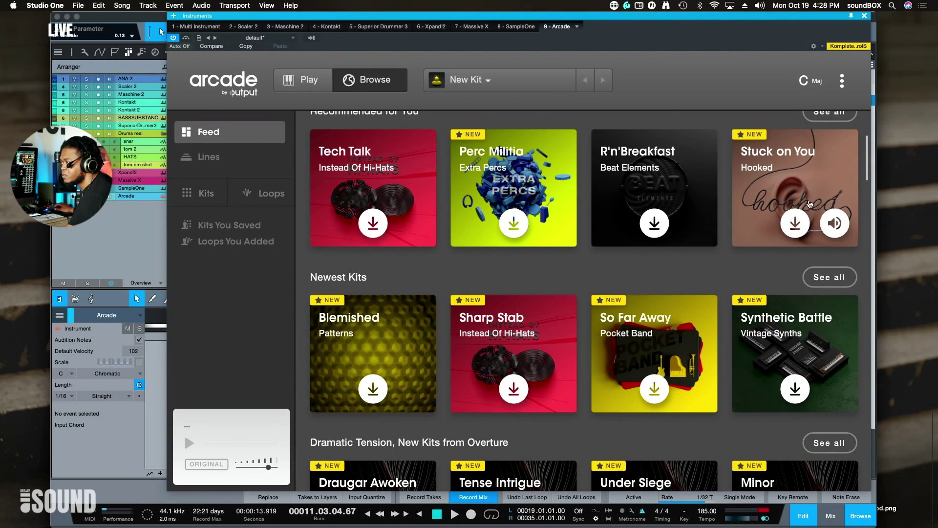
pyautogui.click(836, 223)
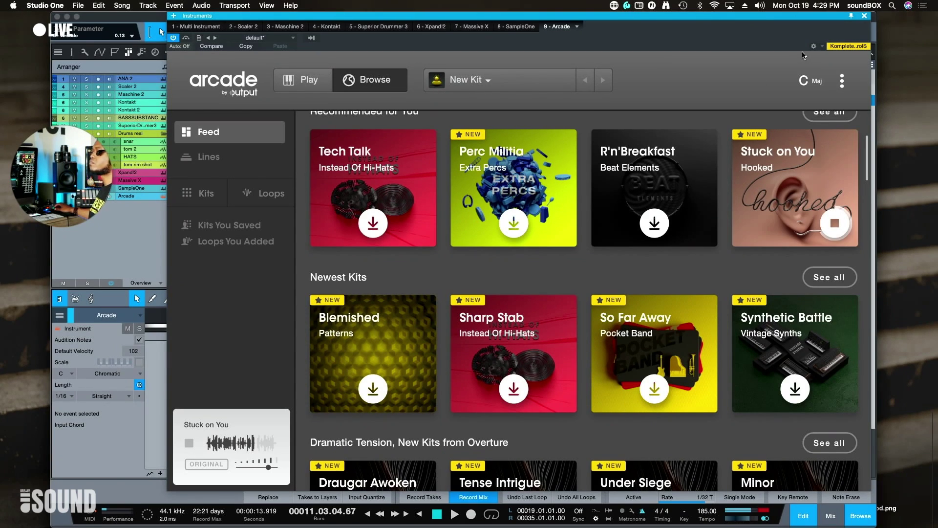
pyautogui.click(795, 183)
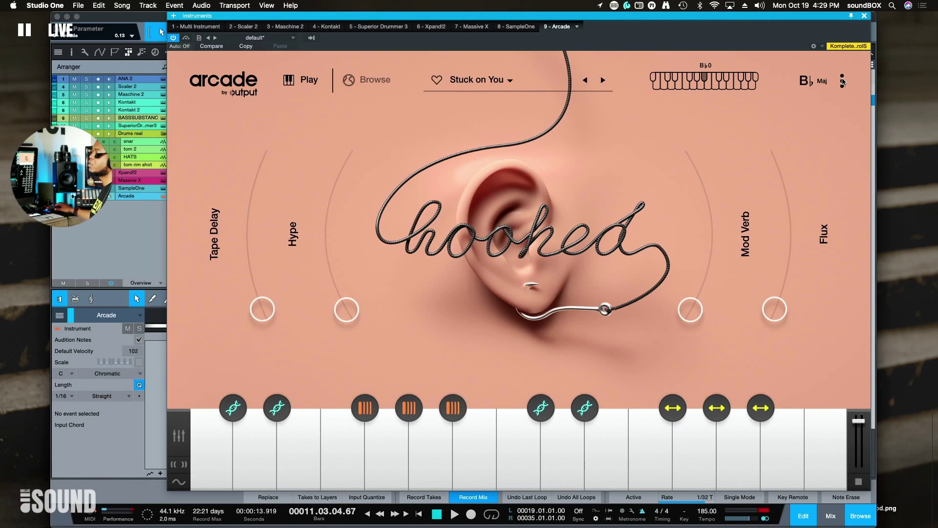
# Set the playback speed of the Stuck on You kit to /2
pyautogui.click(842, 81)
pyautogui.click(722, 131)
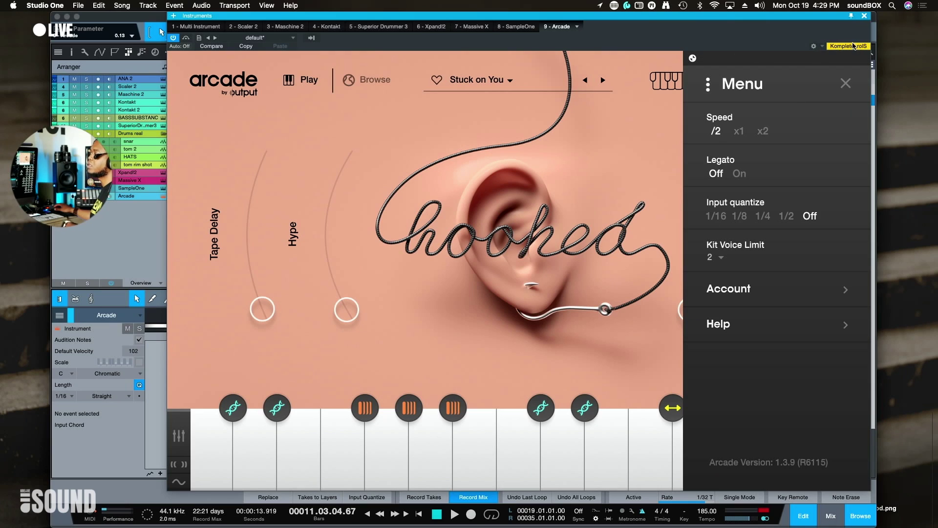
pyautogui.click(846, 83)
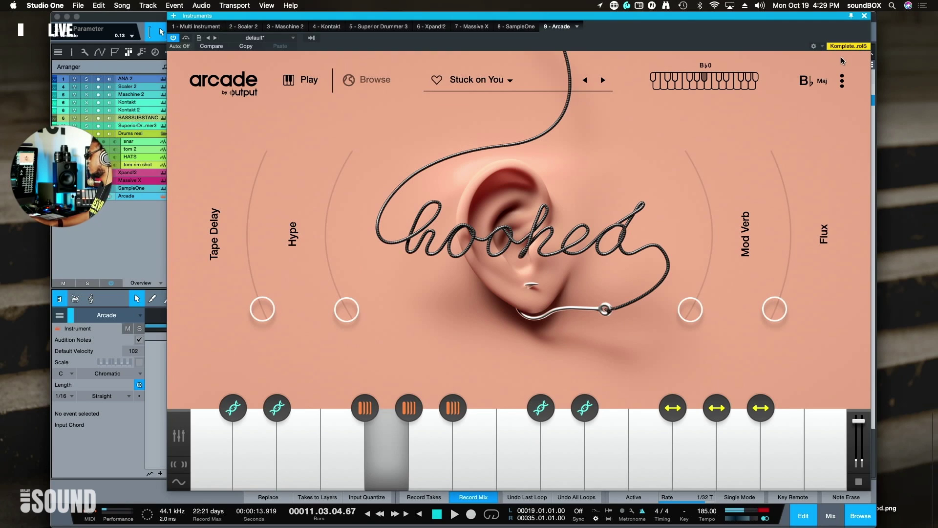
# Play the song while auditioning Arcade session keys from A Maj down to E Maj, and settle on E♭ Maj
pyautogui.press('space')
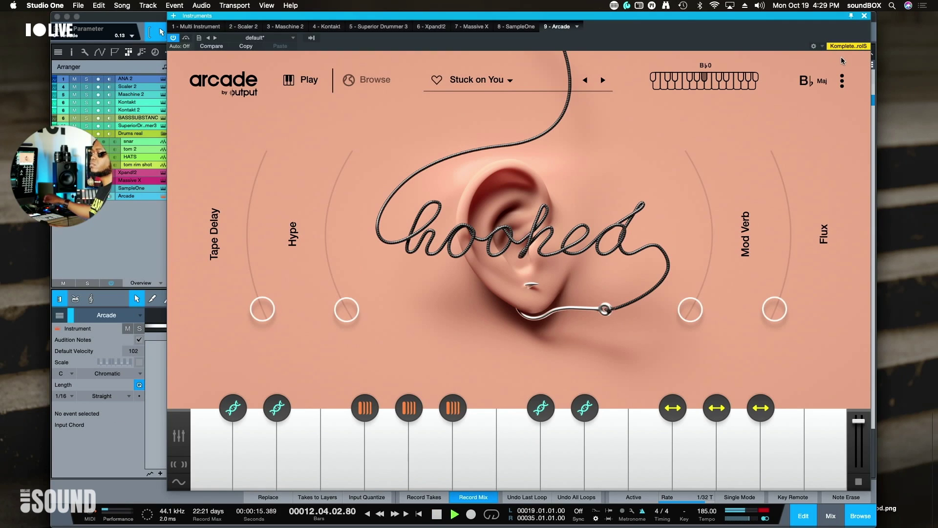
pyautogui.click(821, 84)
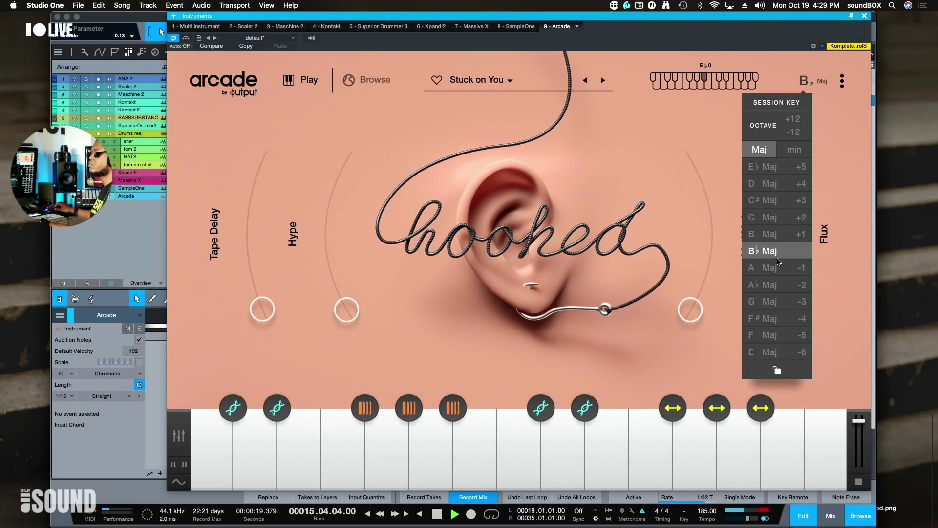
pyautogui.click(773, 268)
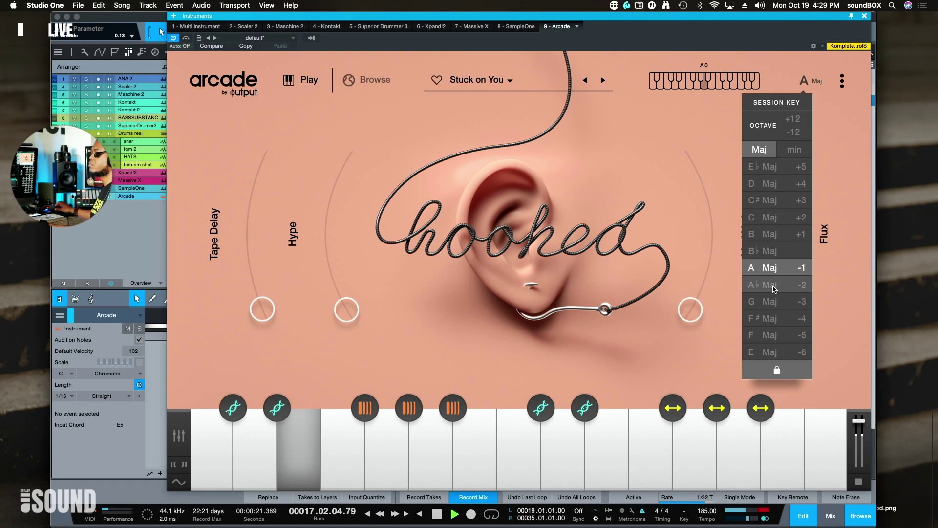
pyautogui.click(773, 288)
pyautogui.click(774, 302)
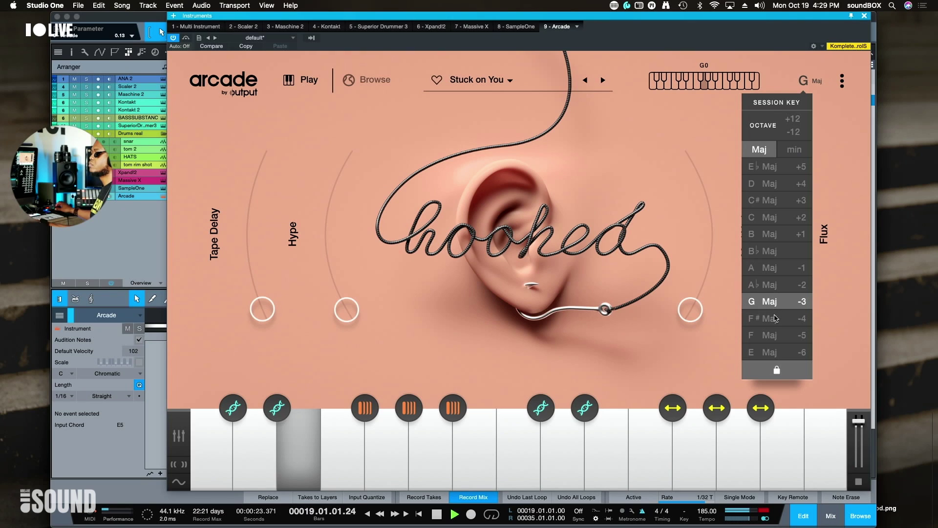
pyautogui.click(774, 318)
pyautogui.click(774, 342)
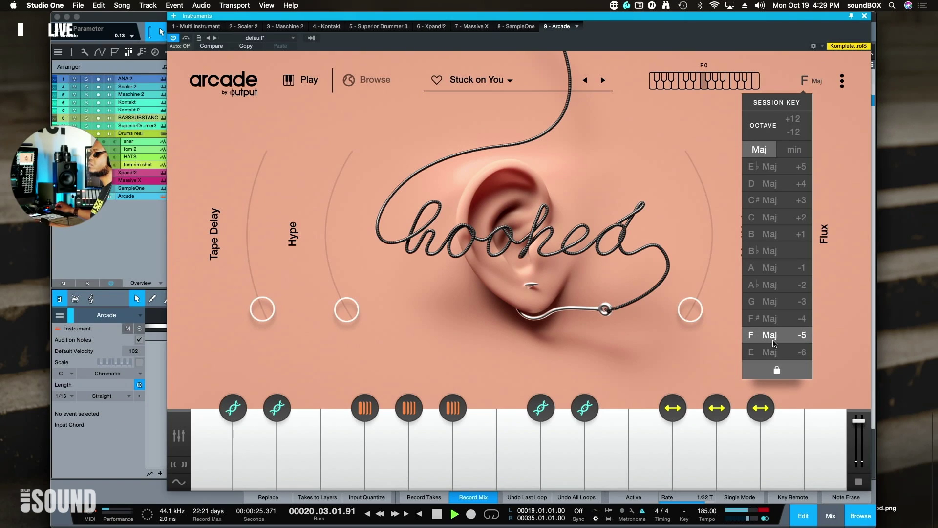
pyautogui.click(773, 352)
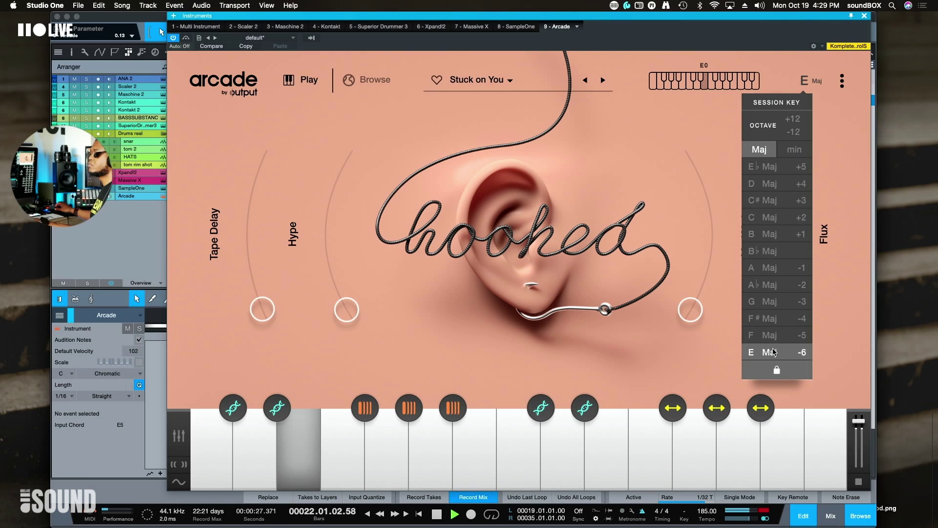
pyautogui.click(771, 167)
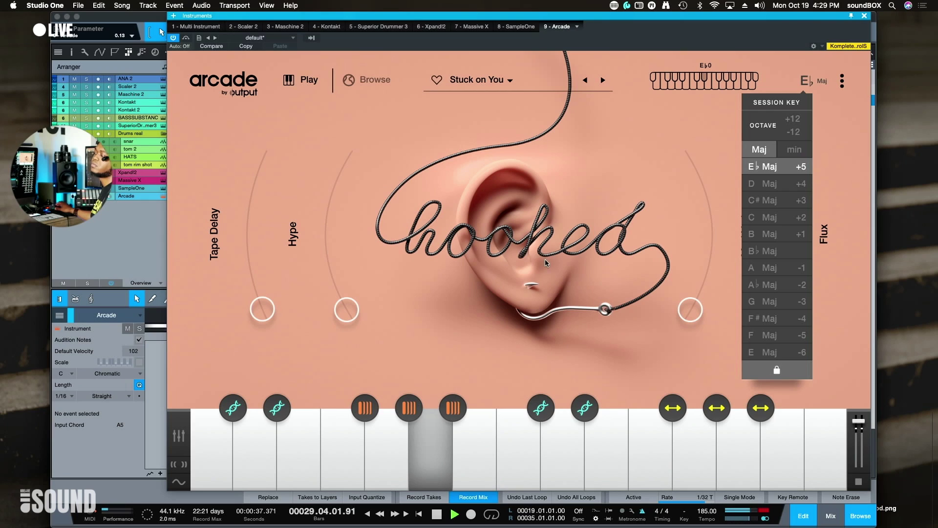
# Raise the kit's Mod Verb macro to about 0.54 and loop playback from the start of the second verse
pyautogui.moveTo(699, 307); pyautogui.dragTo(713, 234)
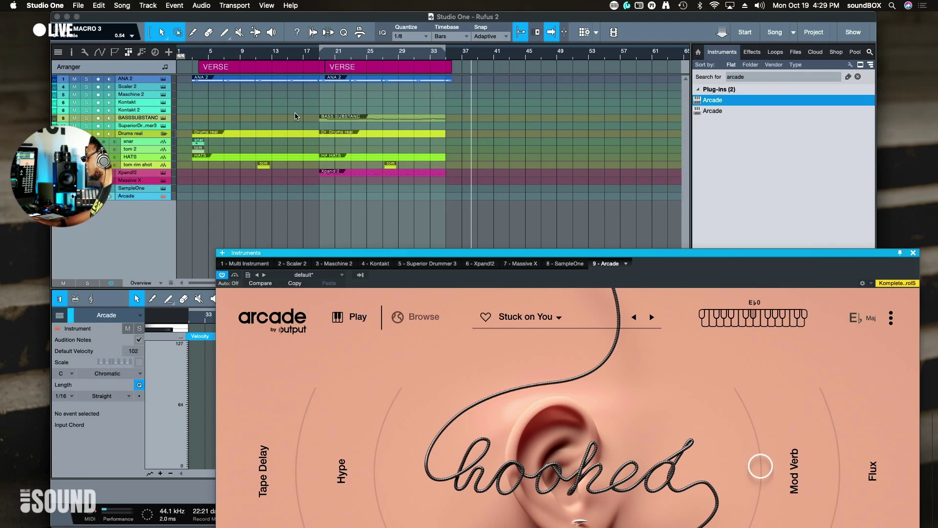
pyautogui.press('/')
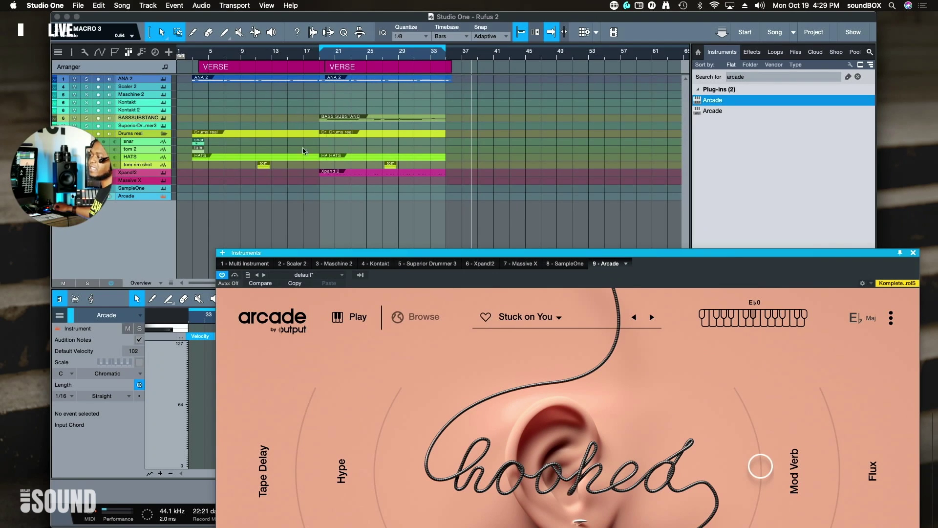
pyautogui.click(323, 57)
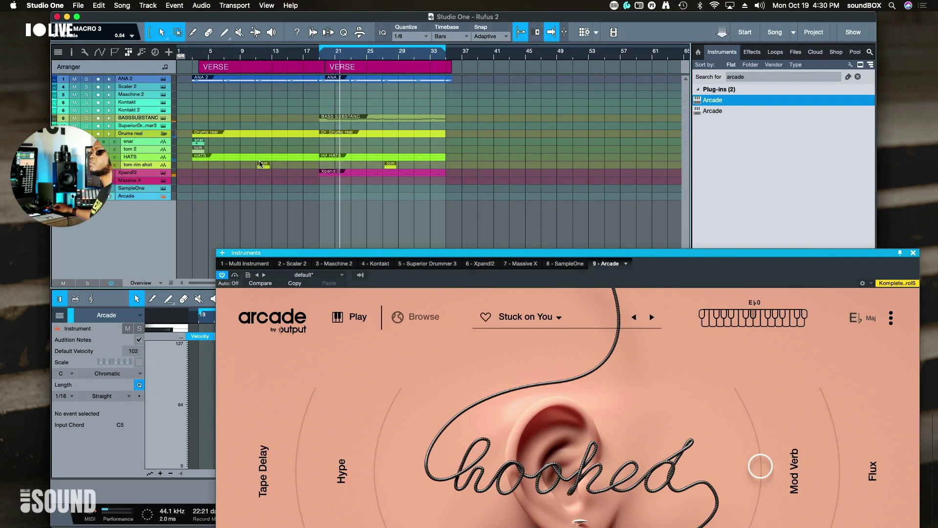
# Show the Arcade track's inspector and lower its channel volume to -26.6 dB, keeping the instrument window clear of the arrangement
pyautogui.moveTo(291, 252); pyautogui.dragTo(333, 274)
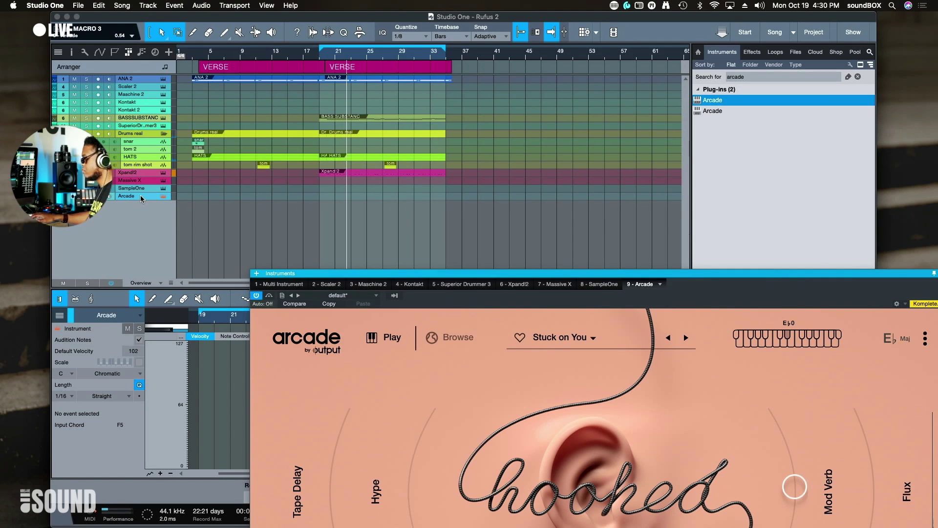
pyautogui.press('F4')
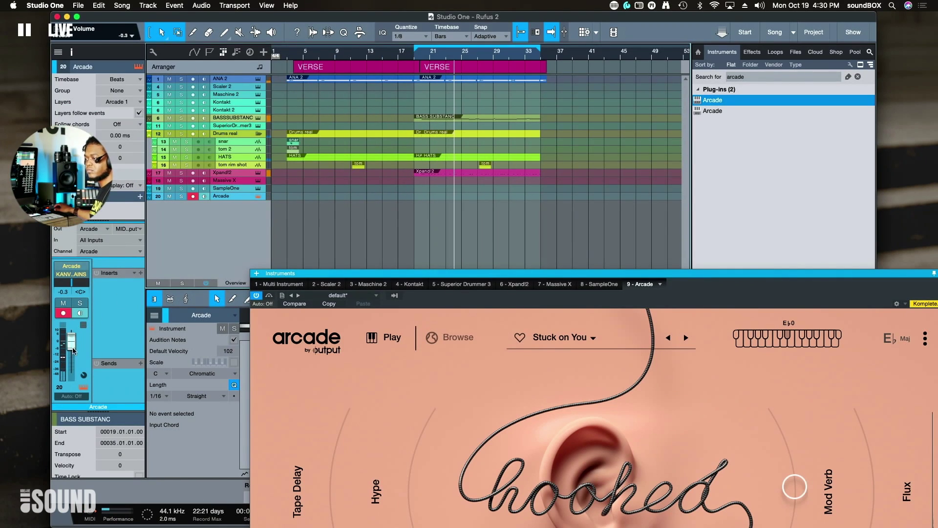
pyautogui.moveTo(72, 341); pyautogui.dragTo(74, 361)
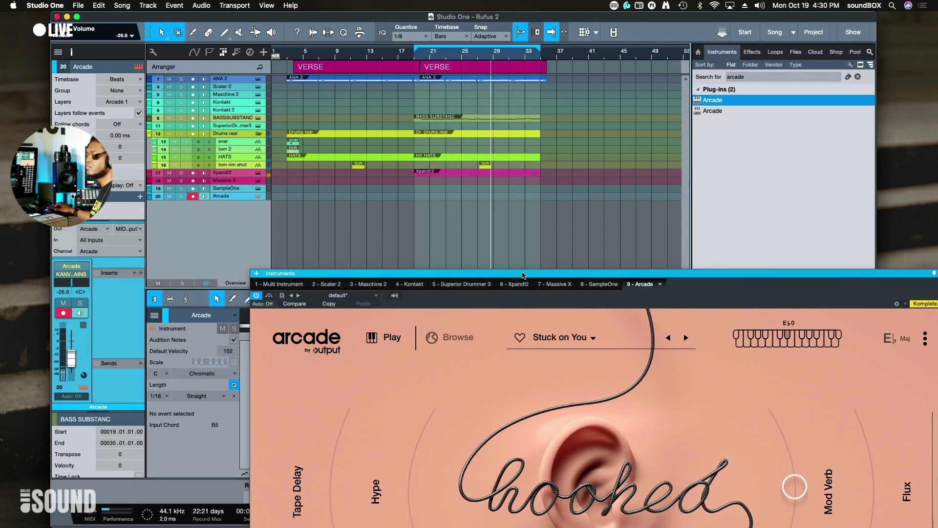
pyautogui.moveTo(518, 268); pyautogui.dragTo(500, 250)
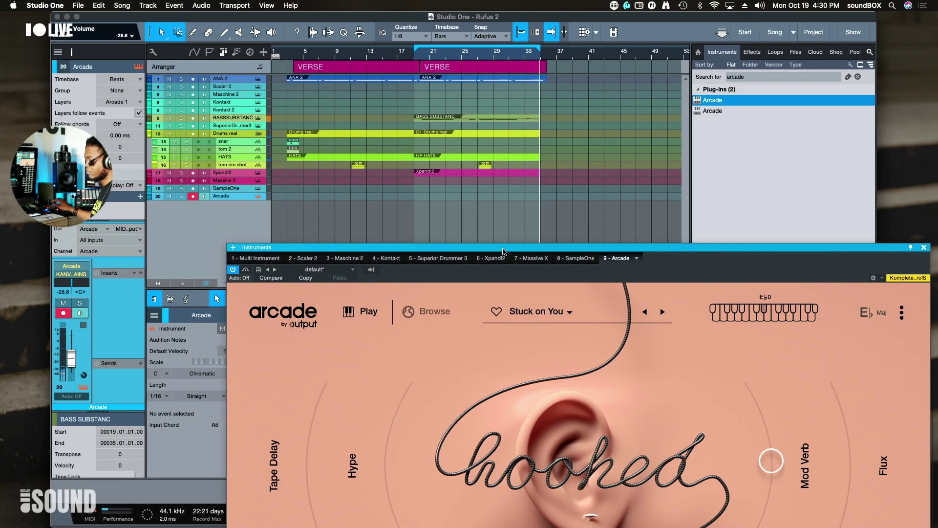
# Record the Arcade part over the looped second verse, bars 19 to 35, punching recording in and out to overdub notes
pyautogui.press('KP_Multiply')
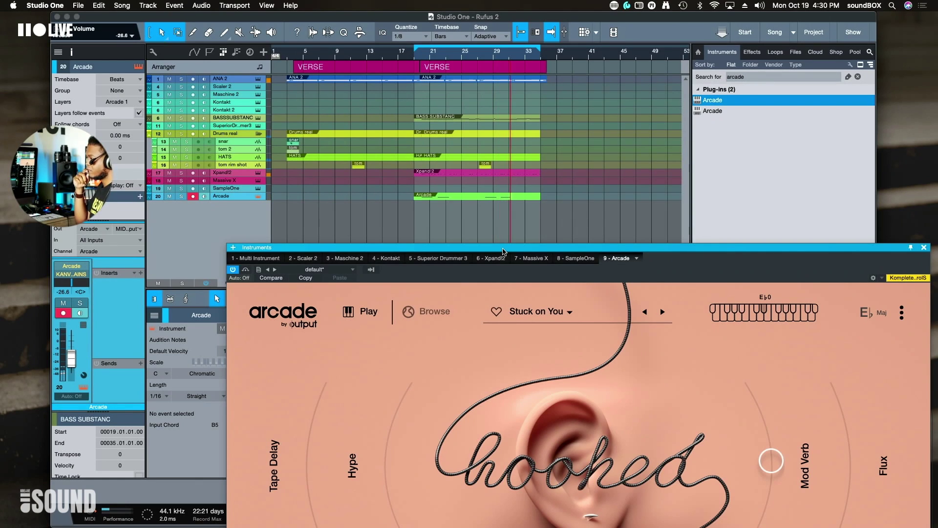
pyautogui.press('KP_Multiply')
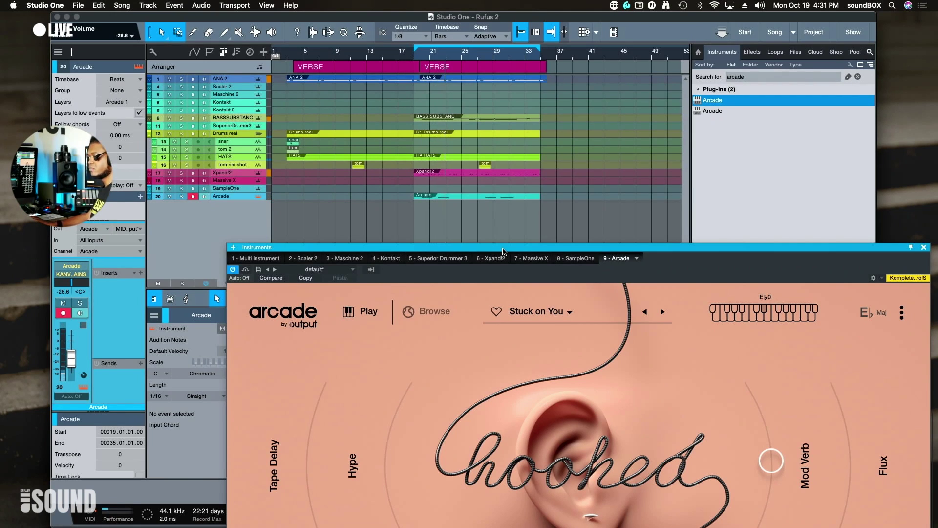
pyautogui.press('KP_Multiply')
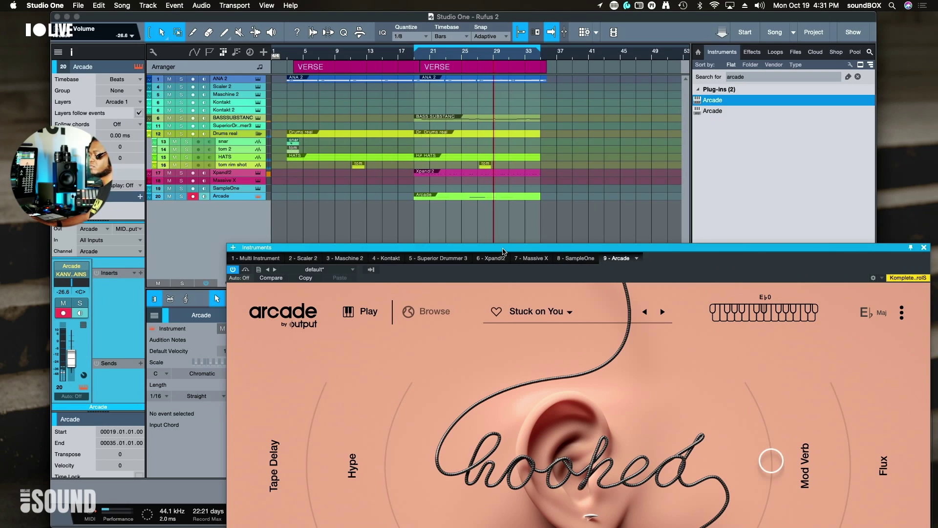
pyautogui.press('KP_Multiply')
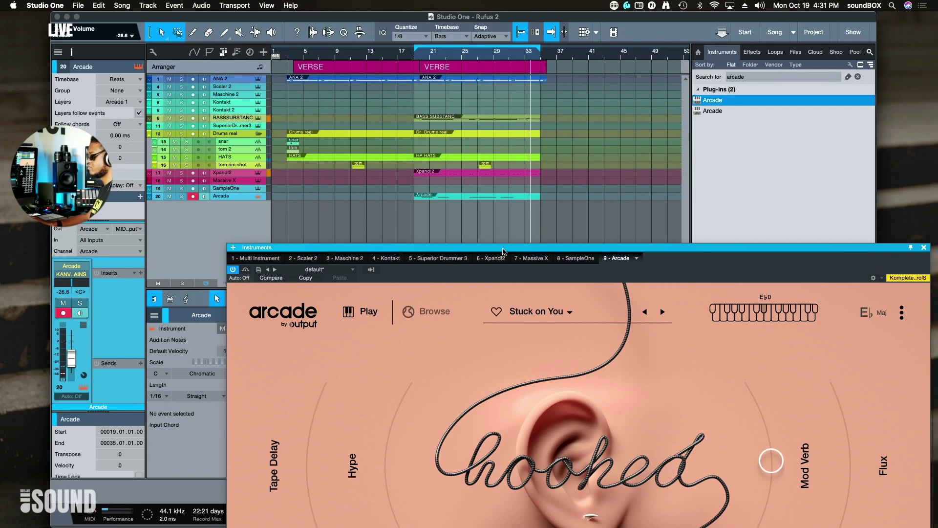
pyautogui.press('KP_Multiply')
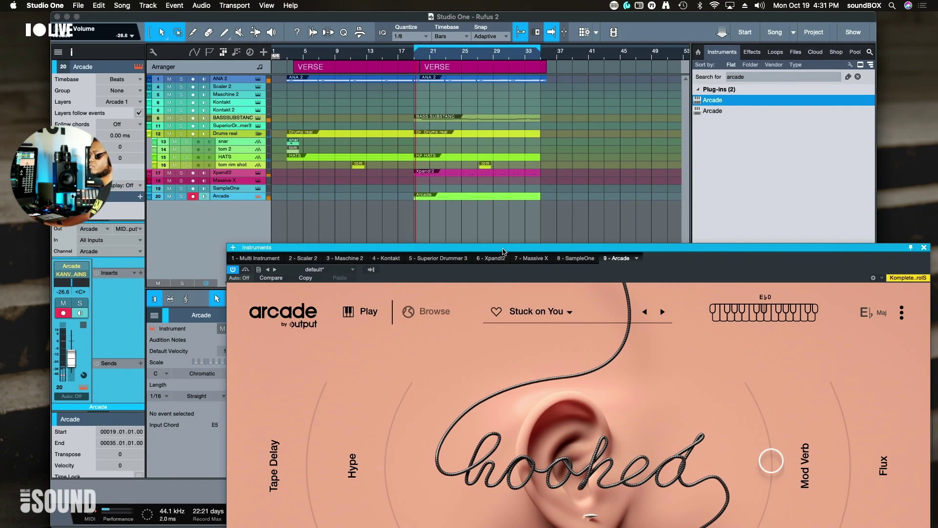
pyautogui.press('KP_Multiply')
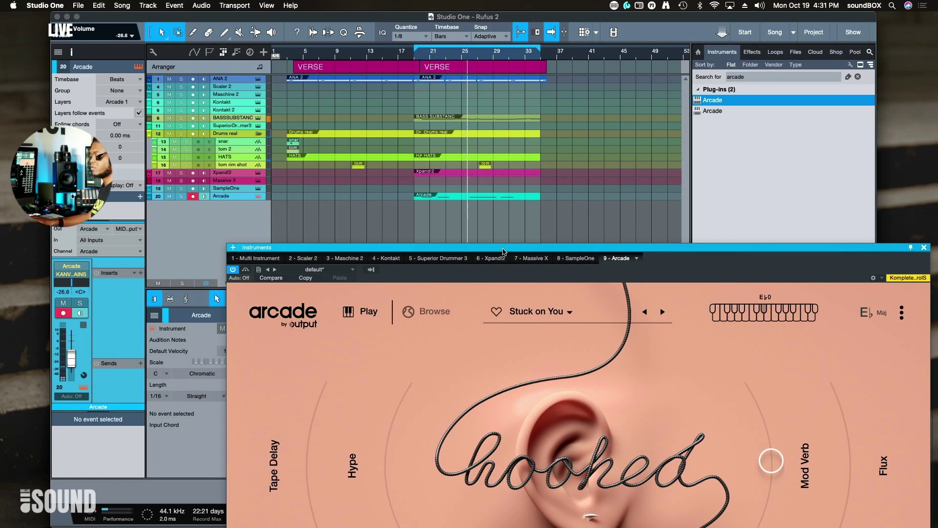
pyautogui.press('KP_Multiply')
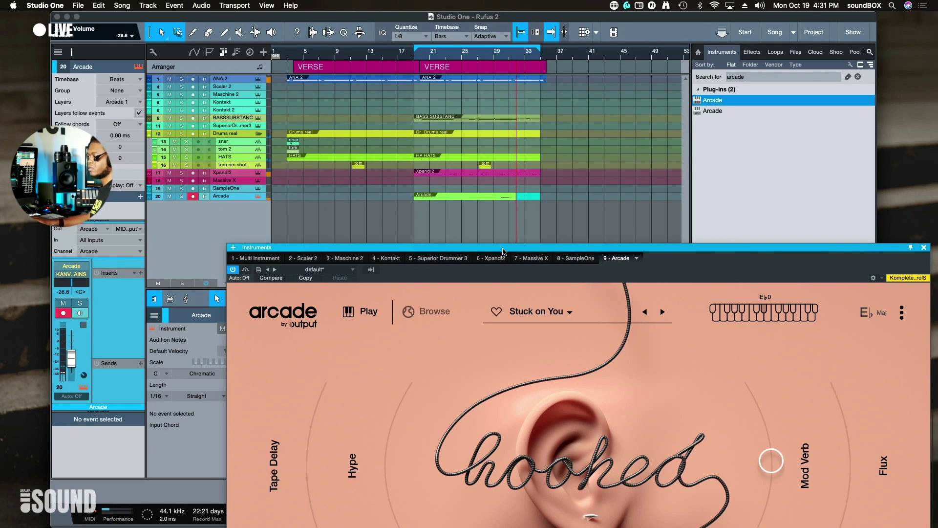
pyautogui.press('KP_Multiply')
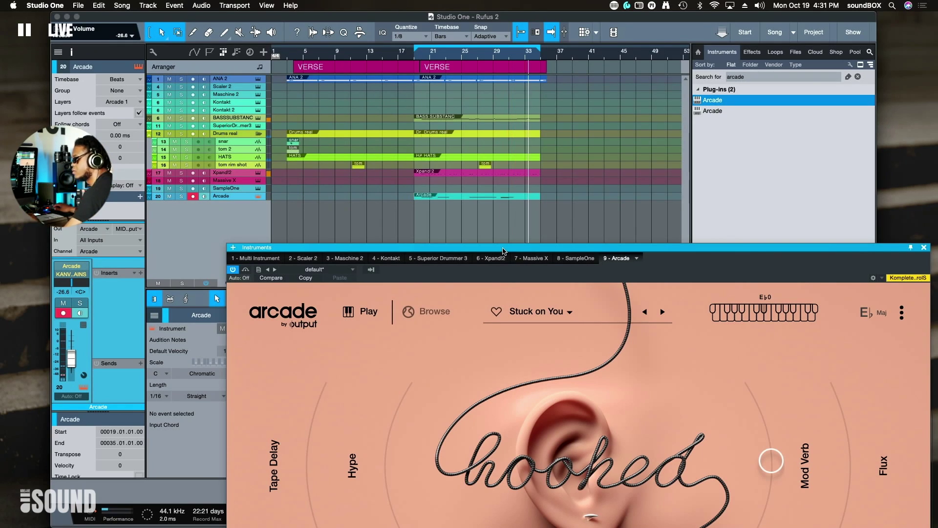
# Bring the full Arcade interface into view and set its Flux macro to 0.17
pyautogui.press('F2')
pyautogui.moveTo(503, 251); pyautogui.dragTo(453, 386)
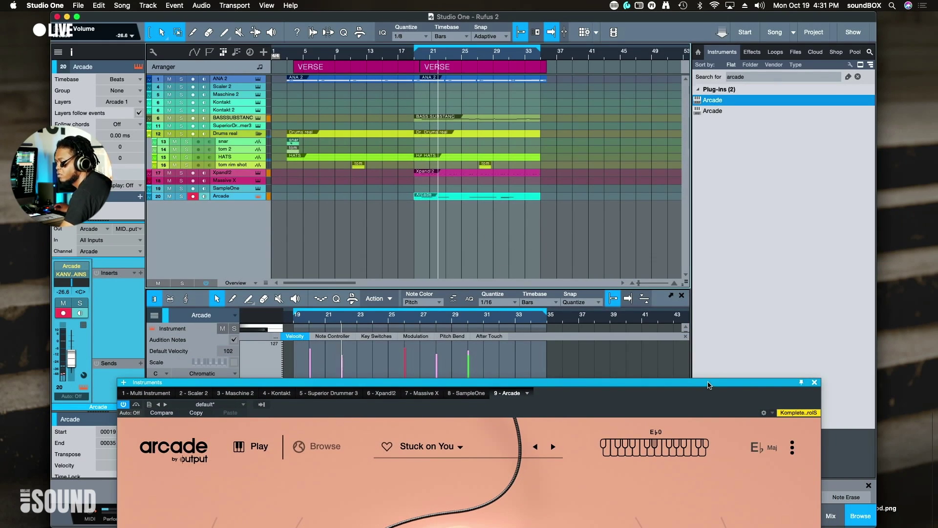
pyautogui.moveTo(709, 385); pyautogui.dragTo(731, 221)
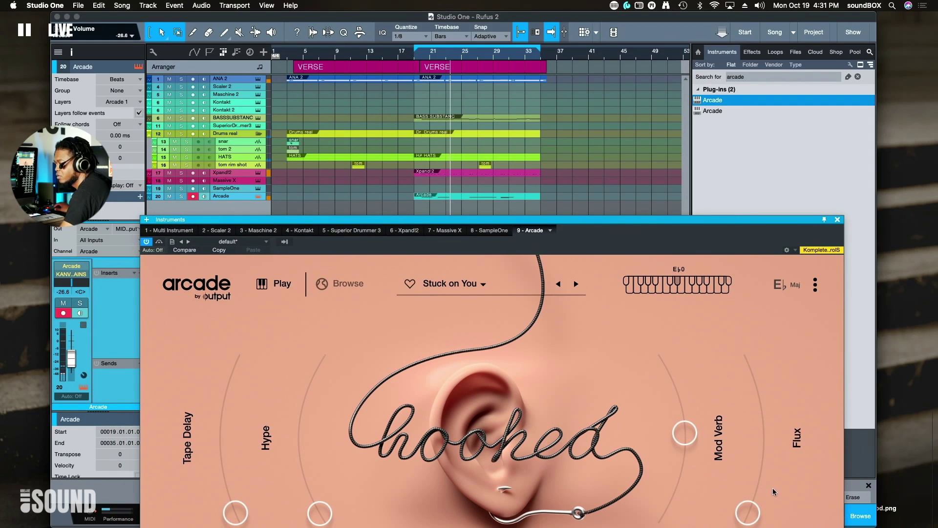
pyautogui.moveTo(753, 508); pyautogui.dragTo(753, 471)
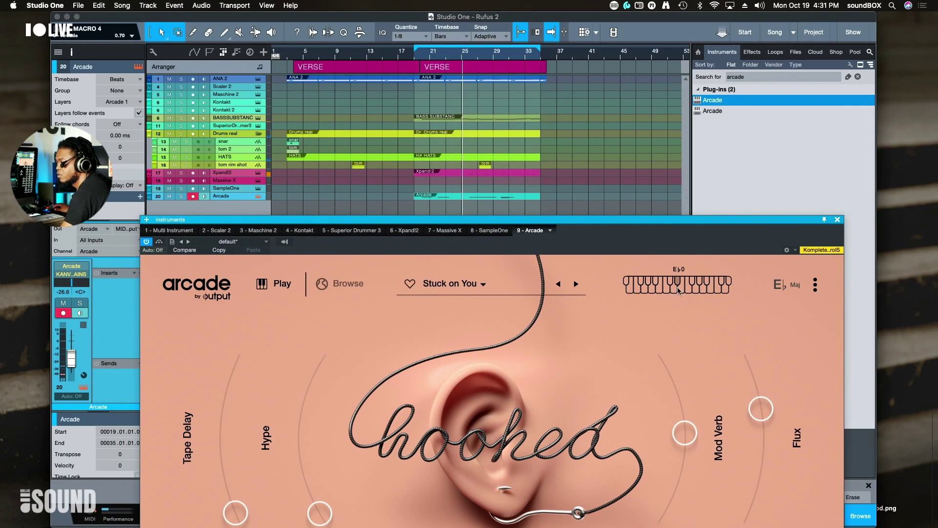
pyautogui.moveTo(617, 219); pyautogui.dragTo(653, 96)
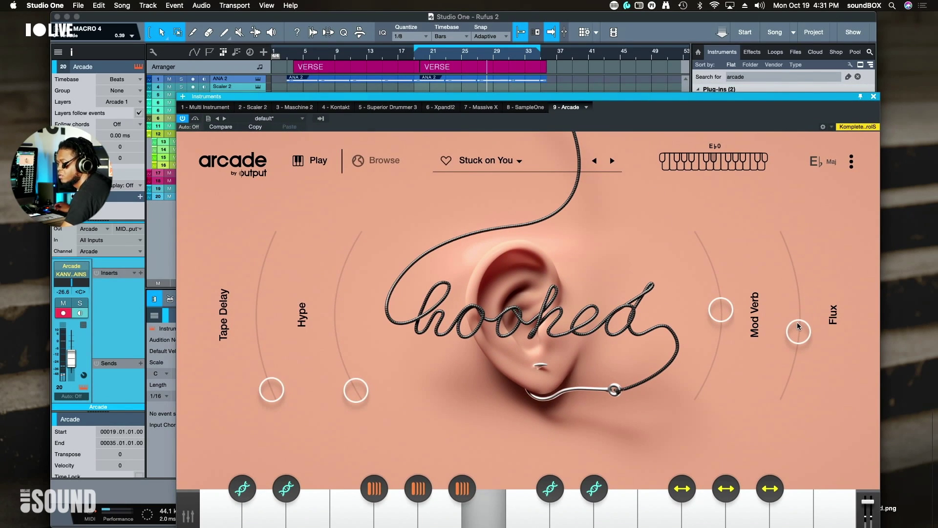
pyautogui.moveTo(798, 325); pyautogui.dragTo(793, 361)
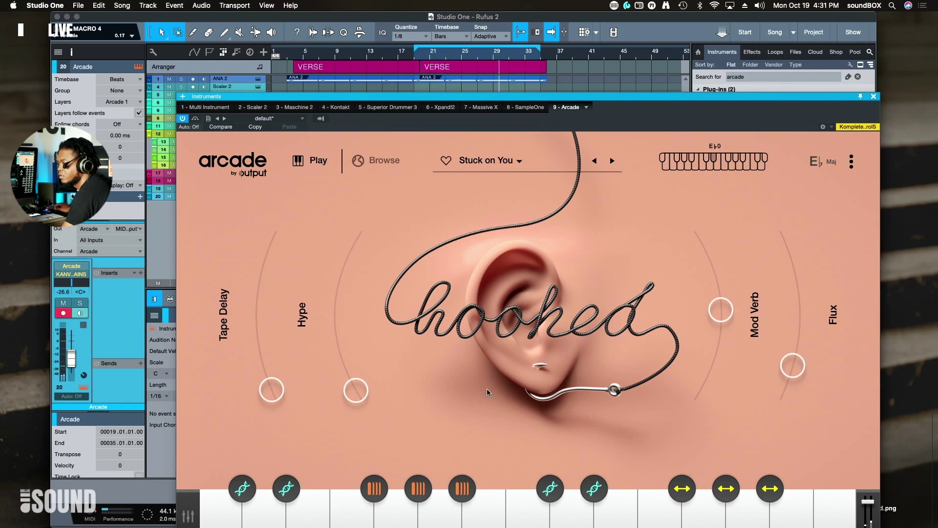
# Set Arcade's Mod Verb macro to 0.73 and its Tape Delay macro to 0.41
pyautogui.moveTo(341, 308); pyautogui.dragTo(275, 406)
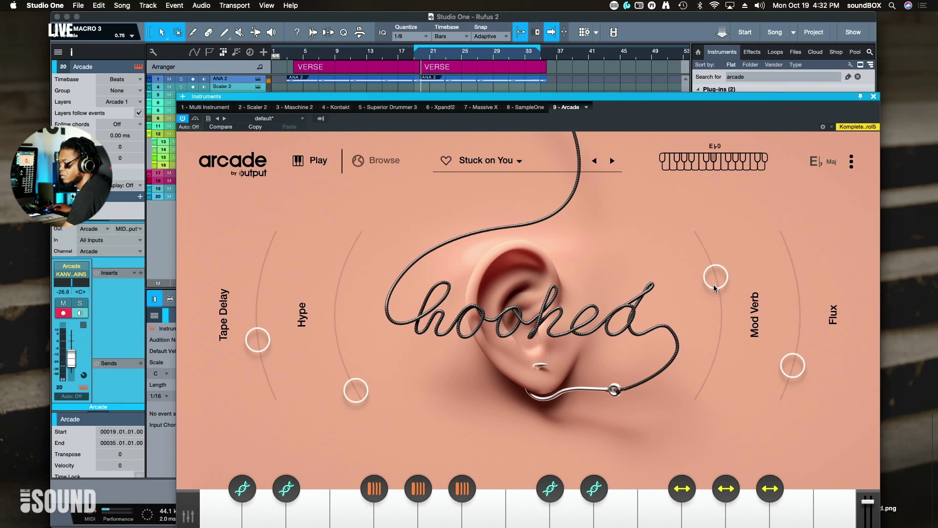
pyautogui.moveTo(714, 284); pyautogui.dragTo(714, 286)
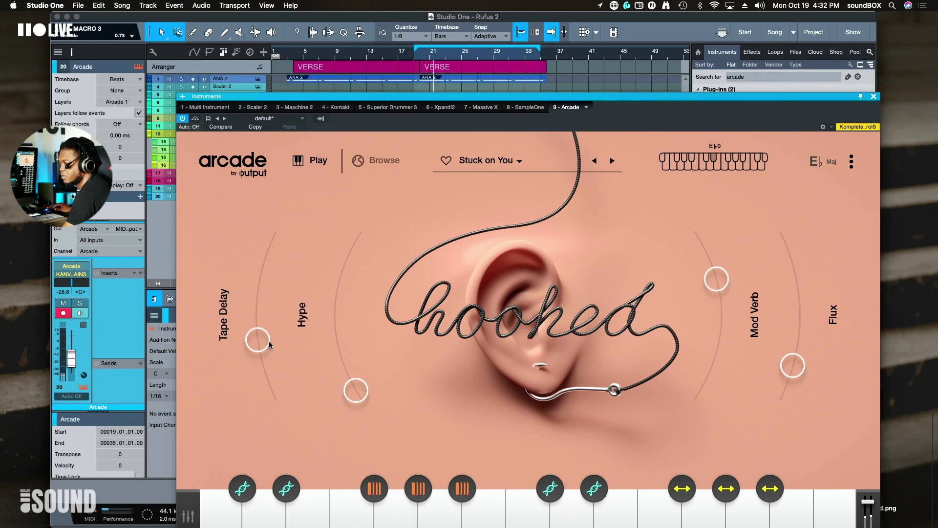
pyautogui.moveTo(258, 347); pyautogui.dragTo(258, 337)
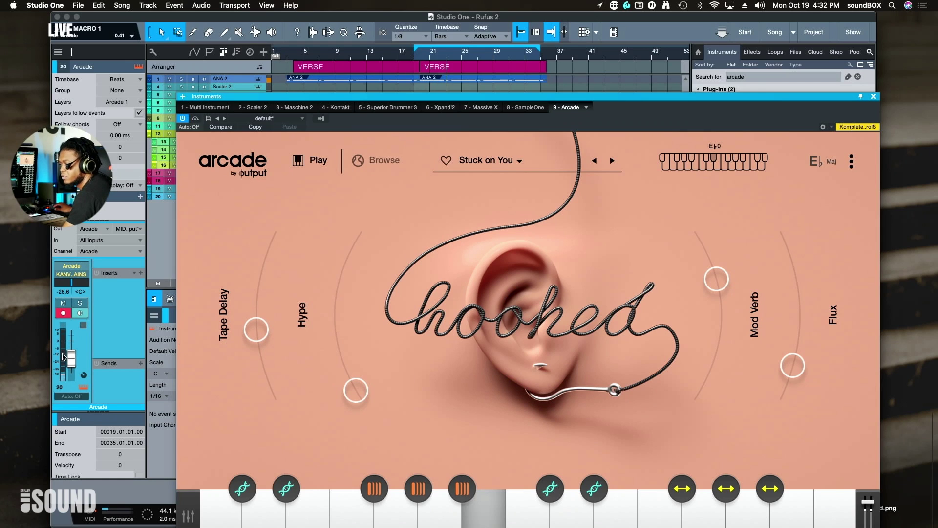
# Set the Arcade channel volume to -23.5 dB
pyautogui.moveTo(70, 362); pyautogui.dragTo(70, 361)
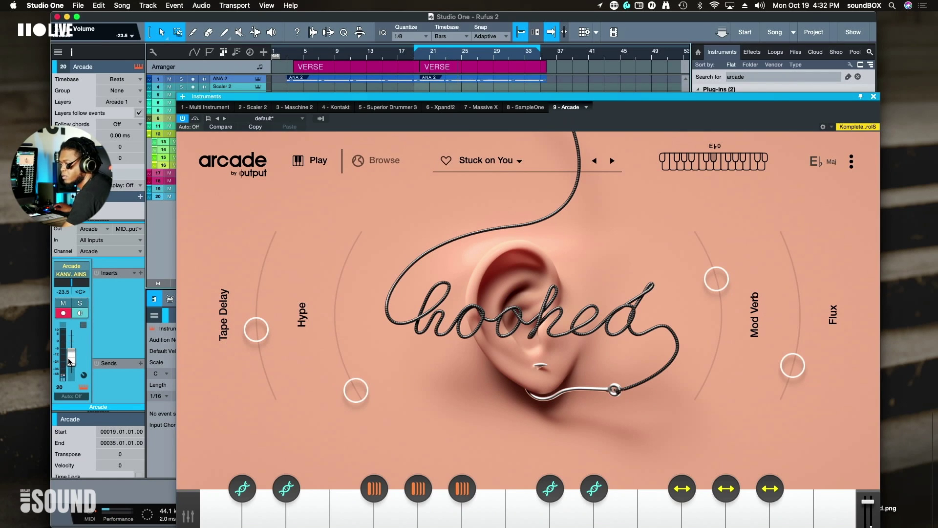
# Shrink the instrument window to fit the Arcade interface and move it aside to uncover the arrangement and note editor
pyautogui.moveTo(314, 96); pyautogui.dragTo(266, 260)
pyautogui.click(487, 211)
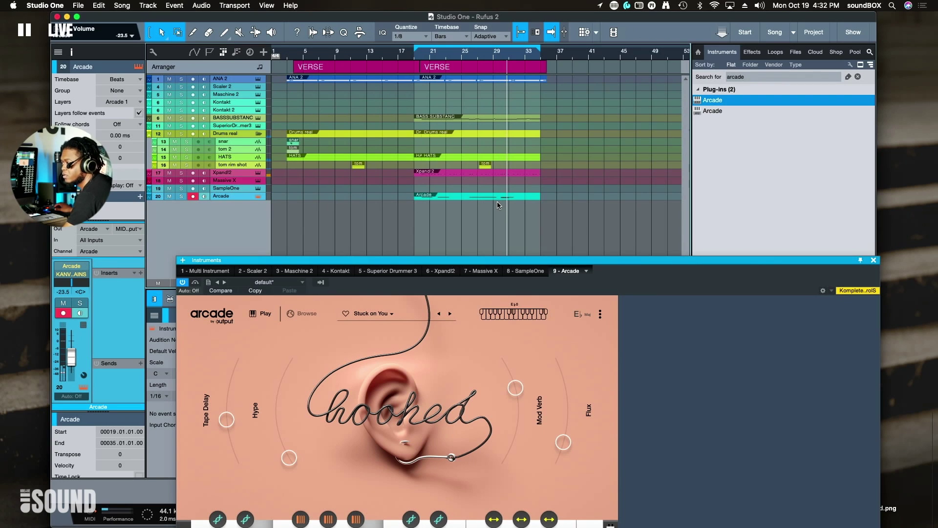
pyautogui.moveTo(646, 260); pyautogui.dragTo(648, 283)
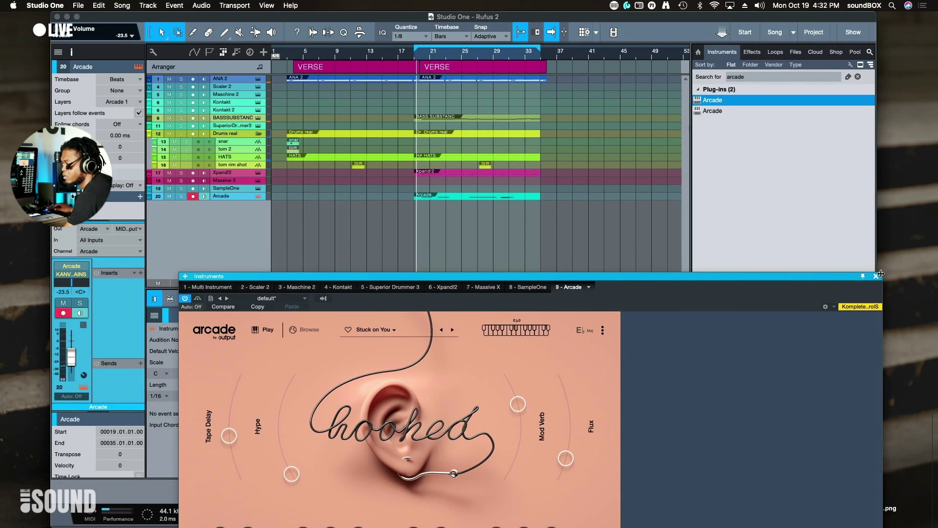
pyautogui.moveTo(881, 273); pyautogui.dragTo(628, 330)
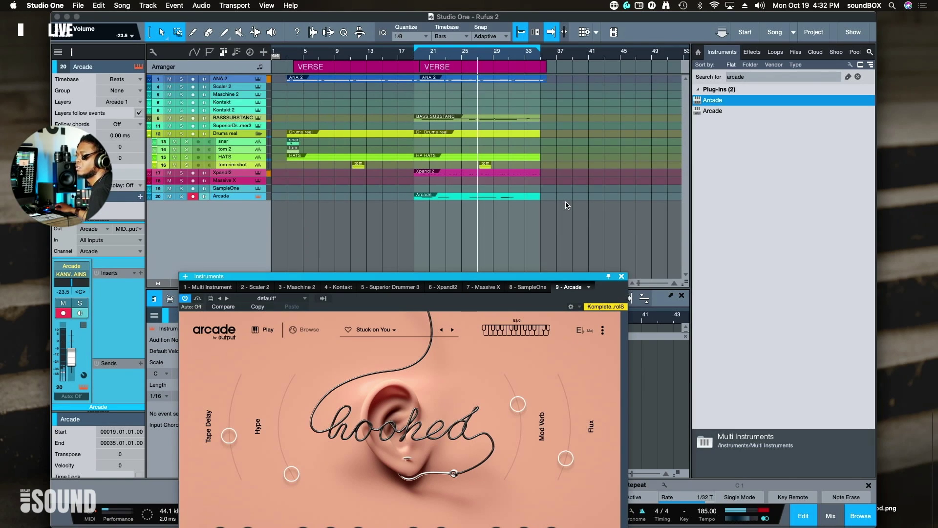
pyautogui.click(524, 204)
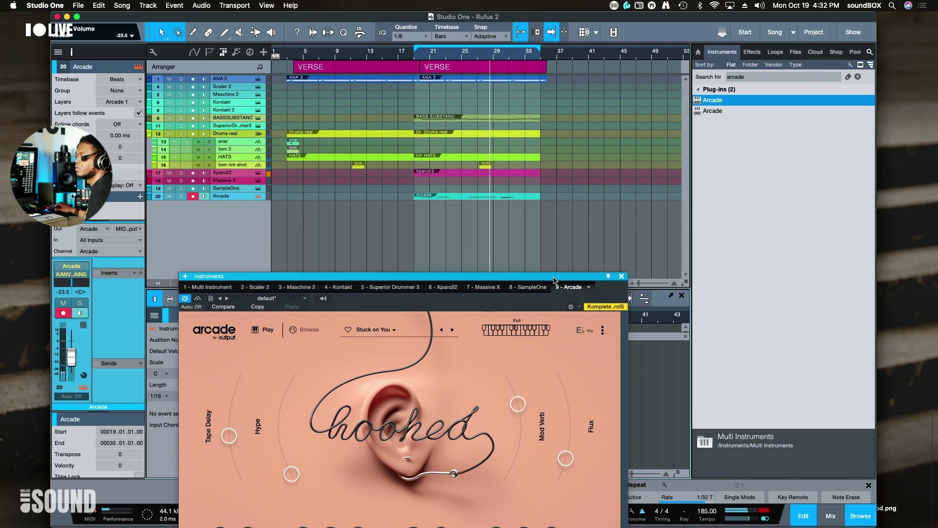
pyautogui.moveTo(555, 280); pyautogui.dragTo(936, 291)
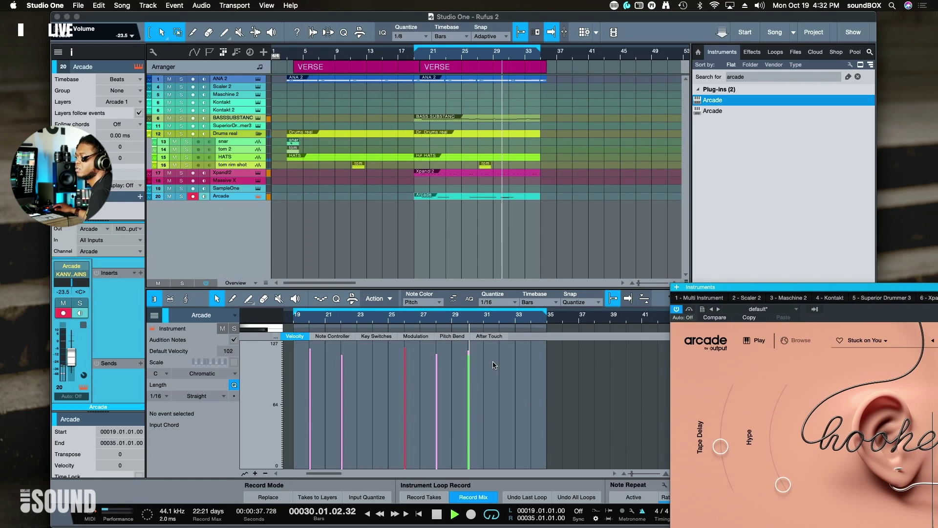
# Reduce the height of the velocity lane in the editor to reveal the Arcade part's notes in the piano roll
pyautogui.click(525, 335)
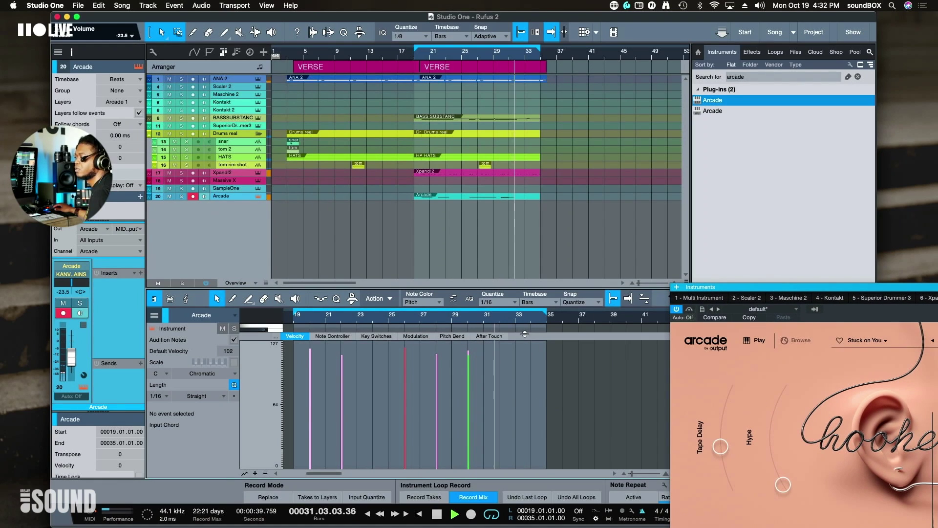
pyautogui.moveTo(525, 335); pyautogui.dragTo(542, 458)
pyautogui.click(430, 323)
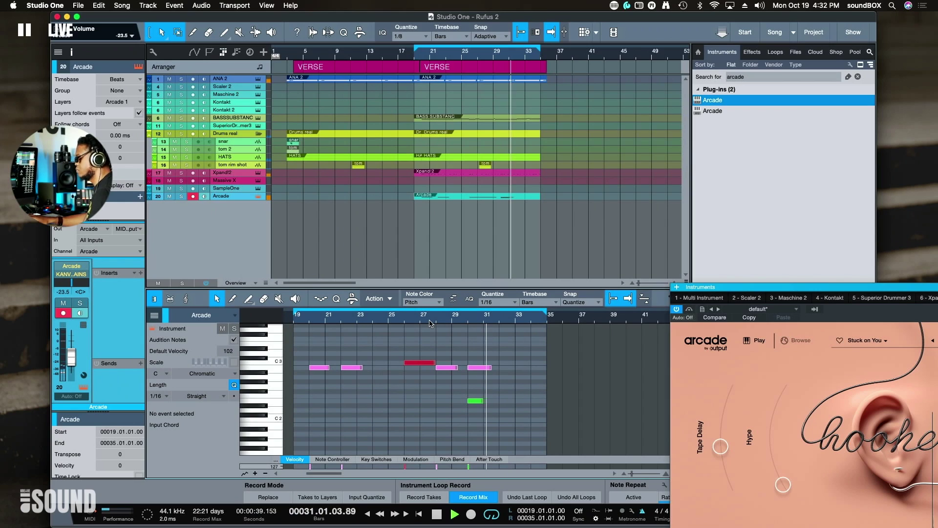
# Overdub two F2 notes near bars 32 and 34 of the Arcade part, and stop playback
pyautogui.press('KP_Multiply')
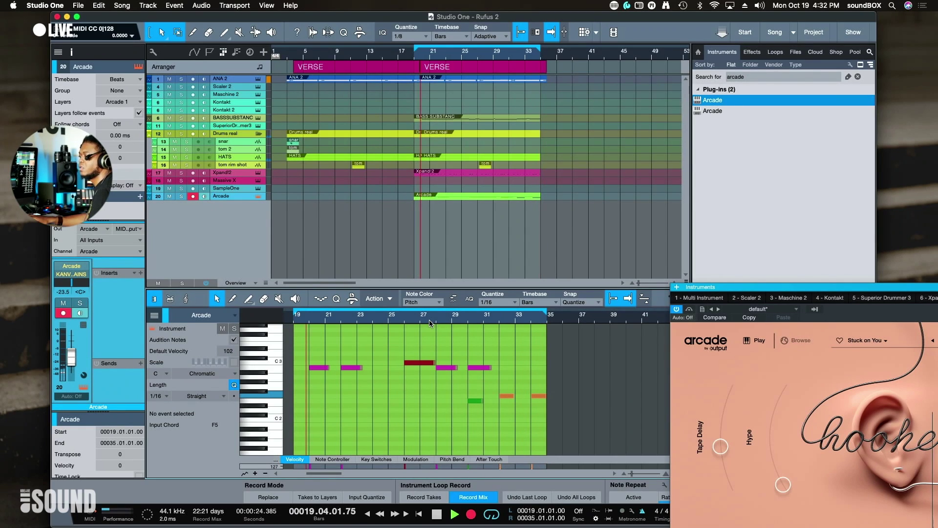
pyautogui.press('KP_Multiply')
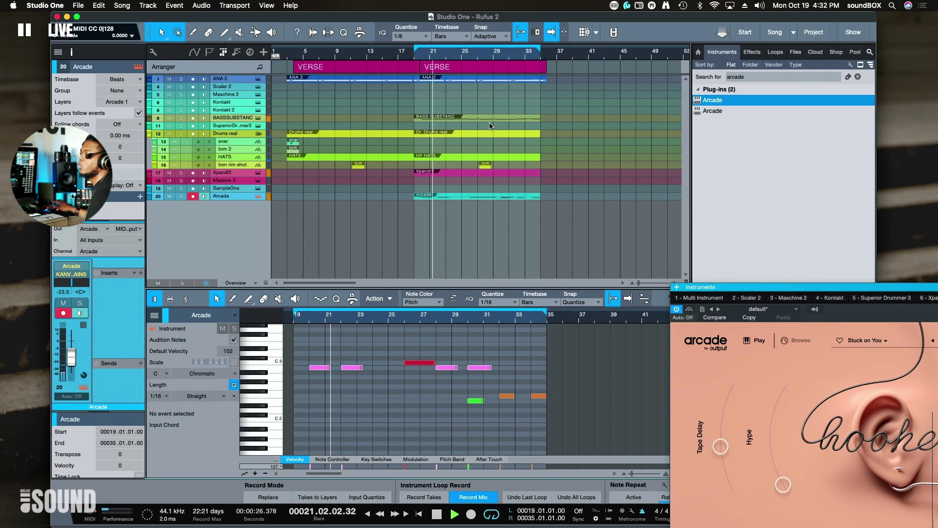
pyautogui.press('space')
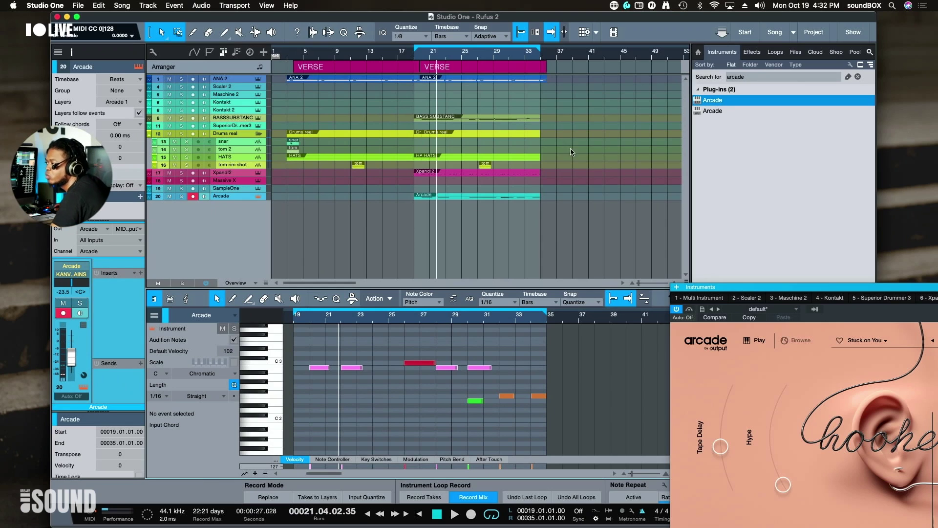
# Extend the end of the Arcade event to 37.02.01.00 and lengthen its last F2 note to end at 36.01.02.00
pyautogui.click(539, 198)
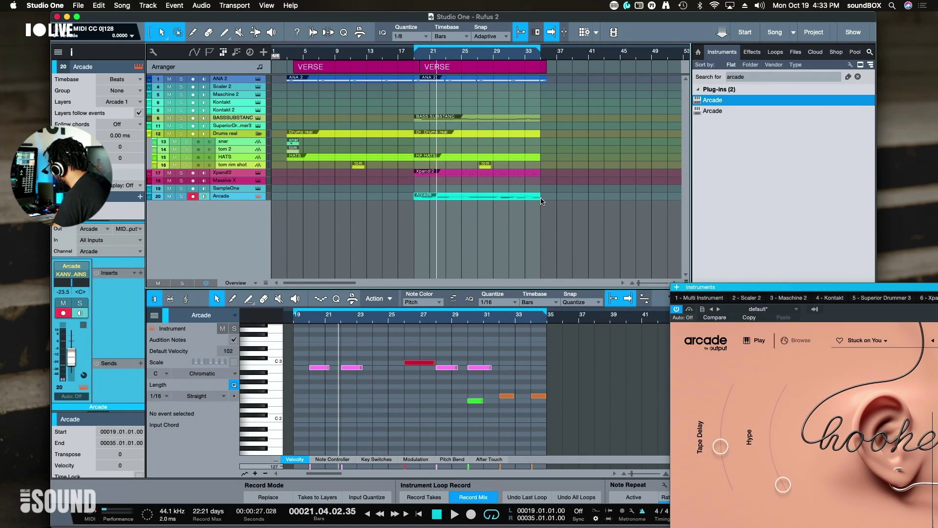
pyautogui.press('z')
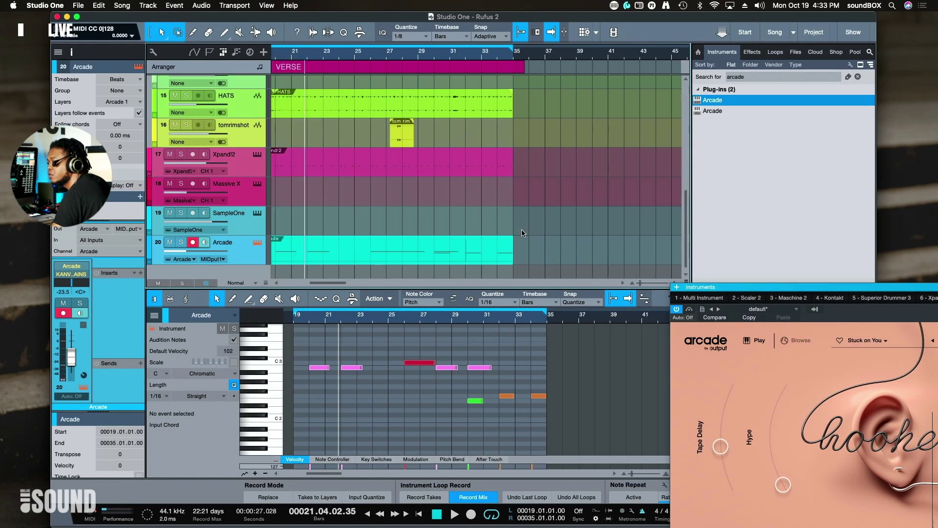
pyautogui.moveTo(455, 247); pyautogui.dragTo(493, 248)
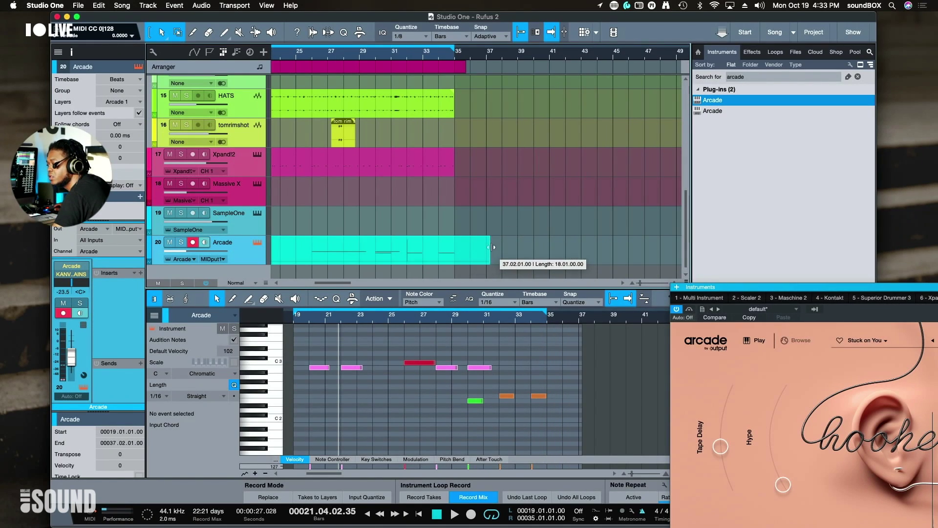
pyautogui.moveTo(545, 397); pyautogui.dragTo(563, 398)
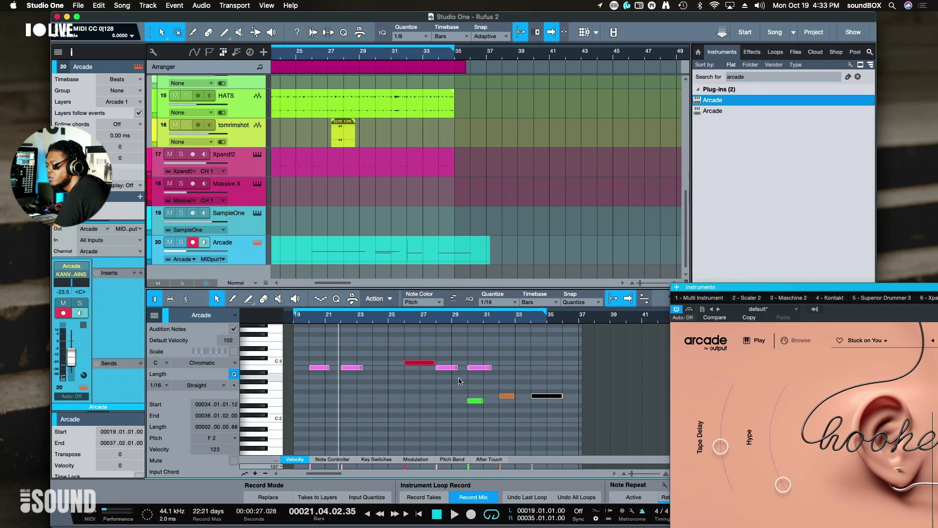
# Delete the B2 note at bar 30 that overlaps the E2 note in the Arcade part, and play the result
pyautogui.scroll(2, 460, 381)
pyautogui.click(485, 403)
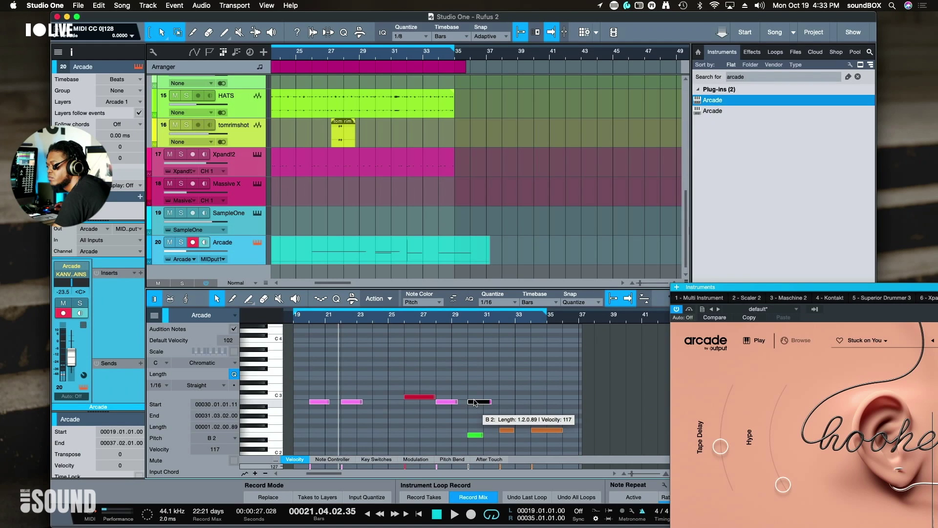
pyautogui.press('space')
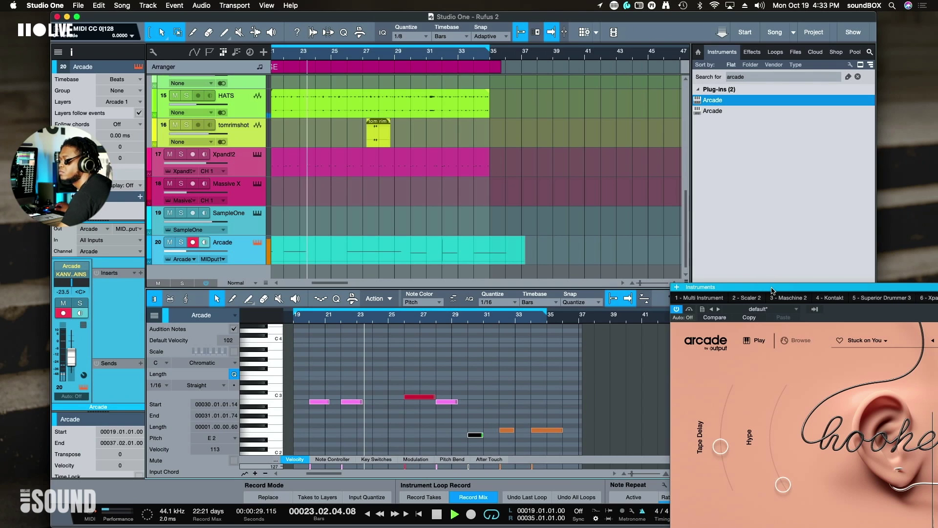
# Bring the Arcade interface into view, set its Mod Verb macro to about 0.76, and close the instrument window
pyautogui.moveTo(773, 290); pyautogui.dragTo(522, 173)
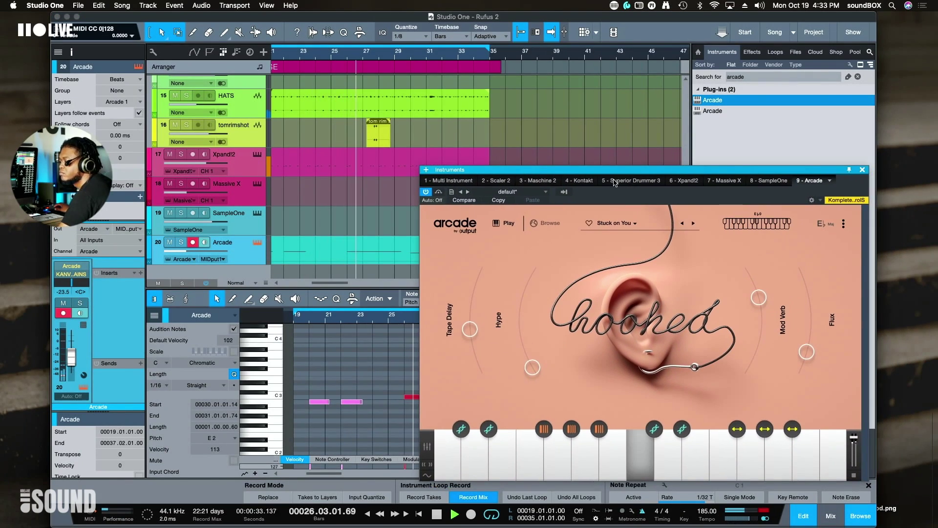
pyautogui.moveTo(590, 167); pyautogui.dragTo(596, 142)
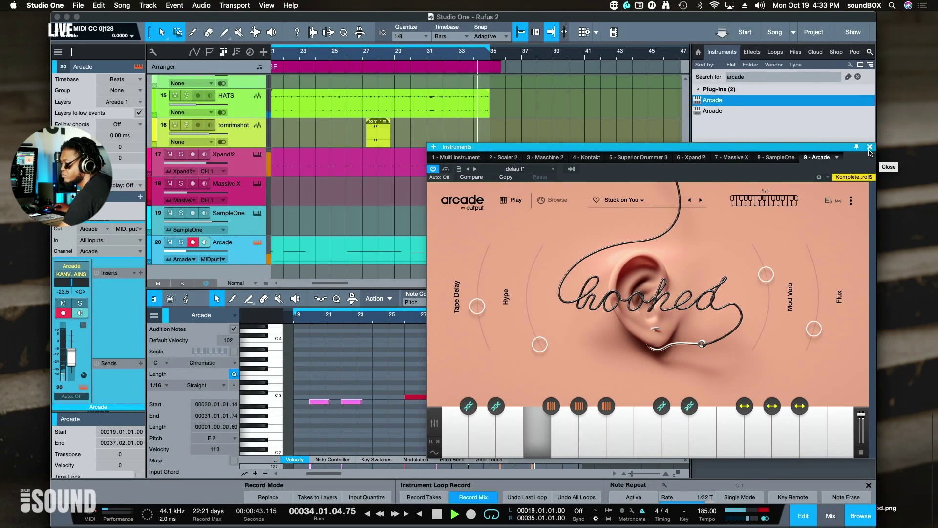
pyautogui.moveTo(765, 274)
pyautogui.mouseDown()
pyautogui.moveTo(760, 258)
pyautogui.moveTo(765, 271)
pyautogui.mouseUp()
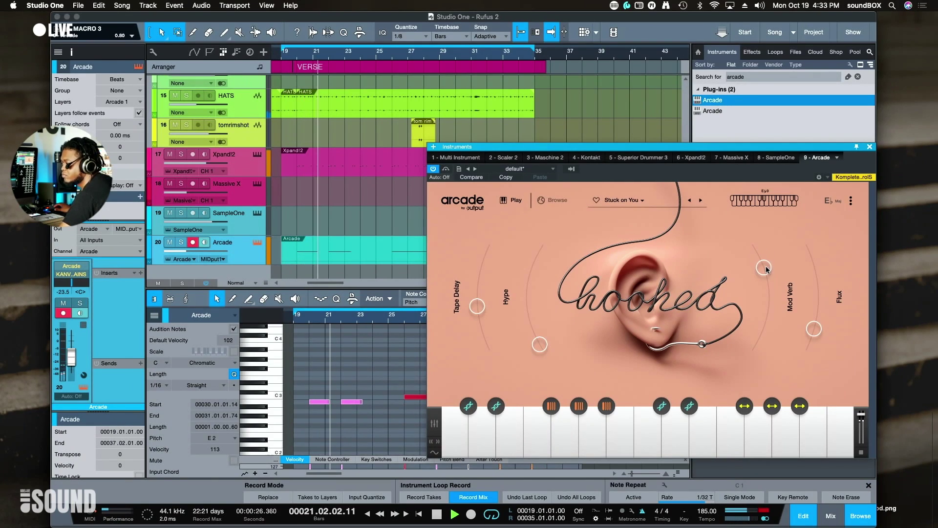
pyautogui.click(870, 147)
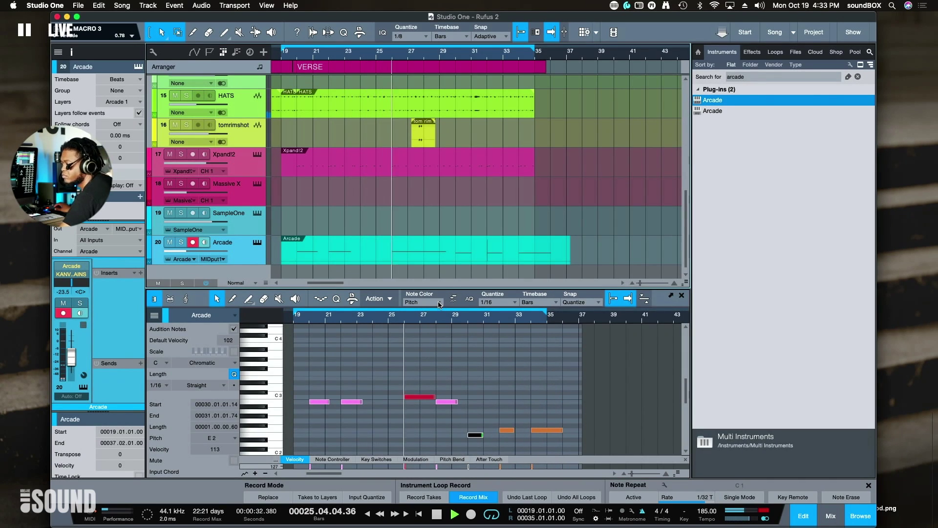
# Stop playback and bounce the Arcade instrument event to a new audio track
pyautogui.scroll(-1, 437, 272)
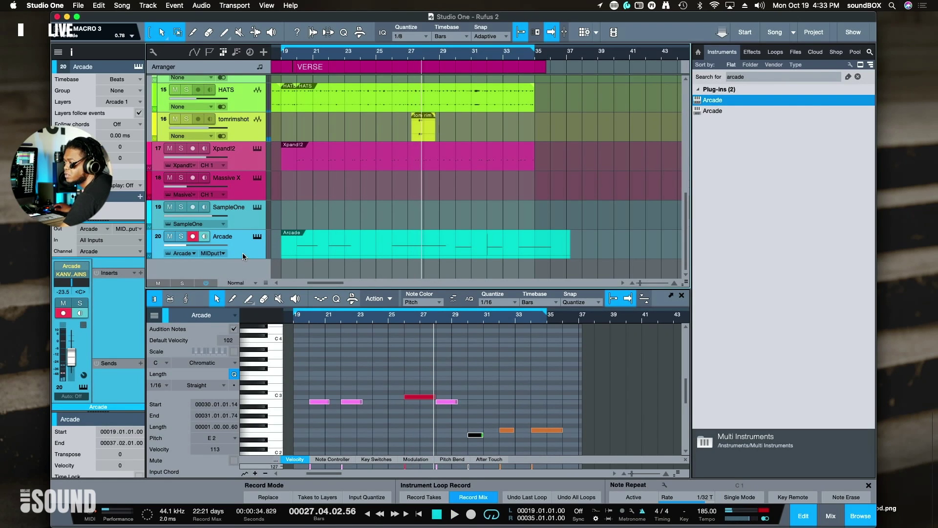
pyautogui.click(344, 248)
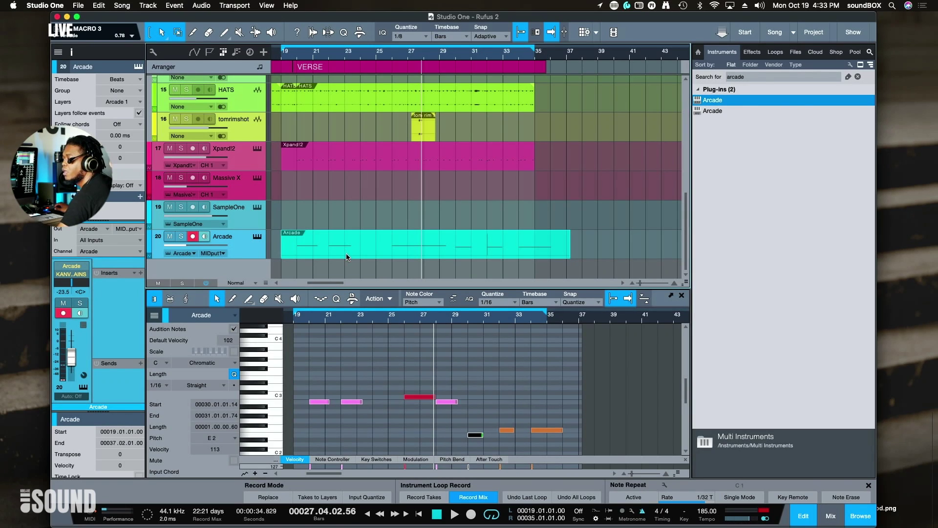
pyautogui.press('s')
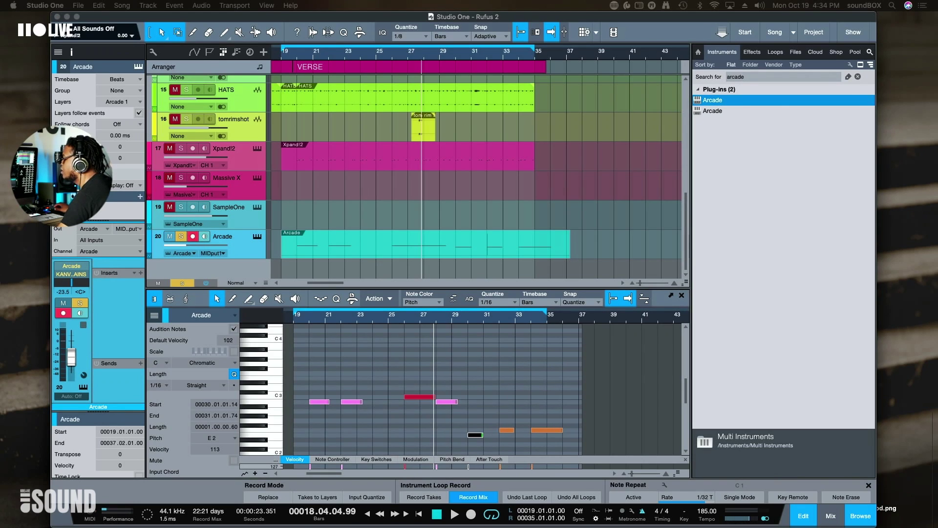
pyautogui.hotkey('ctrl', 'b')
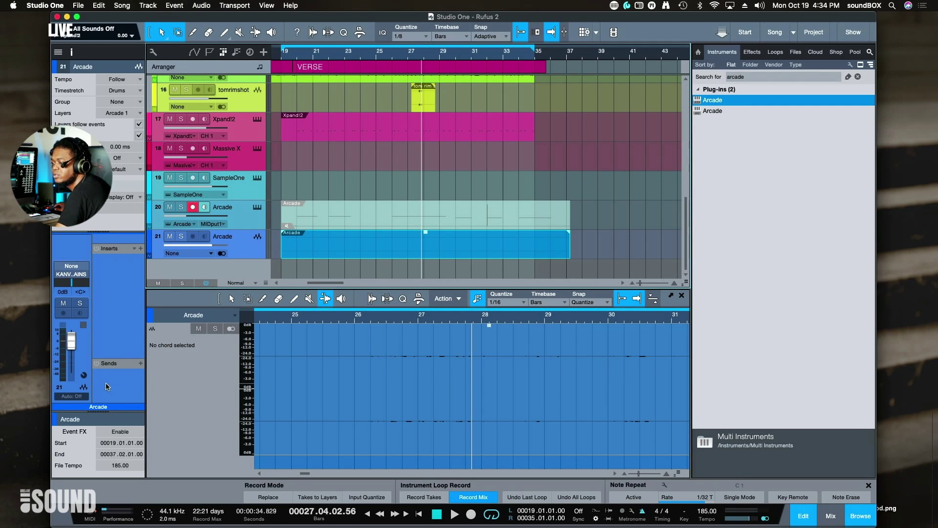
# Normalize the bounced Arcade audio event and lower its track volume to about -26.6 dB during playback
pyautogui.moveTo(103, 396); pyautogui.dragTo(114, 308)
pyautogui.click(138, 378)
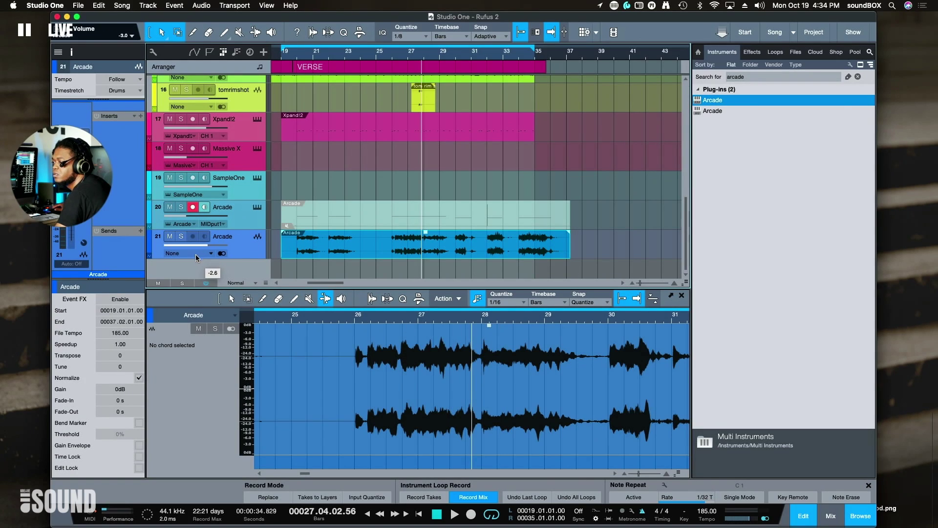
pyautogui.press('space')
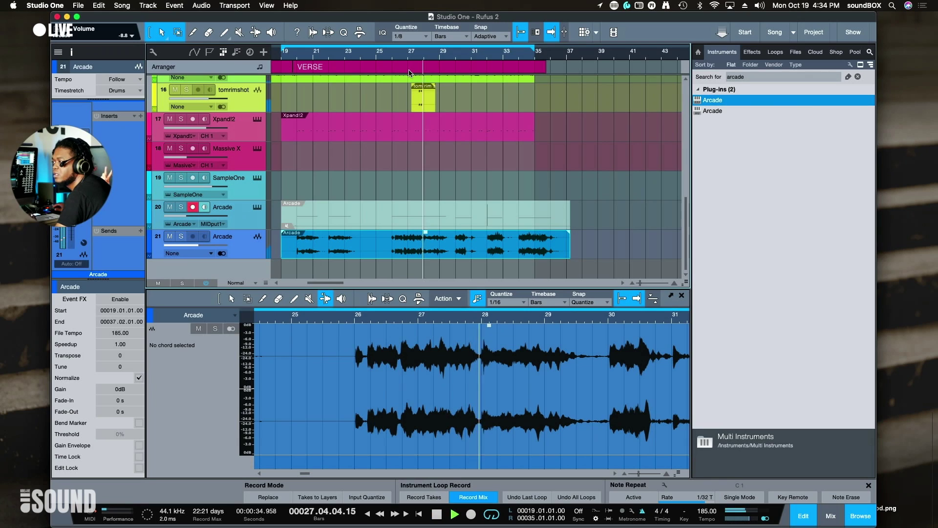
pyautogui.scroll(-5, 71, 229)
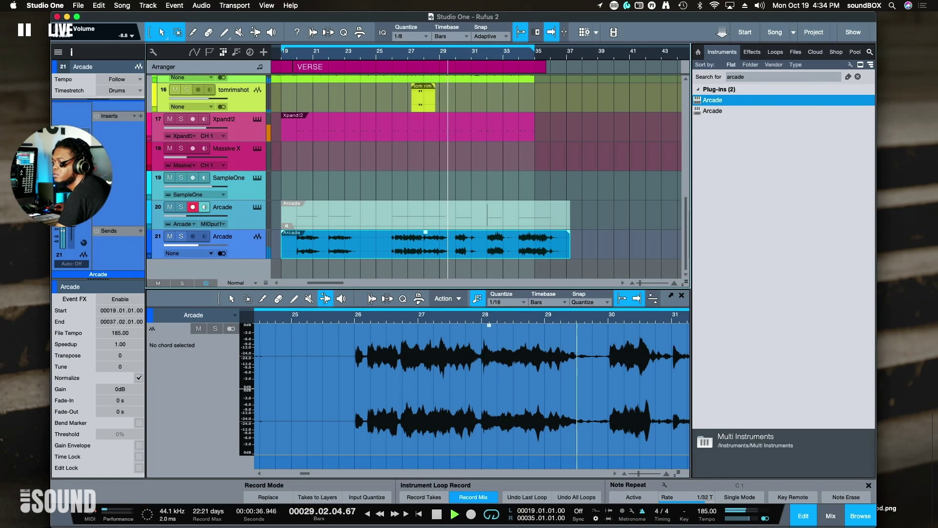
pyautogui.scroll(-1, 71, 230)
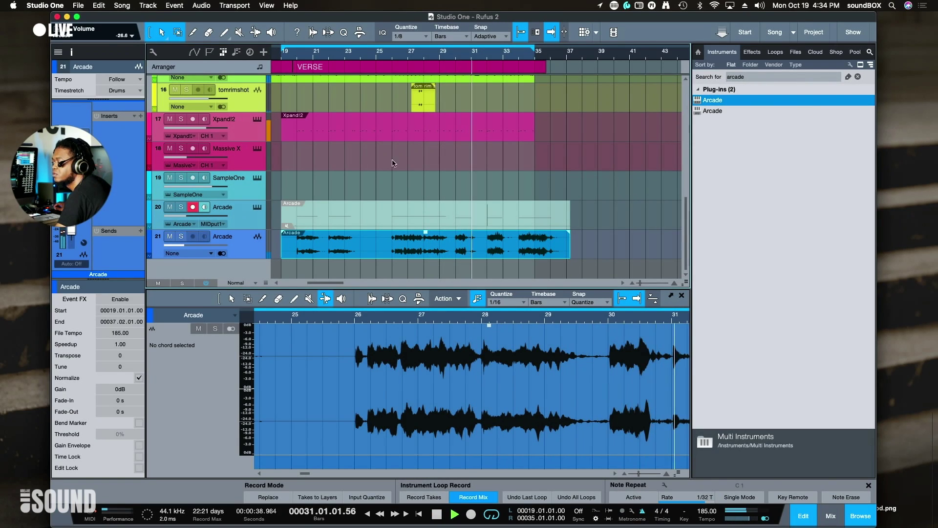
# Search the effects for "drip" and insert the Drip VST3 plug-in on the bounced Arcade audio track
pyautogui.click(752, 52)
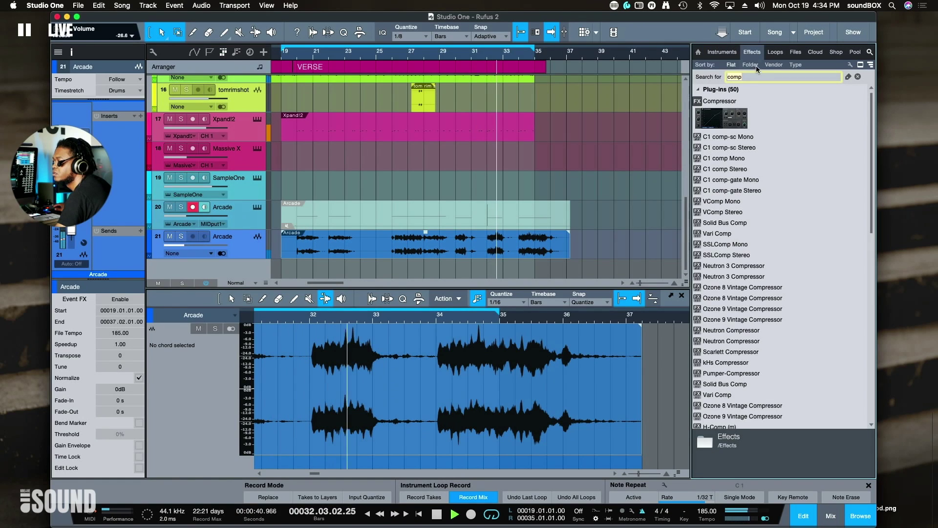
pyautogui.click(768, 77)
pyautogui.write('drip')
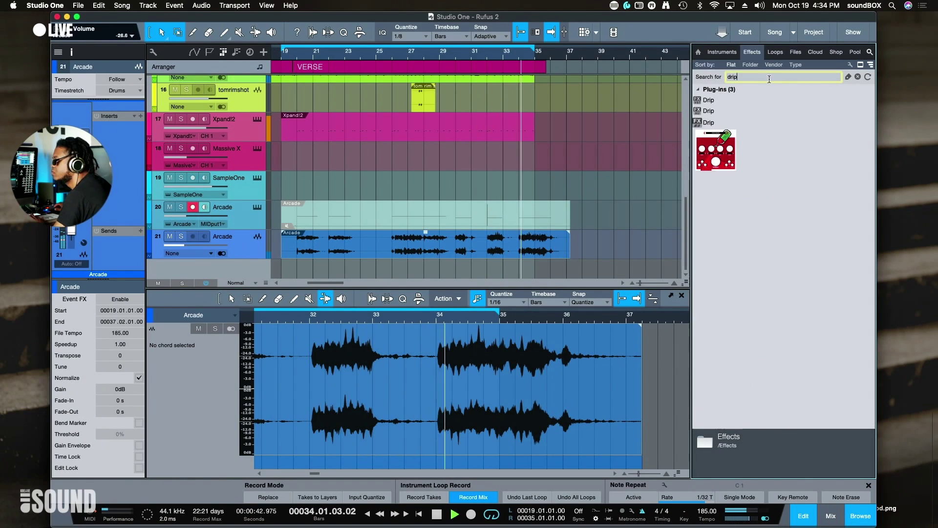
pyautogui.moveTo(709, 122); pyautogui.dragTo(539, 248)
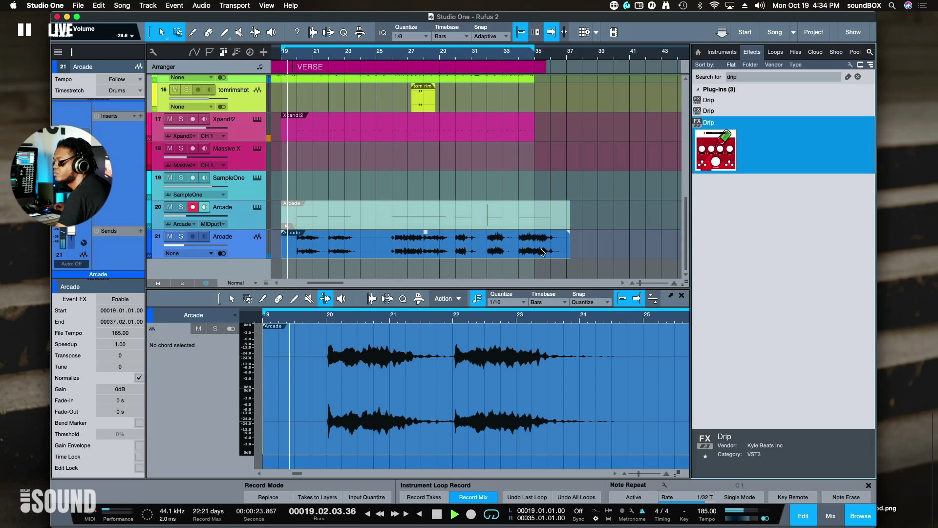
# Audition Drip's presets backward from 808 during playback and choose the DROP preset
pyautogui.click(472, 122)
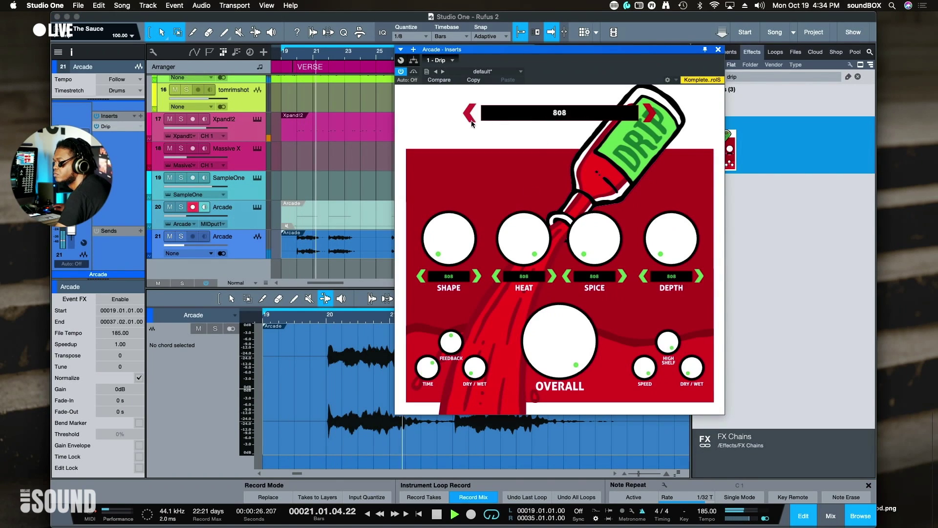
pyautogui.click(471, 121)
pyautogui.click(470, 116)
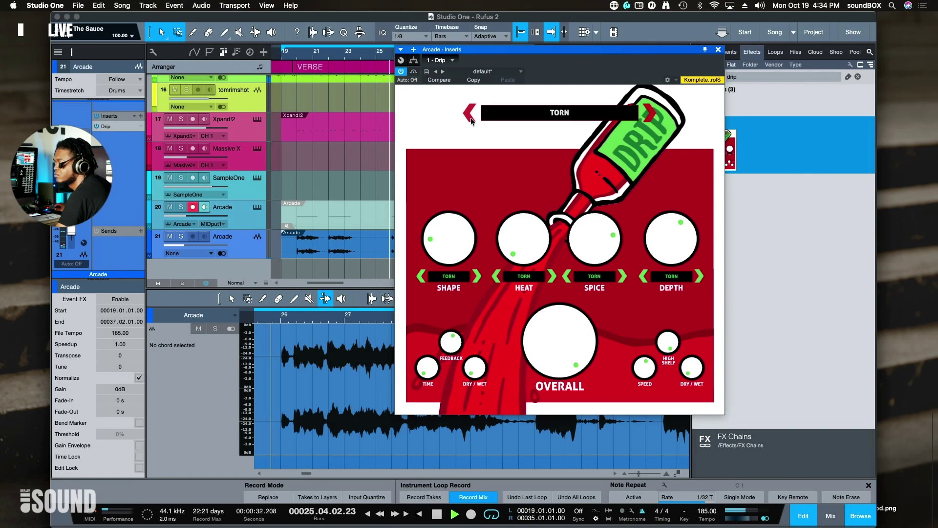
pyautogui.click(470, 116)
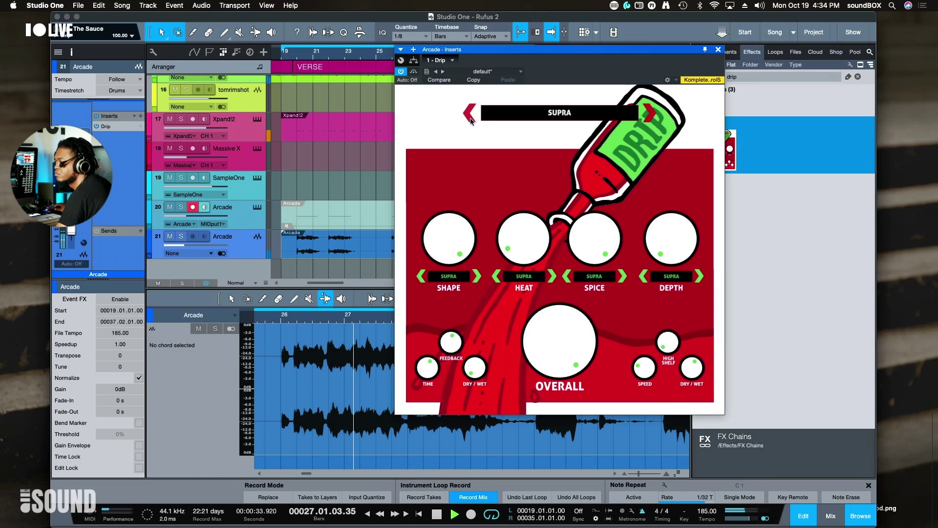
pyautogui.click(470, 116)
pyautogui.click(470, 117)
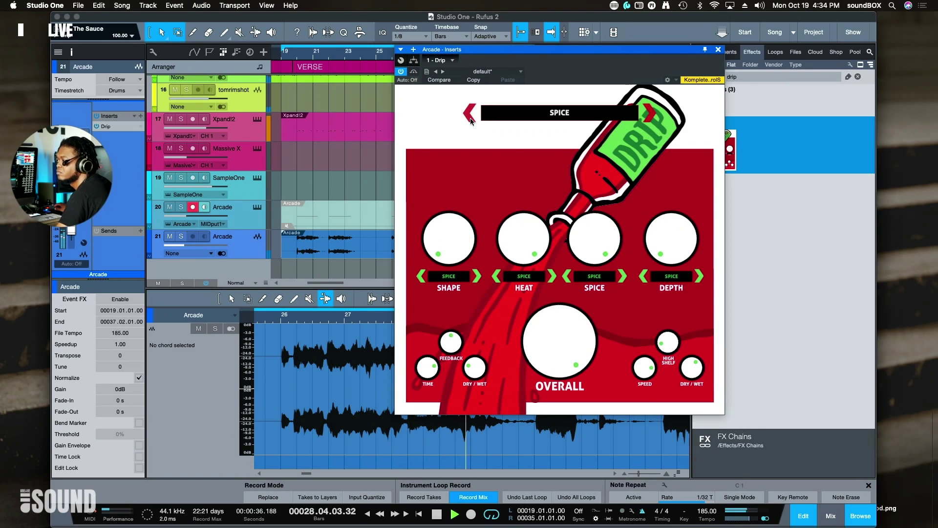
pyautogui.click(470, 117)
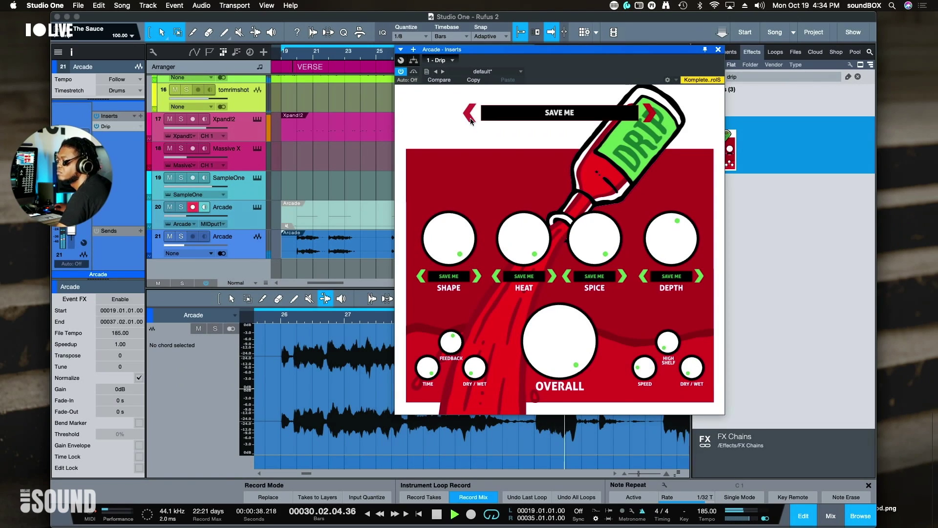
pyautogui.click(470, 116)
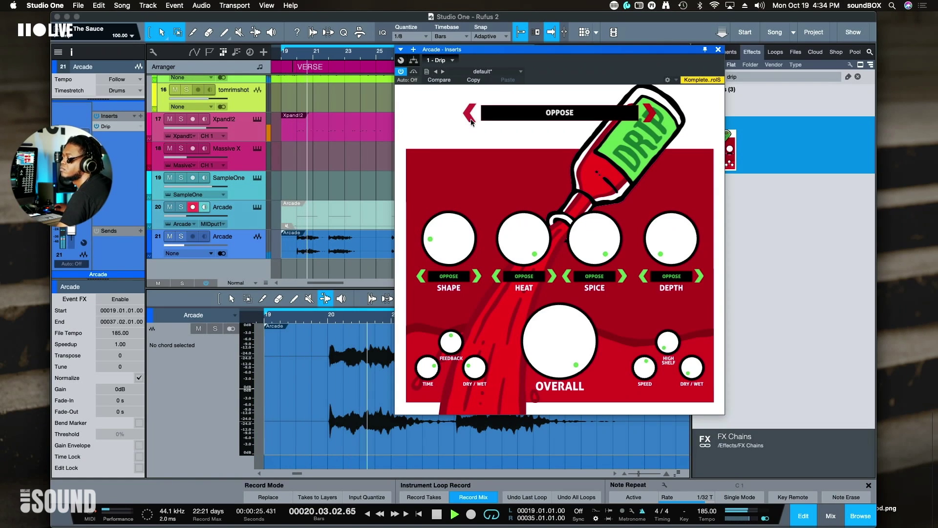
pyautogui.click(471, 122)
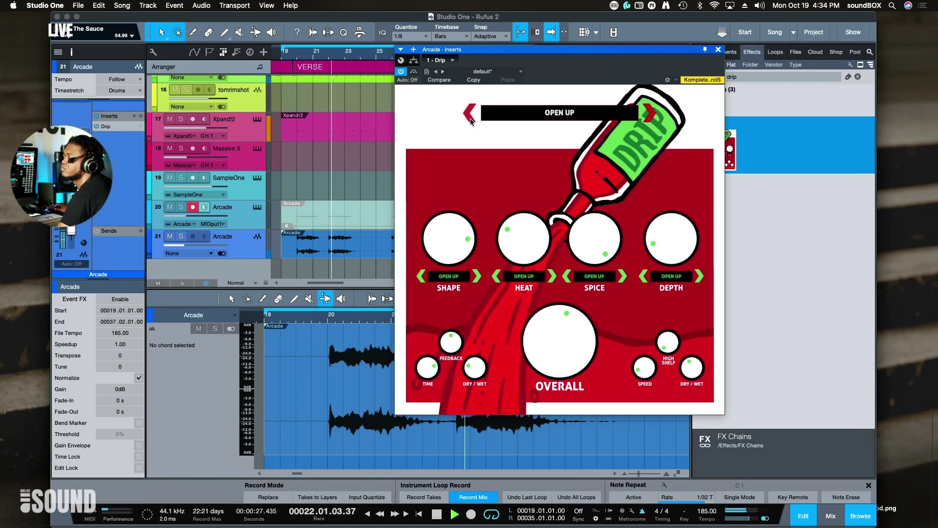
pyautogui.click(470, 121)
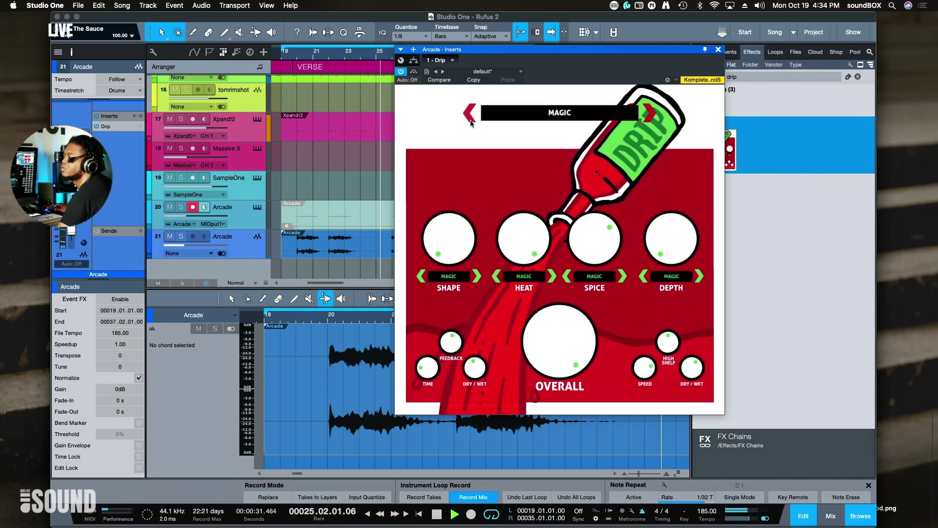
pyautogui.click(471, 121)
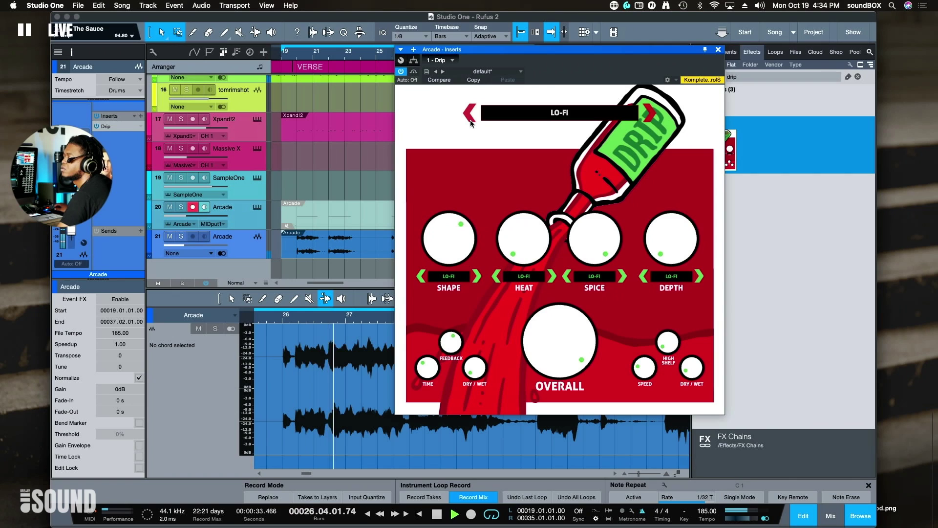
pyautogui.click(471, 122)
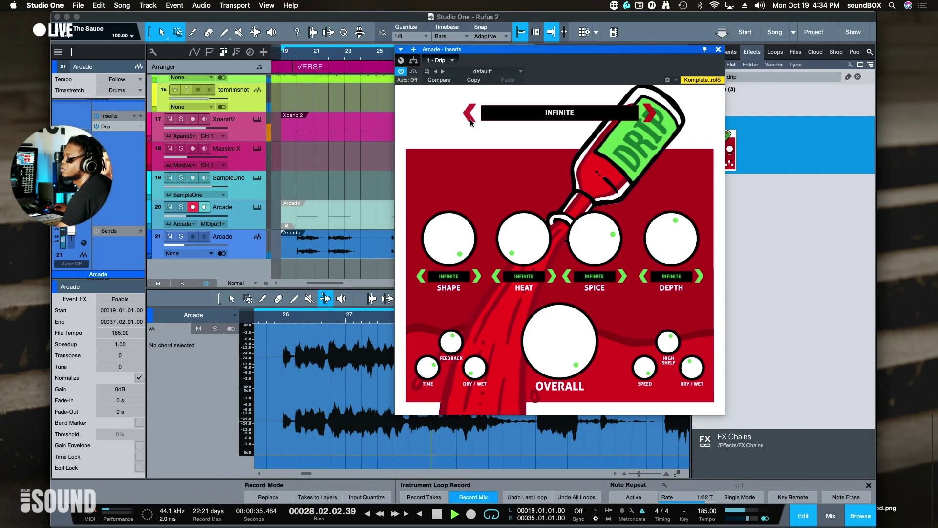
pyautogui.click(471, 121)
pyautogui.click(471, 122)
pyautogui.click(470, 122)
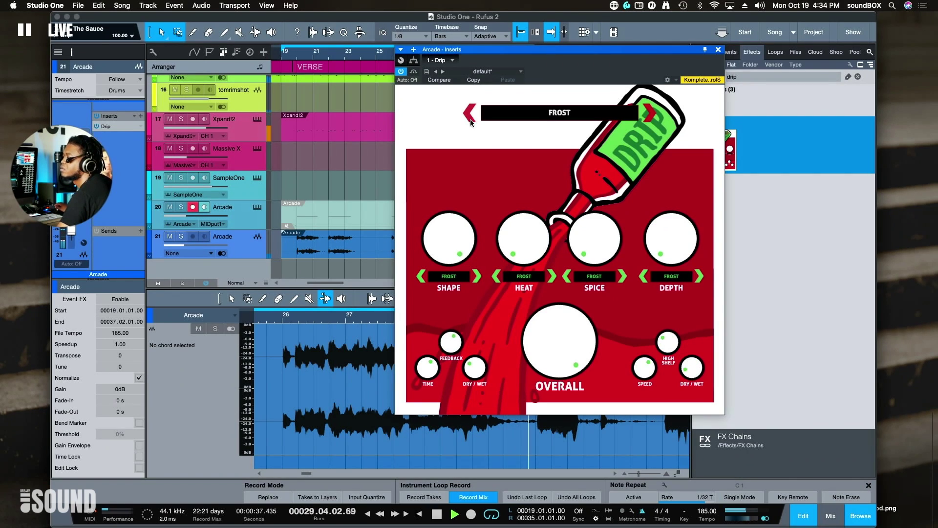
pyautogui.click(471, 122)
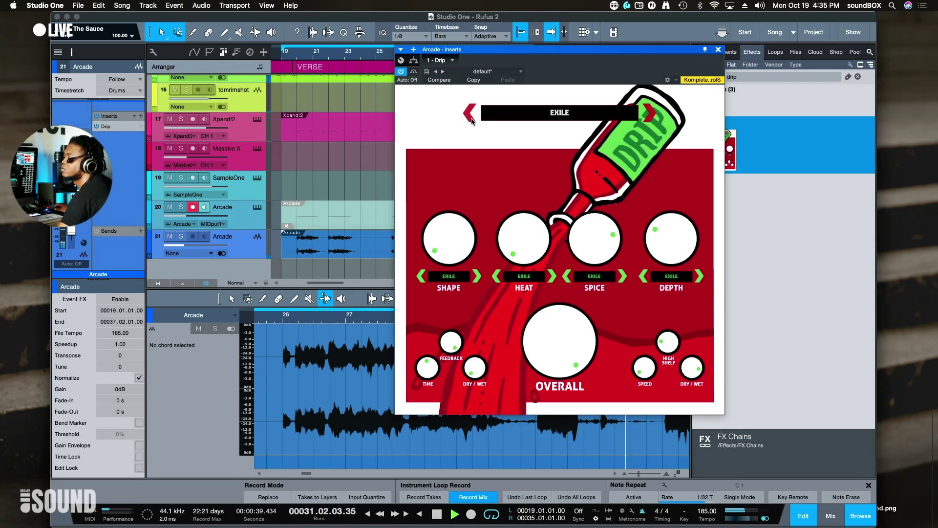
pyautogui.click(470, 122)
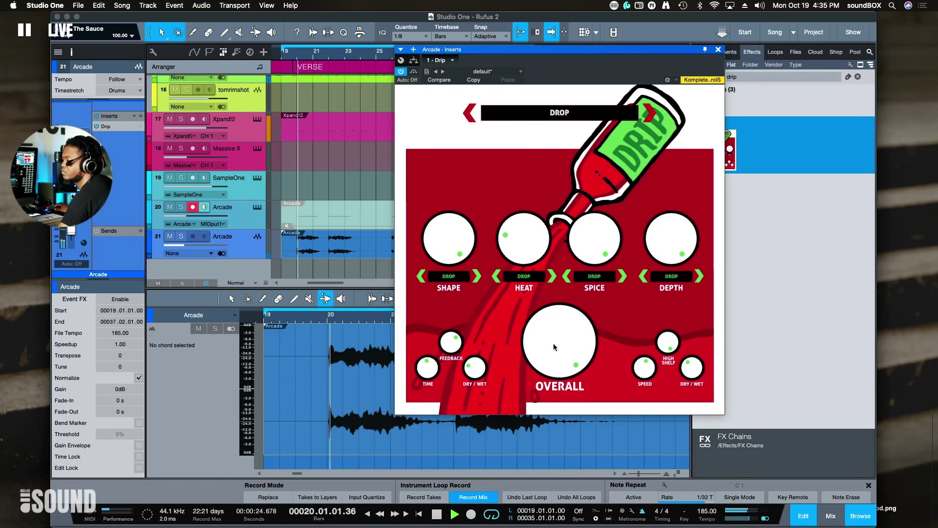
# Set Drip's Overall amount to about 83.60 and close the effect window
pyautogui.moveTo(557, 331); pyautogui.dragTo(556, 352)
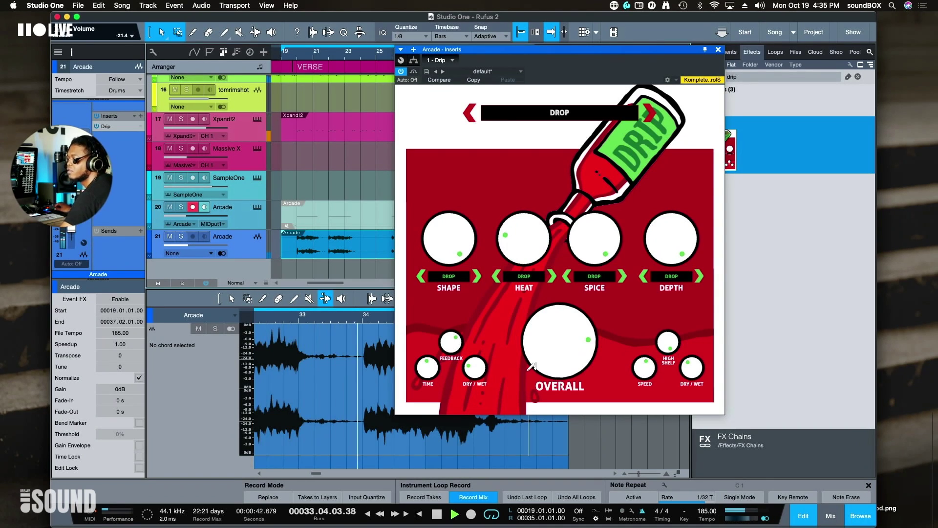
pyautogui.moveTo(531, 366); pyautogui.dragTo(547, 359)
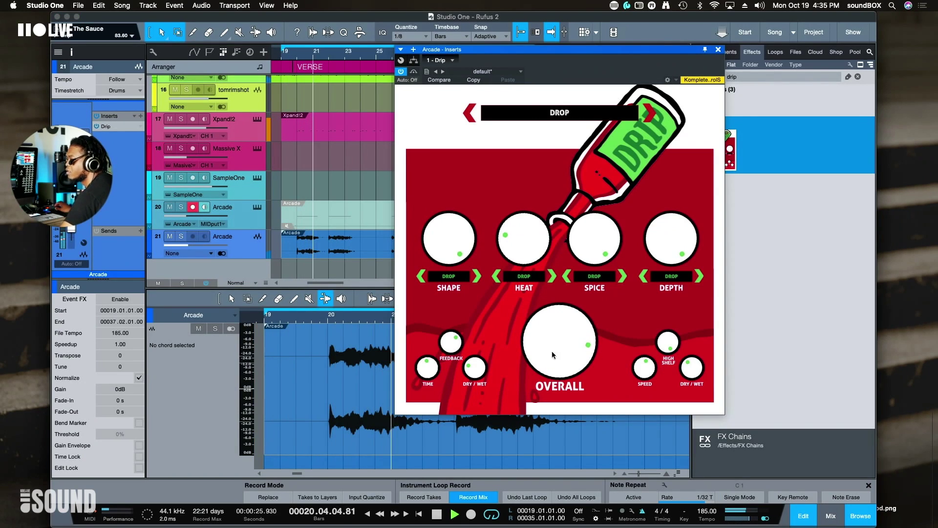
pyautogui.click(718, 50)
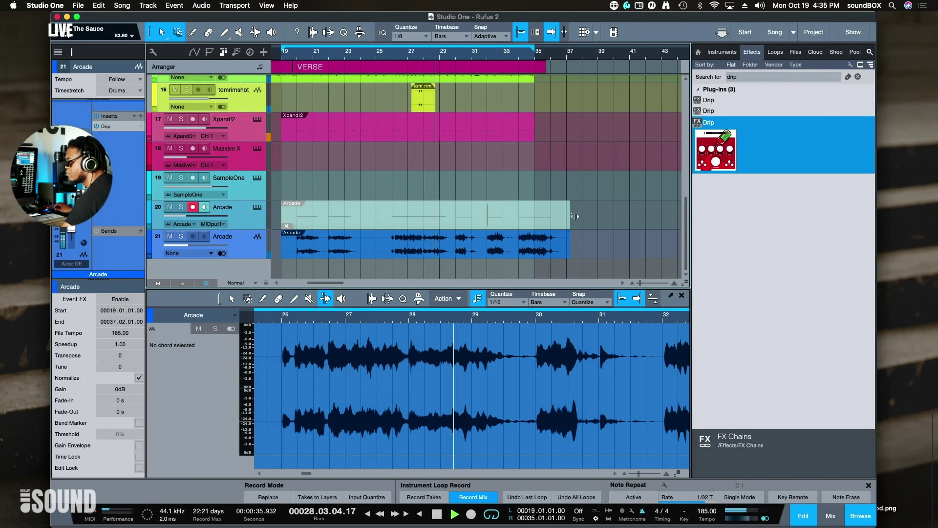
# Search the effects for "eq" and insert Pro EQ after Drip on the bounced Arcade audio track
pyautogui.click(744, 77)
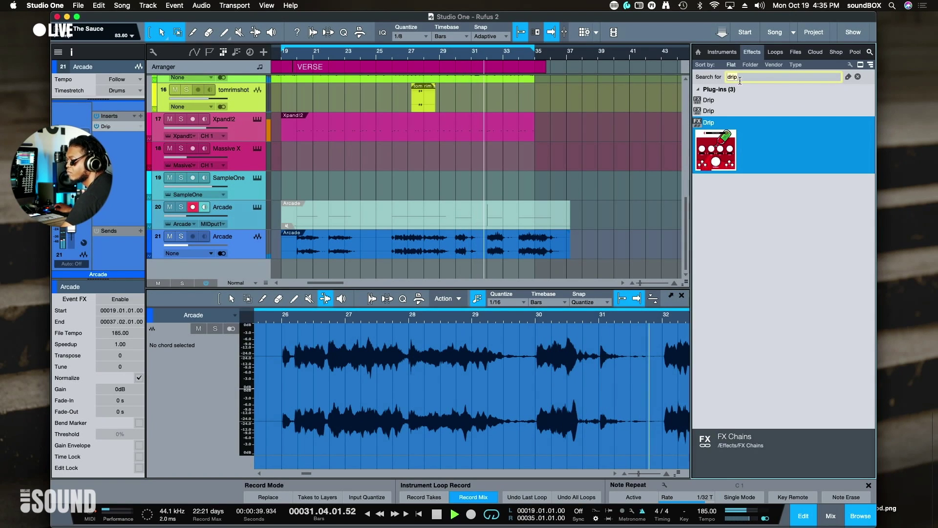
pyautogui.click(849, 77)
pyautogui.click(826, 117)
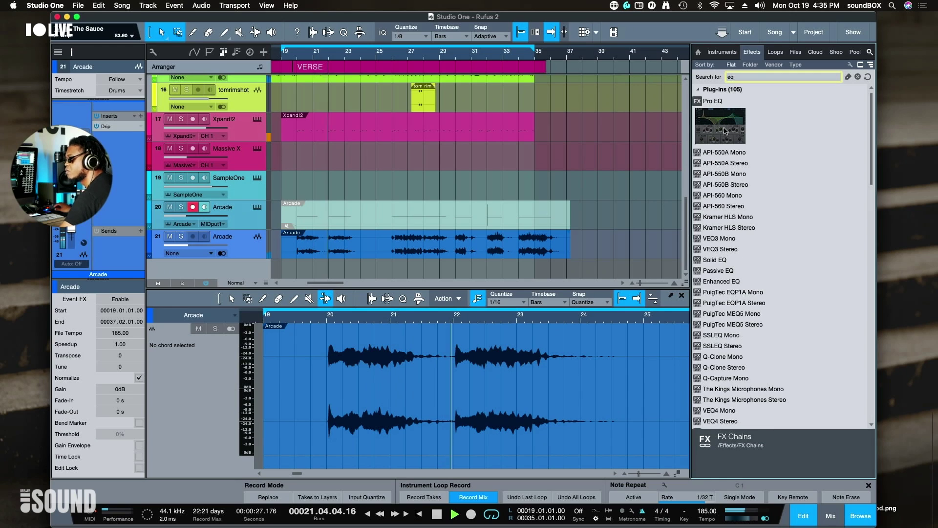
pyautogui.moveTo(725, 131); pyautogui.dragTo(556, 255)
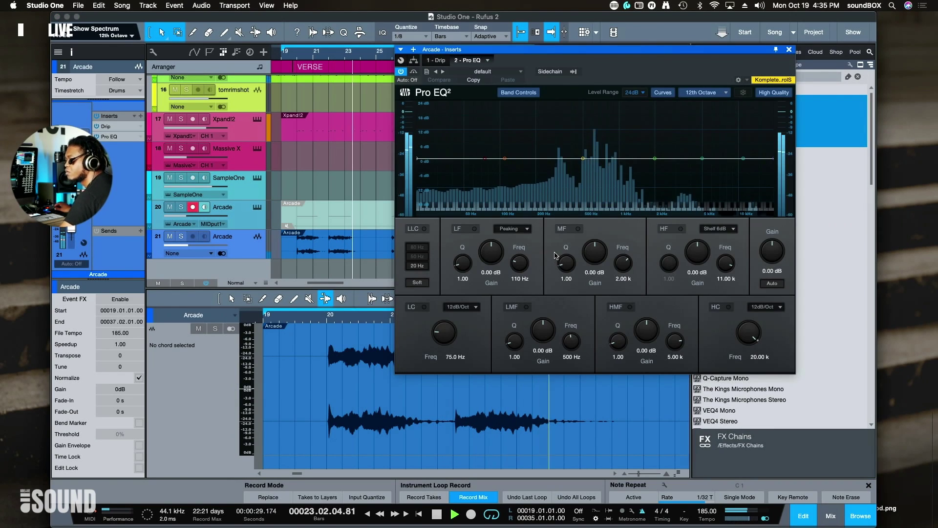
# Enable Pro EQ's high cut, set its frequency to about 3.10 kHz during playback, and close the effect window
pyautogui.click(728, 307)
pyautogui.moveTo(749, 331); pyautogui.dragTo(748, 342)
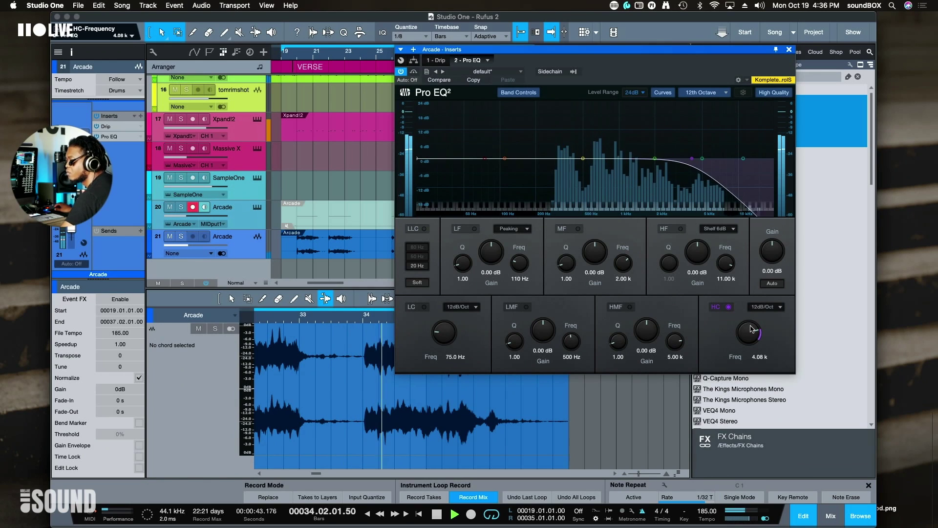
pyautogui.moveTo(750, 328); pyautogui.dragTo(752, 332)
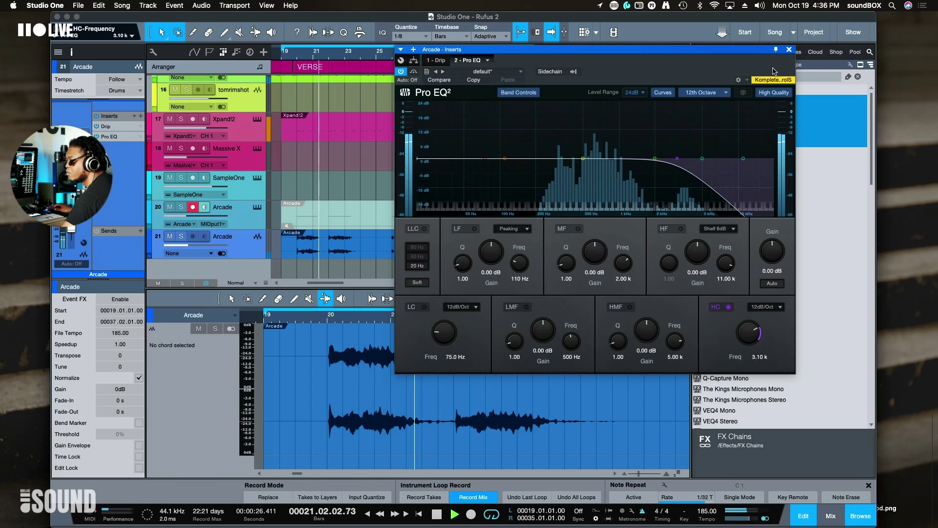
pyautogui.click(788, 51)
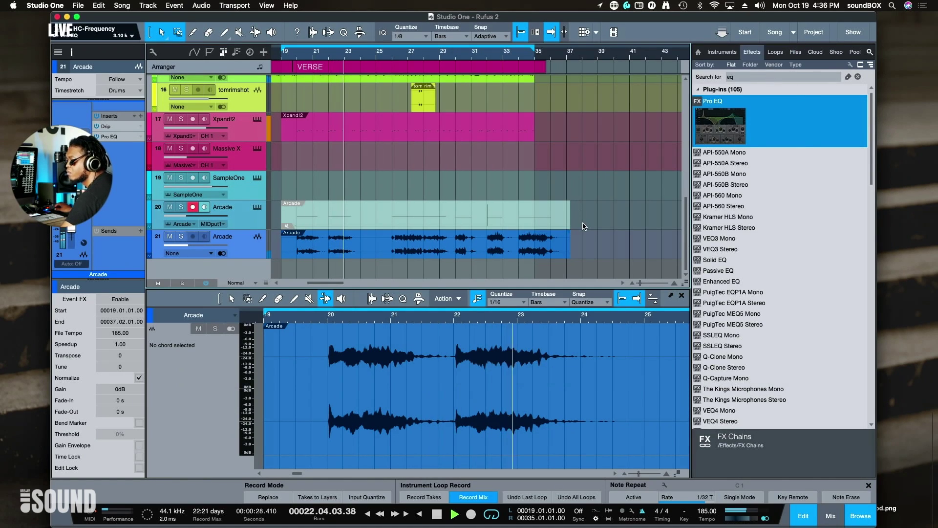
# Delete the muted original Arcade instrument event on track 20, above the bounced audio
pyautogui.scroll(-2, 584, 225)
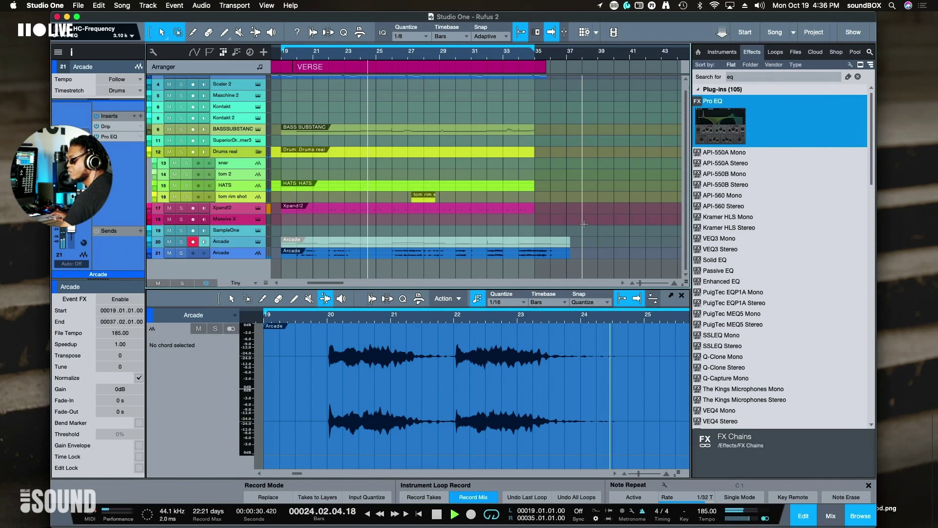
pyautogui.scroll(1, 585, 225)
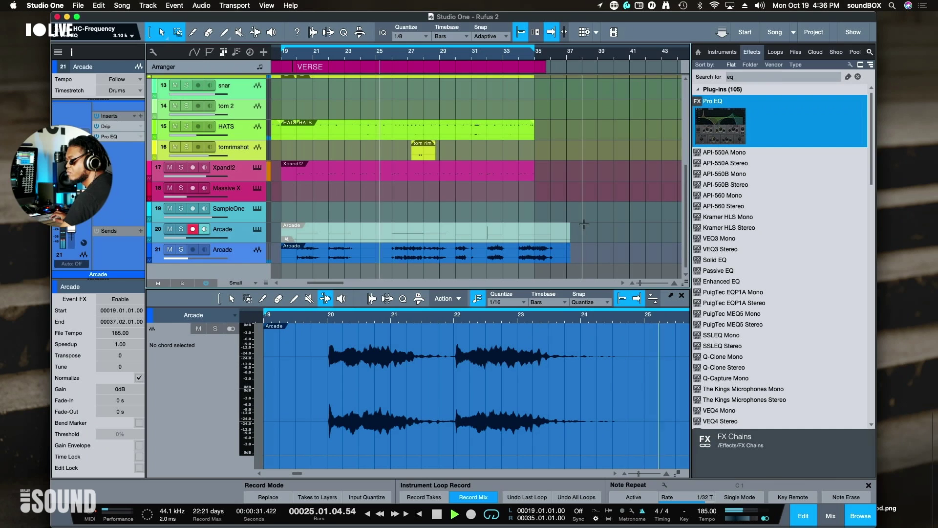
pyautogui.click(463, 231)
pyautogui.press('Delete')
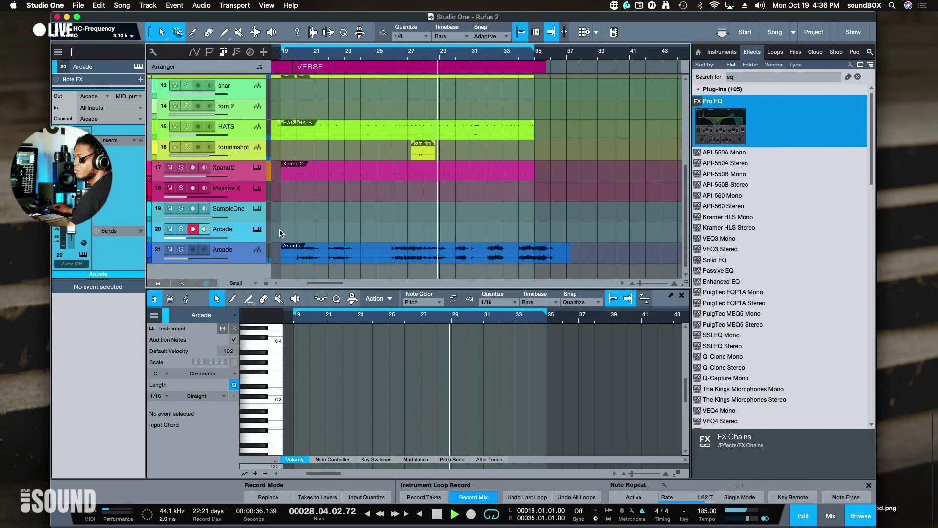
# Open the Arcade instrument on track 20, then preview, download and load the R'n'Breakfast kit from Beat Elements
pyautogui.press('F11')
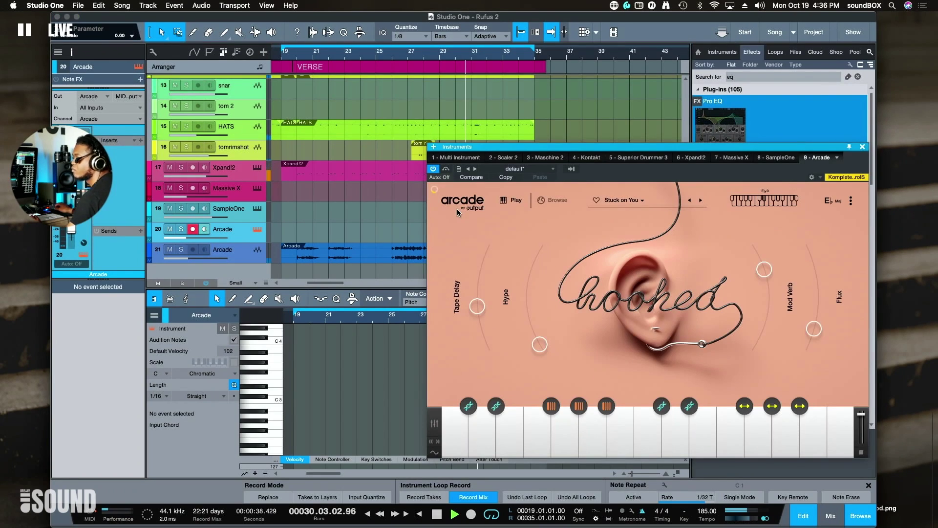
pyautogui.moveTo(543, 149); pyautogui.dragTo(442, 96)
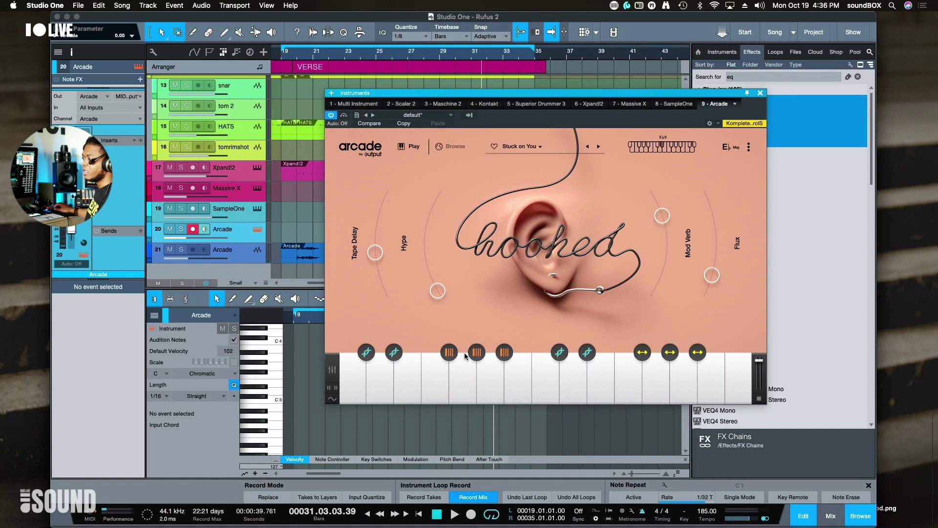
pyautogui.moveTo(381, 98); pyautogui.dragTo(313, 103)
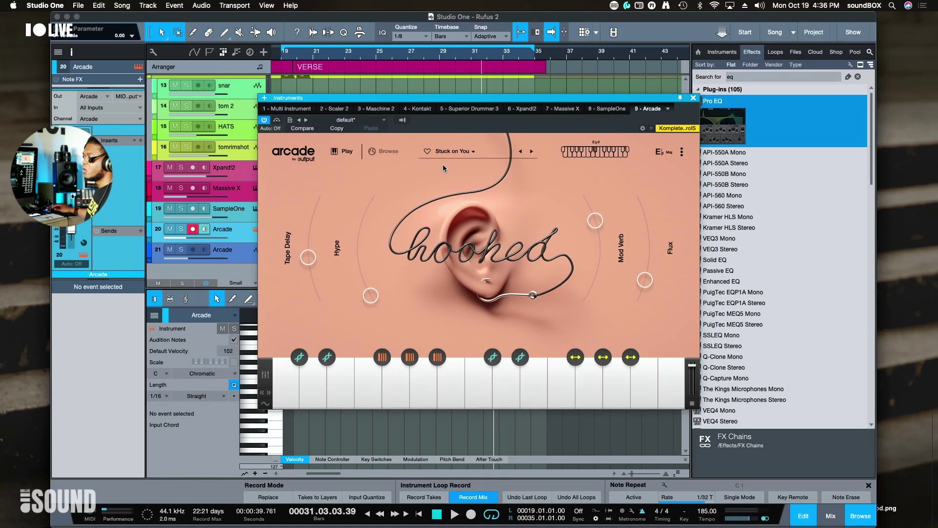
pyautogui.click(383, 151)
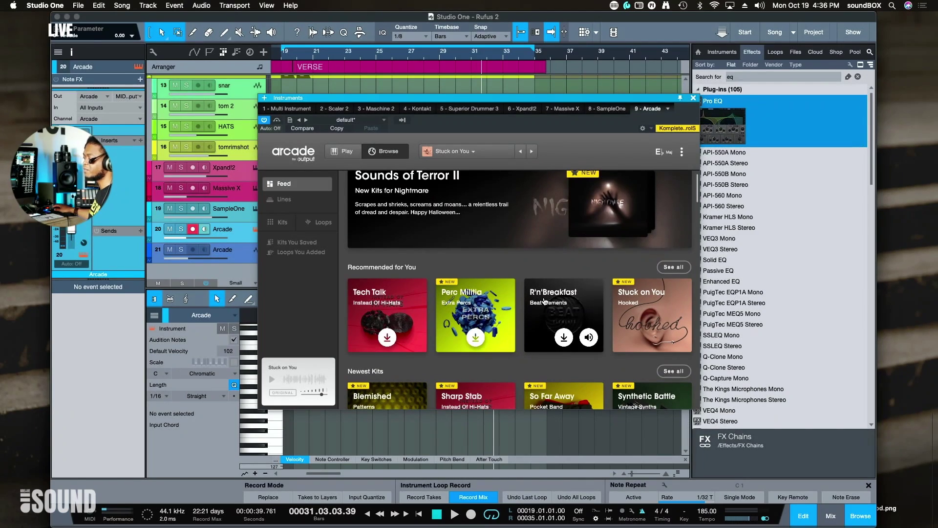
pyautogui.click(589, 337)
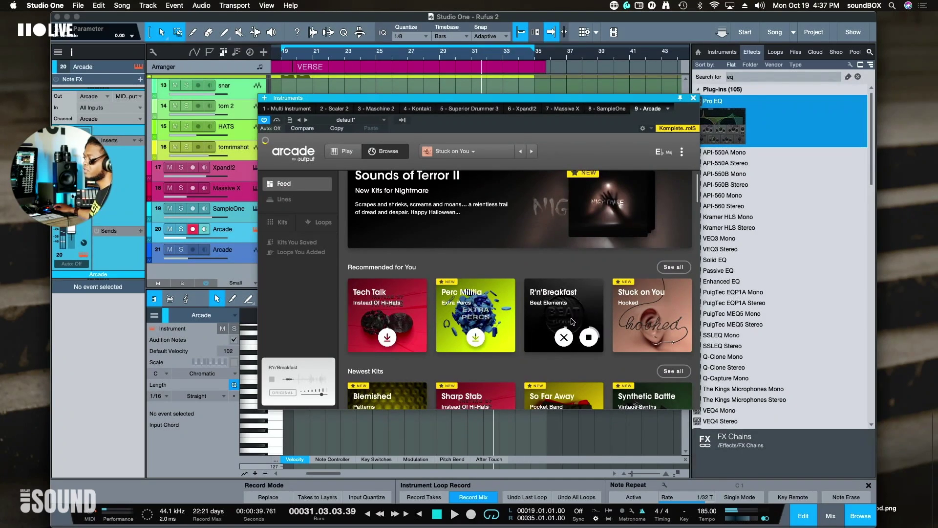
pyautogui.click(564, 337)
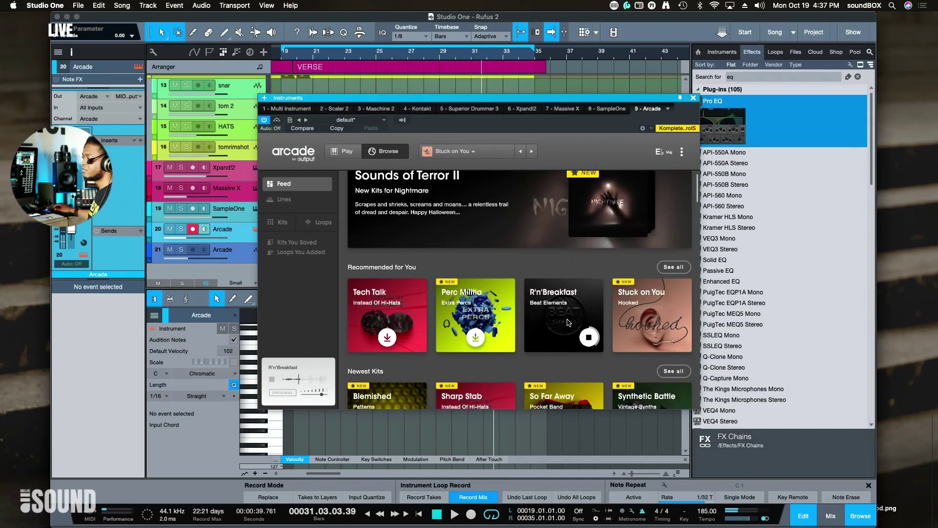
pyautogui.click(568, 322)
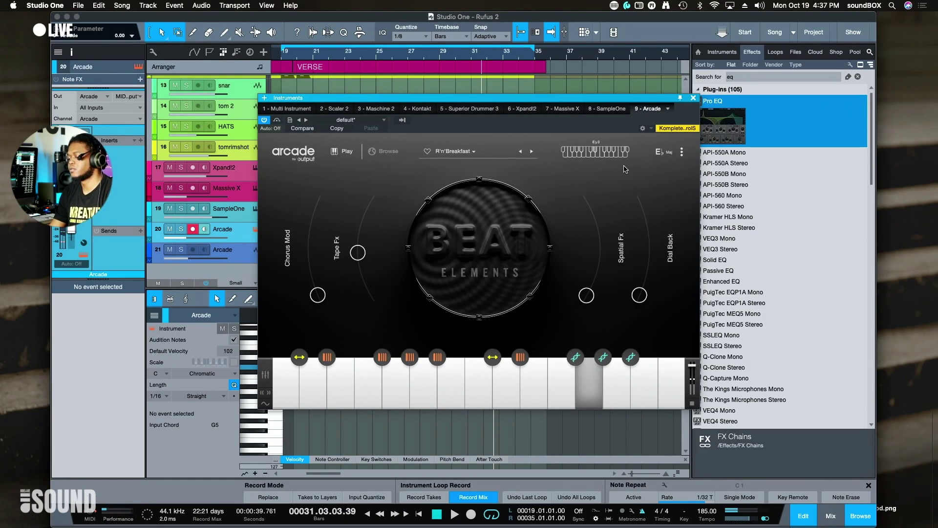
# Audition the R'n'Breakfast kit against the verse playback and adjust the Arcade instrument track's volume
pyautogui.press('space')
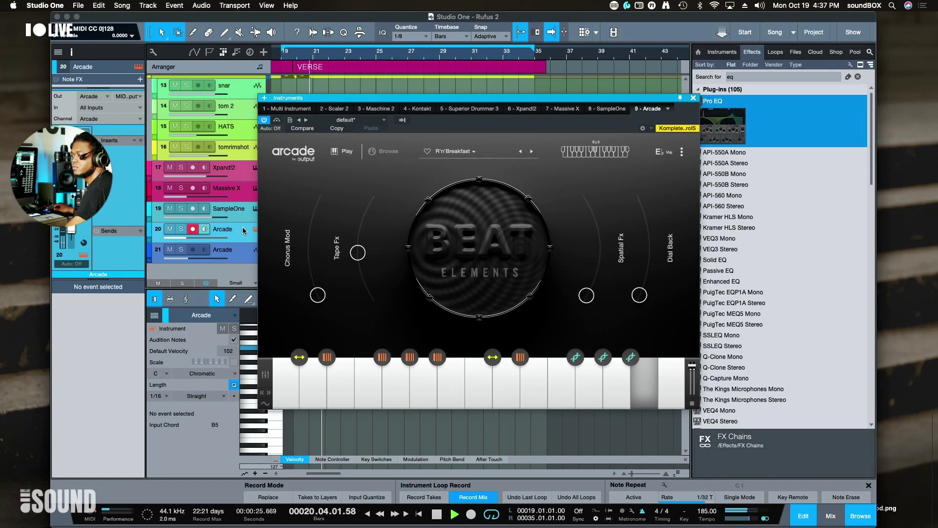
pyautogui.moveTo(330, 98); pyautogui.dragTo(414, 97)
pyautogui.moveTo(180, 238); pyautogui.dragTo(181, 229)
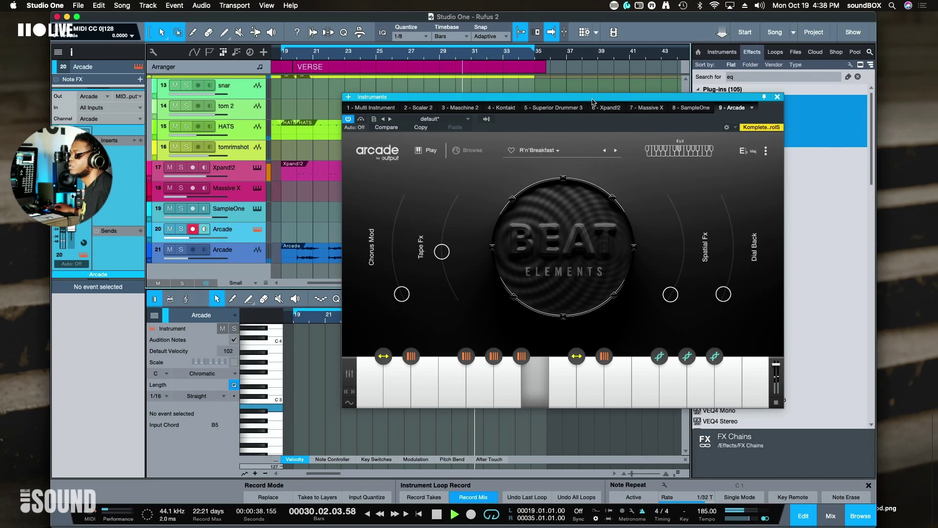
pyautogui.moveTo(598, 96); pyautogui.dragTo(653, 73)
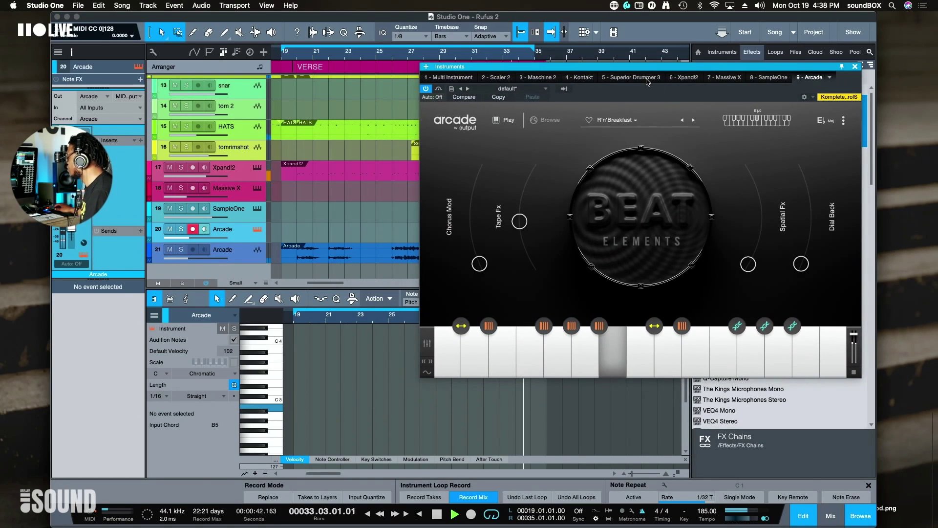
pyautogui.press('space')
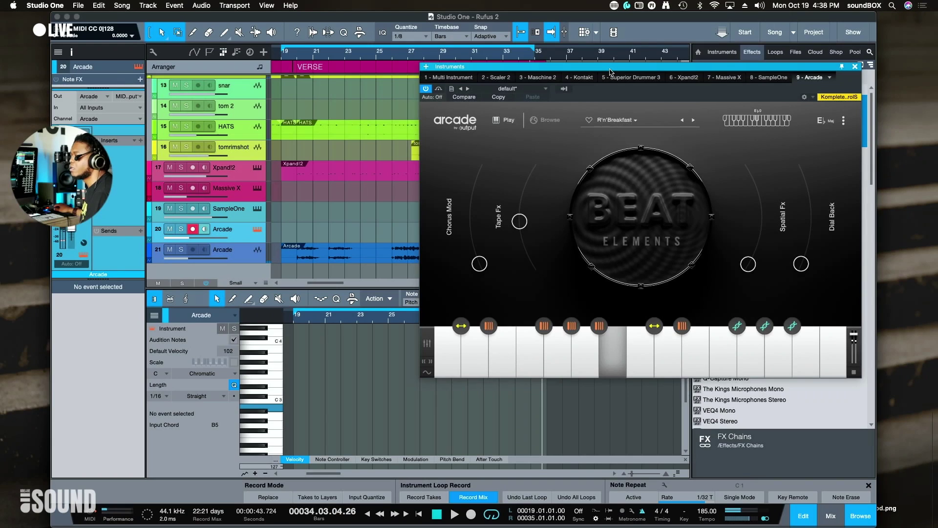
# Record a sustained R'n'Breakfast note on the Arcade instrument track from the start of the verse until about bar 28
pyautogui.moveTo(612, 68); pyautogui.dragTo(783, 67)
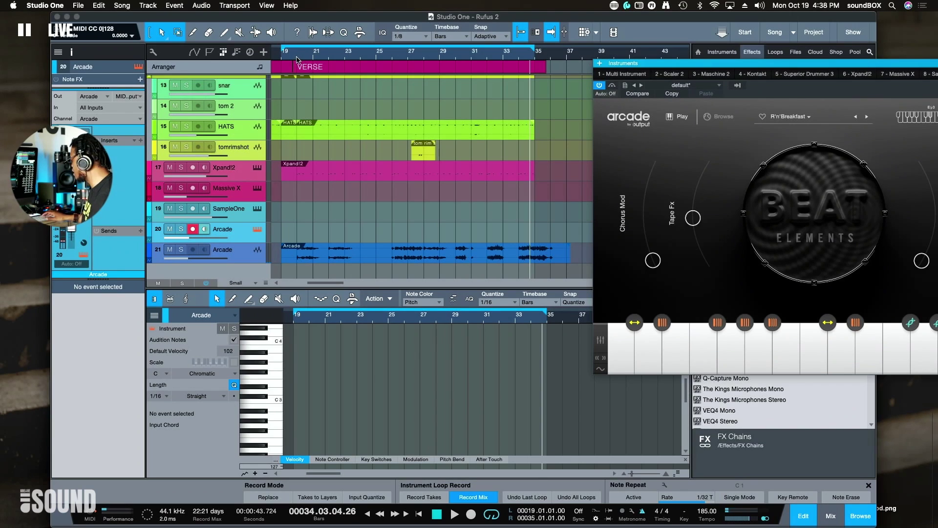
pyautogui.press('space')
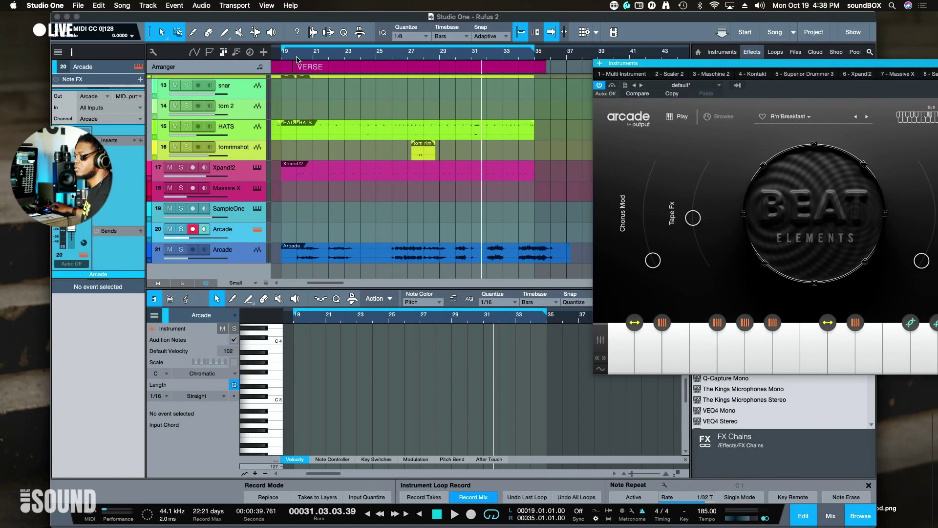
pyautogui.click(279, 60)
pyautogui.press('KP_Multiply')
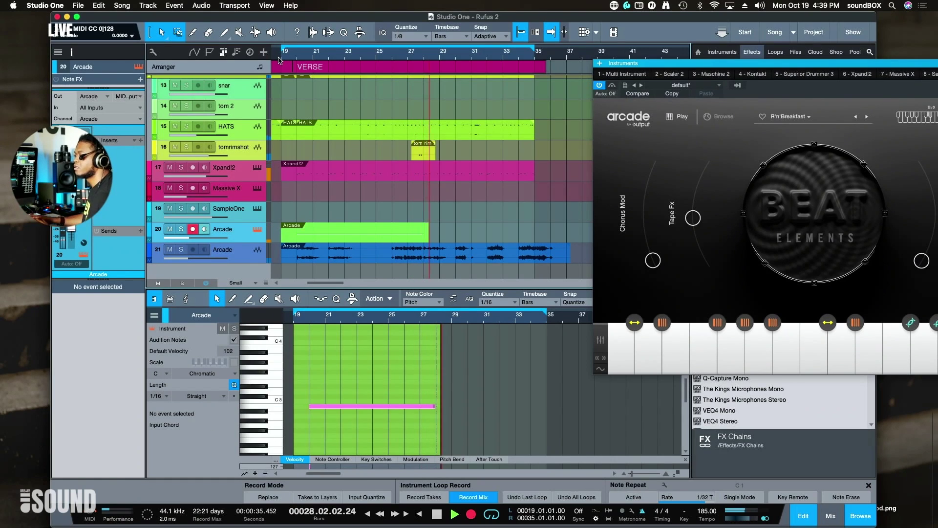
pyautogui.press('space')
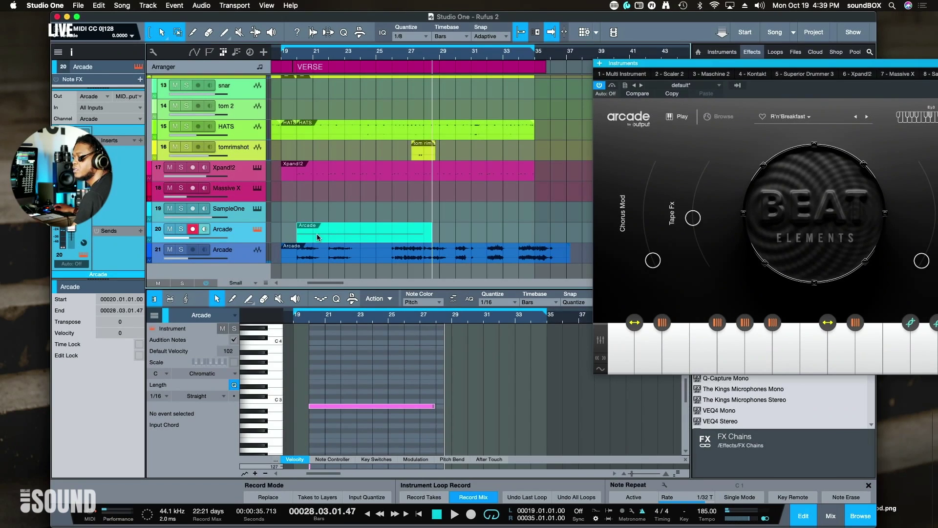
# Rename the Arcade instrument track as "hat filtered"
pyautogui.doubleClick(219, 230)
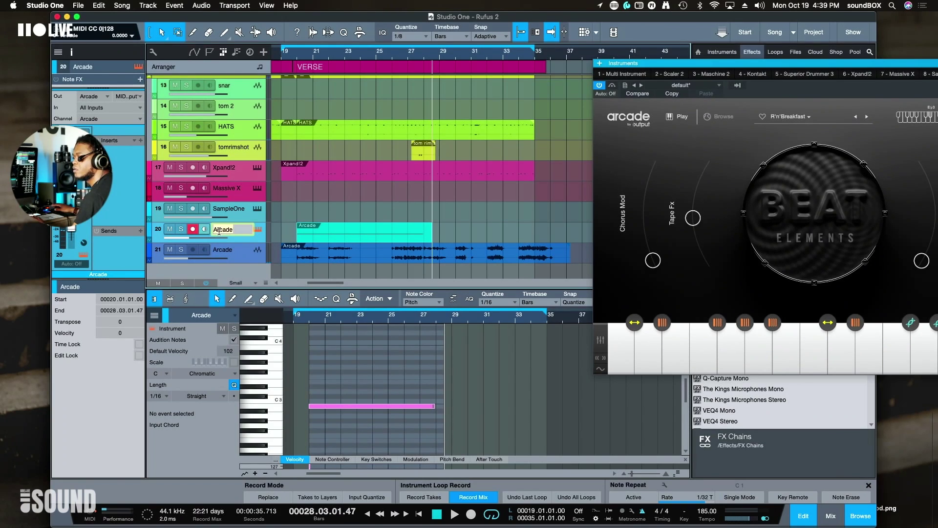
pyautogui.write('hat')
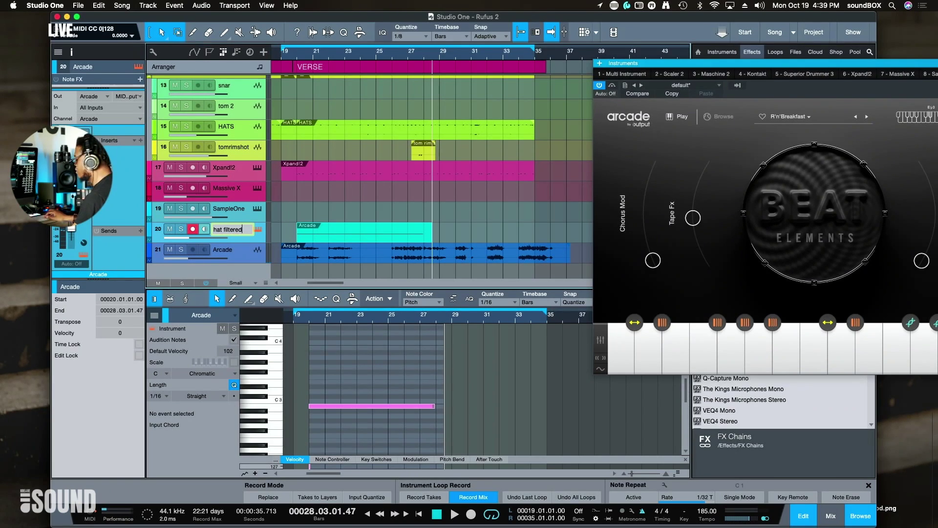
pyautogui.write(' filtered')
pyautogui.press('Return')
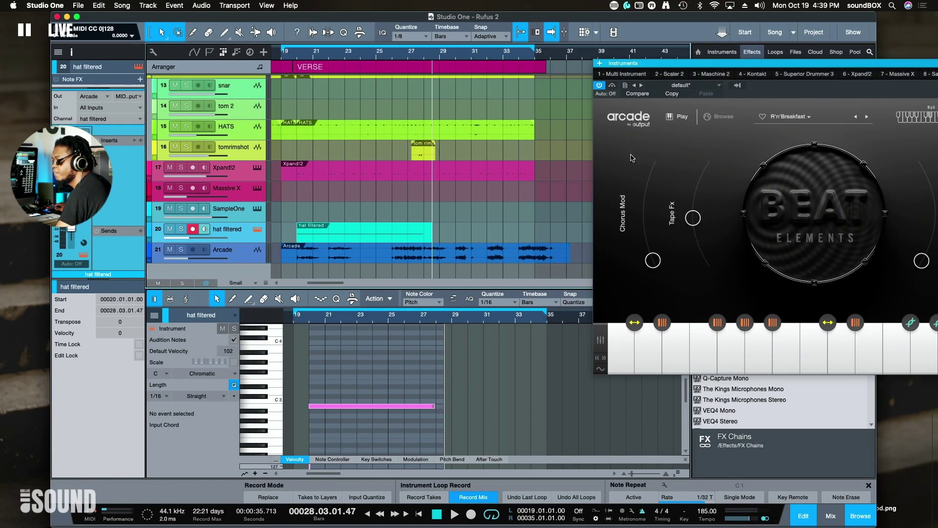
# Move the Arcade window clear of the arrangement, solo the hat filtered track and play it from about bar 19
pyautogui.moveTo(725, 66); pyautogui.dragTo(487, 46)
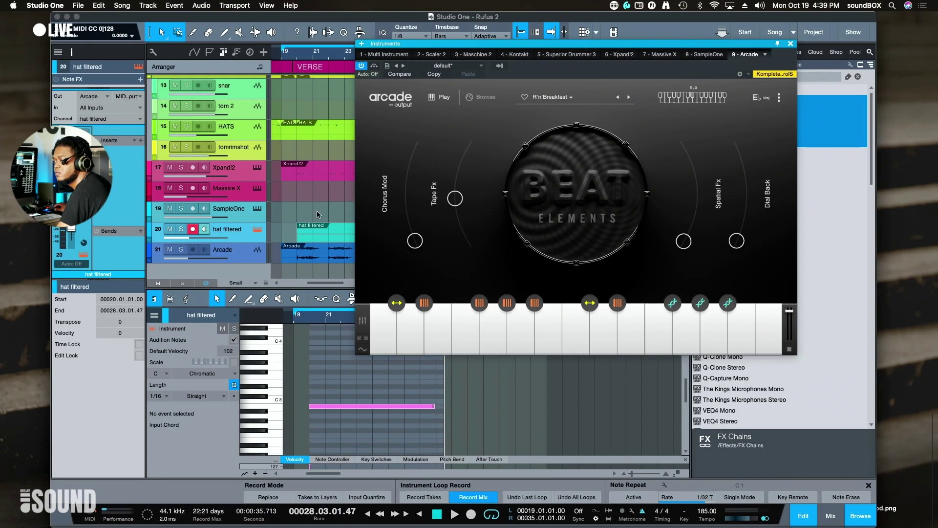
pyautogui.press('space')
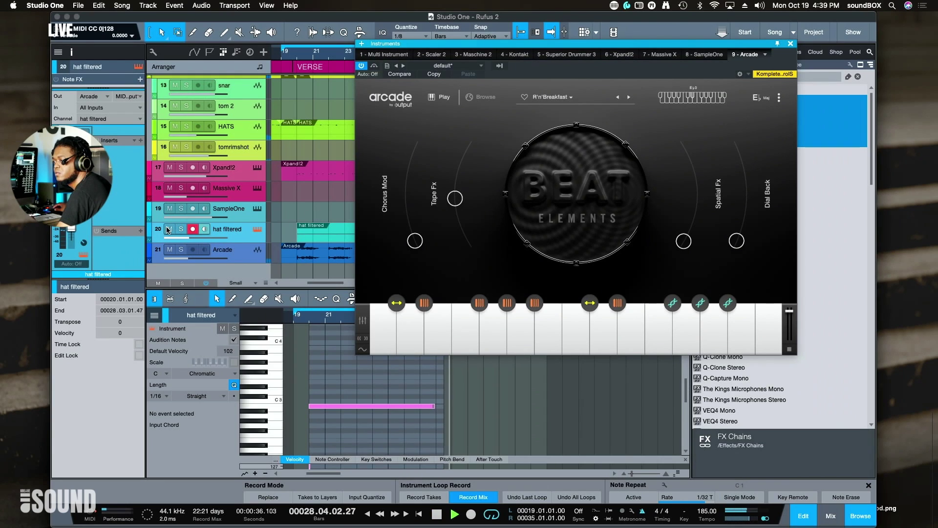
pyautogui.click(407, 40)
pyautogui.click(587, 49)
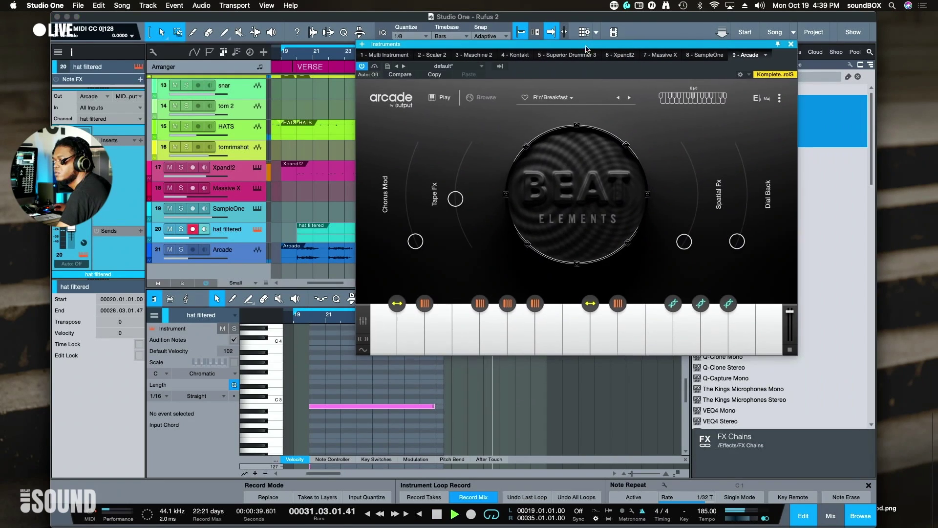
pyautogui.moveTo(586, 49); pyautogui.dragTo(703, 96)
pyautogui.press('space')
pyautogui.click(291, 57)
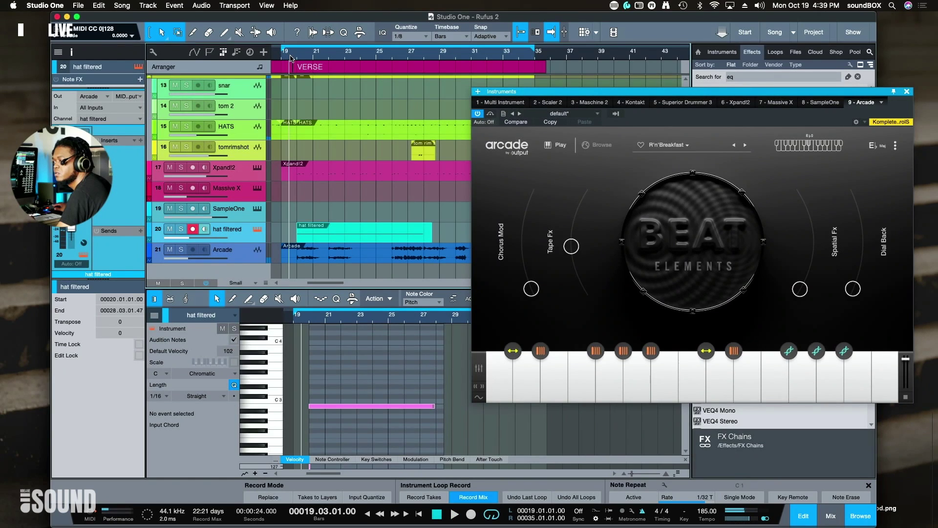
pyautogui.click(181, 229)
pyautogui.press('space')
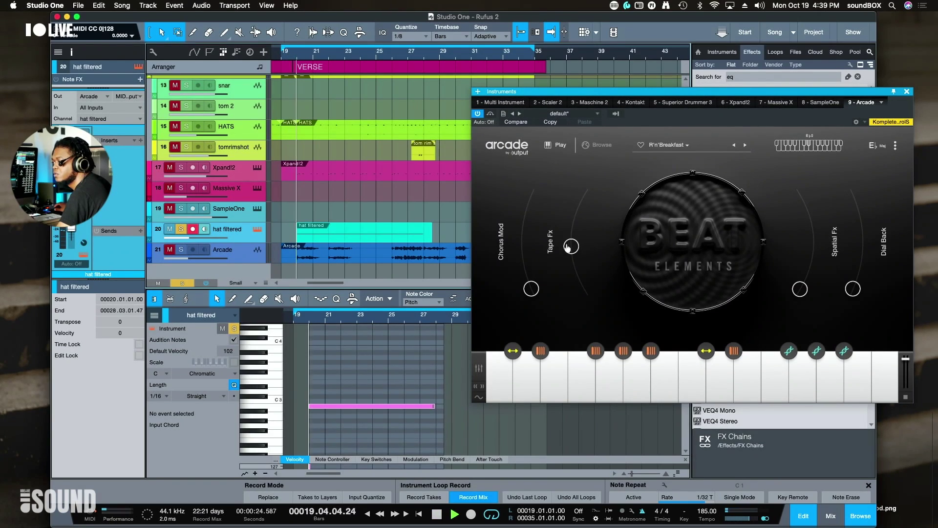
# Raise Arcade's Tape Fx near maximum, Spatial Fx slightly and Dial Back to about 0.61, and replay the soloed part
pyautogui.moveTo(570, 245); pyautogui.dragTo(583, 198)
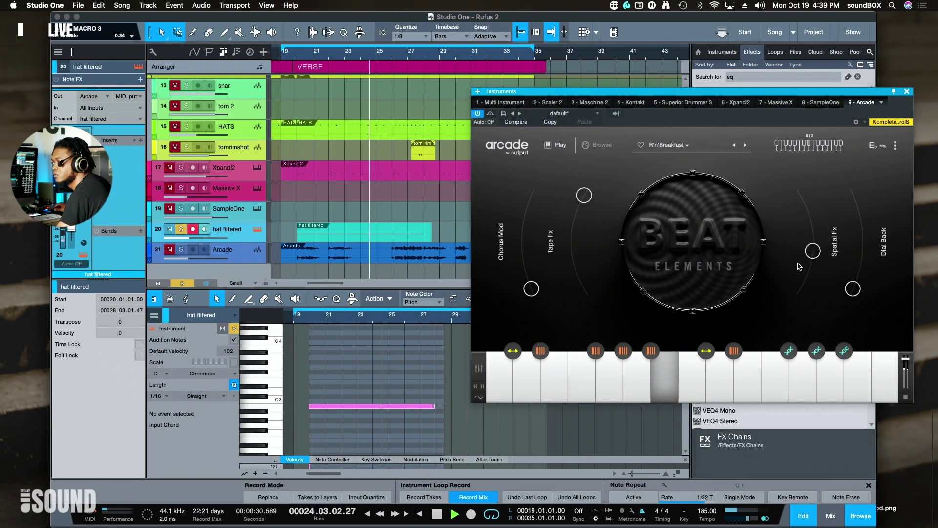
pyautogui.moveTo(791, 294); pyautogui.dragTo(837, 236)
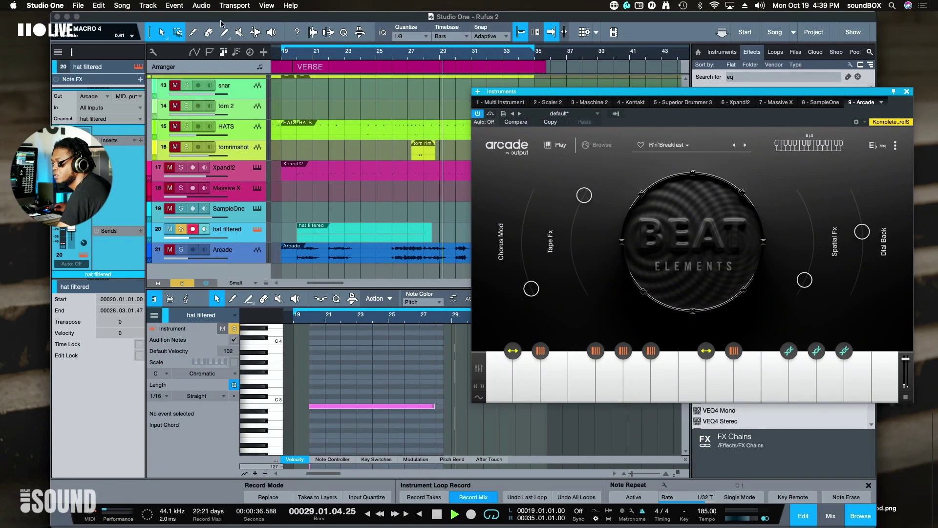
pyautogui.click(289, 56)
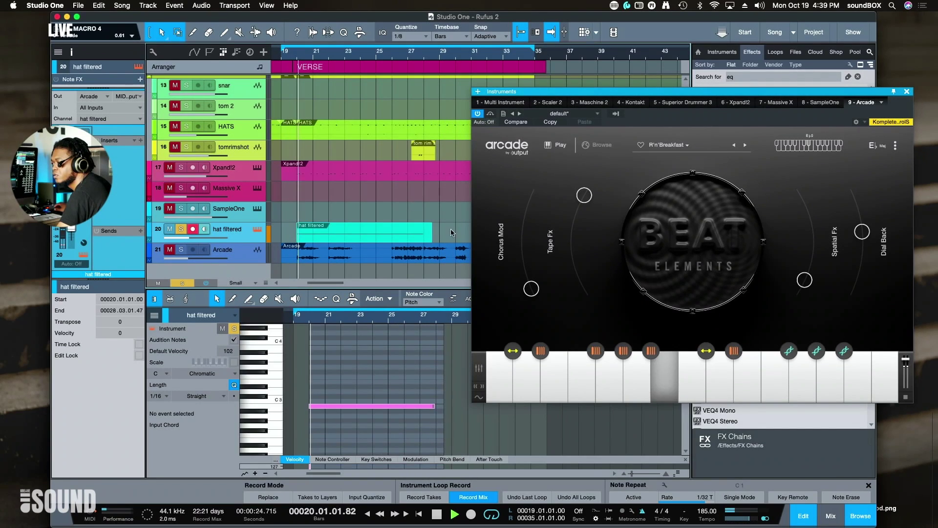
# Unsolo the hat filtered track, replay from about bar 19 and return Arcade's Chorus Mod, Tape Fx and Dial Back to zero
pyautogui.moveTo(531, 288); pyautogui.dragTo(487, 245)
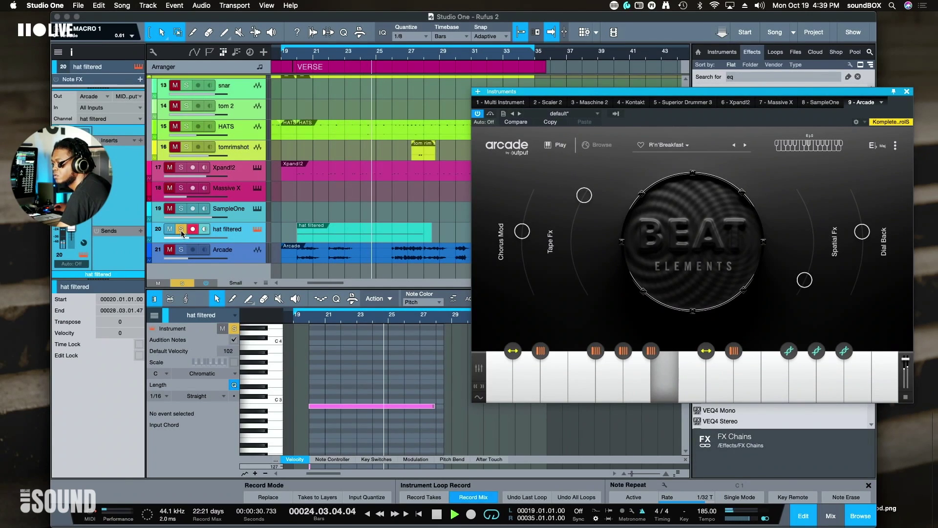
pyautogui.press('s')
pyautogui.moveTo(584, 195); pyautogui.dragTo(592, 296)
pyautogui.click(290, 51)
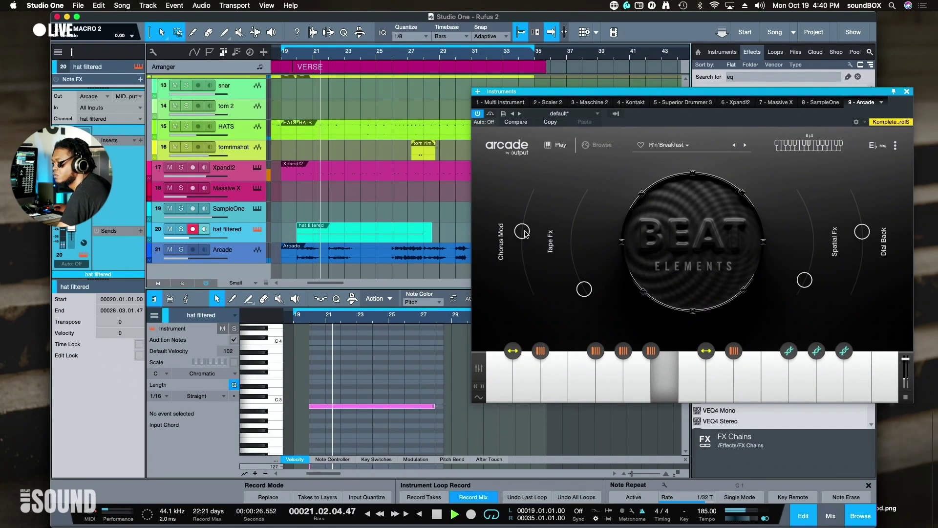
pyautogui.moveTo(522, 231); pyautogui.dragTo(541, 360)
pyautogui.moveTo(862, 232); pyautogui.dragTo(873, 325)
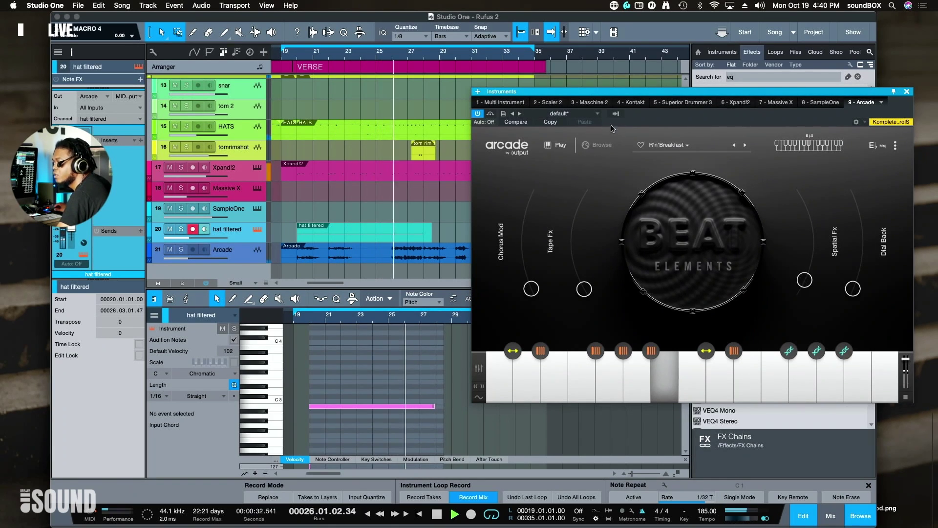
pyautogui.press('space')
# Bounce the hat filtered instrument part to a new audio track
pyautogui.click(341, 204)
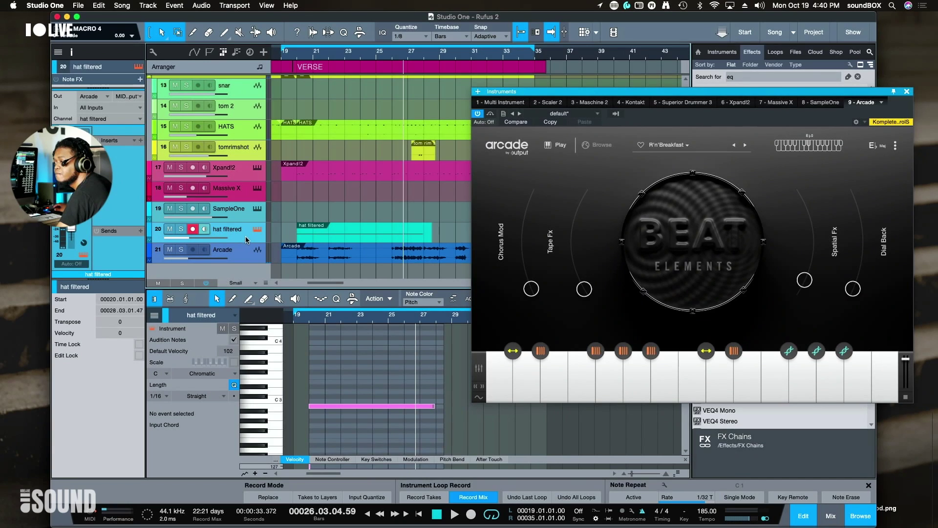
pyautogui.click(322, 238)
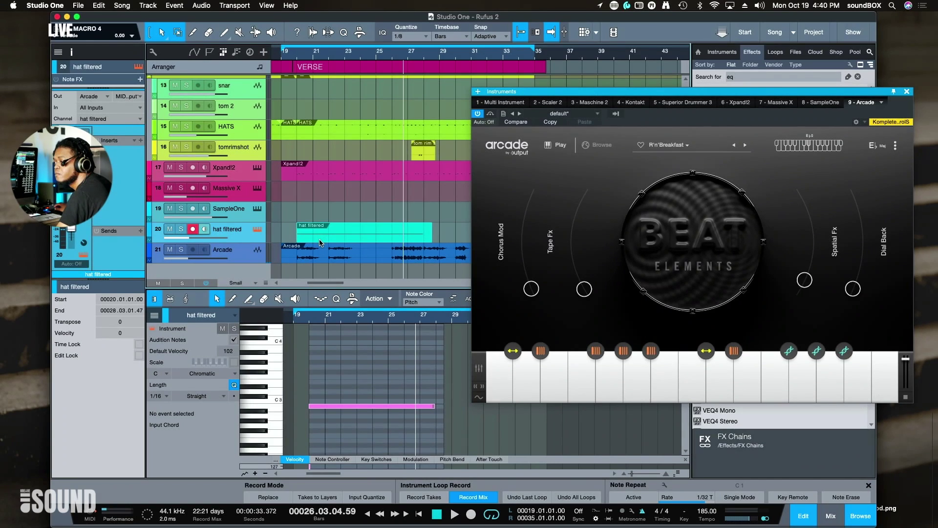
pyautogui.hotkey('ctrl', 'b')
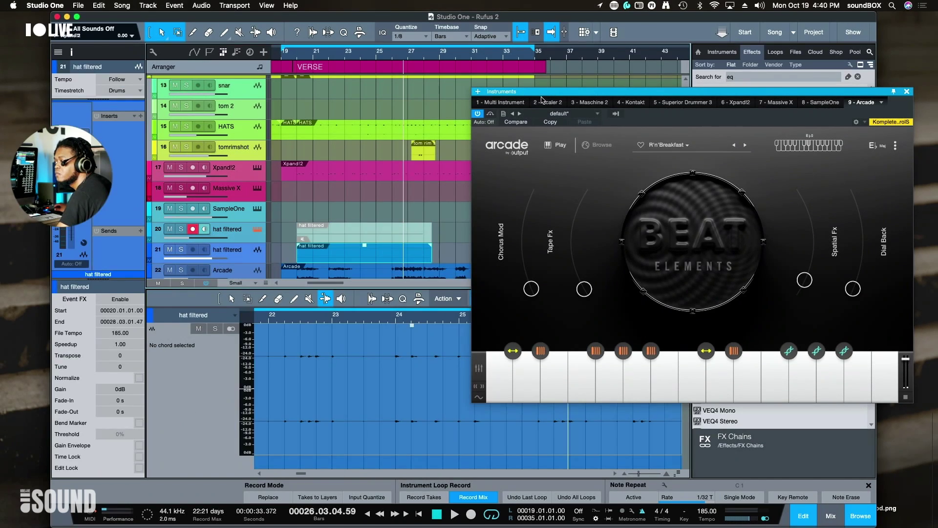
# Normalize the bounced hat filtered clip and lower its track volume to -11.6 dB
pyautogui.scroll(-1, 403, 220)
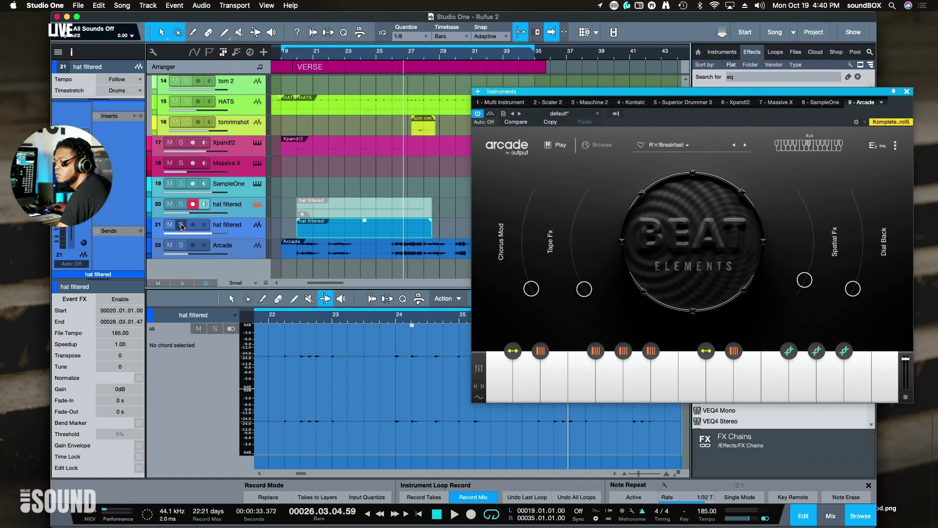
pyautogui.click(139, 378)
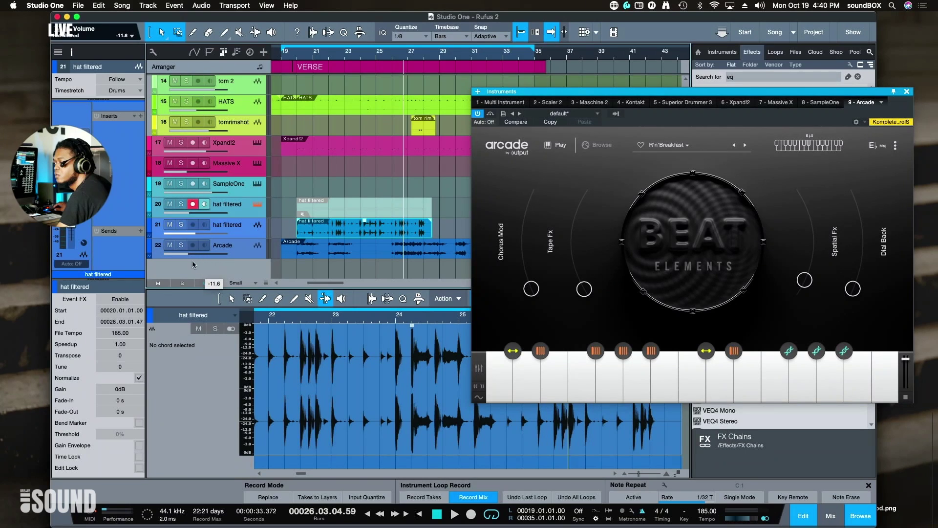
# Play the verse from about bar 19 with the bounced hats and close the Arcade window covering the arrangement
pyautogui.press('space')
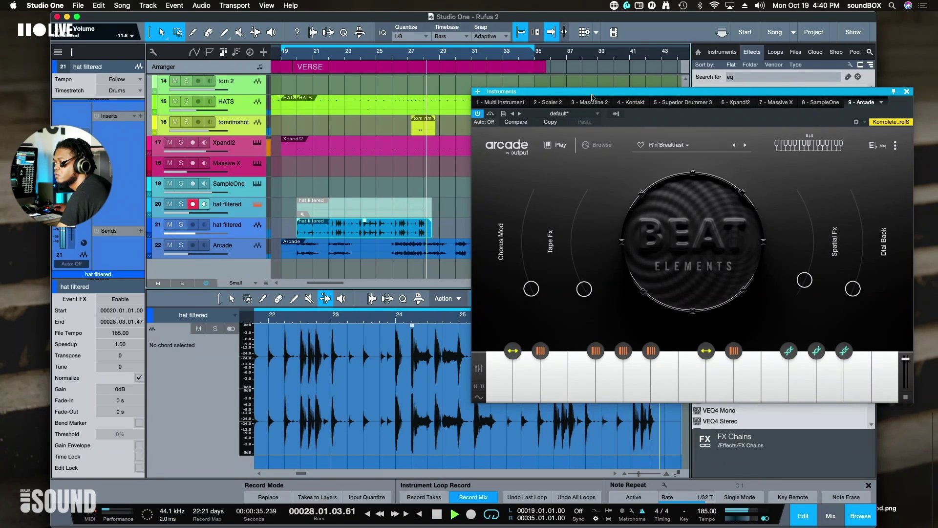
pyautogui.moveTo(592, 97); pyautogui.dragTo(625, 259)
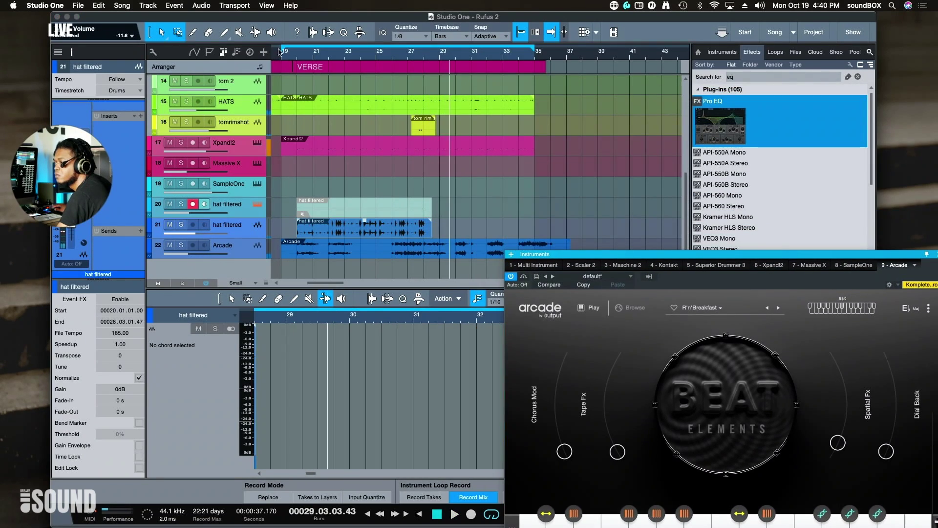
pyautogui.doubleClick(279, 52)
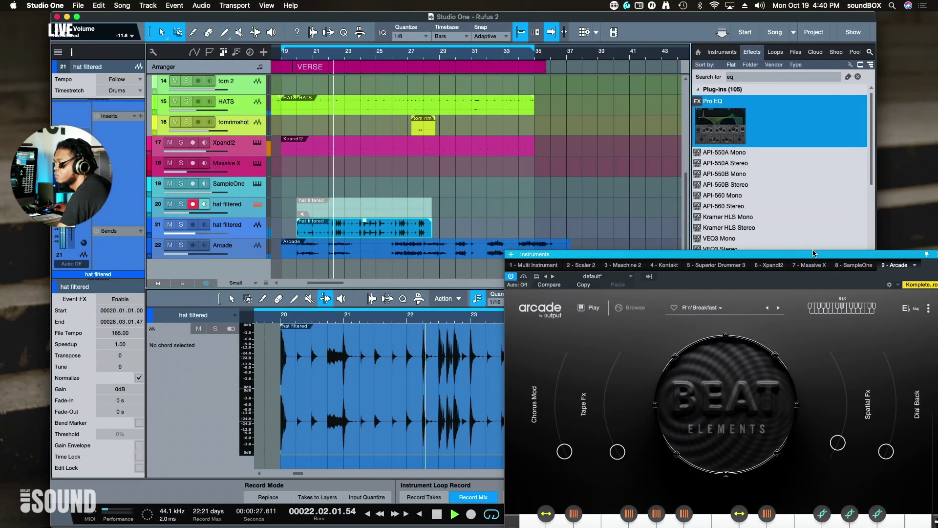
pyautogui.moveTo(814, 253); pyautogui.dragTo(699, 321)
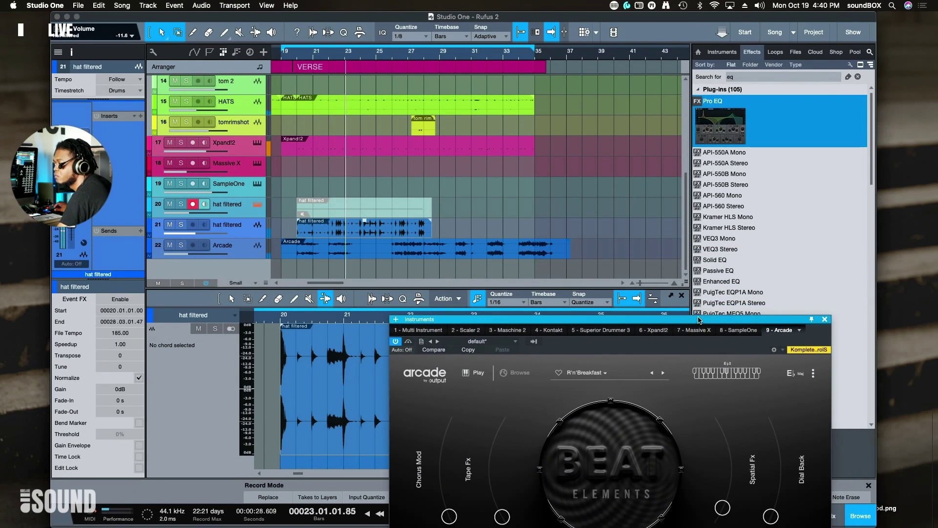
pyautogui.click(825, 320)
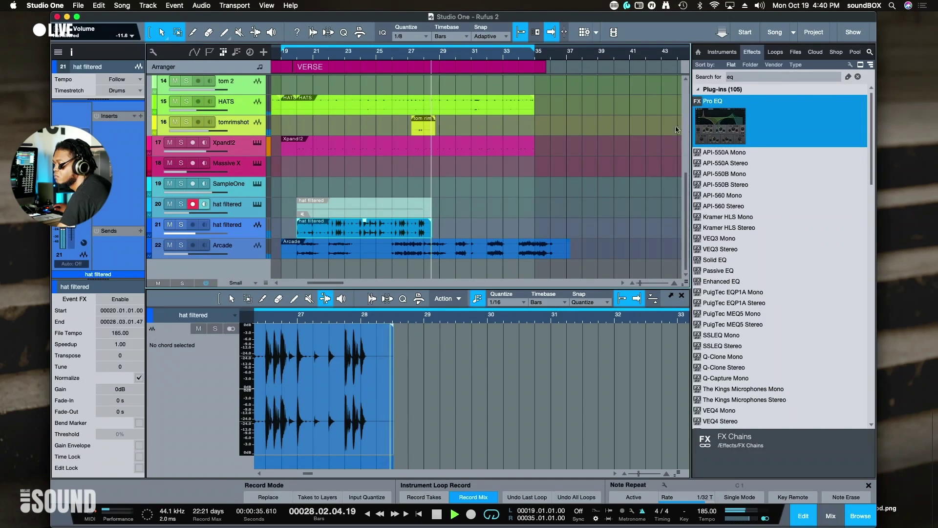
pyautogui.press('space')
pyautogui.click(295, 57)
pyautogui.press('space')
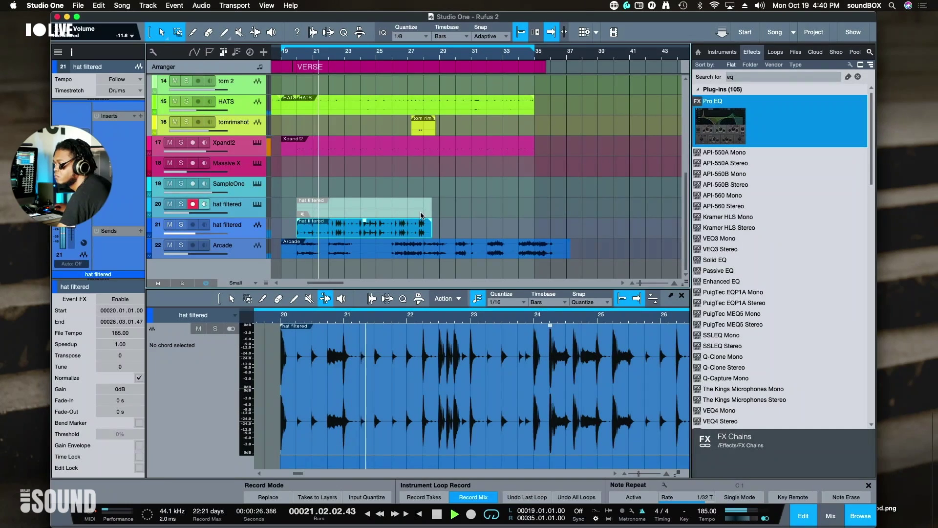
# Search the effects for "red" and insert RedlightDist on the hat filtered audio track
pyautogui.click(753, 78)
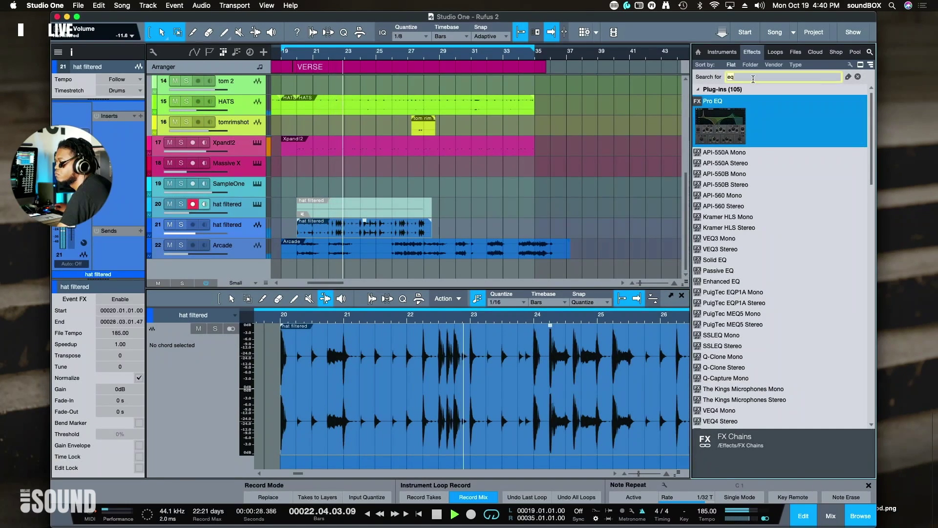
pyautogui.write('red')
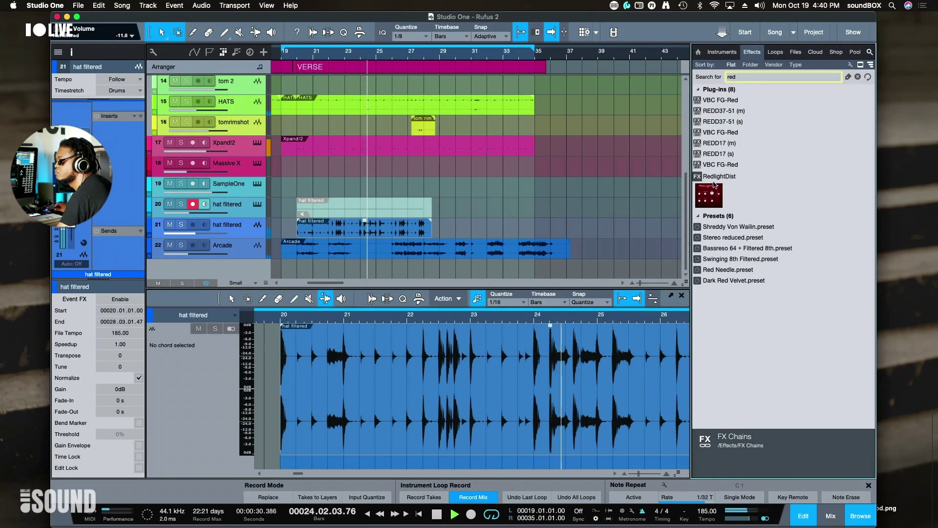
pyautogui.press('Down')
pyautogui.moveTo(719, 176); pyautogui.dragTo(479, 219)
# Load the Old Radio preset in RedlightDist
pyautogui.click(489, 74)
pyautogui.press('Down')
pyautogui.press('Down')
pyautogui.press('Down')
pyautogui.press('Down')
pyautogui.press('Down')
pyautogui.press('Down')
pyautogui.press('Down')
pyautogui.press('Up')
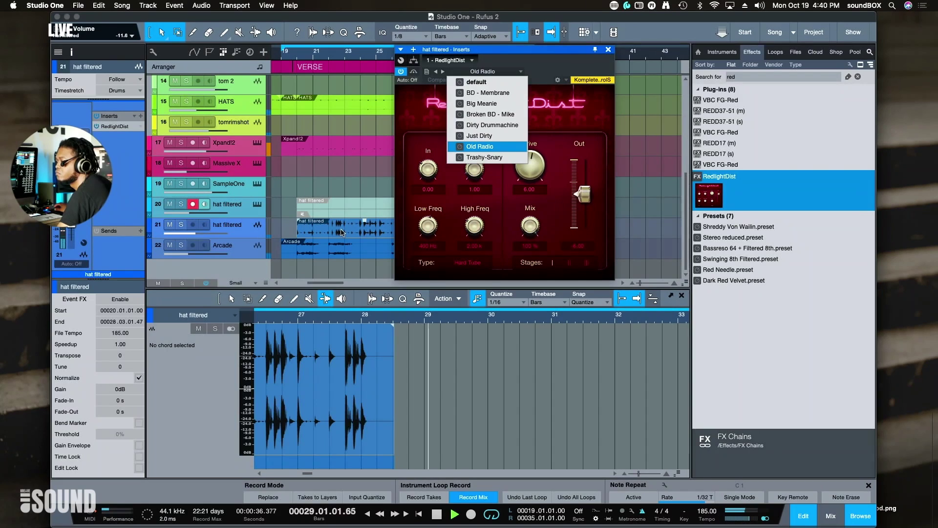
pyautogui.press('Return')
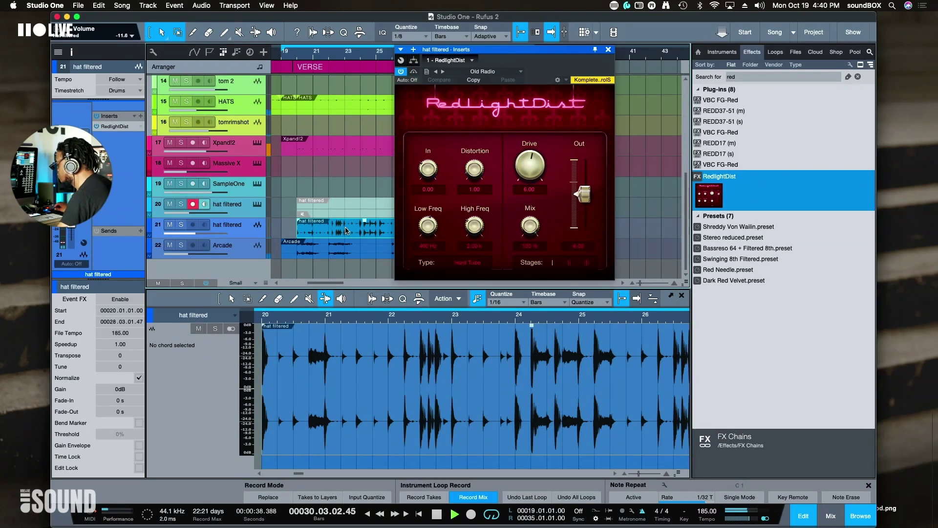
# Clear the RedlightDist window from the arrangement, duplicate the hat filtered audio clip and move the copy to start at bar 28
pyautogui.moveTo(486, 59); pyautogui.dragTo(530, 343)
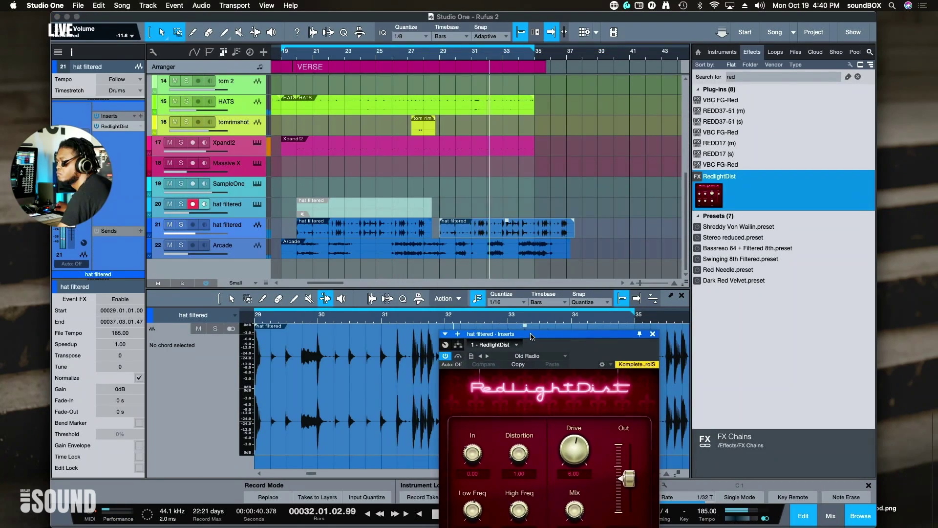
pyautogui.moveTo(462, 232); pyautogui.dragTo(460, 232)
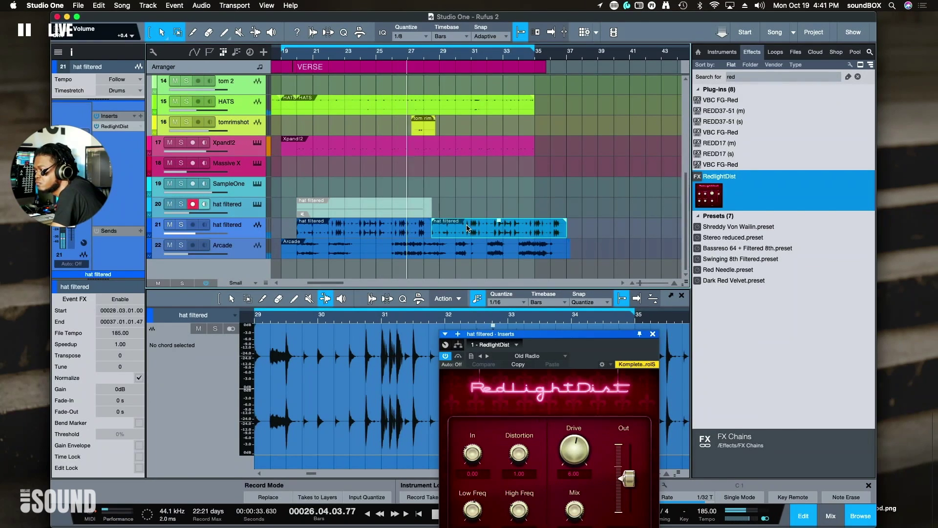
pyautogui.moveTo(466, 227); pyautogui.dragTo(458, 228)
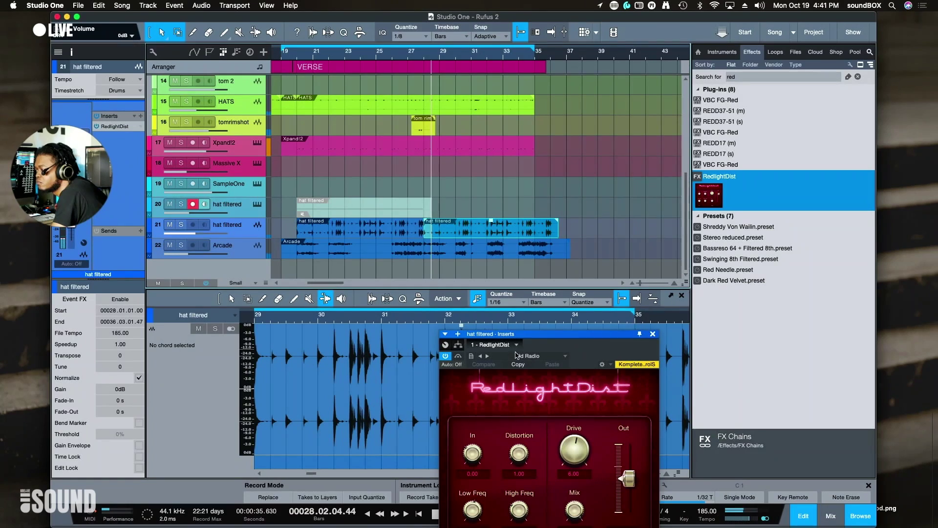
# Set RedlightDist's Low Freq to about 1.14 kHz, High Freq to about 3.64 kHz and Drive to 6.99, and close its window
pyautogui.moveTo(519, 337); pyautogui.dragTo(516, 132)
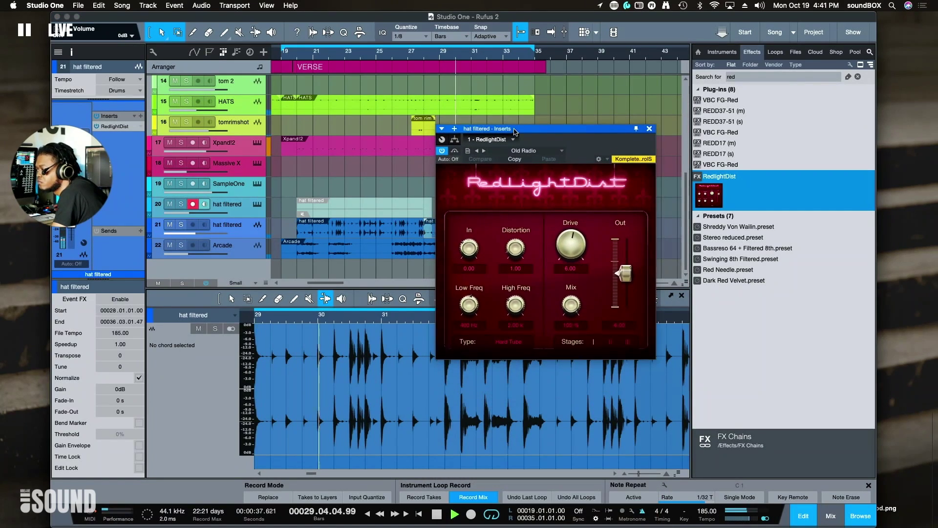
pyautogui.moveTo(515, 305); pyautogui.dragTo(520, 273)
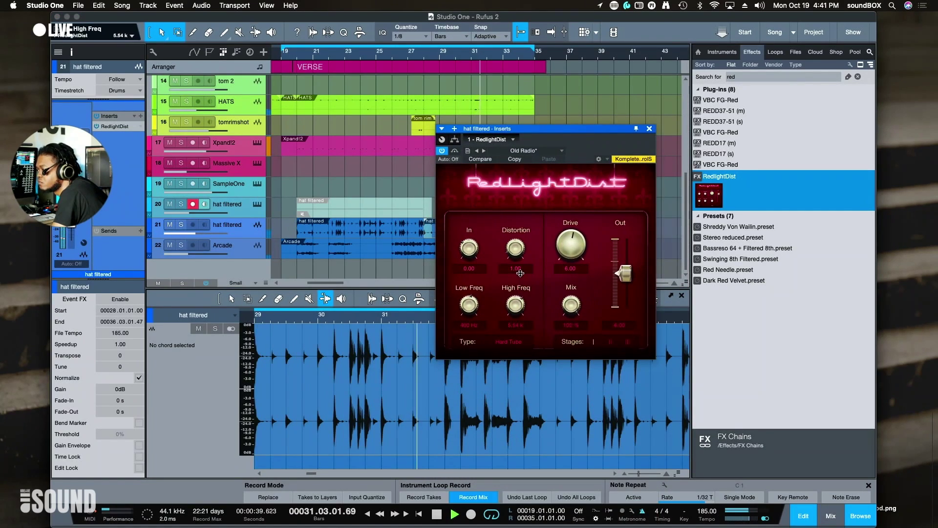
pyautogui.moveTo(470, 304); pyautogui.dragTo(510, 324)
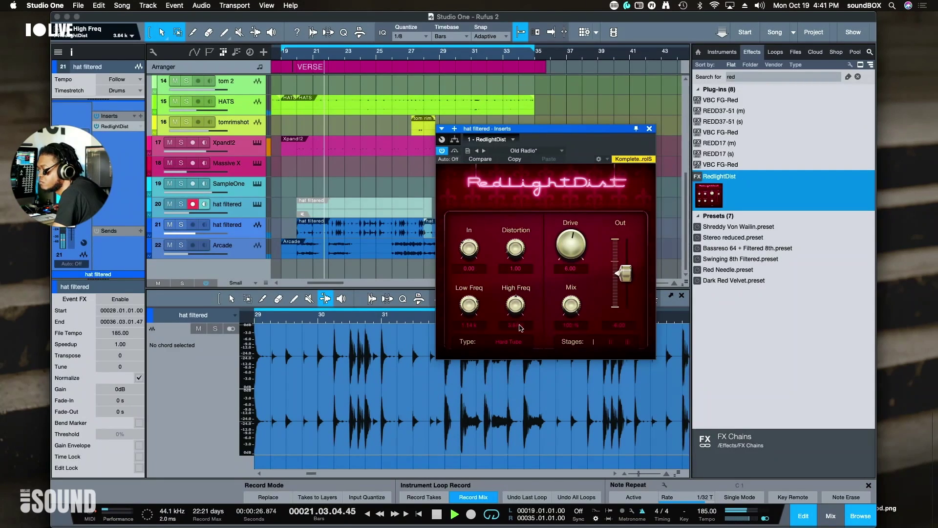
pyautogui.moveTo(560, 236)
pyautogui.mouseDown()
pyautogui.moveTo(564, 259)
pyautogui.moveTo(564, 233)
pyautogui.mouseUp()
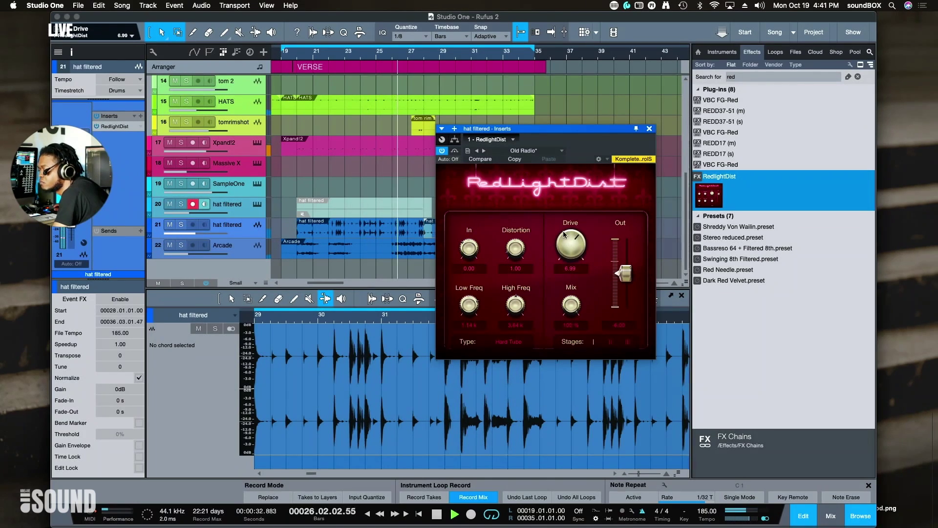
pyautogui.click(649, 129)
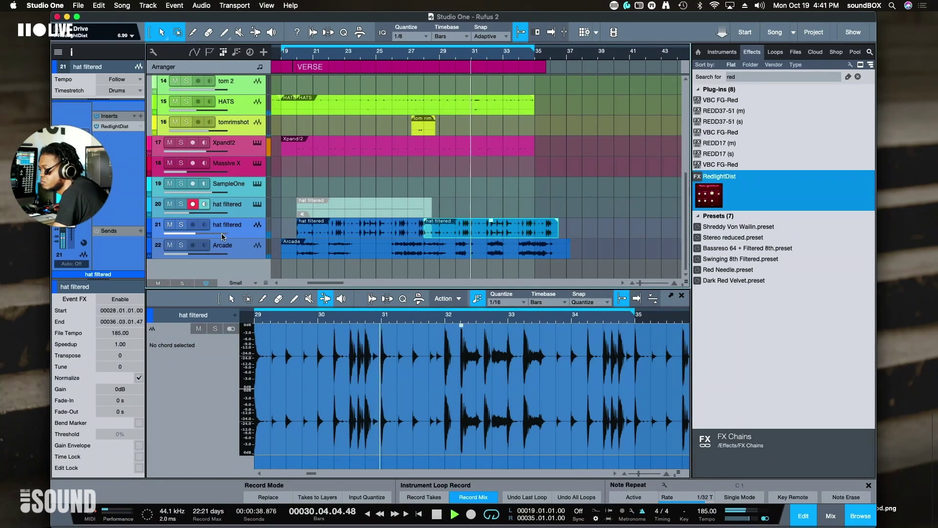
# Lower the hat filtered audio track's volume to -23.4 dB and deselect the clip
pyautogui.moveTo(202, 234); pyautogui.dragTo(192, 252)
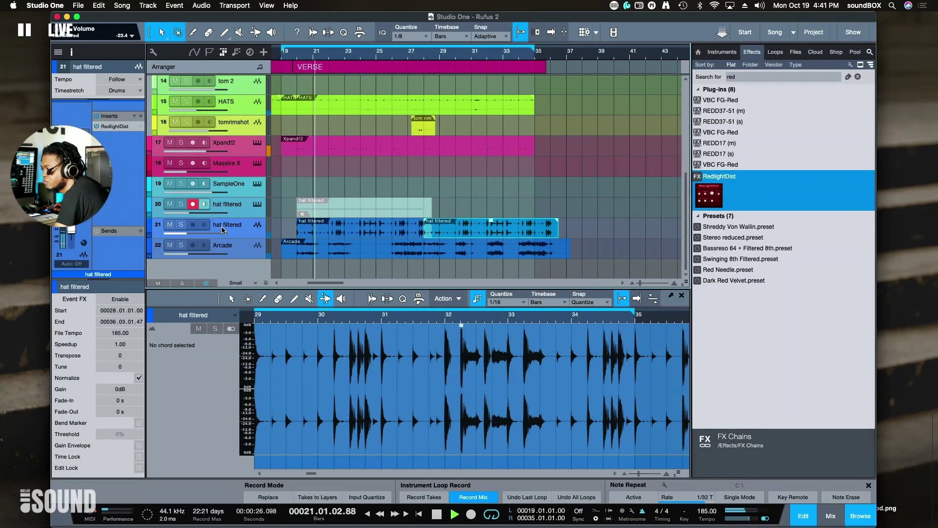
pyautogui.click(576, 223)
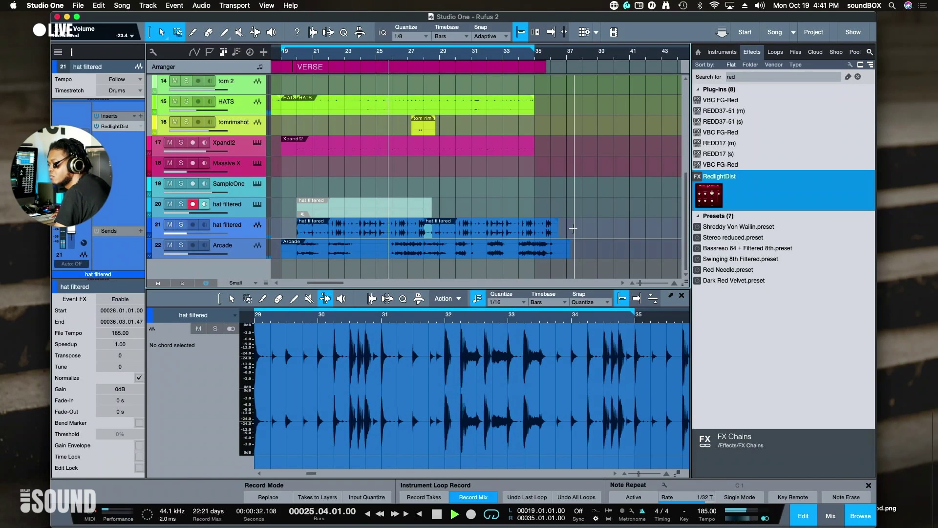
# Zoom in on the verse, examine the hat filtered clips during playback to about bar 32, and select the second clip
pyautogui.press('e')
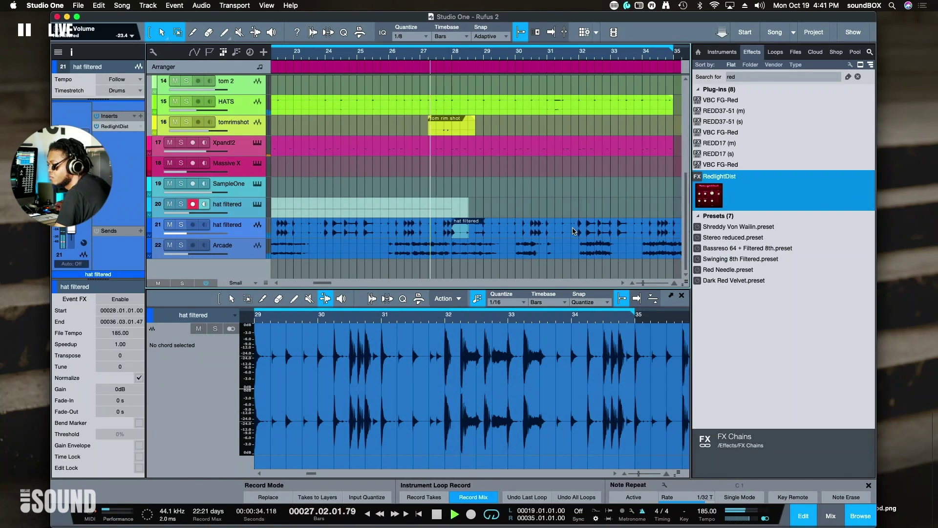
pyautogui.press('F5')
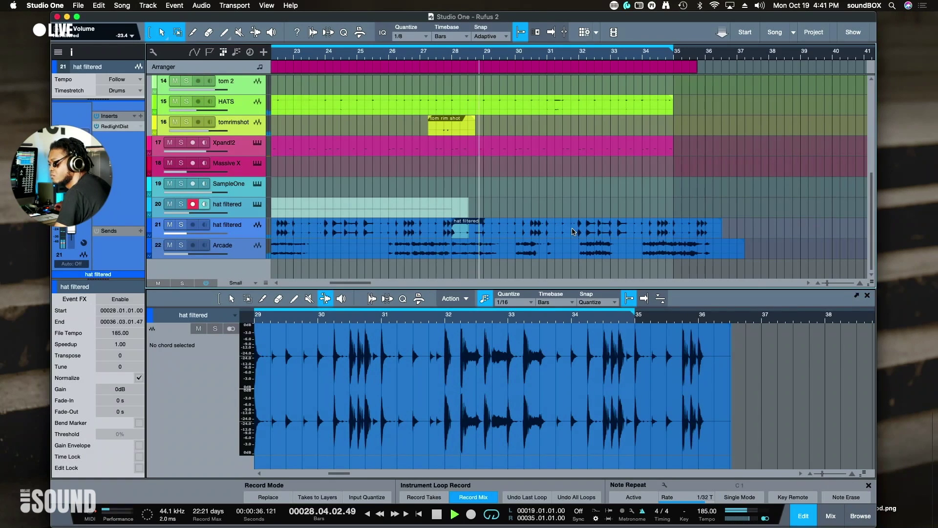
pyautogui.hscroll(-5, 568, 220)
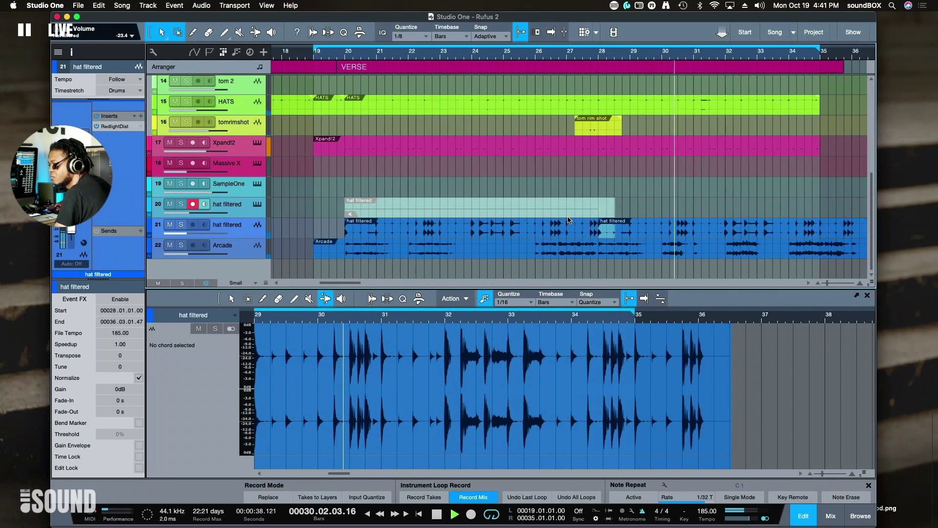
pyautogui.hscroll(2, 582, 217)
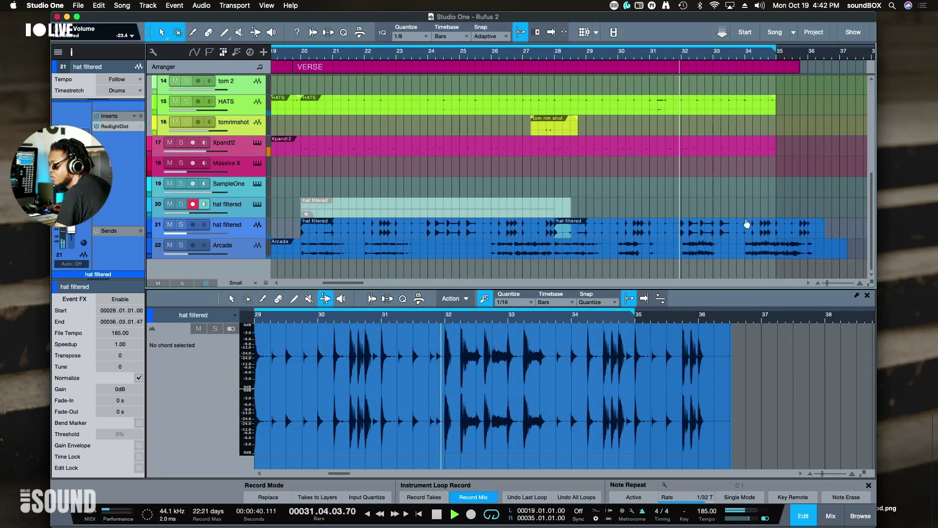
pyautogui.press('f')
pyautogui.press('space')
pyautogui.click(686, 232)
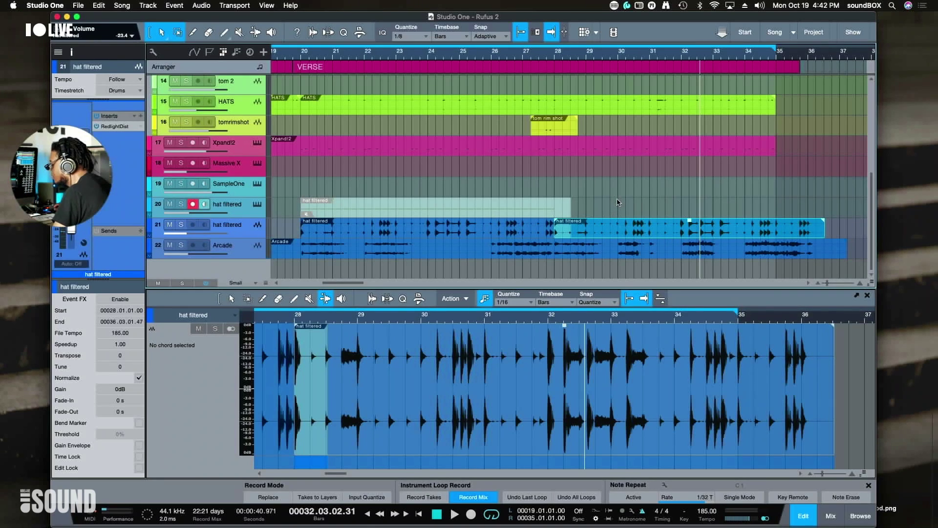
pyautogui.hscroll(5, 618, 202)
pyautogui.hscroll(-6, 621, 203)
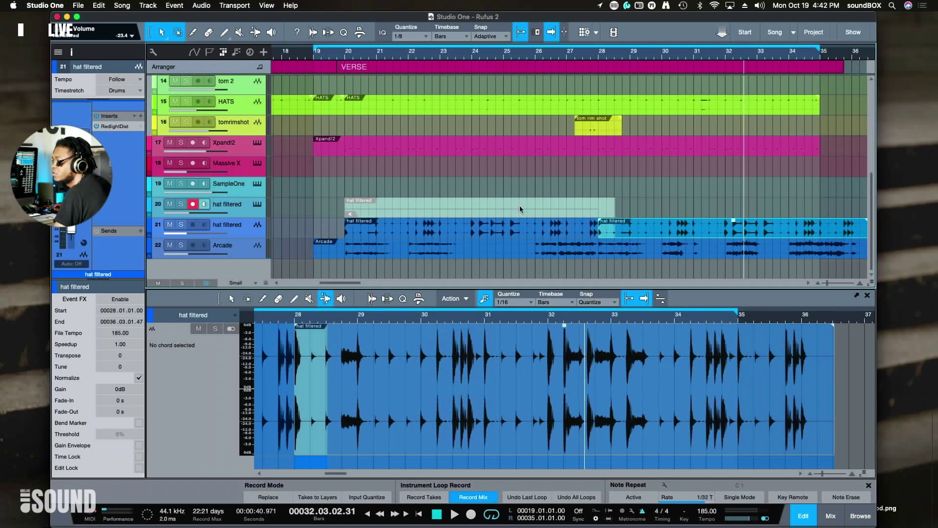
pyautogui.press('F5')
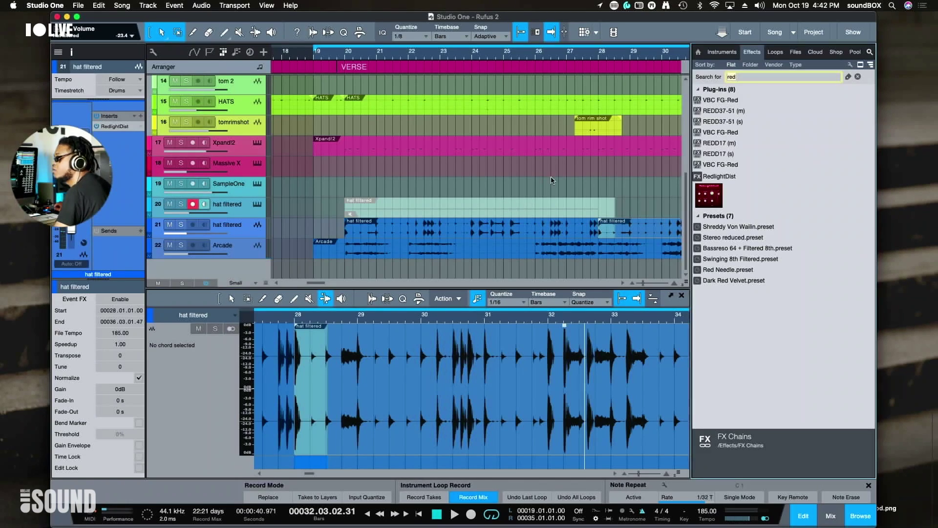
# Search the instruments for Drums presets and look through the drum kits and the loops library for a suitable sound
pyautogui.click(722, 52)
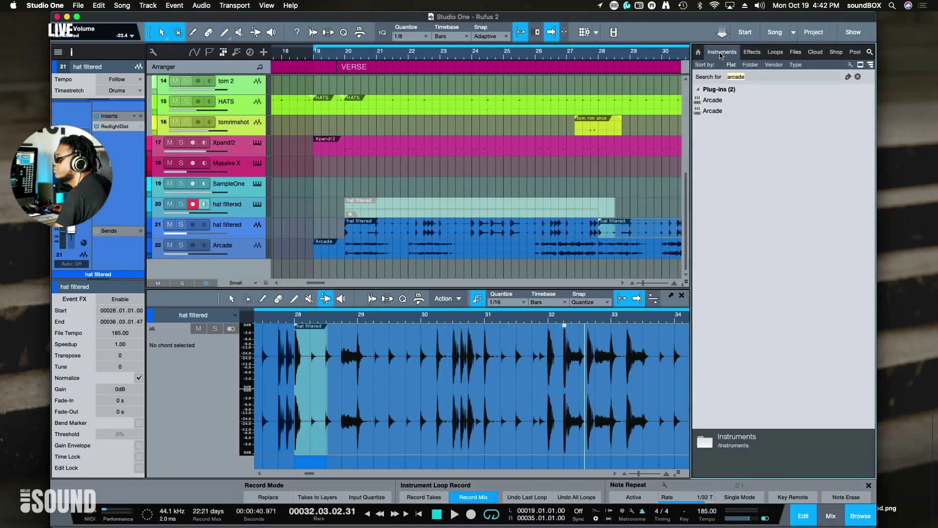
pyautogui.write('drum')
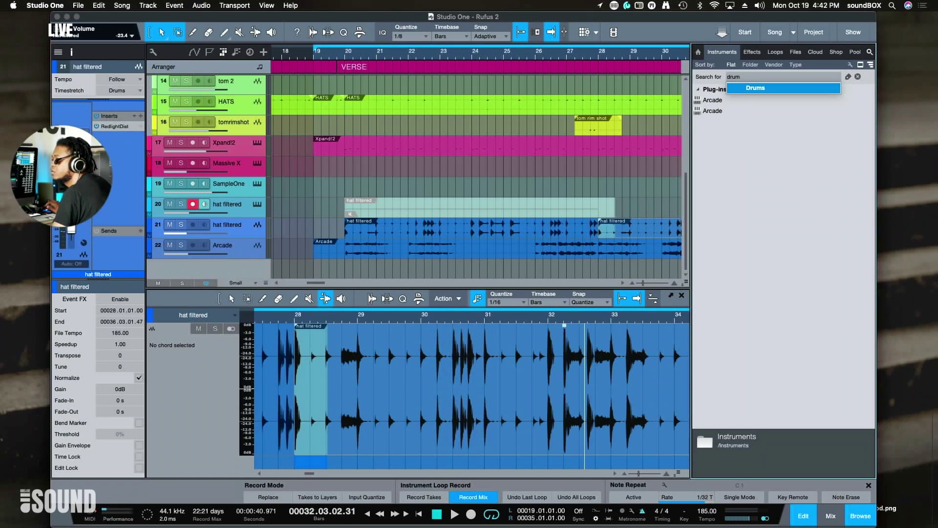
pyautogui.click(768, 90)
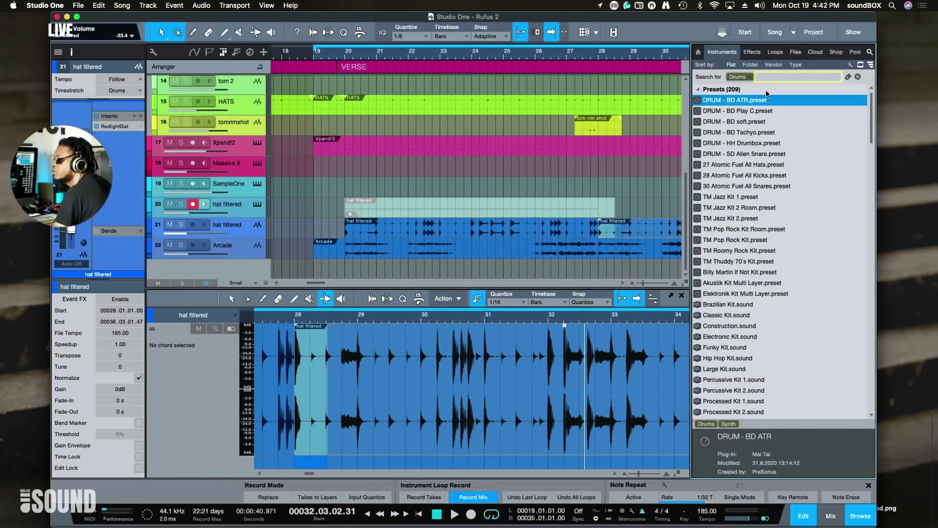
pyautogui.scroll(-20, 742, 219)
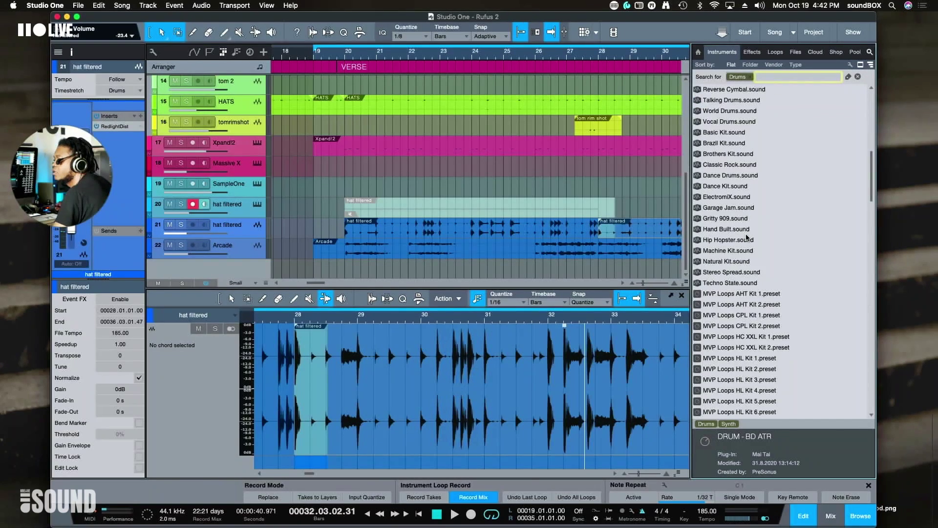
pyautogui.scroll(-10, 756, 199)
pyautogui.click(775, 52)
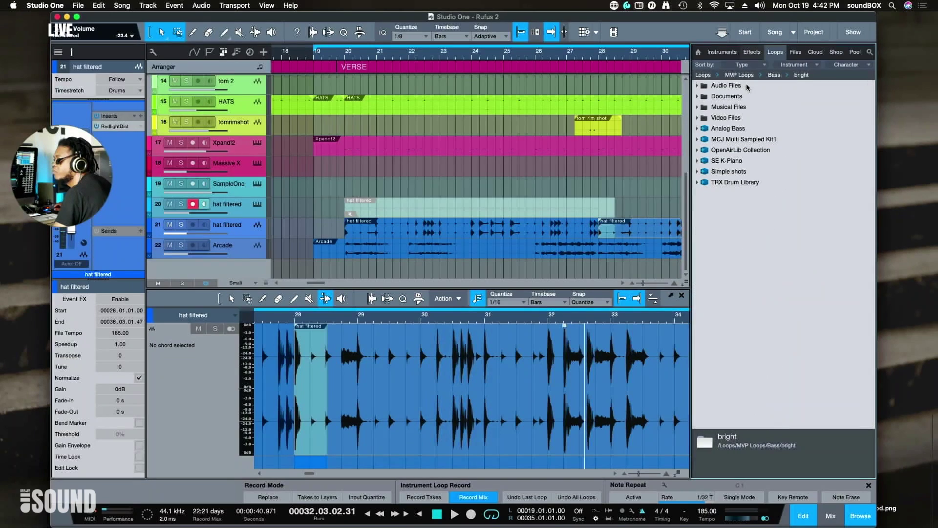
pyautogui.click(714, 53)
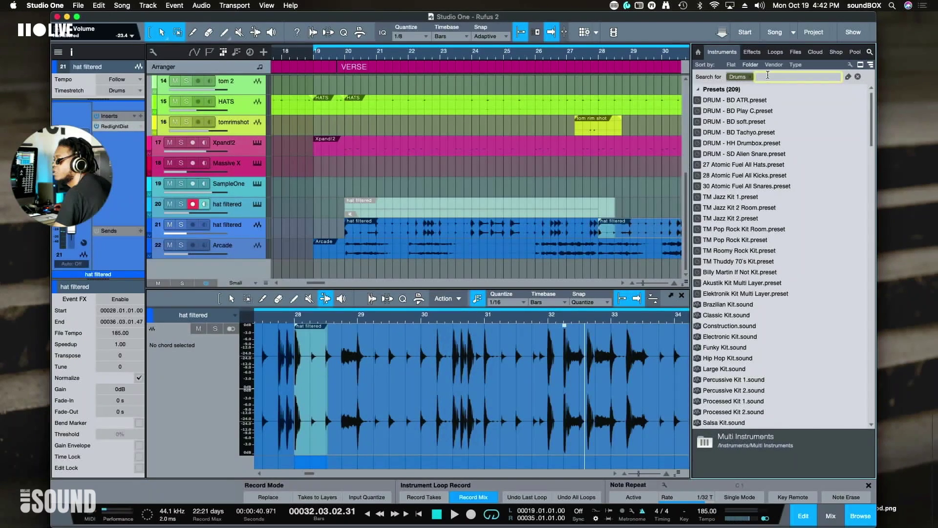
# Search the instruments for "acc" and add RegrooverPro on a new instrument track below Arcade, moving its window clear of the clips
pyautogui.click(750, 77)
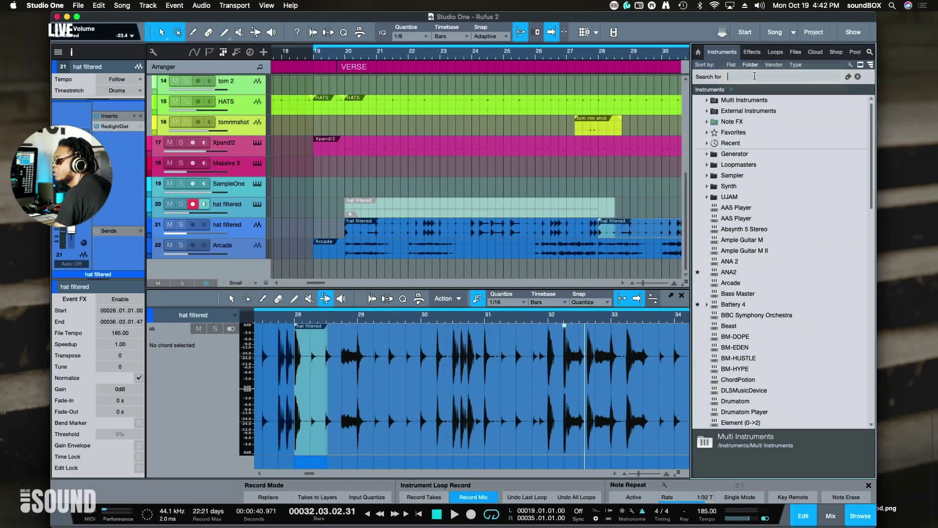
pyautogui.write('acc')
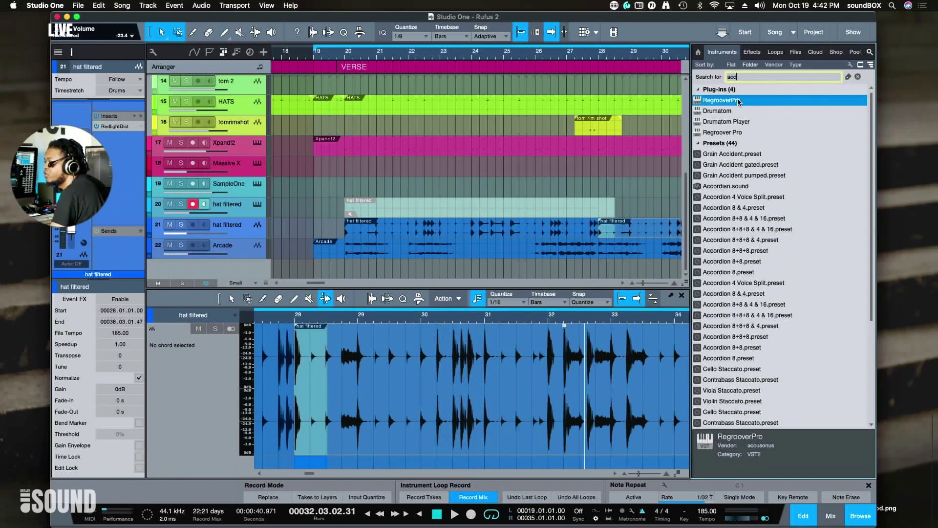
pyautogui.moveTo(739, 101); pyautogui.dragTo(577, 266)
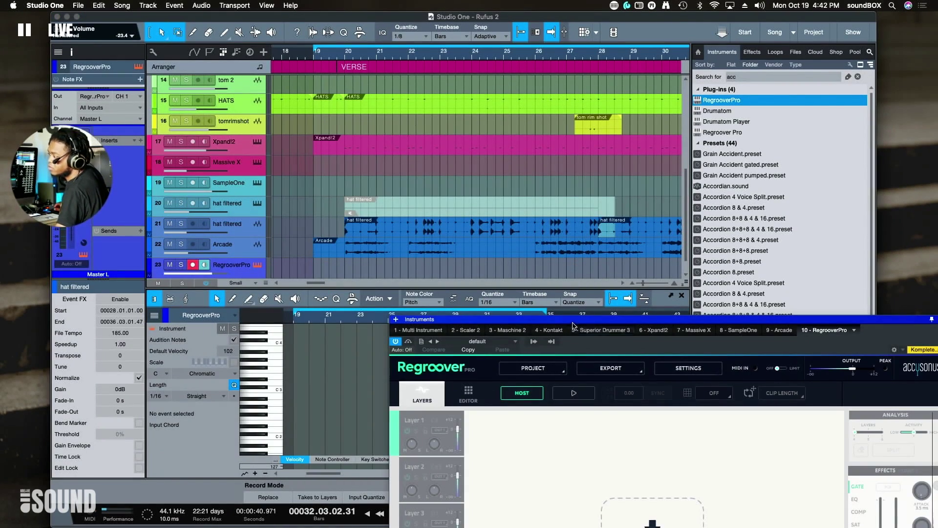
pyautogui.moveTo(573, 320); pyautogui.dragTo(687, 29)
# Load the first hat filtered audio clip, starting at bar 20, into Regroover and reposition its window
pyautogui.moveTo(403, 235); pyautogui.dragTo(502, 206)
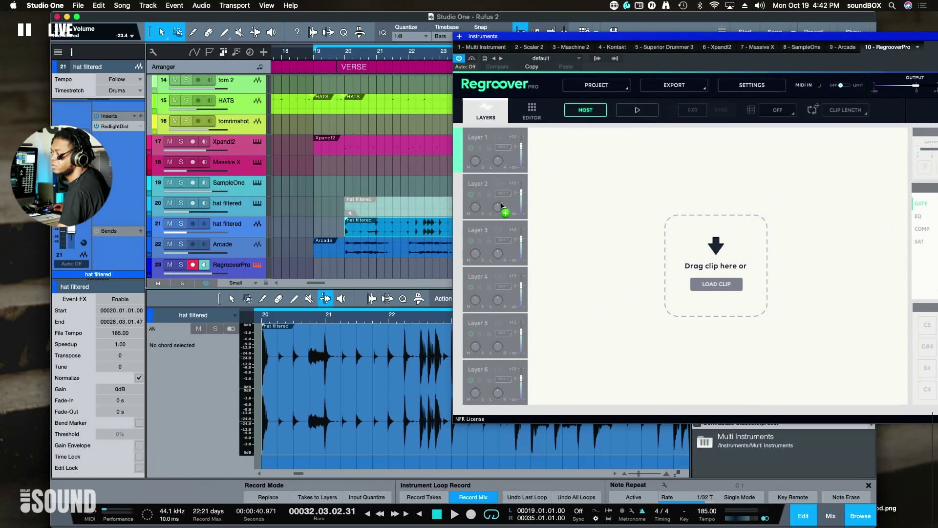
pyautogui.moveTo(666, 242); pyautogui.dragTo(669, 244)
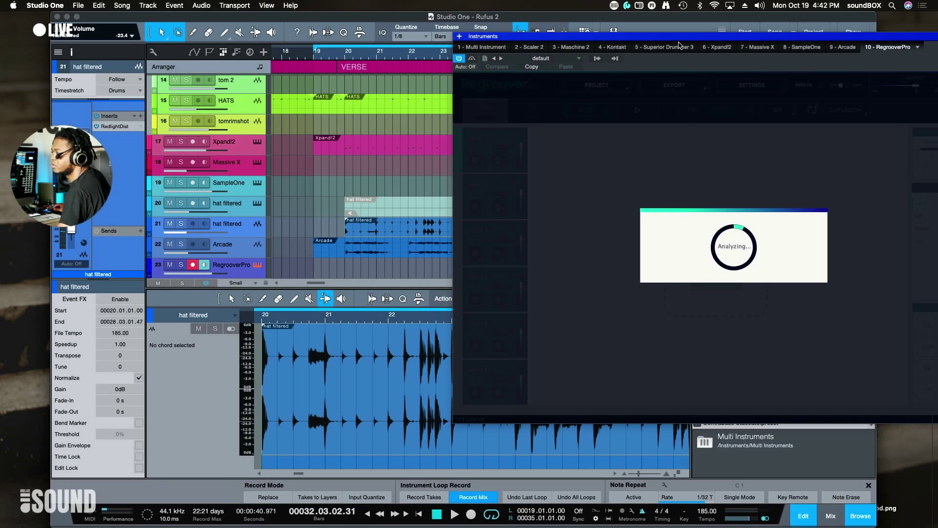
pyautogui.moveTo(678, 40); pyautogui.dragTo(497, 35)
# Play the song with the separated hat layers, stop it, and turn off Regroover's tempo sync
pyautogui.press('space')
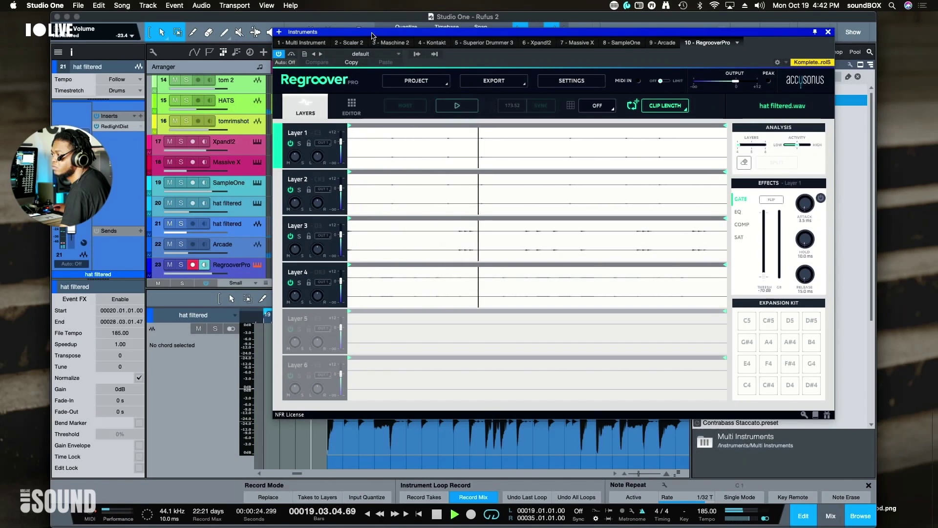
pyautogui.moveTo(370, 35); pyautogui.dragTo(348, 34)
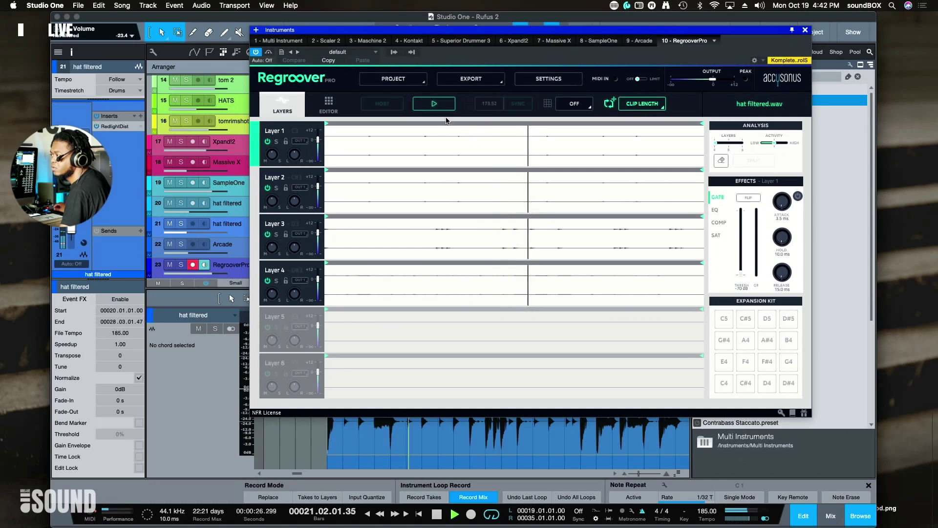
pyautogui.press('space')
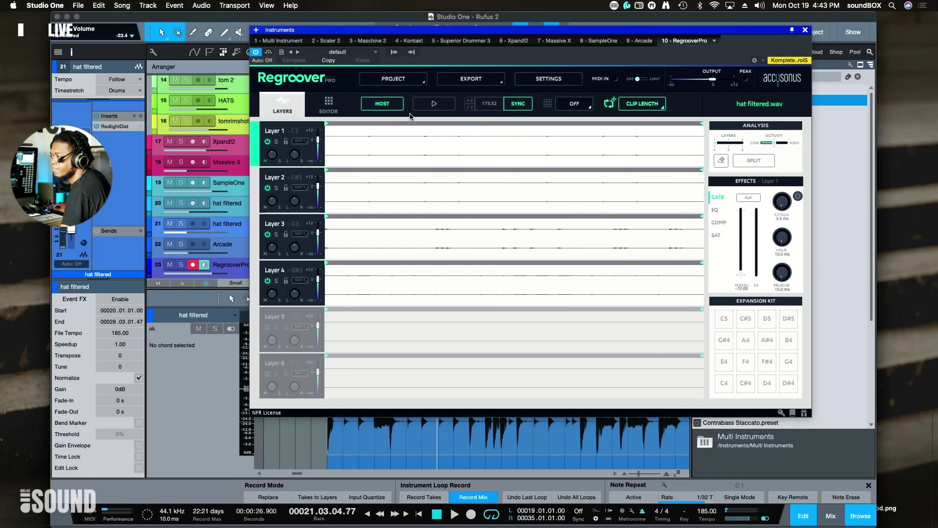
pyautogui.click(512, 104)
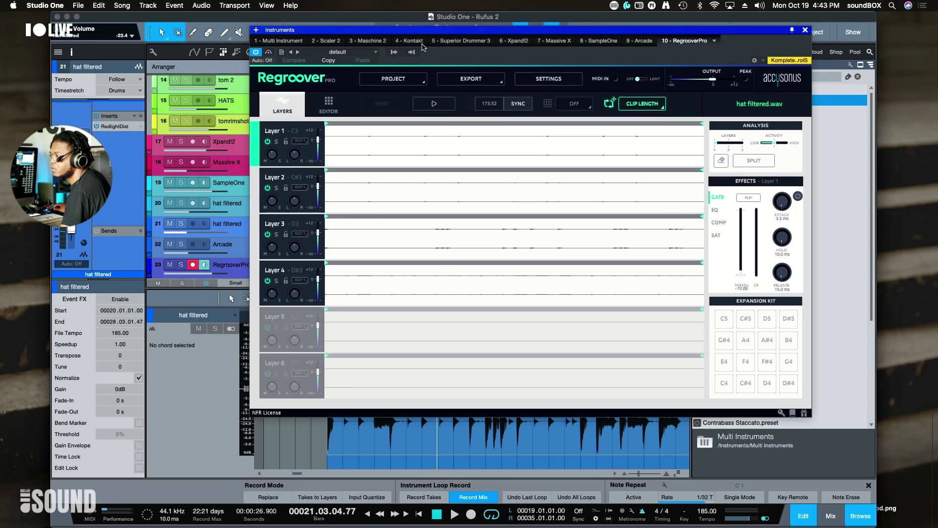
# Play the song from near the start of the verse, then audition the hat filtered layers with Regroover's own playback
pyautogui.moveTo(418, 33); pyautogui.dragTo(360, 170)
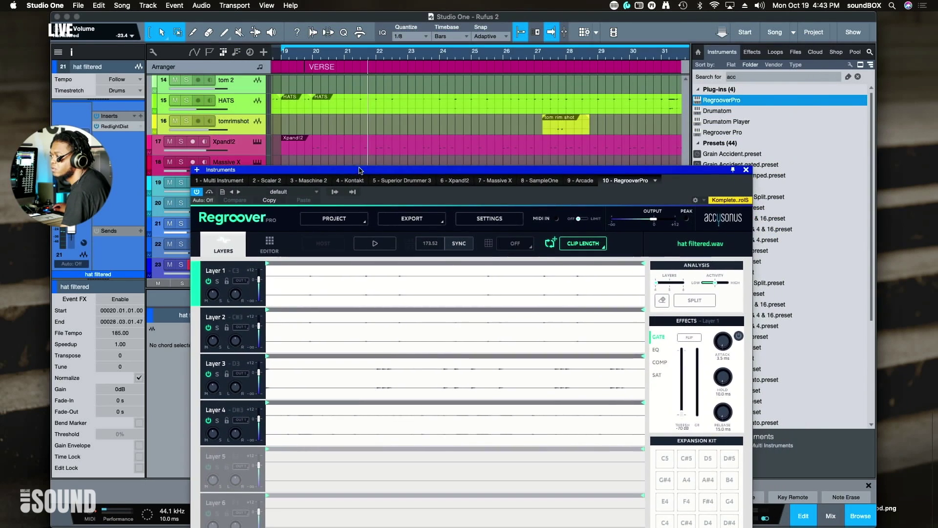
pyautogui.click(304, 59)
pyautogui.press('space')
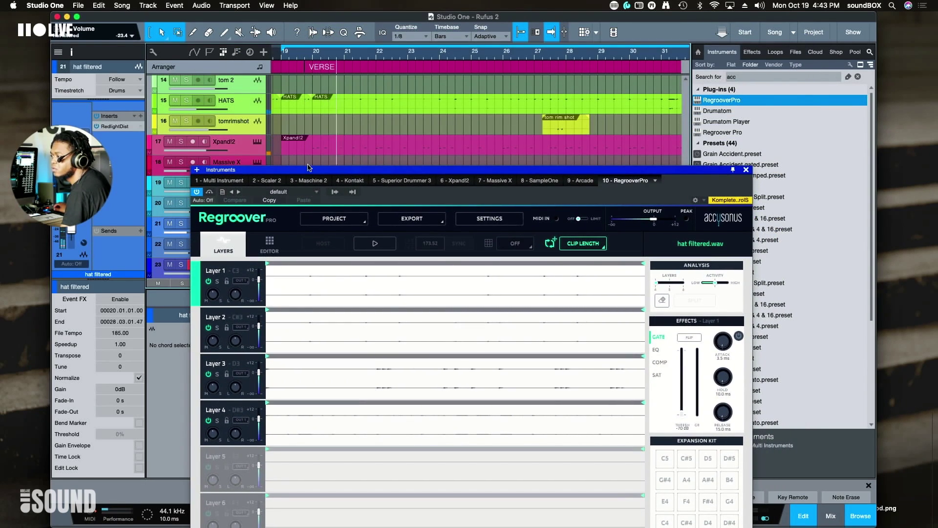
pyautogui.moveTo(309, 167); pyautogui.dragTo(349, 52)
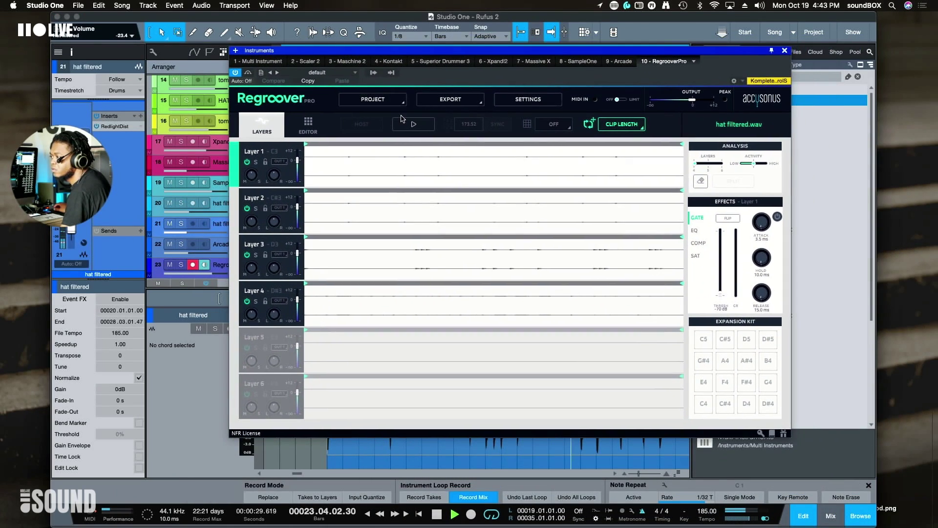
pyautogui.click(413, 125)
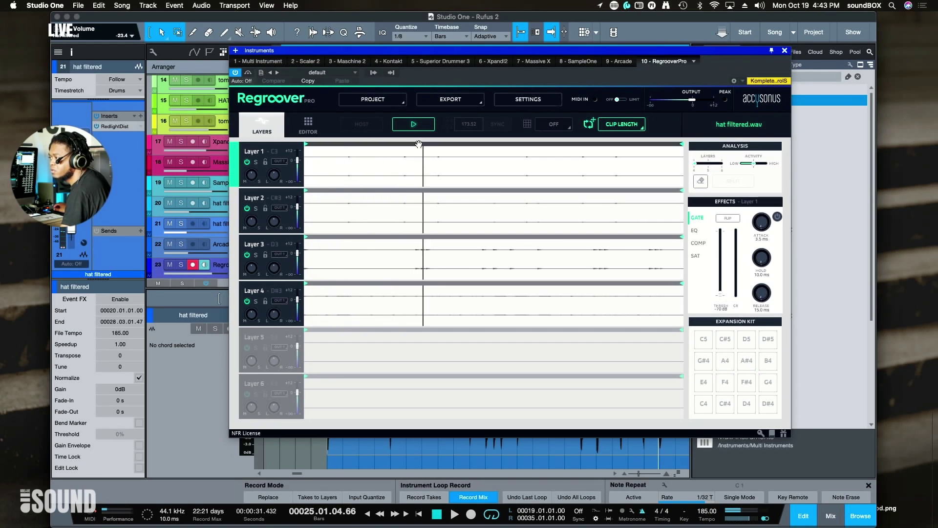
# Compare Regroover's layers during playback by toggling Layer 3, and switch off Layer 4 and Layer 1
pyautogui.click(248, 255)
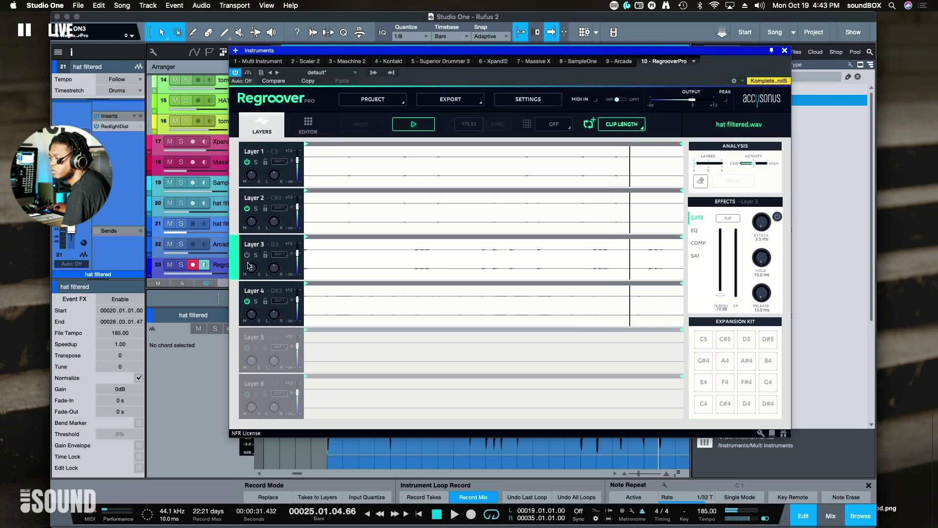
pyautogui.click(248, 303)
pyautogui.click(247, 258)
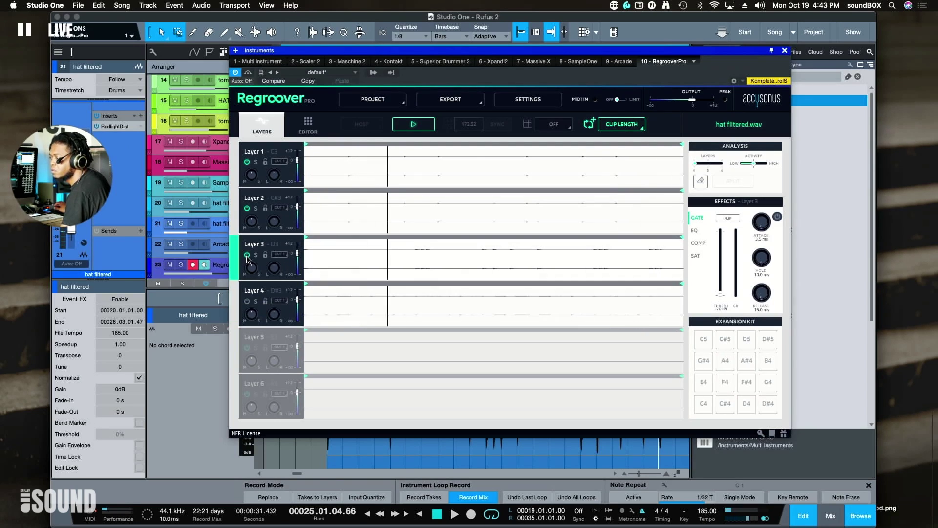
pyautogui.click(247, 162)
pyautogui.click(247, 162)
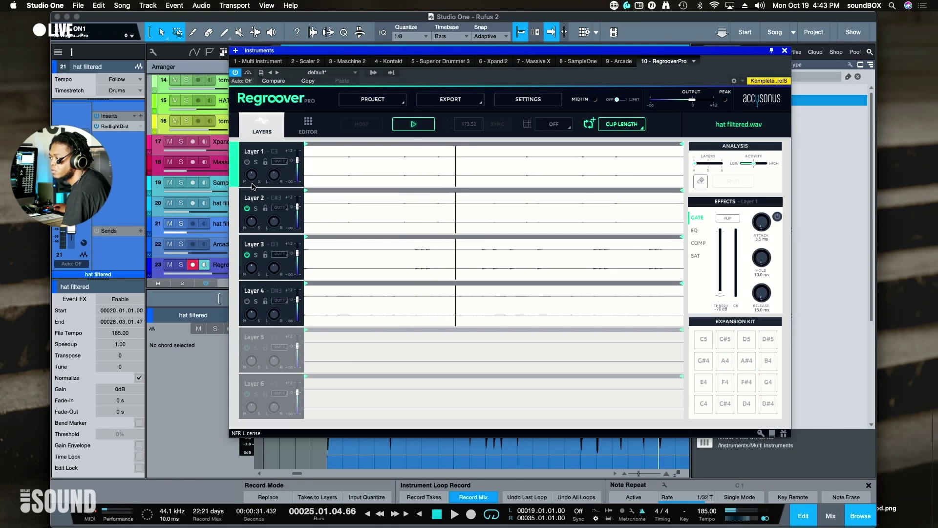
# Switch off Layer 2 and Layer 3 in Regroover and enable Layer 4 so it plays alone
pyautogui.click(248, 209)
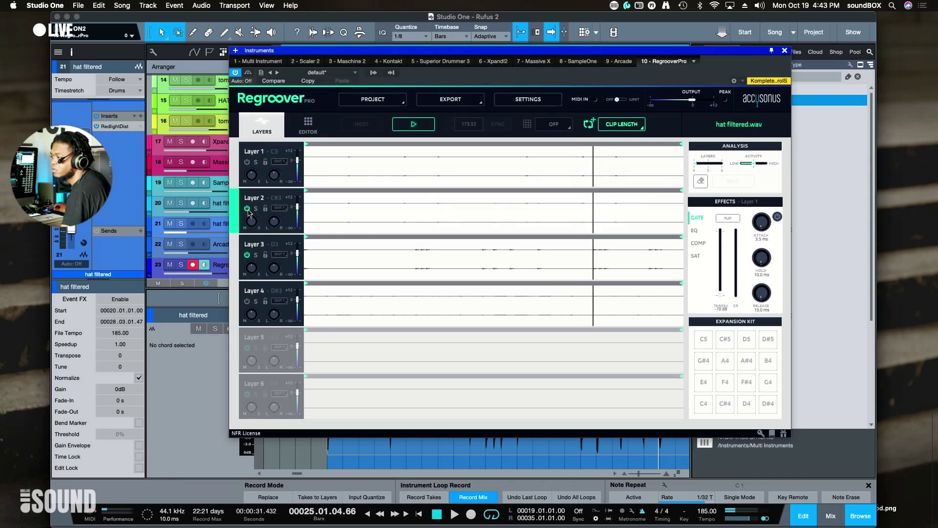
pyautogui.click(247, 254)
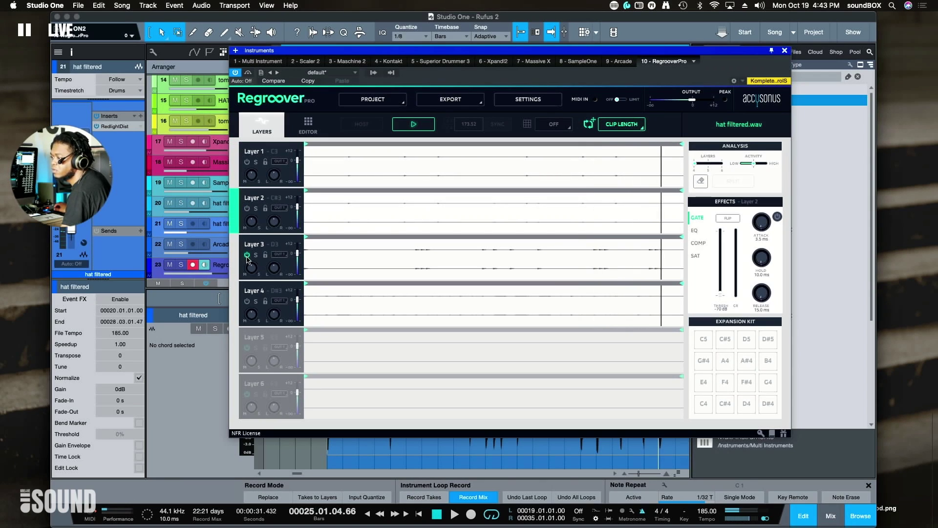
pyautogui.click(247, 301)
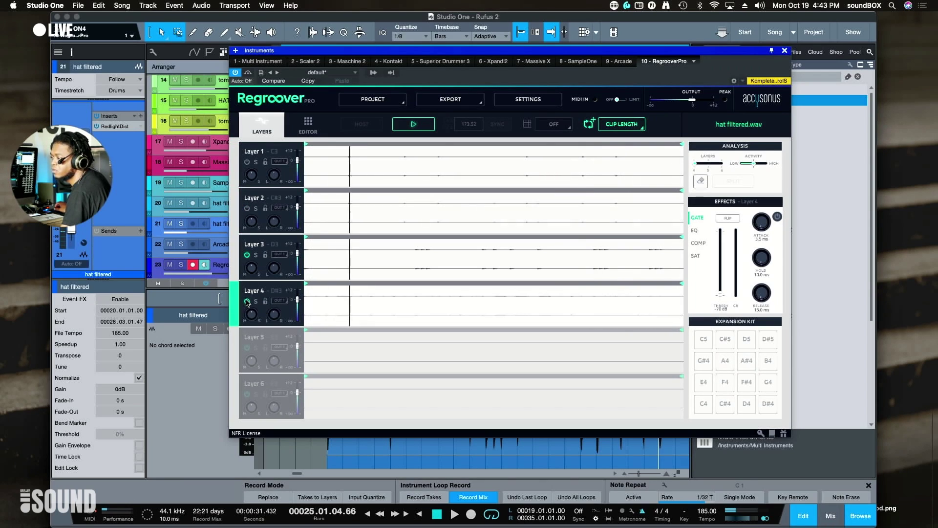
pyautogui.click(247, 255)
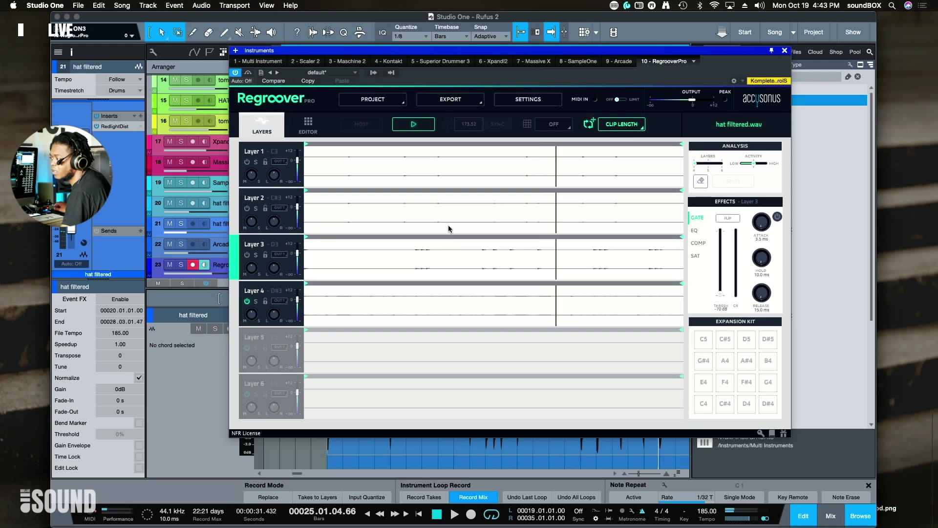
# Compare Layer 4 with Layers 1 and 2 by briefly enabling them and soloing Layer 2, and play the song with only Layer 4 active
pyautogui.click(681, 285)
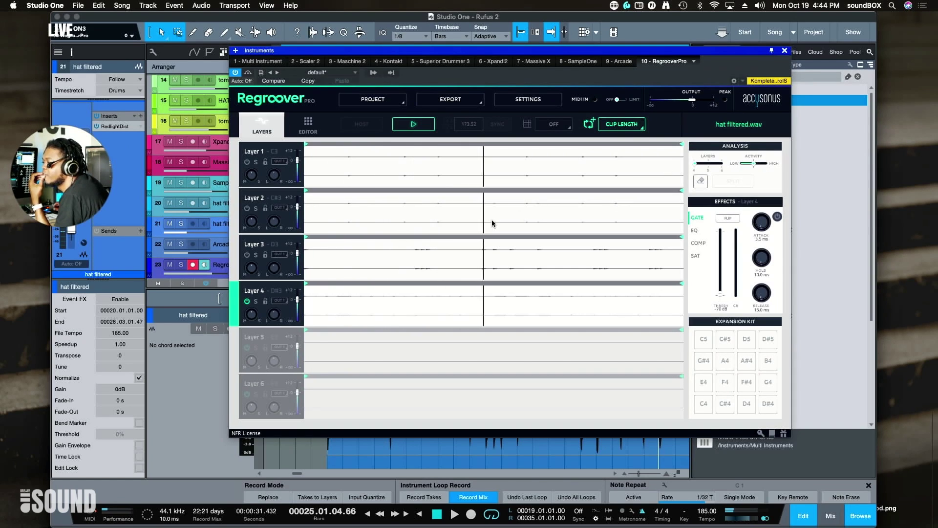
pyautogui.click(247, 209)
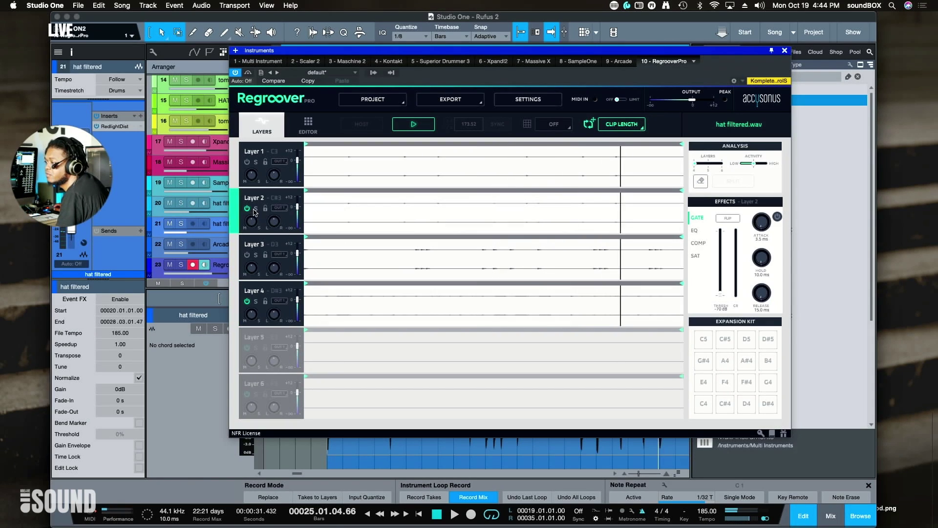
pyautogui.click(256, 208)
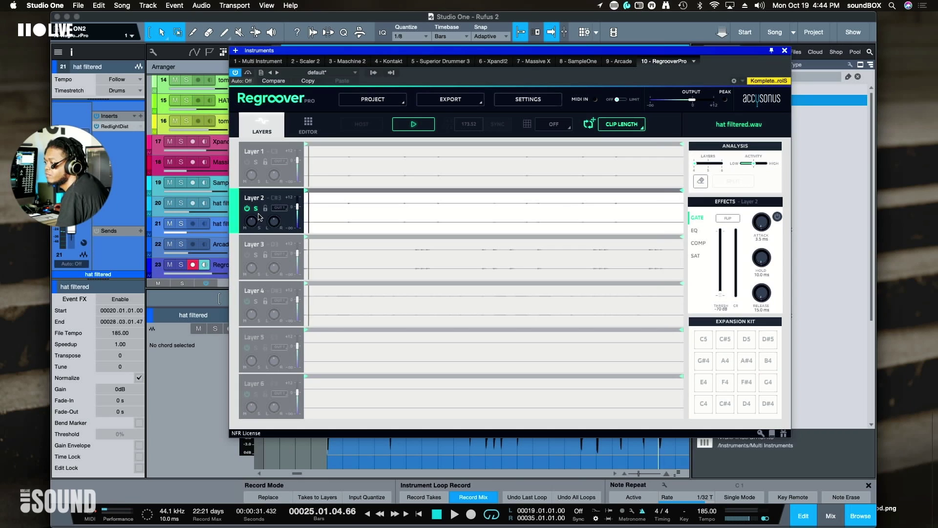
pyautogui.click(255, 209)
pyautogui.click(247, 162)
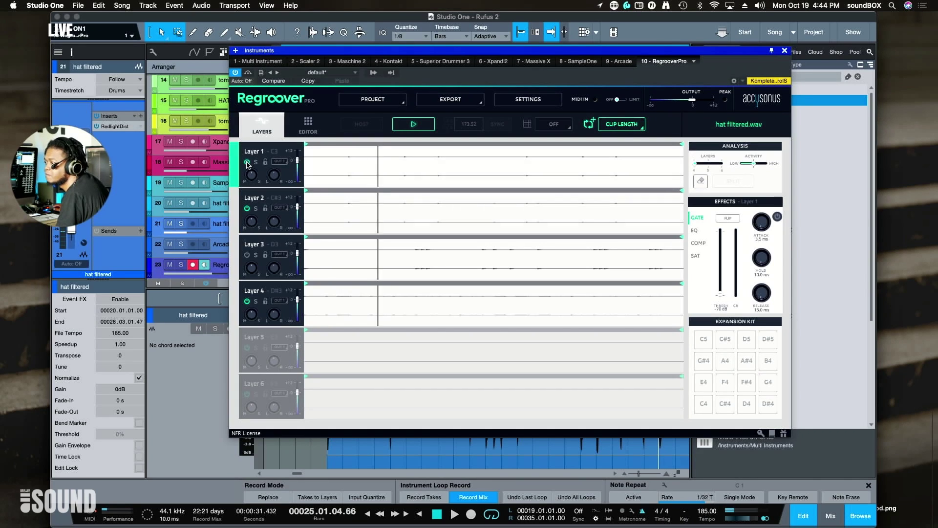
pyautogui.click(247, 163)
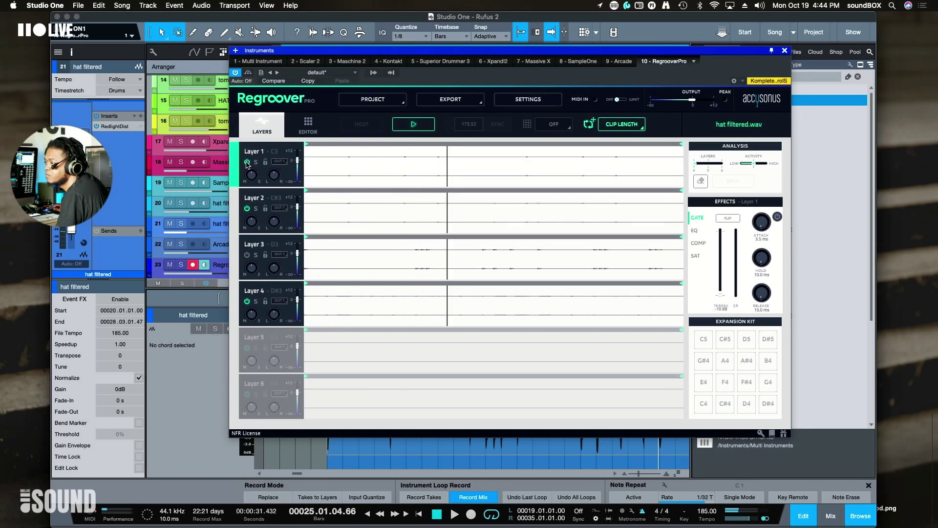
pyautogui.click(247, 208)
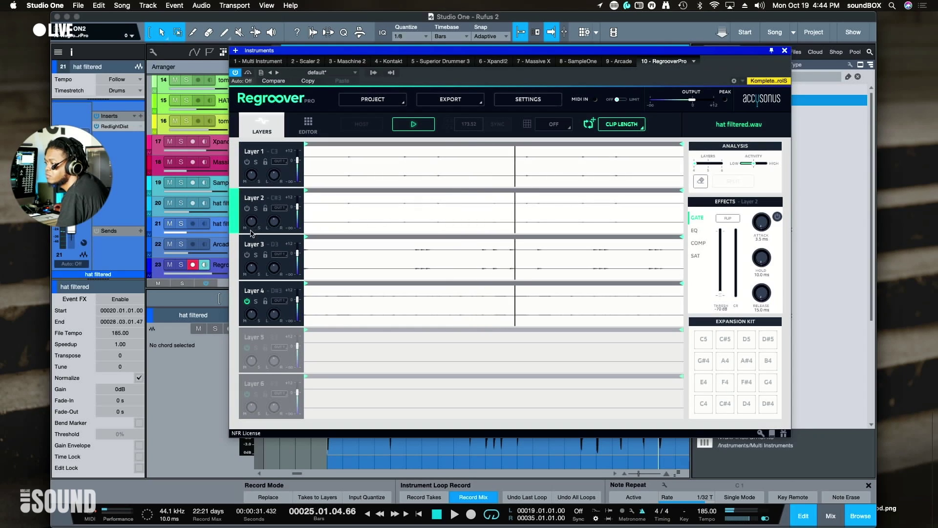
pyautogui.click(247, 301)
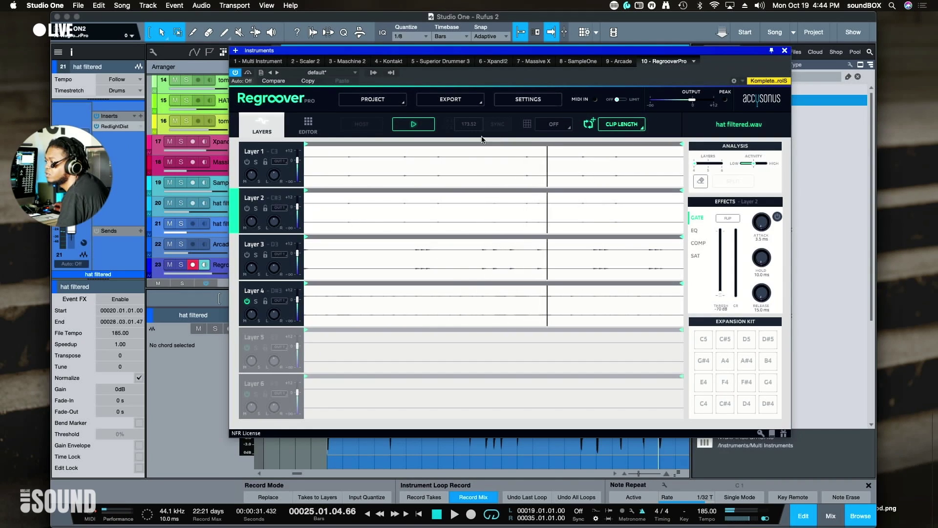
pyautogui.press('space')
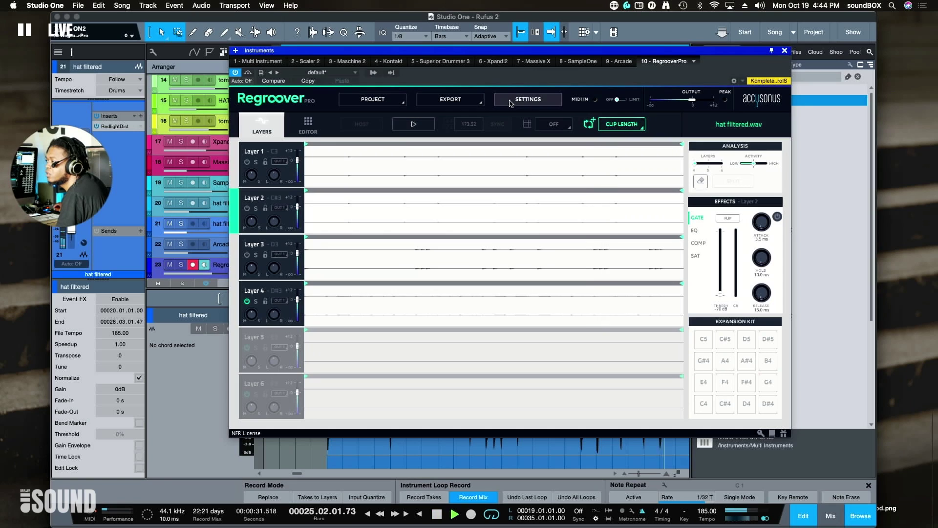
pyautogui.press('space')
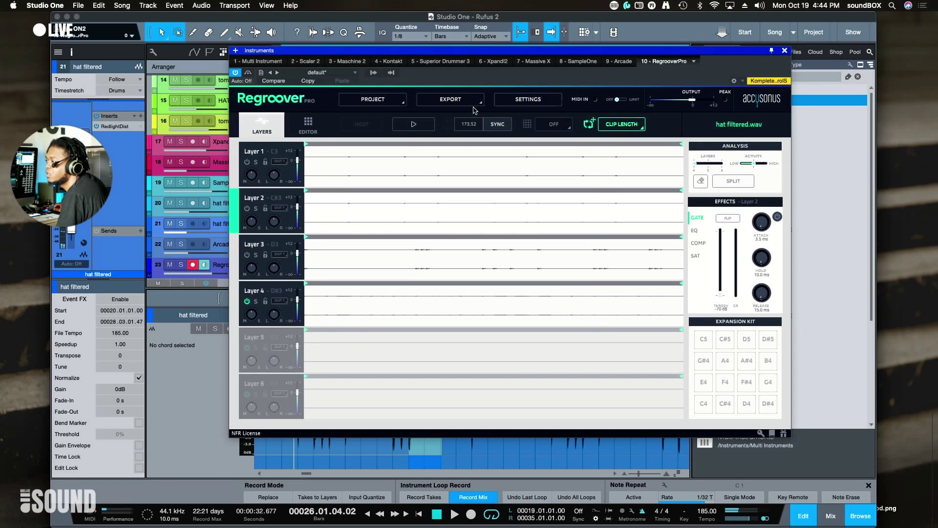
# Export Regroover's layers mixdown into the Samples folder of the Rufus 2 project under Ruffus
pyautogui.click(472, 101)
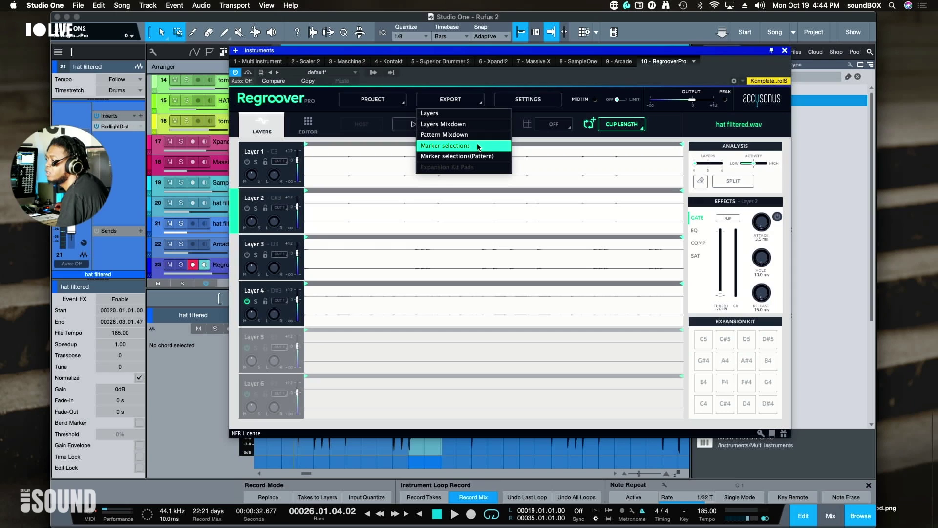
pyautogui.click(461, 125)
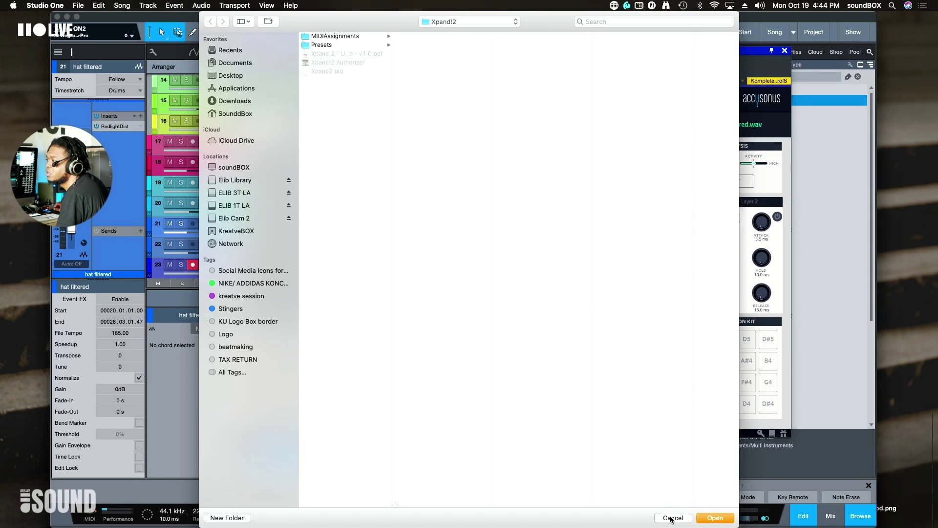
pyautogui.click(485, 24)
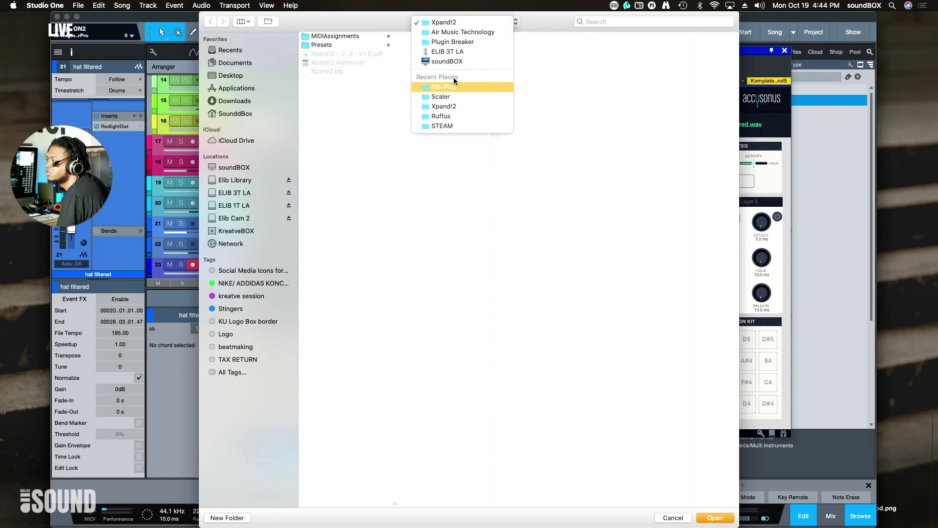
pyautogui.click(447, 116)
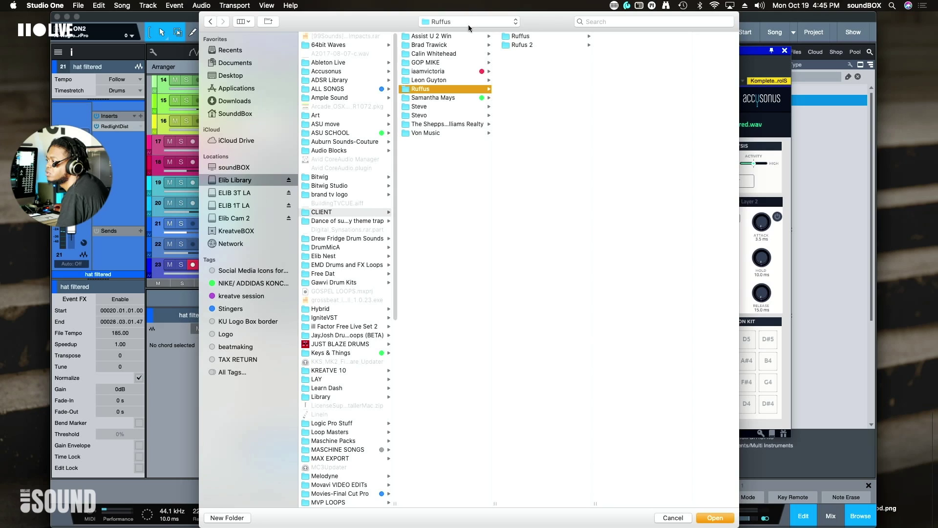
pyautogui.click(515, 45)
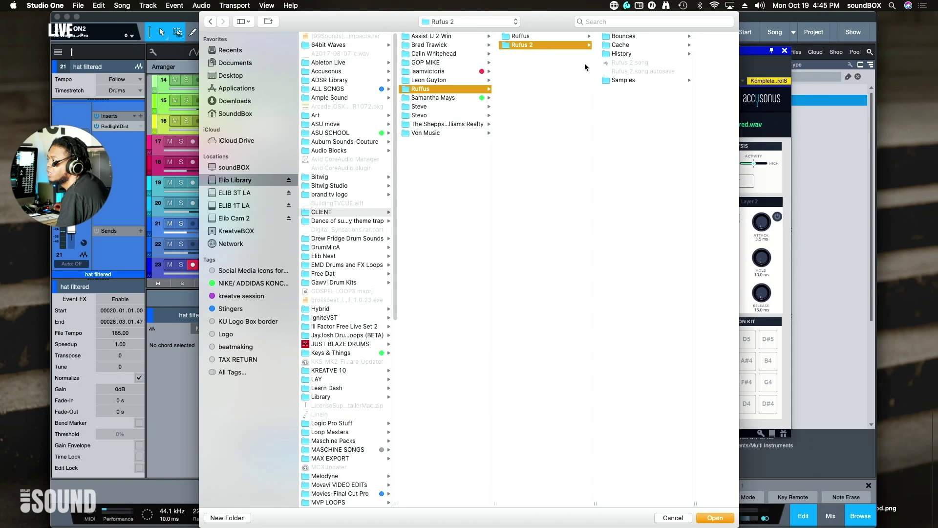
pyautogui.click(638, 80)
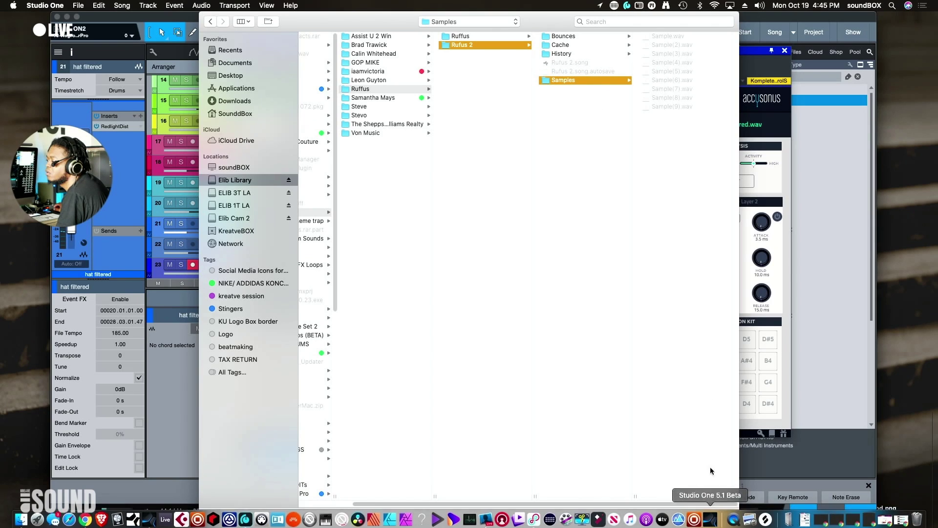
pyautogui.click(716, 518)
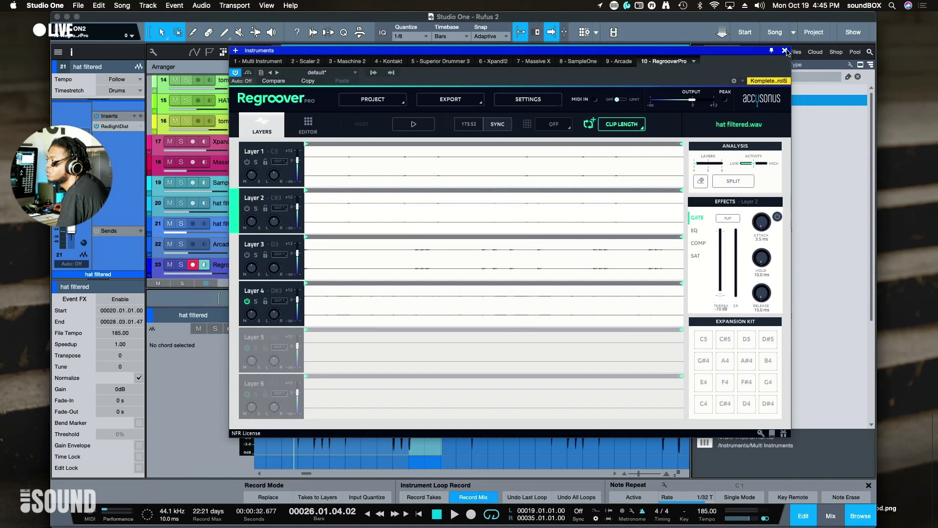
# Close the Regroover window and search the Illmind BLAP-KIT VOLUME 1 folder in the file browser for "ruffus"
pyautogui.click(785, 51)
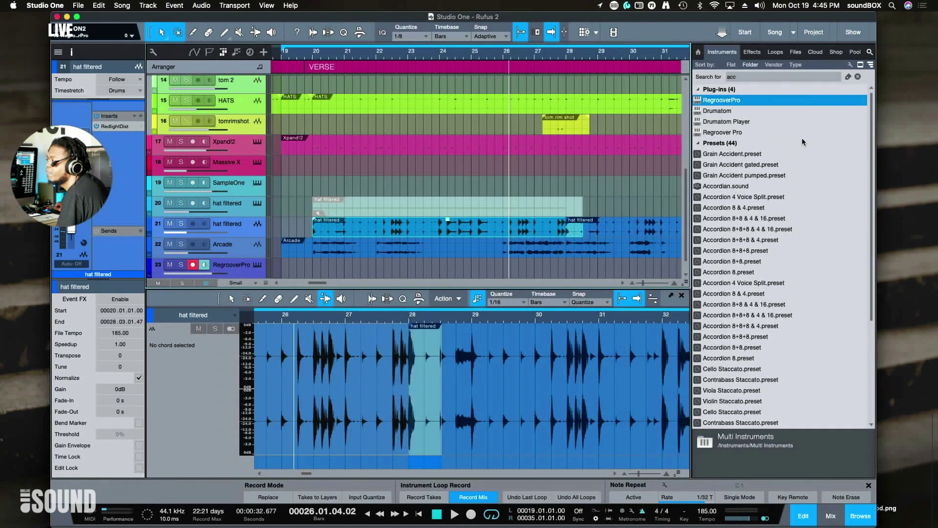
pyautogui.click(797, 53)
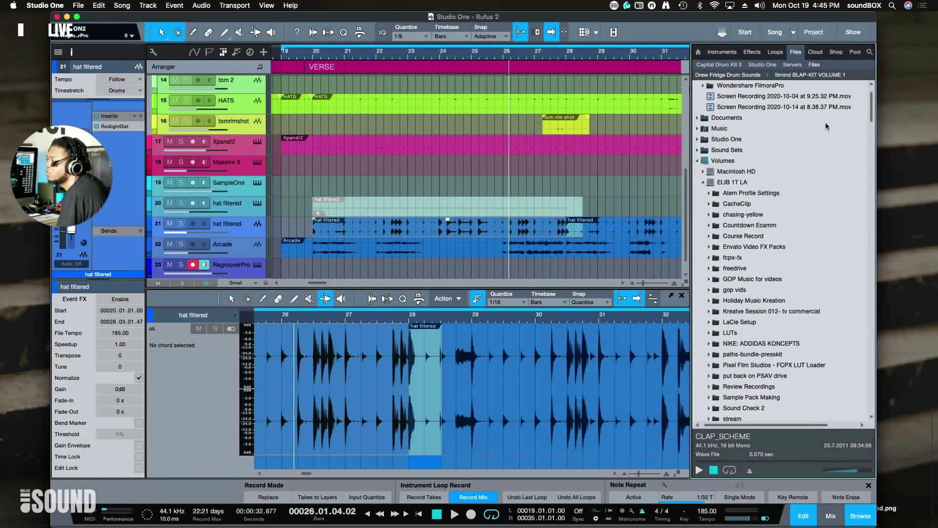
pyautogui.scroll(-3, 742, 251)
pyautogui.scroll(3, 741, 252)
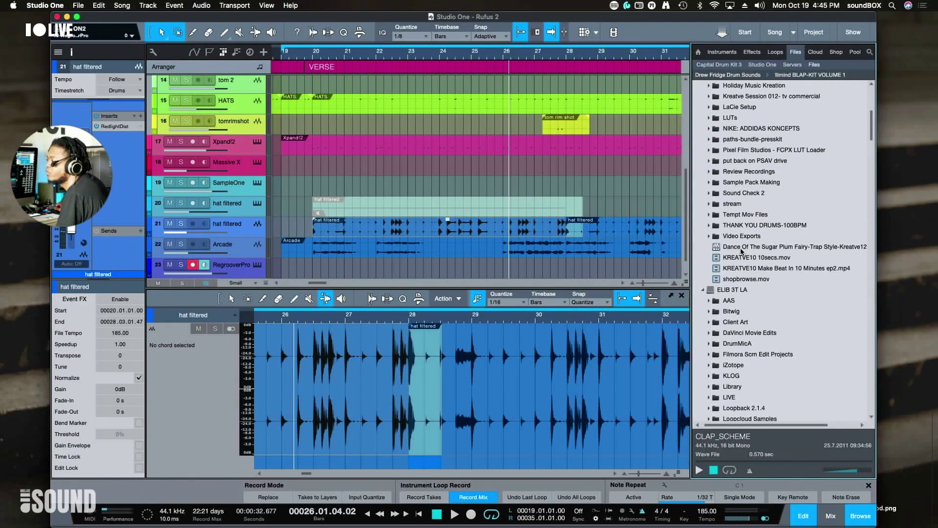
pyautogui.click(869, 54)
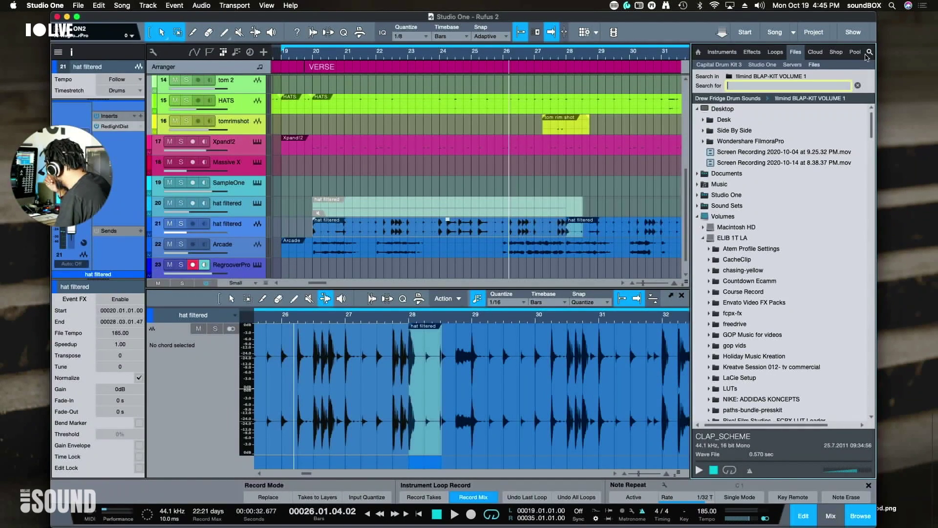
pyautogui.write('ruffu')
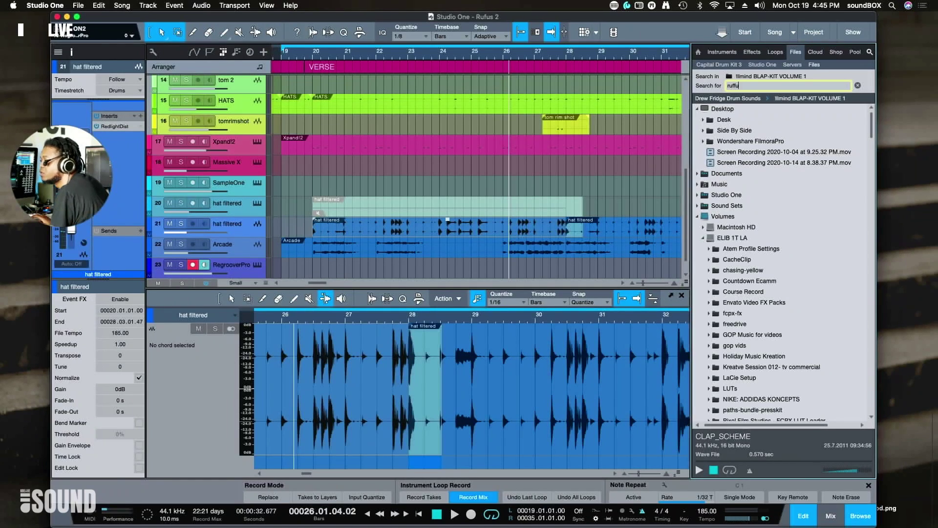
pyautogui.write('s')
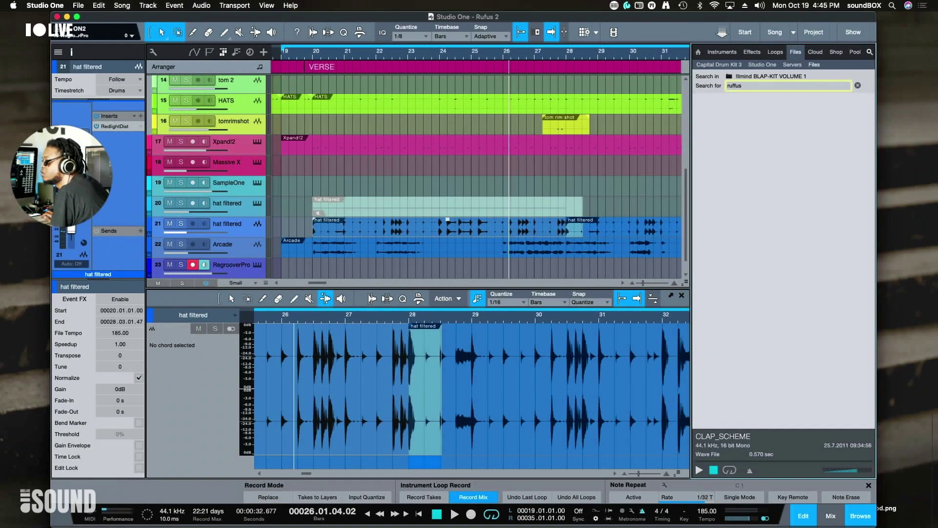
pyautogui.press('Return')
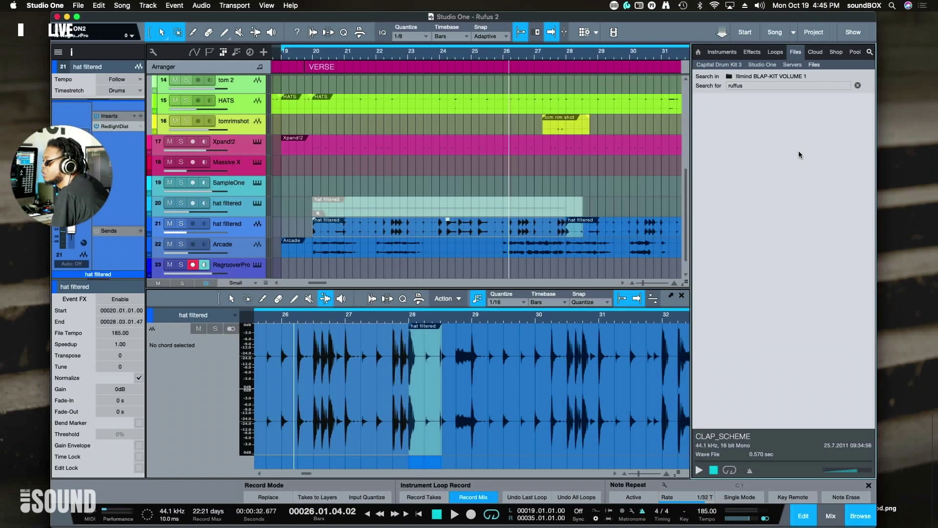
# Search the ELIB 3T LA volume for "ruffus" in the Studio One file view, and clear the search
pyautogui.click(762, 65)
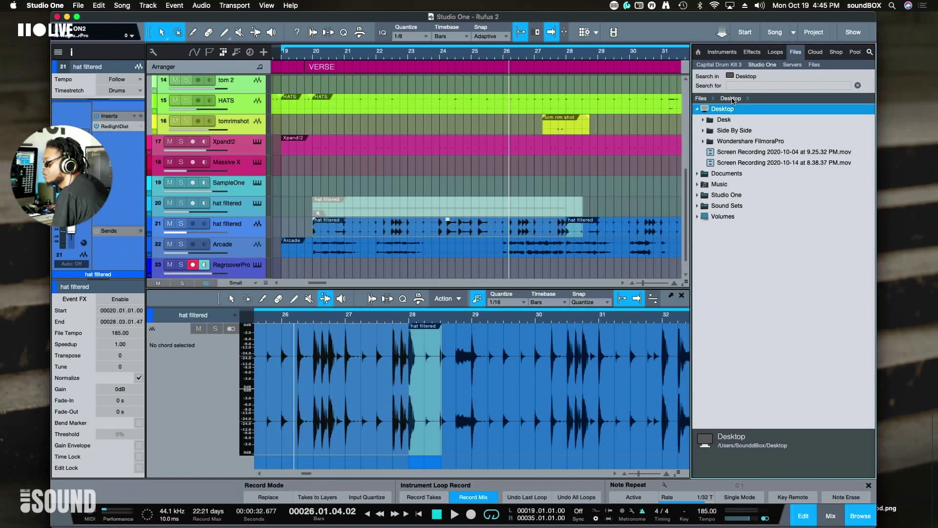
pyautogui.doubleClick(723, 217)
pyautogui.doubleClick(736, 250)
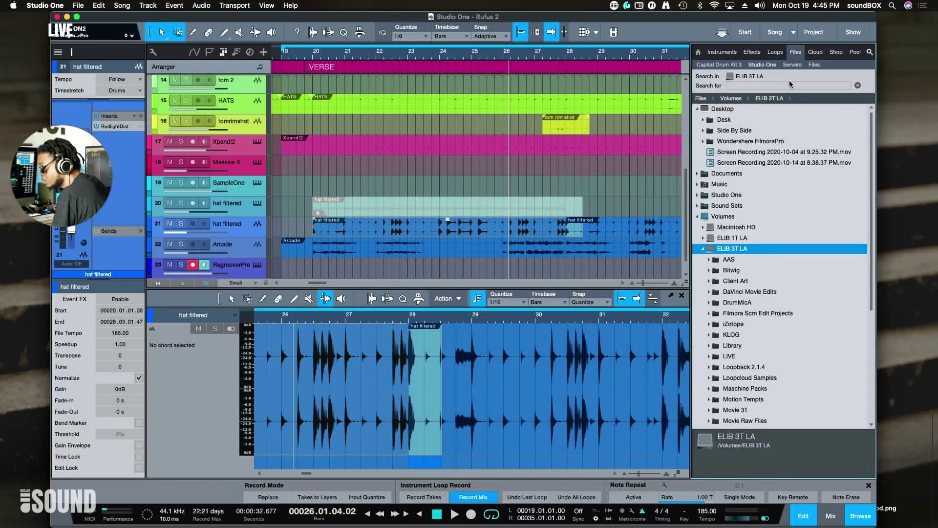
pyautogui.click(779, 85)
pyautogui.write('ru')
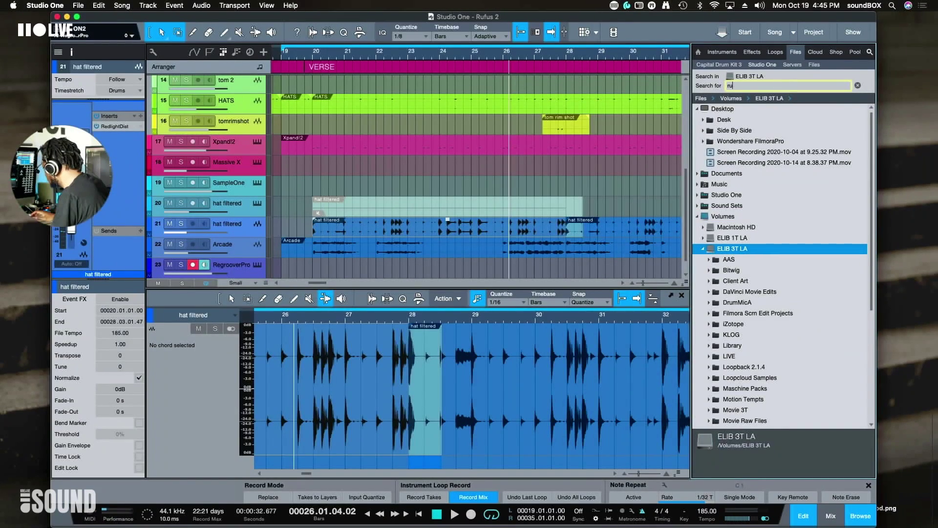
pyautogui.write('ffus')
pyautogui.press('Return')
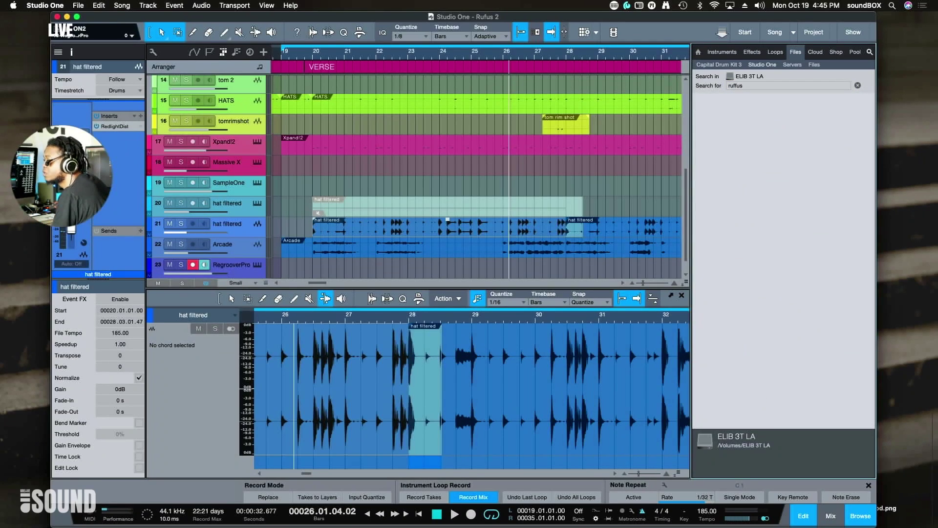
pyautogui.click(795, 86)
pyautogui.click(858, 86)
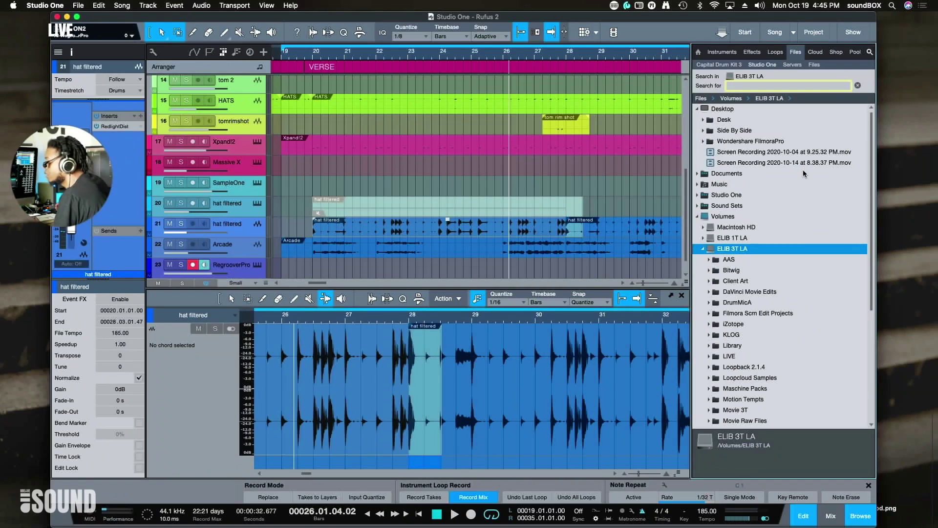
# Import the exported hat filtered_MixdownLayers audio from Finder onto its own track at bar 20, above the original hat filtered track, and normalize it
pyautogui.press('super+space')
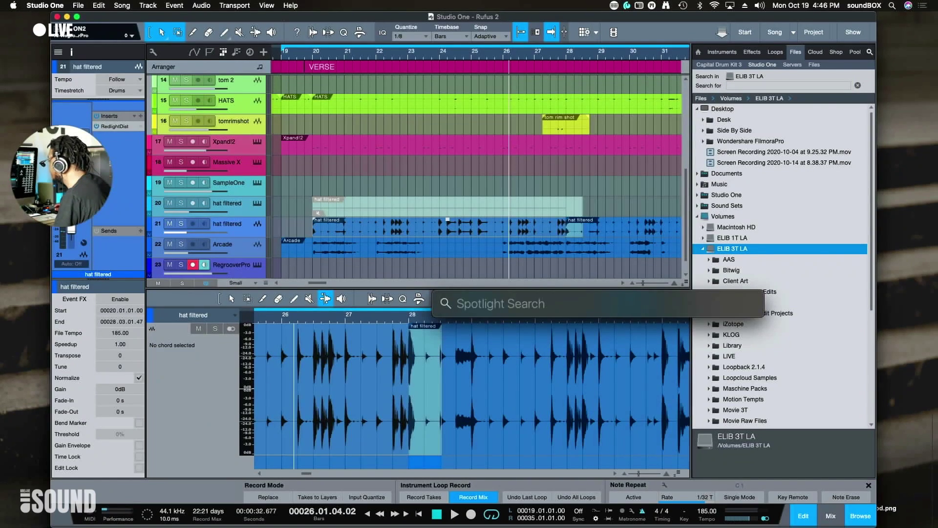
pyautogui.press('Escape')
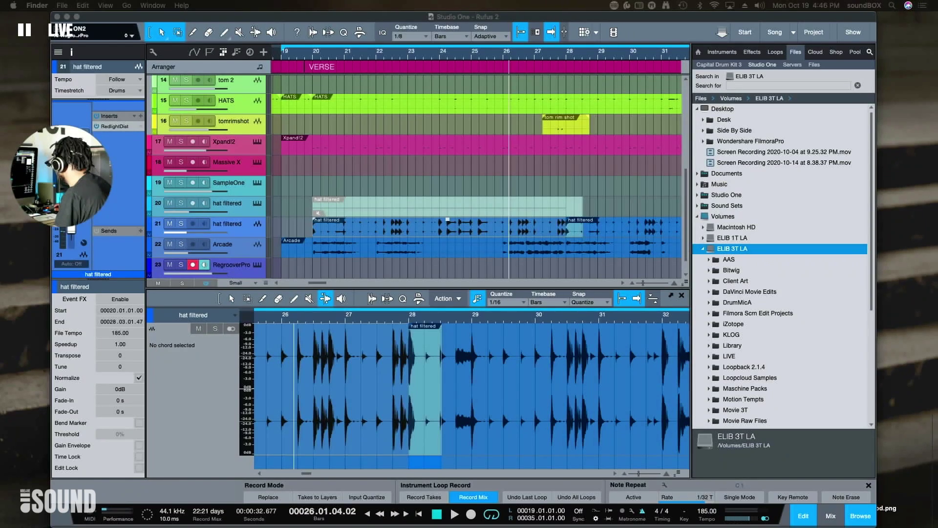
pyautogui.moveTo(937, 230); pyautogui.dragTo(334, 220)
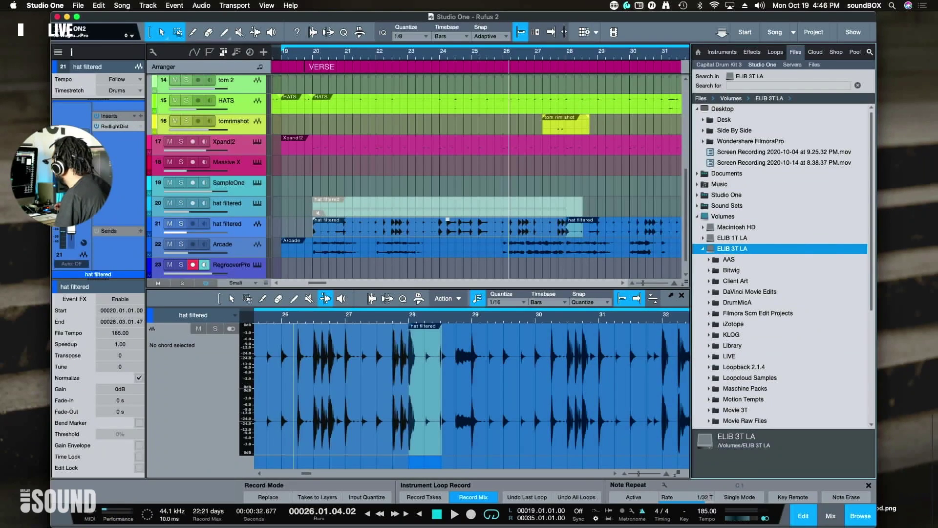
pyautogui.moveTo(936, 181); pyautogui.dragTo(368, 230)
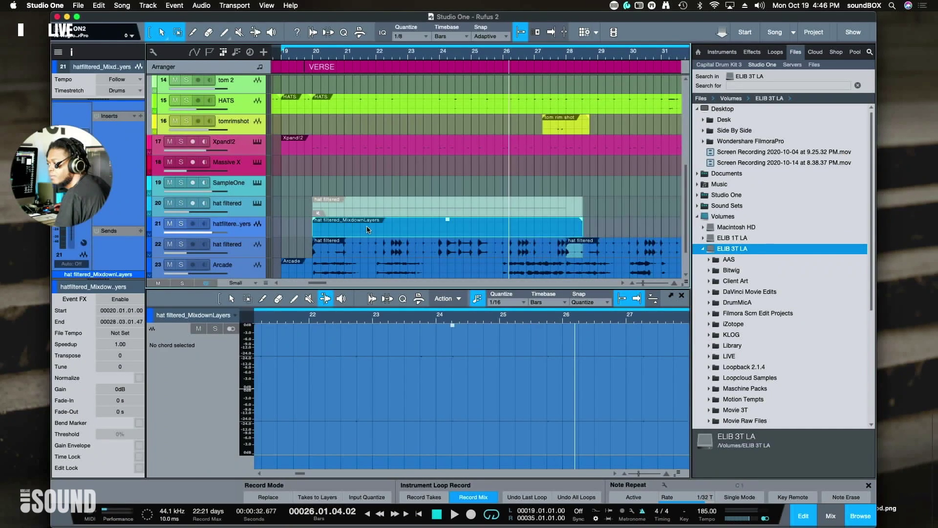
pyautogui.click(139, 378)
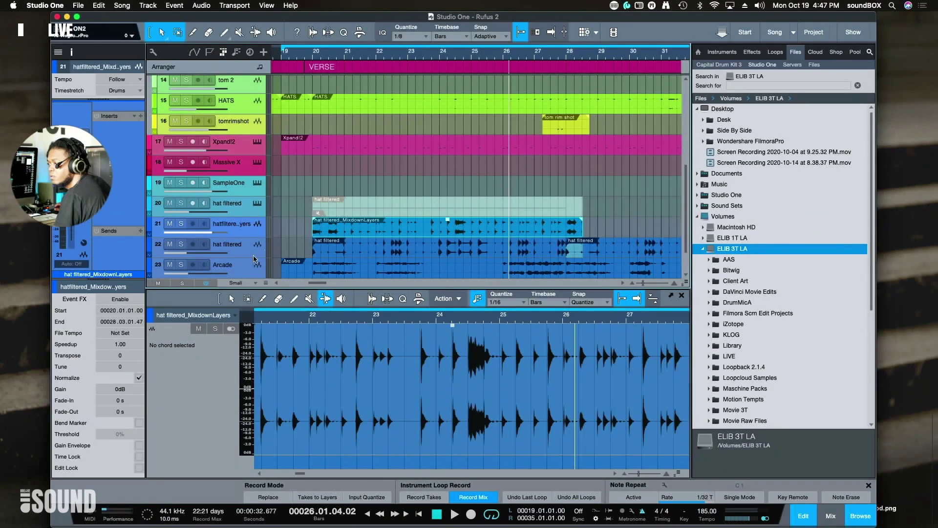
# Play the song from bar 20 with the original hat filtered track muted to hear the mixdown layer
pyautogui.click(304, 58)
pyautogui.press('space')
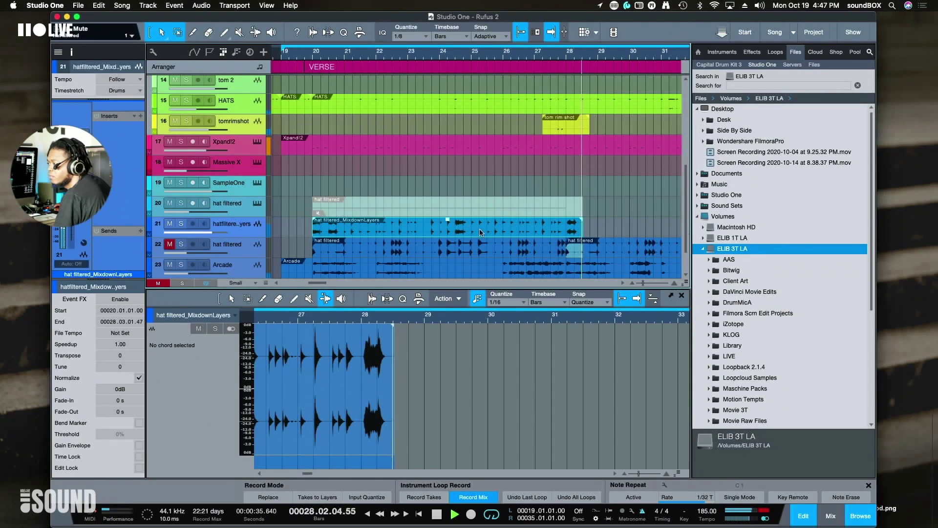
pyautogui.click(311, 54)
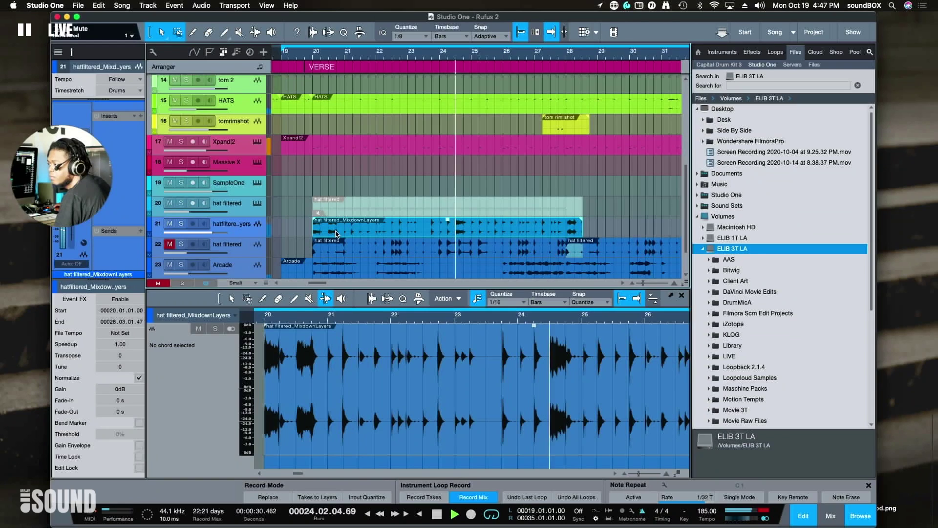
pyautogui.press('space')
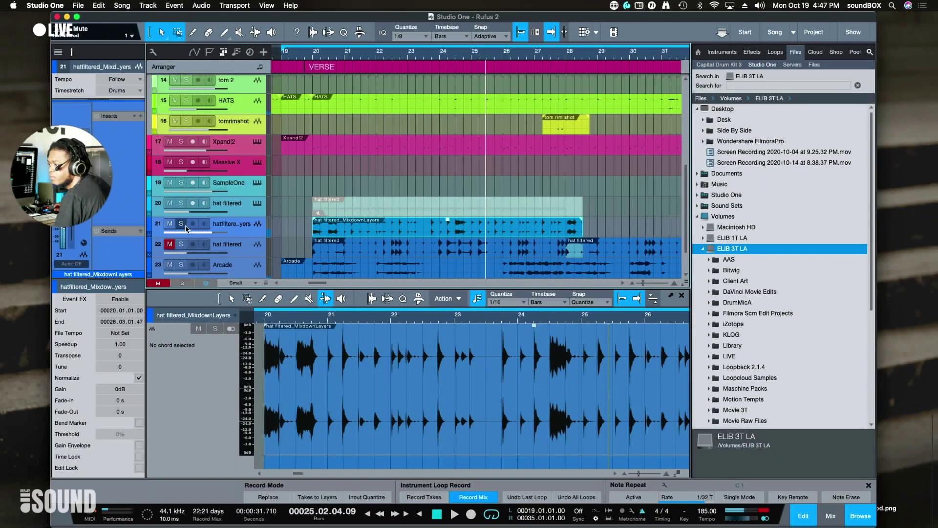
# Replay from bar 20 with the mixdown track muted, and unmute the original hat filtered track during playback
pyautogui.click(309, 58)
pyautogui.press('space')
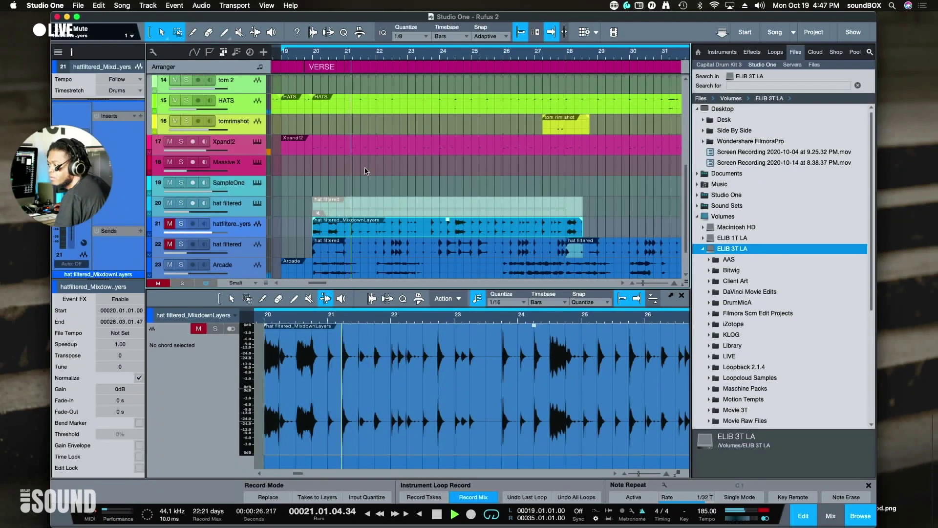
pyautogui.click(168, 244)
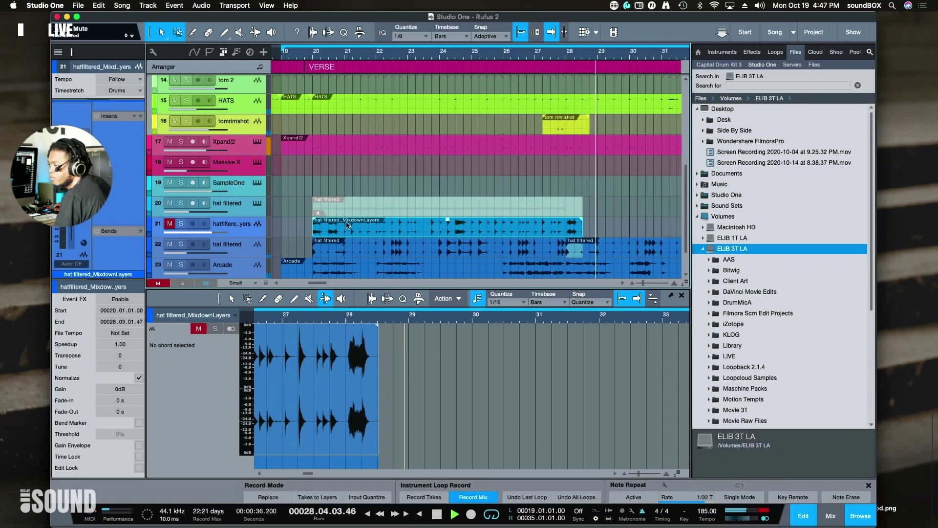
pyautogui.press('space')
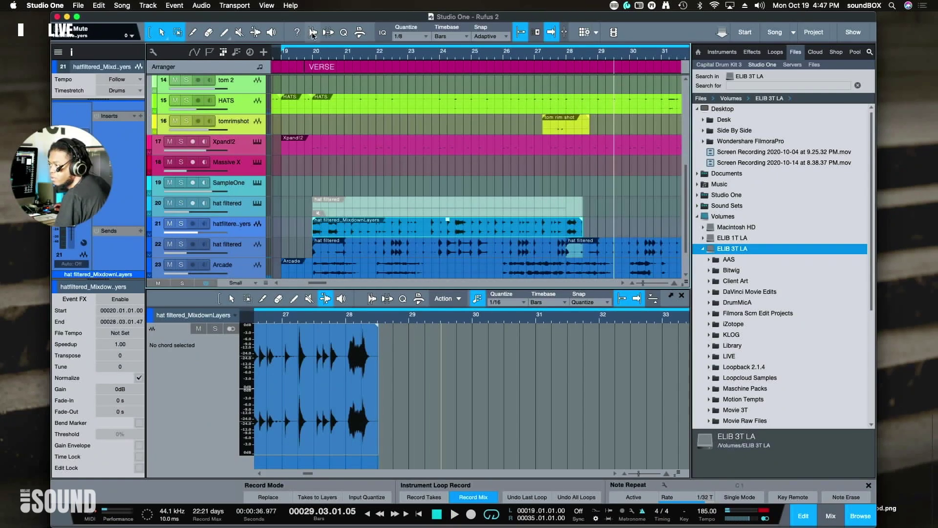
# Play both hat tracks together from bar 20 and lower the mixdown track's volume to -33.7 dB
pyautogui.click(303, 55)
pyautogui.press('space')
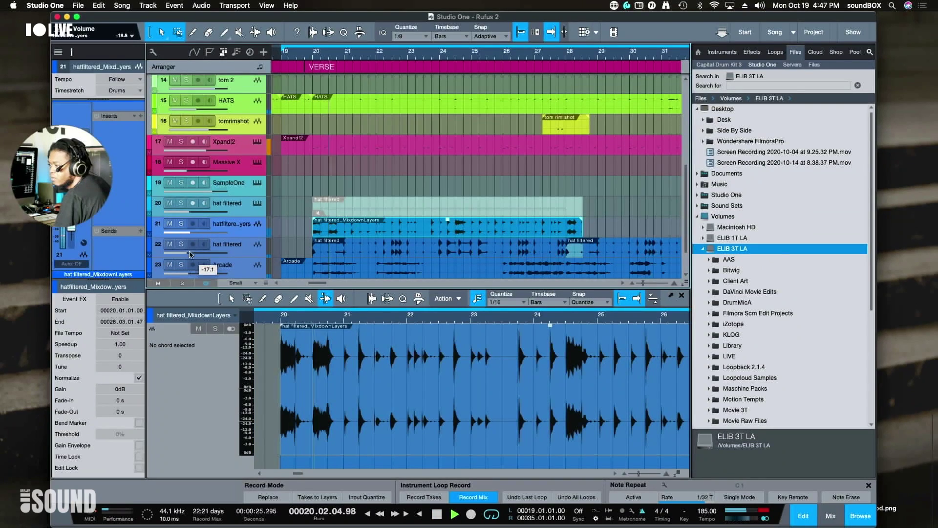
pyautogui.moveTo(187, 264); pyautogui.dragTo(184, 269)
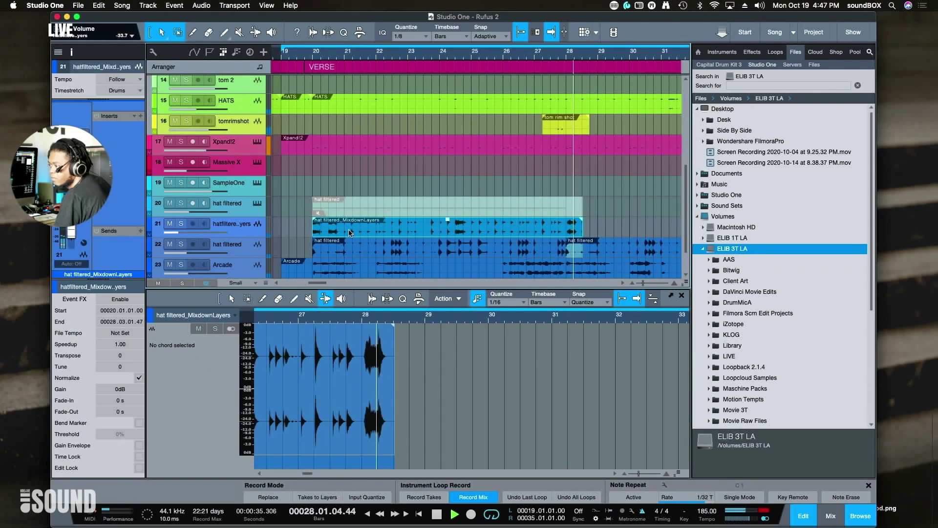
# Move the hat filtered_MixdownLayers event to bar 24, shift its start to 24.02.01.00, and replay the section after each move
pyautogui.moveTo(349, 232); pyautogui.dragTo(478, 234)
pyautogui.click(439, 55)
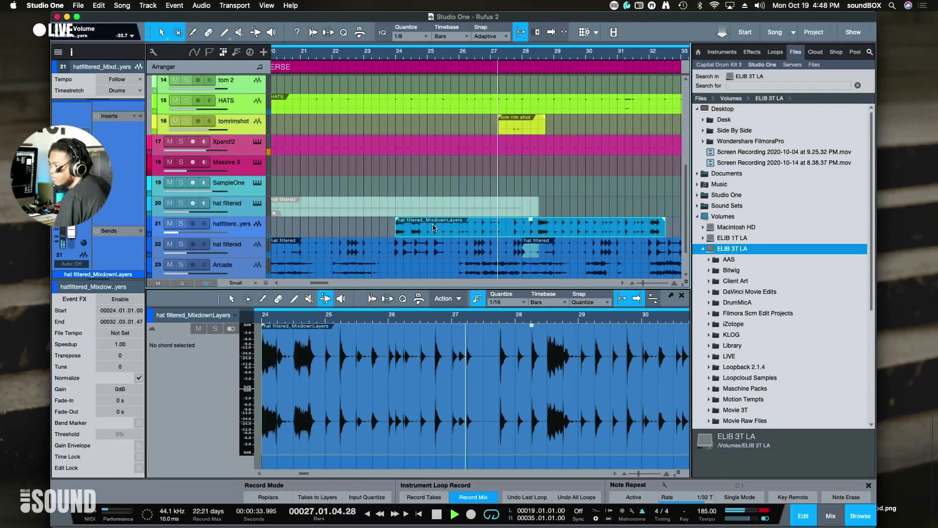
pyautogui.click(379, 56)
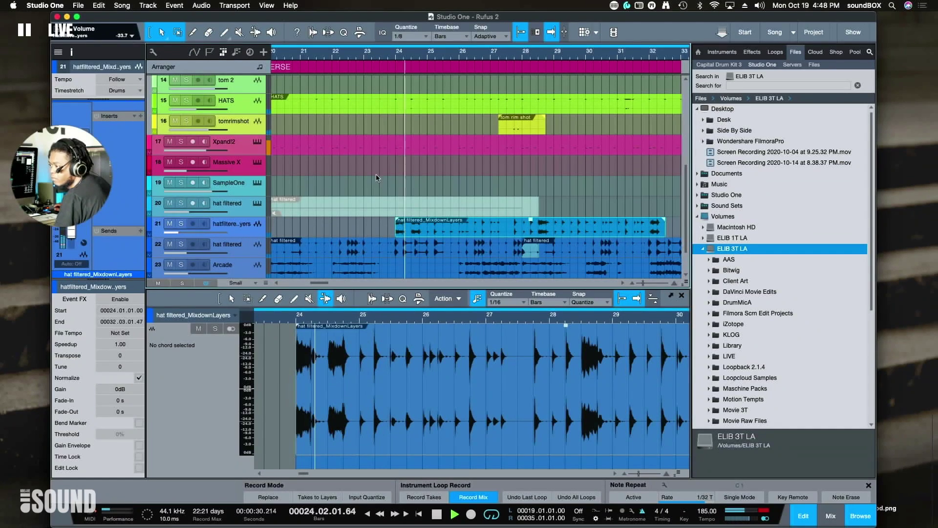
pyautogui.moveTo(402, 231); pyautogui.dragTo(409, 232)
pyautogui.click(391, 57)
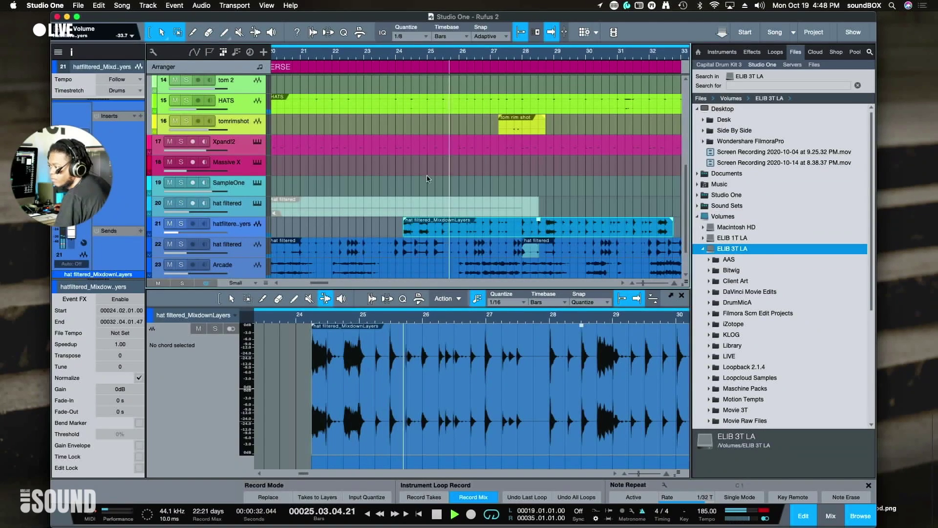
# Stop playback, split the hat filtered_MixdownLayers event at 25.02.01.00 and move the remainder to start at 26.03.01.00
pyautogui.press('space')
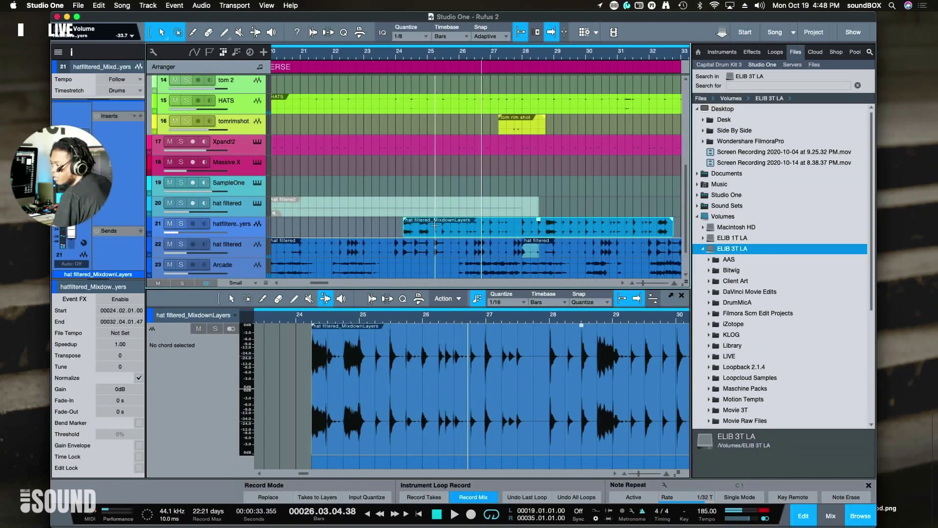
pyautogui.click(435, 224)
pyautogui.moveTo(440, 228); pyautogui.dragTo(480, 227)
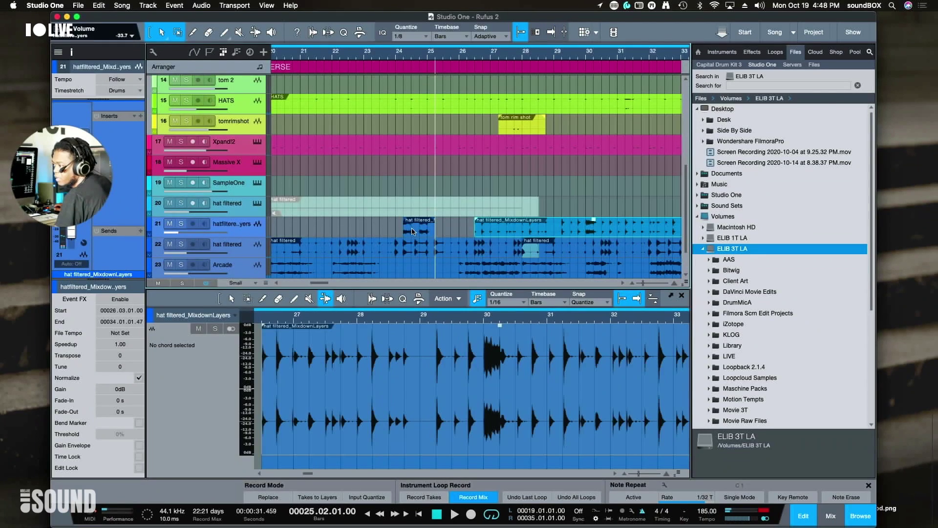
# Duplicate the short hat chop directly after itself and trim the copy's end to 25.04.01.00
pyautogui.click(424, 232)
pyautogui.rightClick(420, 233)
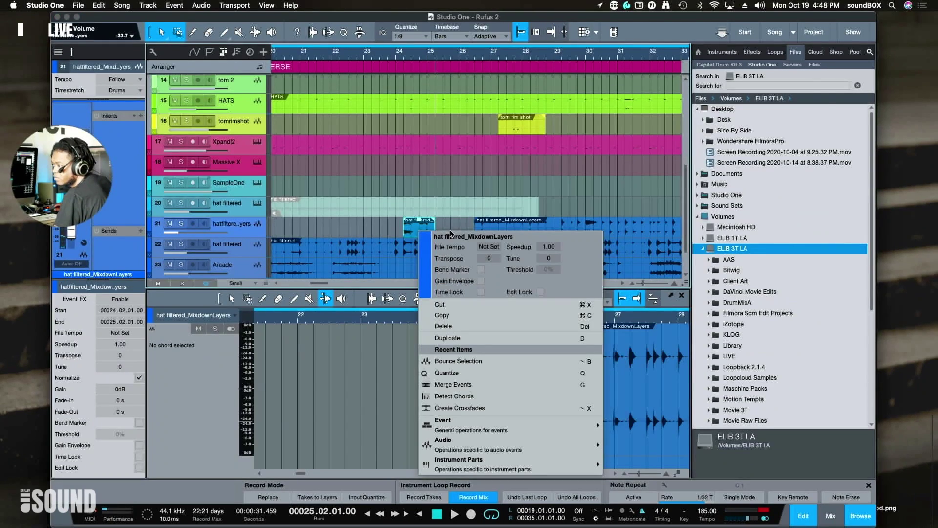
pyautogui.click(419, 235)
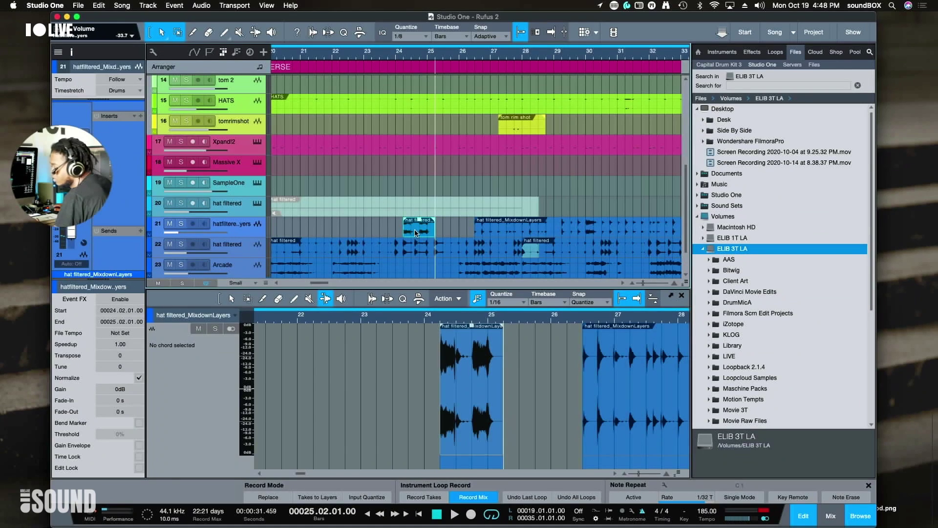
pyautogui.moveTo(416, 233); pyautogui.dragTo(453, 239)
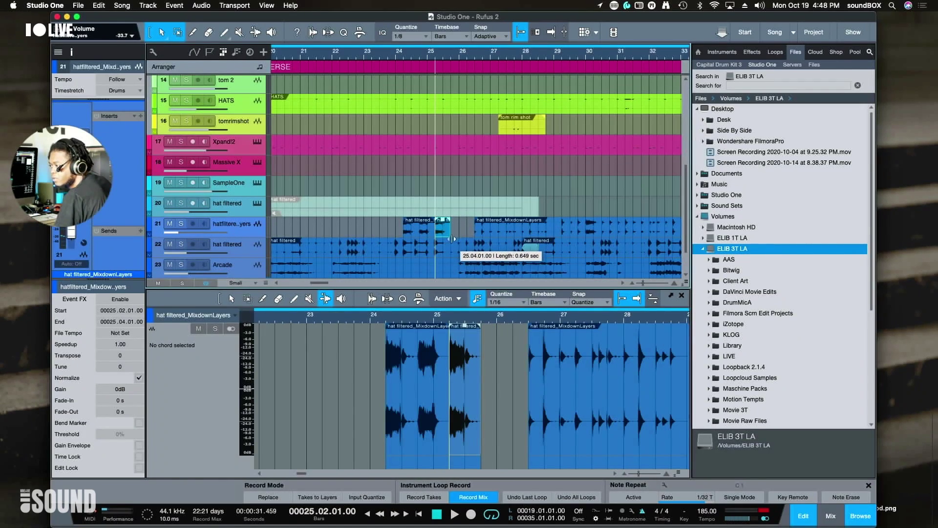
# Play from bar 24 to hear the duplicated hat chops and the moved remainder against the other tracks
pyautogui.click(399, 58)
pyautogui.press('space')
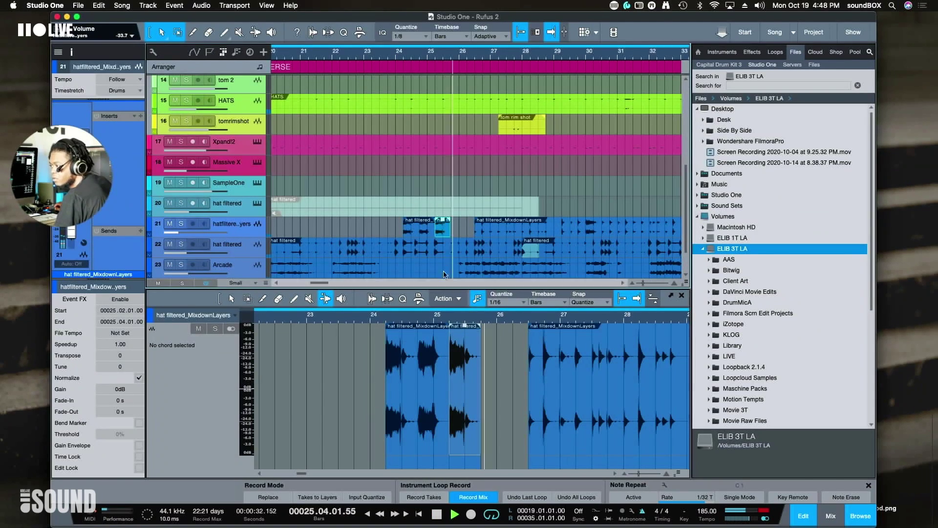
pyautogui.hscroll(3, 464, 223)
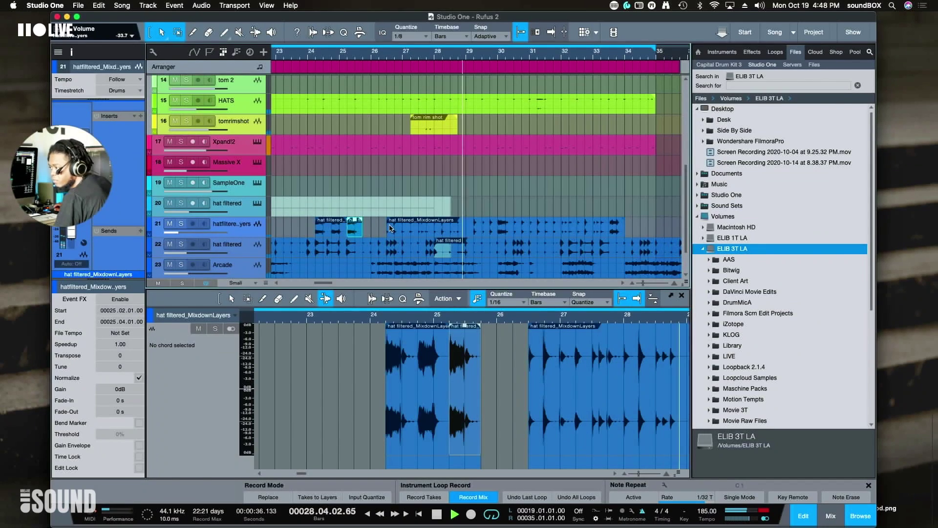
pyautogui.press('space')
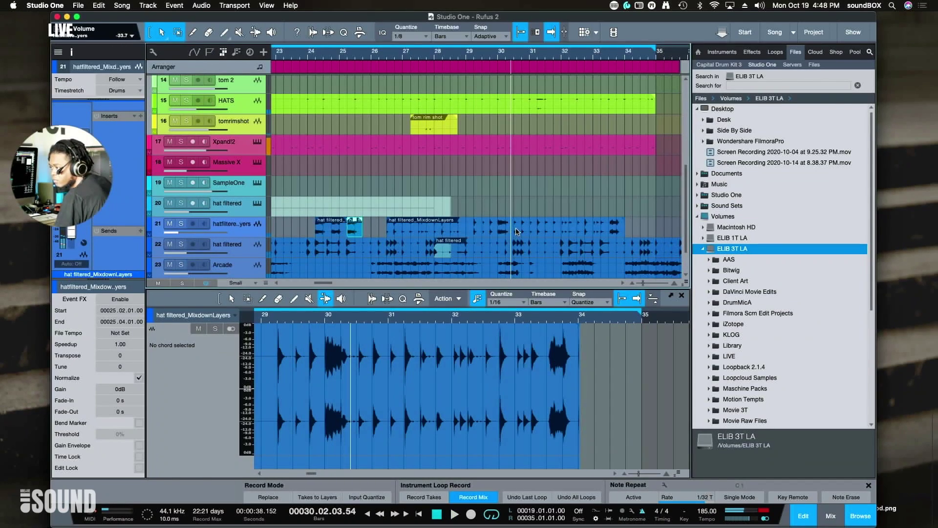
# Move the remaining hat mixdown event to 25.03.01.00, trim its start to 28.04.01.00 and play from there
pyautogui.moveTo(513, 228); pyautogui.dragTo(472, 229)
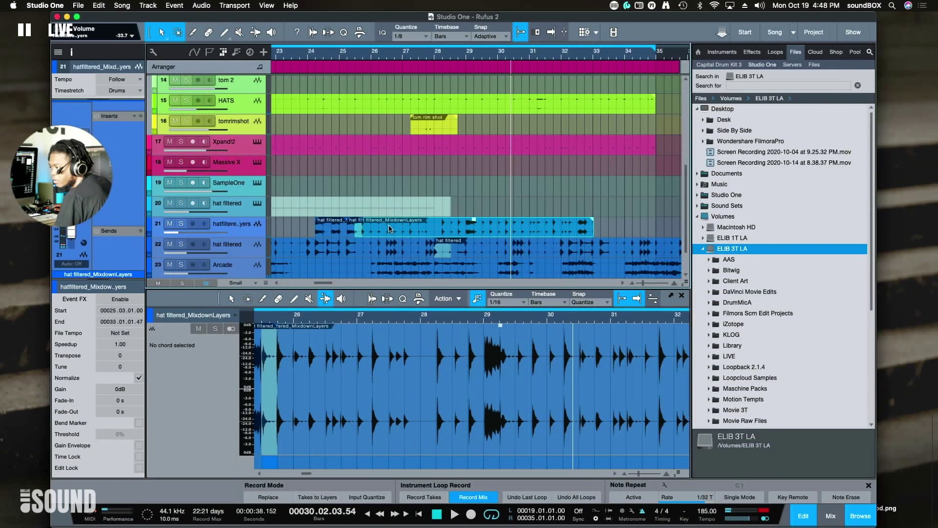
pyautogui.moveTo(357, 232); pyautogui.dragTo(459, 230)
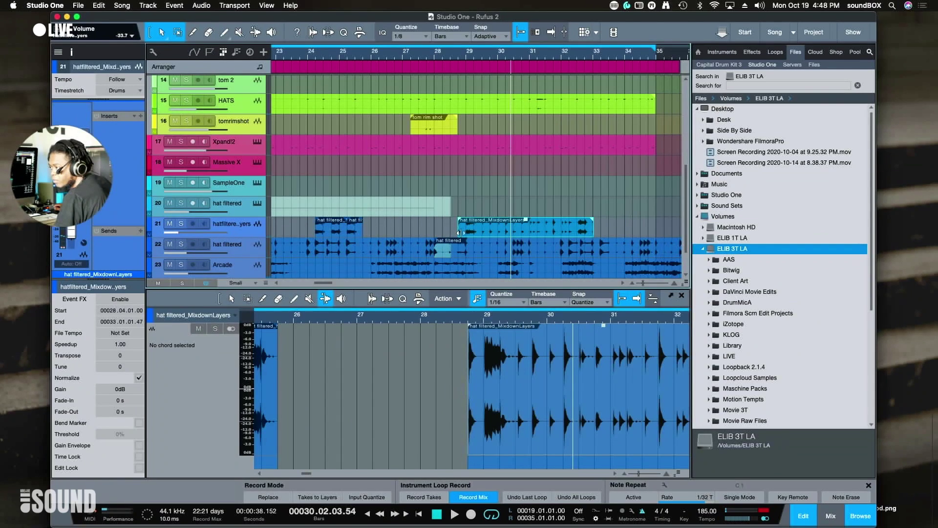
pyautogui.press('space')
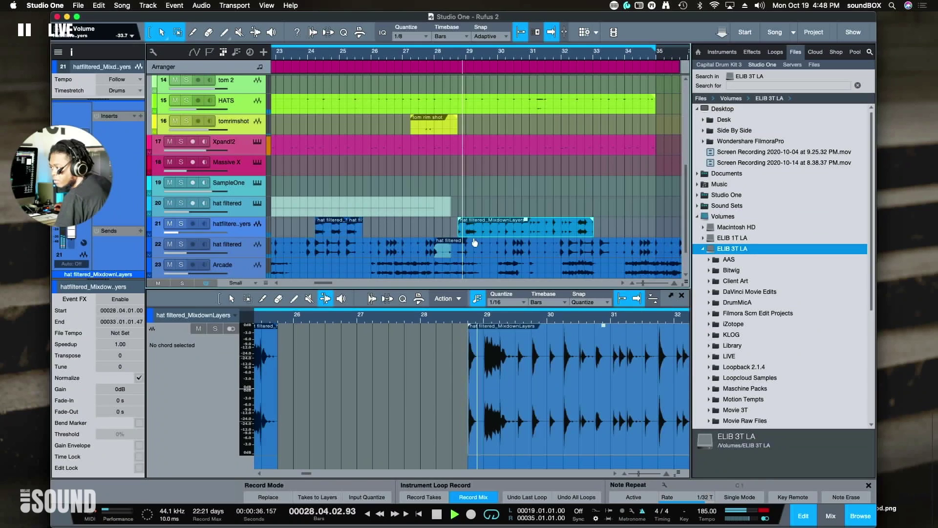
pyautogui.press('space')
# Shift the trimmed hat mixdown event to start at 28.03.01.00 and replay the section from bar 28
pyautogui.moveTo(480, 235); pyautogui.dragTo(472, 233)
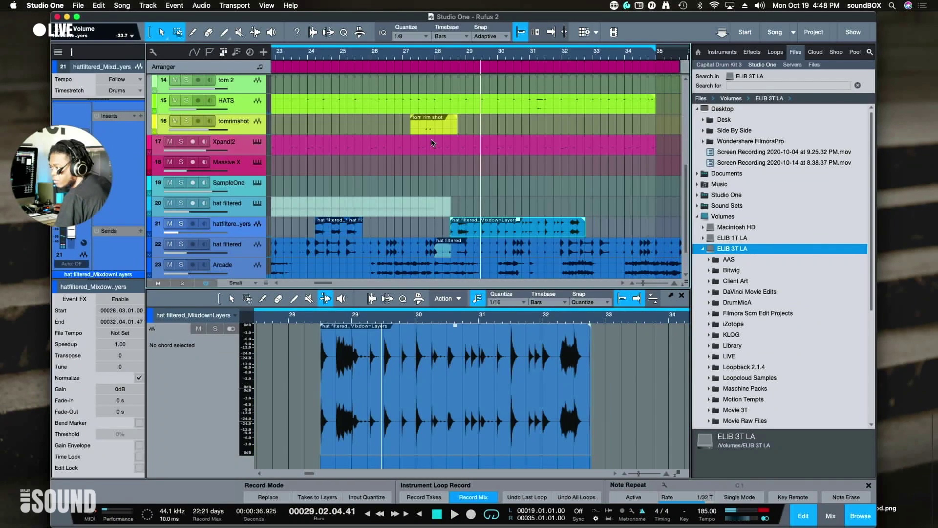
pyautogui.click(446, 56)
pyautogui.press('space')
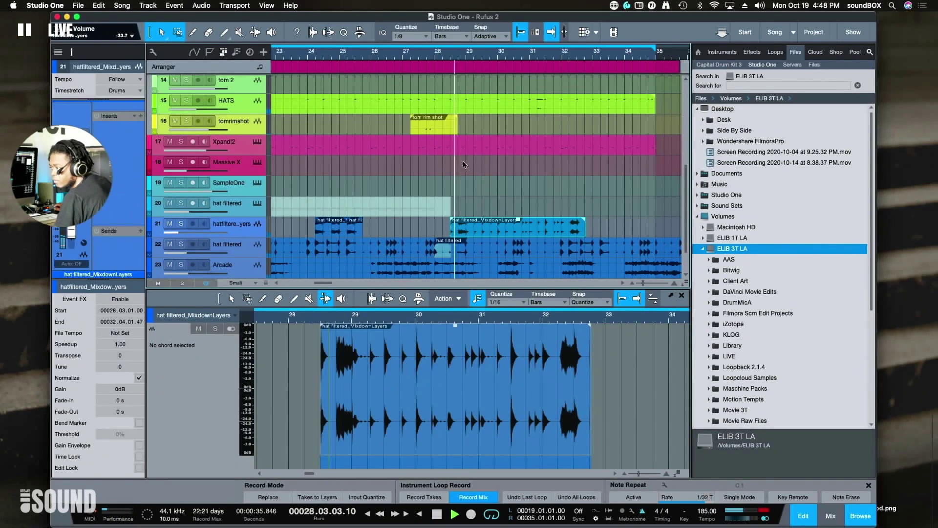
pyautogui.press('f')
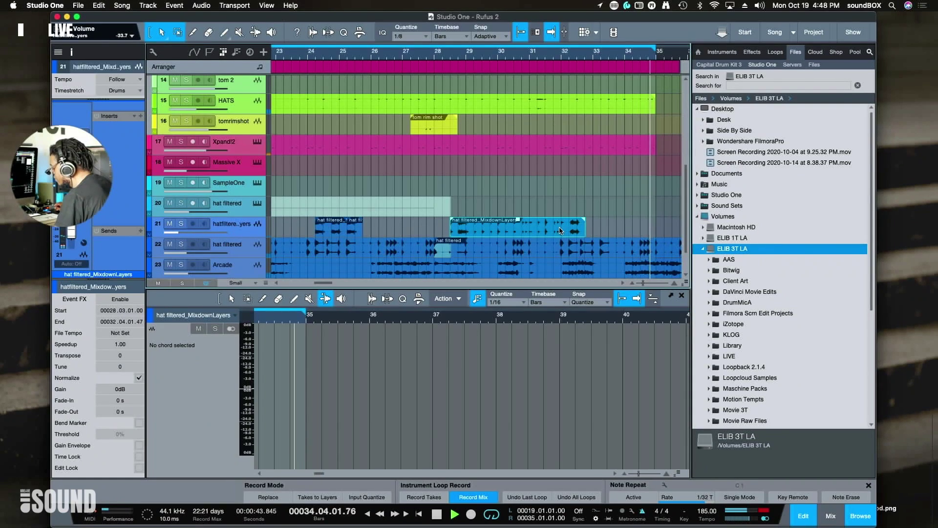
pyautogui.press('space')
# Mute the trimmed hat mixdown event, replay the end of the verse and place the playback cursor at 32.02.01.00
pyautogui.hscroll(5, 554, 203)
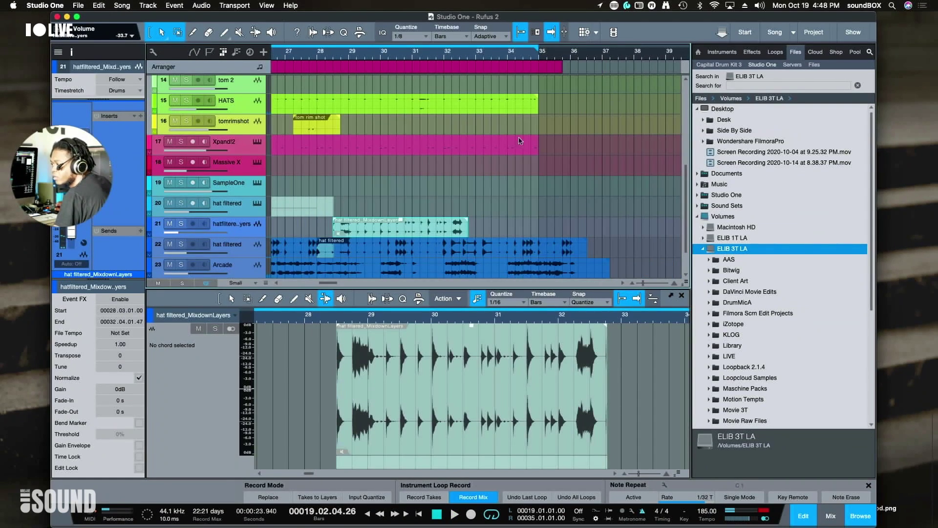
pyautogui.press('space')
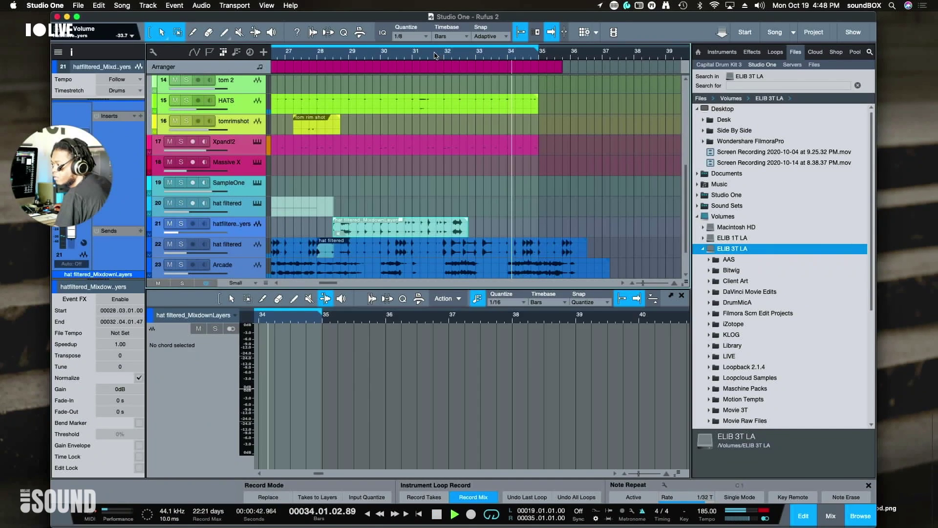
pyautogui.press('space')
pyautogui.press('space')
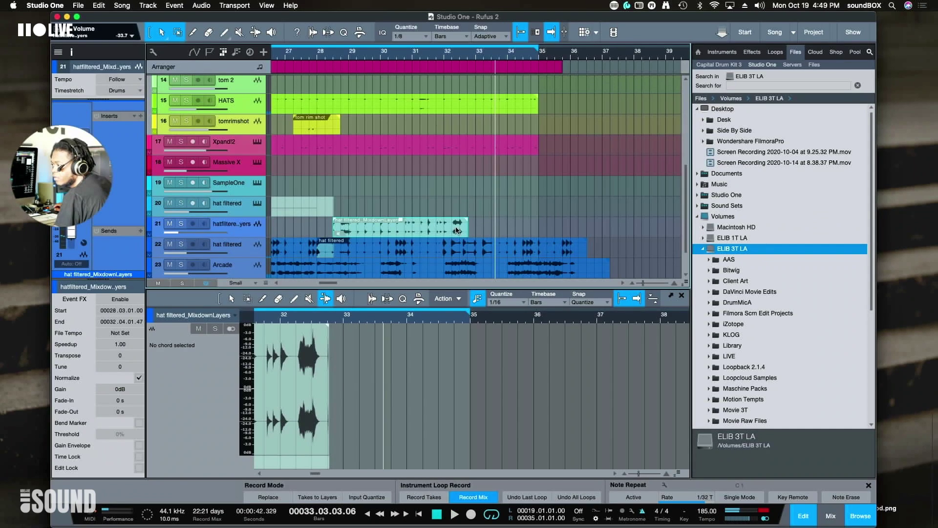
pyautogui.press('space')
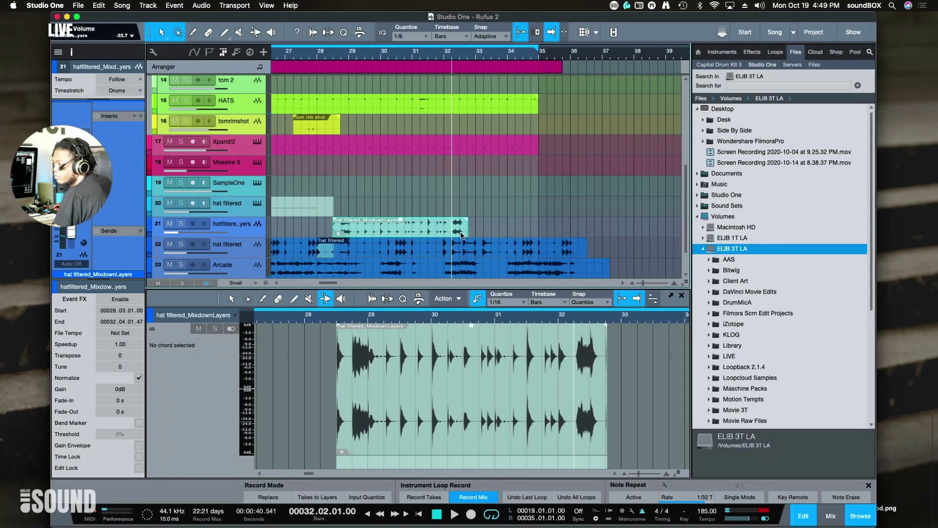
# Split the muted mixdown event at 32.02.01.00 and place copies of its end chop at 32.04.01.00 and 33.02.01.00
pyautogui.click(453, 222)
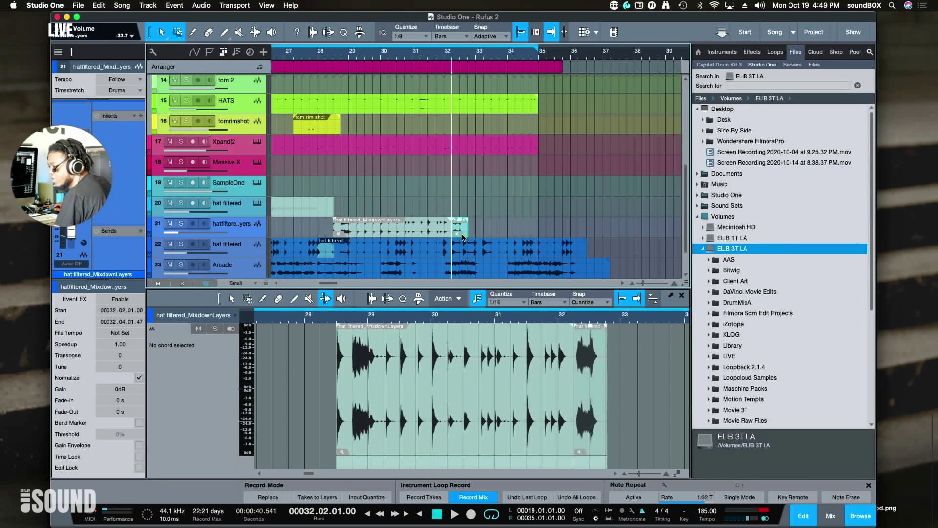
pyautogui.press('d')
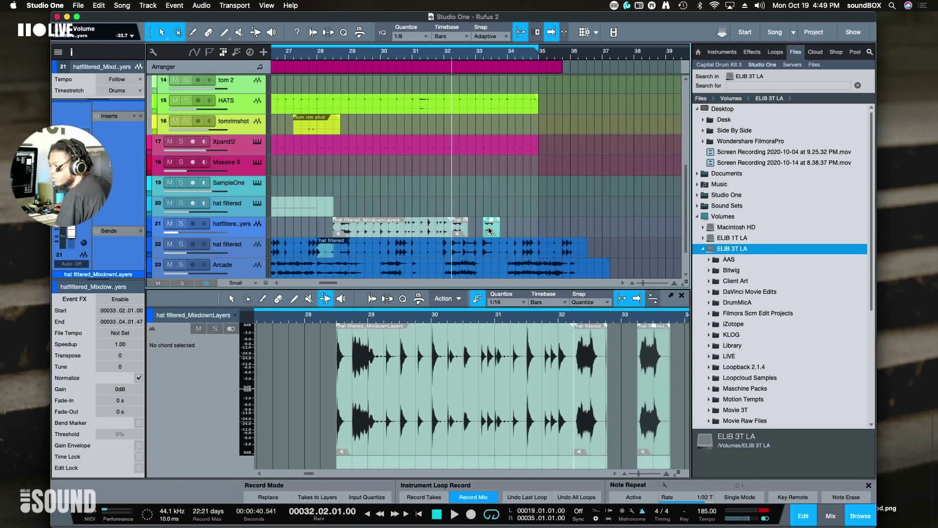
pyautogui.moveTo(489, 227); pyautogui.dragTo(480, 231)
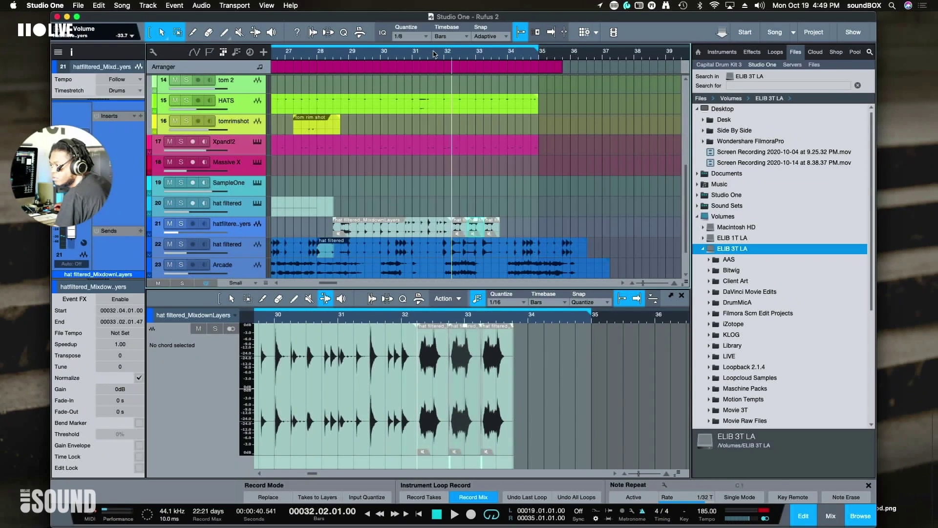
# Play through the end of the verse, then unmute the three hat chops in bars 32 and 33
pyautogui.click(435, 55)
pyautogui.press('space')
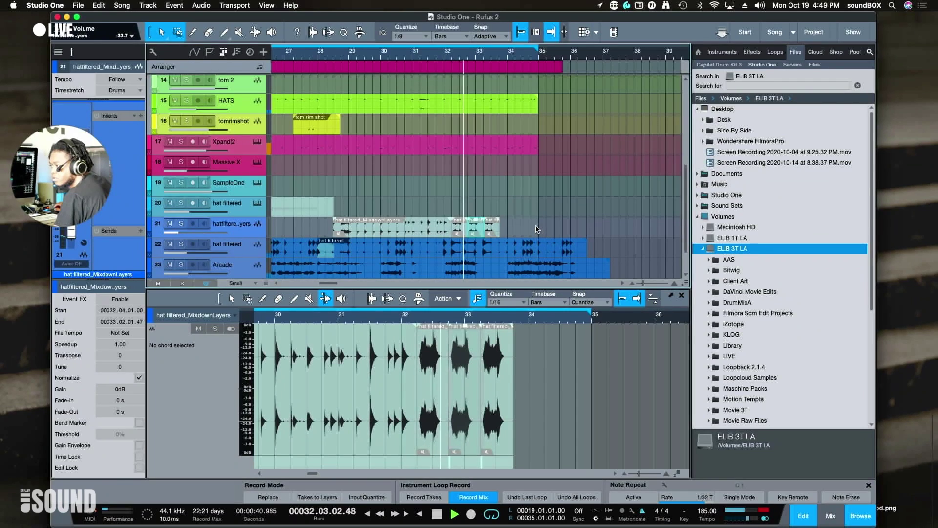
pyautogui.press('space')
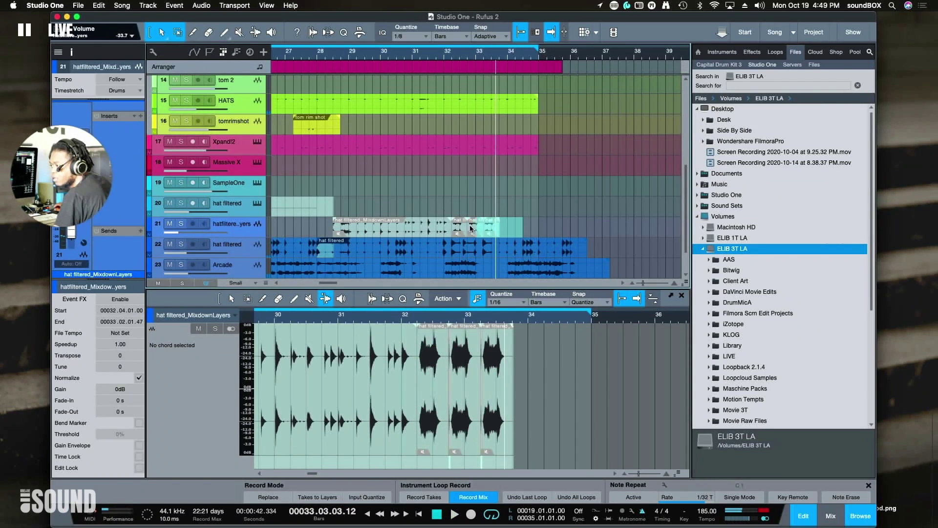
pyautogui.click(462, 227)
pyautogui.keyDown('shift'); pyautogui.click(478, 228); pyautogui.keyUp('shift')
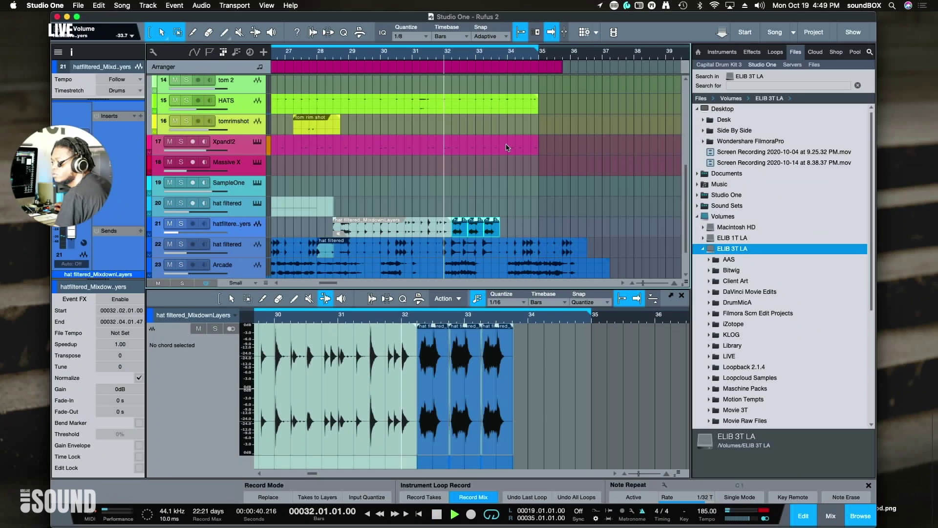
# Delete the long muted hat mixdown event in front of the three chops
pyautogui.click(425, 226)
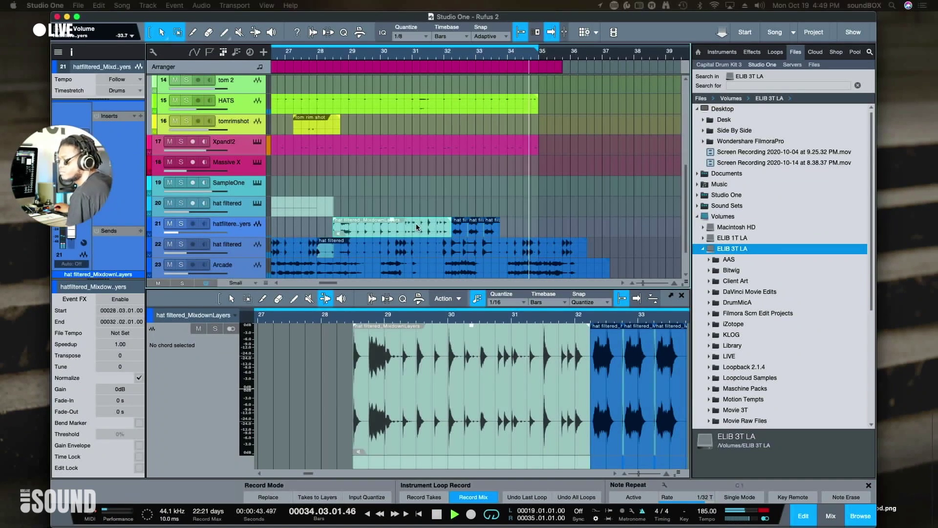
pyautogui.hscroll(5, 420, 226)
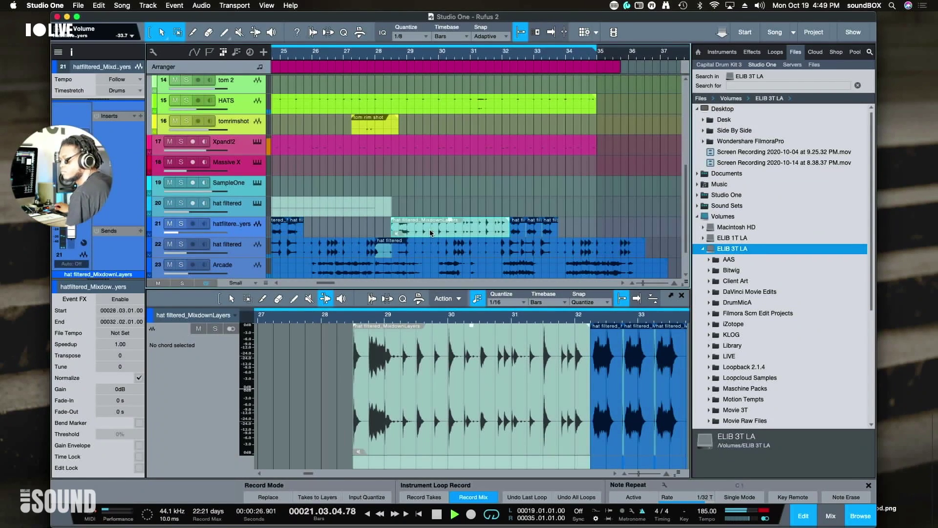
pyautogui.press('Delete')
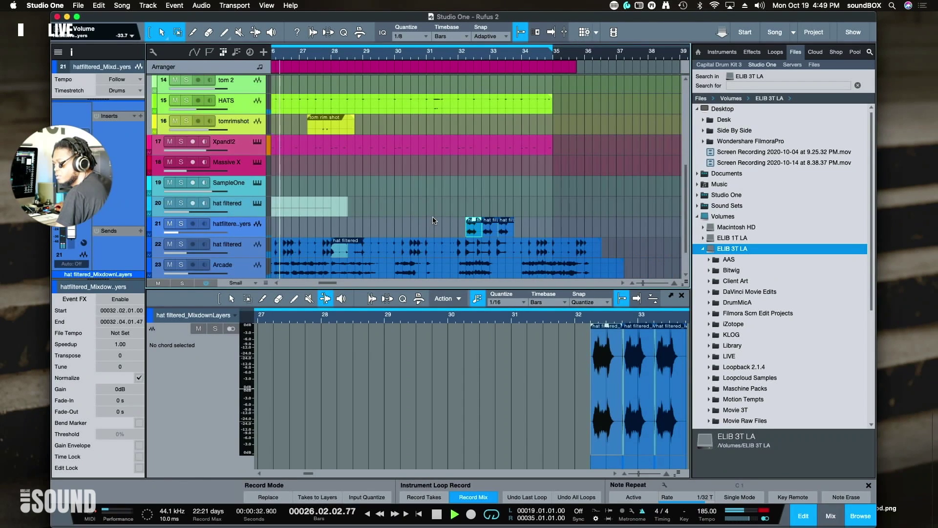
# Shift the three hat chops together slightly earlier, starting at 32.01.04.01, and replay them
pyautogui.hotkey('alt', 'e')
pyautogui.press('e')
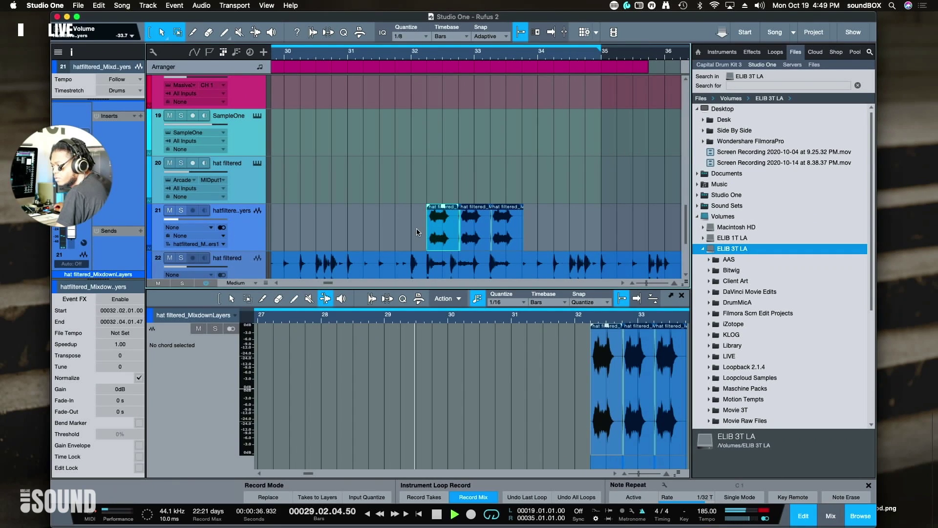
pyautogui.click(429, 234)
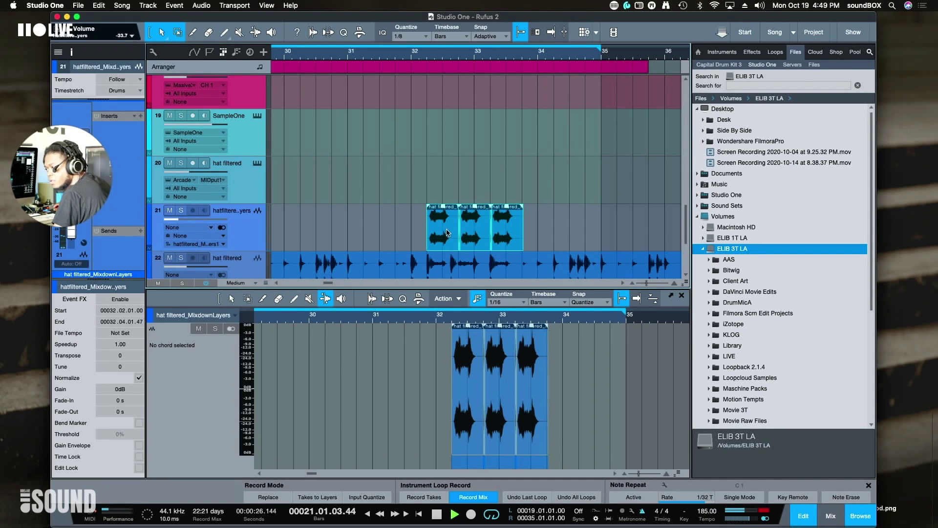
pyautogui.moveTo(446, 238); pyautogui.dragTo(444, 238)
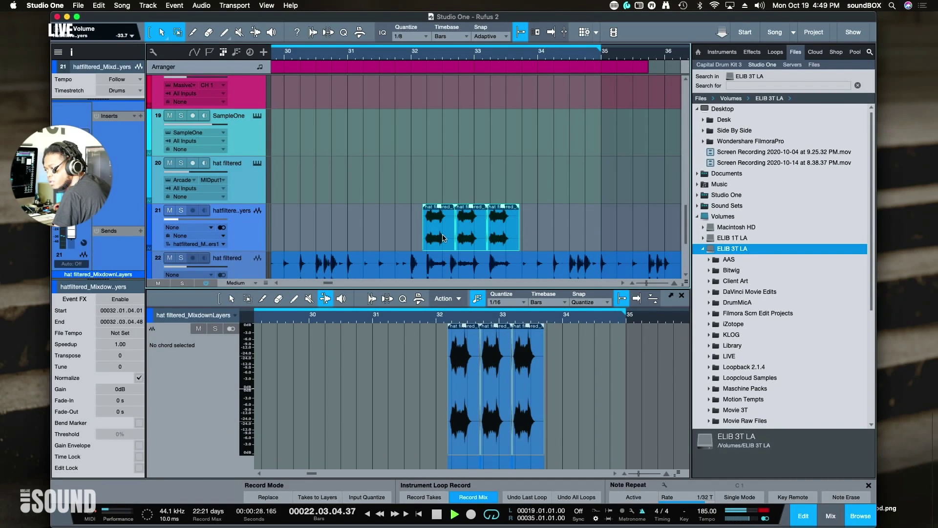
pyautogui.click(407, 58)
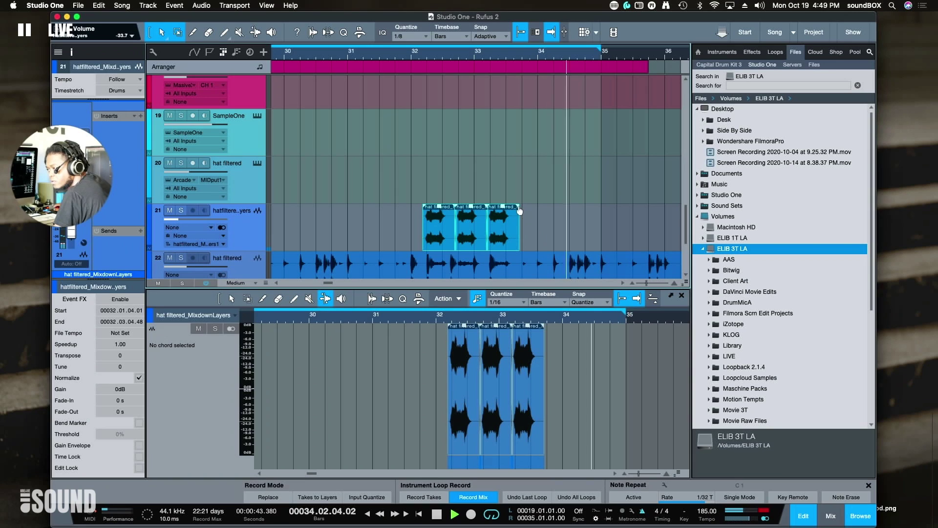
# Give the three hat chops a 230 ms fade-out, replay them, and show the whole verse for playback
pyautogui.moveTo(519, 210); pyautogui.dragTo(508, 210)
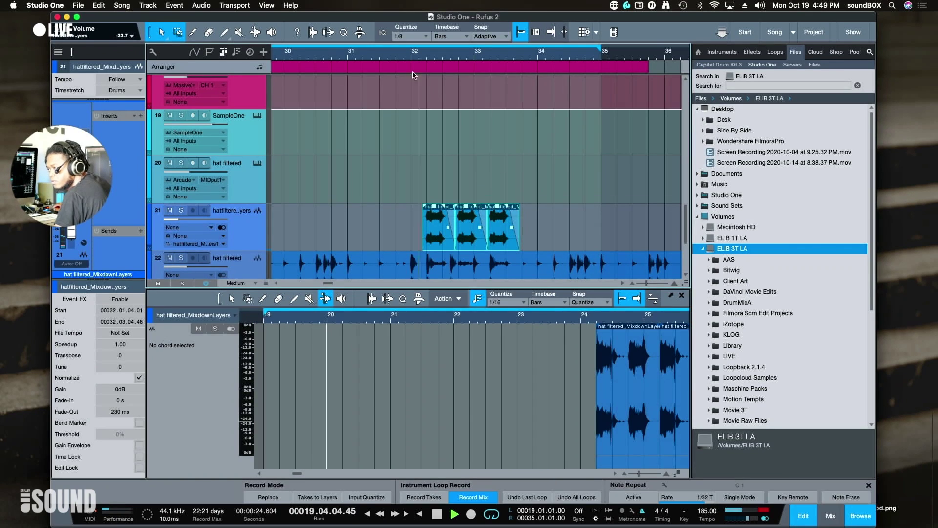
pyautogui.click(404, 57)
pyautogui.press('f')
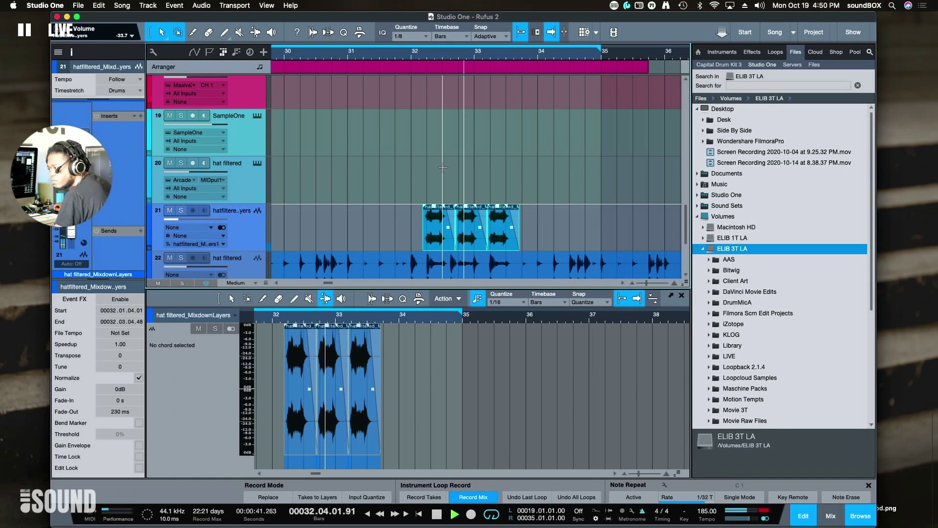
pyautogui.click(528, 235)
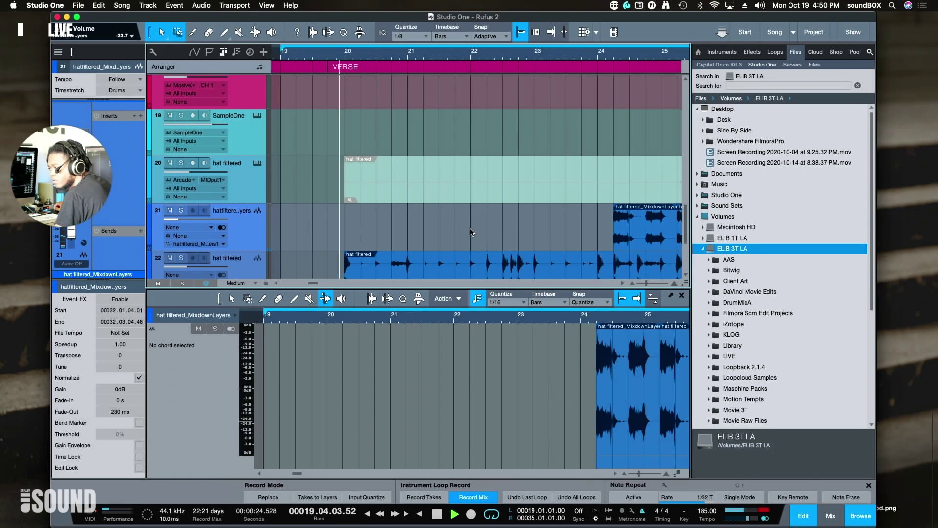
pyautogui.press('w')
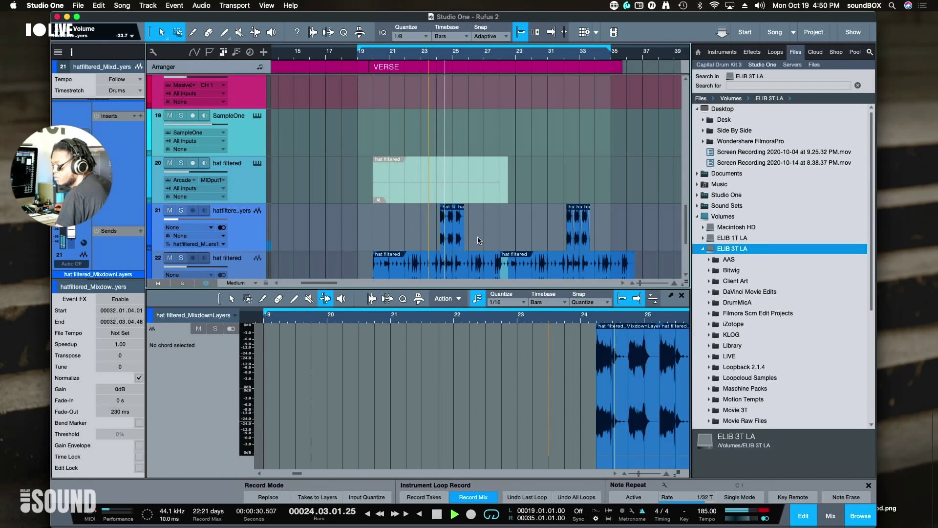
# Give the hat mixdown chops in bars 24 and 25 a 160 ms fade-out
pyautogui.click(448, 215)
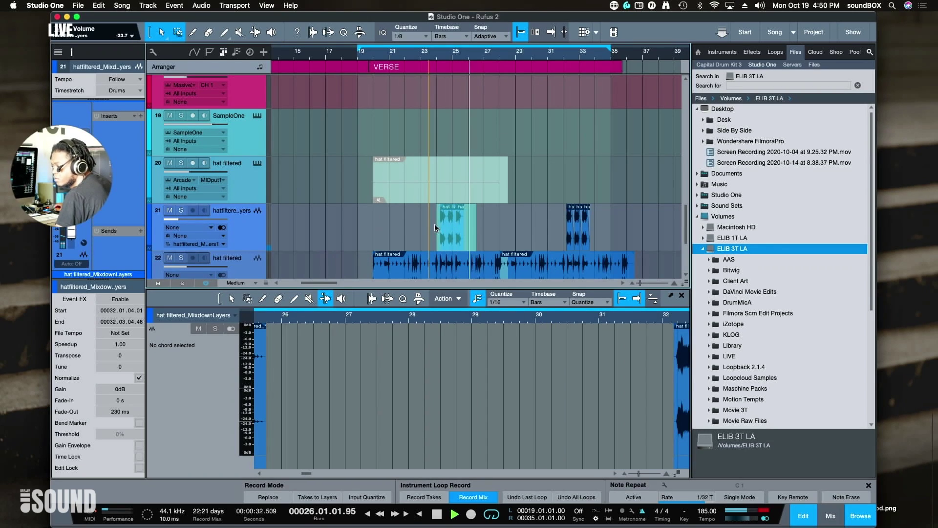
pyautogui.moveTo(456, 207); pyautogui.dragTo(453, 214)
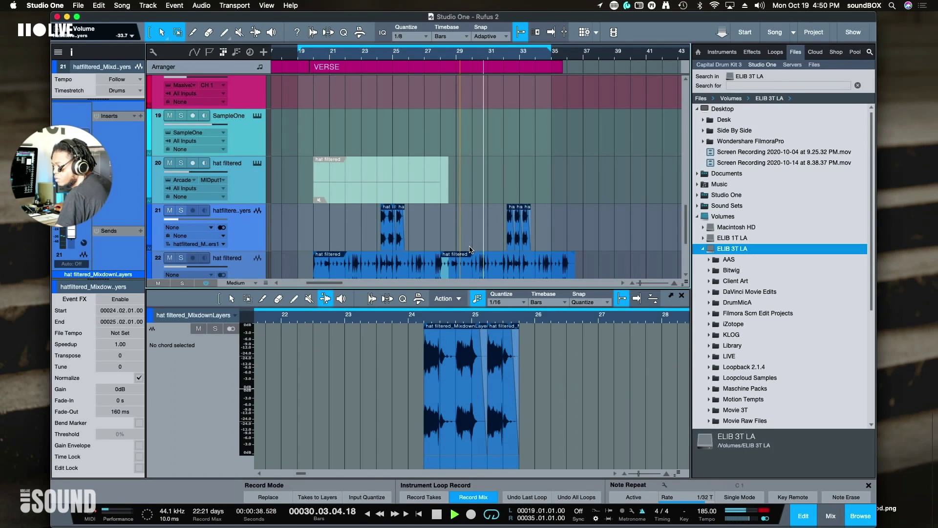
# Mute the original hat filtered audio track and lower the hat mixdown track's volume to -37.9 dB
pyautogui.scroll(-3, 471, 247)
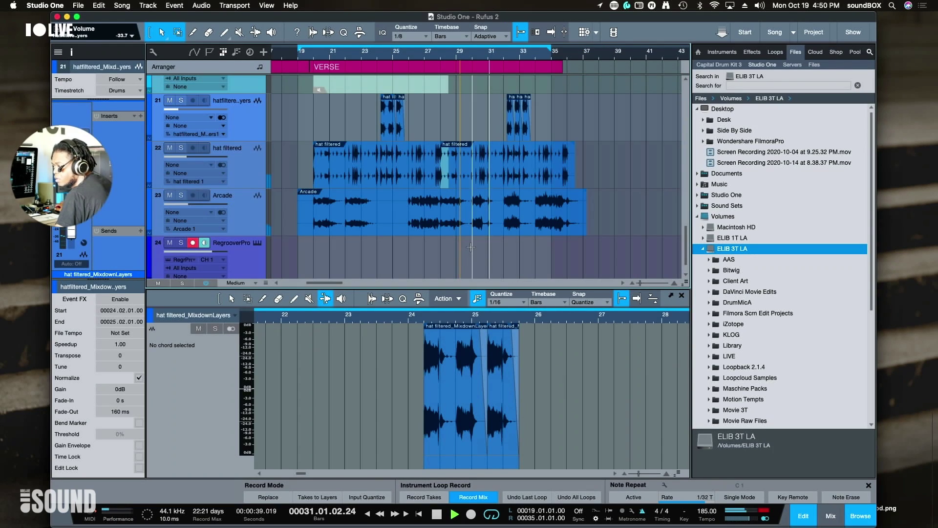
pyautogui.click(169, 148)
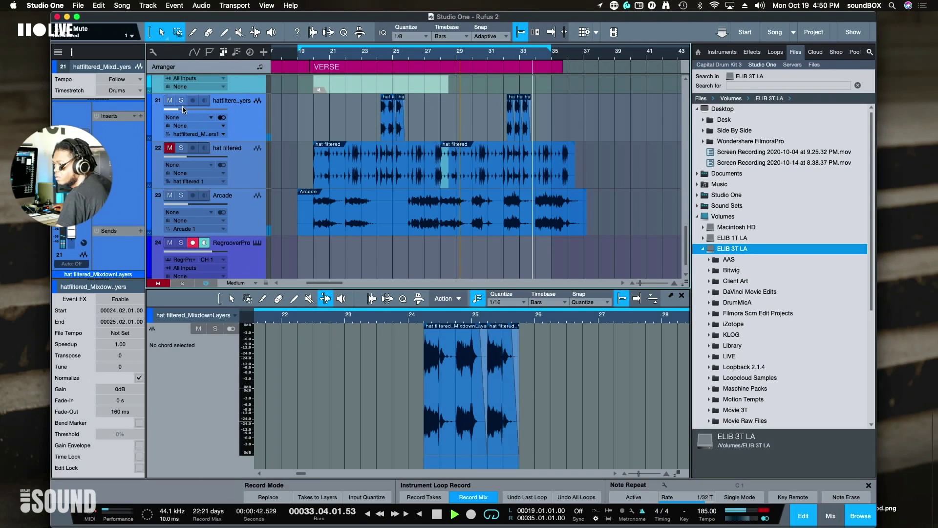
pyautogui.moveTo(176, 110); pyautogui.dragTo(176, 111)
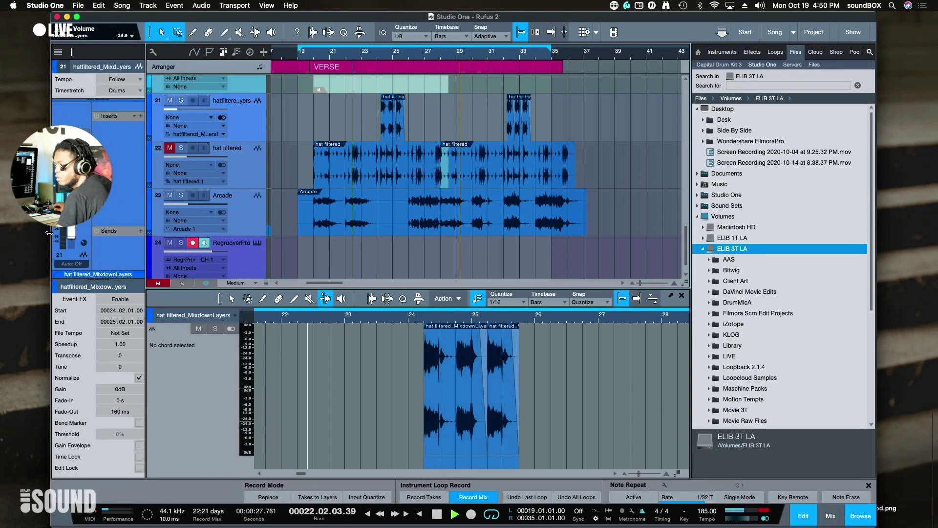
pyautogui.moveTo(72, 232); pyautogui.dragTo(75, 232)
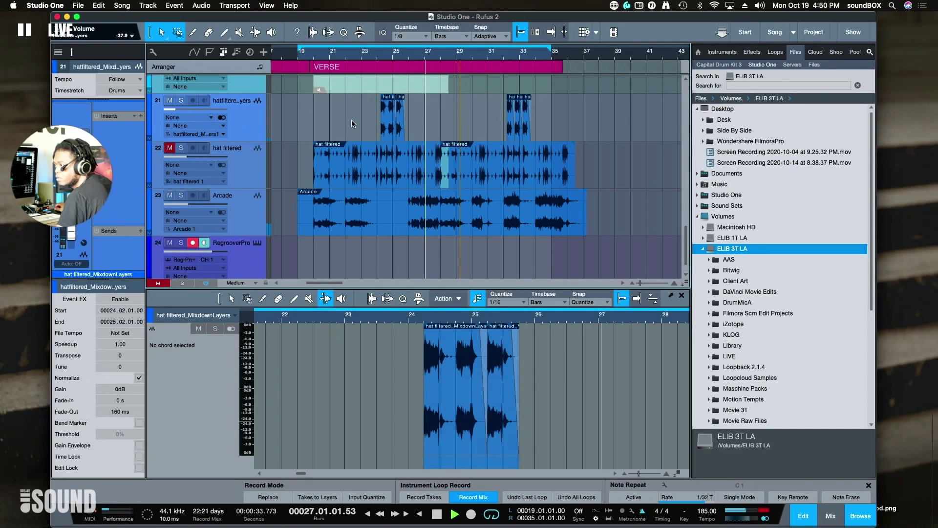
# Copy the RedlightDist insert from the hat filtered audio track to the hat mixdown track and close the plug-in window
pyautogui.click(241, 174)
pyautogui.moveTo(115, 126); pyautogui.dragTo(235, 121)
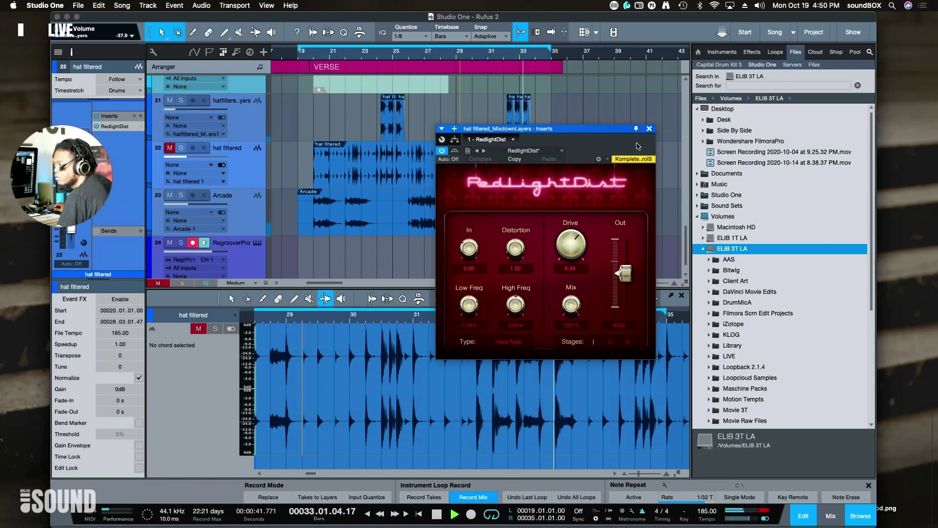
pyautogui.click(649, 129)
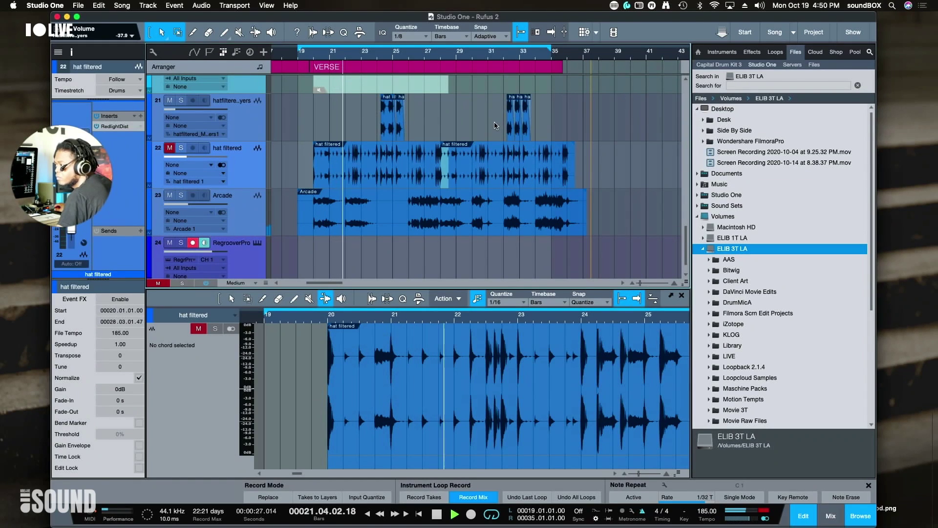
# Hide the audio editor and the browser to enlarge the arrangement, and turn on autoscroll
pyautogui.scroll(5, 475, 163)
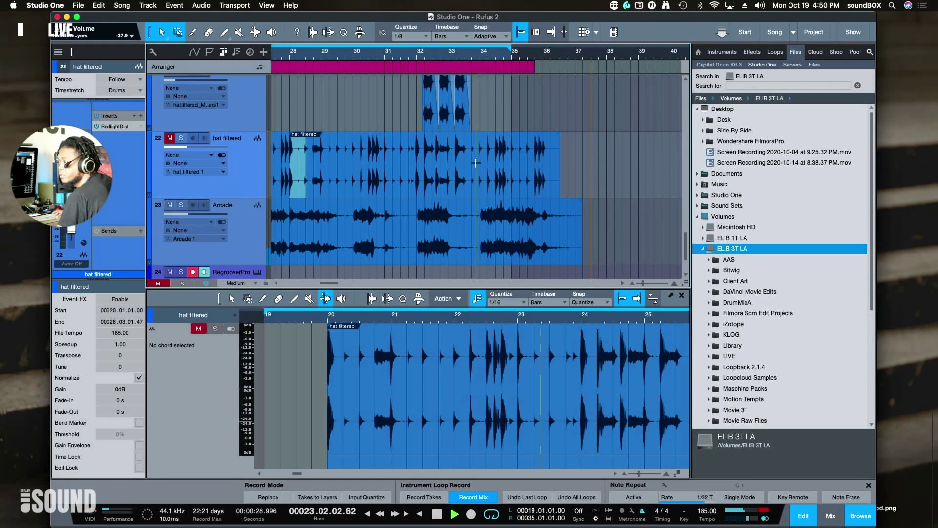
pyautogui.hscroll(-7, 603, 160)
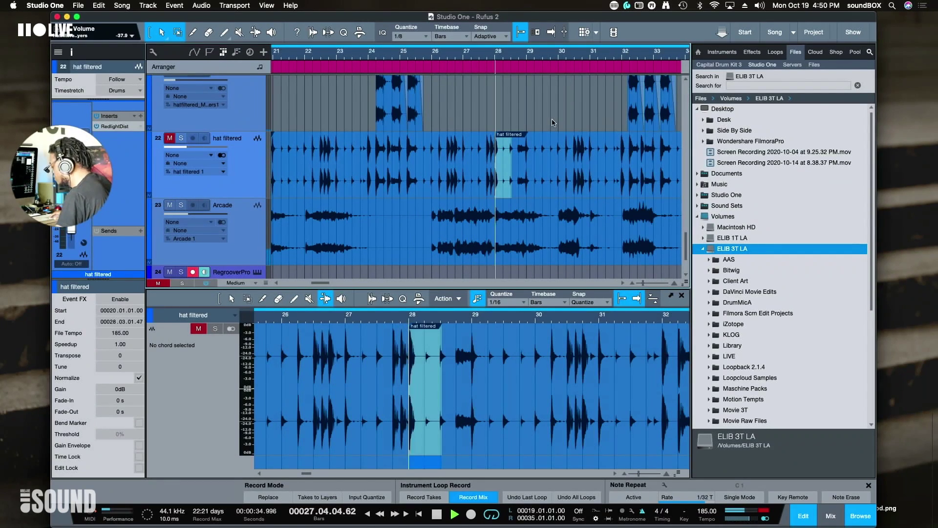
pyautogui.press('F3')
pyautogui.press('F3')
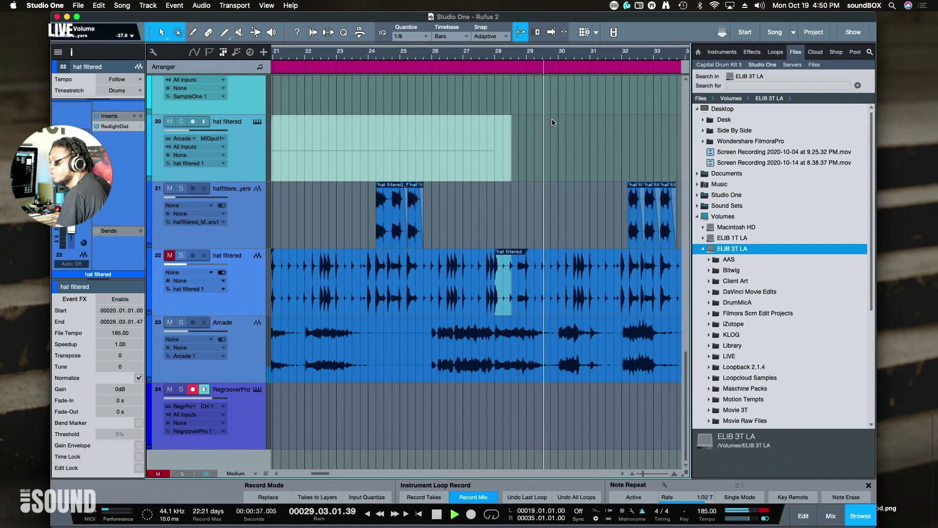
pyautogui.scroll(2, 552, 123)
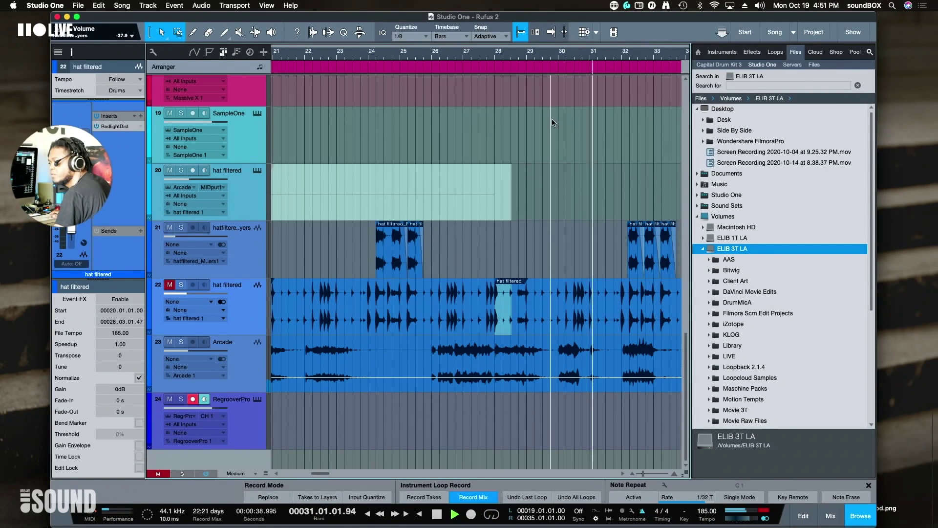
pyautogui.scroll(2, 553, 123)
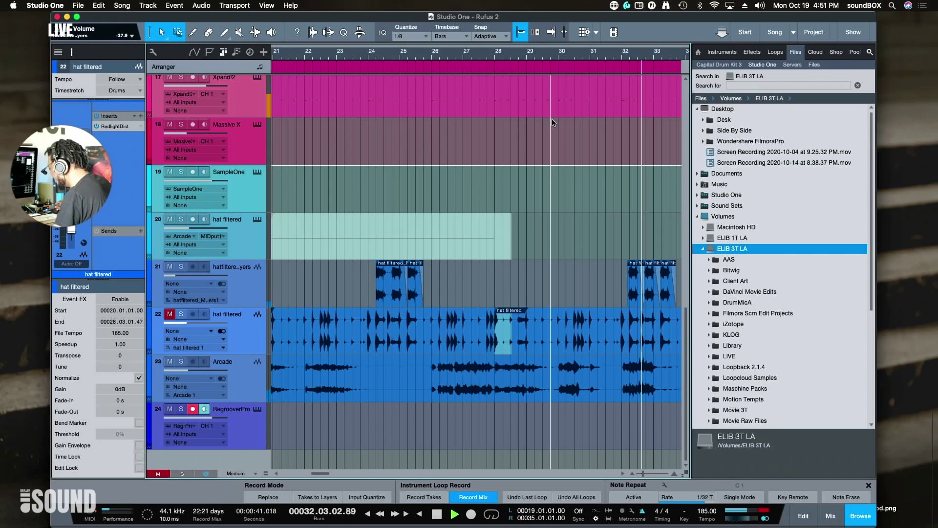
pyautogui.press('F5')
pyautogui.hscroll(1, 586, 219)
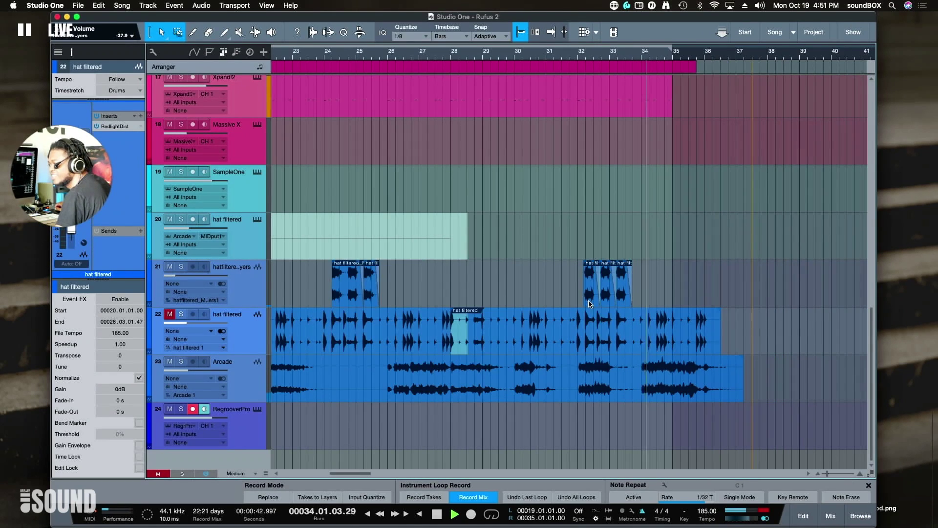
pyautogui.hscroll(-6, 589, 269)
pyautogui.press('f')
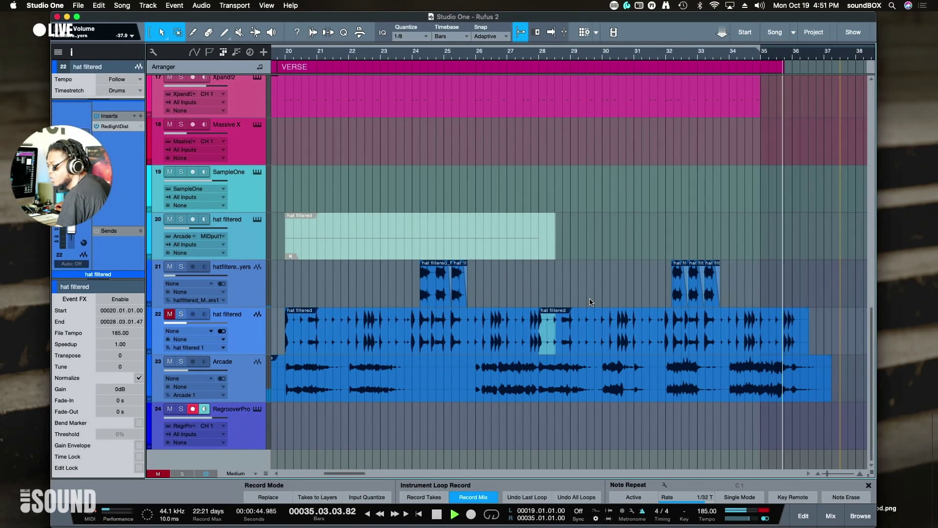
# Play the verse from bar 19, mute the hat mixdown track and unmute the original hat filtered track, then stop playback
pyautogui.press('space')
pyautogui.hscroll(-2, 342, 326)
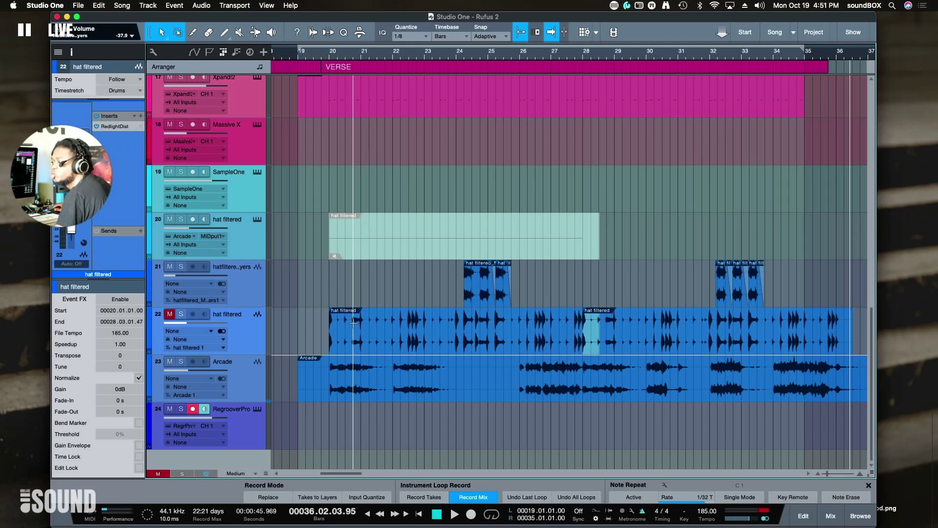
pyautogui.click(306, 57)
pyautogui.press('space')
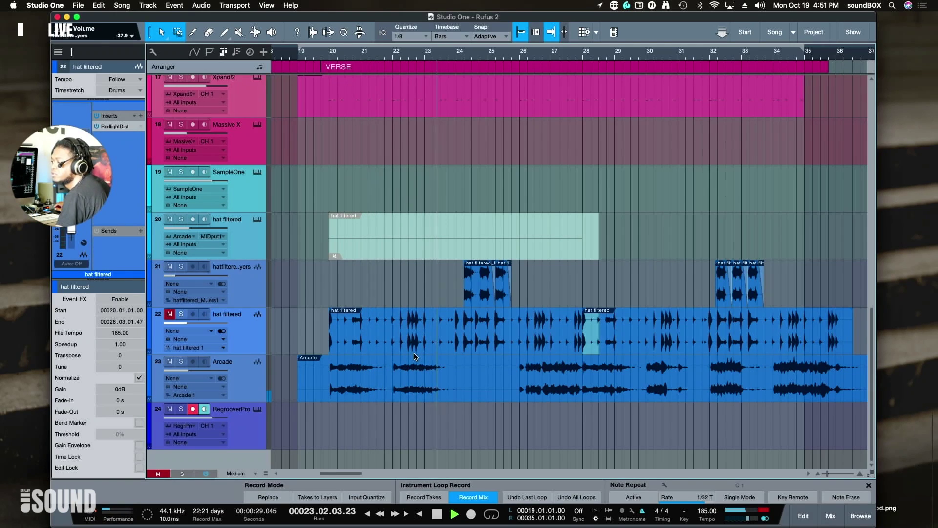
pyautogui.click(169, 267)
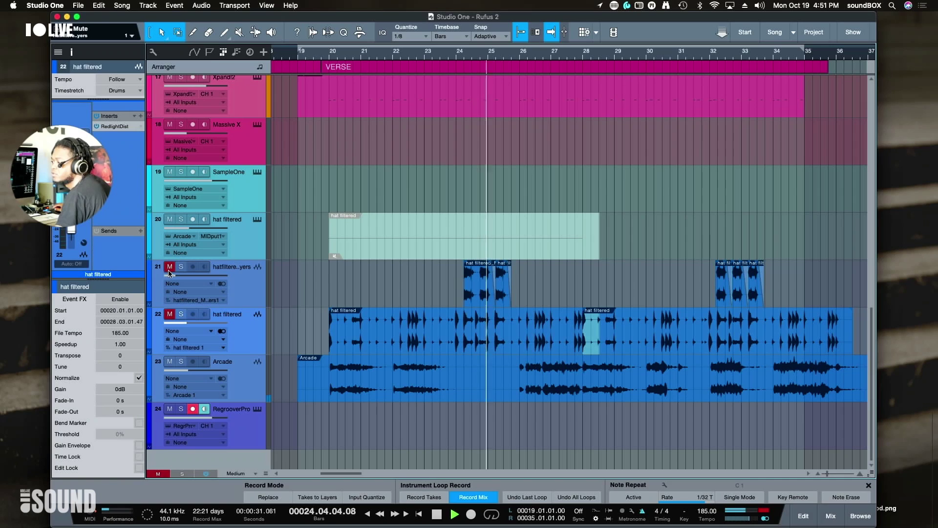
pyautogui.click(170, 314)
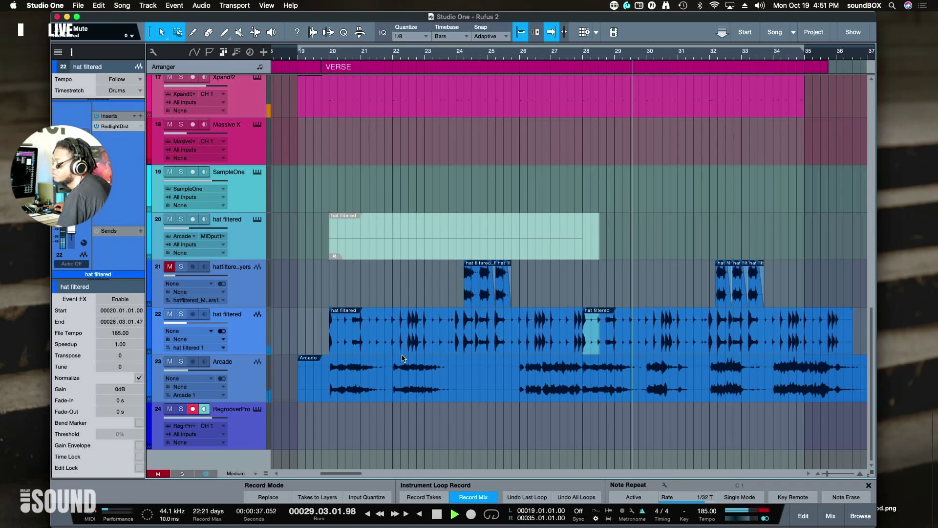
pyautogui.press('space')
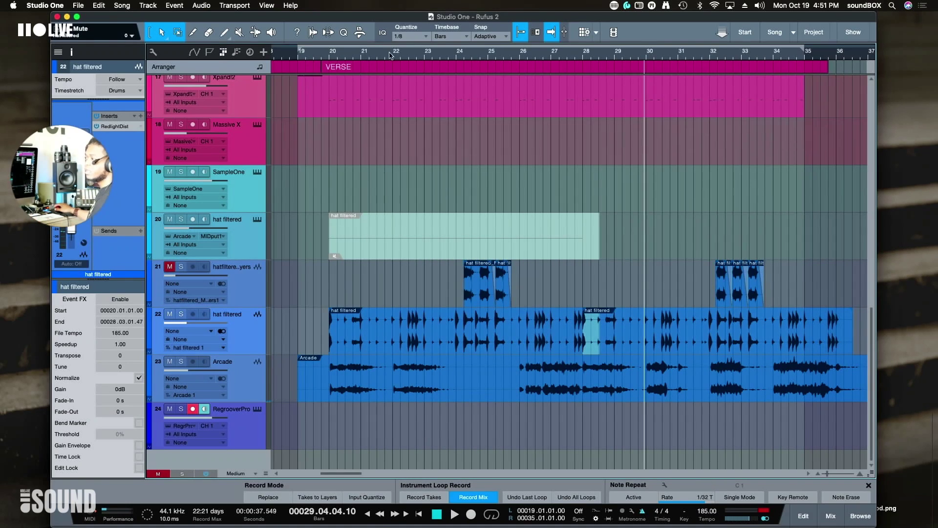
# Open Strip Silence and try the Lots of Silence detection material before returning it to Little Silence
pyautogui.click(329, 32)
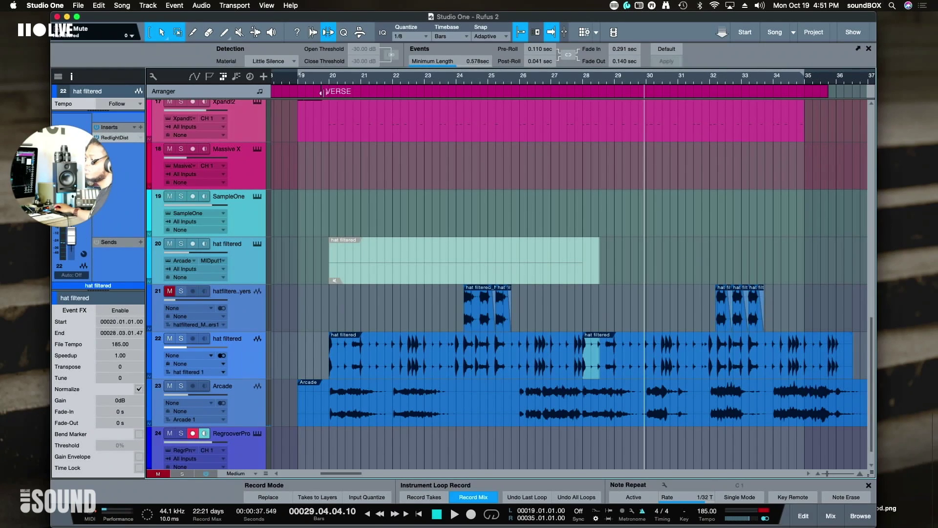
pyautogui.click(277, 63)
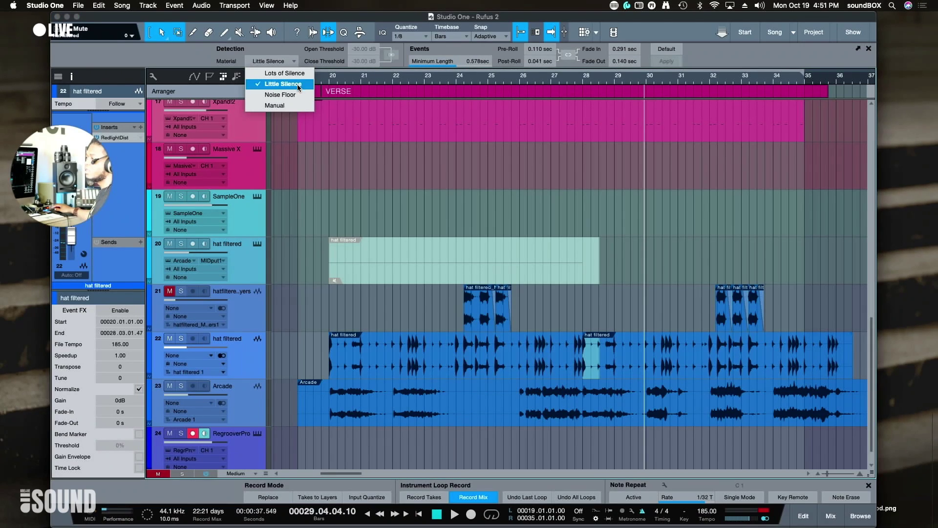
pyautogui.click(291, 73)
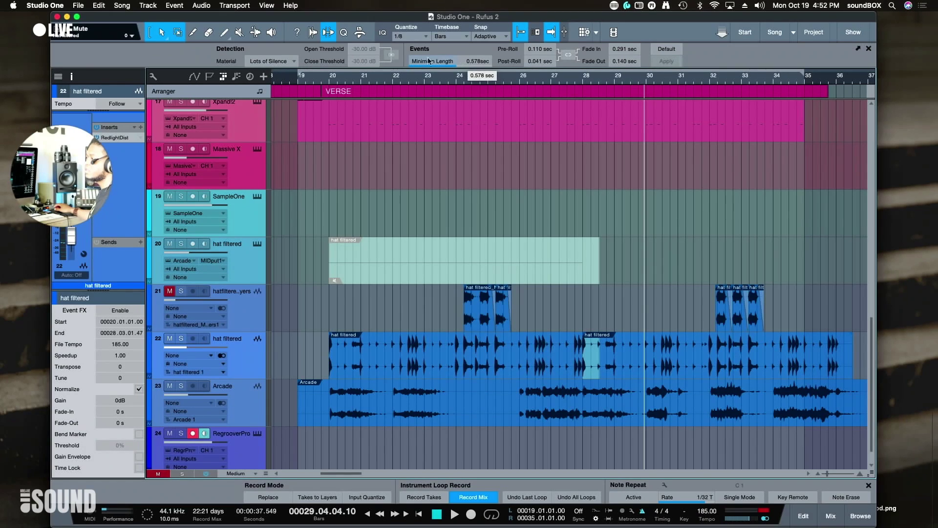
pyautogui.click(295, 62)
pyautogui.click(290, 85)
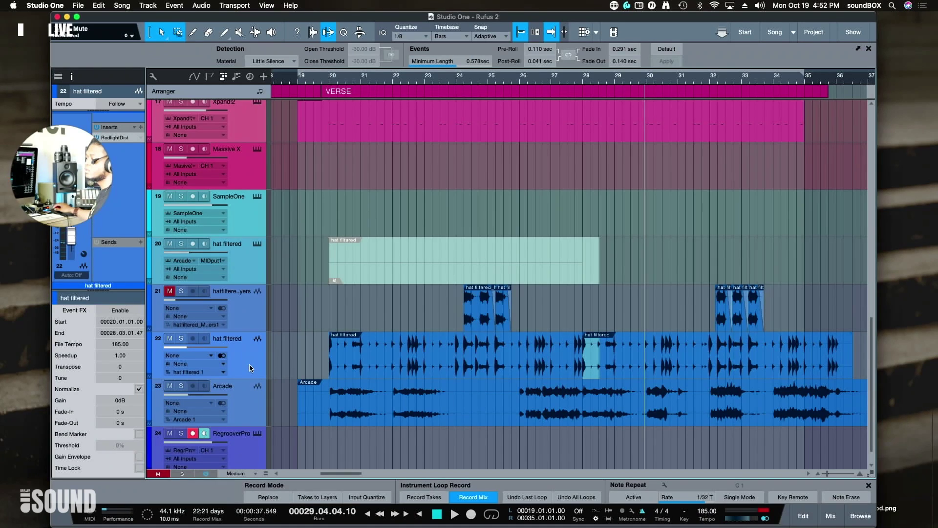
# Strip the silence from the first hat filtered audio event using the Lots of Silence material
pyautogui.press('space')
pyautogui.click(414, 365)
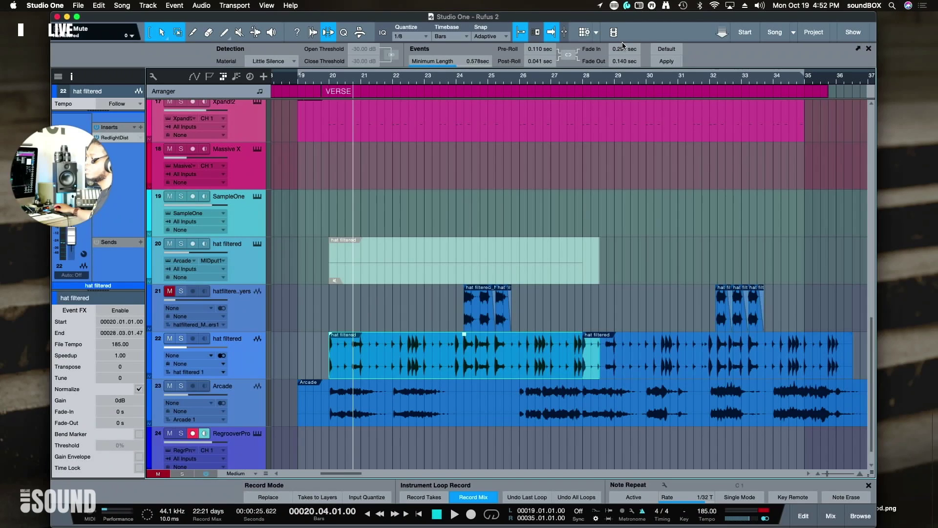
pyautogui.click(272, 61)
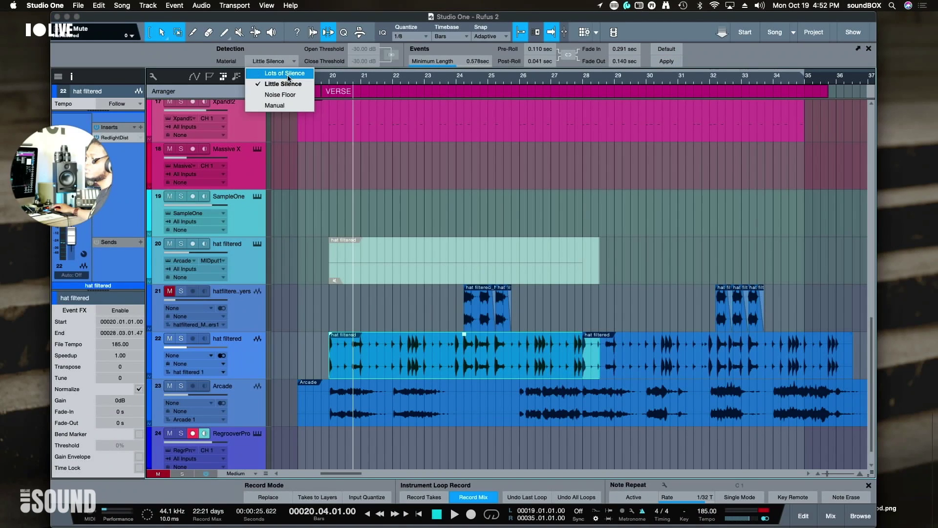
pyautogui.click(267, 70)
pyautogui.click(667, 61)
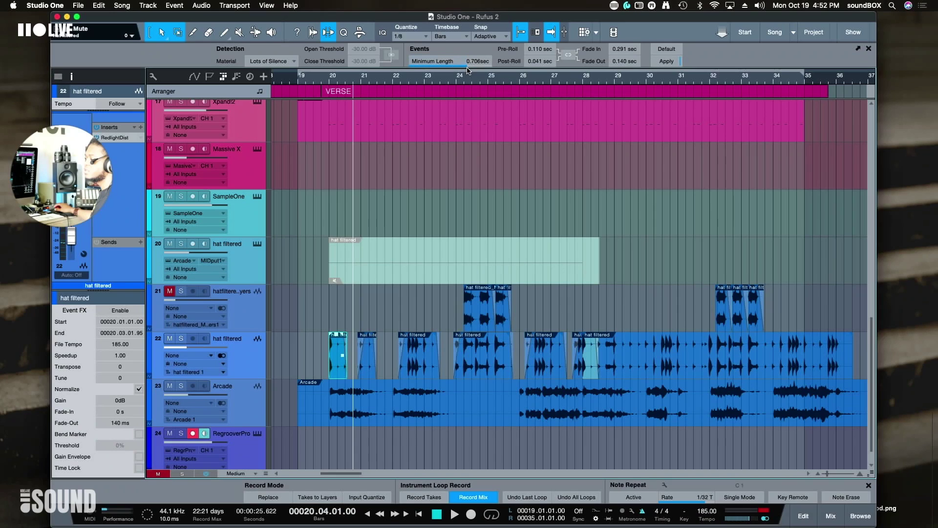
# Reapply Strip Silence to the hat filtered slices with a 0.260 sec minimum length, and play through the verse
pyautogui.click(676, 61)
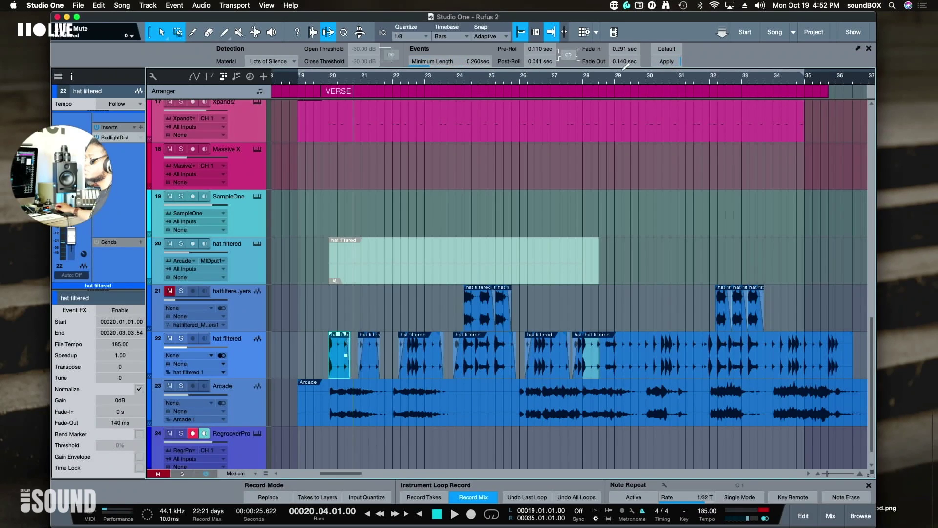
pyautogui.click(671, 62)
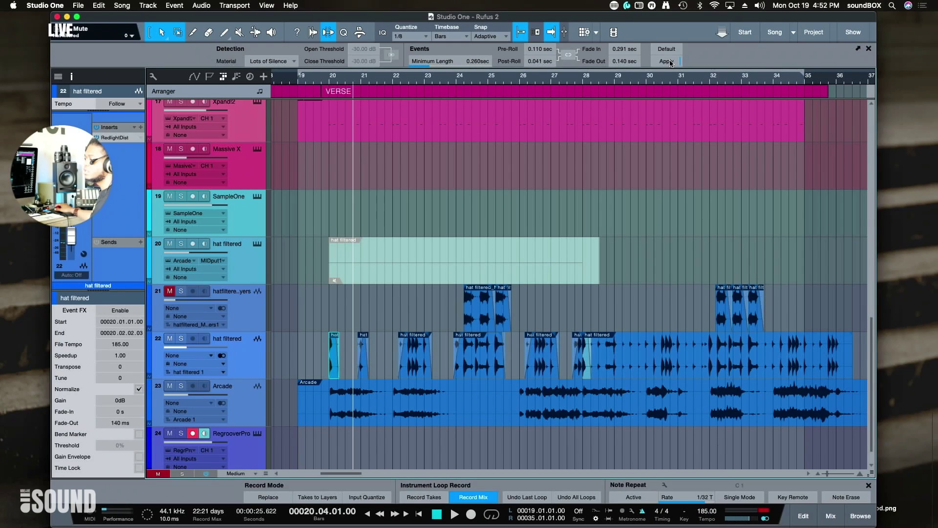
pyautogui.press('space')
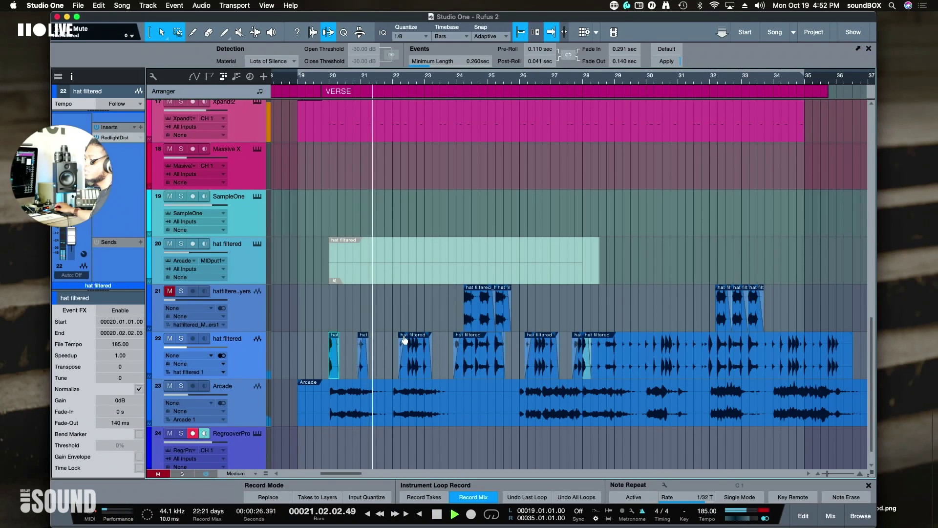
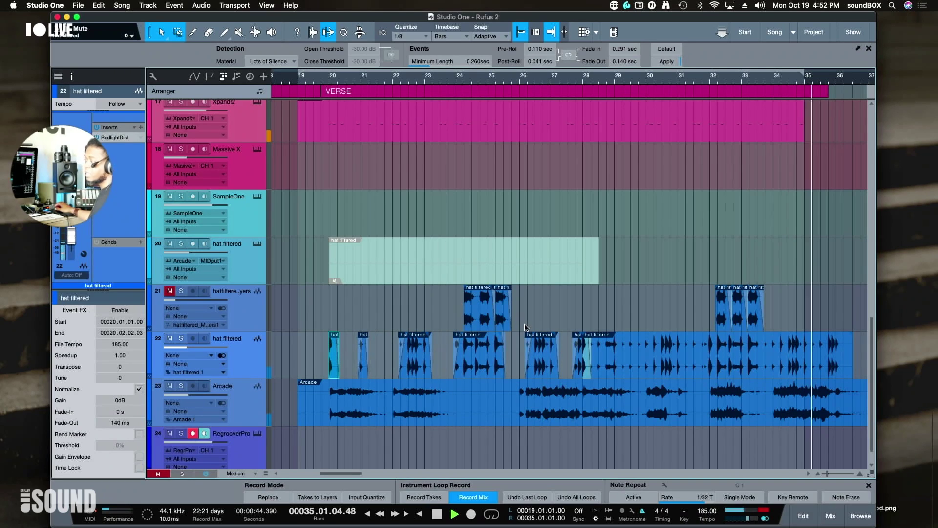
pyautogui.press('space')
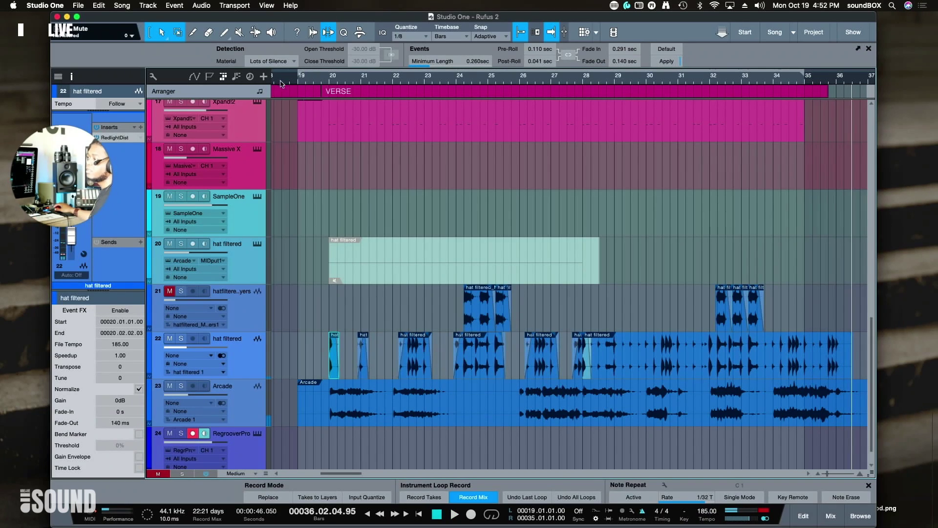
# Replay from bar 19, extend the second hat slice's start back to 20.03.04.98, and select the first slice
pyautogui.click(300, 82)
pyautogui.press('space')
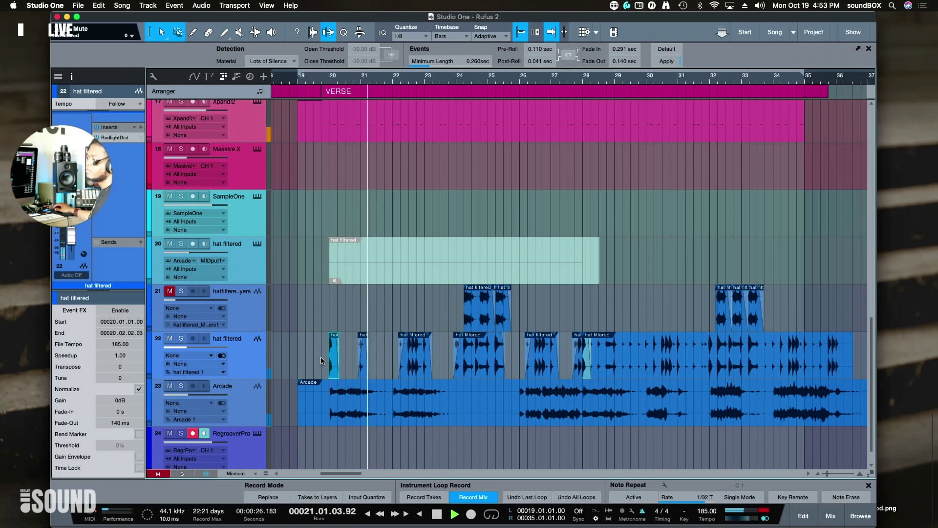
pyautogui.moveTo(359, 363); pyautogui.dragTo(354, 369)
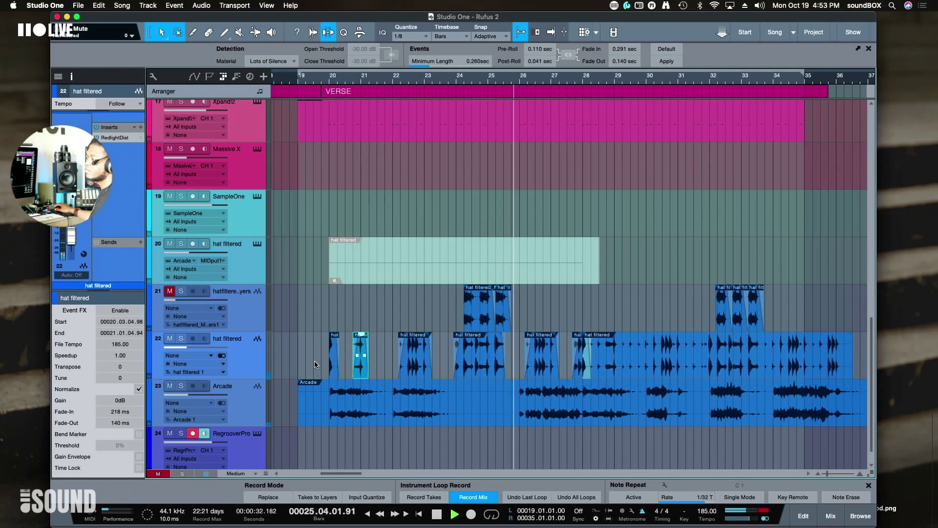
pyautogui.click(334, 365)
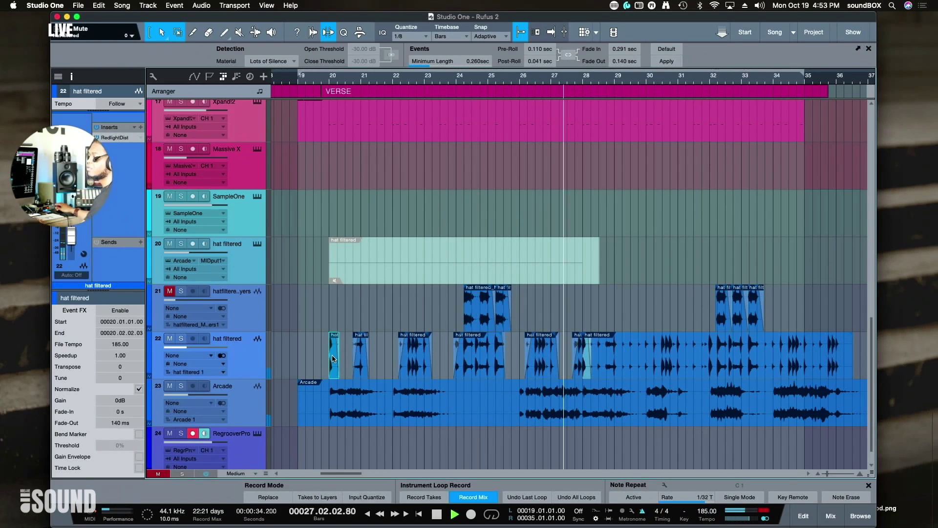
# Delete the first hat filtered slice and strip the silence from the uncut hat filtered event starting at bar 28
pyautogui.press('Delete')
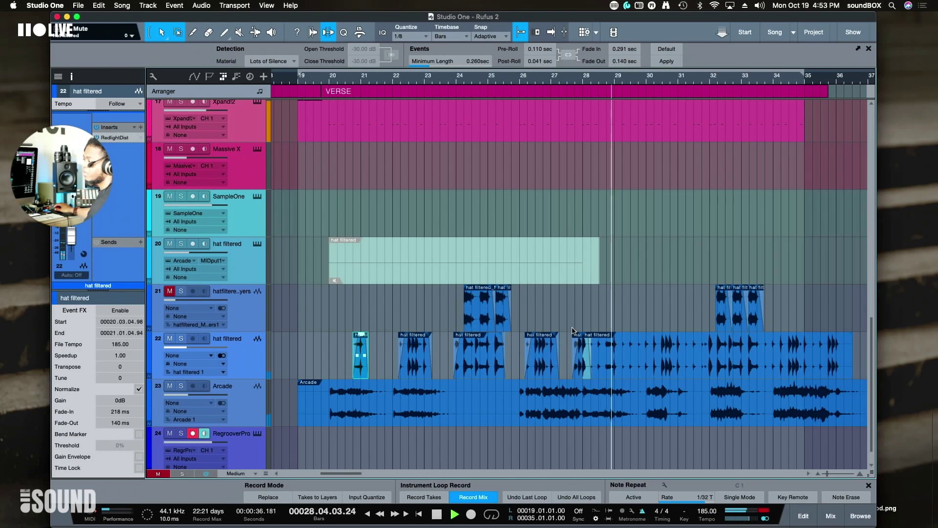
pyautogui.hscroll(3, 573, 331)
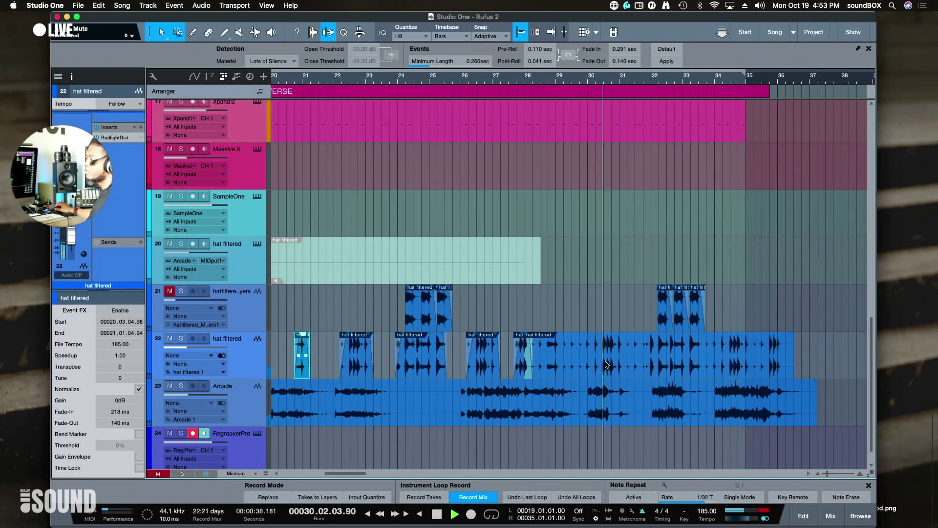
pyautogui.click(573, 337)
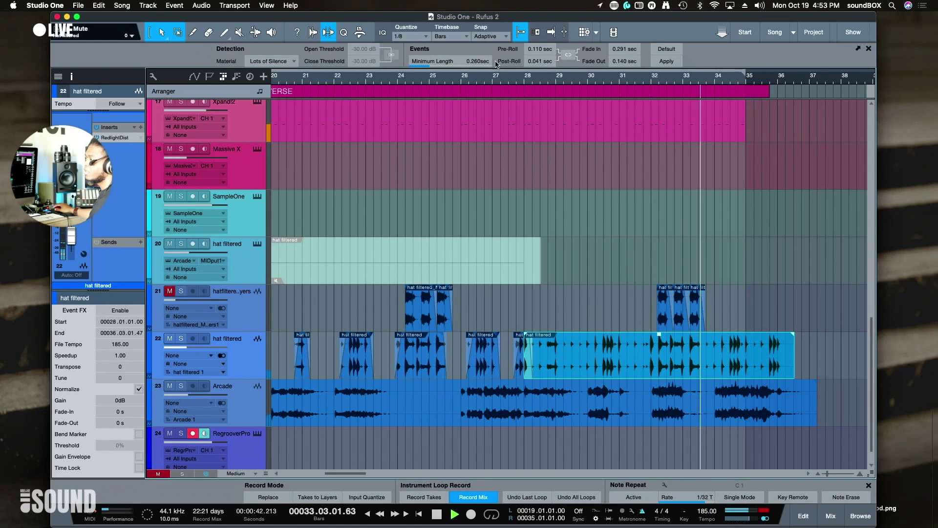
pyautogui.click(673, 62)
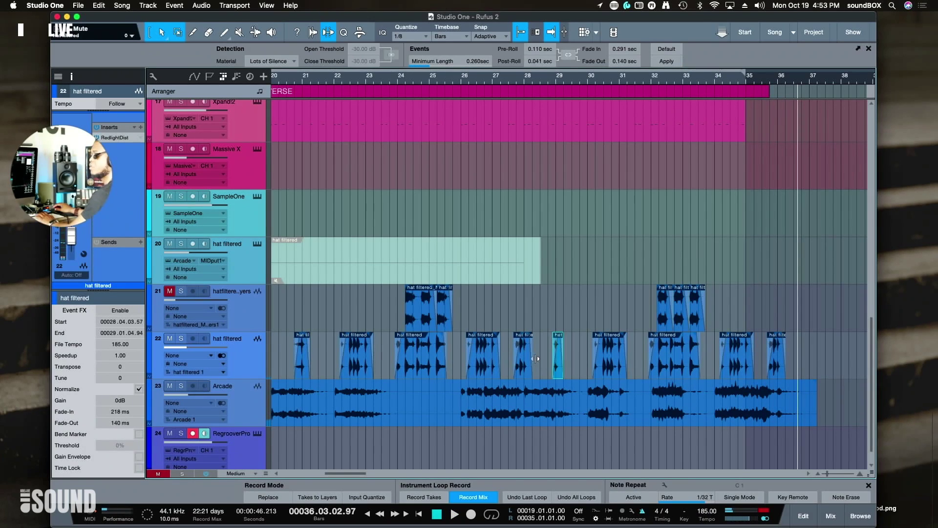
# Extend the start of the hat filtered slice near bar 29 to 28.04.01.74, play from bar 33, and delete the last slice near bar 36
pyautogui.moveTo(550, 360); pyautogui.dragTo(548, 360)
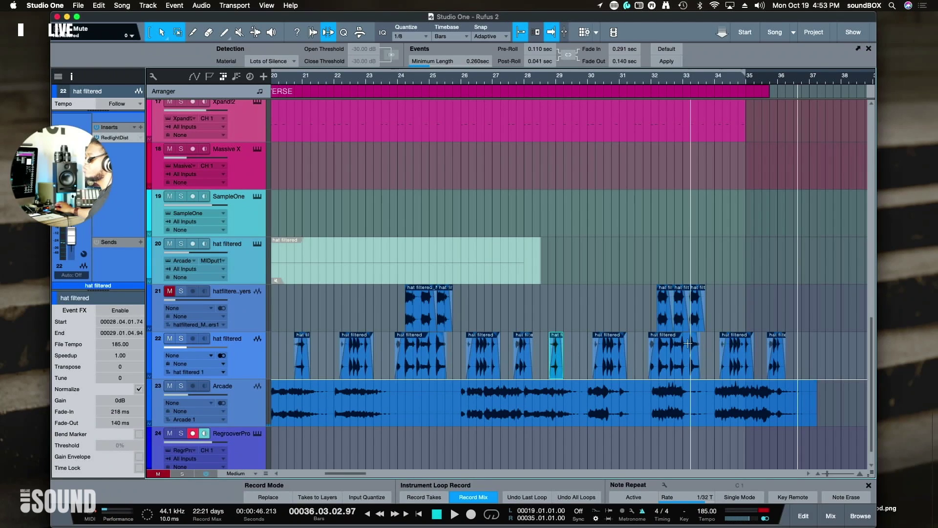
pyautogui.click(700, 184)
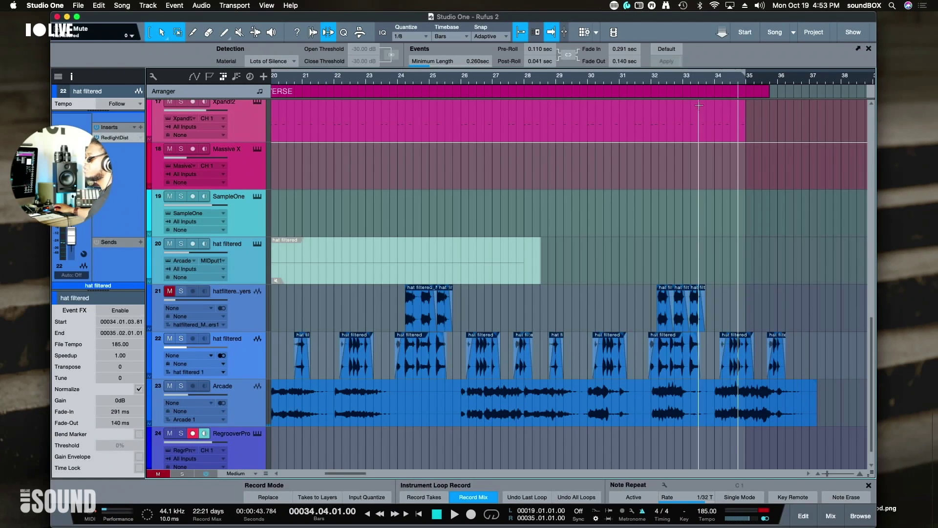
pyautogui.press('space')
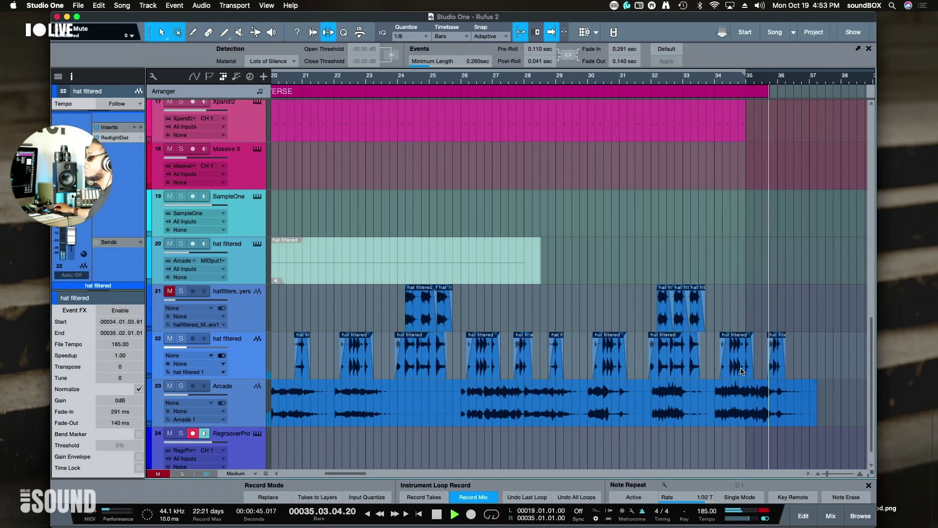
pyautogui.click(778, 365)
pyautogui.press('Left')
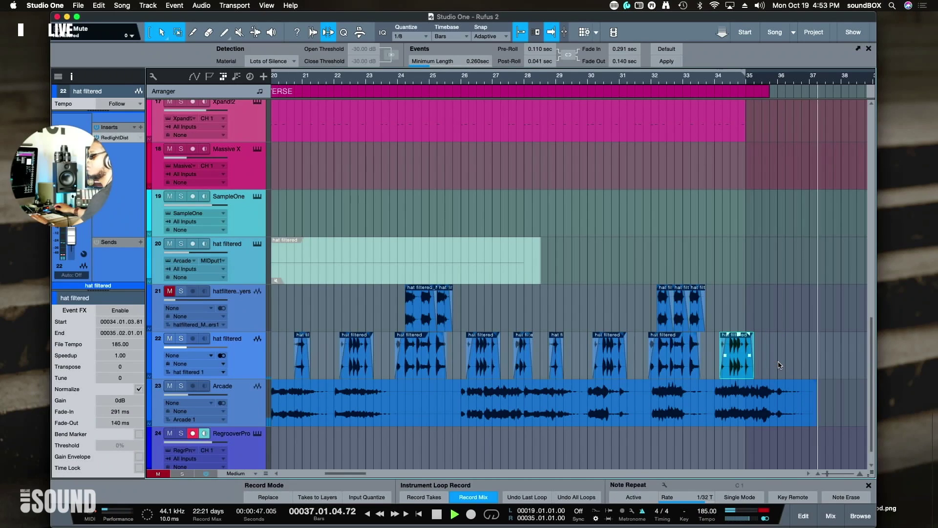
# Replay the verse, extending the bar 28 hat slice's start to 28.03.01.00 and the bar 20 slice's start to 20.03.04.24
pyautogui.press('space')
pyautogui.hscroll(-8, 779, 364)
pyautogui.hscroll(3, 778, 365)
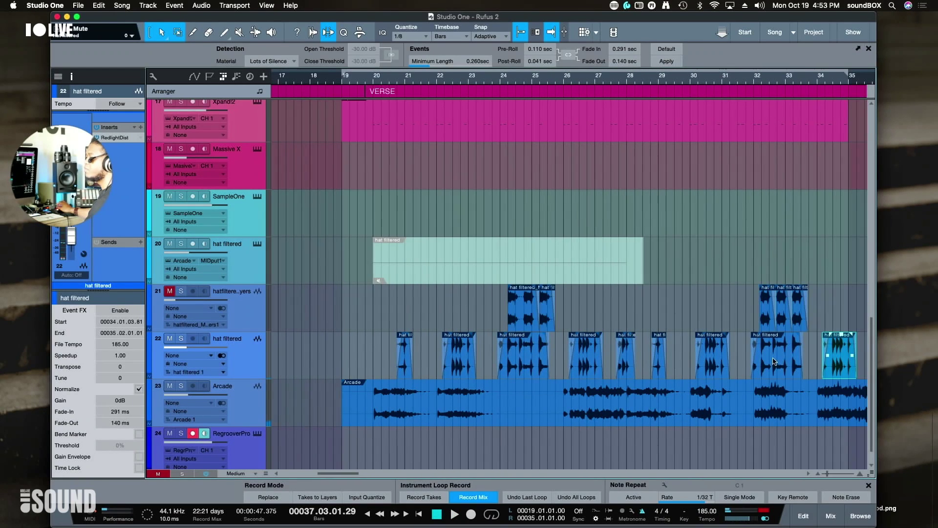
pyautogui.press('space')
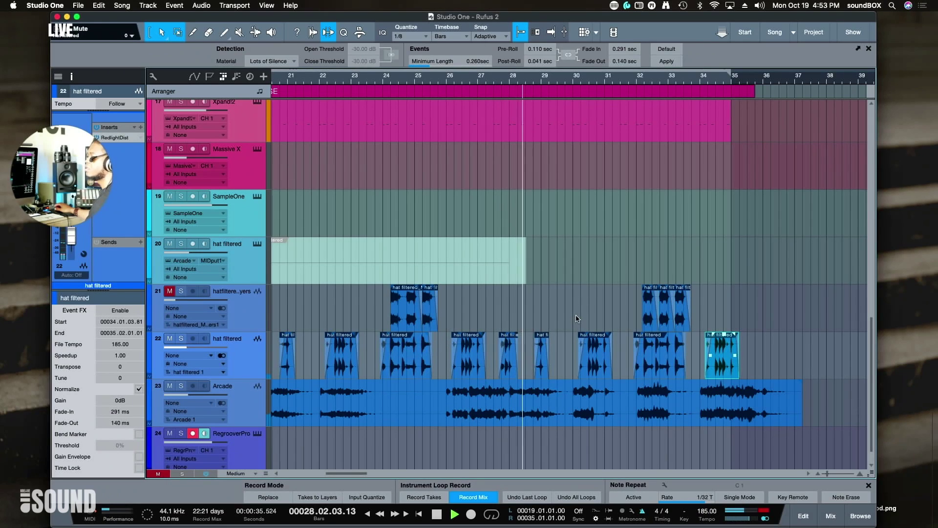
pyautogui.click(536, 372)
pyautogui.moveTo(530, 372); pyautogui.dragTo(525, 372)
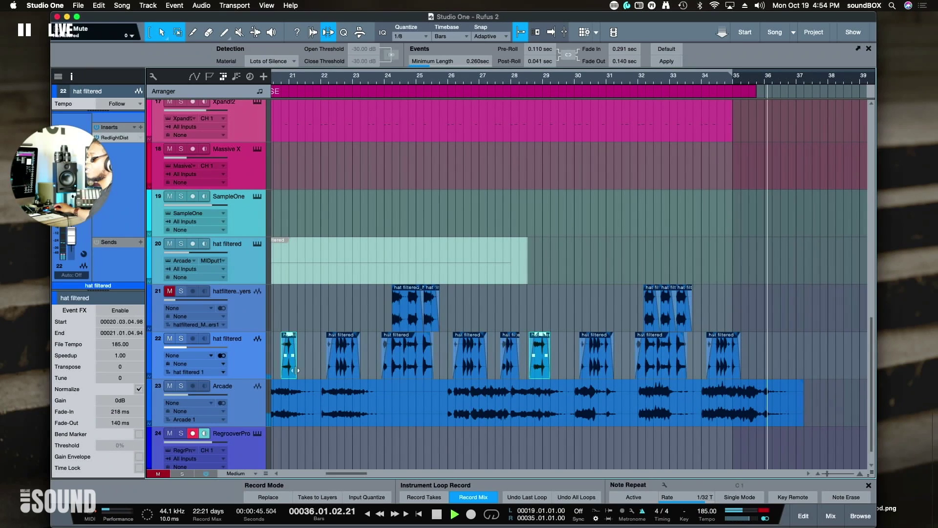
pyautogui.moveTo(281, 372); pyautogui.dragTo(284, 370)
pyautogui.click(323, 369)
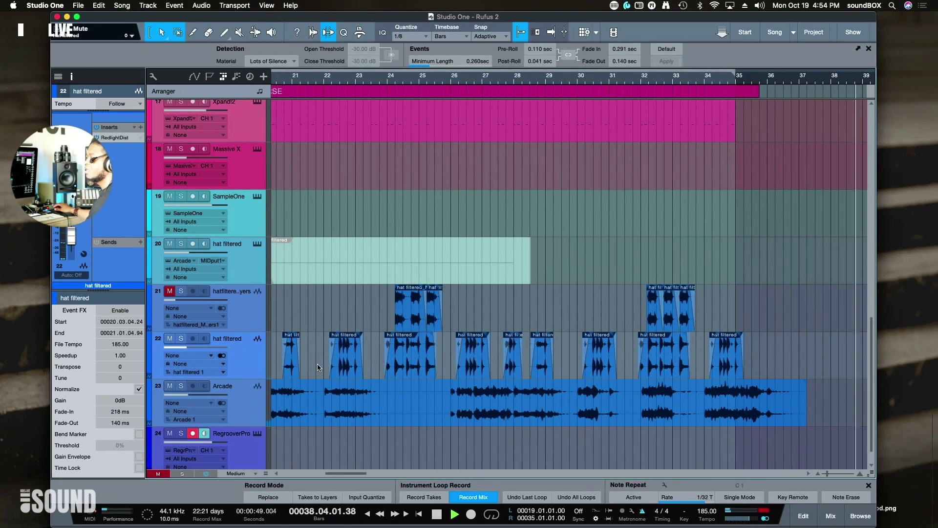
# Trim the start of the hat filtered slice in bar 28 to 28.03.03.03 and stop playback
pyautogui.click(534, 367)
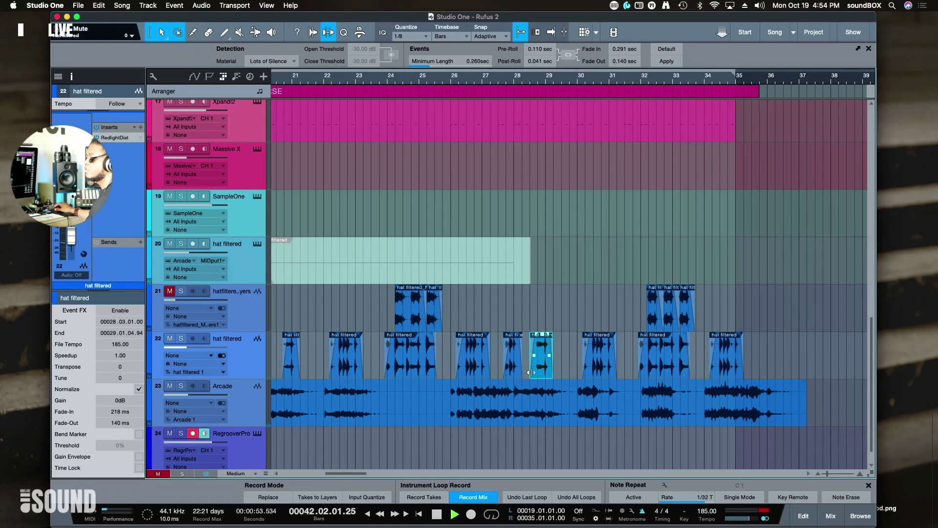
pyautogui.moveTo(531, 372); pyautogui.dragTo(534, 370)
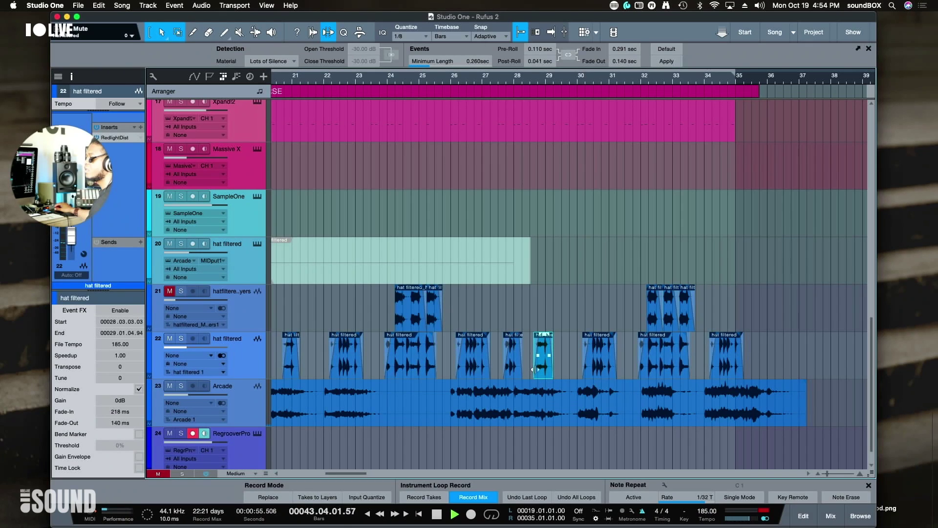
pyautogui.press('space')
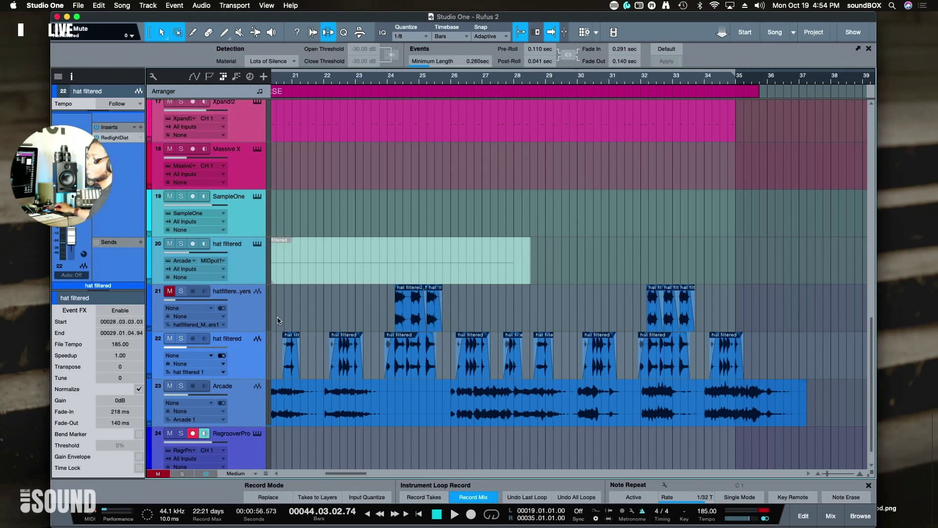
# Select the hat filtered mixdown layers track and reduce the arrangement's track height to Small to show the whole verse
pyautogui.click(249, 311)
pyautogui.scroll(-3, 399, 283)
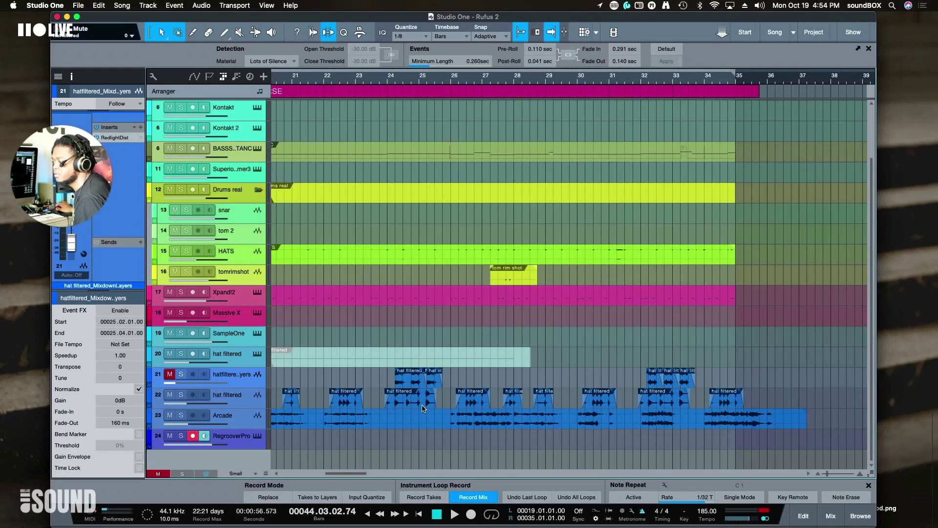
pyautogui.moveTo(357, 474)
pyautogui.mouseDown()
pyautogui.moveTo(348, 473)
pyautogui.moveTo(368, 474)
pyautogui.moveTo(352, 474)
pyautogui.mouseUp()
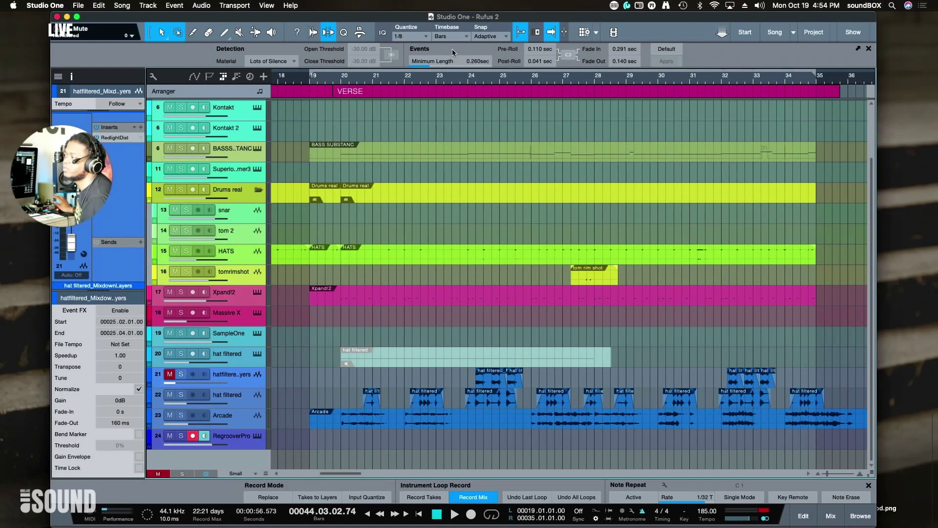